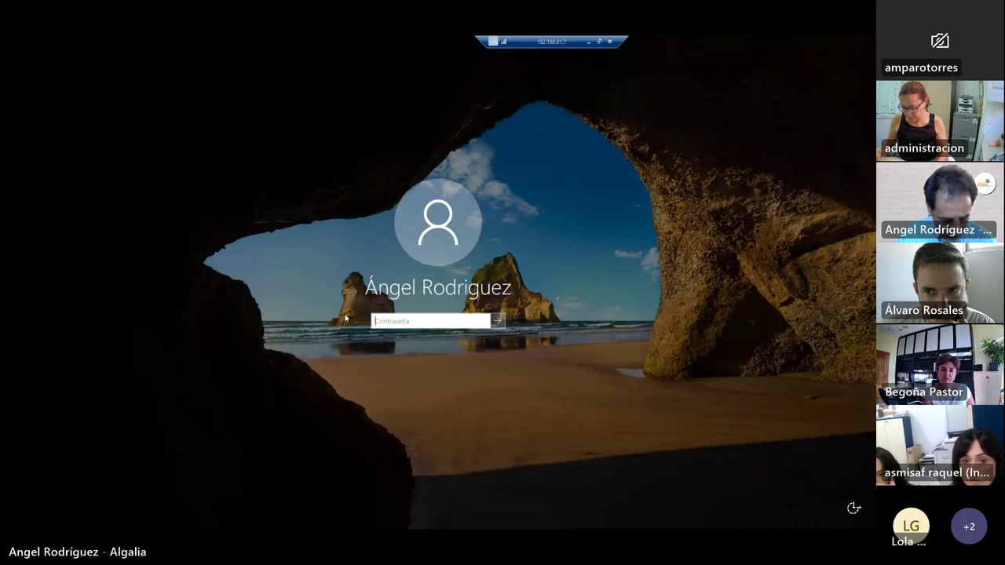
# Step: Sign in to the remote Windows session by entering the account password
pyautogui.write('••••••')
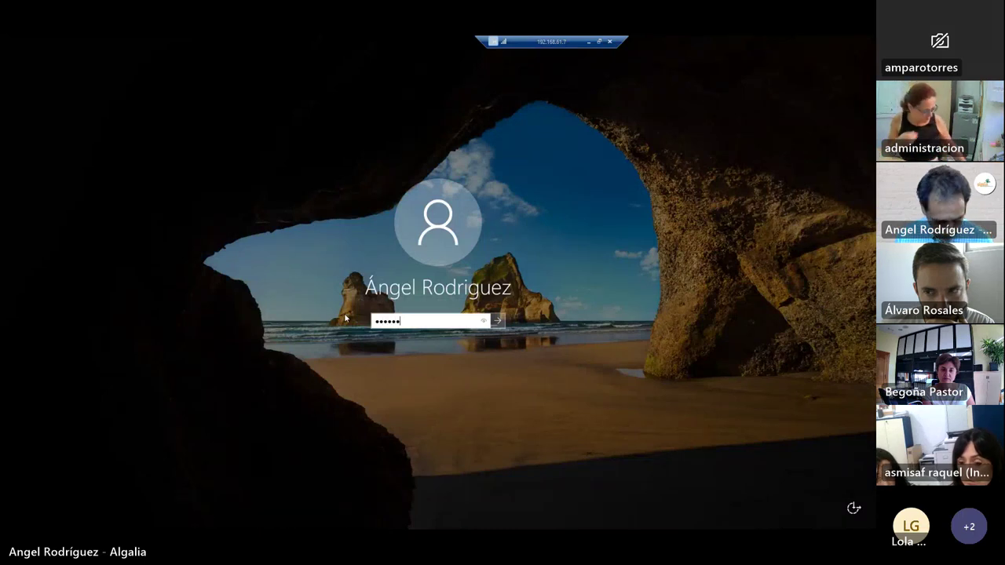
pyautogui.write('•••')
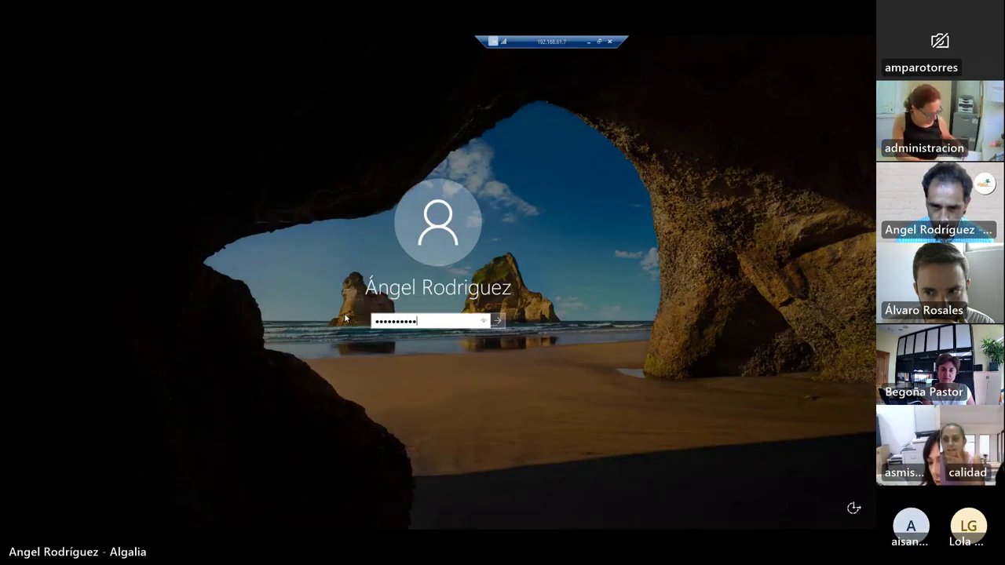
pyautogui.press('Return')
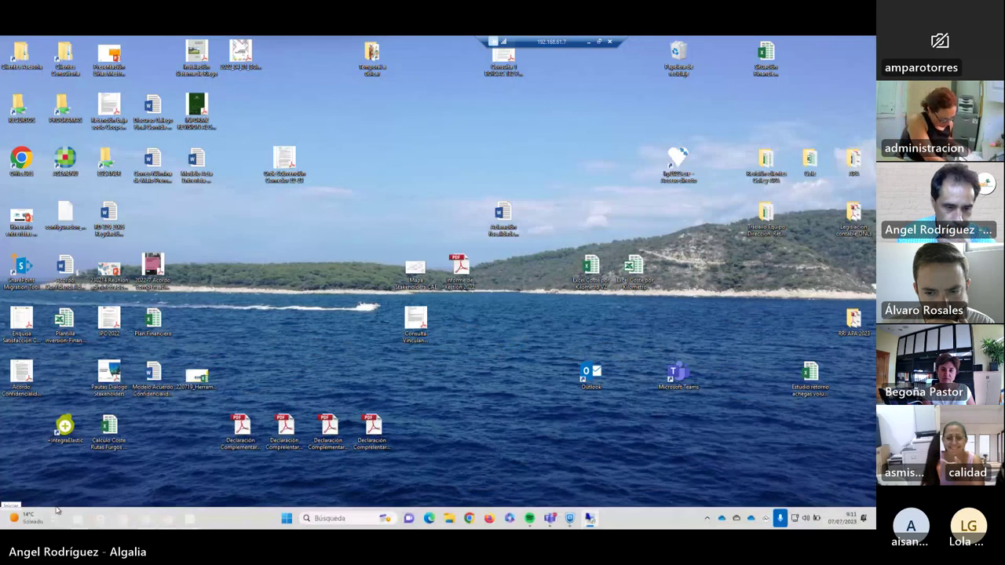
# Step: Bring up the workbook Resolución Ejercicio Gestión Presupuestaria in a maximized window and zoom the sheet to 150%
pyautogui.moveTo(144, 523)
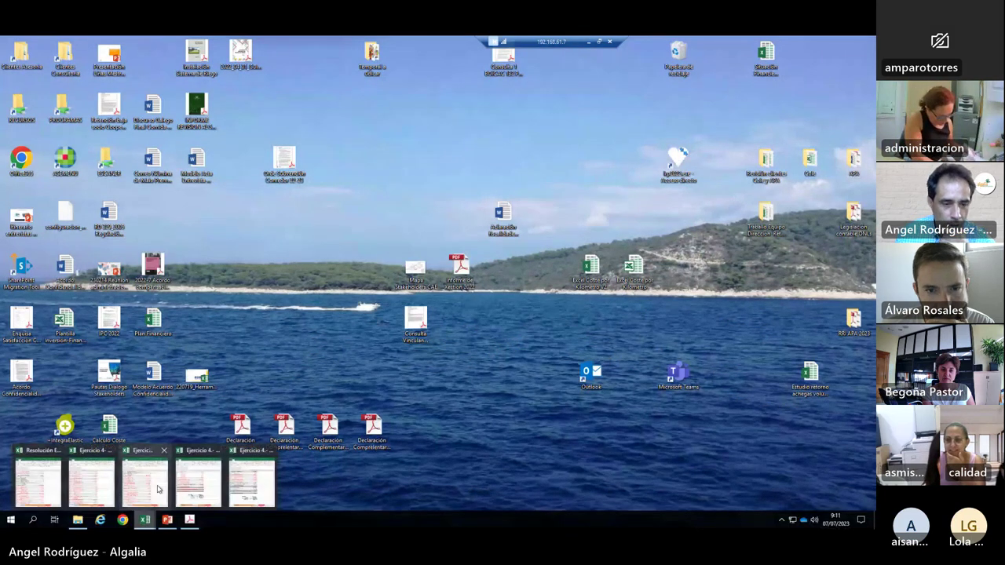
pyautogui.moveTo(72, 472)
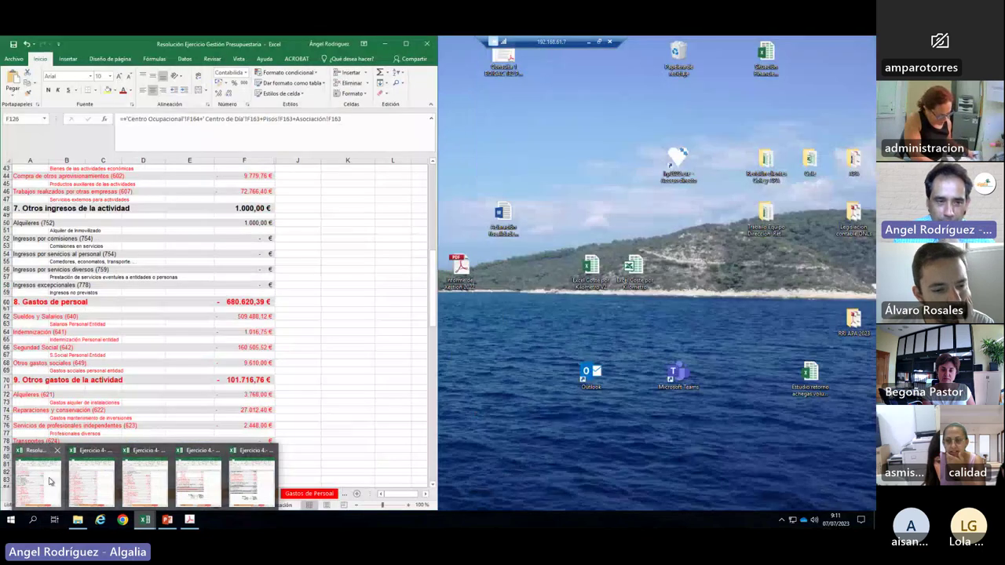
pyautogui.click(38, 475)
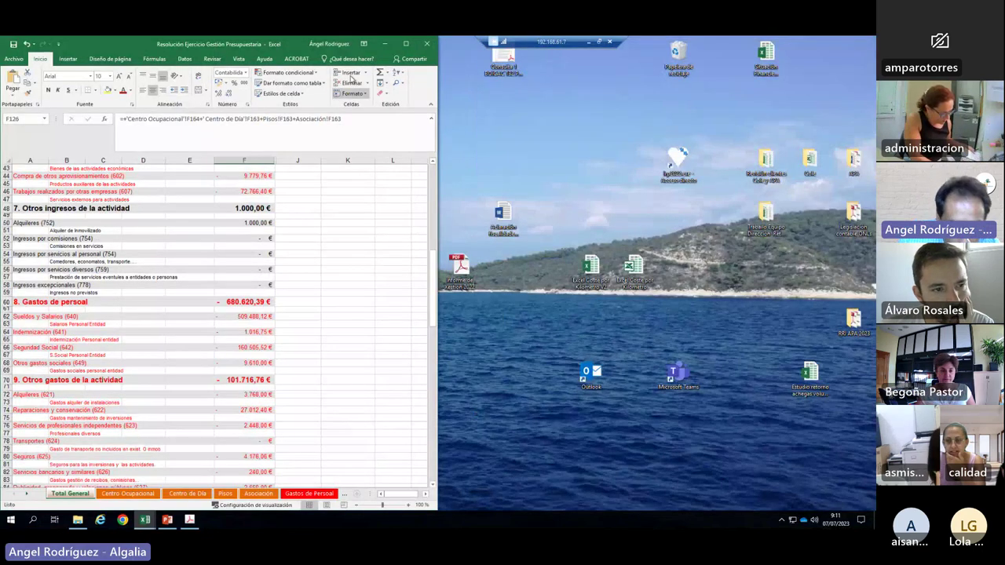
pyautogui.click(406, 44)
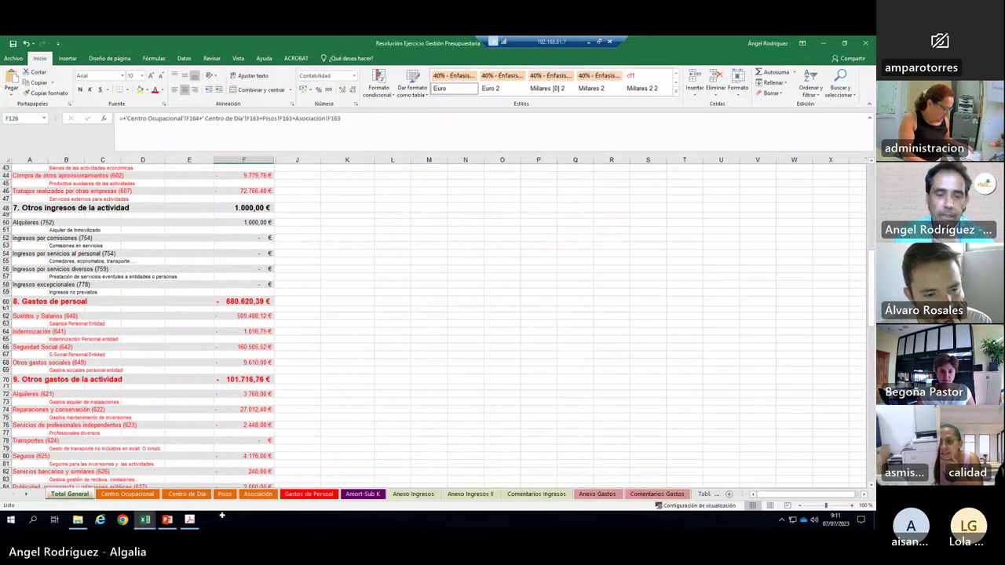
pyautogui.doubleClick(853, 505)
pyautogui.tripleClick(853, 506)
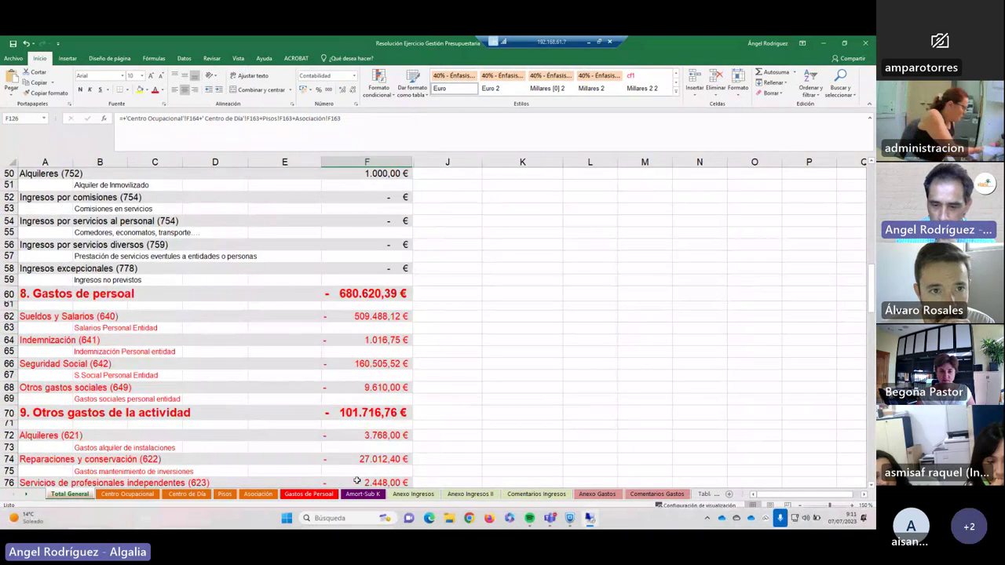
# Step: Open the Anexo Gastos sheet at its beginning, where the 600 Compra de bienes section is listed
pyautogui.click(598, 495)
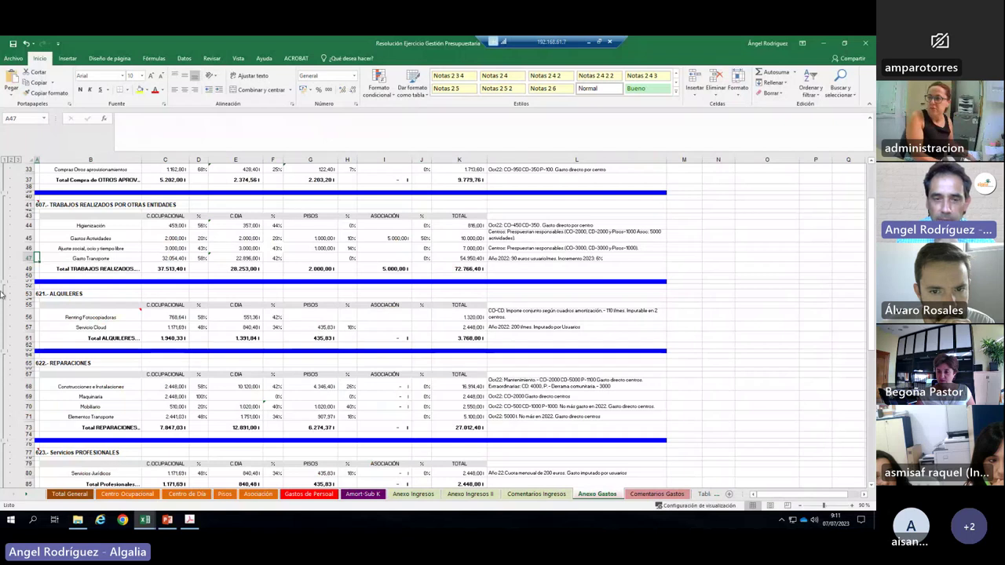
pyautogui.scroll(-1, 2, 223)
pyautogui.scroll(2, 3, 223)
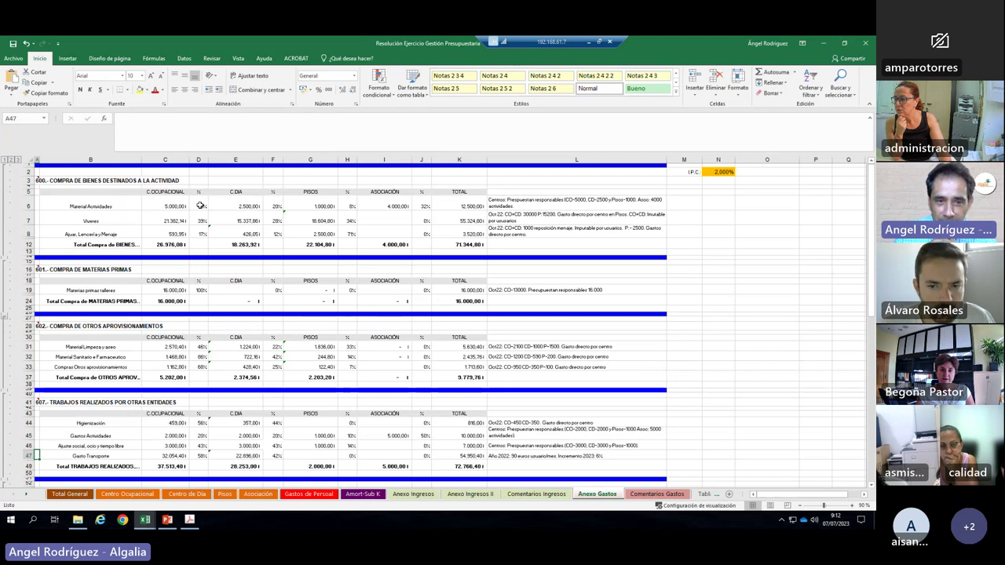
# Step: Examine the C.Dia, Pisos and Asociación percentage formulas and the total formula in the Material Actividades row
pyautogui.click(272, 205)
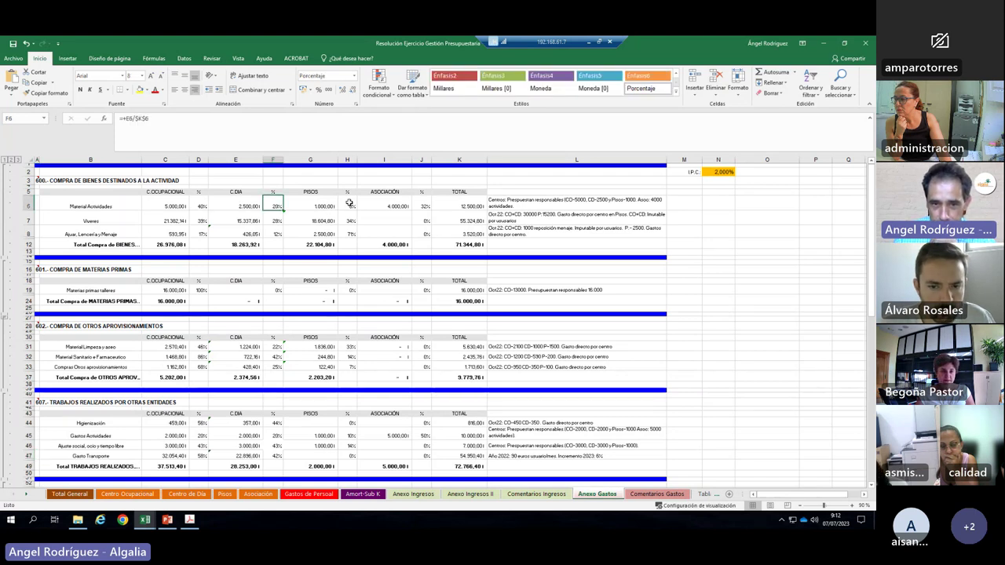
pyautogui.click(347, 206)
pyautogui.click(423, 203)
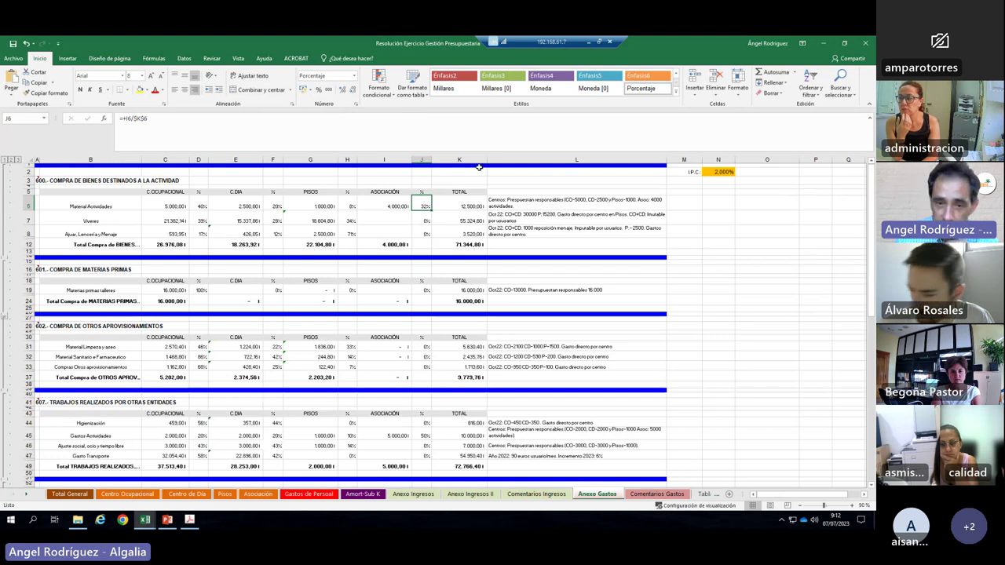
pyautogui.click(463, 206)
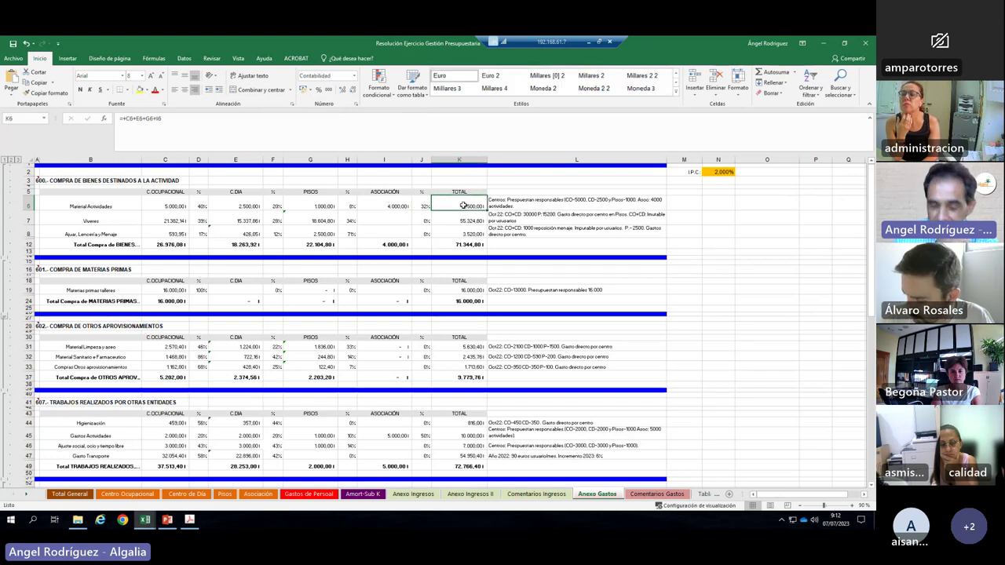
pyautogui.click(421, 205)
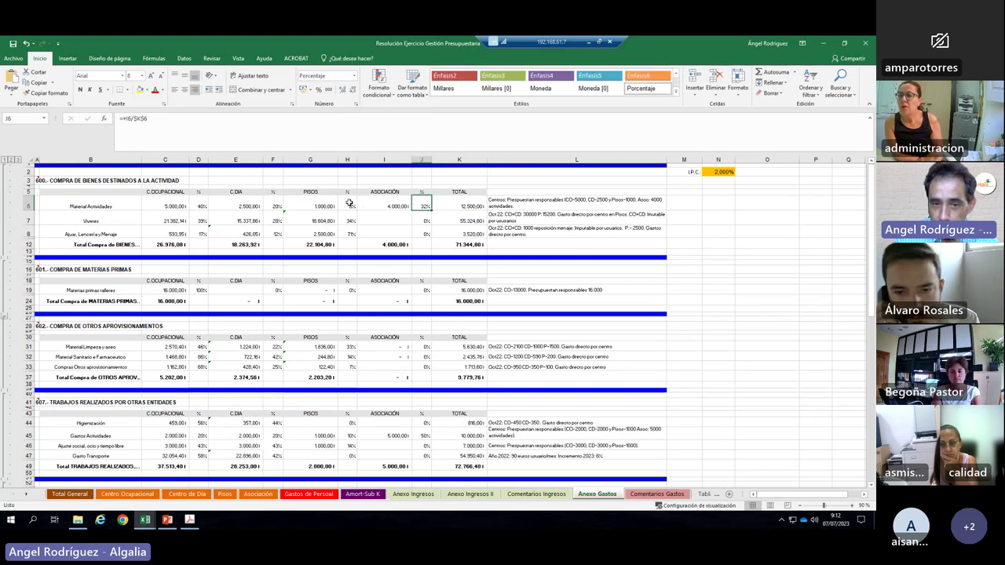
pyautogui.click(458, 202)
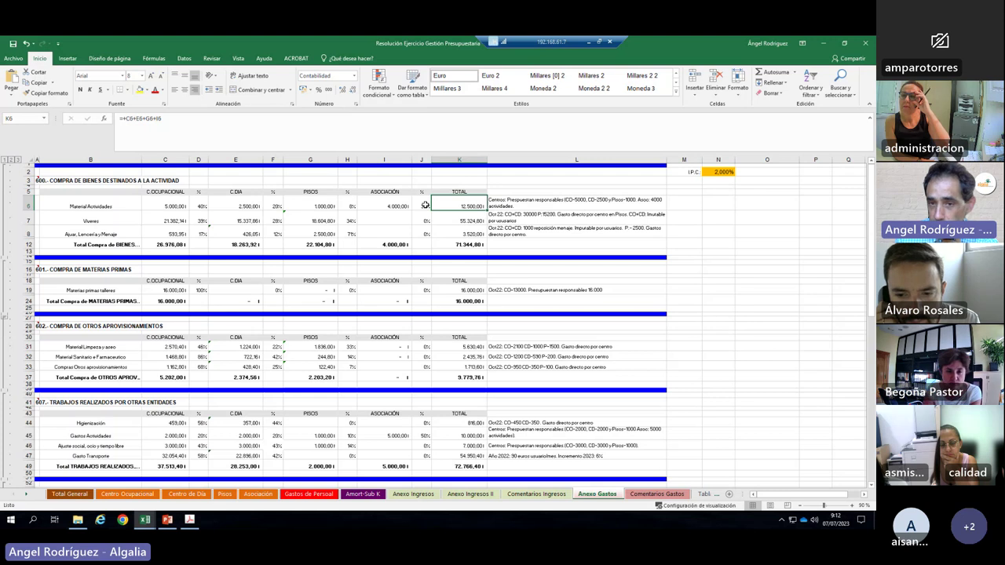
pyautogui.click(424, 205)
pyautogui.click(457, 204)
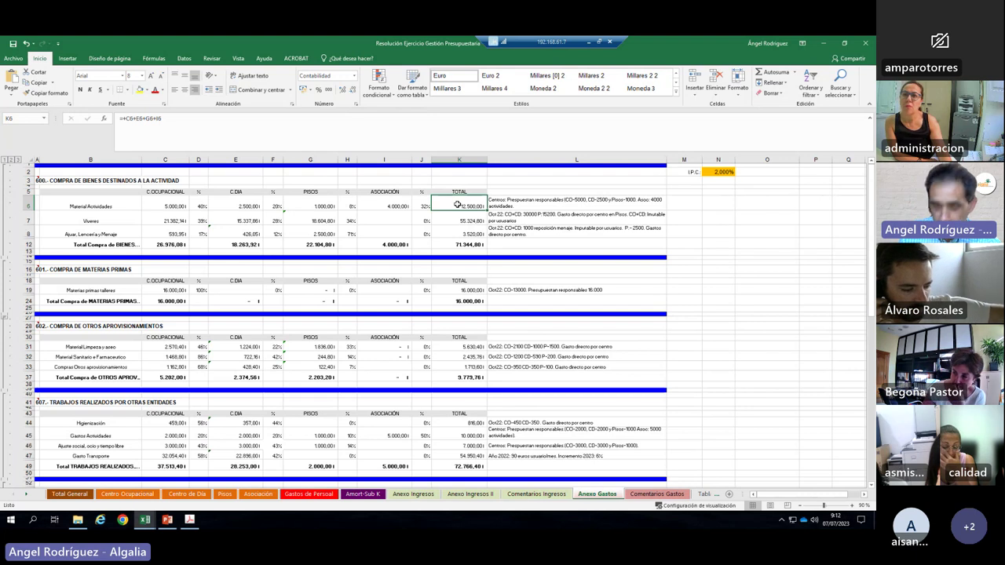
# Step: Go through the Material Actividades row cell by cell, comparing each centre's amount and percentage with the row total
pyautogui.press('Left')
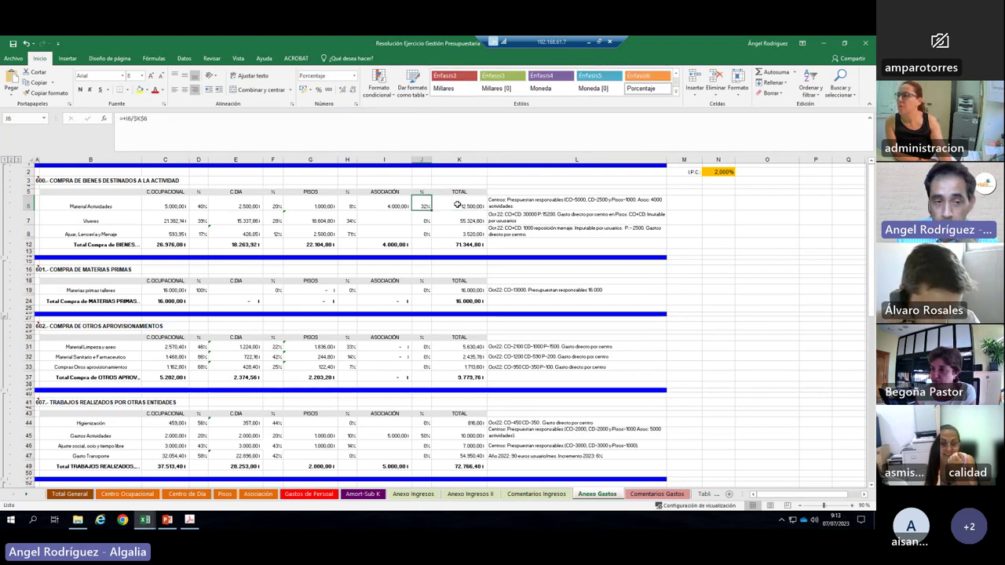
pyautogui.press('Left')
pyautogui.press('Left')
pyautogui.press('Left')
pyautogui.press('Left')
pyautogui.press('Left')
pyautogui.press('Left')
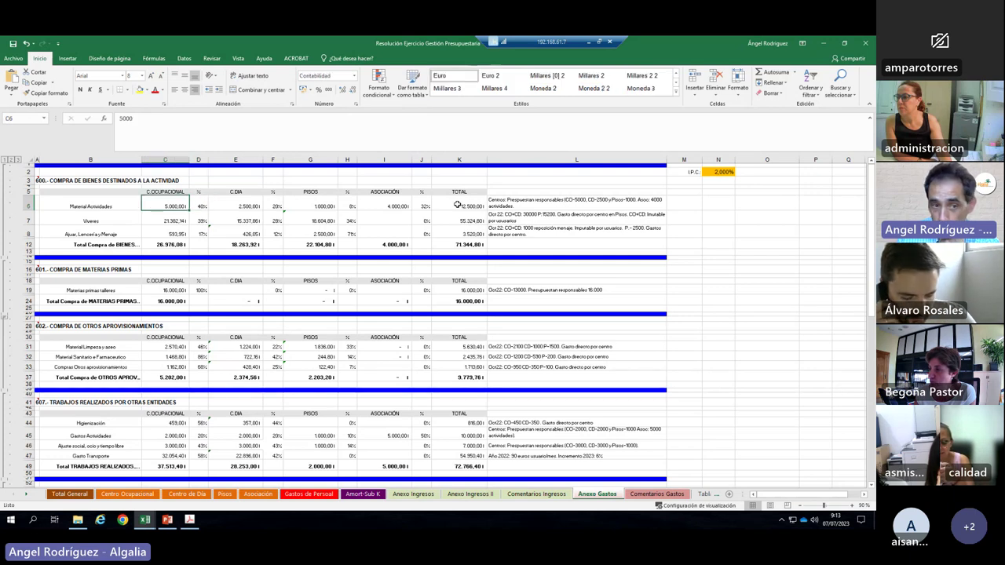
pyautogui.press('Right')
pyautogui.press('Right')
pyautogui.press('Right')
pyautogui.press('Right')
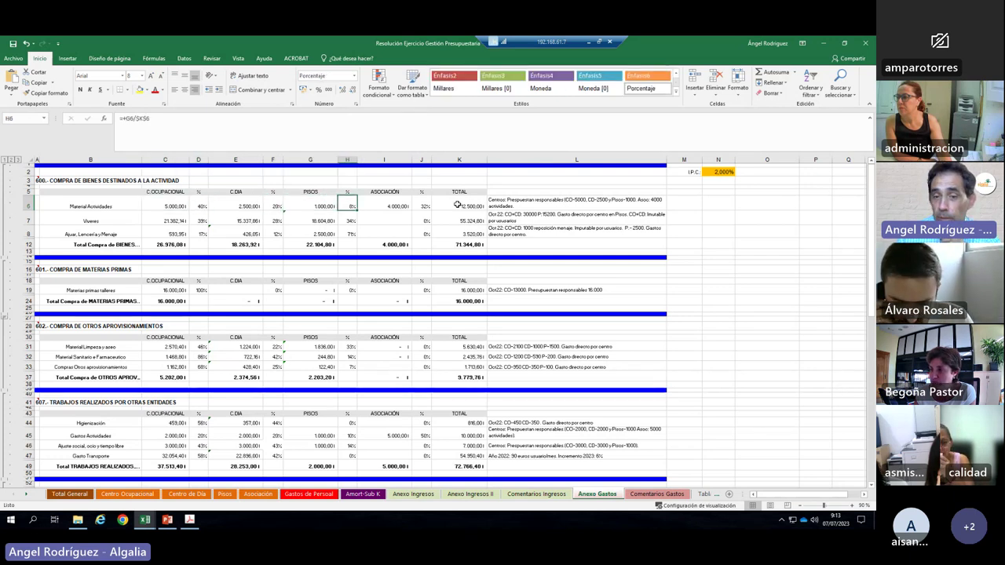
pyautogui.click(457, 205)
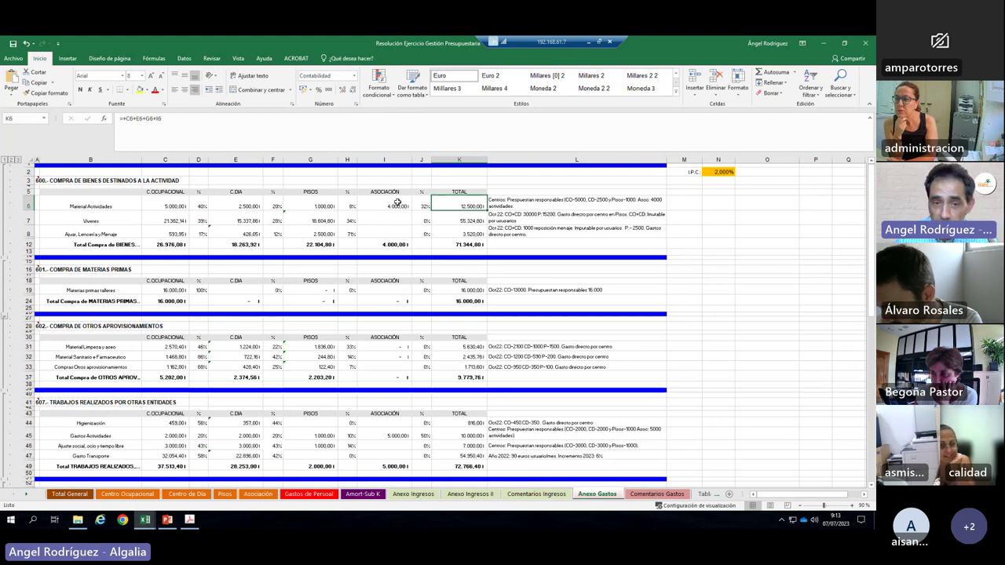
# Step: Check the Material Actividades amounts entered for the centres, from Asociación back to C.Ocupacional
pyautogui.click(388, 206)
pyautogui.click(310, 205)
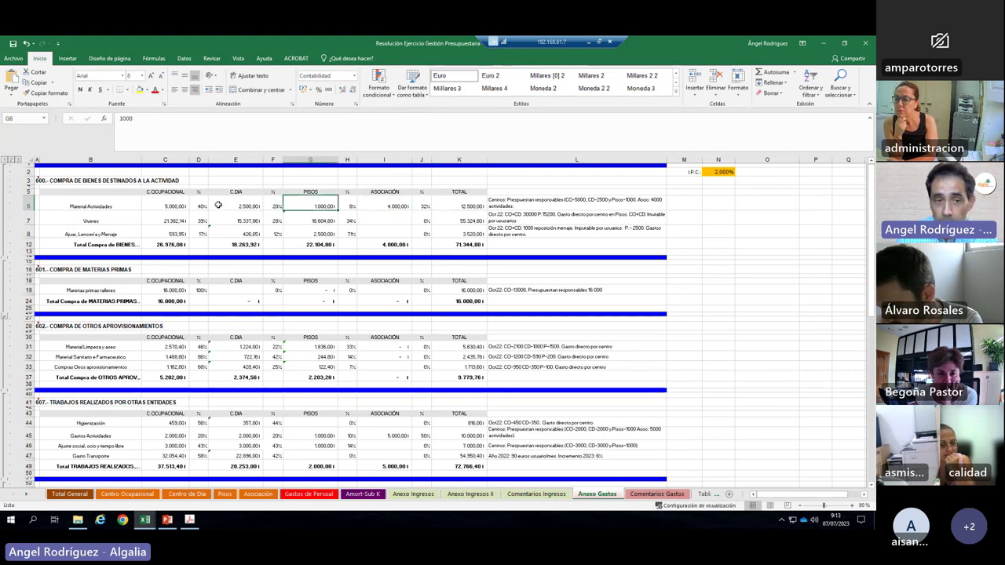
pyautogui.click(221, 206)
pyautogui.click(168, 205)
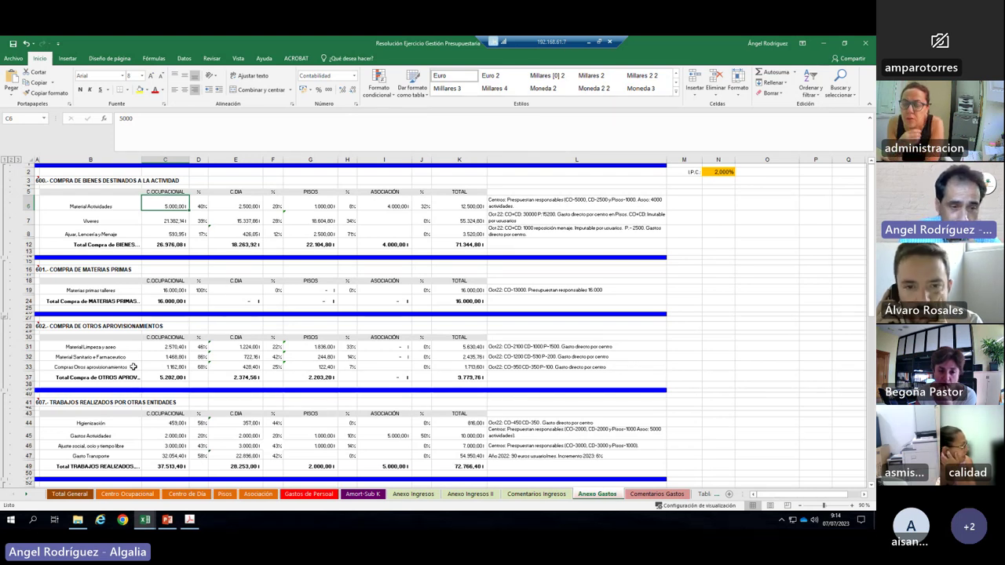
# Step: Examine the Servicios Jurídicos total, explanatory note and C.Ocupacional allocation formula, plus the I.P.C. rate cell used by the total
pyautogui.click(240, 345)
pyautogui.scroll(-10, 235, 343)
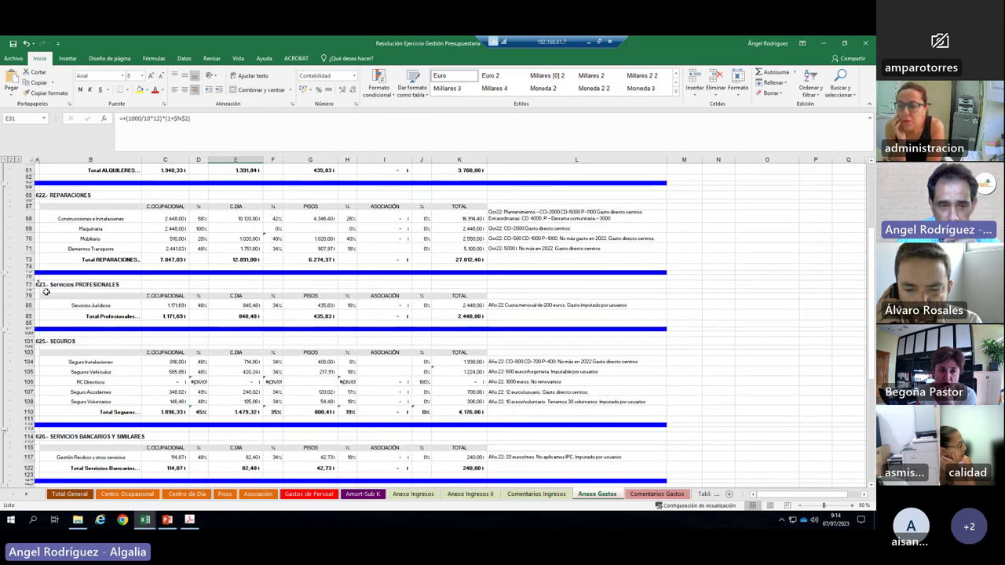
pyautogui.click(89, 305)
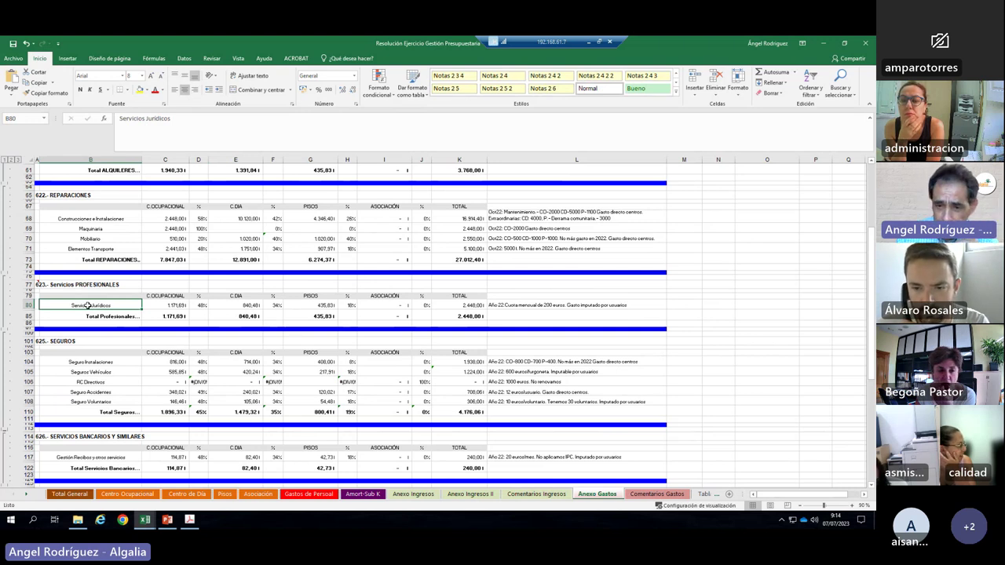
pyautogui.click(450, 306)
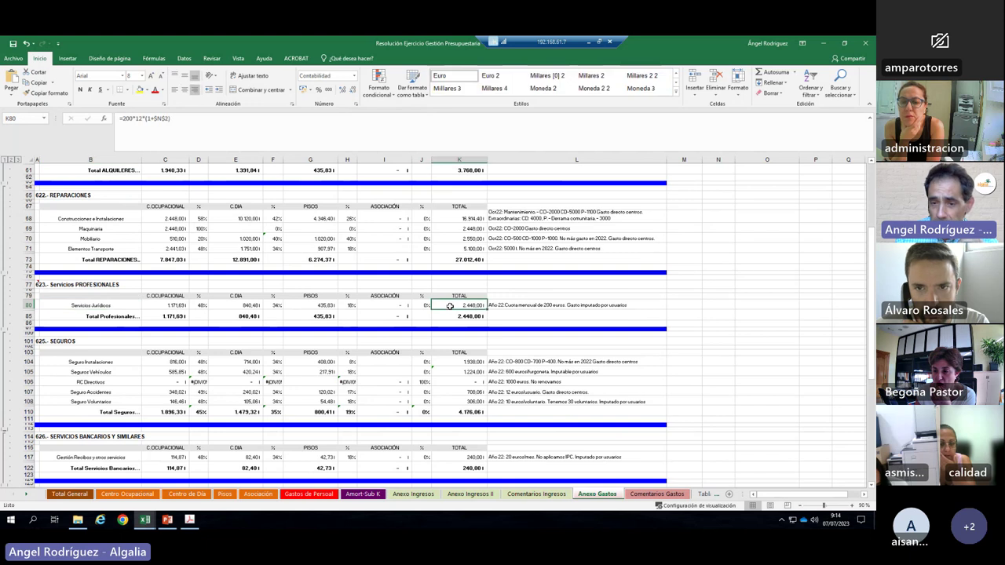
pyautogui.click(518, 306)
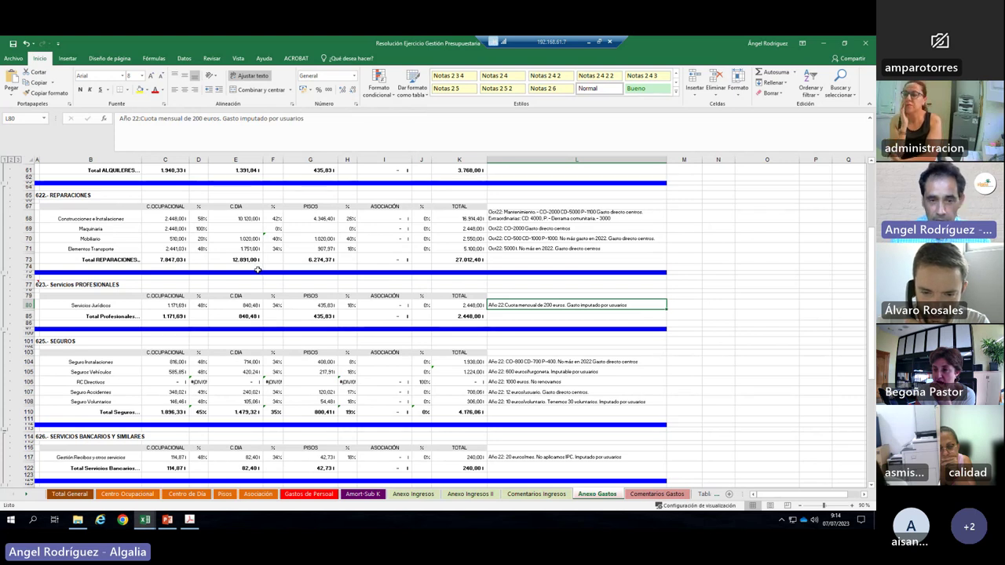
pyautogui.click(169, 304)
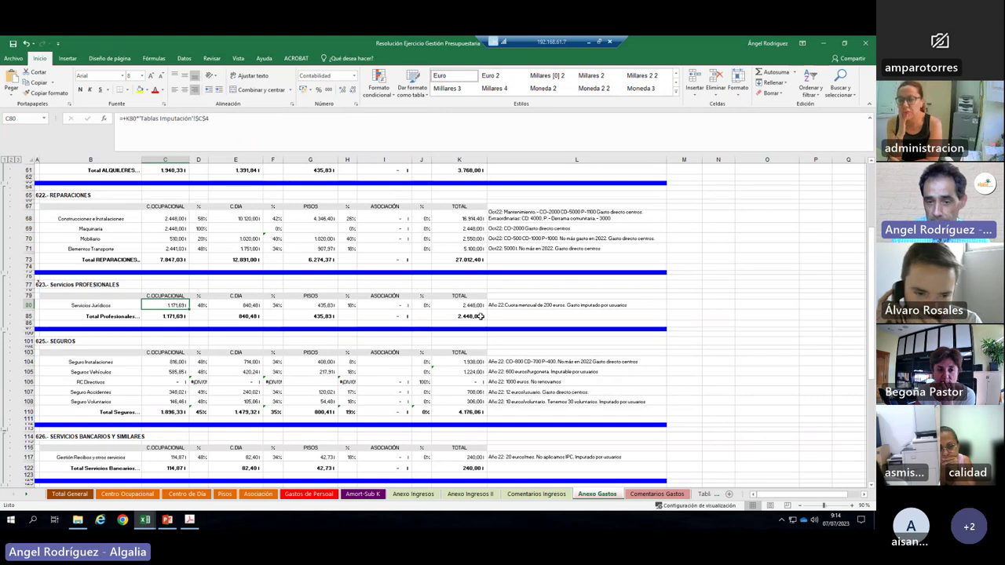
pyautogui.click(451, 305)
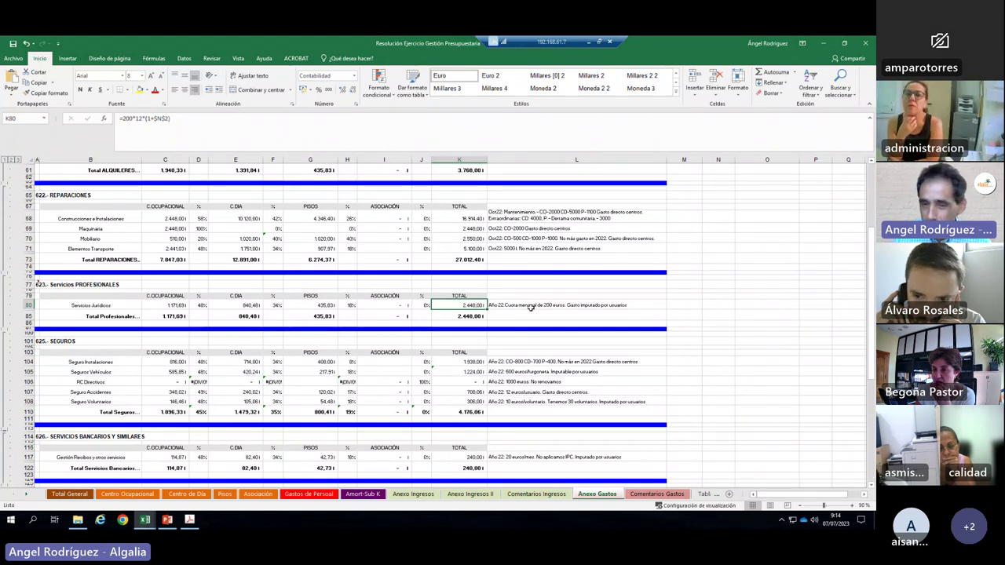
pyautogui.scroll(20, 530, 307)
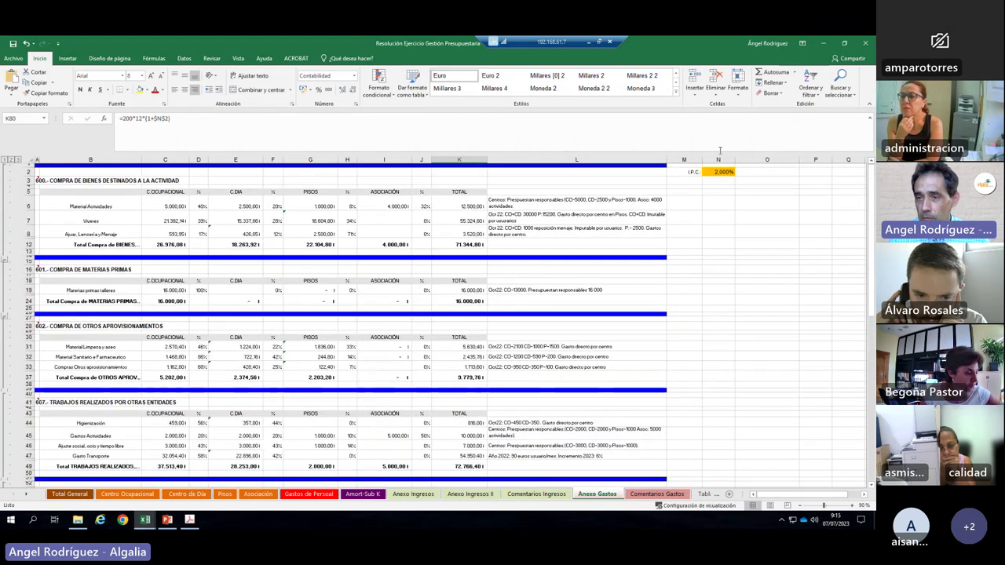
pyautogui.click(715, 171)
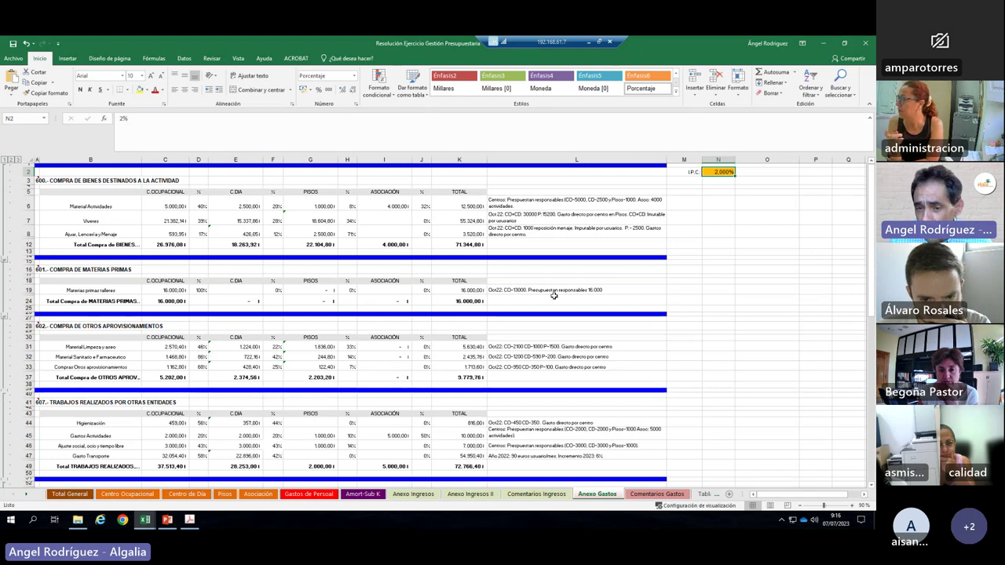
# Step: Read the budgeting note for Material Actividades and check it against the C.Ocupacional, C.Dia and Pisos amounts
pyautogui.click(538, 203)
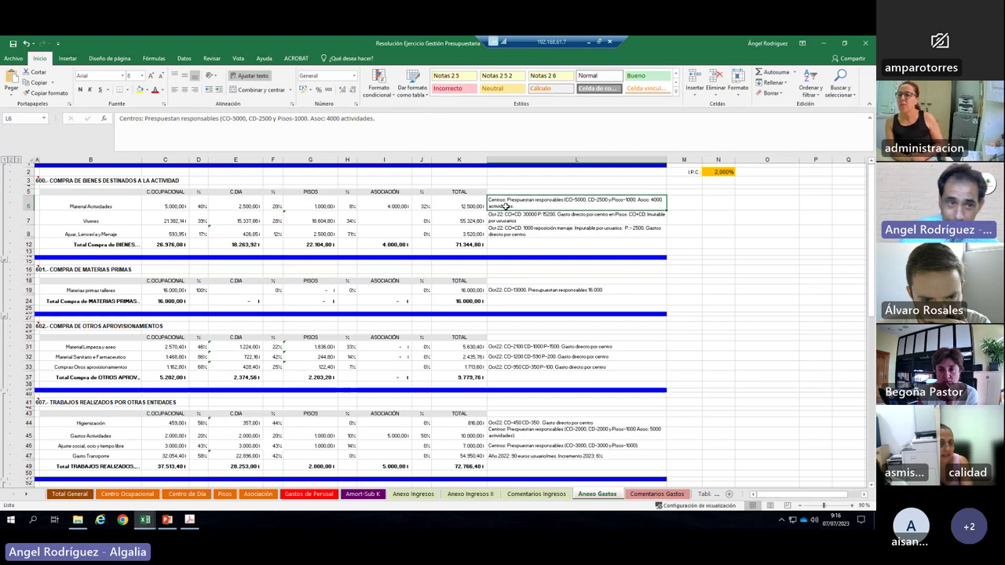
pyautogui.click(100, 207)
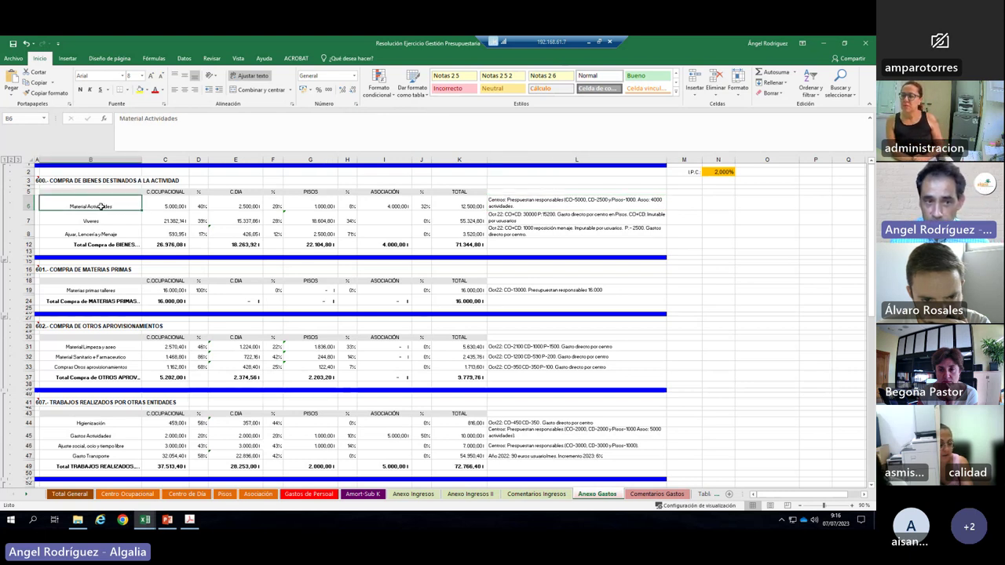
pyautogui.click(169, 207)
pyautogui.press('Right')
pyautogui.press('Right')
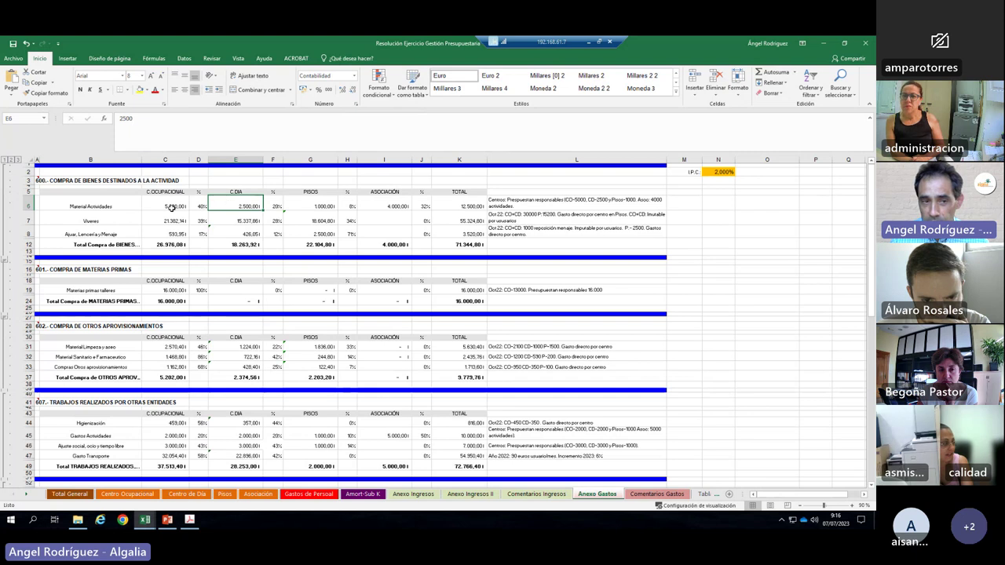
pyautogui.press('Left')
pyautogui.press('Left')
pyautogui.press('Left')
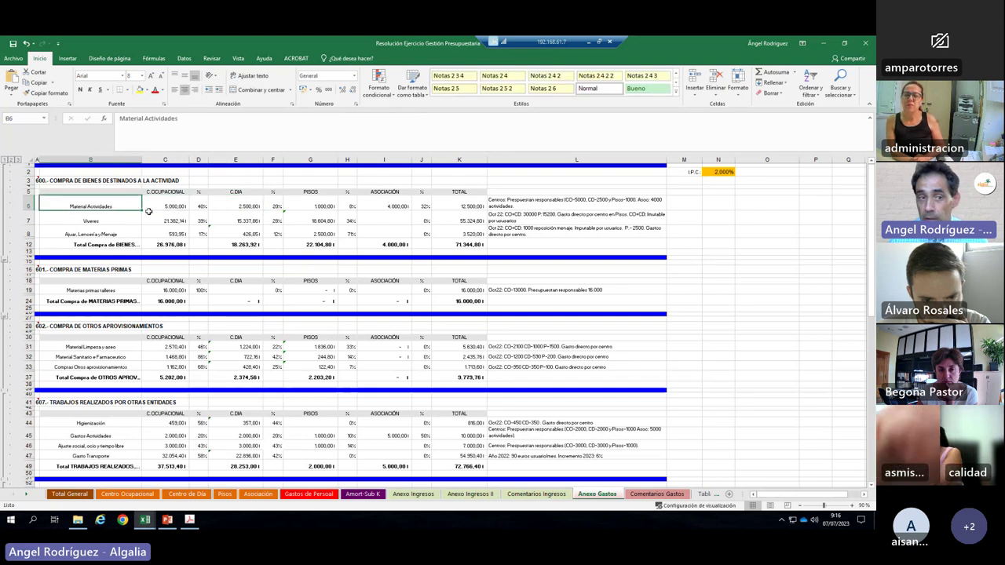
pyautogui.click(168, 206)
pyautogui.click(235, 205)
pyautogui.click(305, 207)
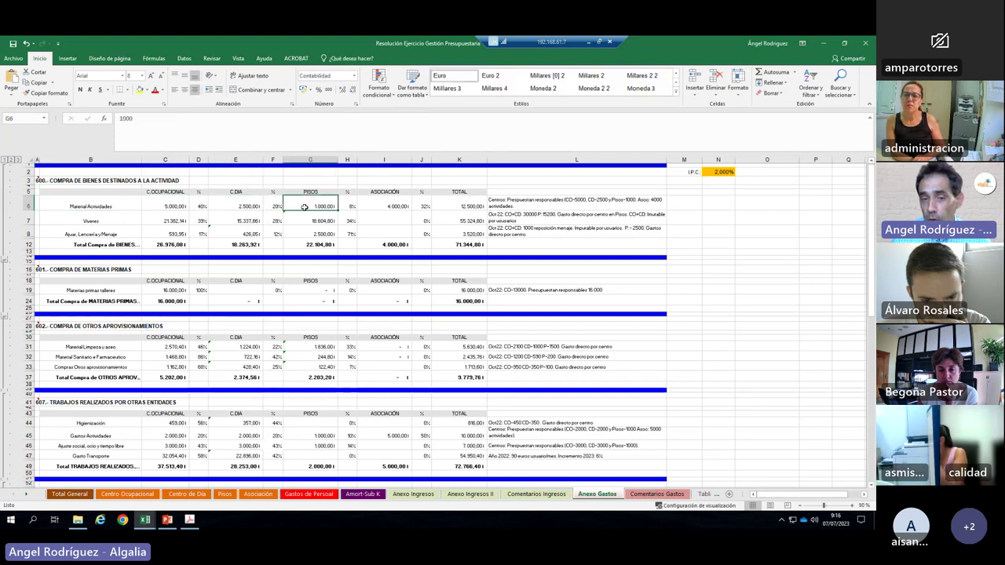
# Step: Check the Asociación amount for Material Actividades and read the notes for the 600 purchases rows and Materias primas talleres
pyautogui.click(374, 203)
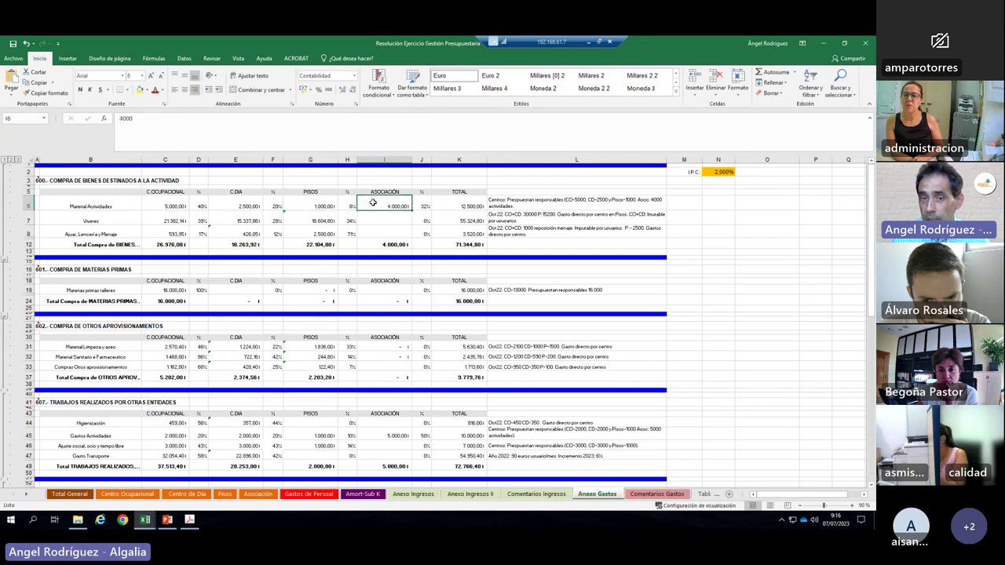
pyautogui.click(559, 201)
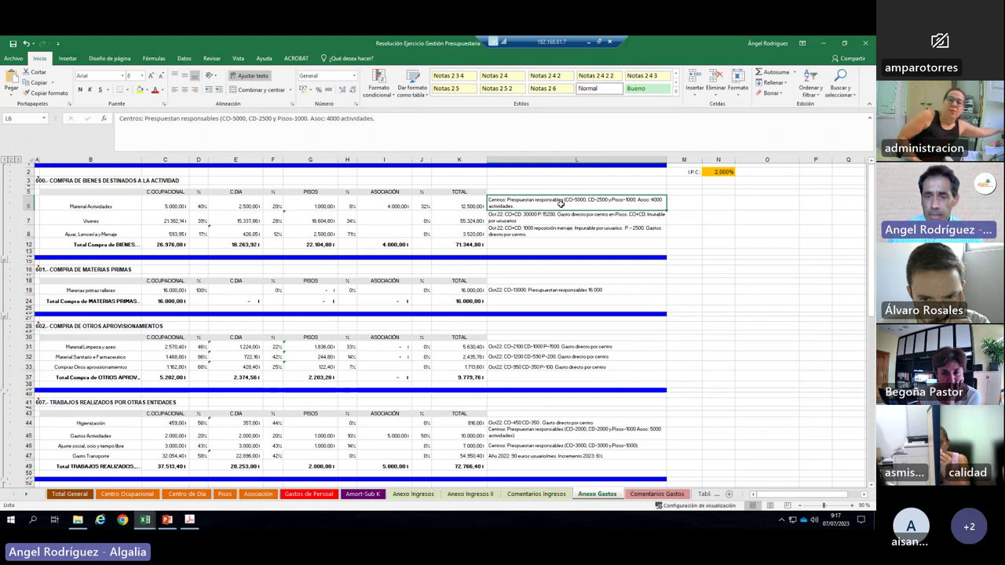
pyautogui.click(530, 215)
pyautogui.click(536, 227)
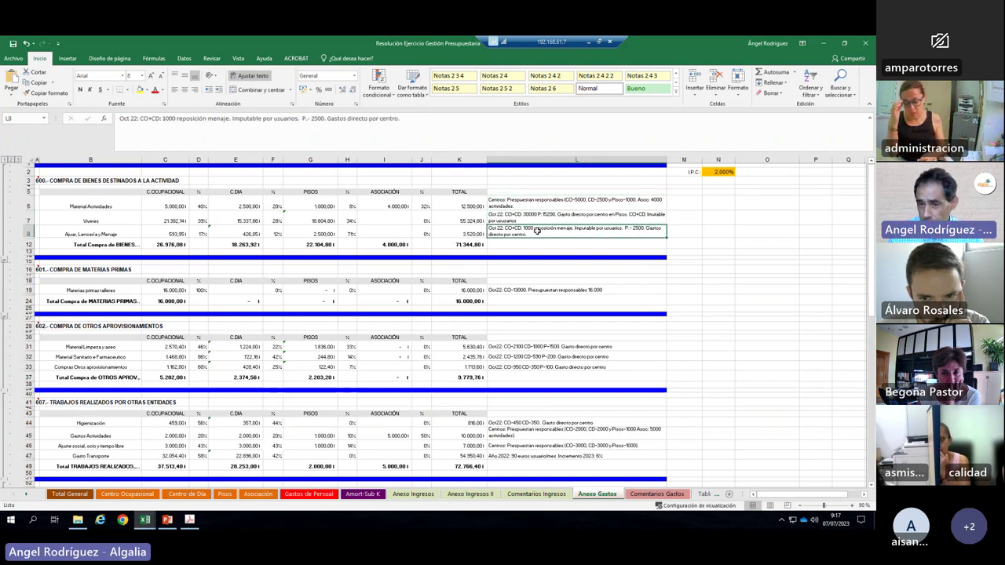
pyautogui.click(548, 200)
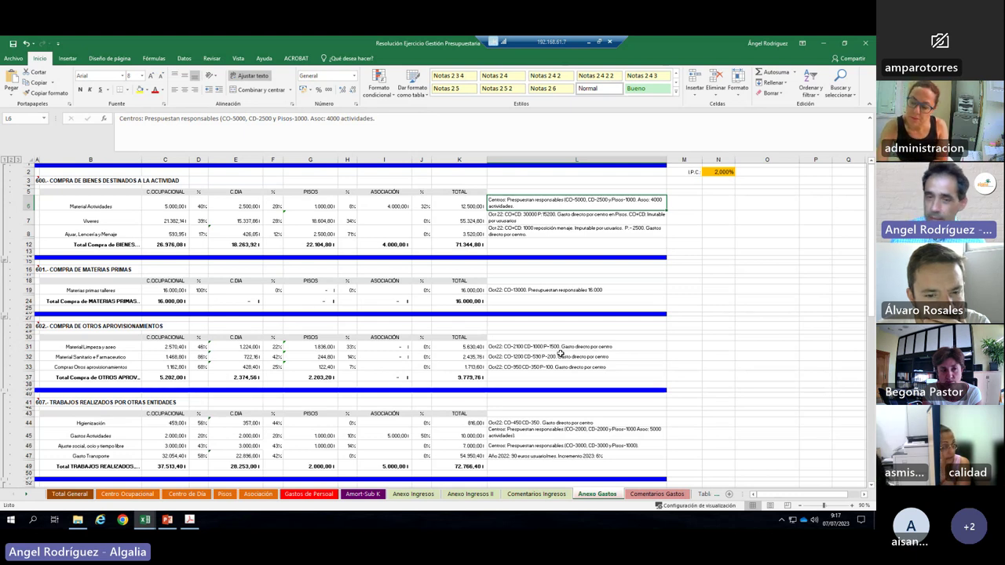
pyautogui.click(557, 231)
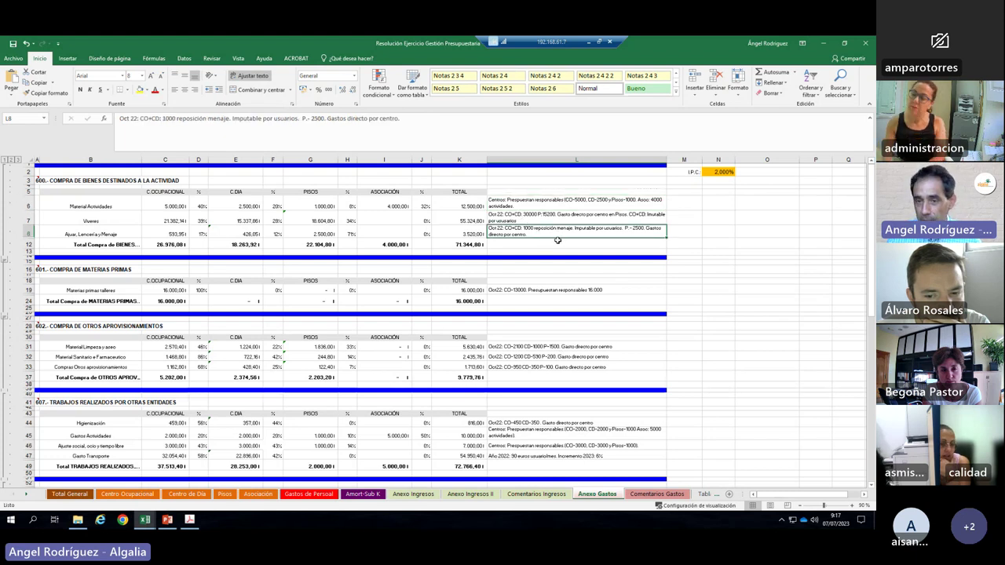
pyautogui.click(534, 290)
# Step: Read the Servicios Jurídicos note under Servicios Profesionales and inspect the formula behind its total
pyautogui.scroll(-8, 522, 314)
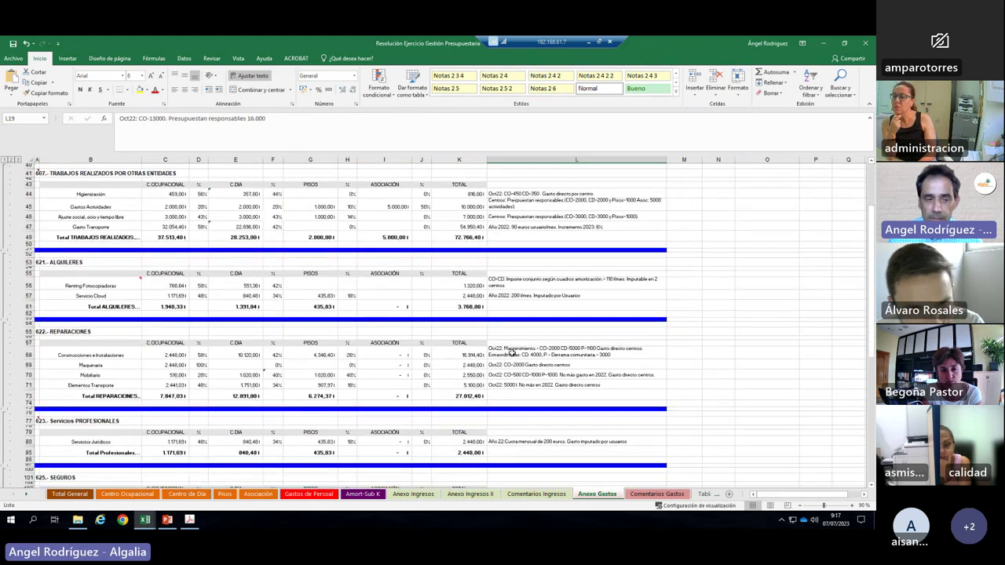
pyautogui.scroll(-2, 511, 352)
pyautogui.scroll(-2, 510, 353)
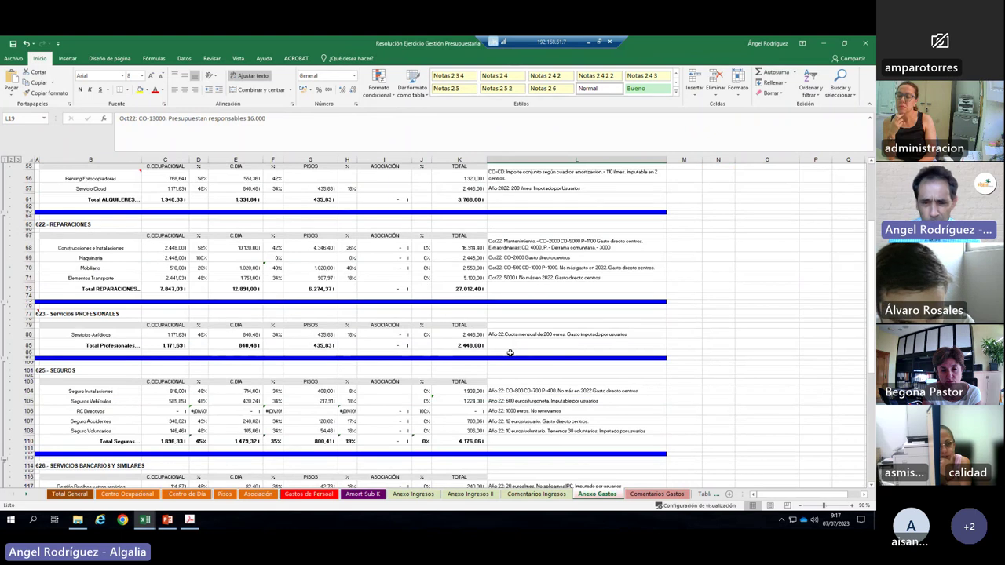
pyautogui.click(518, 334)
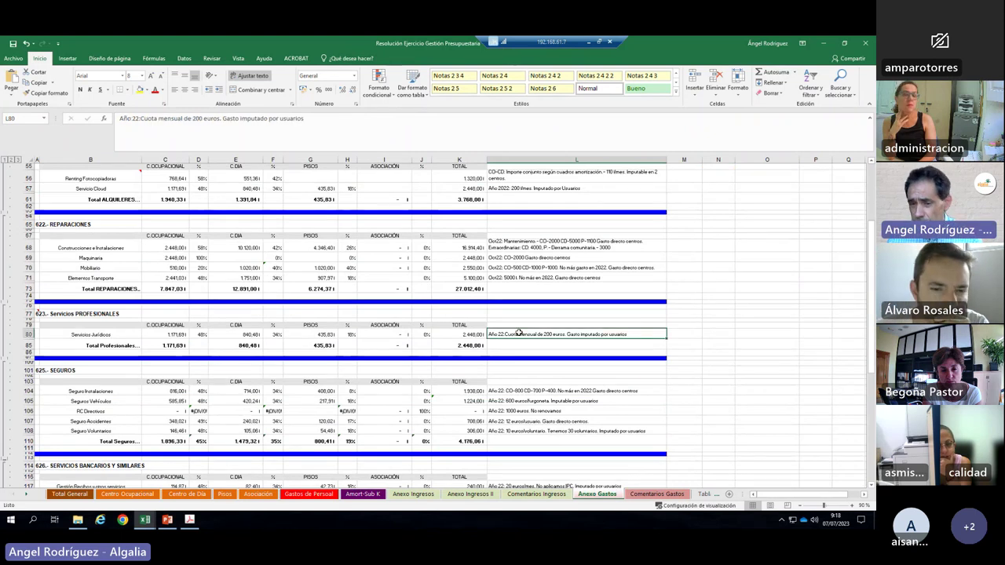
pyautogui.click(443, 334)
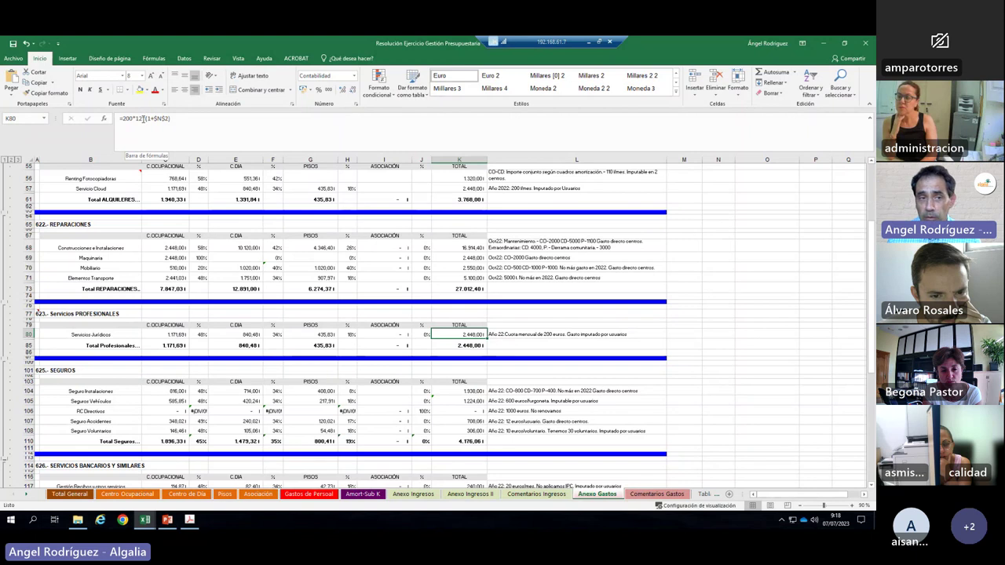
pyautogui.moveTo(143, 117); pyautogui.dragTo(171, 119)
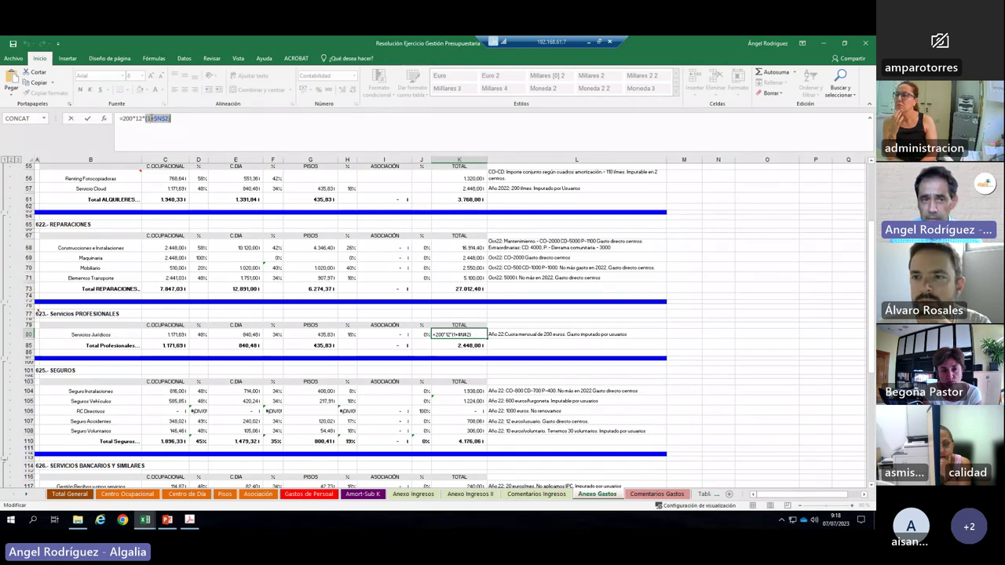
pyautogui.scroll(7, 736, 285)
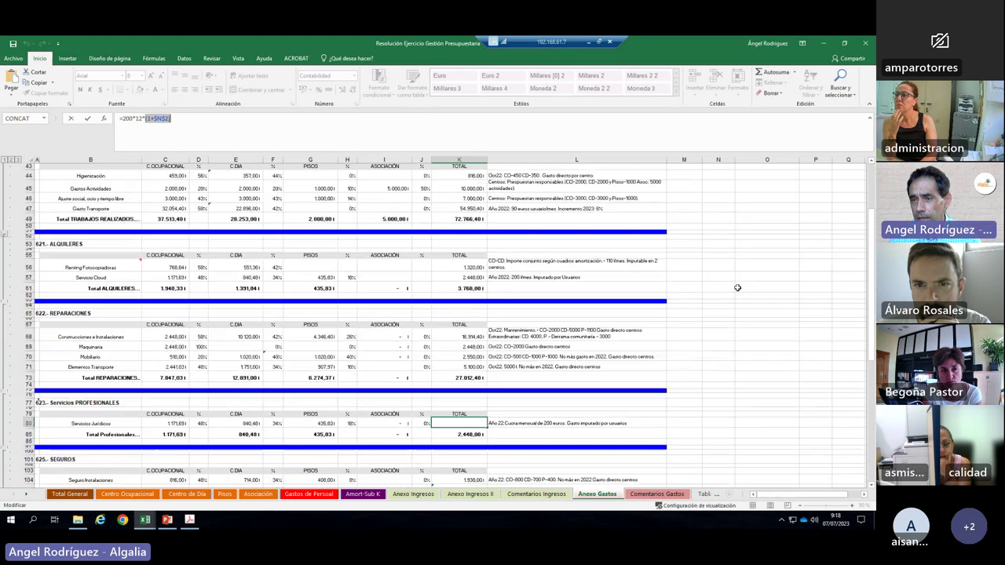
pyautogui.scroll(3, 737, 287)
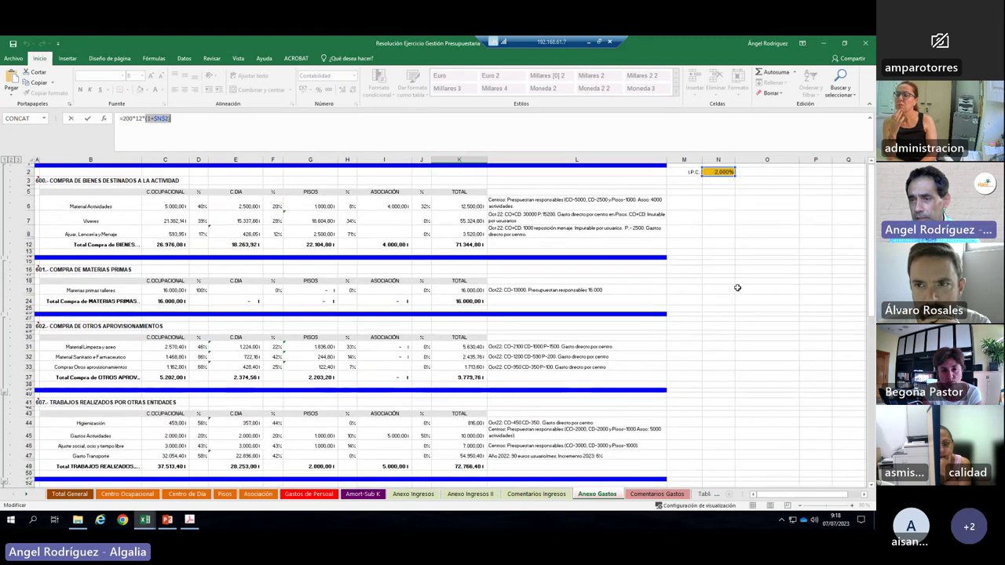
pyautogui.click(728, 170)
pyautogui.scroll(-3, 466, 402)
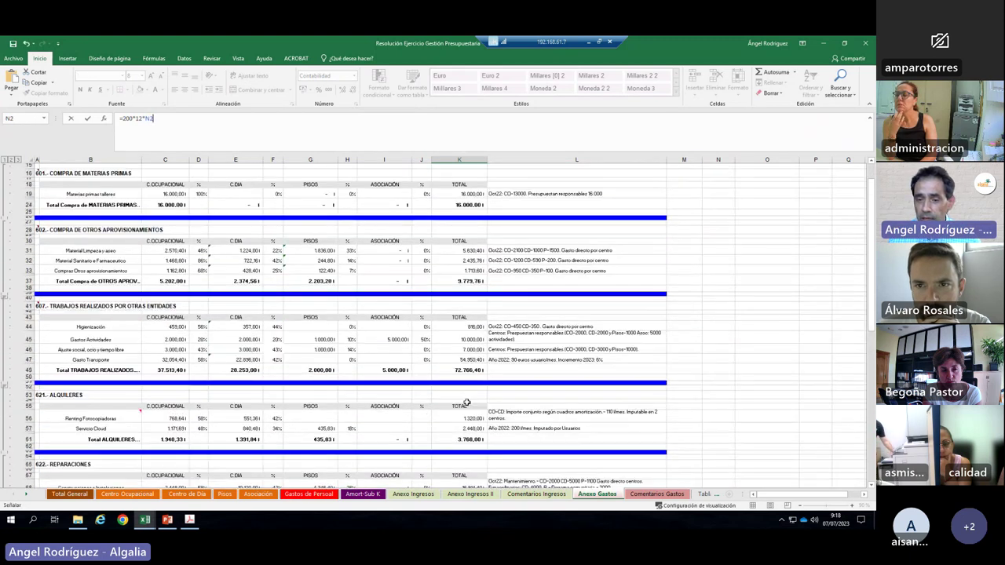
pyautogui.scroll(-3, 466, 402)
pyautogui.scroll(-3, 458, 396)
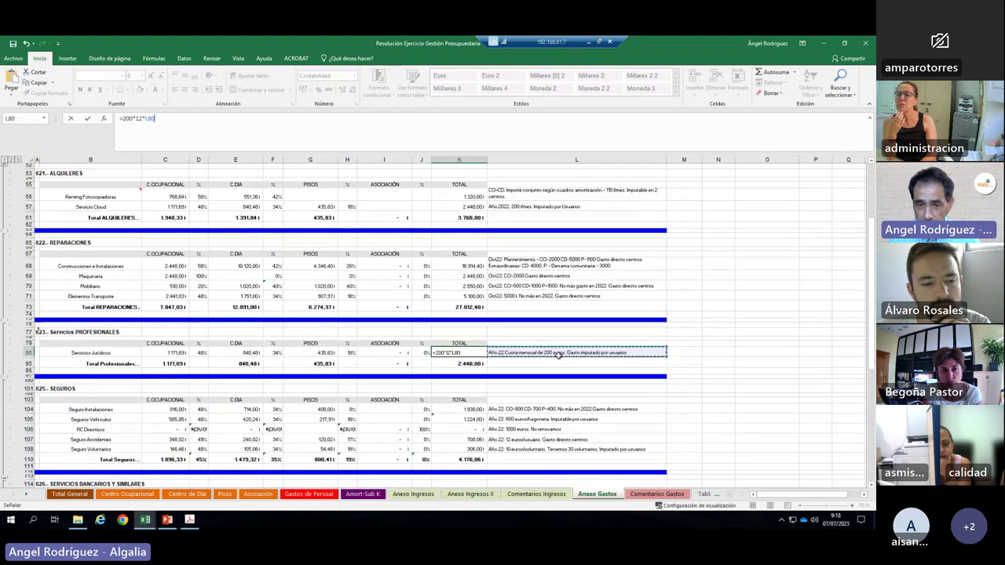
pyautogui.press('Escape')
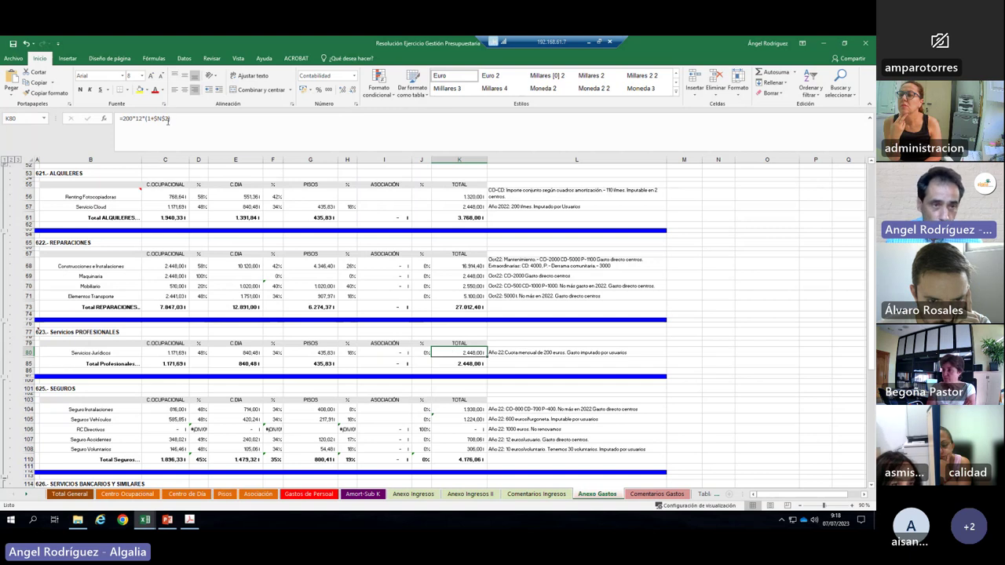
# Step: Inspect the I.P.C. rate cell referenced by the Servicios Jurídicos total, and compare that total's formula with the Pisos allocation
pyautogui.scroll(10, 675, 279)
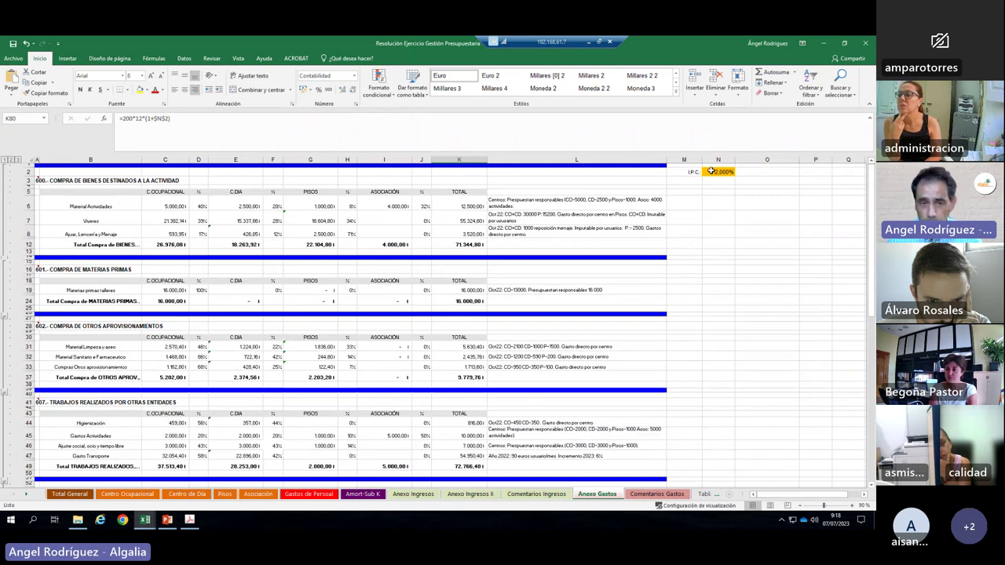
pyautogui.click(711, 171)
pyautogui.scroll(-8, 255, 334)
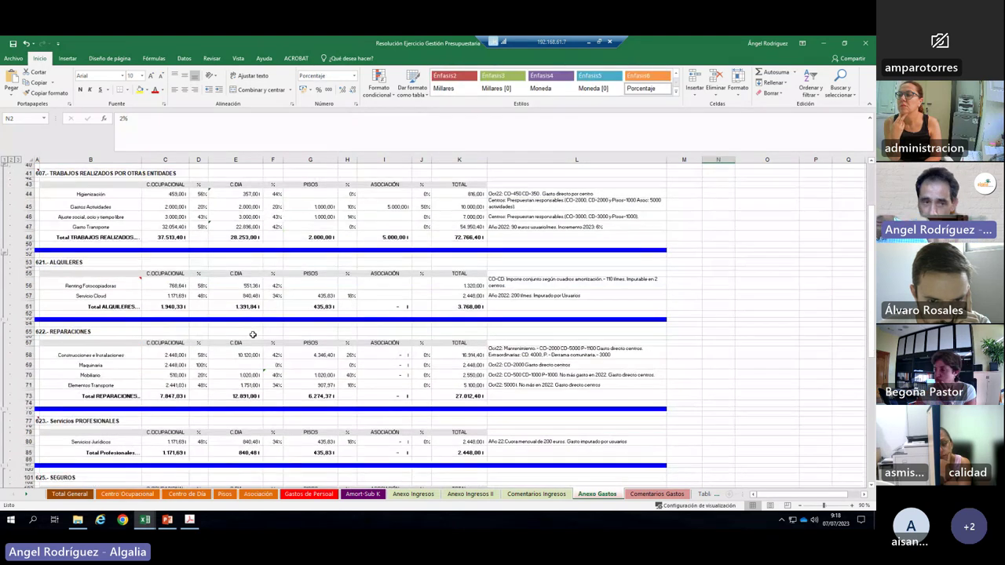
pyautogui.scroll(-5, 251, 334)
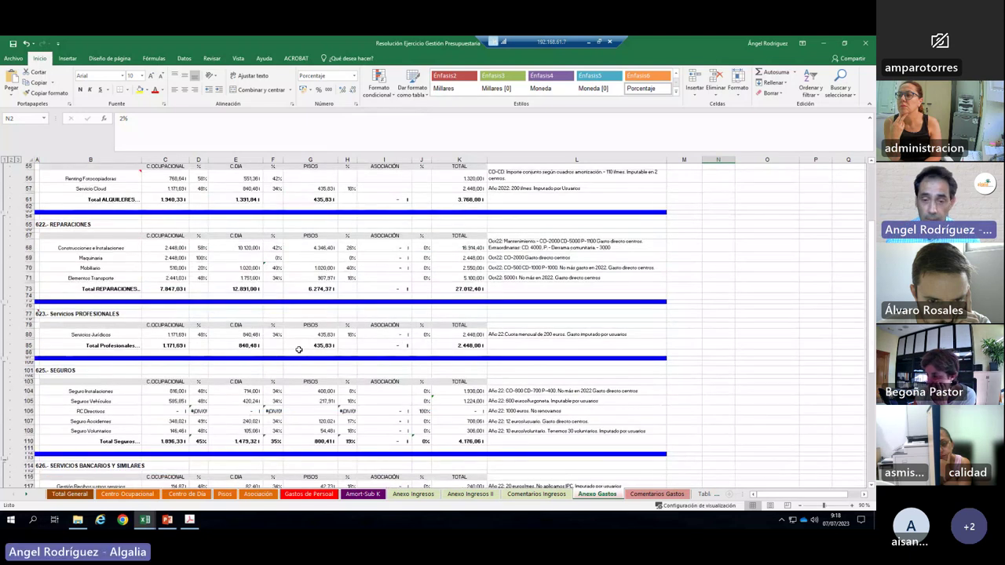
pyautogui.click(459, 334)
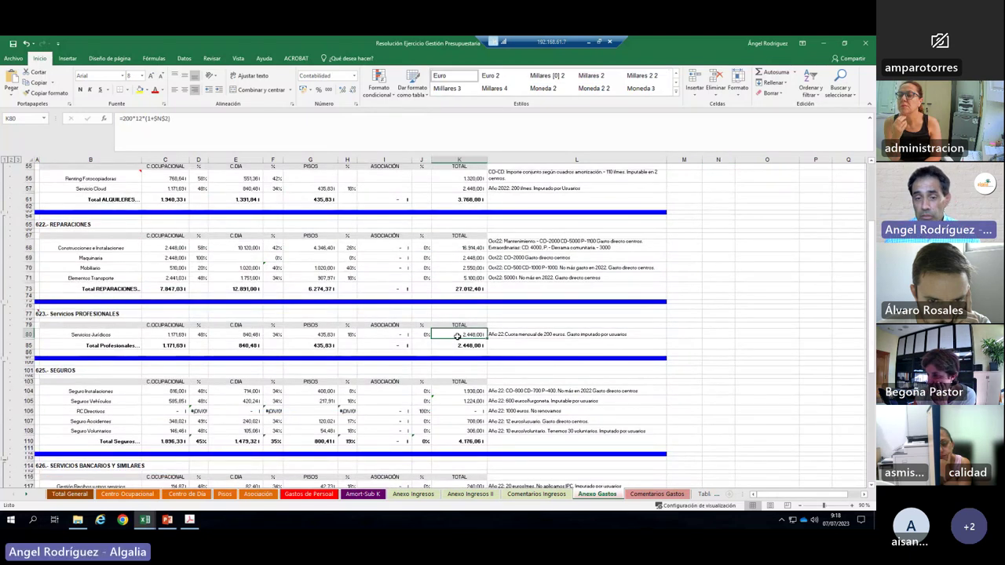
pyautogui.click(322, 335)
pyautogui.click(439, 335)
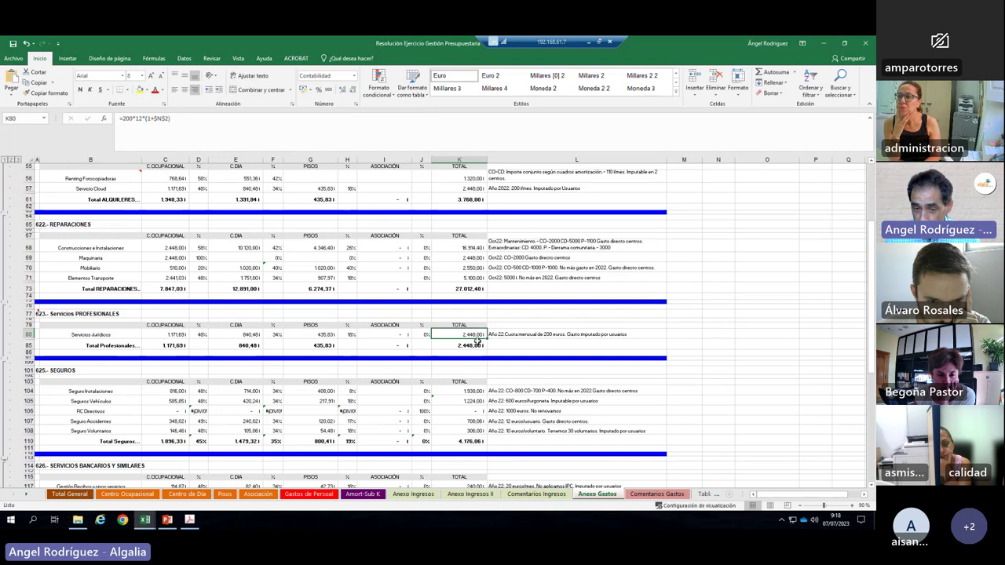
# Step: Examine the I.P.C. label and rate at the head of the sheet and the blank cells directly beneath them
pyautogui.scroll(2, 710, 256)
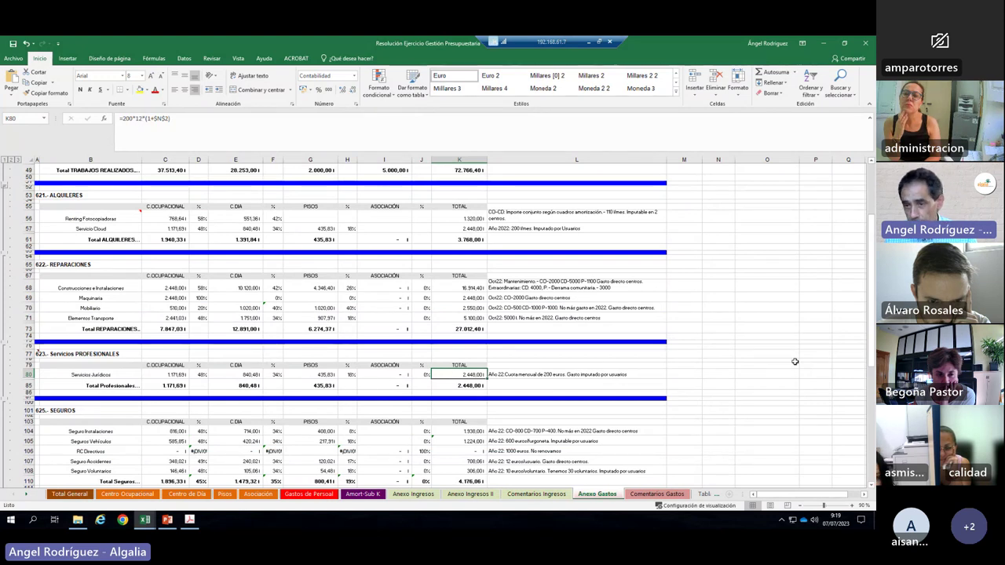
pyautogui.scroll(10, 794, 361)
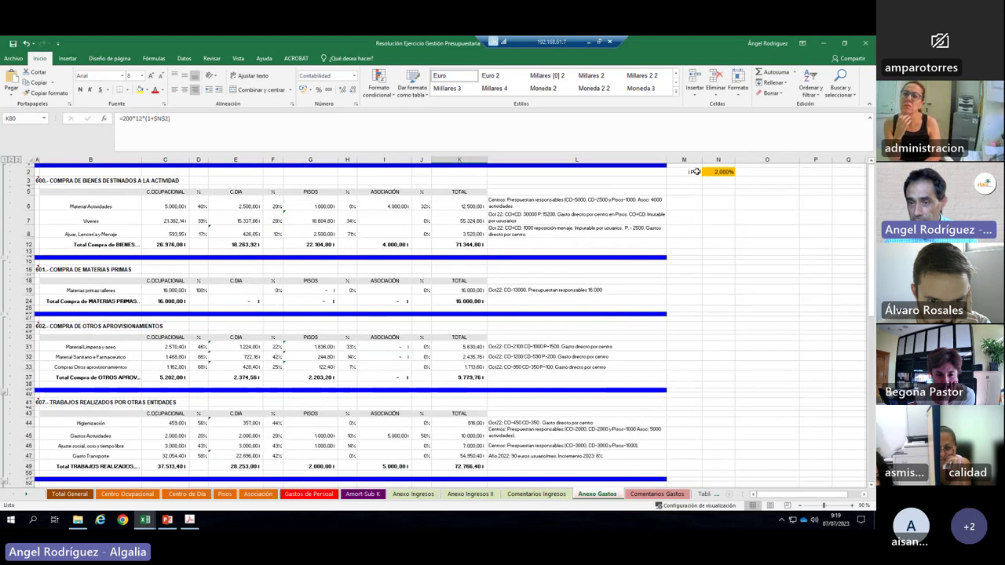
pyautogui.click(681, 181)
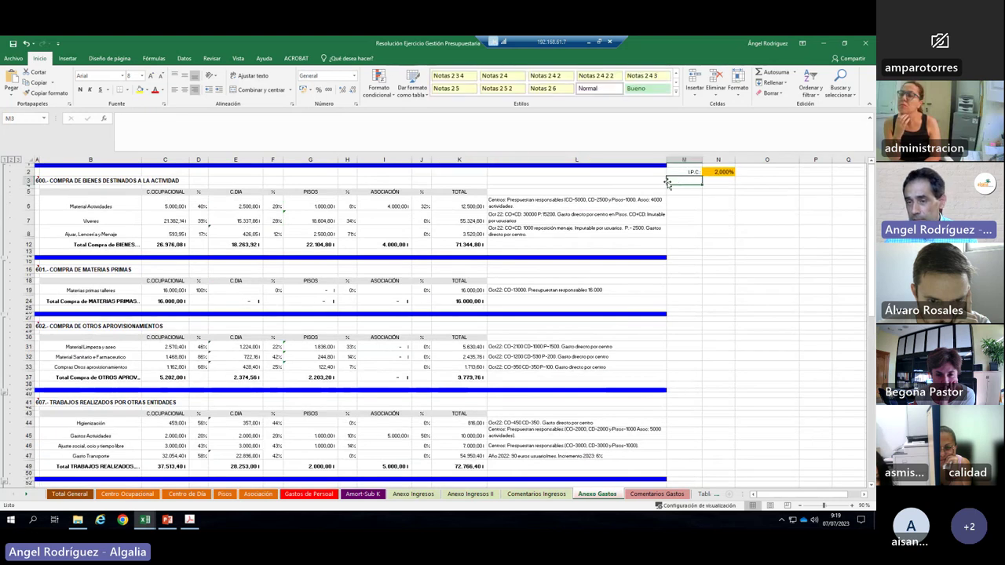
pyautogui.click(710, 182)
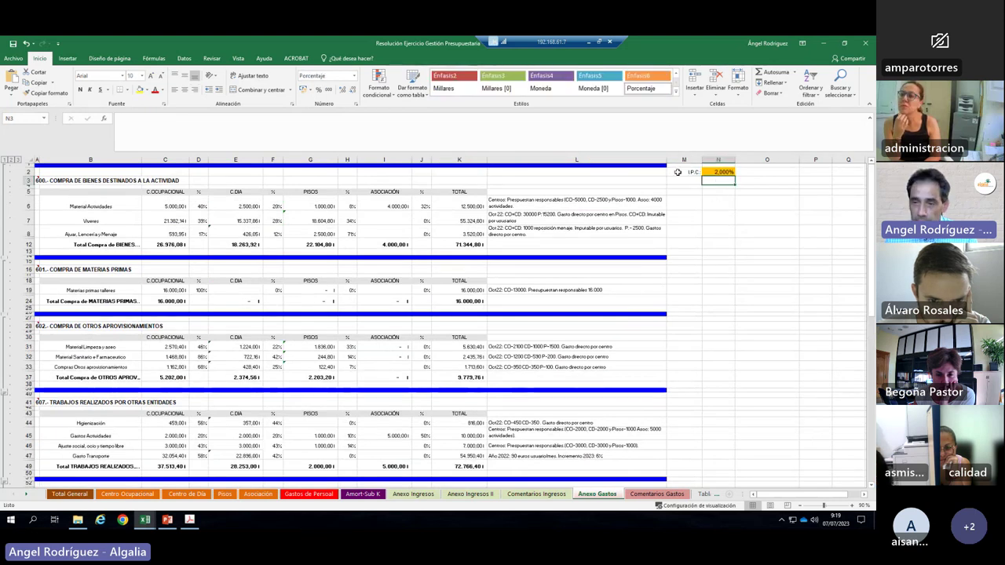
pyautogui.click(680, 180)
# Step: Compare the Servicios Jurídicos total with the C.Ocupacional allocation formula that multiplies it by a Tablas Imputación cell
pyautogui.scroll(-8, 339, 407)
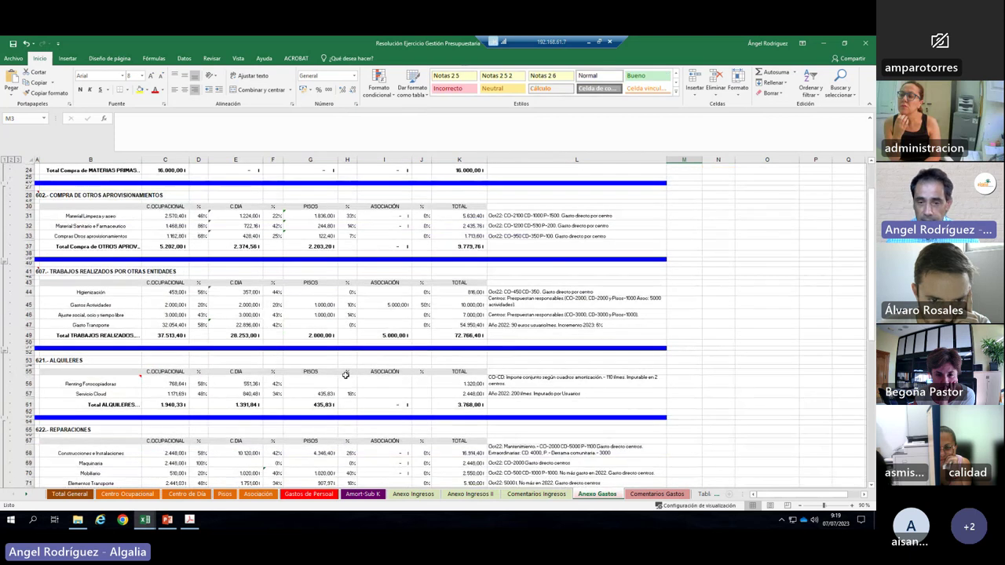
pyautogui.scroll(-3, 145, 358)
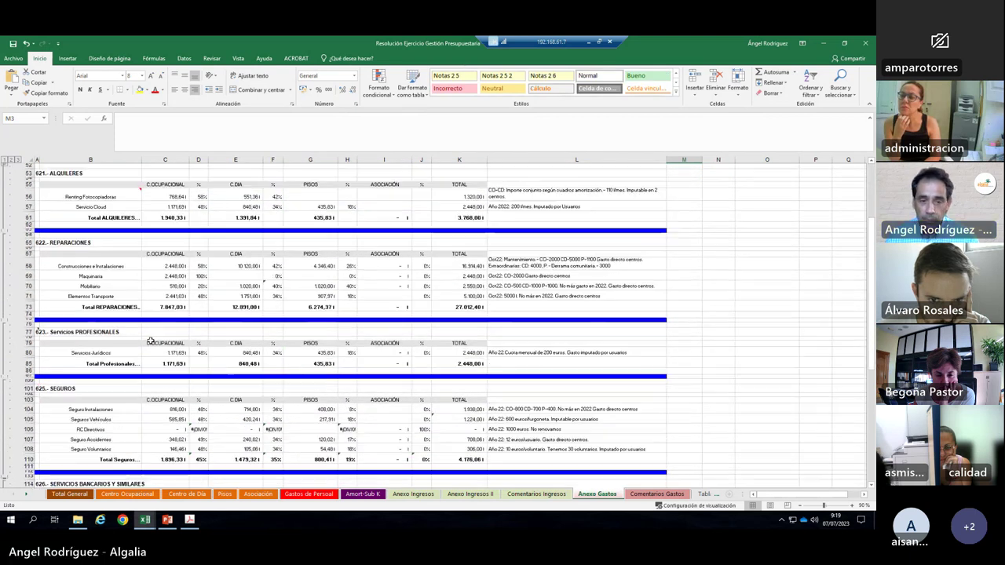
pyautogui.click(460, 353)
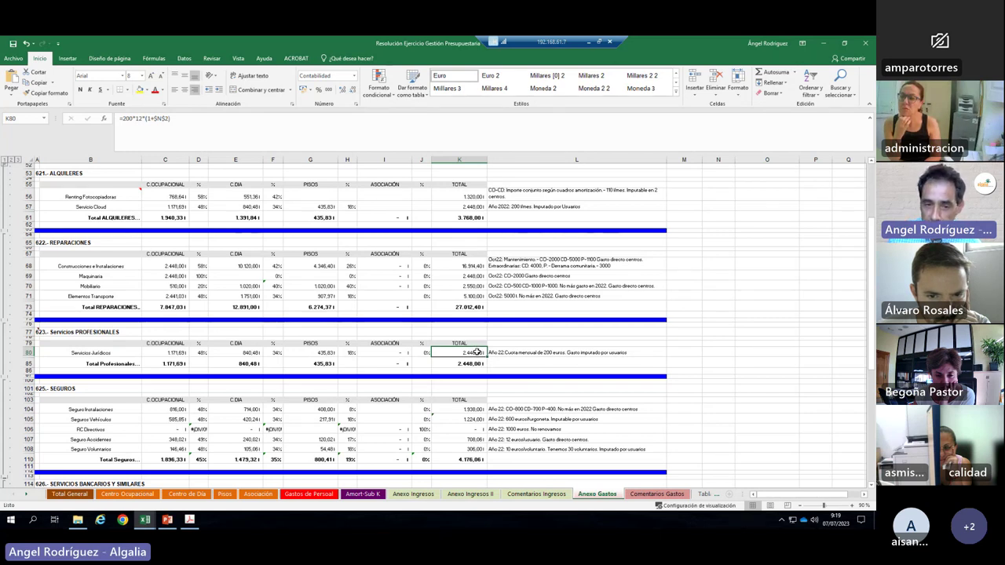
pyautogui.click(176, 352)
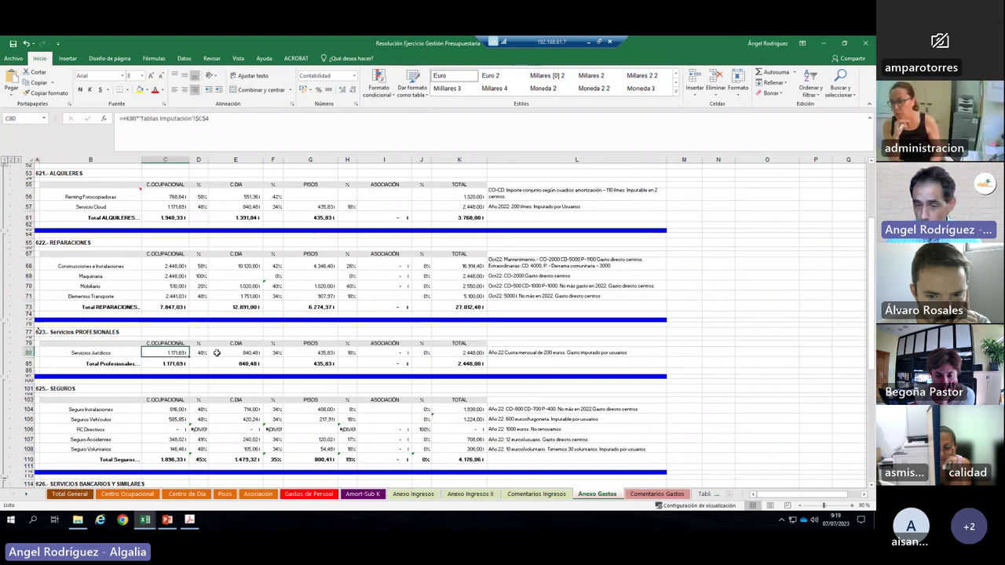
pyautogui.click(456, 352)
pyautogui.click(160, 354)
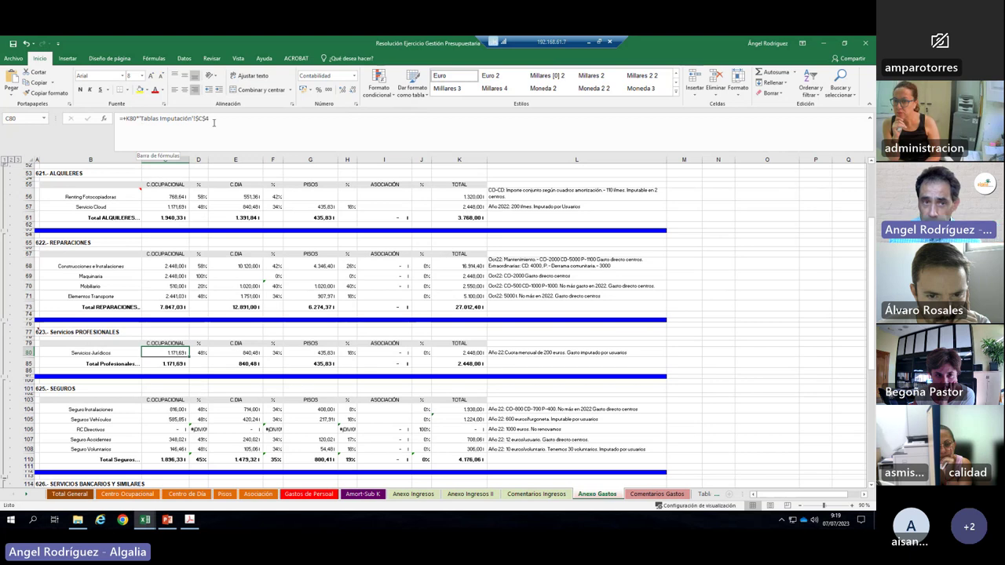
pyautogui.click(469, 354)
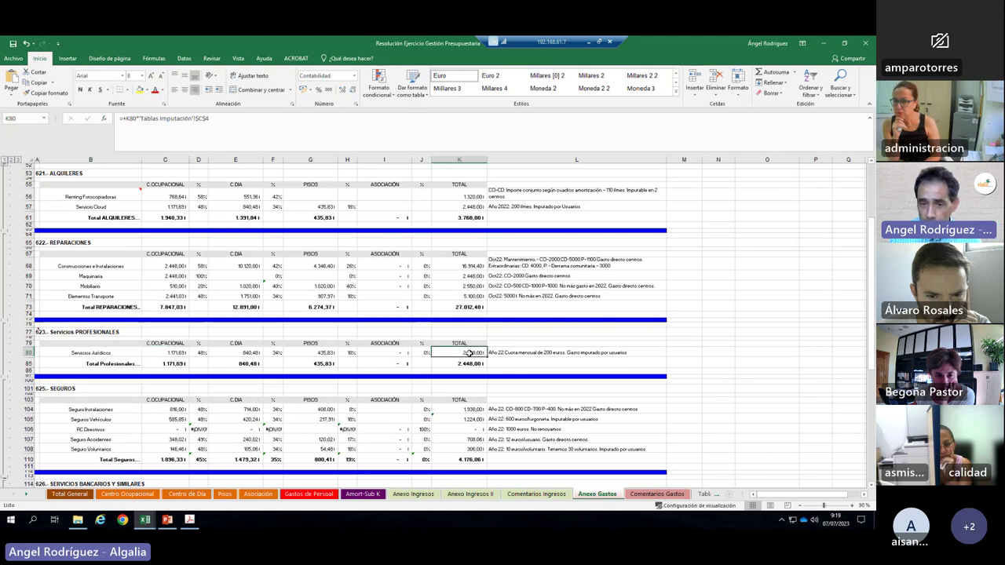
pyautogui.click(172, 353)
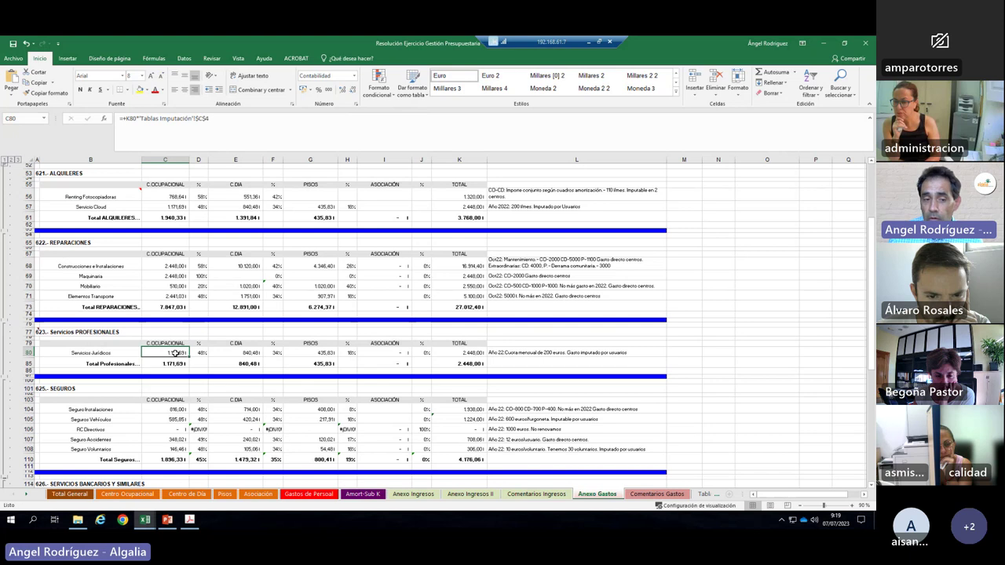
# Step: Examine the C.Dia and Pisos allocation formulas for Servicios Jurídicos, plus the C.Ocupacional amount and percentage formulas
pyautogui.click(236, 354)
pyautogui.click(317, 355)
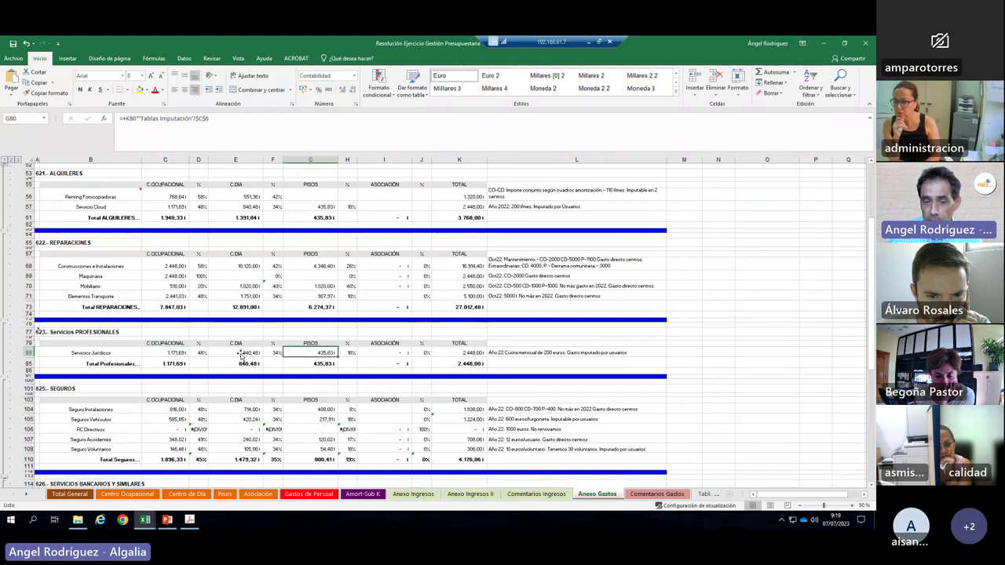
pyautogui.click(234, 353)
pyautogui.click(153, 354)
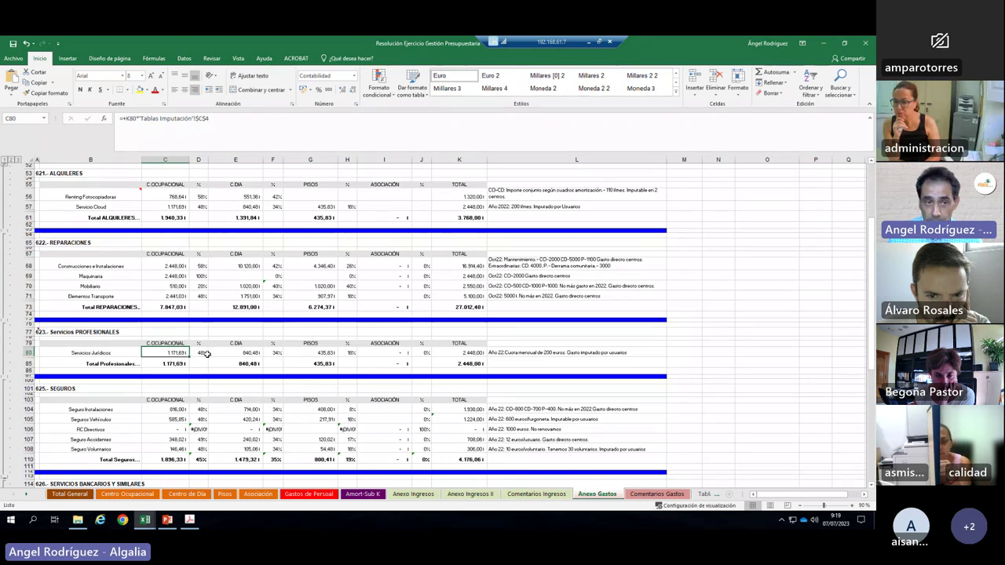
pyautogui.click(202, 353)
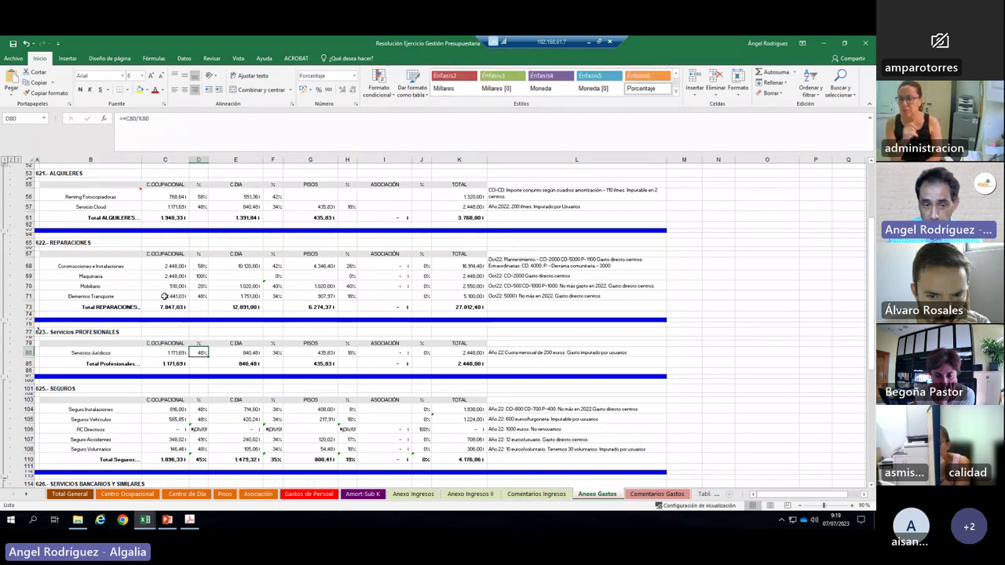
pyautogui.click(154, 352)
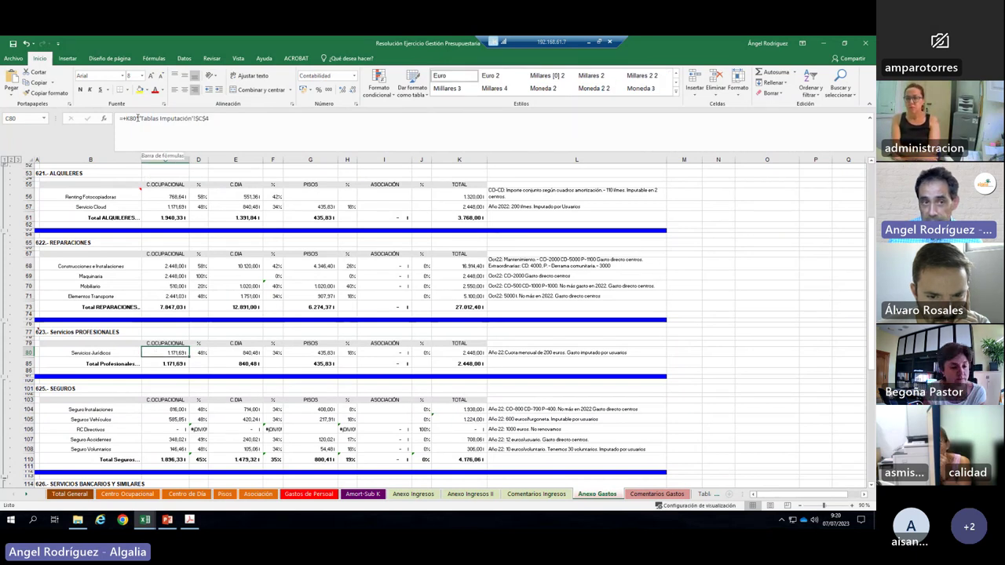
# Step: Inspect the Tablas Imputación reference in the Servicios Jurídicos C.Ocupacional formula, and check the percentage formulas of C.Ocupacional, C.Dia and Pisos
pyautogui.moveTo(138, 118); pyautogui.dragTo(224, 119)
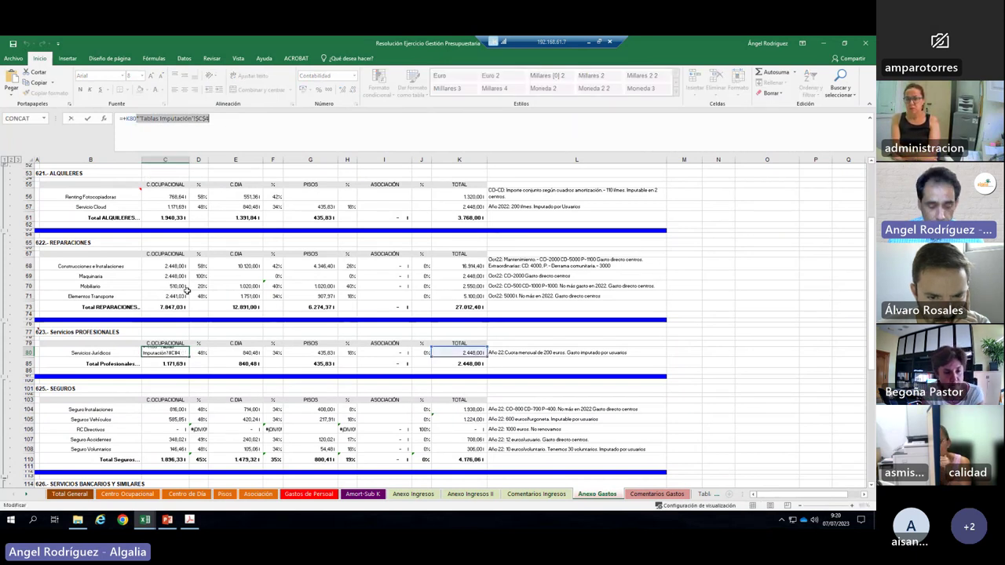
pyautogui.press('Escape')
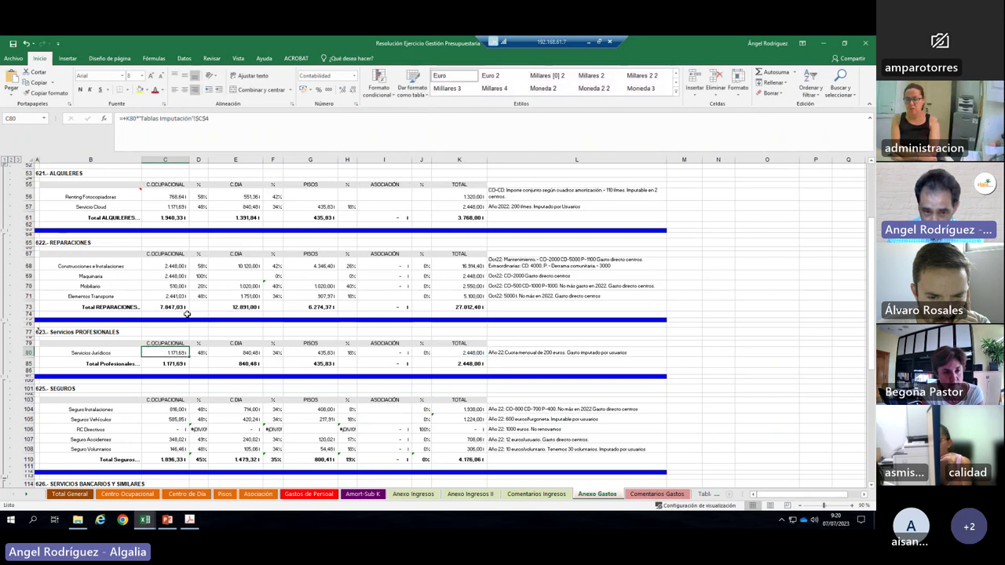
pyautogui.click(200, 352)
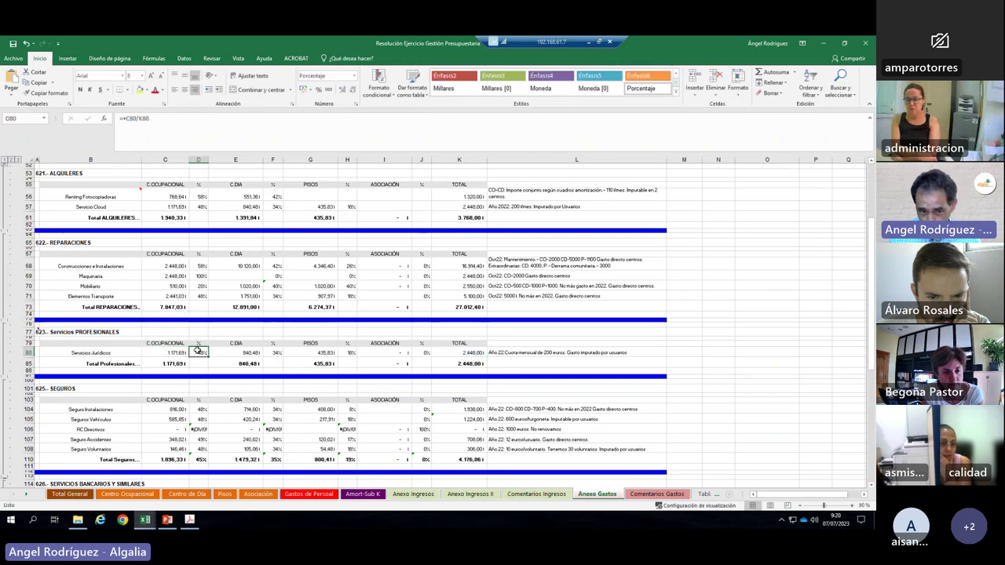
pyautogui.click(273, 352)
pyautogui.click(349, 352)
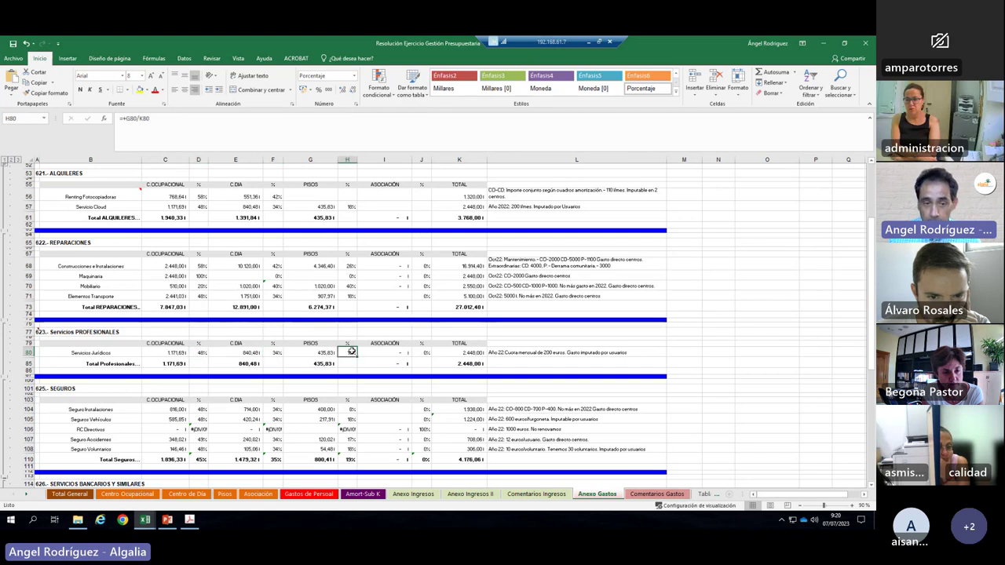
pyautogui.click(165, 352)
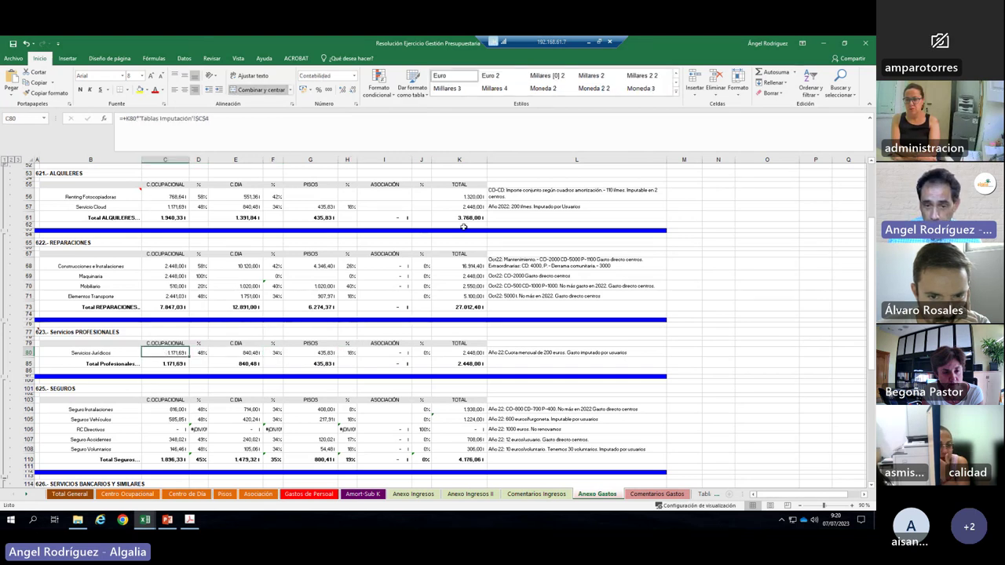
# Step: Compare the C.Ocupacional percentage formula for Servicios Jurídicos with the formula of its allocated amount
pyautogui.click(202, 352)
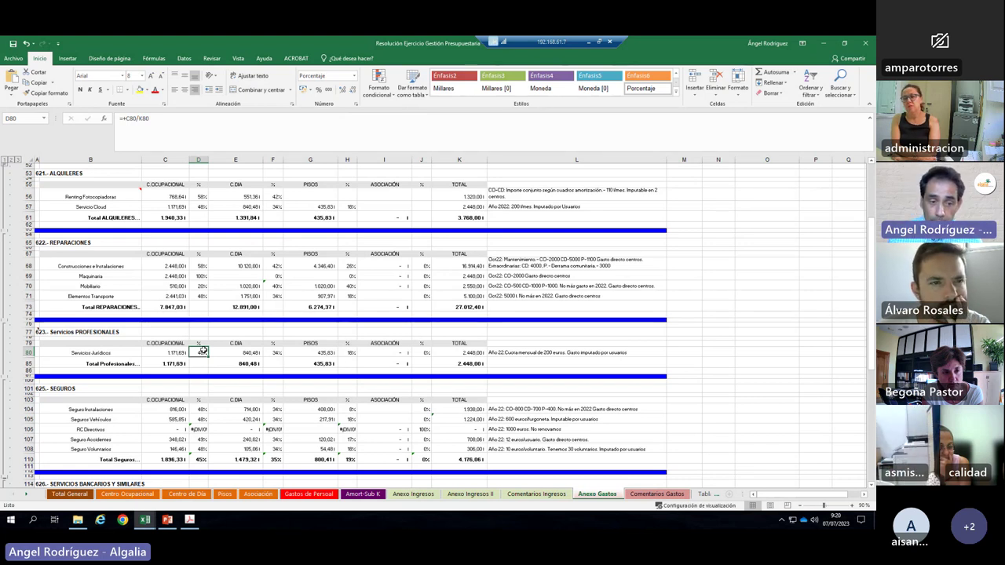
pyautogui.click(174, 350)
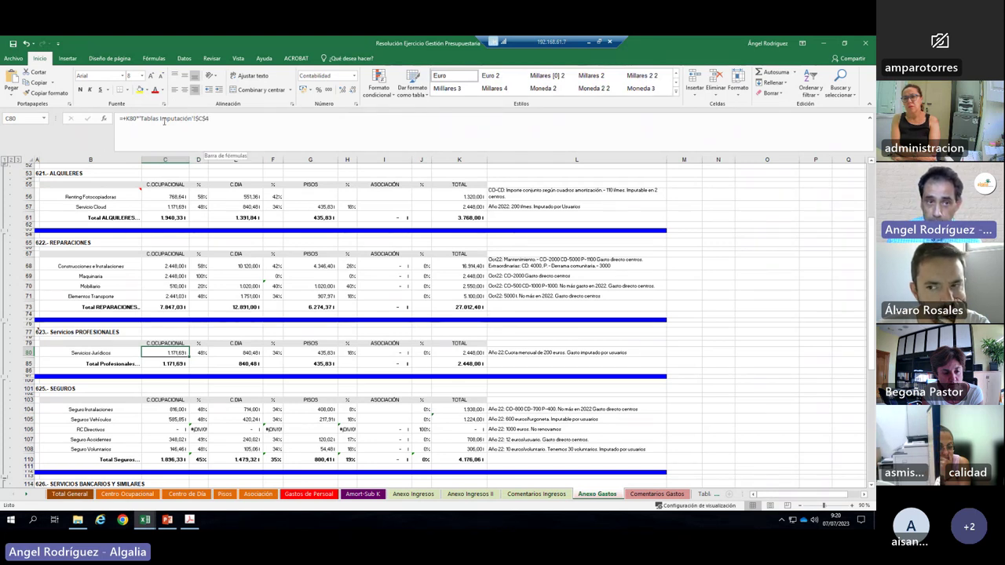
pyautogui.click(200, 352)
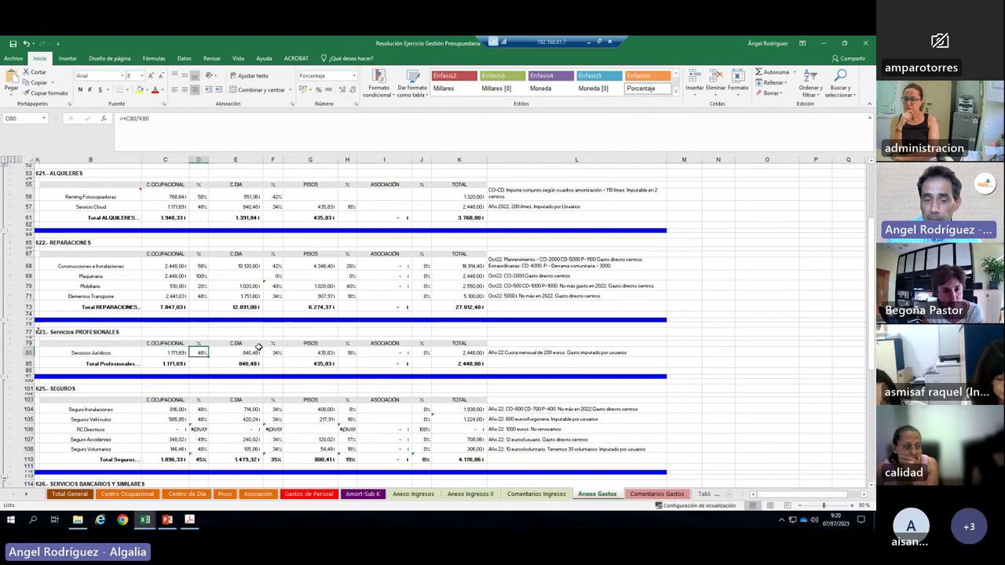
pyautogui.click(170, 352)
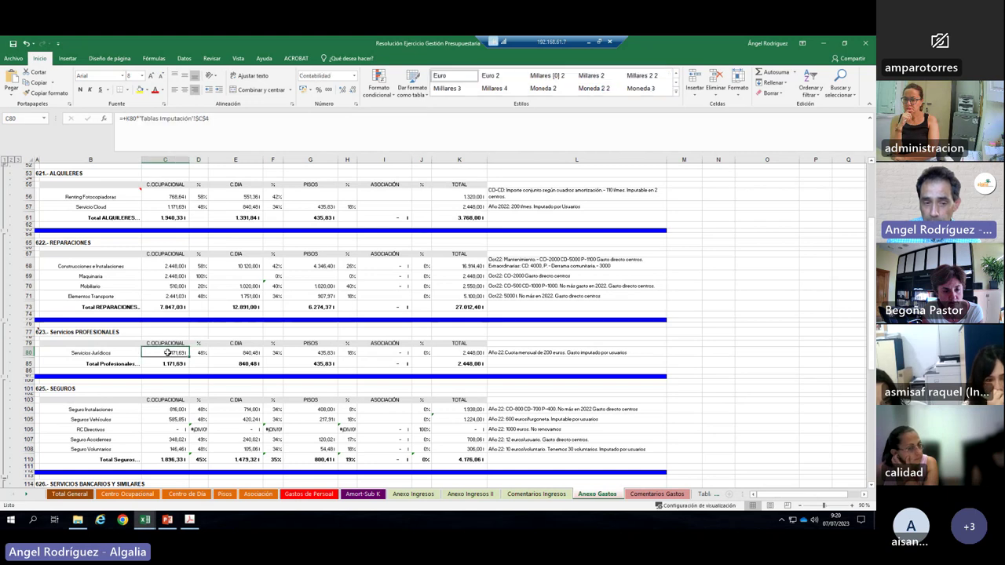
# Step: Check the centre allocation formulas for Servicios Jurídicos against its TOTAL formula and the C.Ocupacional percentage
pyautogui.click(256, 353)
pyautogui.click(308, 353)
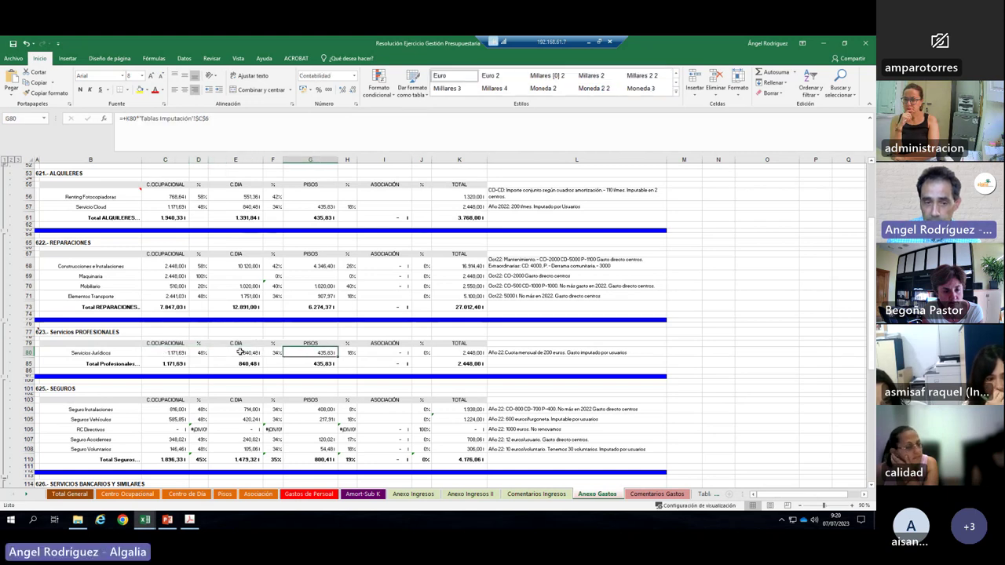
pyautogui.click(177, 352)
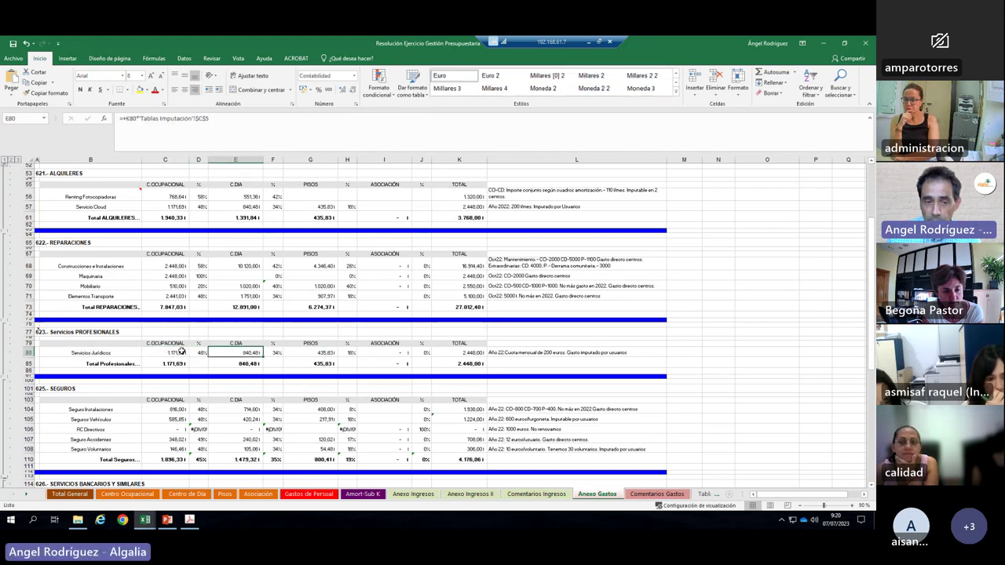
pyautogui.click(445, 352)
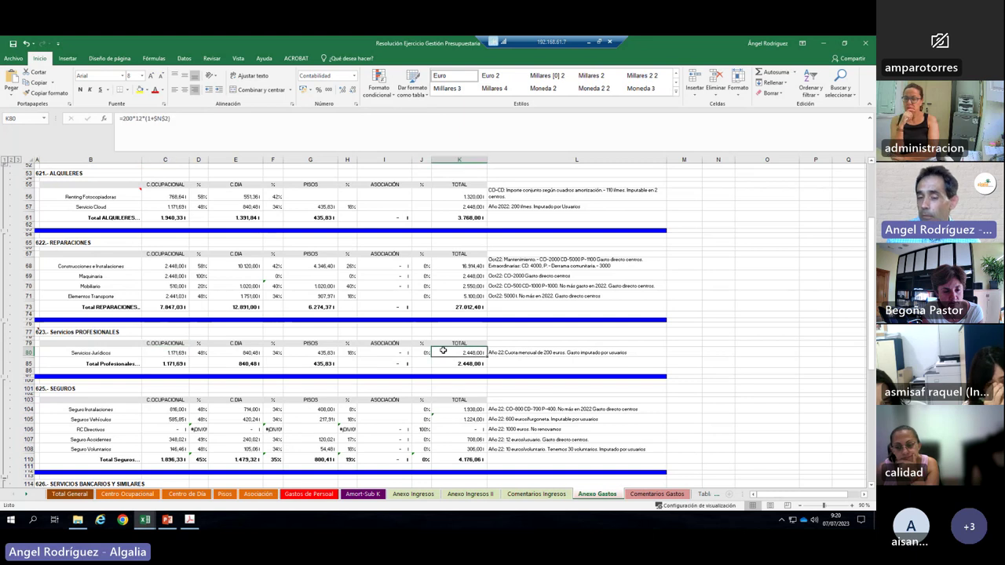
pyautogui.click(204, 353)
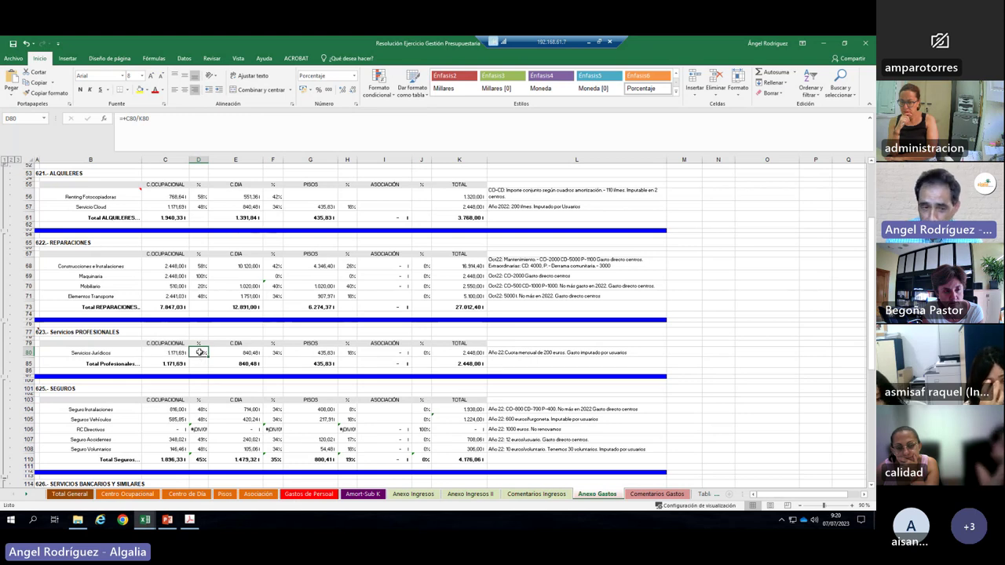
pyautogui.click(184, 352)
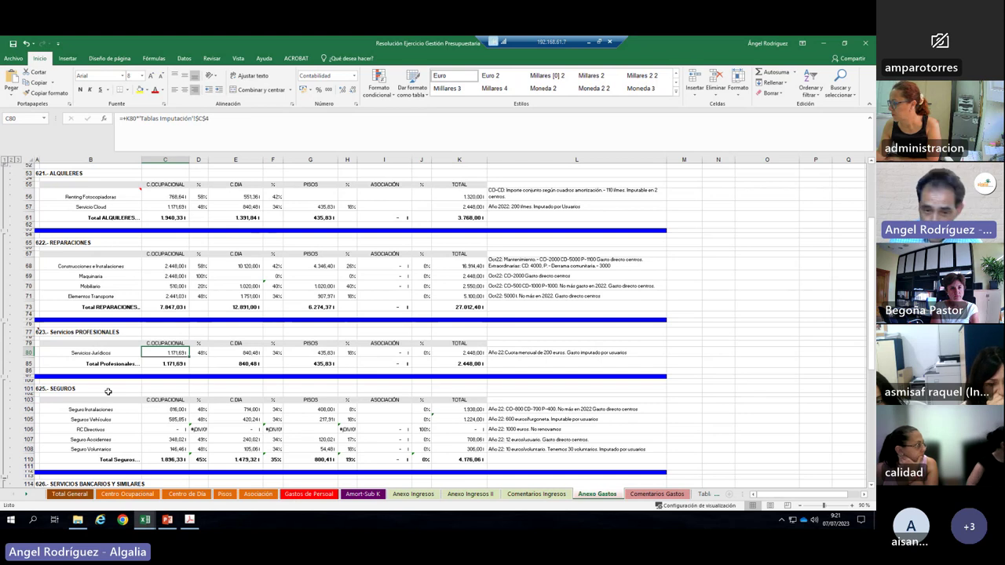
# Step: Review the remaining expense groups down to the sheet's closing totals, and return to groups 602 to 622 to read their allocation notes
pyautogui.scroll(-15, 305, 368)
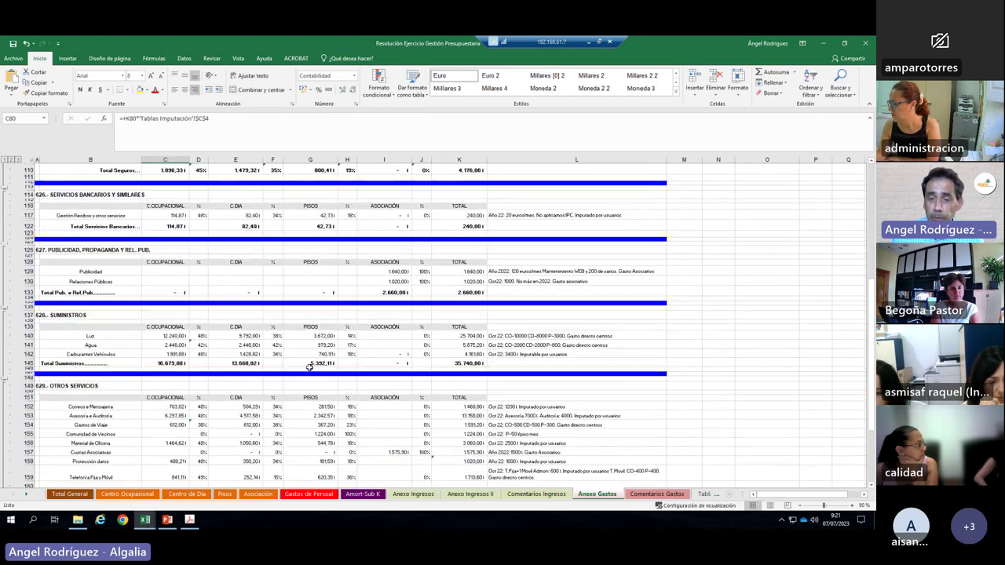
pyautogui.scroll(-6, 305, 368)
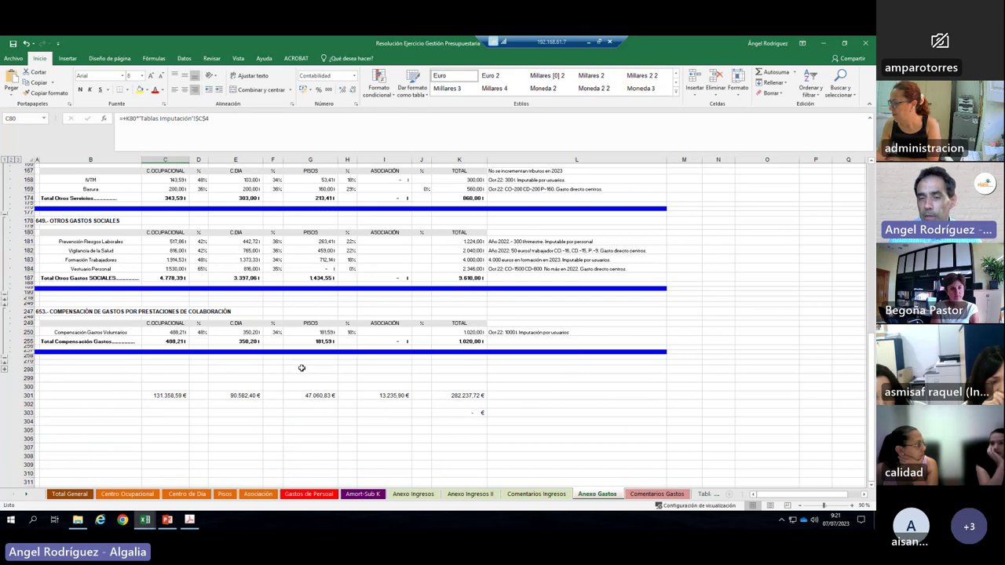
pyautogui.scroll(2, 302, 367)
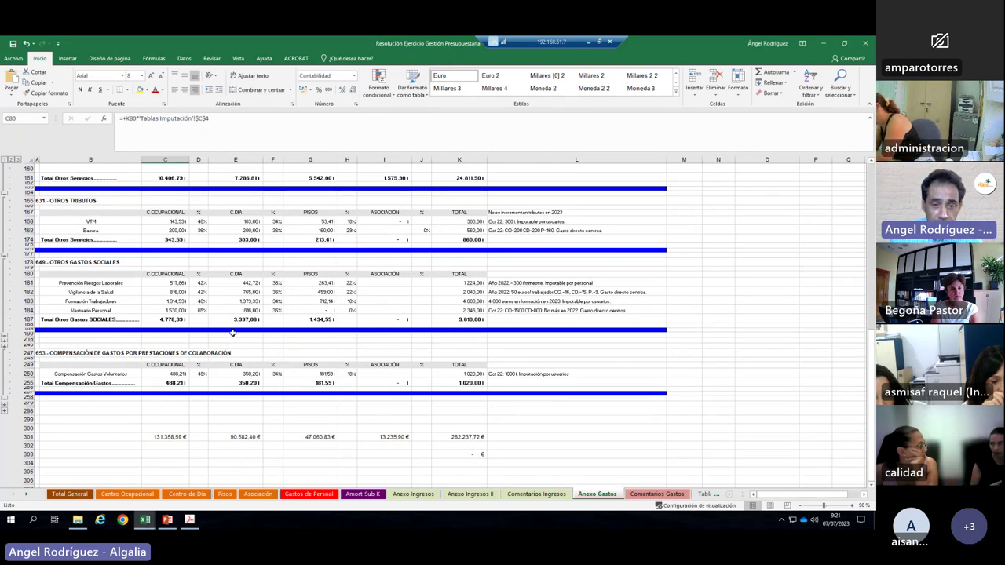
pyautogui.scroll(10, 232, 333)
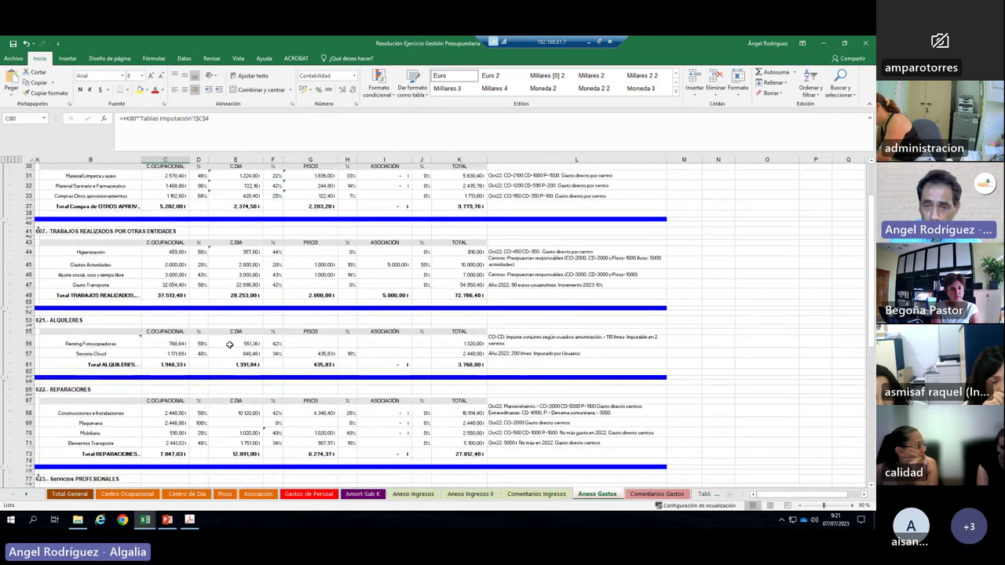
pyautogui.scroll(5, 229, 343)
pyautogui.scroll(-4, 229, 343)
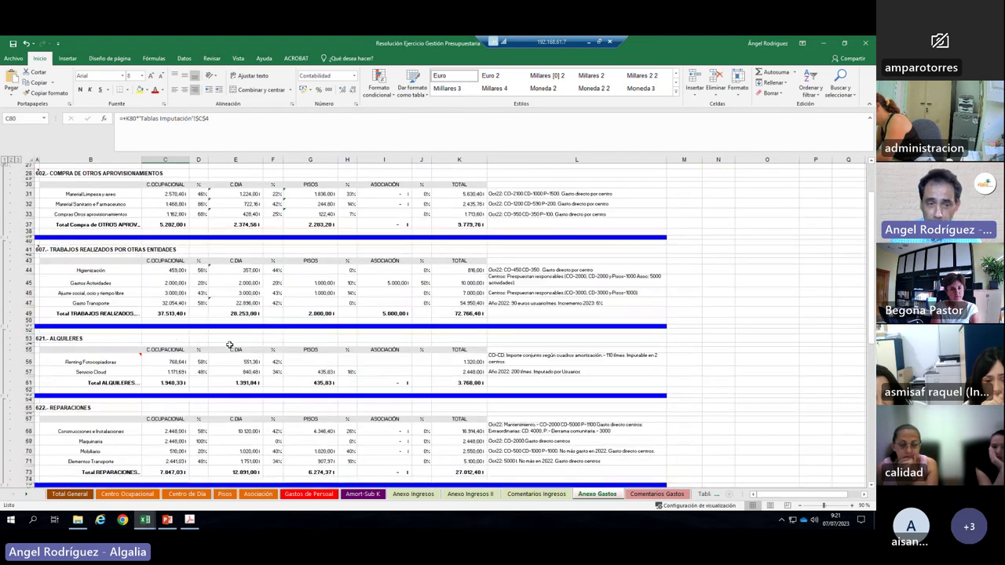
pyautogui.scroll(-3, 229, 344)
pyautogui.scroll(4, 229, 344)
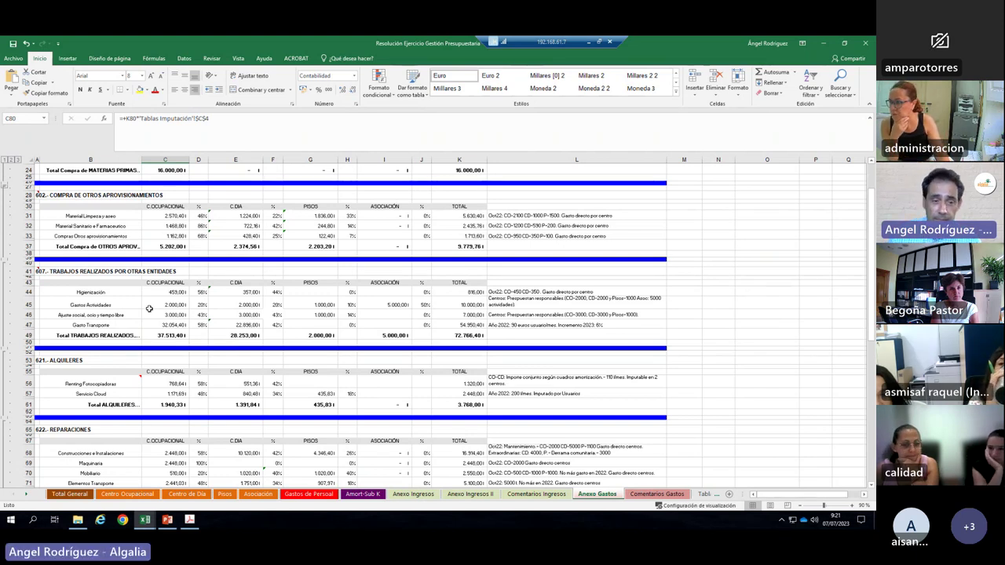
pyautogui.scroll(-1, 135, 330)
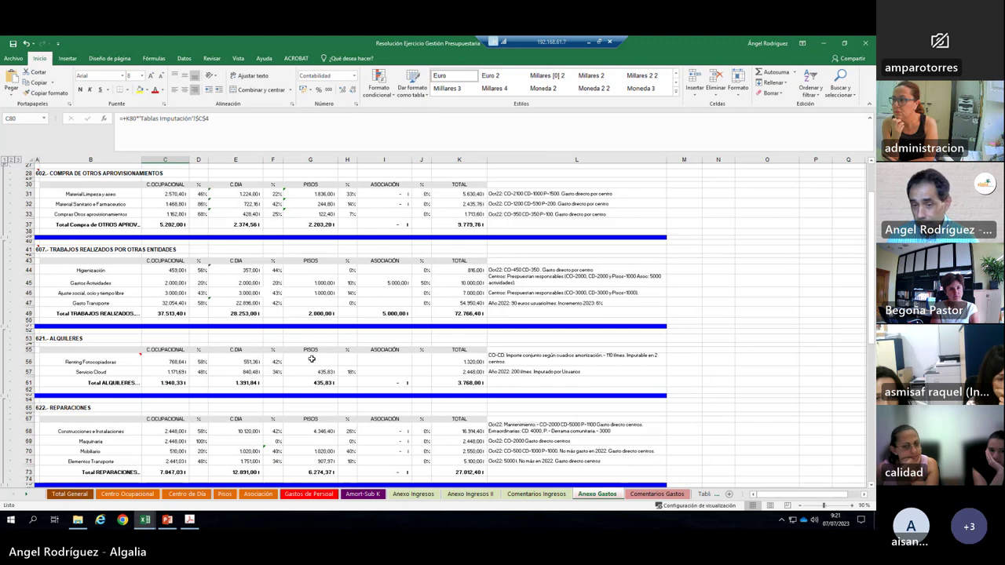
# Step: Examine the check formula in K303 below the closing totals, along with the centre totals and the overall total formula in row 301
pyautogui.scroll(-4, 312, 355)
pyautogui.scroll(-20, 318, 347)
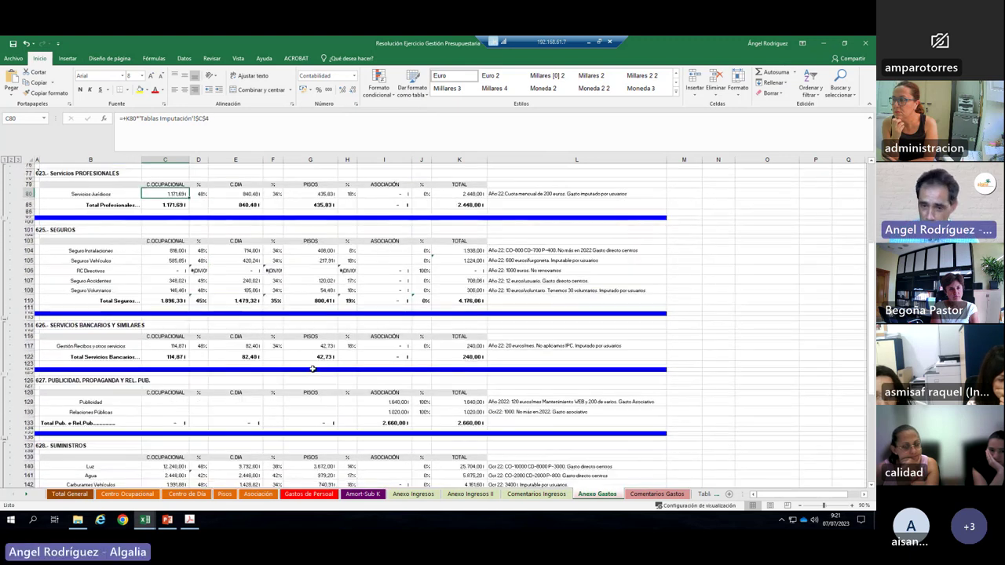
pyautogui.scroll(-6, 313, 370)
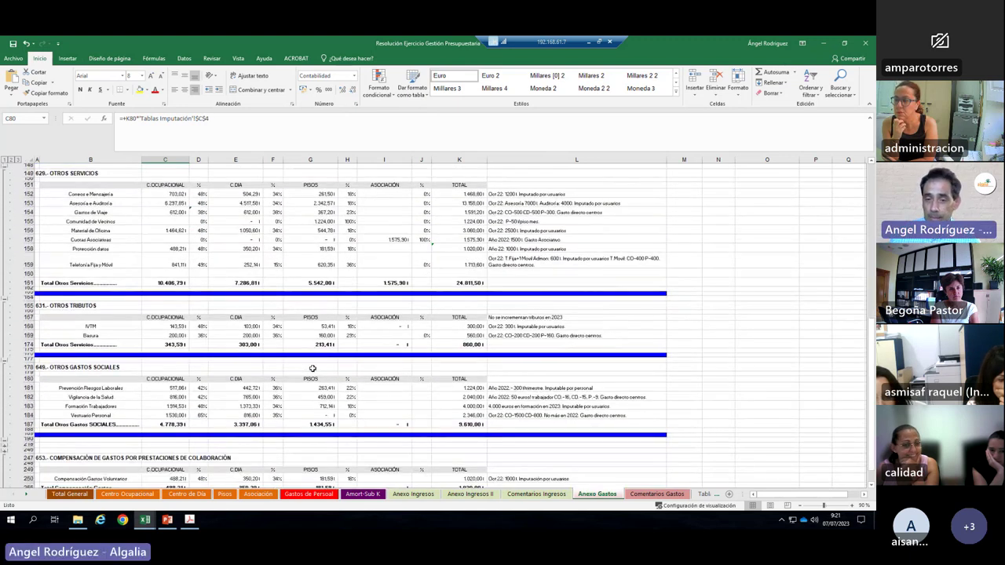
pyautogui.scroll(-3, 335, 400)
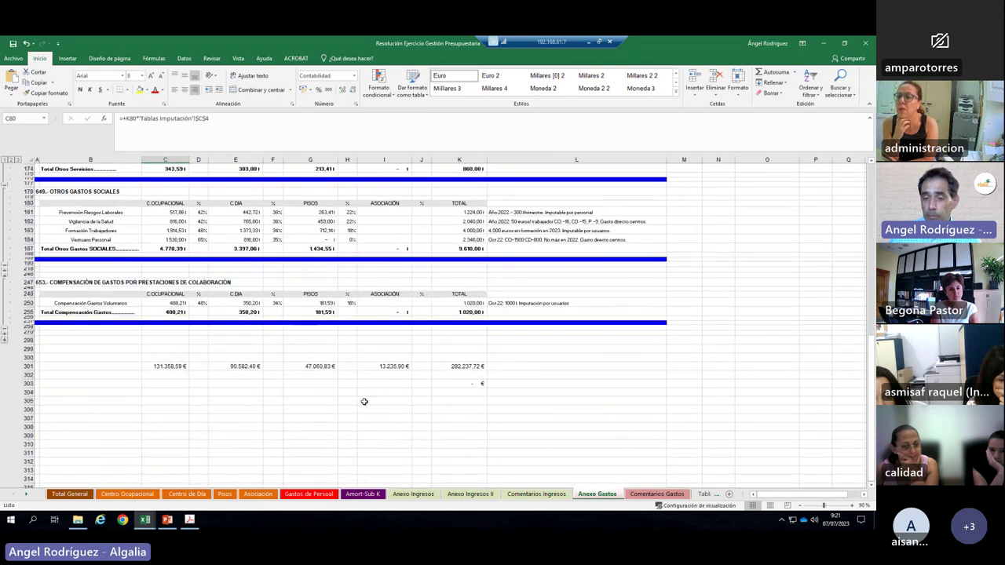
pyautogui.click(455, 382)
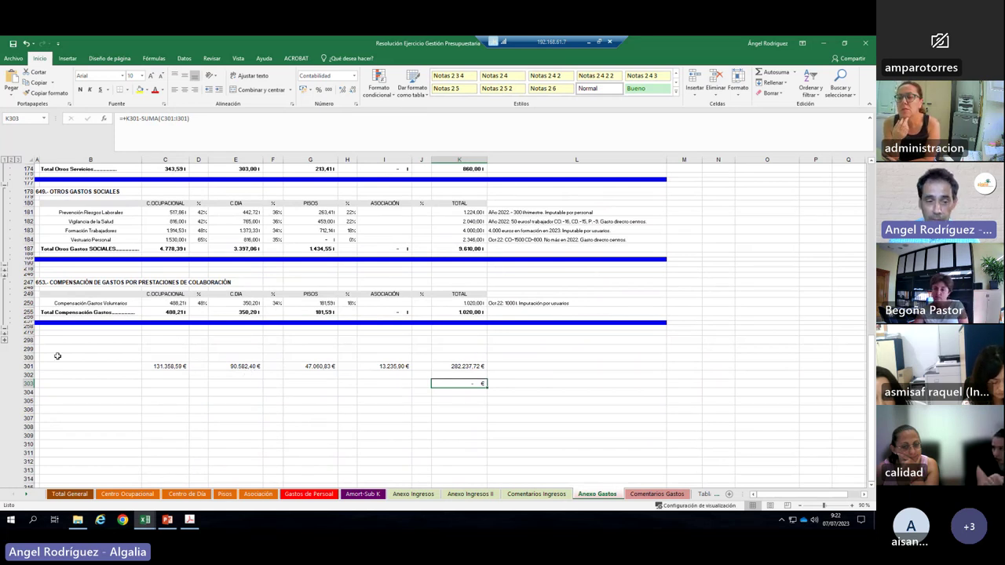
pyautogui.moveTo(152, 366); pyautogui.dragTo(402, 358)
pyautogui.click(470, 367)
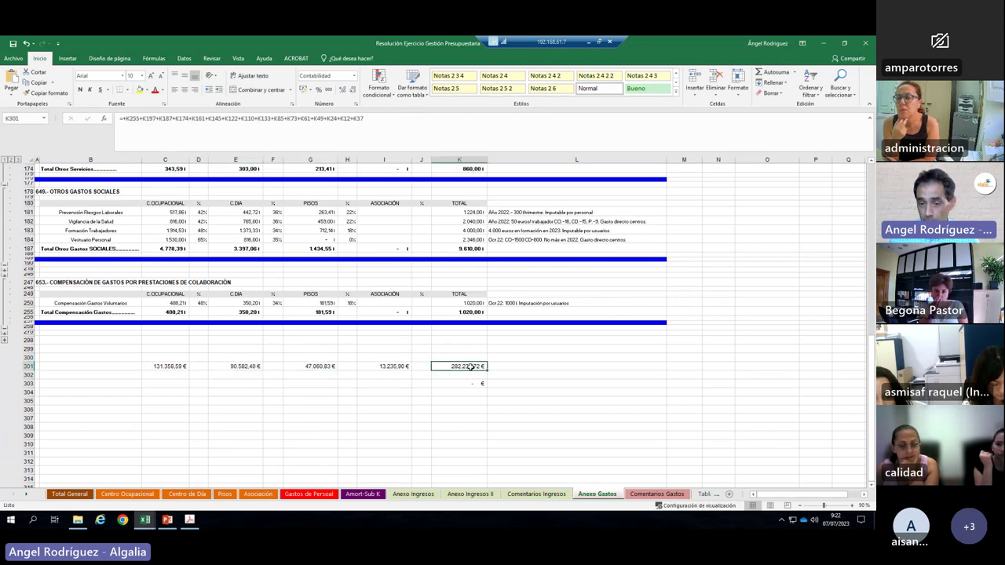
# Step: Re-examine the K303 formula that subtracts the sum of the centre totals from the overall total
pyautogui.click(473, 391)
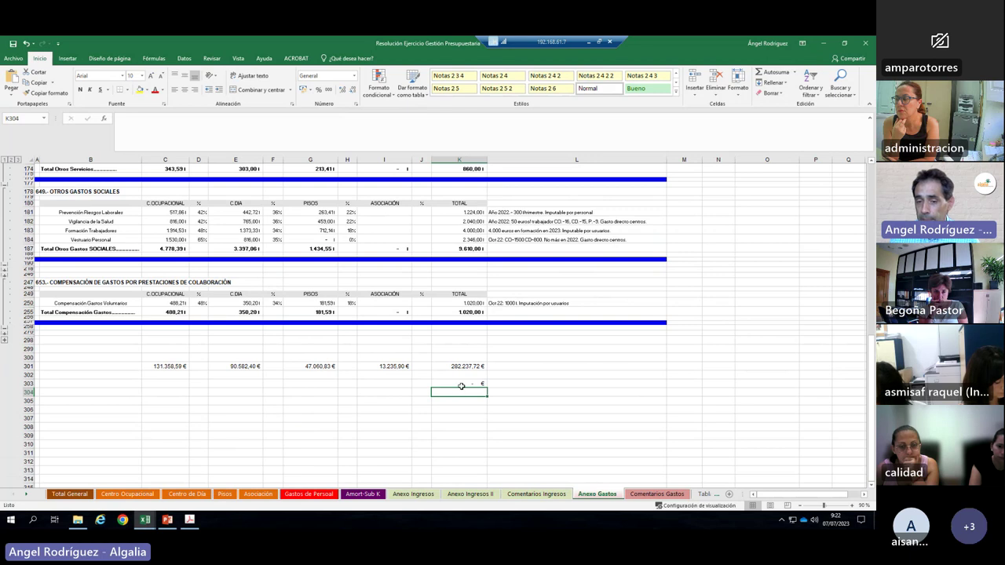
pyautogui.press('Up')
pyautogui.press('Up')
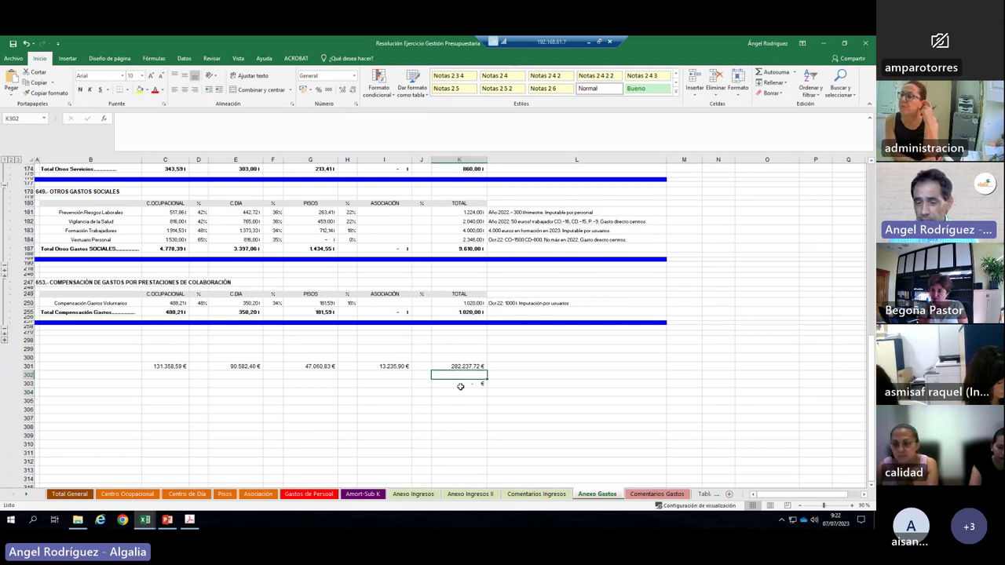
pyautogui.click(460, 383)
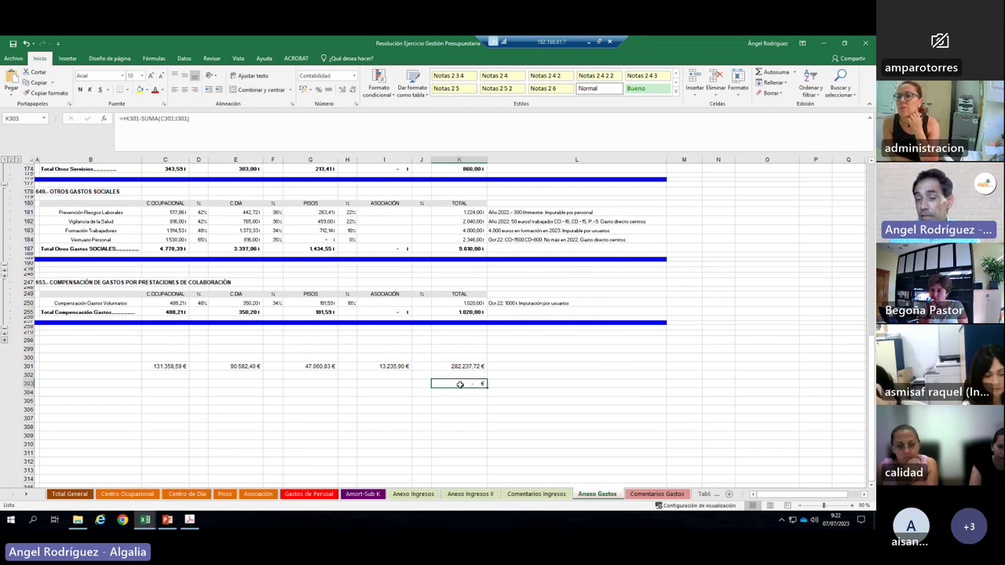
pyautogui.keyDown('shift'); pyautogui.click(528, 388); pyautogui.keyUp('shift')
pyautogui.click(460, 382)
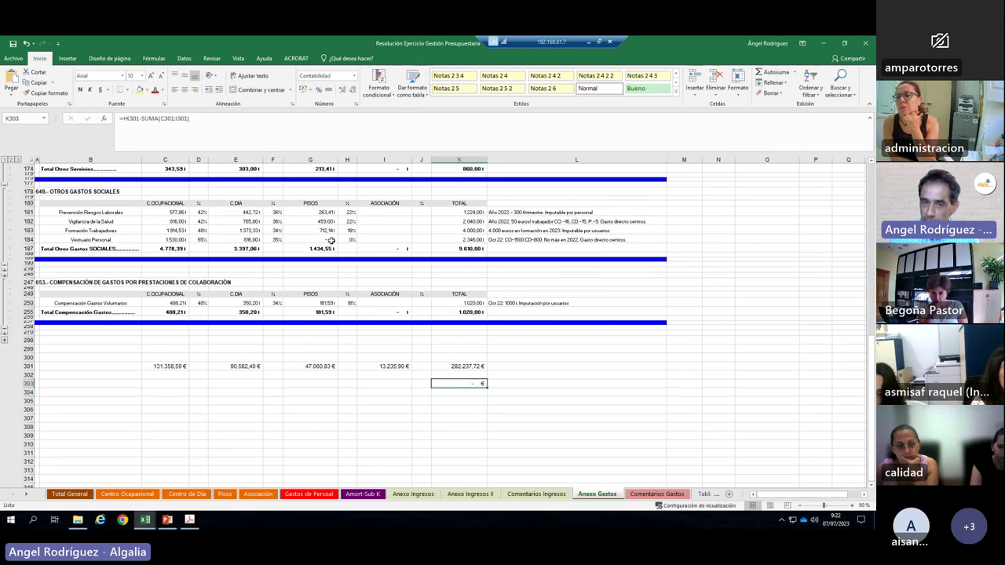
# Step: Review the expense groups and their comments from the closing totals back up to 602 Compra de Otros Aprovisionamientos
pyautogui.scroll(4, 331, 241)
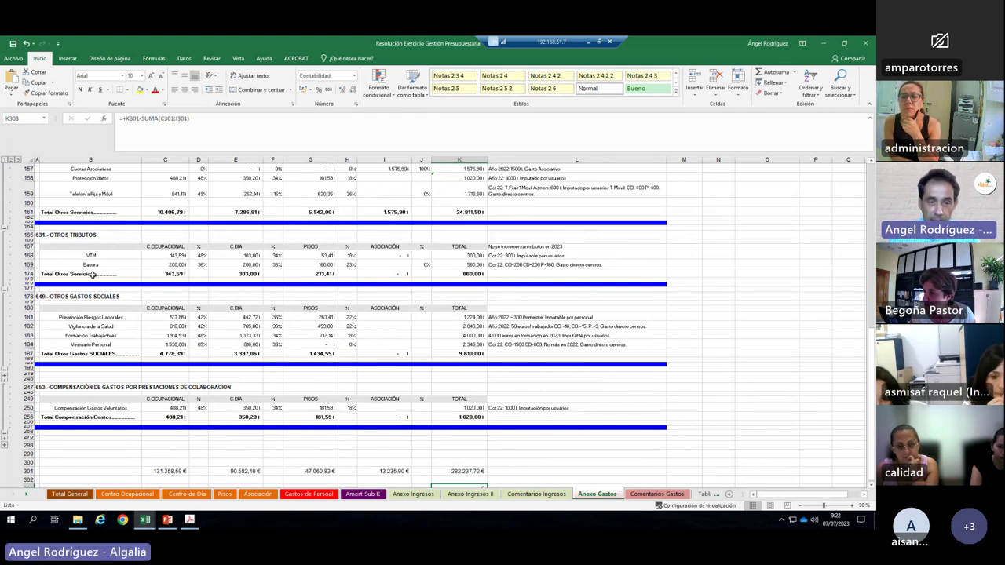
pyautogui.scroll(10, 88, 229)
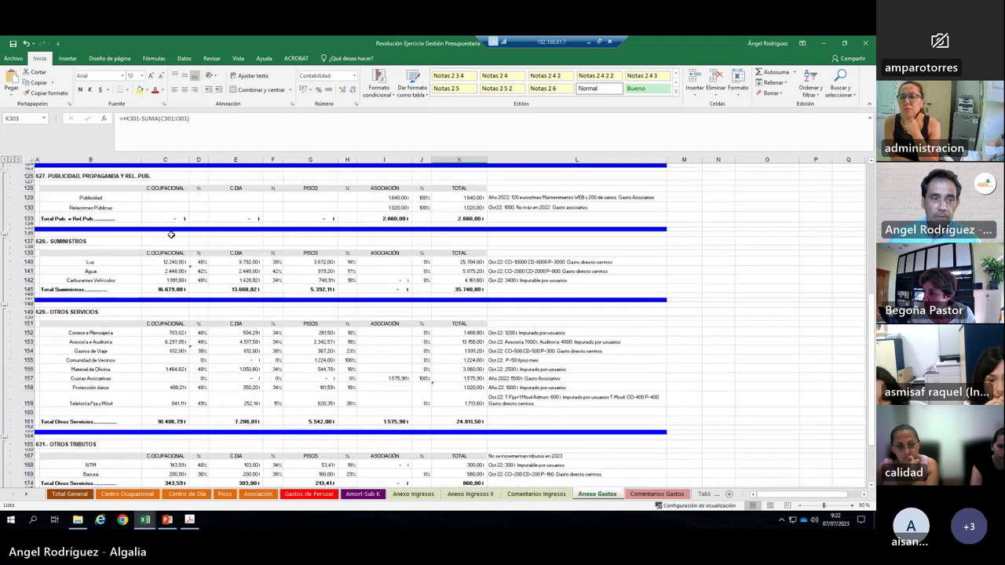
pyautogui.scroll(10, 170, 234)
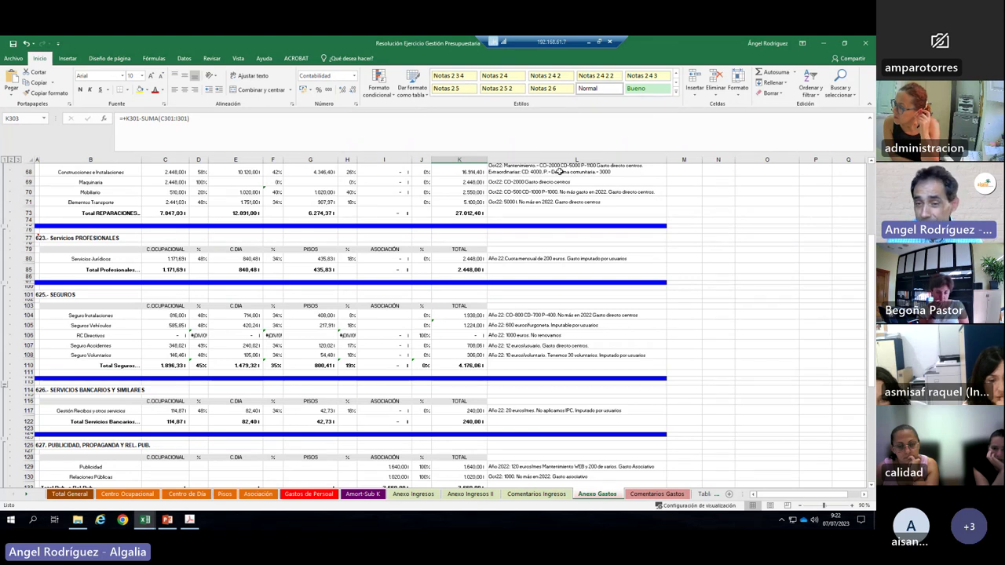
pyautogui.scroll(5, 734, 210)
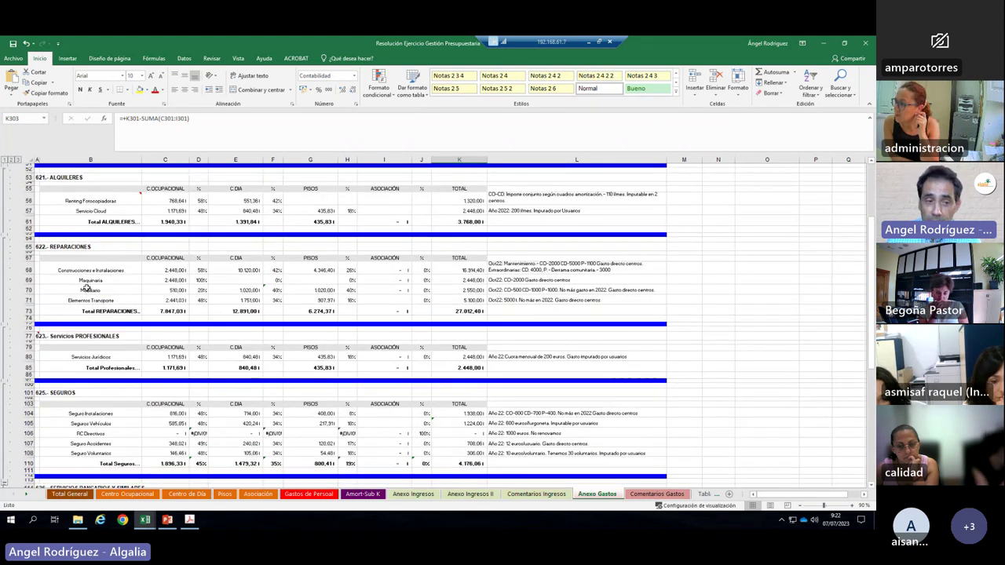
pyautogui.scroll(4, 90, 287)
pyautogui.scroll(5, 216, 296)
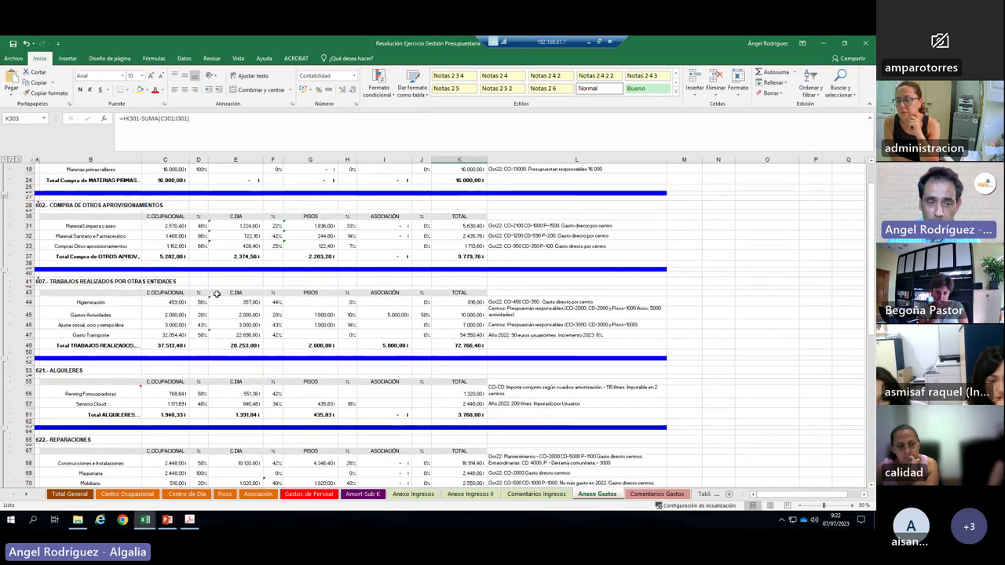
# Step: Select the Construcciones e Instalaciones comment in group 622 Reparaciones and increase the height of row 68 to fit its text
pyautogui.scroll(-6, 247, 252)
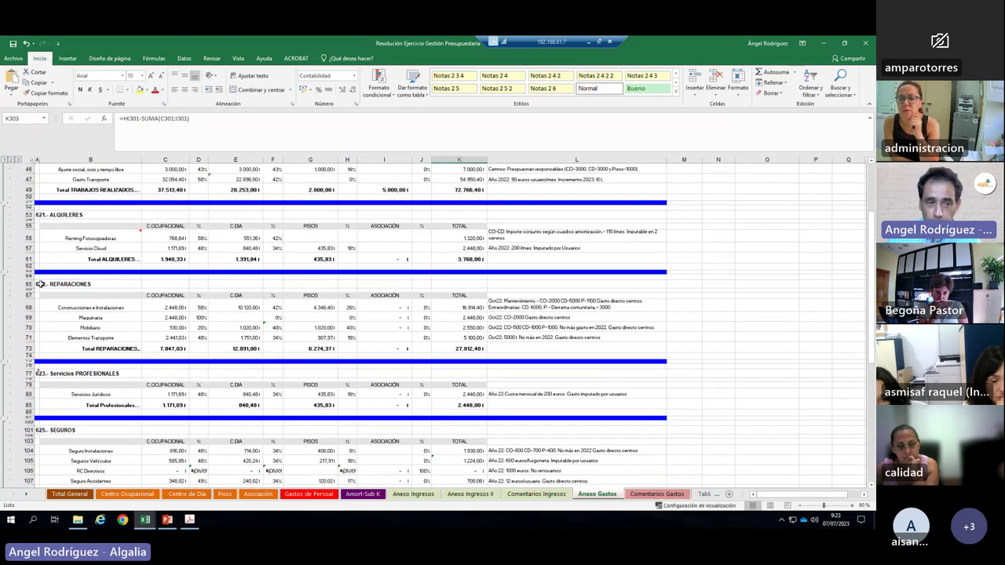
pyautogui.click(39, 284)
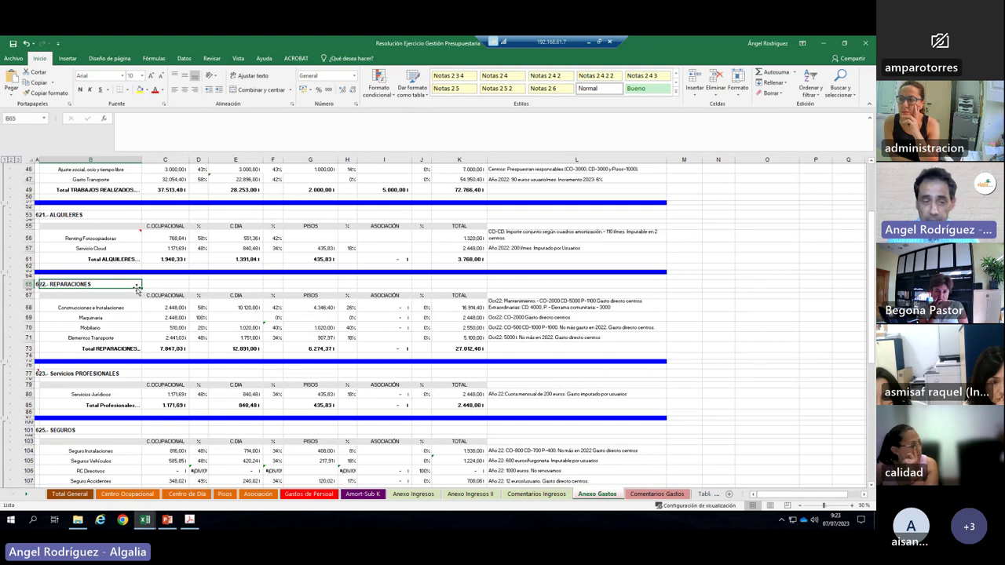
pyautogui.click(506, 304)
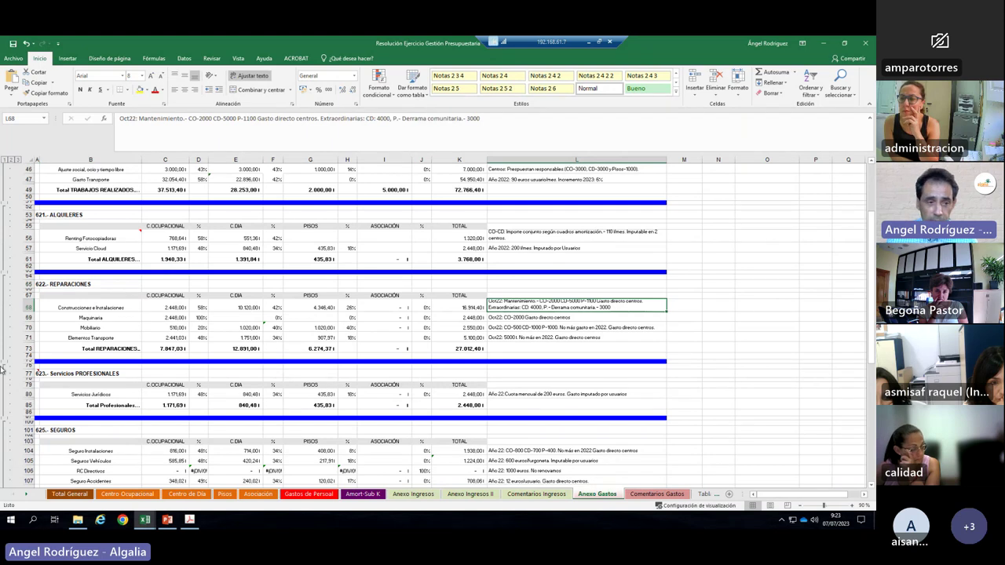
pyautogui.moveTo(25, 308)
pyautogui.mouseDown()
pyautogui.moveTo(27, 323)
pyautogui.moveTo(31, 315)
pyautogui.mouseUp()
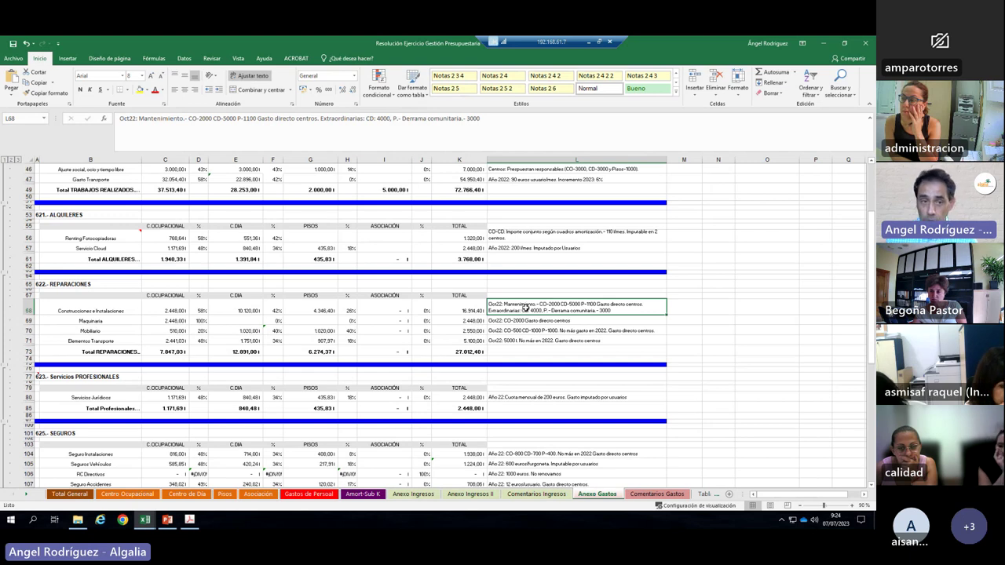
# Step: Examine the Víveres formulas for C.Ocupacional, C.Día and Pisos in group 600 Compra de Bienes Destinados a la Actividad
pyautogui.scroll(4, 511, 303)
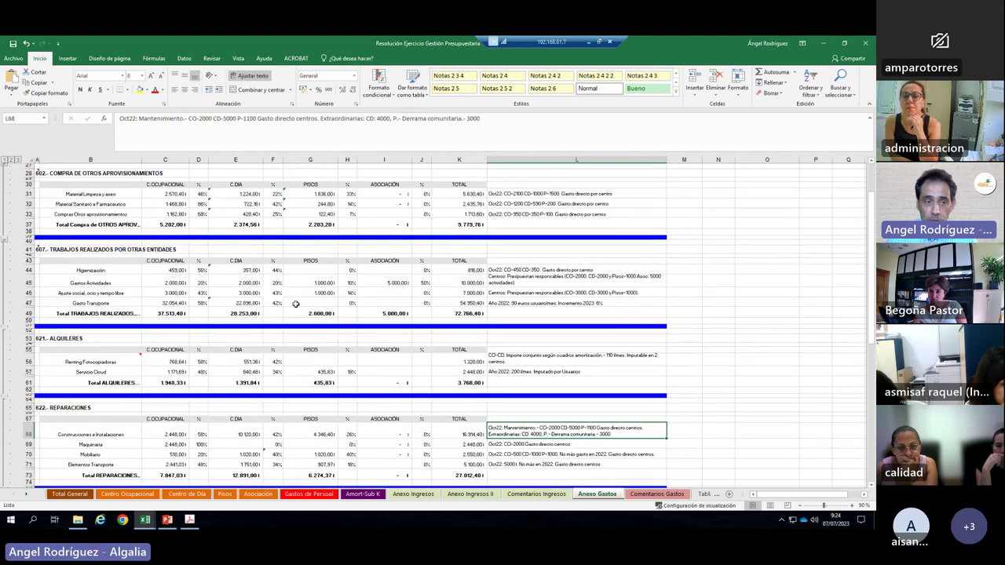
pyautogui.scroll(6, 78, 210)
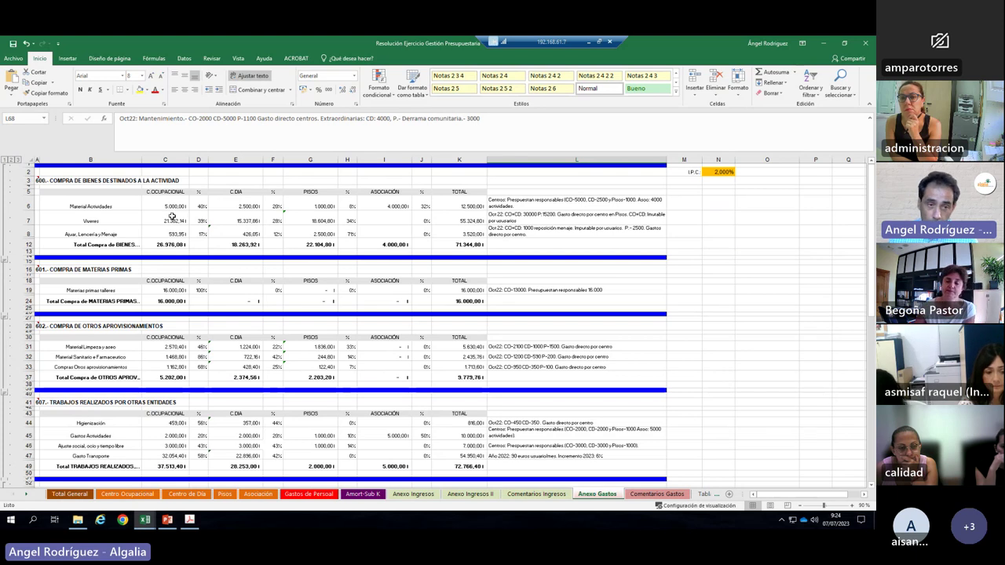
pyautogui.click(168, 220)
pyautogui.click(225, 217)
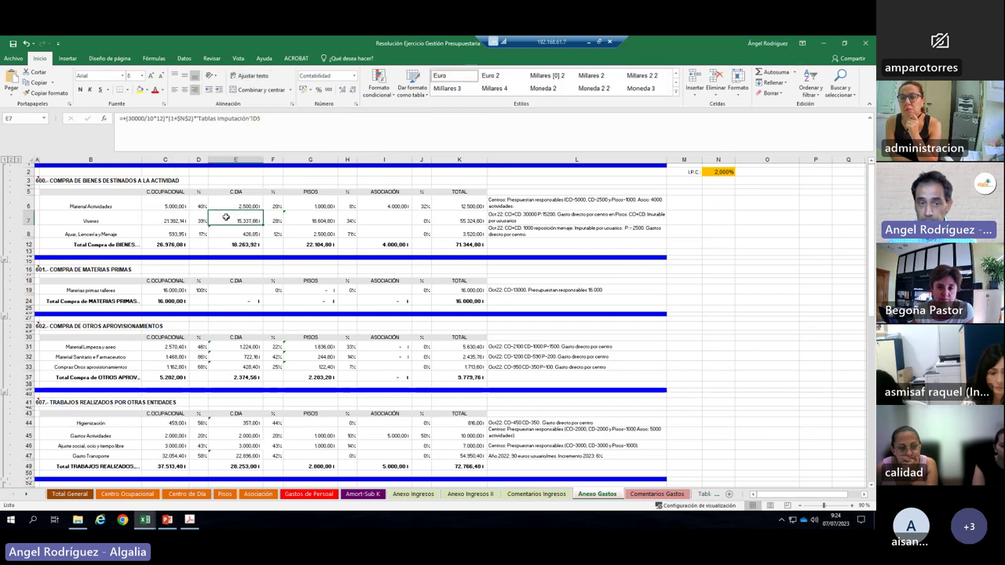
pyautogui.click(158, 217)
pyautogui.click(253, 218)
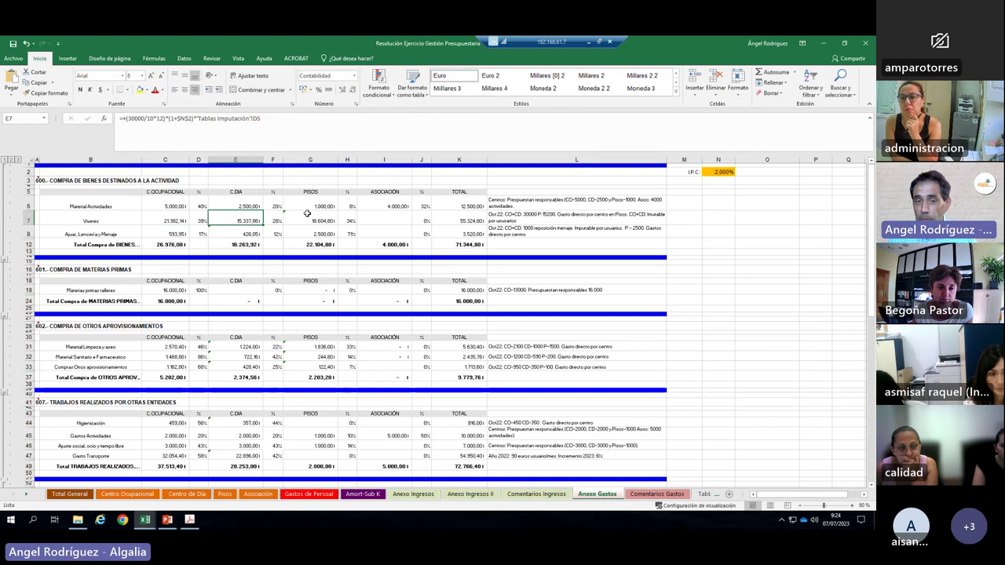
pyautogui.click(308, 214)
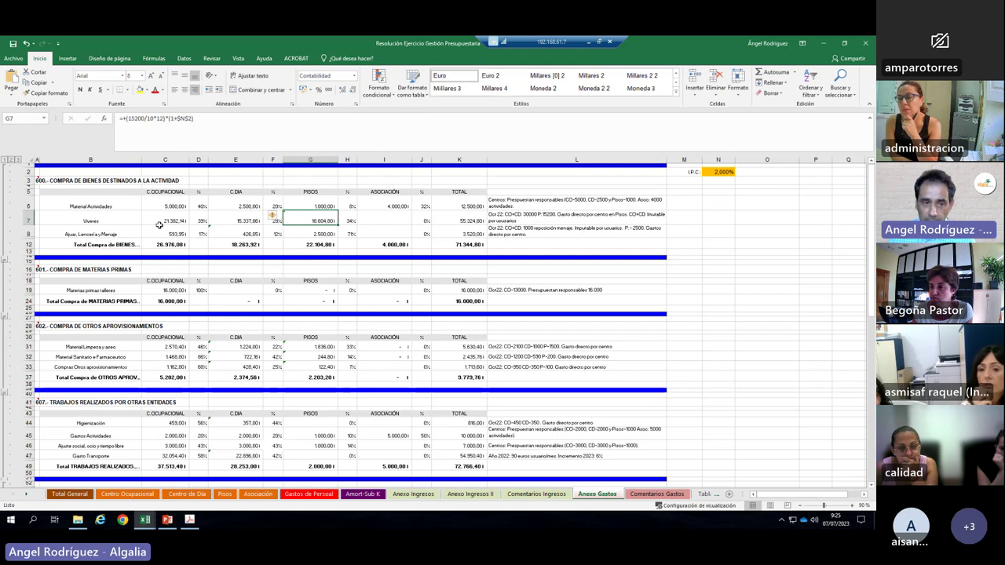
# Step: Review expense groups 601 to 622 and read their allocation comments
pyautogui.scroll(-3, 364, 314)
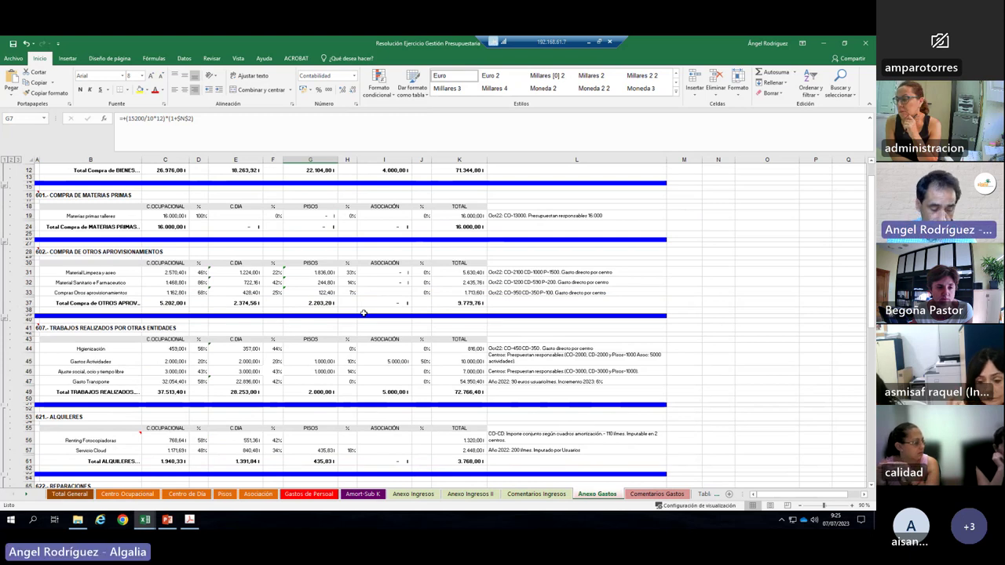
pyautogui.scroll(-3, 364, 313)
pyautogui.scroll(3, 364, 313)
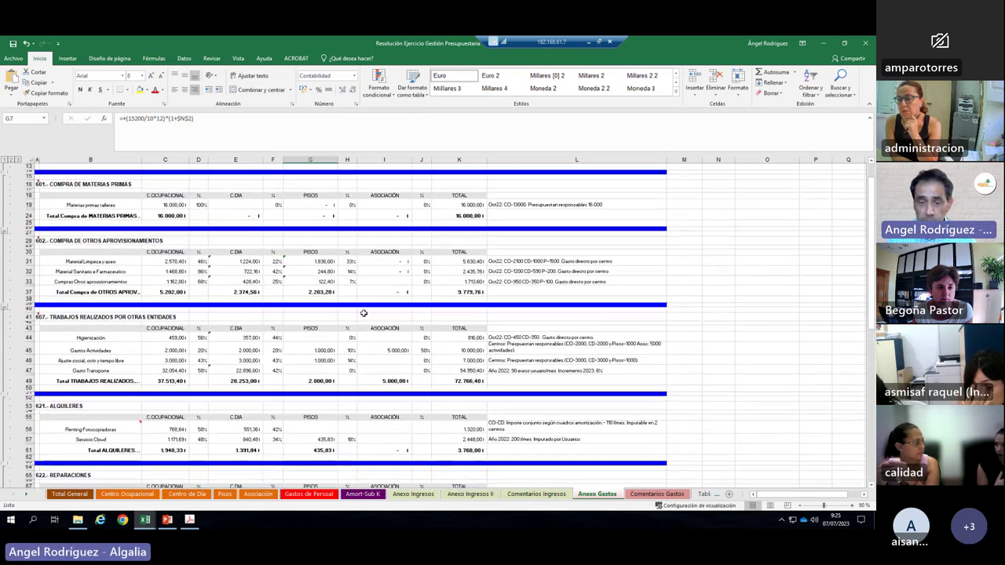
pyautogui.scroll(1, 363, 313)
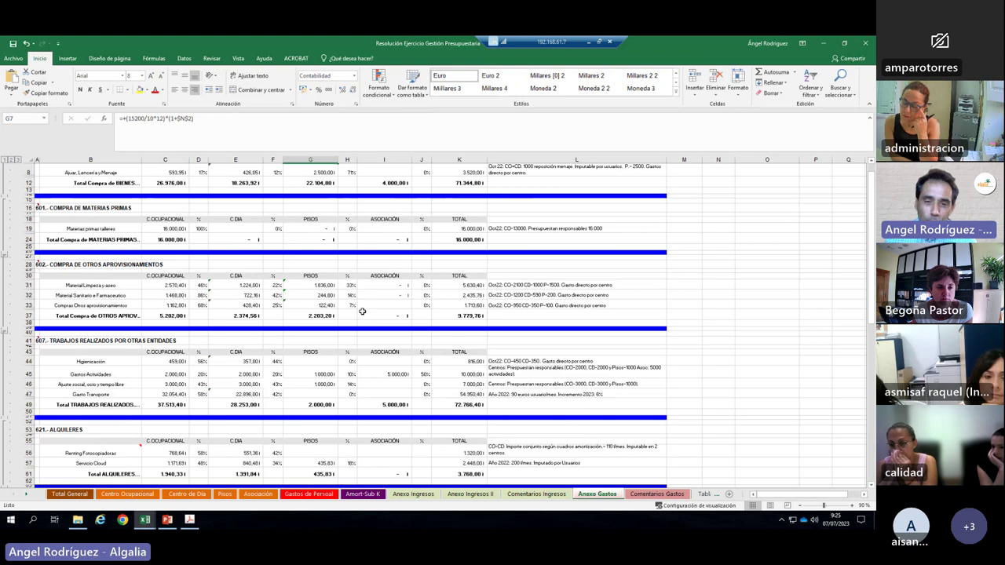
pyautogui.click(253, 206)
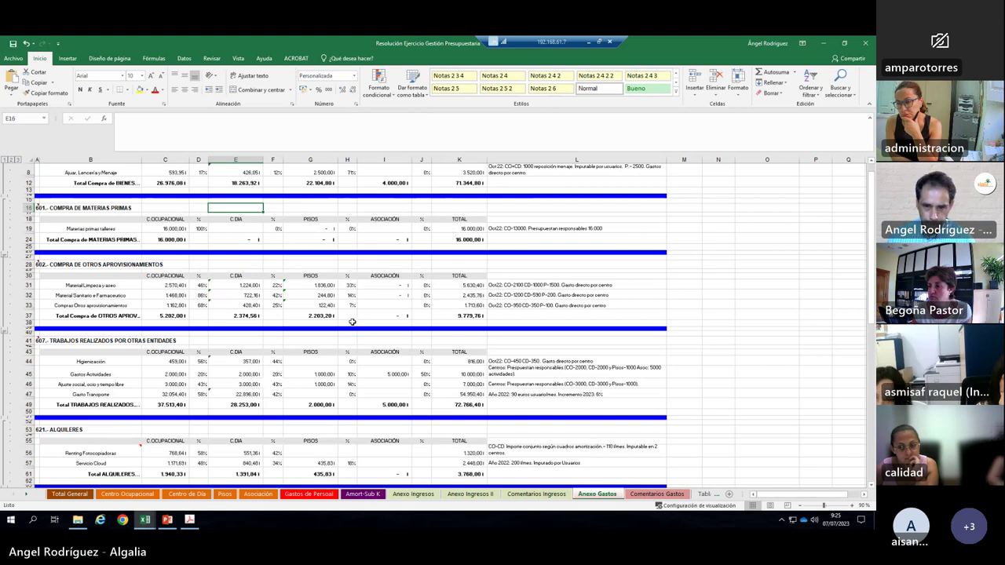
pyautogui.scroll(-1, 354, 322)
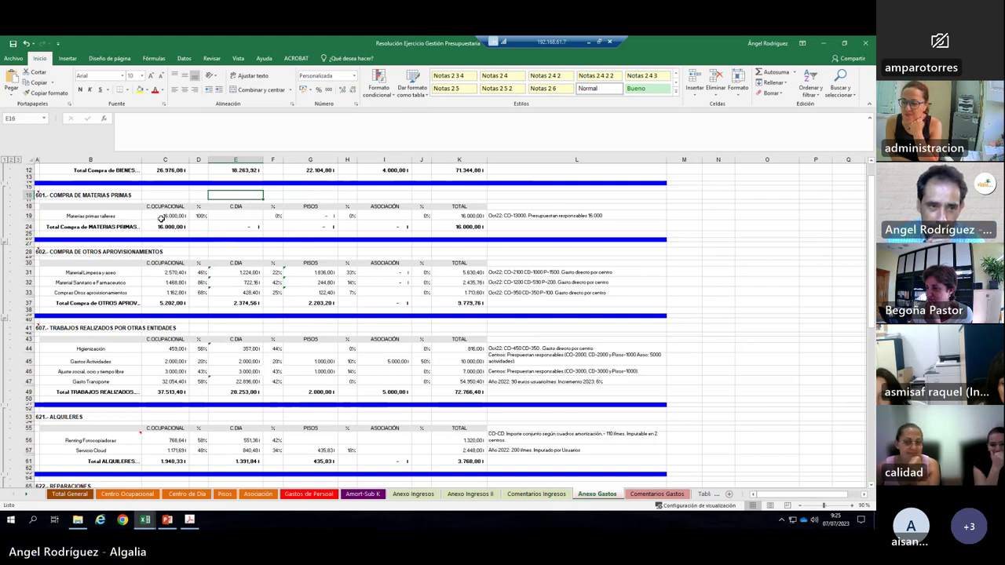
pyautogui.scroll(-1, 161, 218)
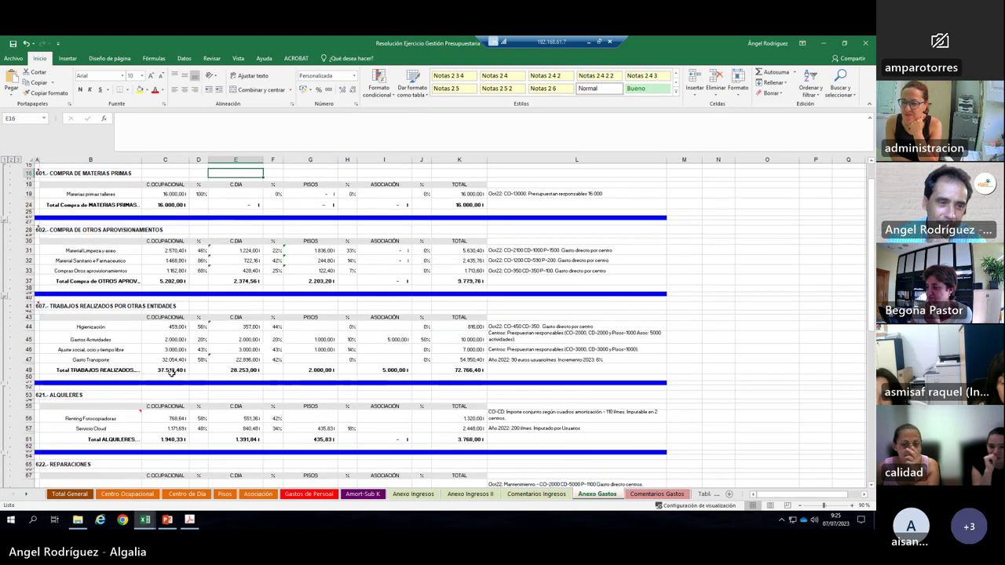
pyautogui.scroll(-1, 201, 259)
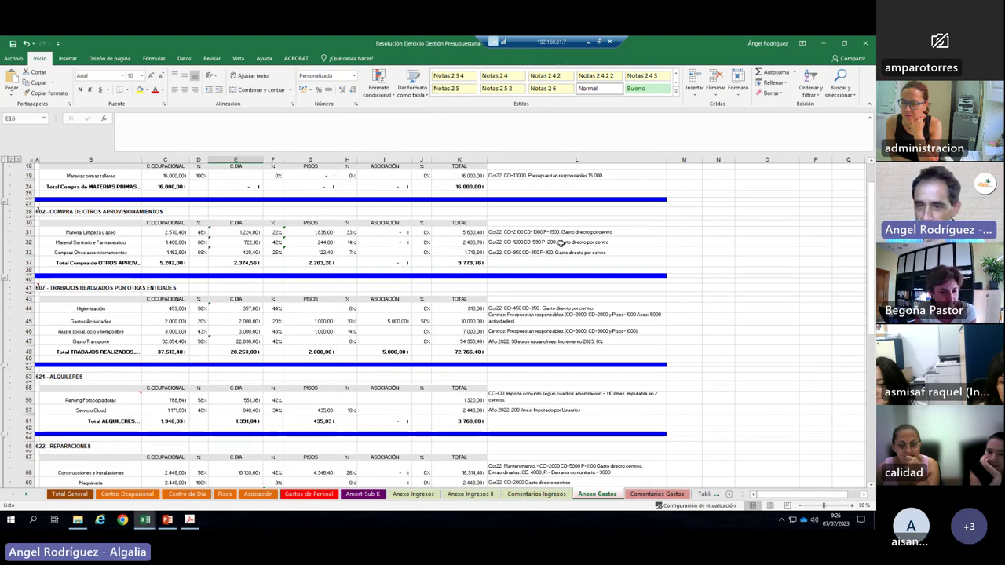
pyautogui.click(710, 176)
pyautogui.click(684, 186)
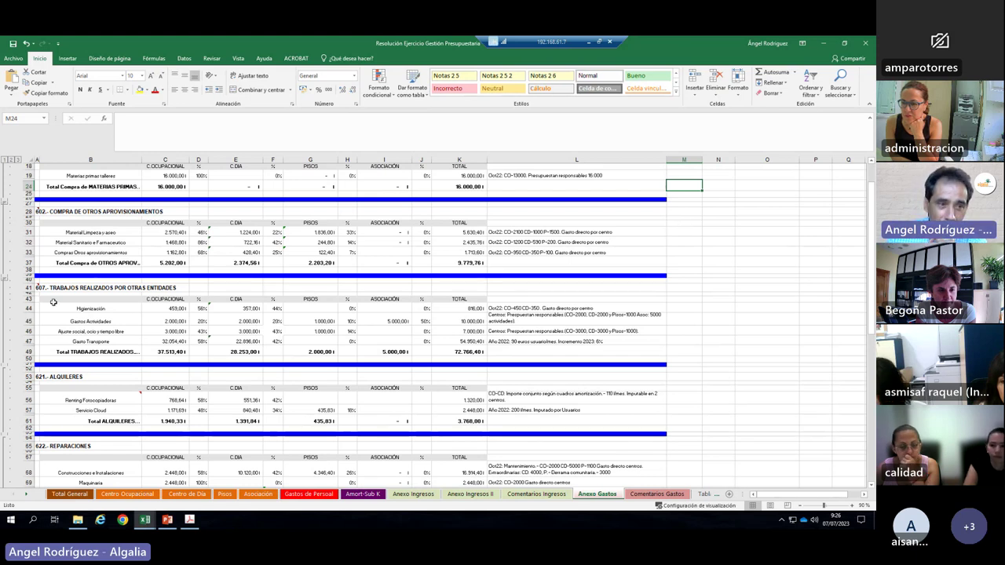
# Step: Examine the C.Ocupacional formula of Gasto Transporte and the total and C.Ocupacional formulas of Higienización in group 607
pyautogui.click(170, 342)
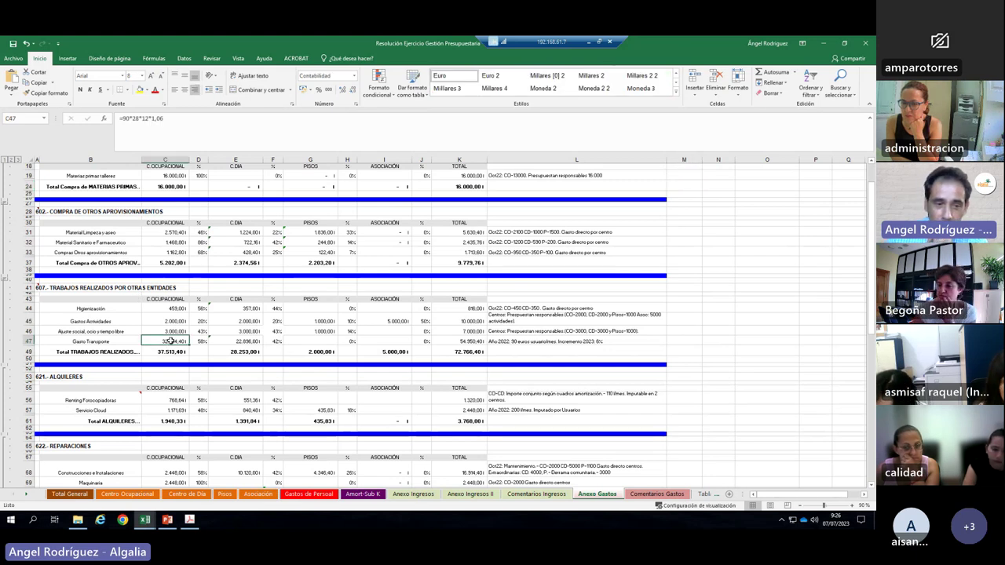
pyautogui.scroll(-3, 173, 339)
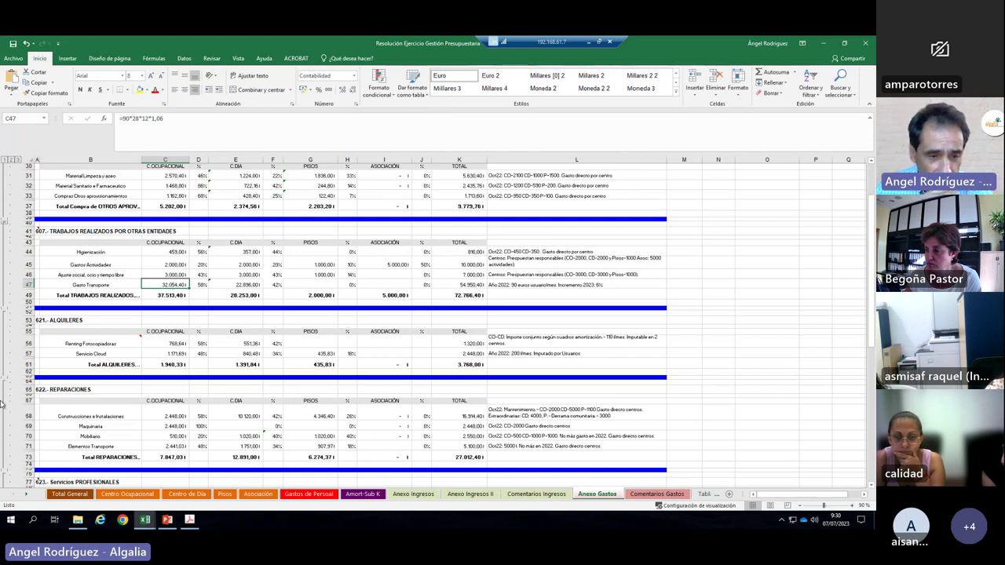
pyautogui.scroll(-2, 87, 353)
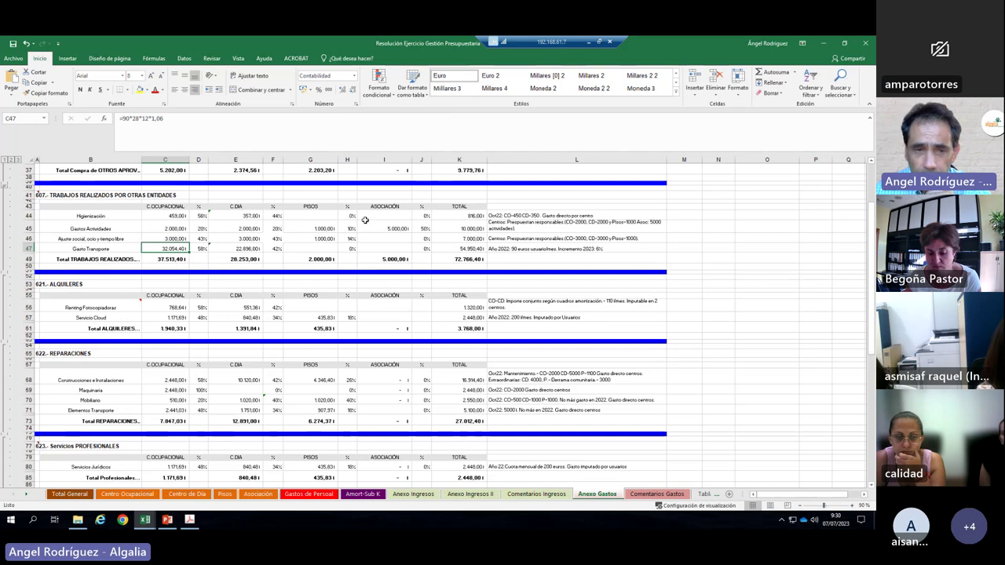
pyautogui.click(451, 216)
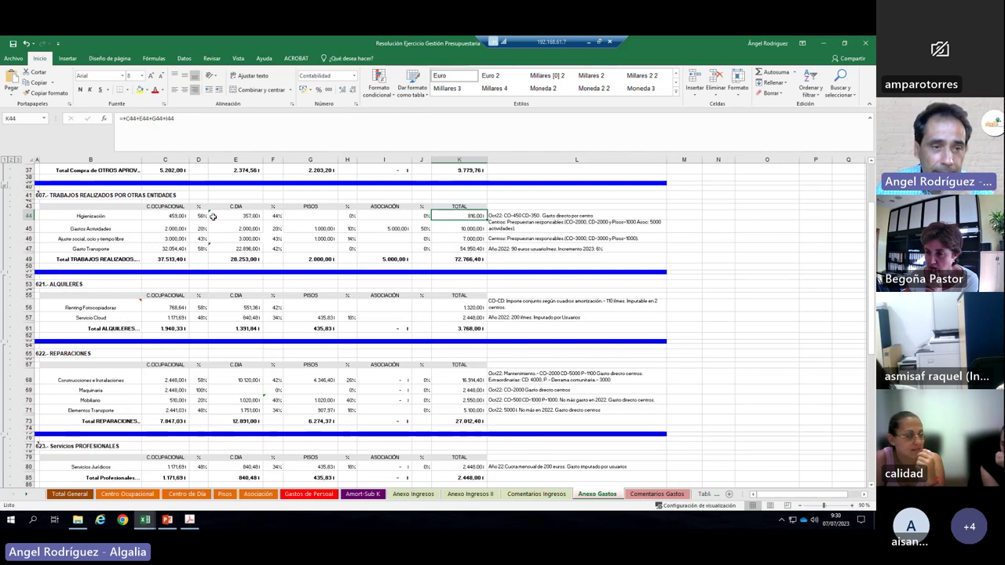
pyautogui.click(163, 216)
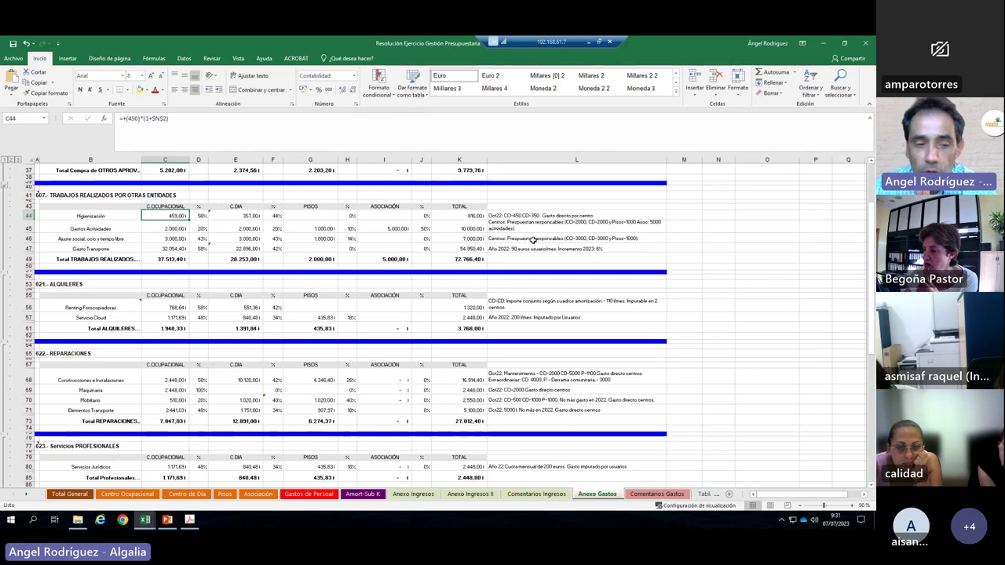
# Step: Read the Seguro Instalaciones comment in group 625 Seguros and compare it with the comments in group 622 Reparaciones
pyautogui.scroll(-10, 518, 259)
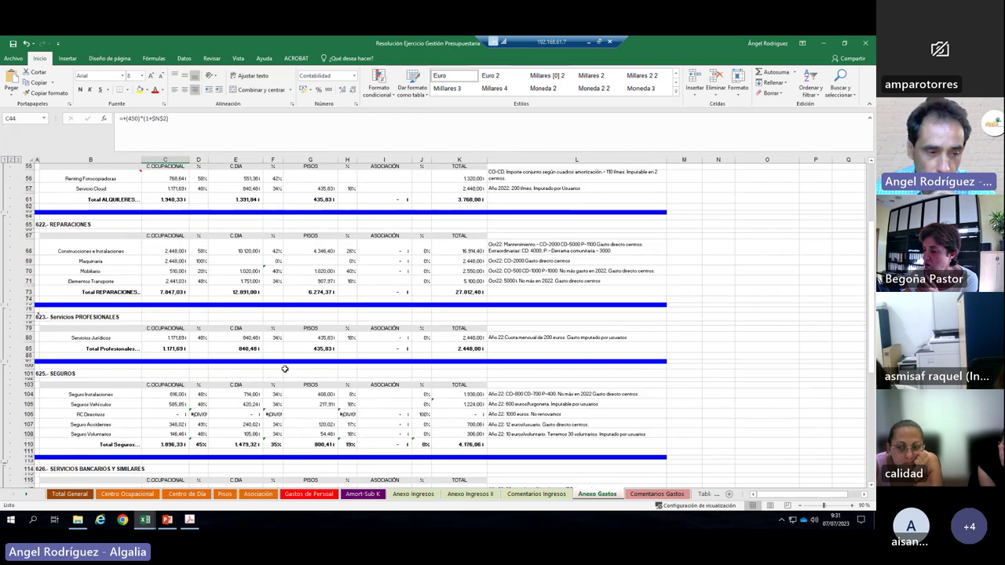
pyautogui.click(501, 292)
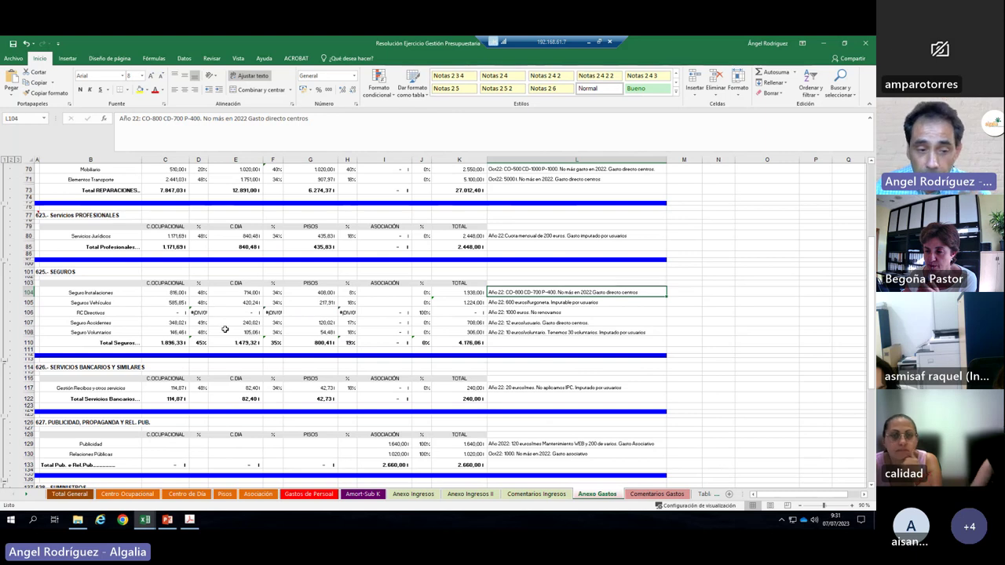
pyautogui.scroll(1, 245, 302)
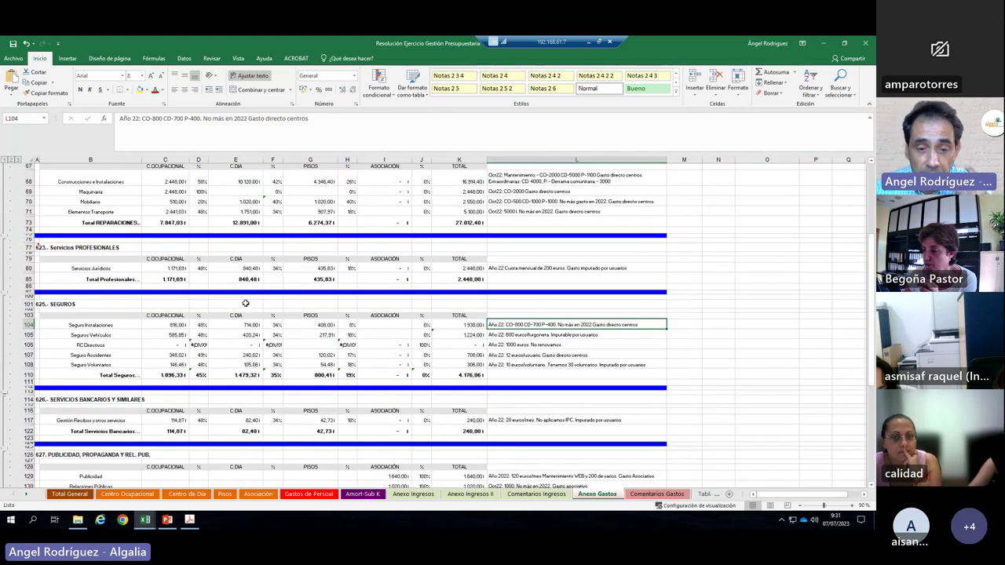
pyautogui.scroll(3, 244, 303)
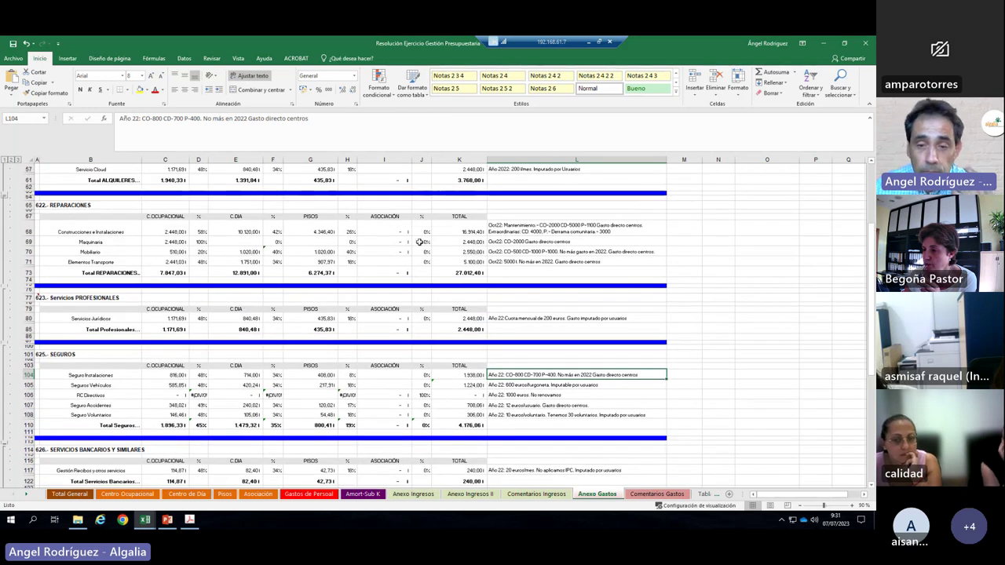
# Step: Return to group 600 and re-examine the Víveres formula for C.Ocupacional, which allocates the expense through Tablas Imputación
pyautogui.scroll(12, 340, 245)
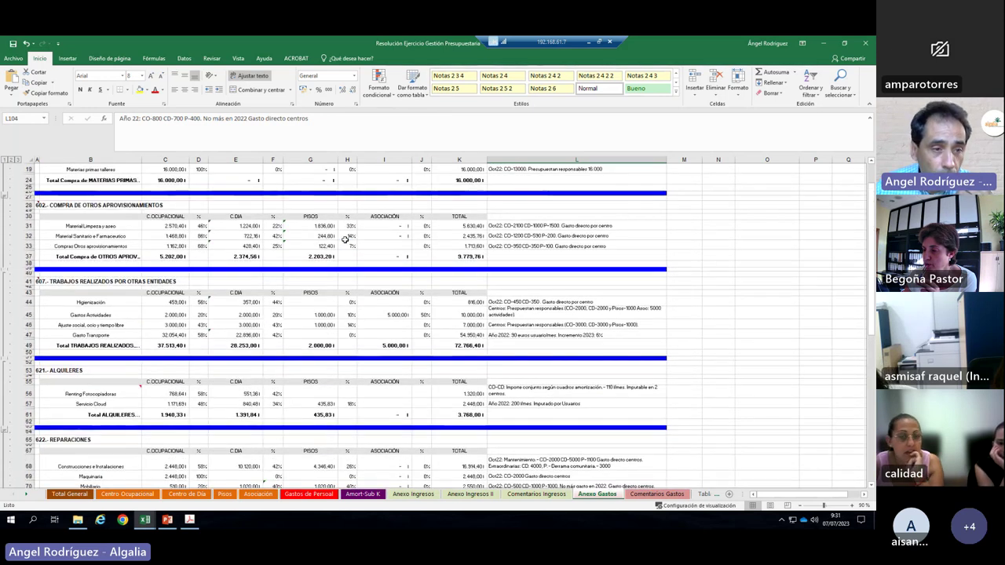
pyautogui.scroll(4, 344, 239)
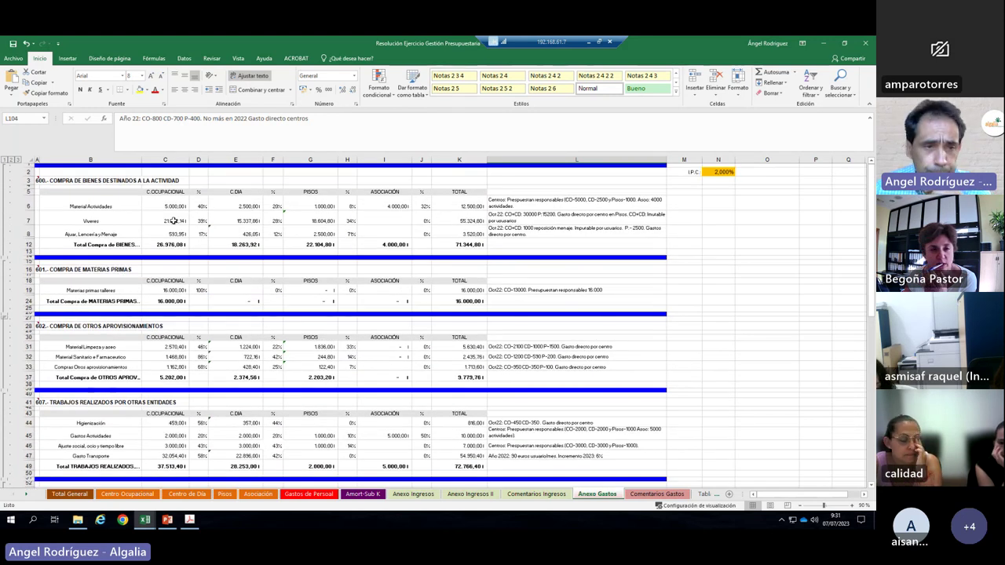
pyautogui.moveTo(165, 220); pyautogui.dragTo(164, 214)
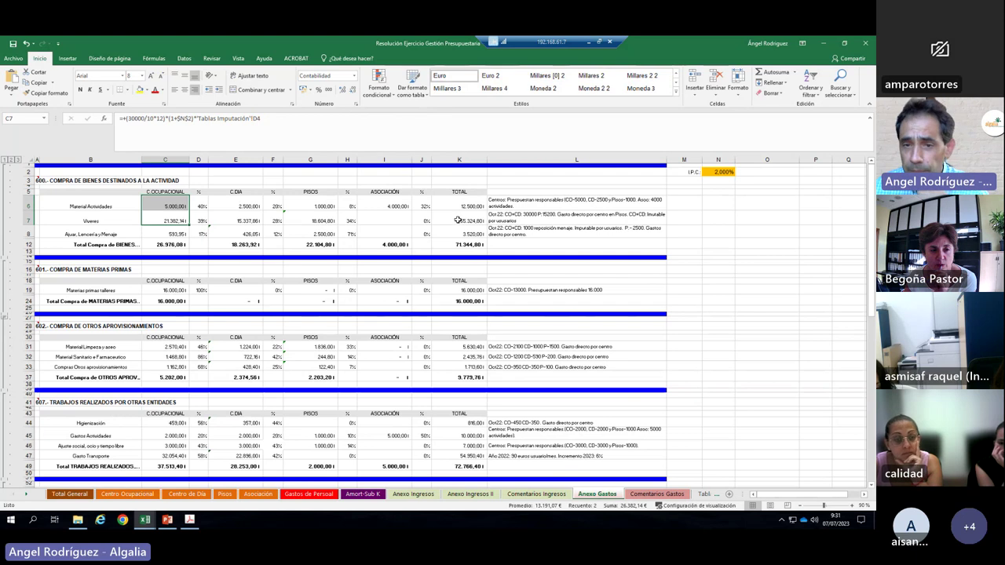
pyautogui.click(159, 221)
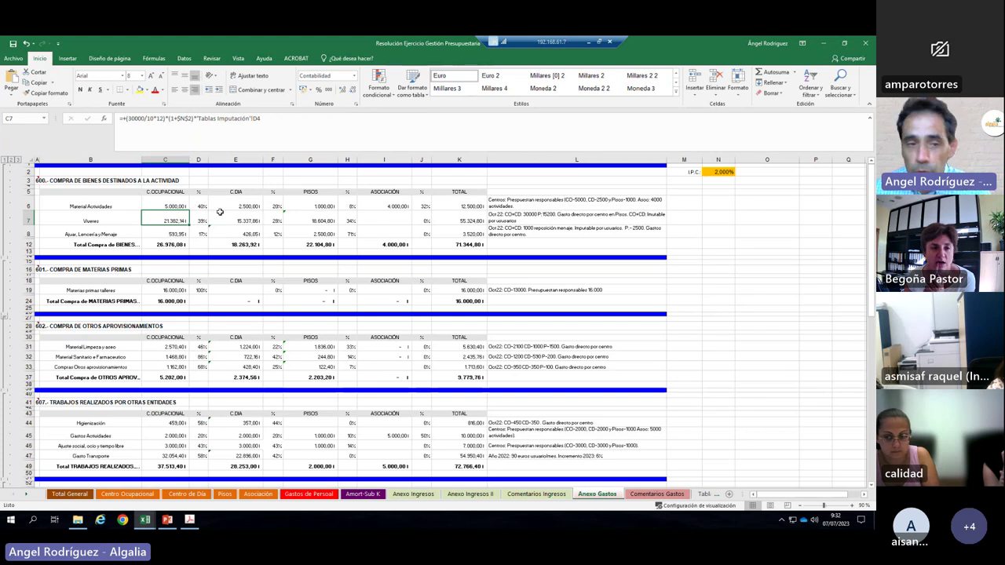
pyautogui.click(107, 220)
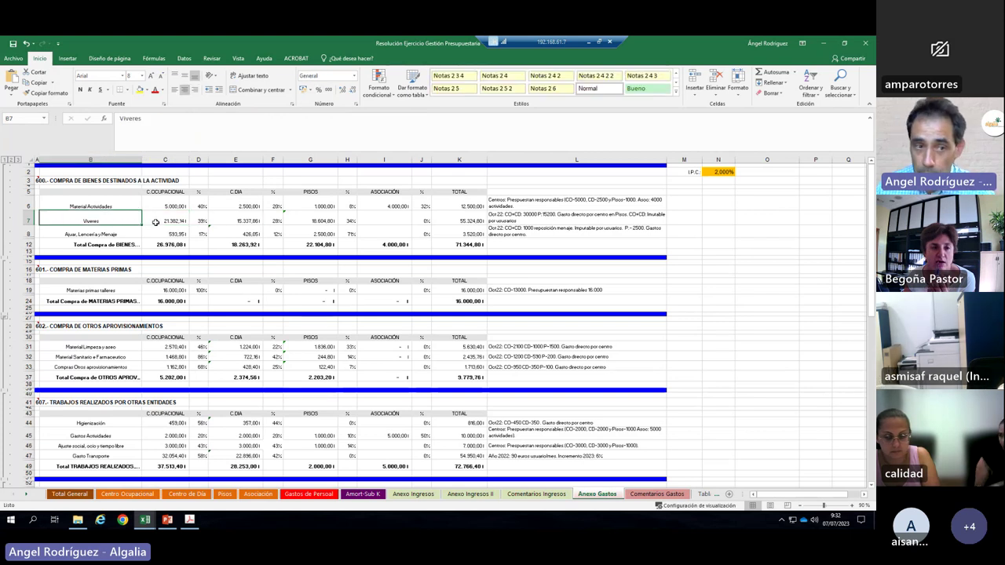
pyautogui.click(155, 222)
pyautogui.click(125, 216)
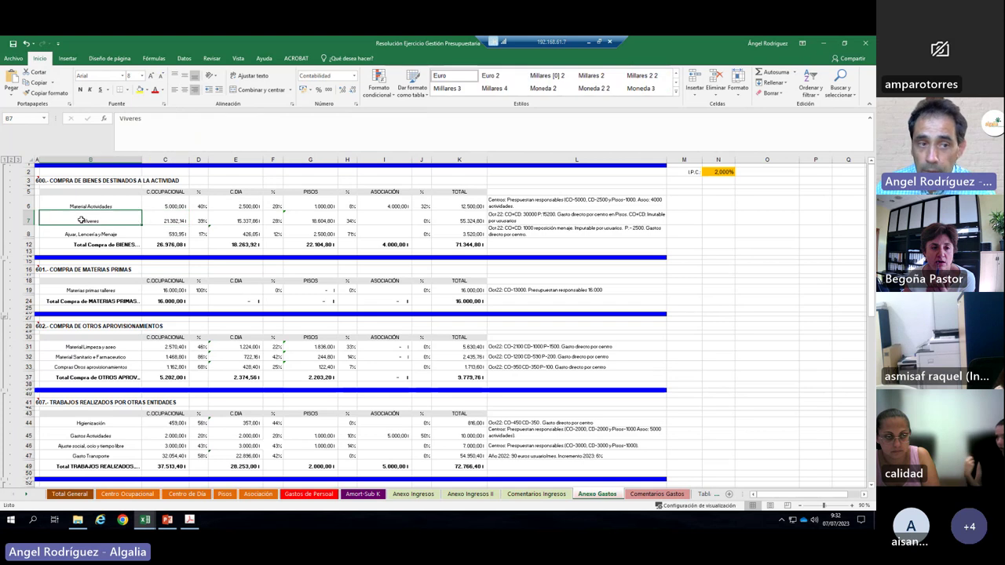
pyautogui.click(163, 220)
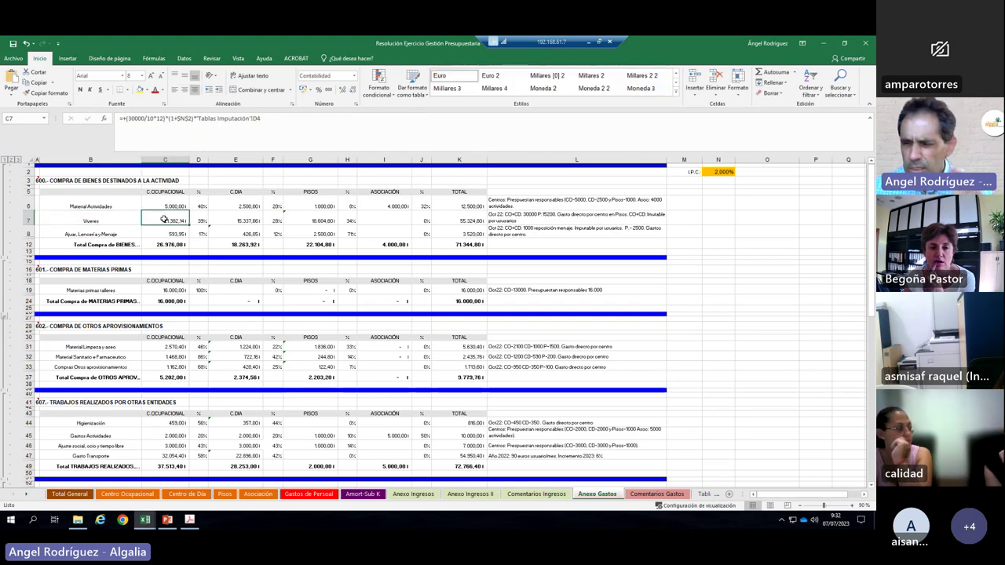
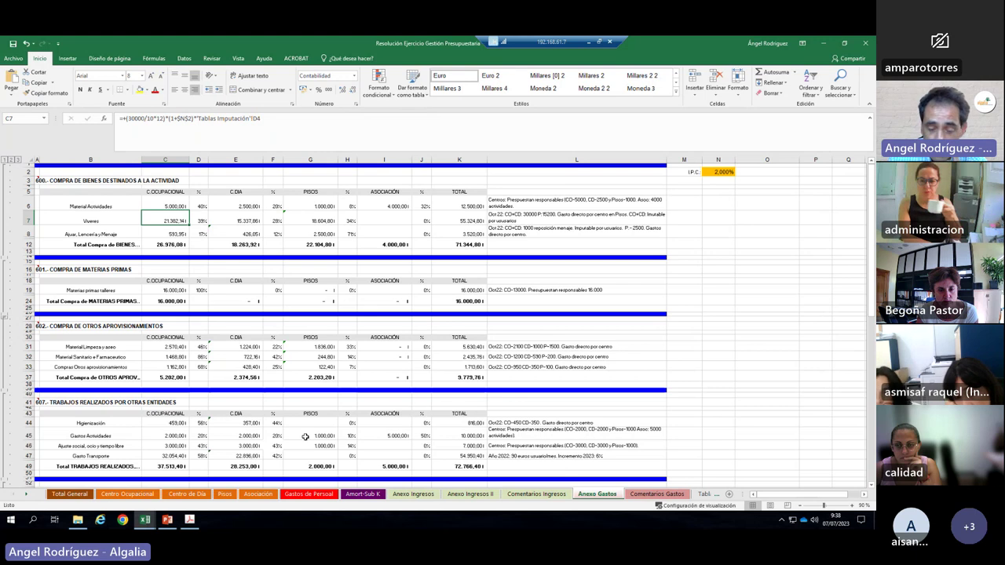
# Step: Look through the budget sheets of Asociación, Pisos, Centro de Día and Centro Ocupacional
pyautogui.click(255, 495)
pyautogui.click(225, 495)
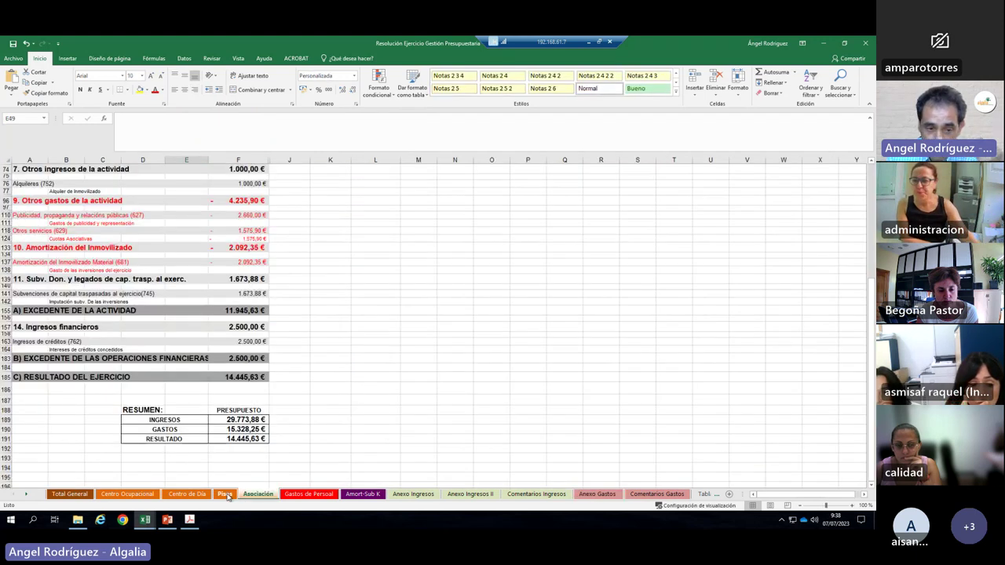
pyautogui.click(202, 496)
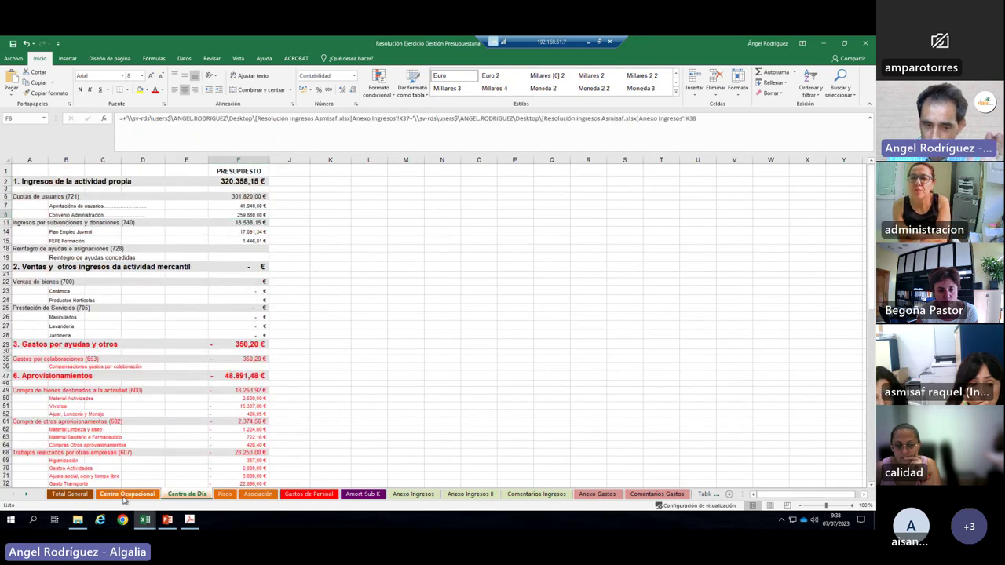
pyautogui.click(127, 494)
pyautogui.click(189, 493)
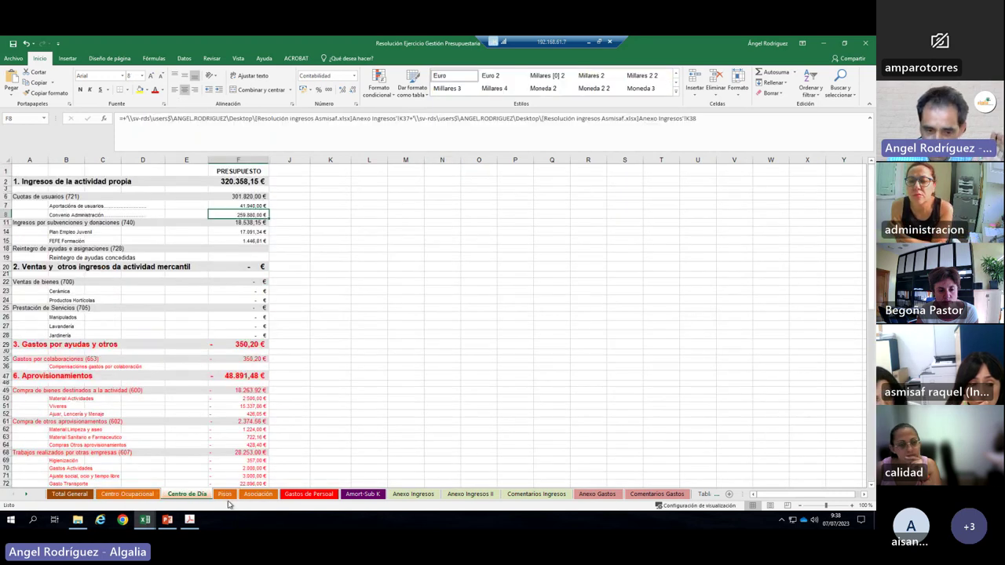
pyautogui.click(225, 494)
pyautogui.click(192, 494)
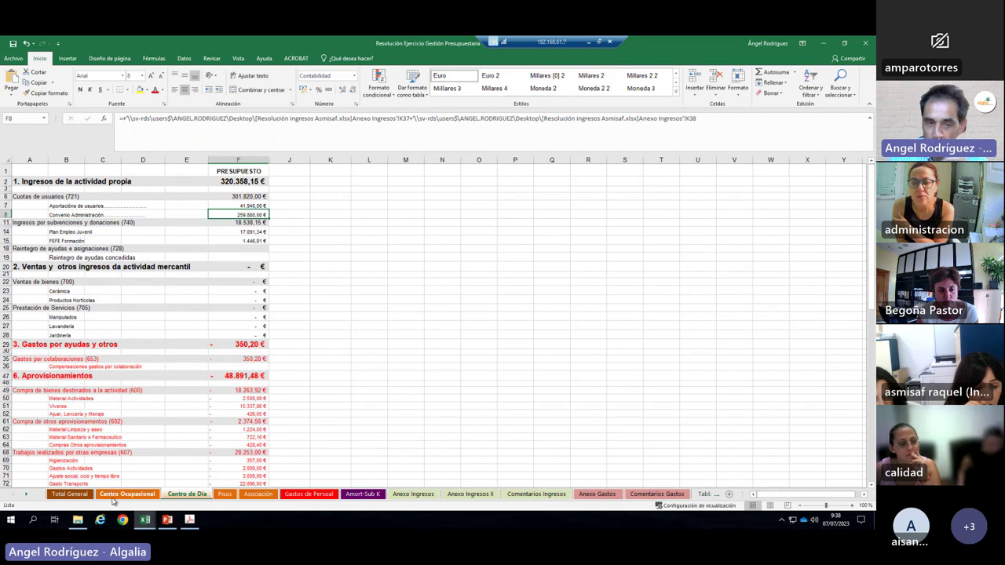
# Step: In Gastos de Persoal, examine the category, level and seniority date of the yellow-highlighted Monitor Educador under Centro de Día
pyautogui.click(306, 495)
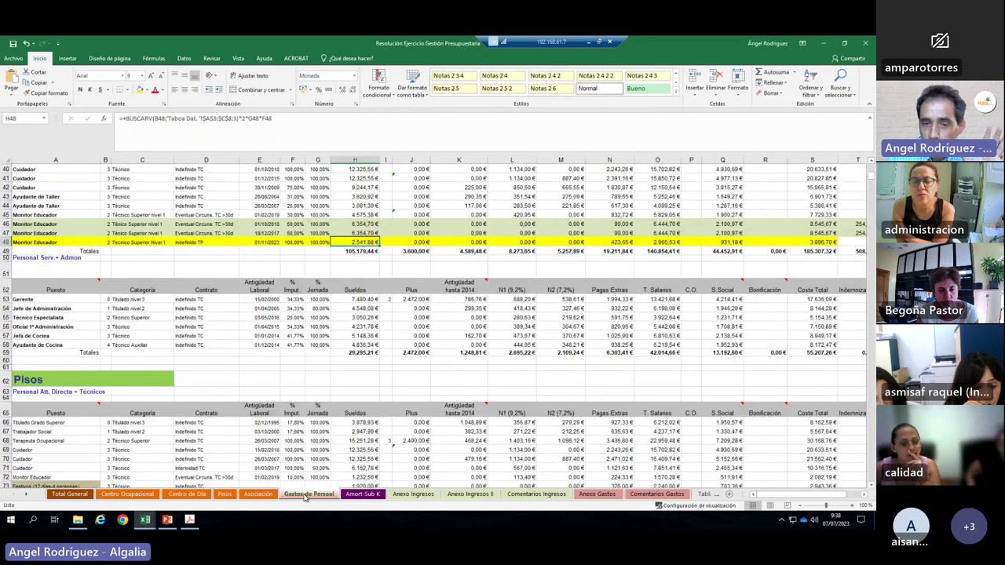
pyautogui.click(70, 243)
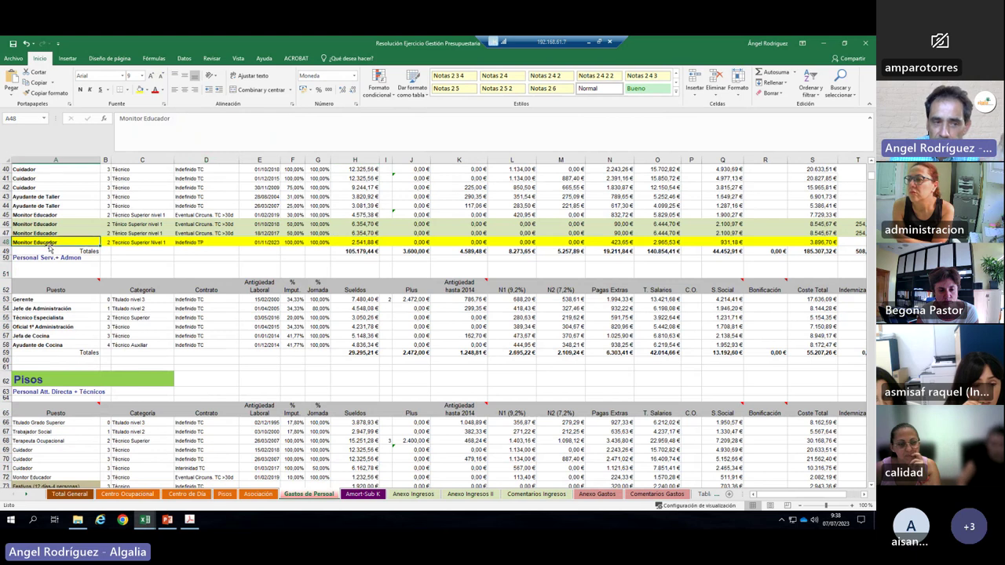
pyautogui.press('Right')
pyautogui.press('Right')
pyautogui.press('Right')
pyautogui.press('Right')
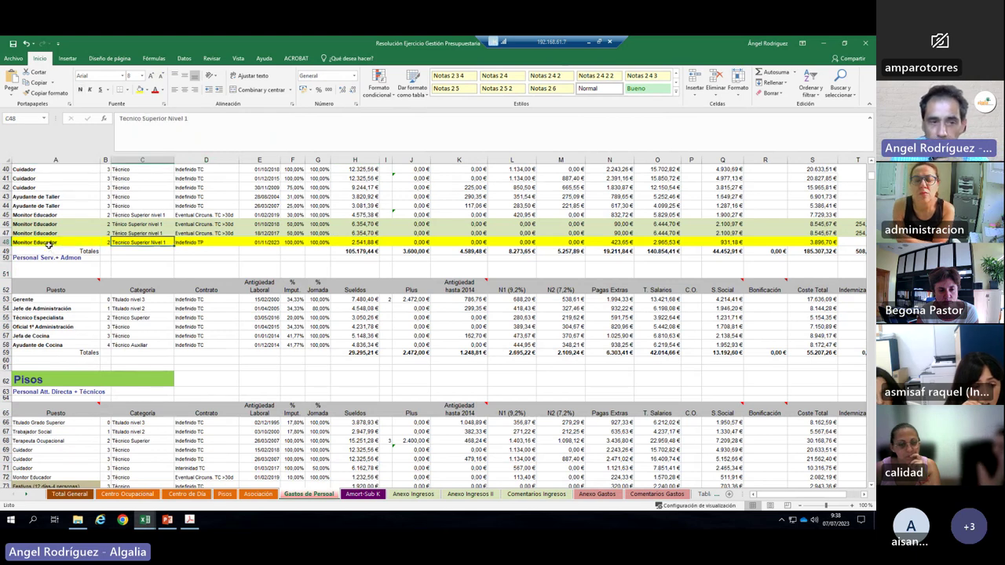
pyautogui.press('Left')
pyautogui.press('Left')
pyautogui.press('Left')
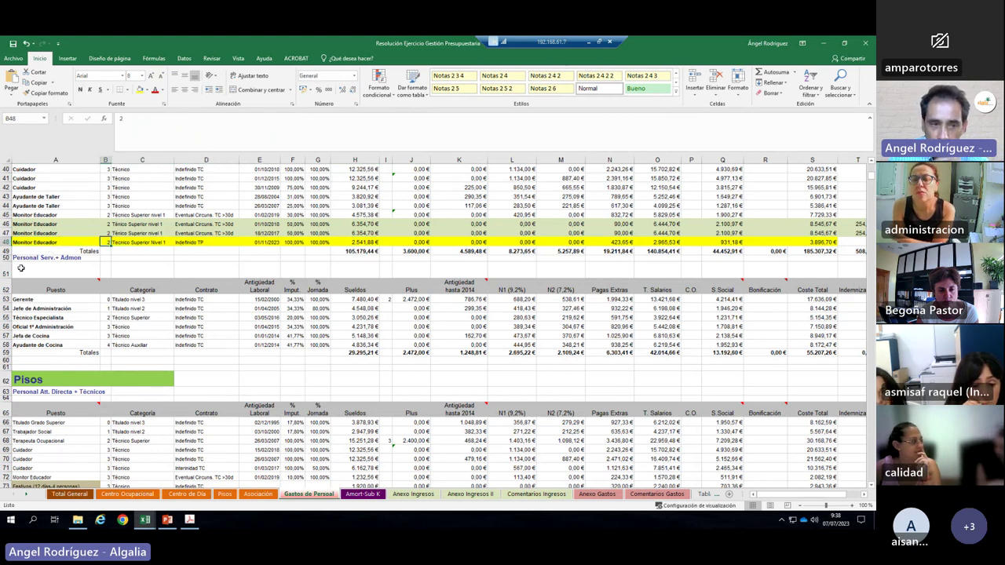
pyautogui.scroll(-1, 215, 288)
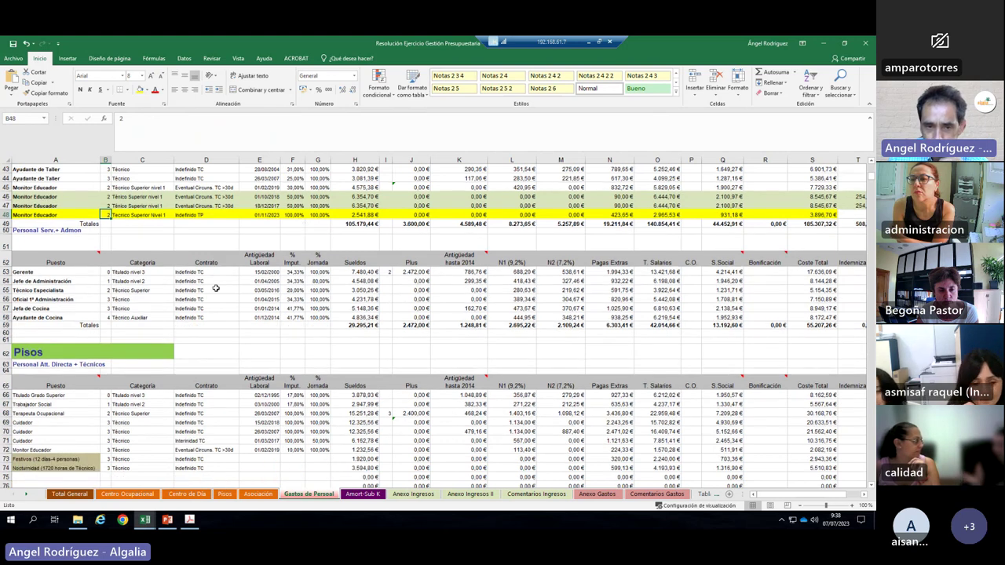
pyautogui.click(256, 215)
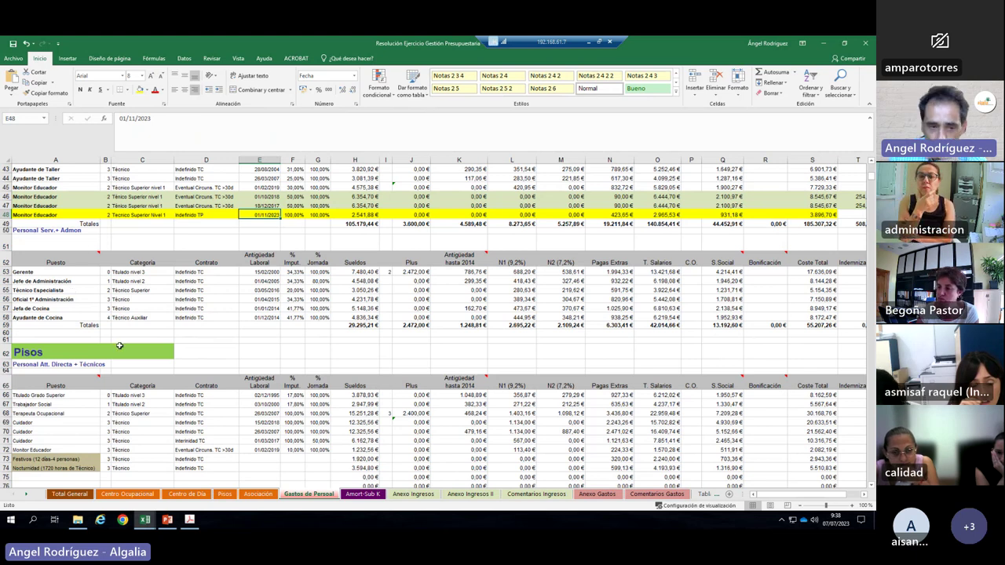
# Step: Review the Pisos and Centro de Día staff lists and check the seniority date of Centro Ocupacional's yellow-highlighted Monitor Educador
pyautogui.scroll(-2, 118, 348)
pyautogui.scroll(-3, 119, 348)
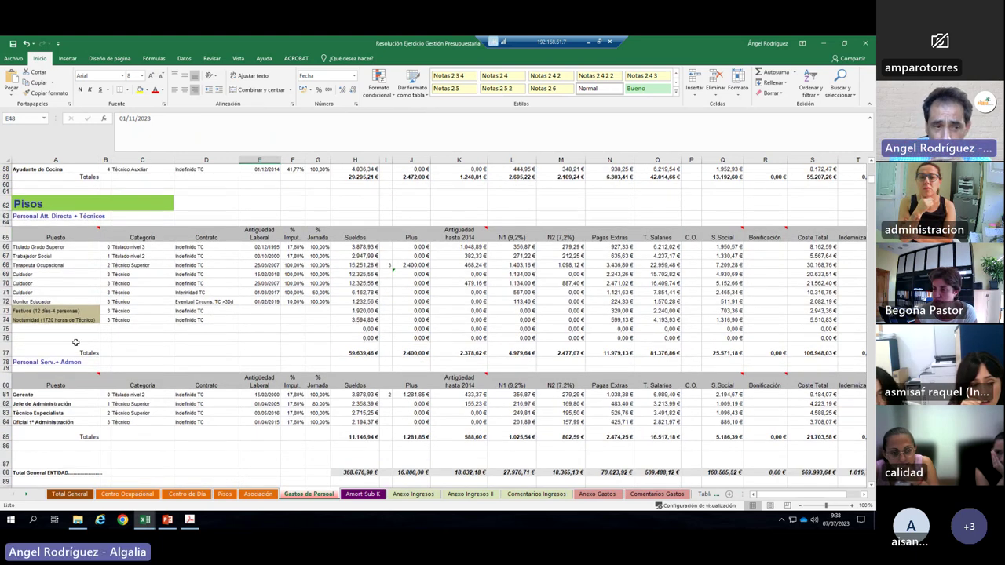
pyautogui.scroll(8, 80, 339)
pyautogui.scroll(11, 80, 339)
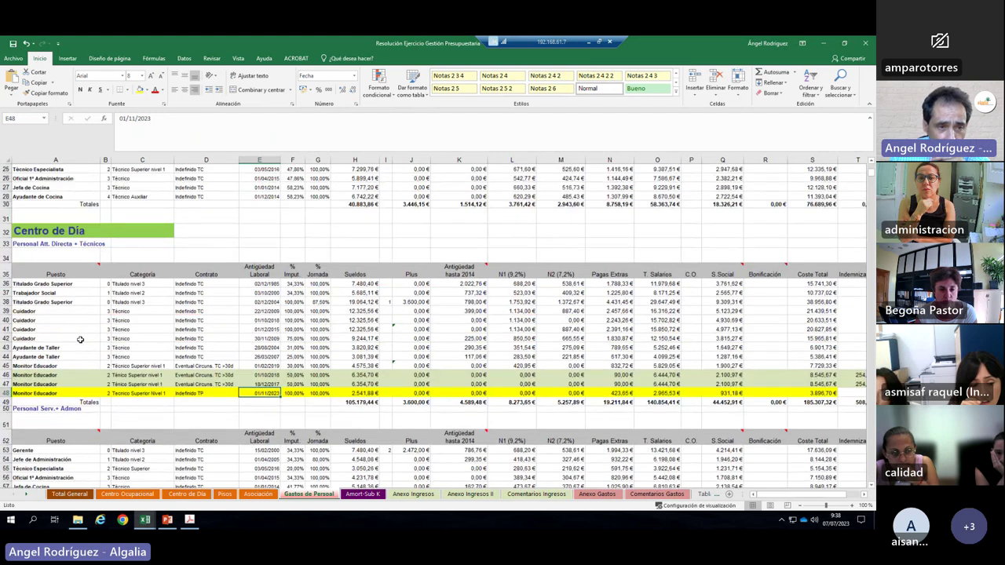
pyautogui.scroll(-7, 116, 333)
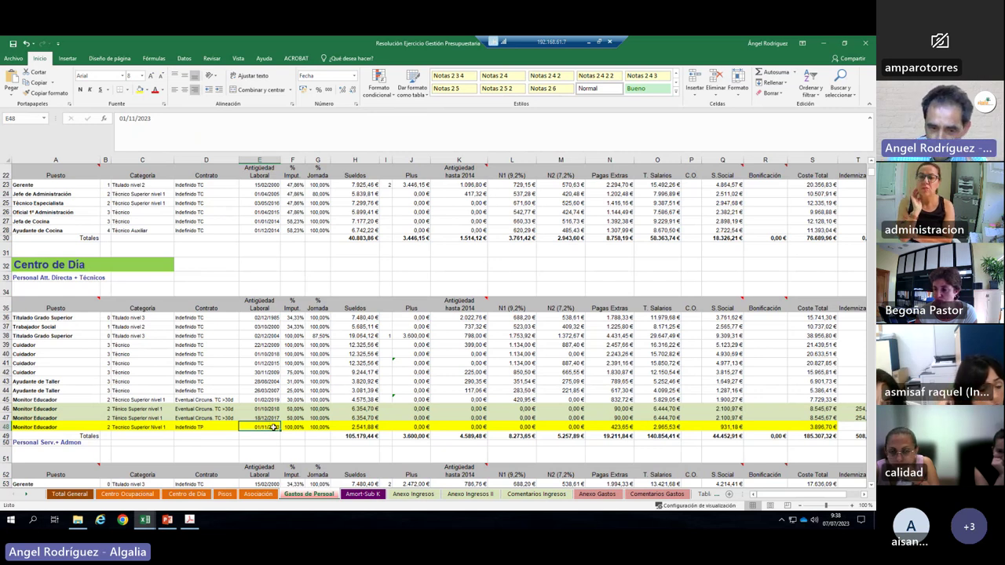
pyautogui.scroll(4, 146, 248)
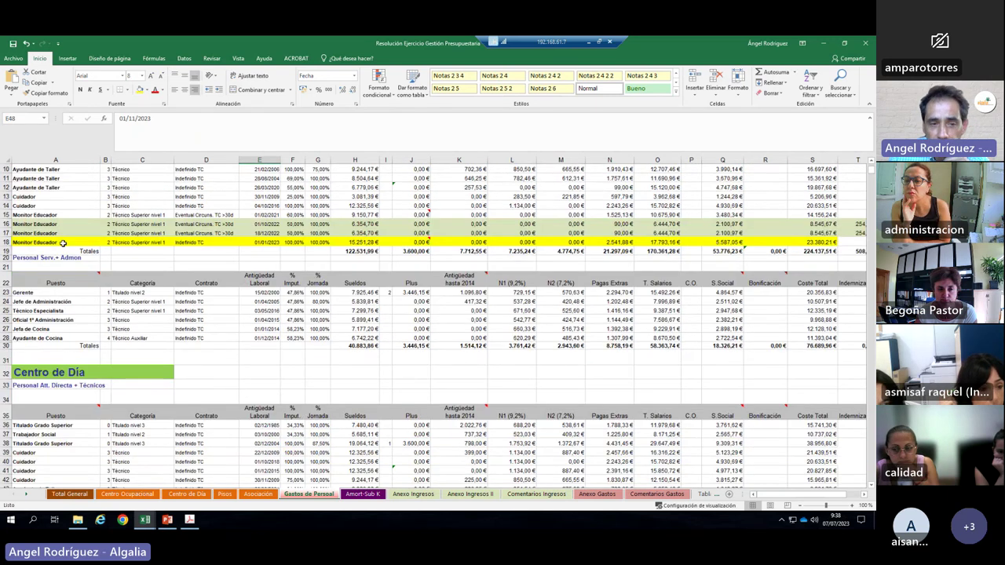
pyautogui.scroll(3, 63, 244)
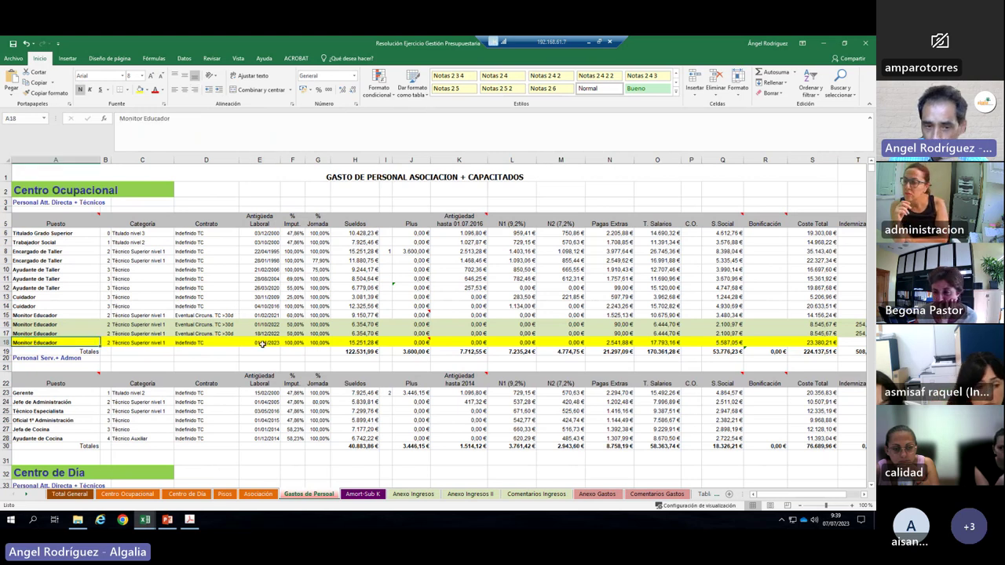
pyautogui.click(239, 341)
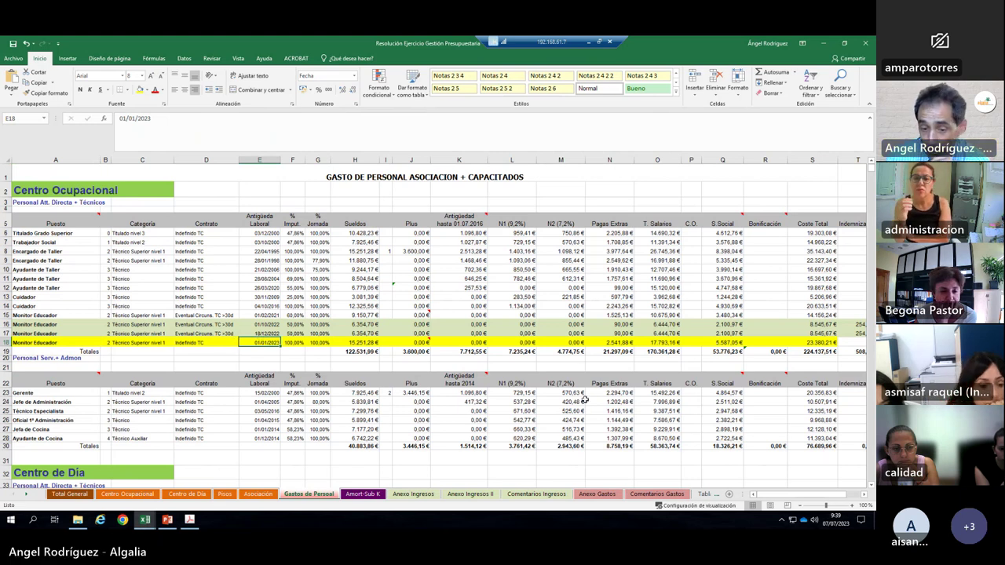
pyautogui.click(411, 472)
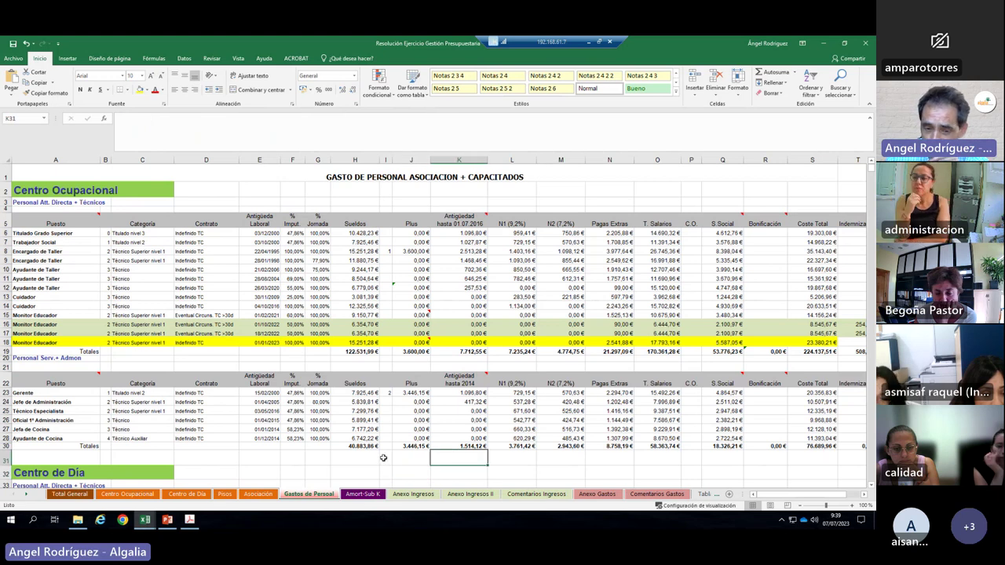
pyautogui.click(346, 458)
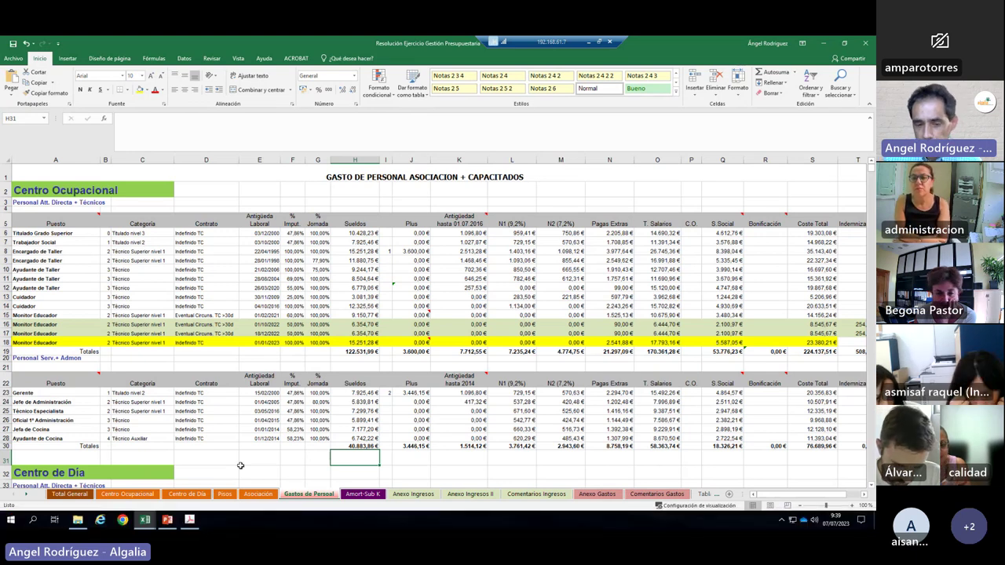
pyautogui.click(320, 471)
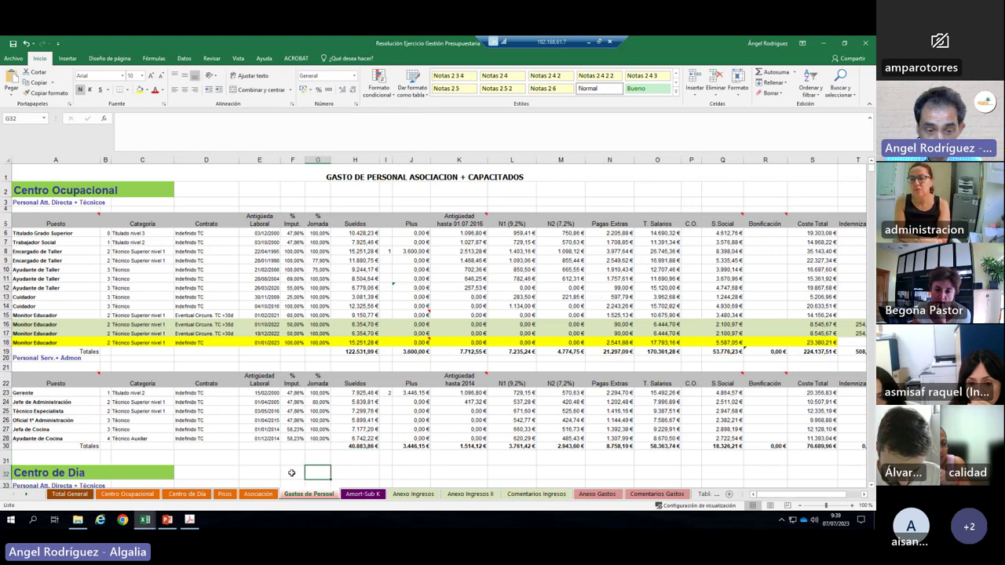
# Step: Review the Total General sheet from Gastos de persoal down to the Resumen of income, expenses and result
pyautogui.click(70, 495)
pyautogui.scroll(-10, 289, 338)
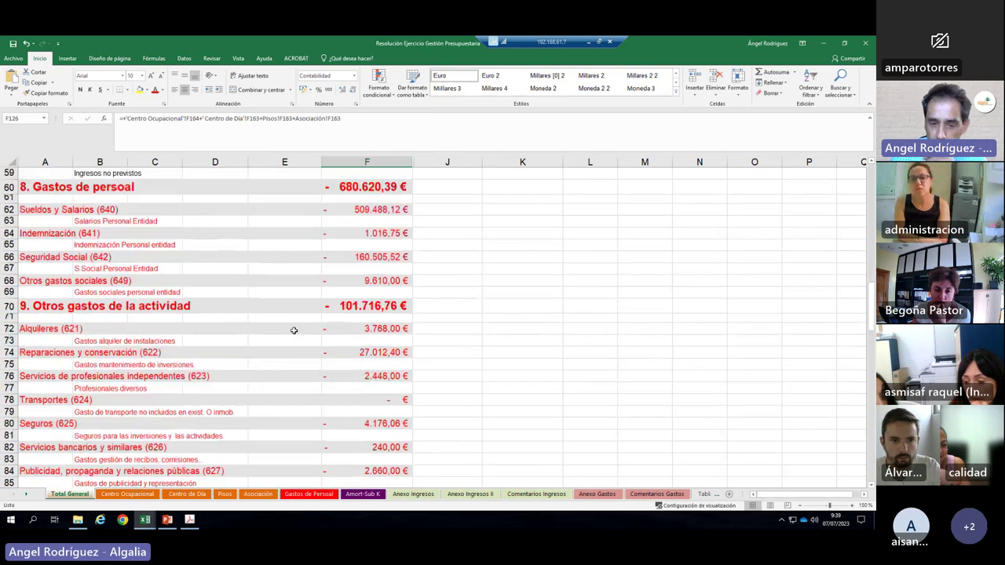
pyautogui.scroll(-17, 290, 340)
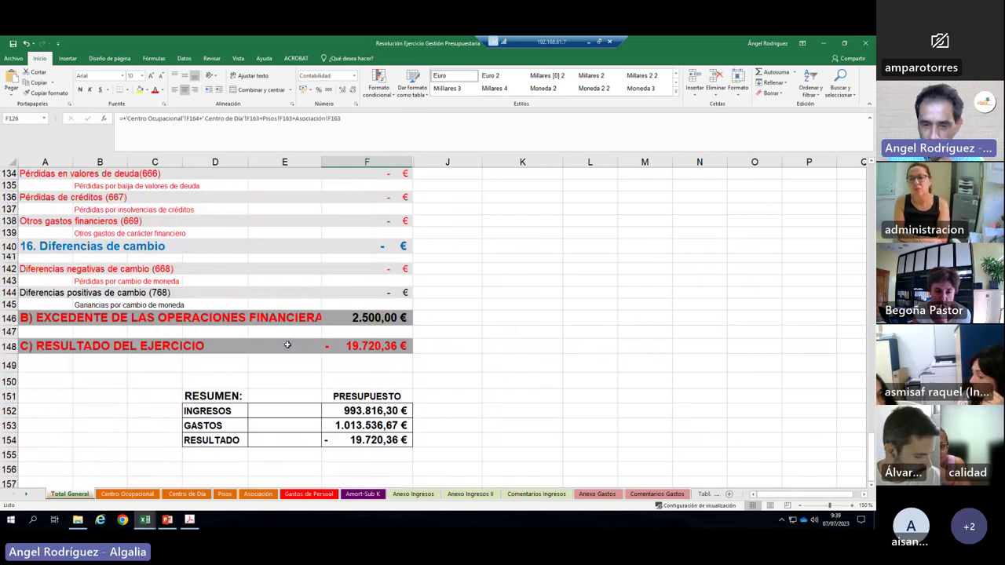
pyautogui.scroll(20, 297, 288)
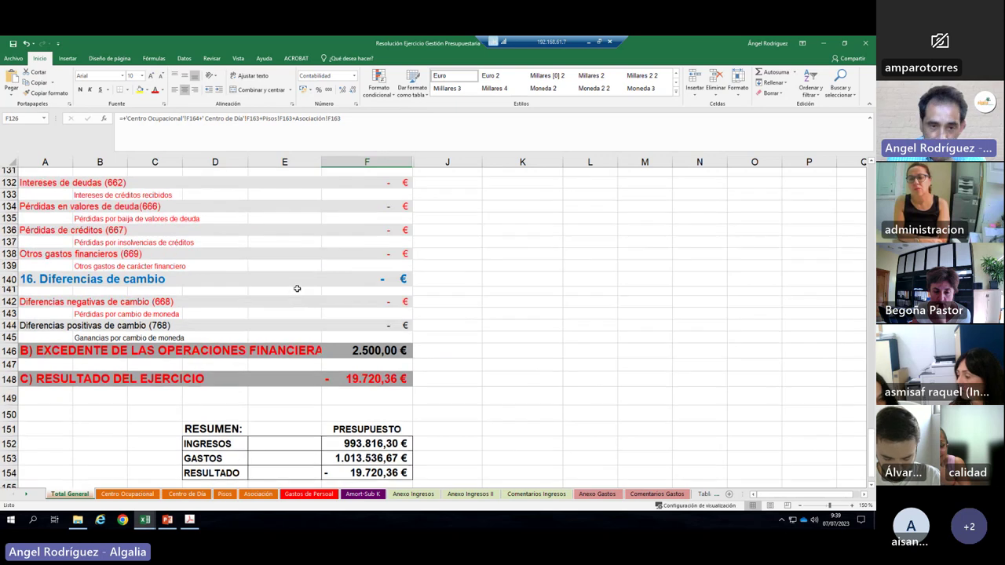
pyautogui.scroll(8, 297, 288)
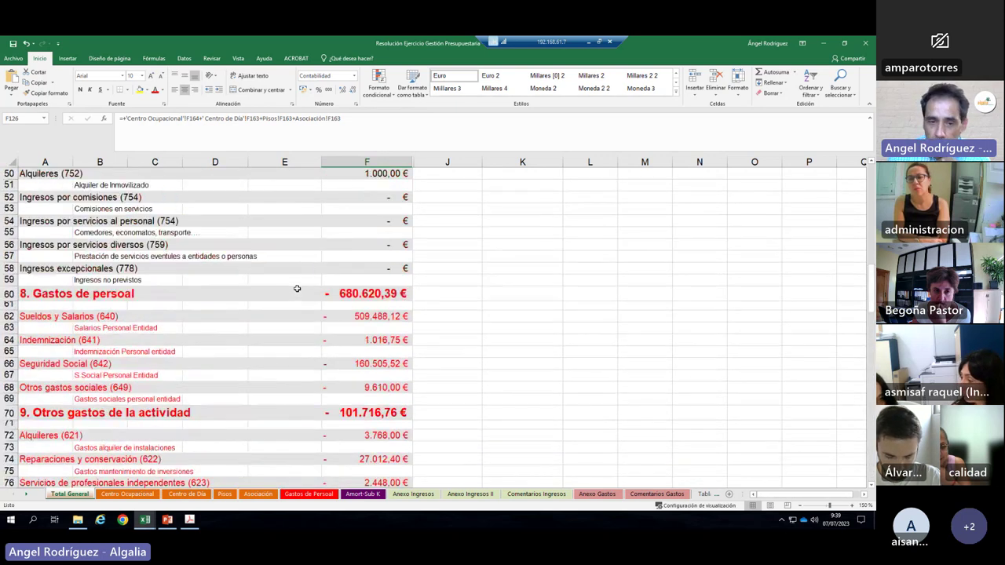
# Step: Compare the Total General amounts of 10. Amortización del Inmovilizado and 11. Subv. Don. y legados and examine their formulas
pyautogui.scroll(-14, 298, 289)
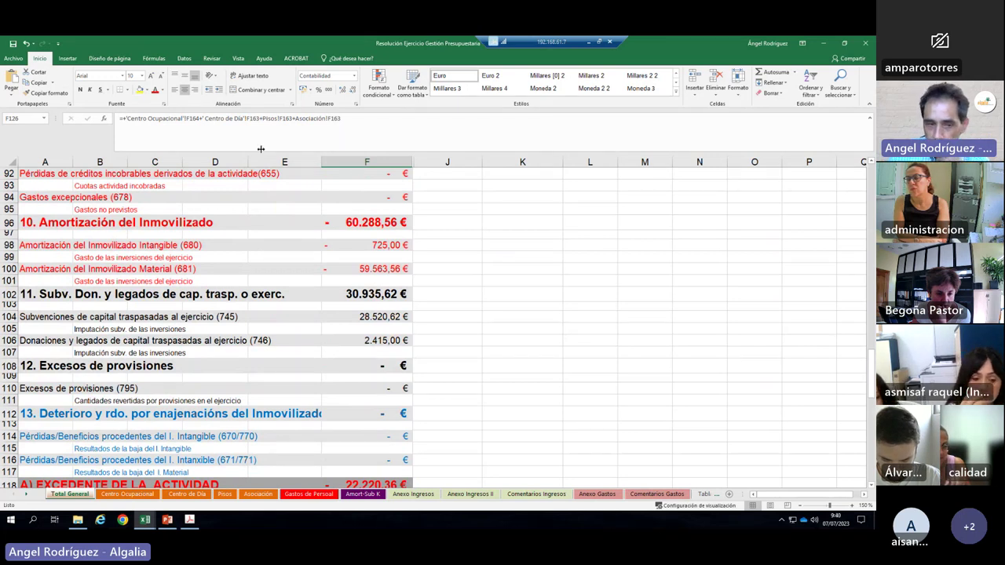
pyautogui.click(356, 222)
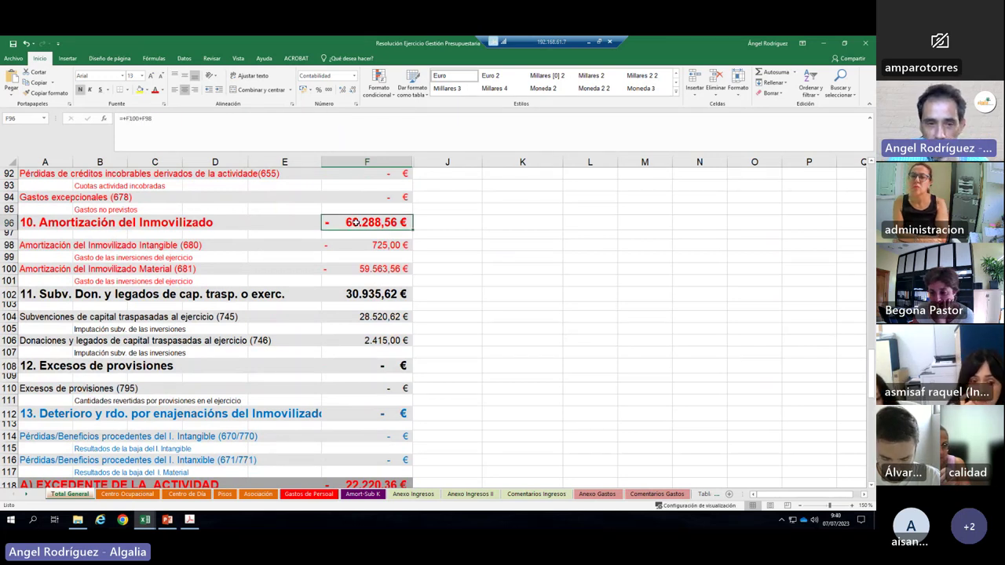
pyautogui.click(354, 297)
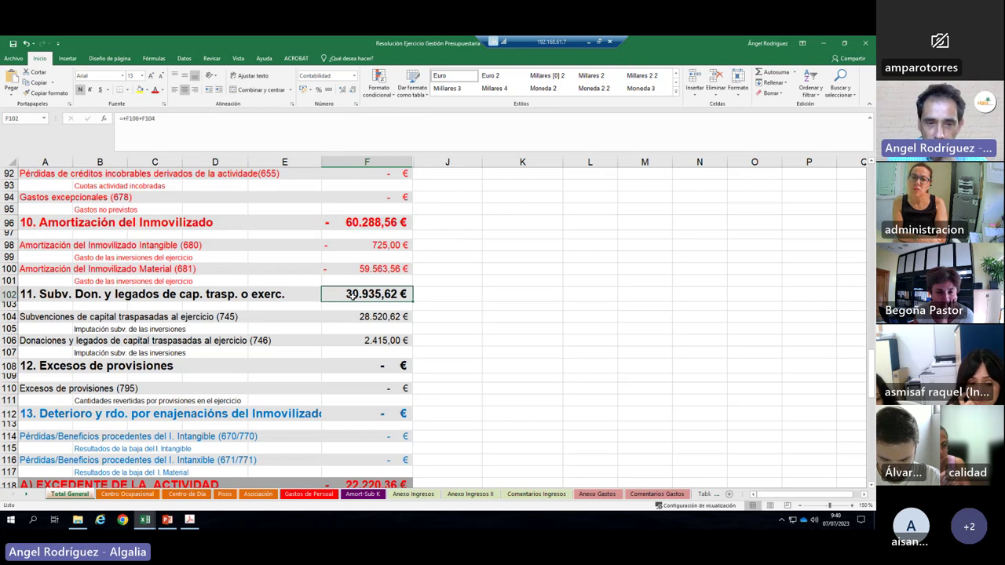
pyautogui.click(333, 222)
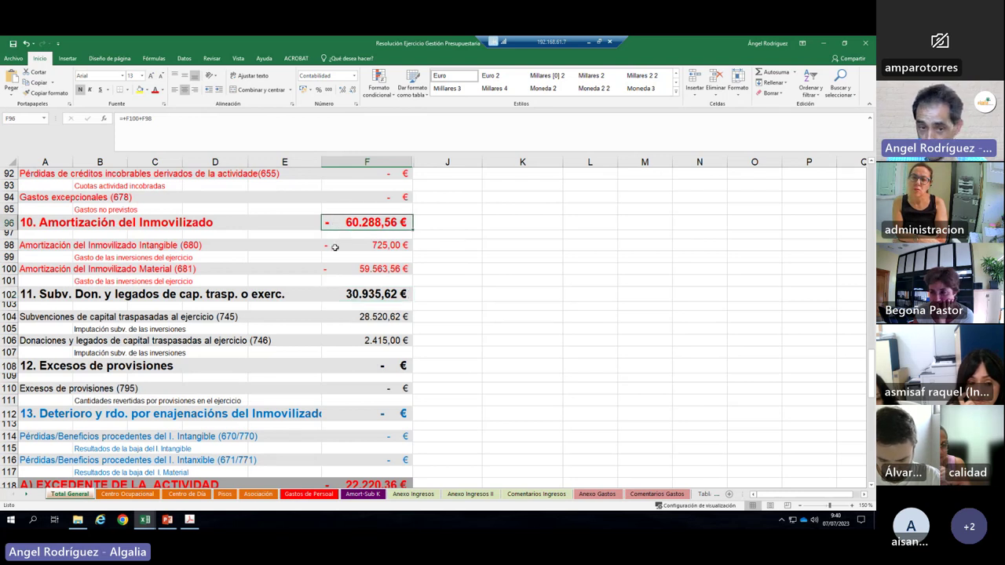
pyautogui.click(353, 297)
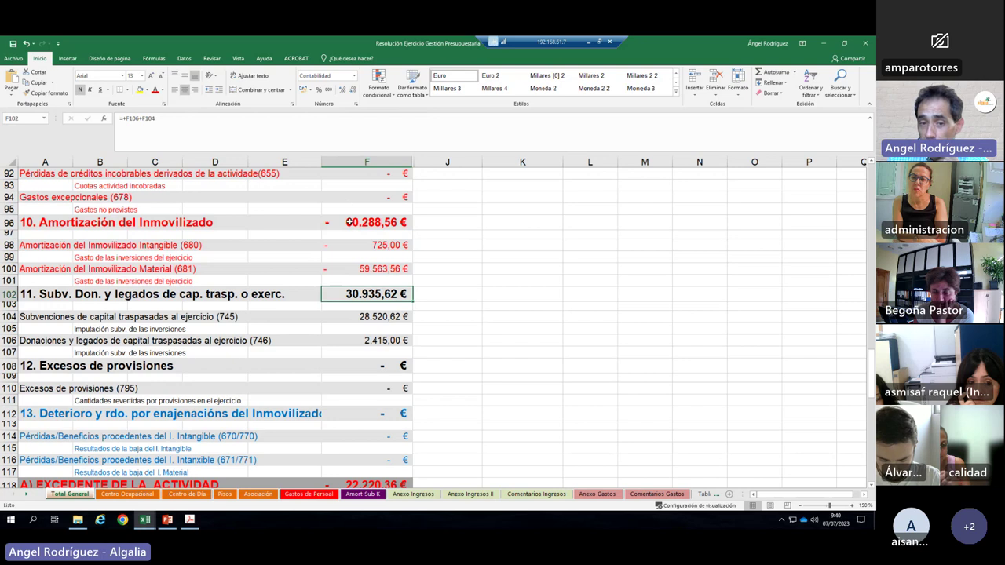
pyautogui.click(350, 223)
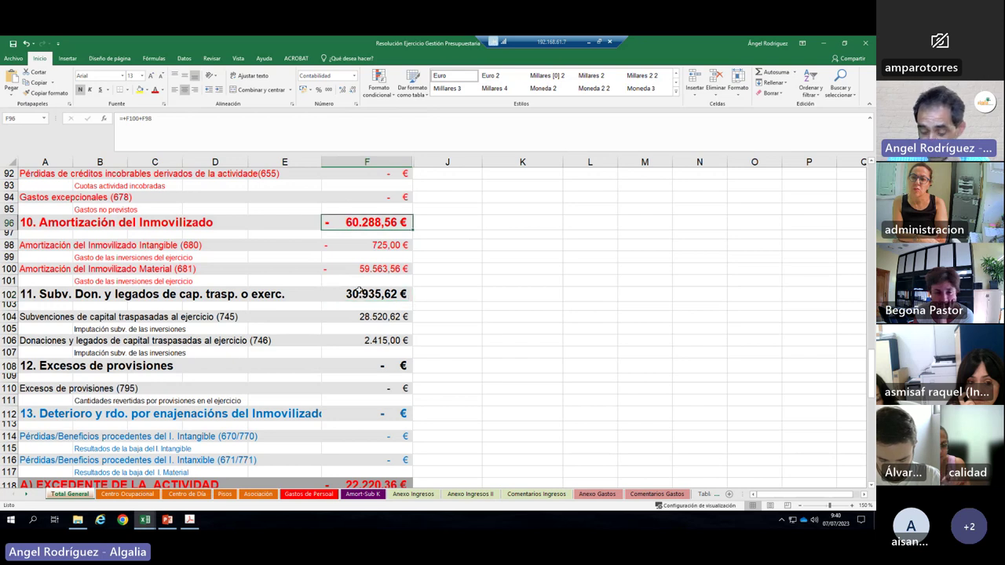
pyautogui.click(439, 222)
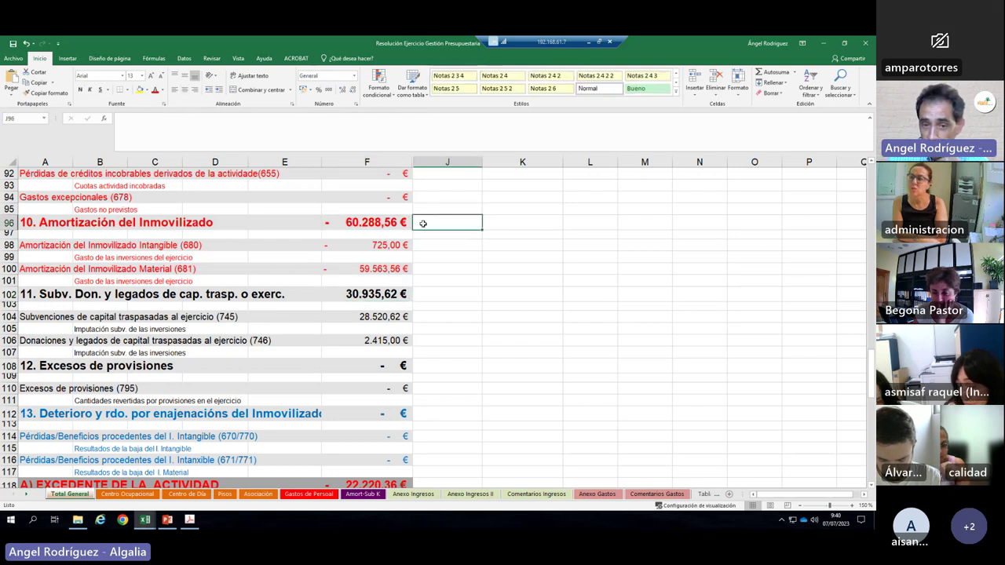
pyautogui.moveTo(422, 222); pyautogui.dragTo(428, 295)
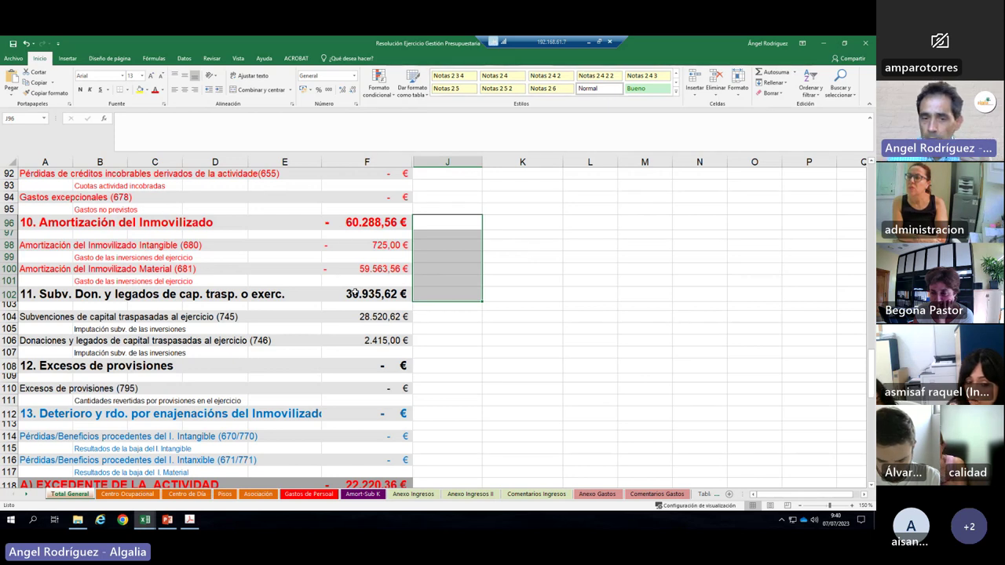
# Step: Review the Total General lines from Publicidad (627) through the amortisation and subsidy entries to A) Excedente de la Actividad
pyautogui.scroll(-5, 345, 278)
pyautogui.scroll(5, 471, 236)
pyautogui.scroll(3, 455, 243)
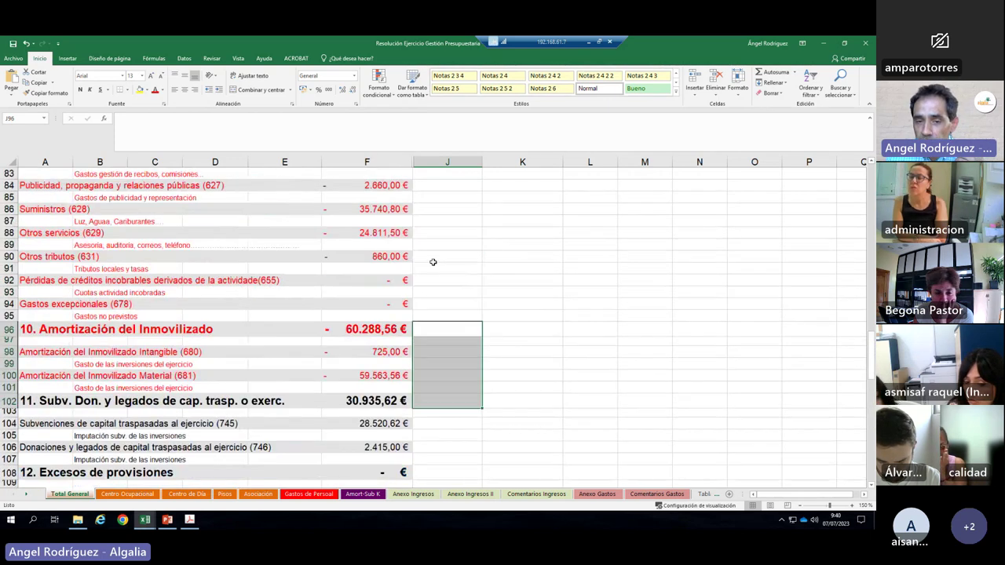
pyautogui.click(437, 288)
pyautogui.scroll(-7, 455, 314)
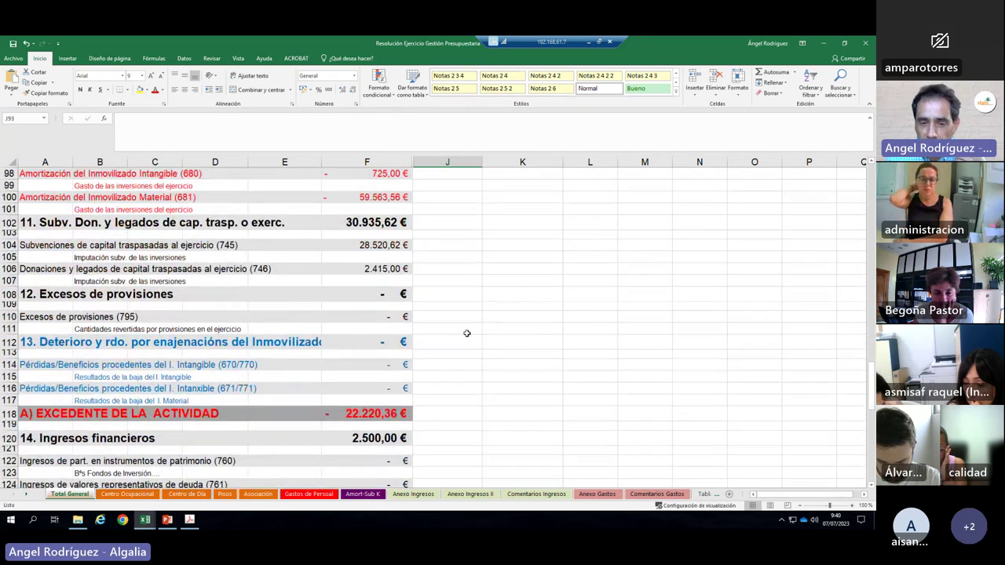
pyautogui.scroll(4, 365, 330)
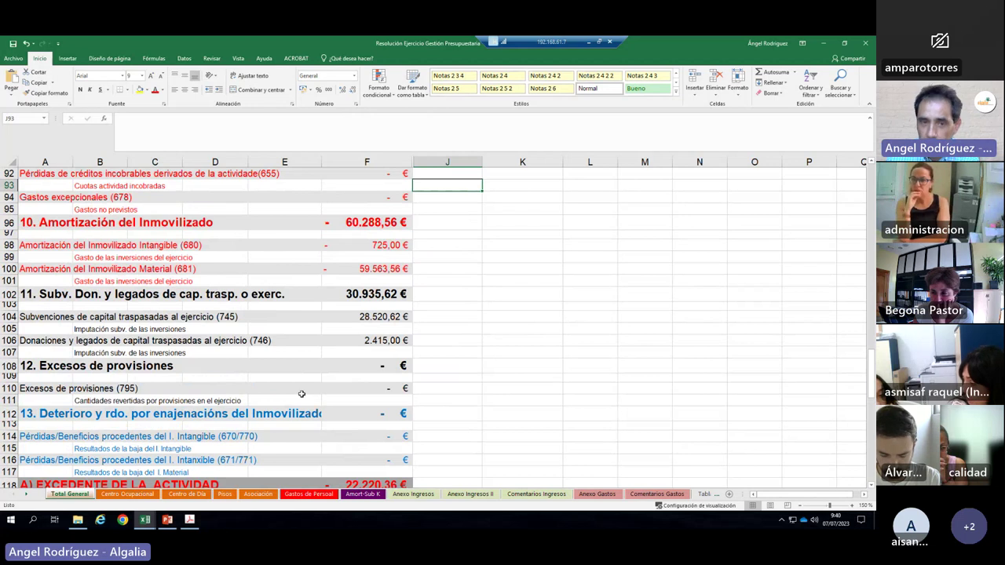
pyautogui.scroll(-2, 410, 390)
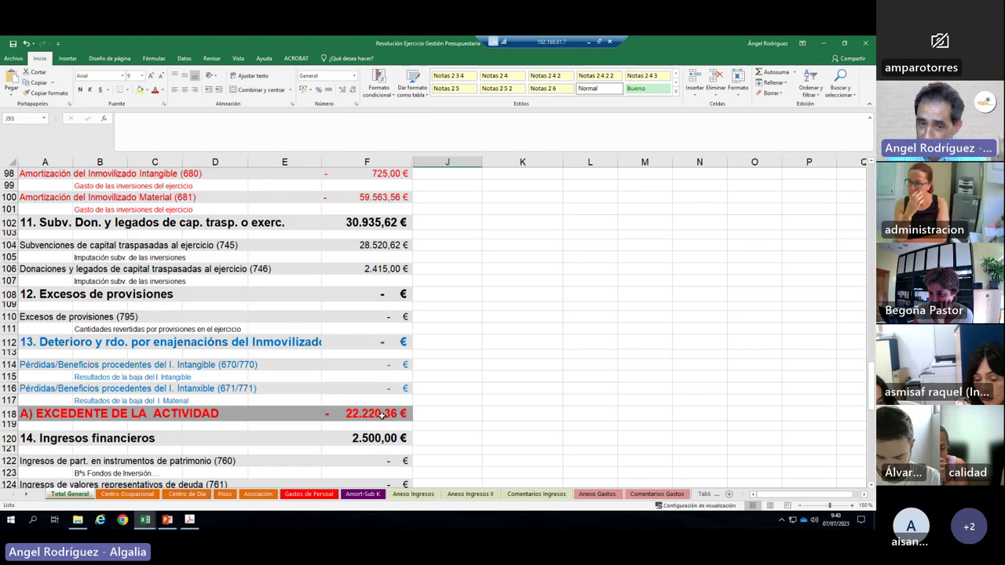
# Step: Review the Total General sheet from A) Excedente de la Actividad to C) Resultado del Ejercicio and examine the formula of the result
pyautogui.doubleClick(87, 416)
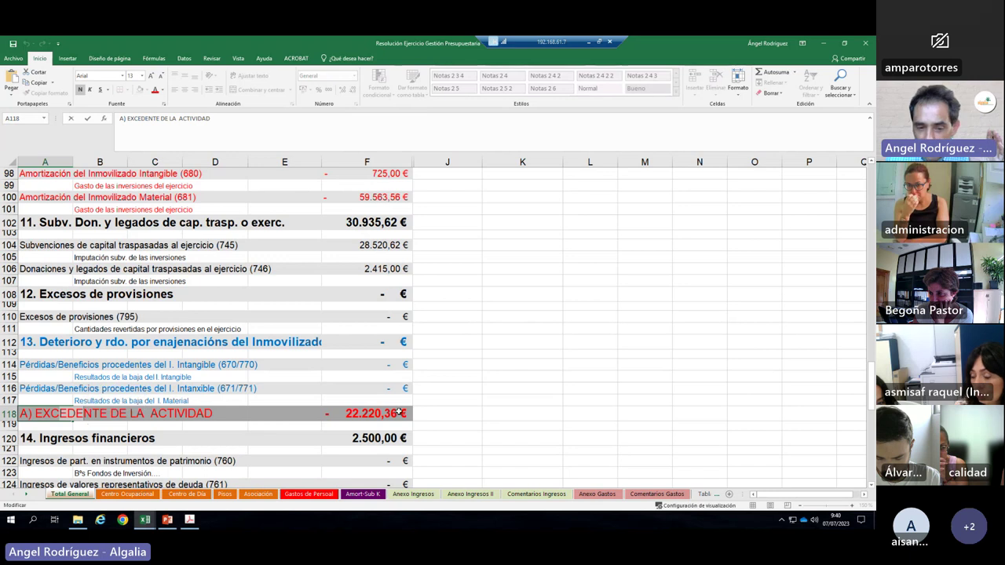
pyautogui.click(441, 413)
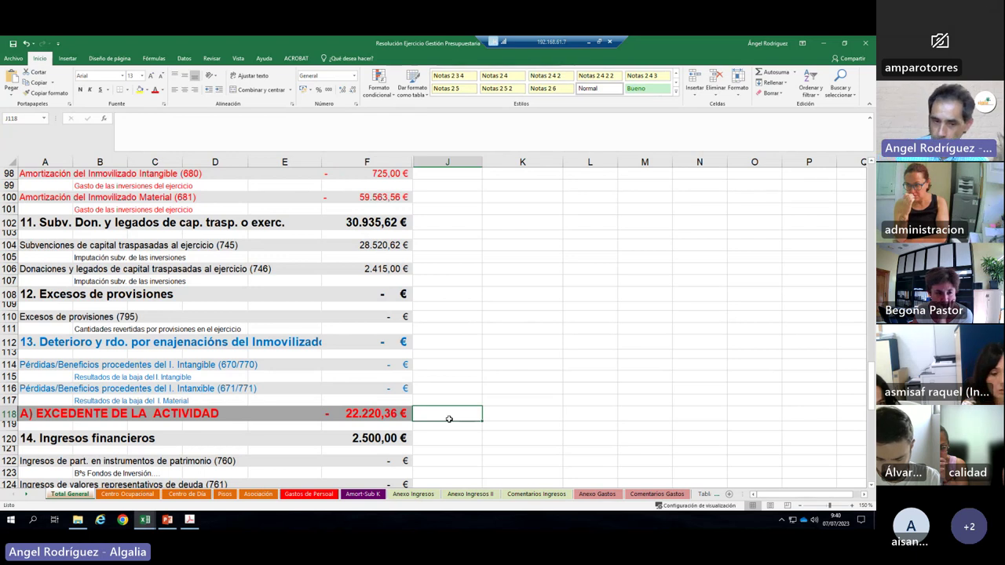
pyautogui.scroll(-7, 449, 418)
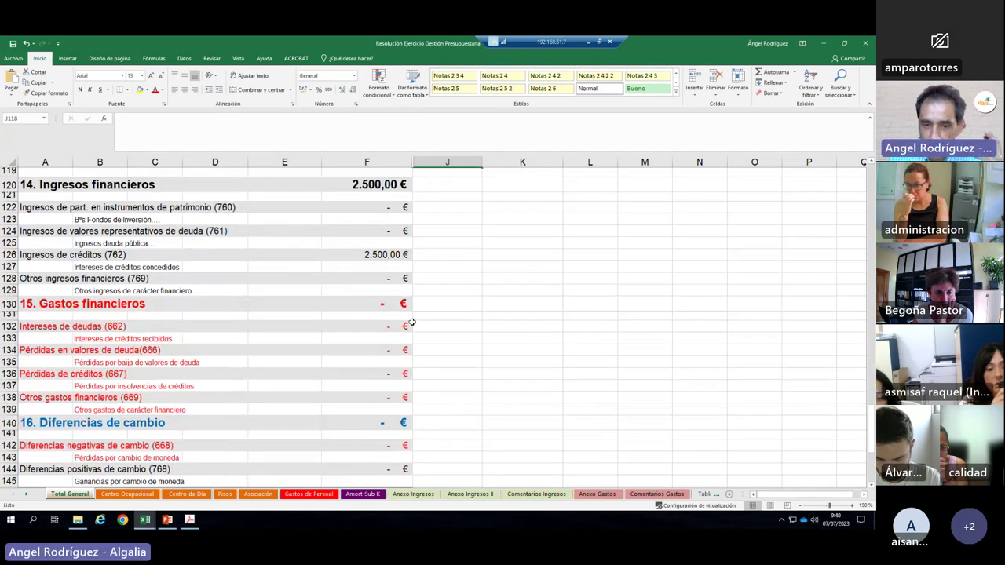
pyautogui.scroll(-4, 411, 322)
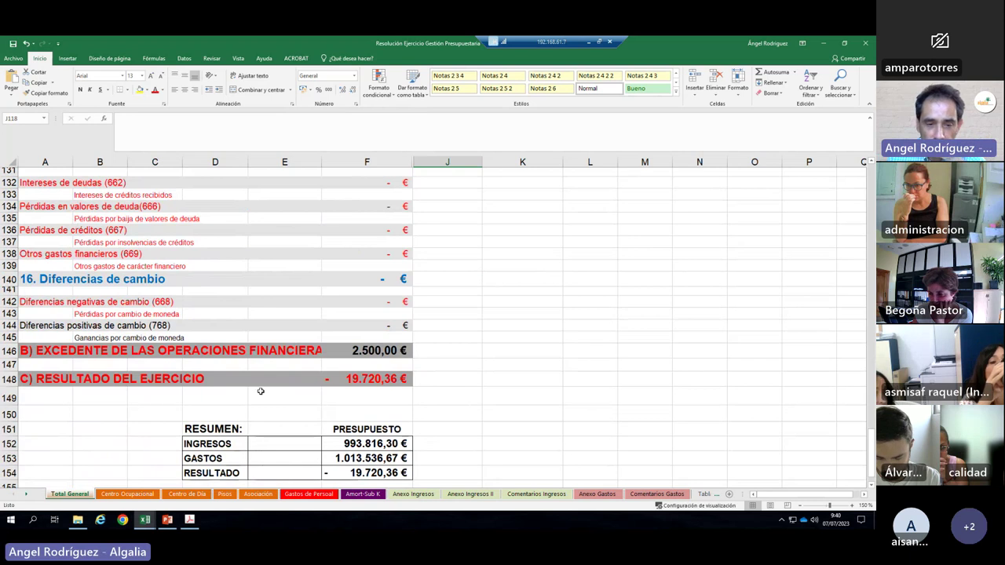
pyautogui.click(431, 375)
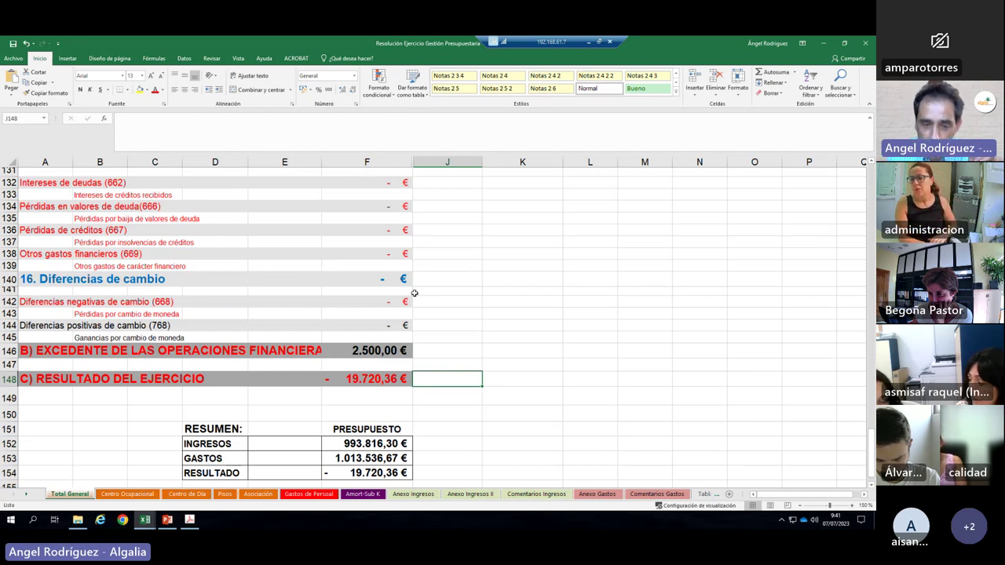
pyautogui.click(381, 382)
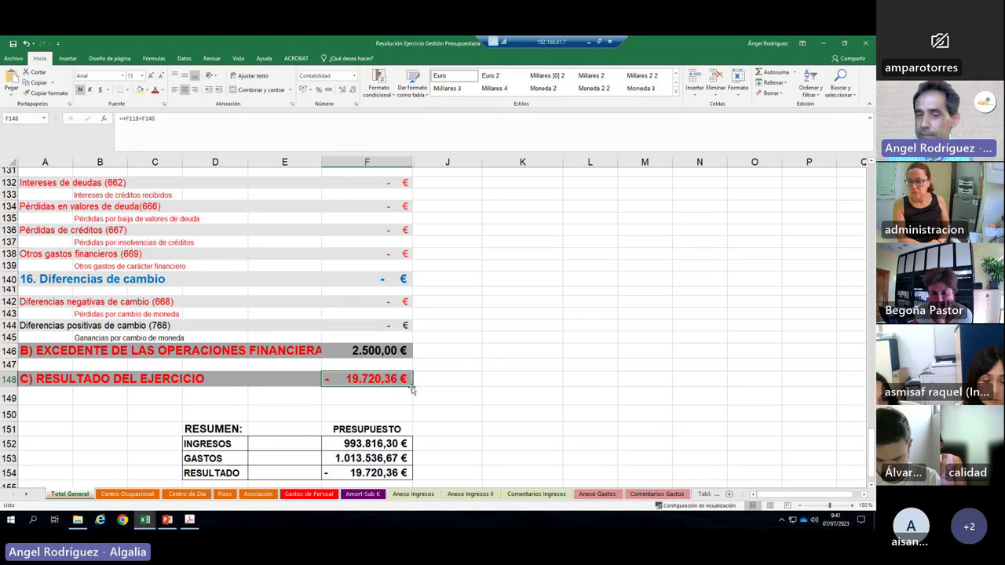
# Step: Compare the Total General amortisation total with 11. Subv. Don. y legados and check the formula behind the subsidy total
pyautogui.scroll(8, 444, 329)
pyautogui.scroll(7, 444, 329)
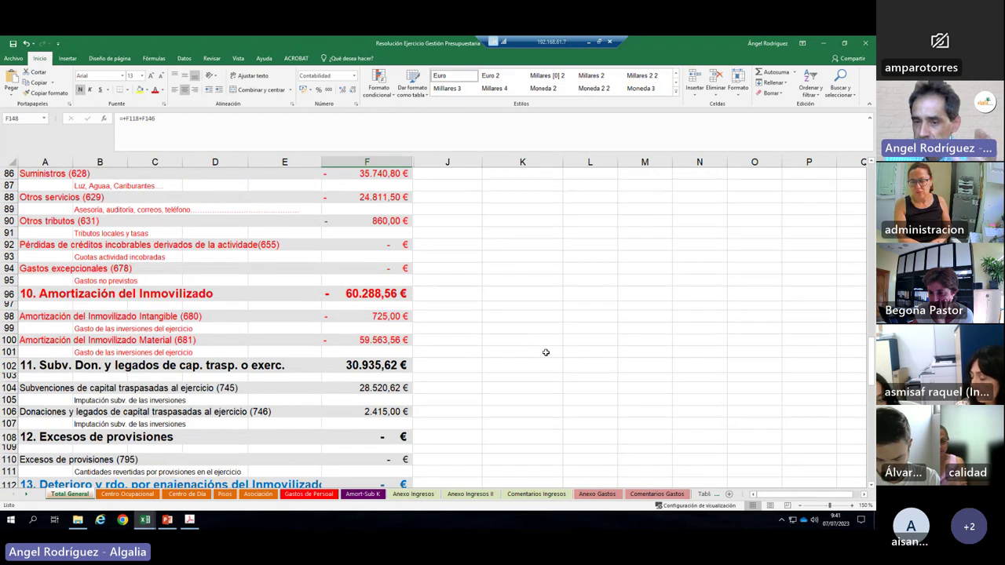
pyautogui.scroll(2, 544, 353)
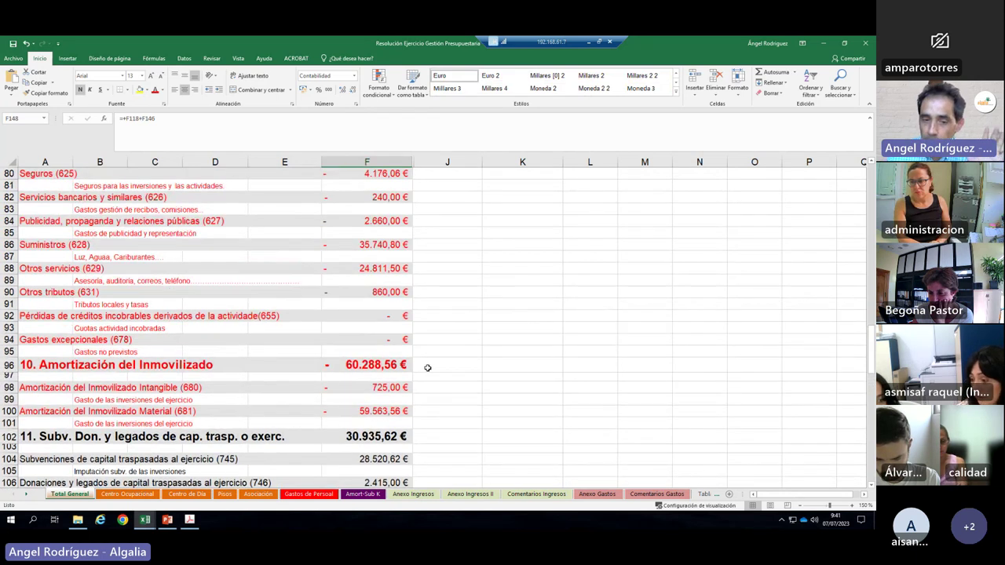
pyautogui.scroll(-2, 392, 367)
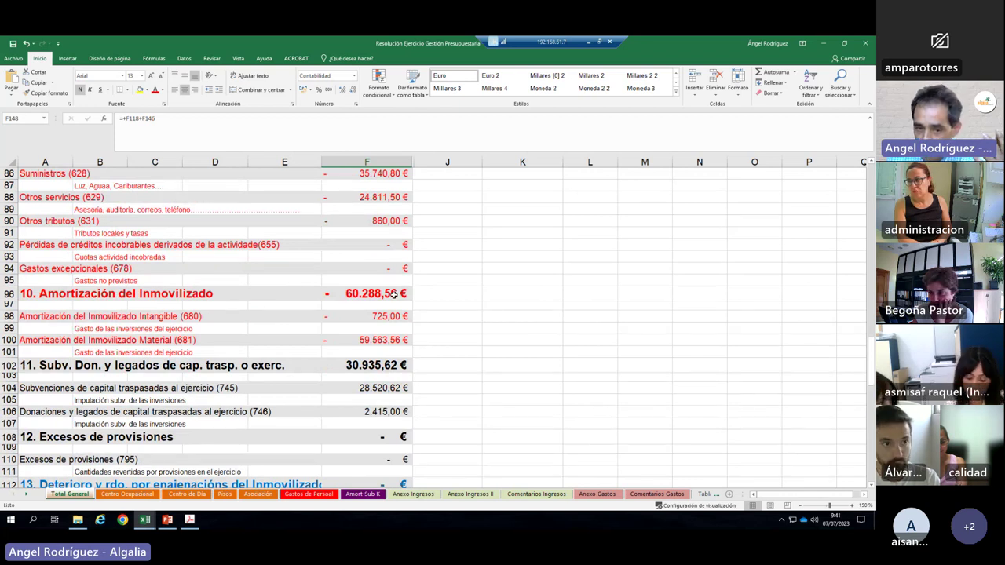
pyautogui.click(402, 365)
pyautogui.click(391, 289)
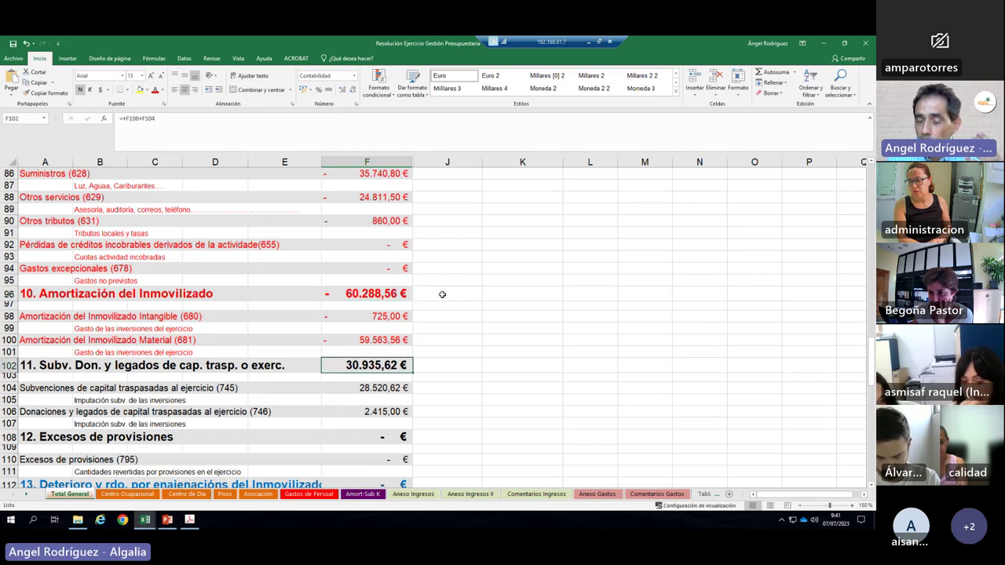
pyautogui.click(442, 294)
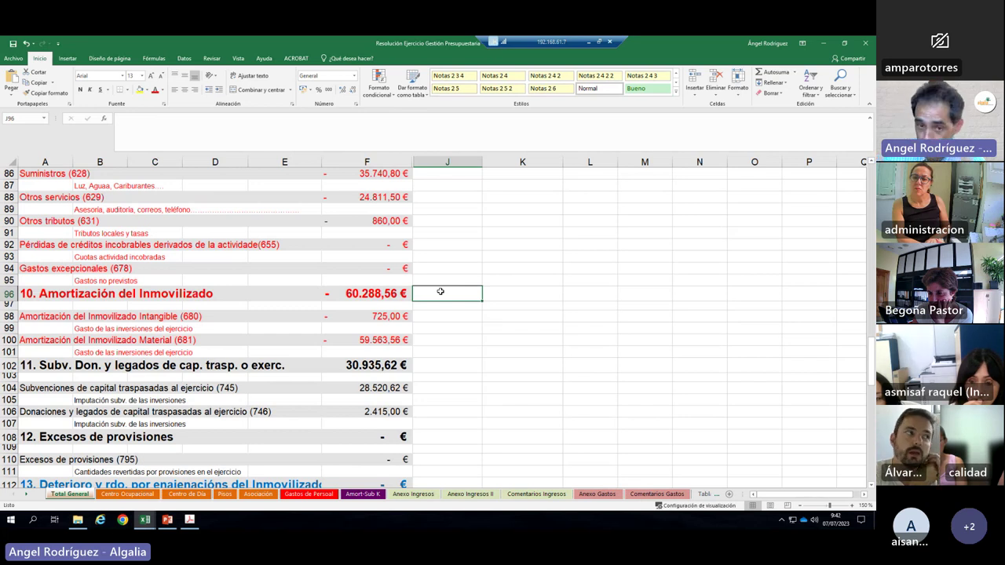
# Step: Review the Total General sheet from 9. Otros gastos de la actividad through the financial items to the Resumen
pyautogui.scroll(6, 308, 280)
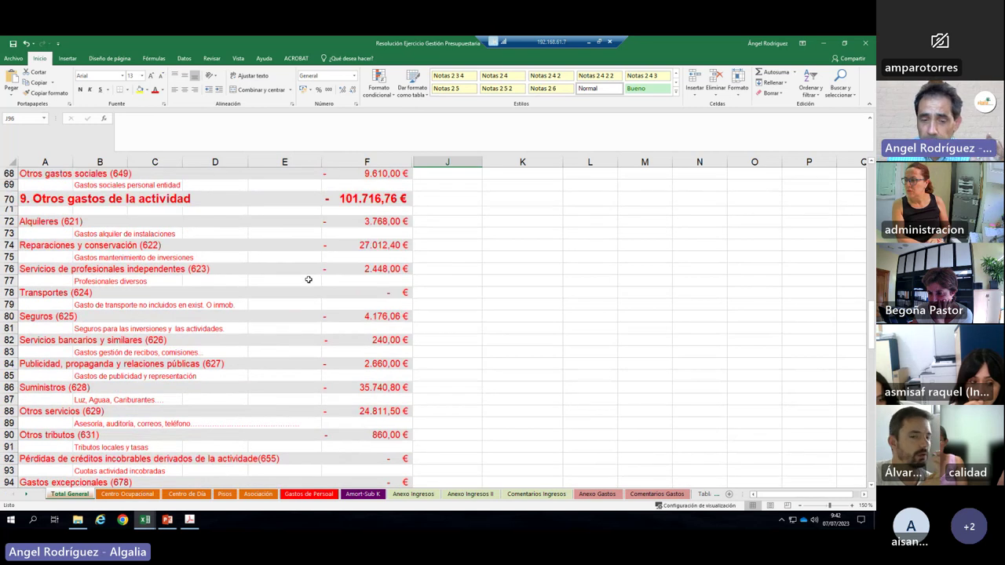
pyautogui.scroll(-8, 283, 327)
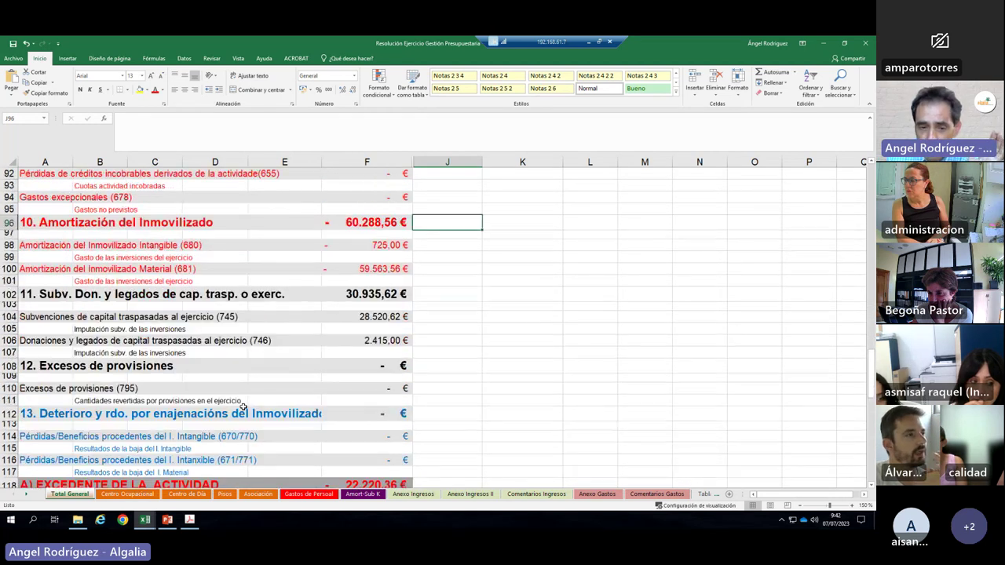
pyautogui.scroll(-8, 244, 406)
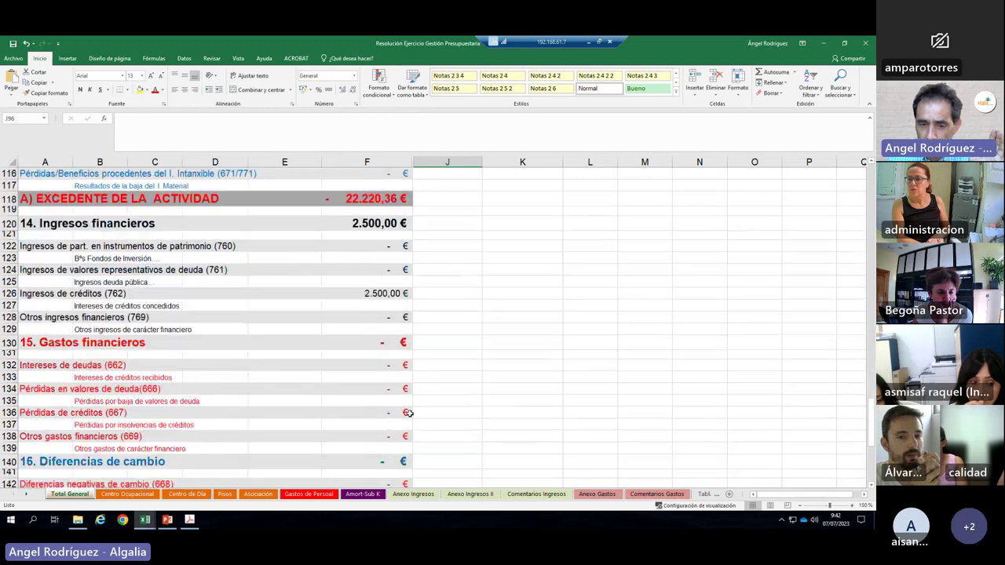
pyautogui.scroll(-6, 408, 413)
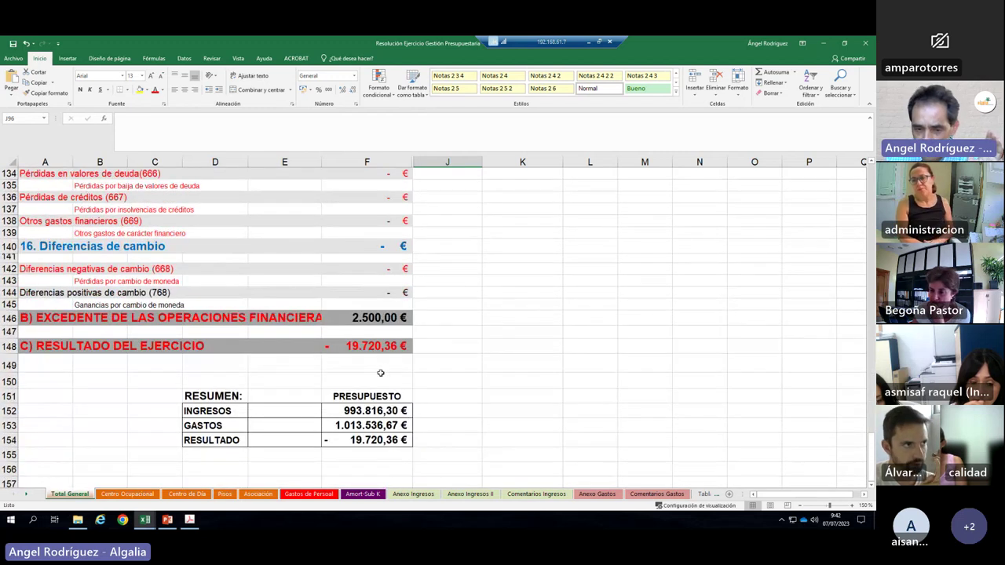
pyautogui.click(385, 366)
pyautogui.click(447, 365)
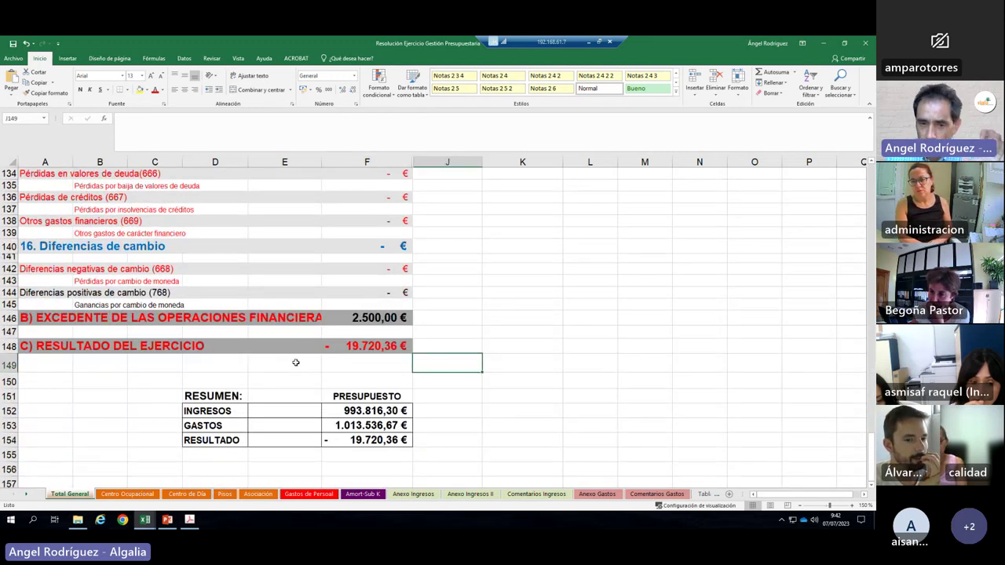
pyautogui.click(395, 367)
pyautogui.click(438, 368)
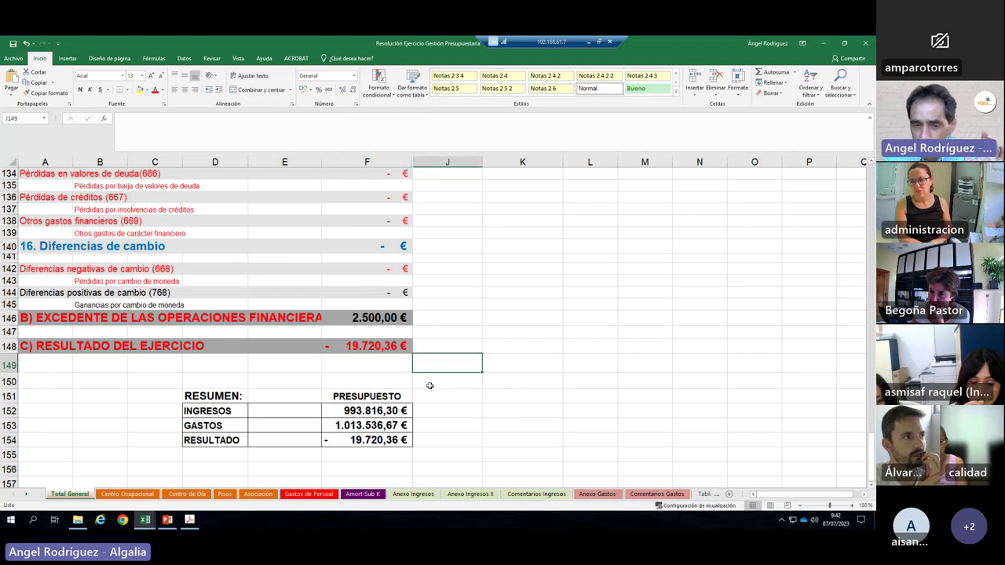
# Step: Examine the formula of C) Resultado del Ejercicio on the Centro Ocupacional sheet, enlarging the view to 140%
pyautogui.click(131, 494)
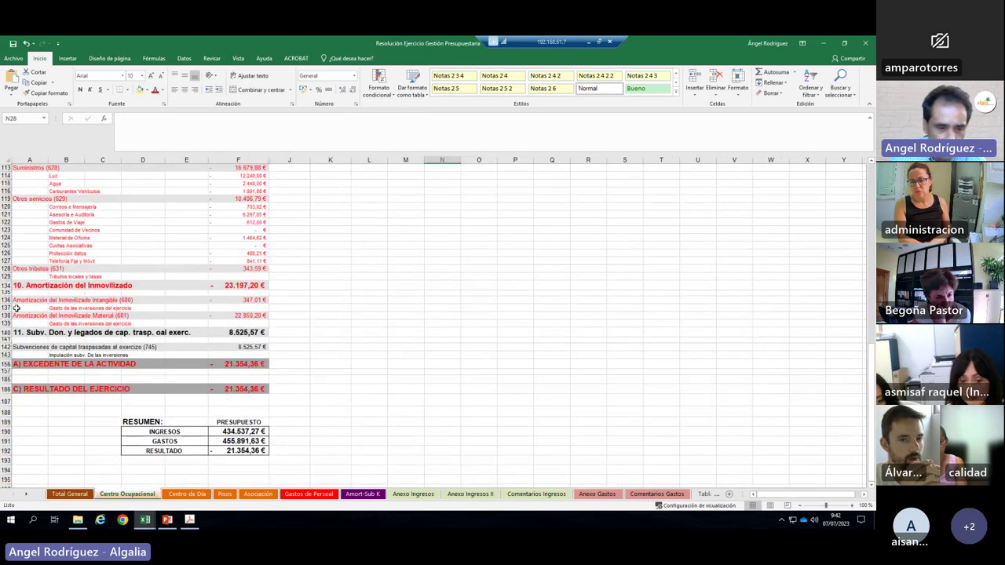
pyautogui.click(69, 413)
pyautogui.press('Left')
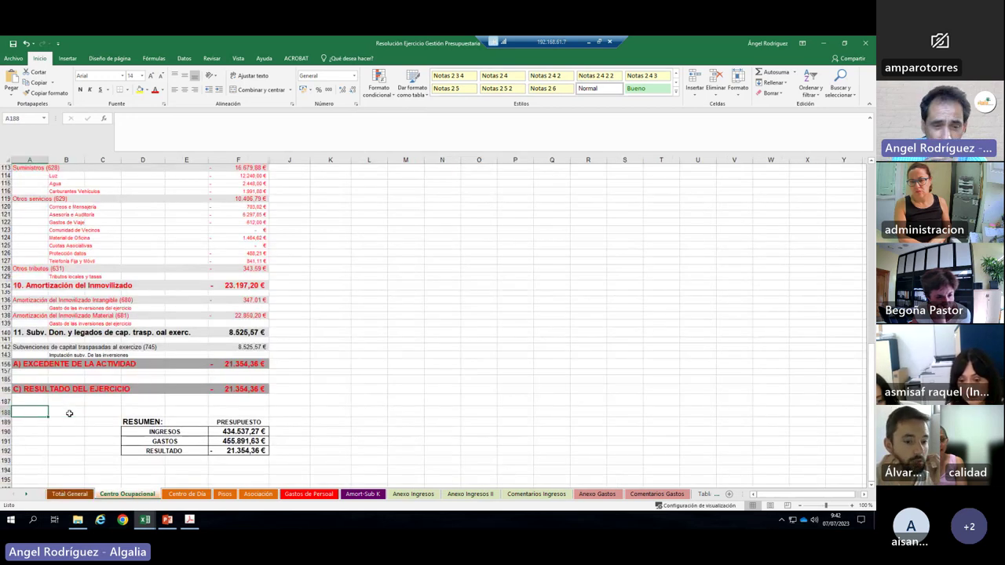
pyautogui.click(228, 389)
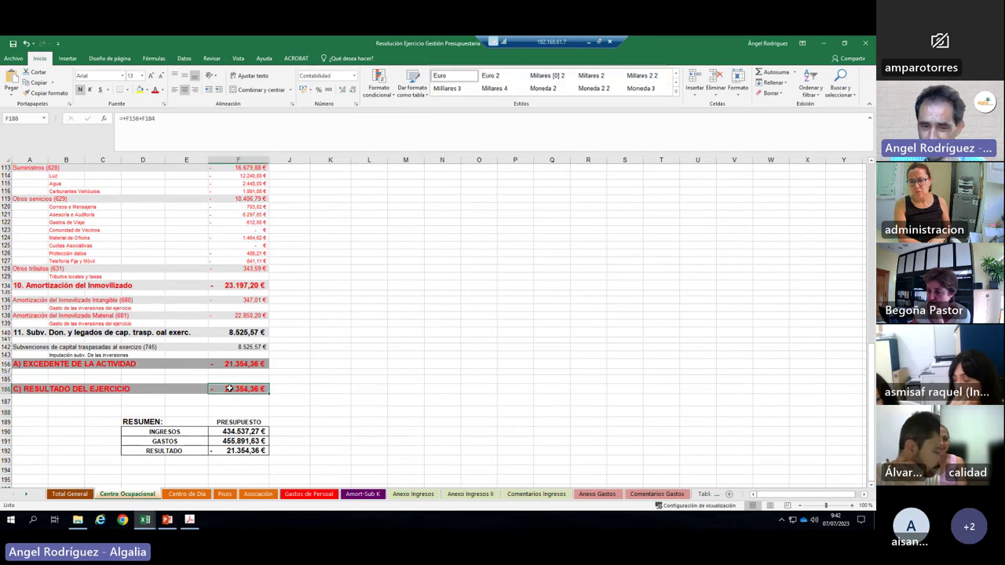
pyautogui.click(855, 505)
pyautogui.click(855, 504)
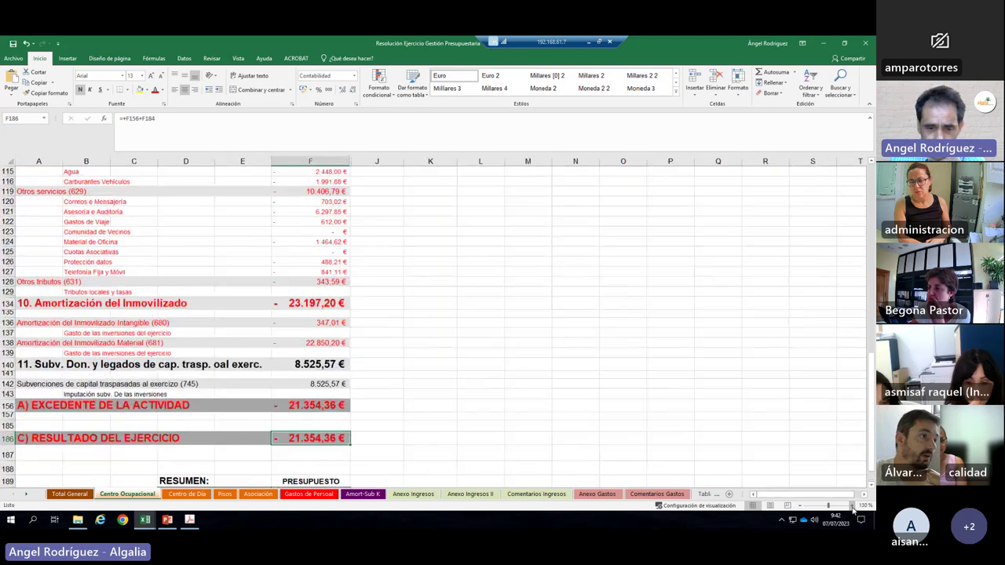
pyautogui.click(854, 504)
pyautogui.click(855, 504)
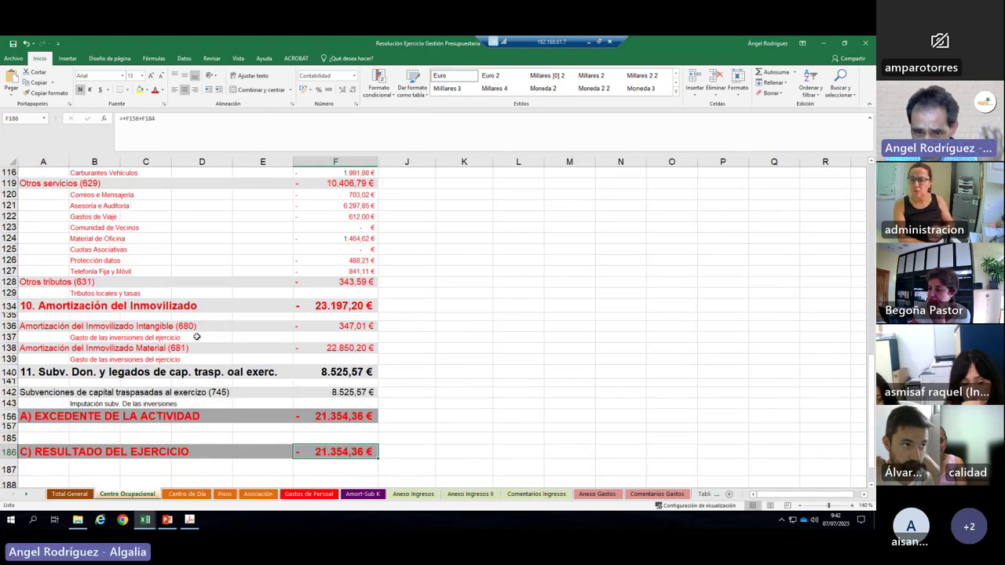
# Step: Compare Centro Ocupacional's amortisation and transferred capital subsidies with its A) Excedente de la Actividad
pyautogui.scroll(3, 197, 336)
pyautogui.scroll(8, 197, 336)
pyautogui.scroll(-12, 196, 336)
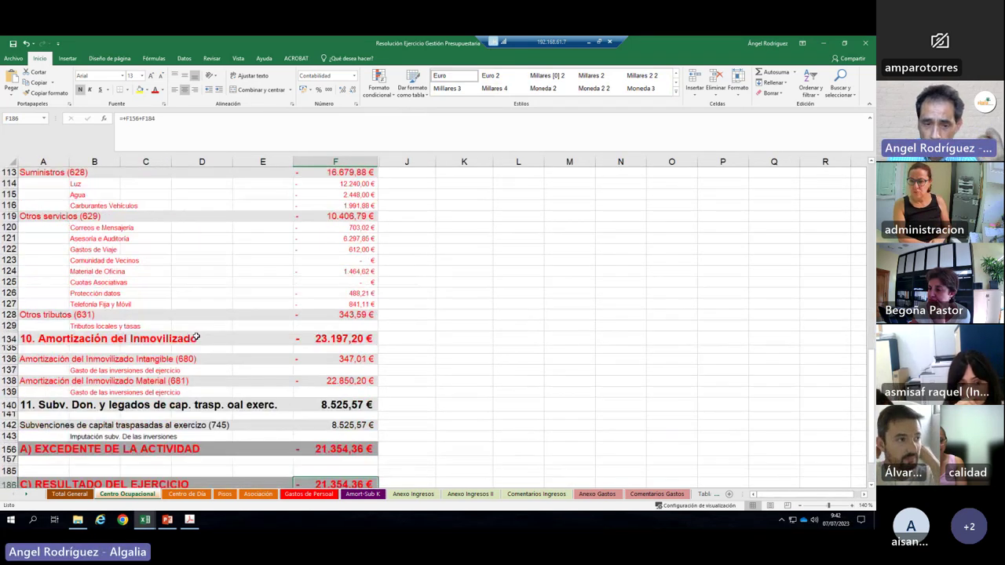
pyautogui.scroll(-2, 197, 336)
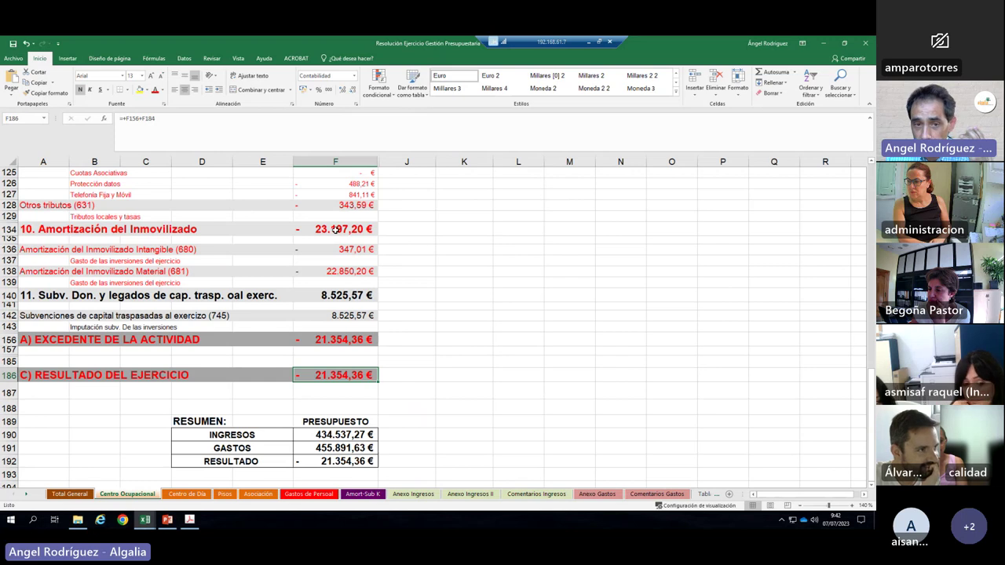
pyautogui.moveTo(406, 229); pyautogui.dragTo(403, 296)
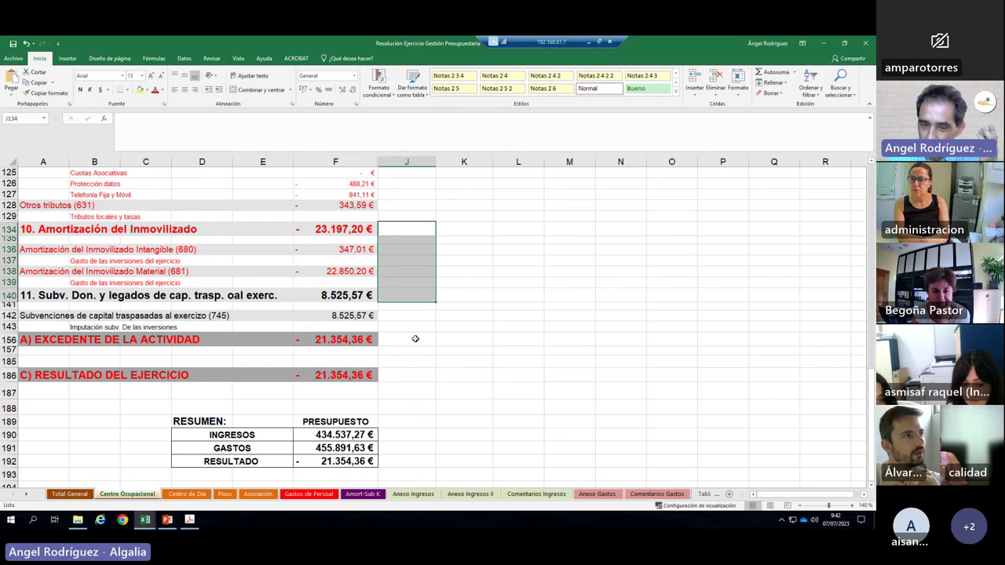
pyautogui.click(415, 339)
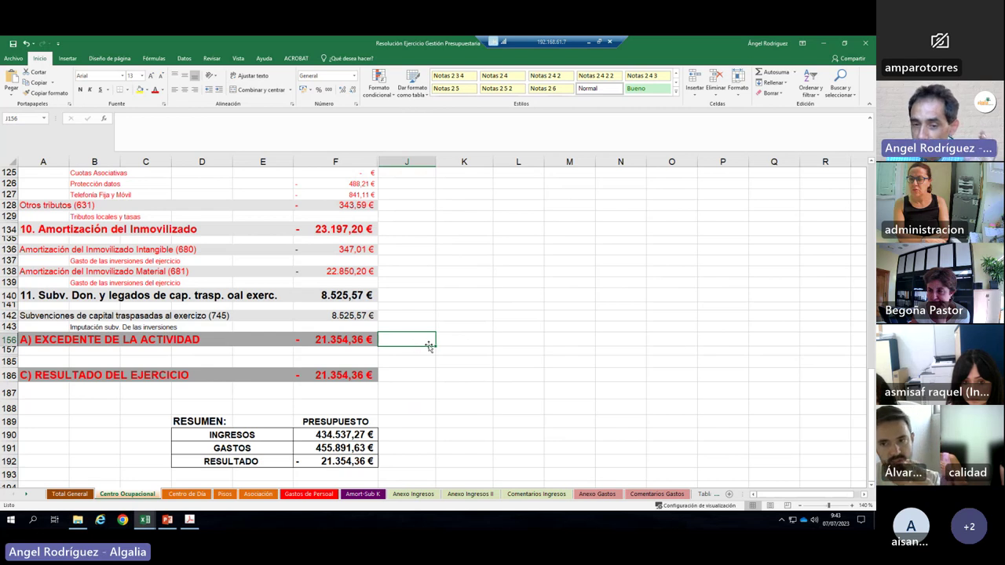
pyautogui.click(466, 336)
pyautogui.click(409, 340)
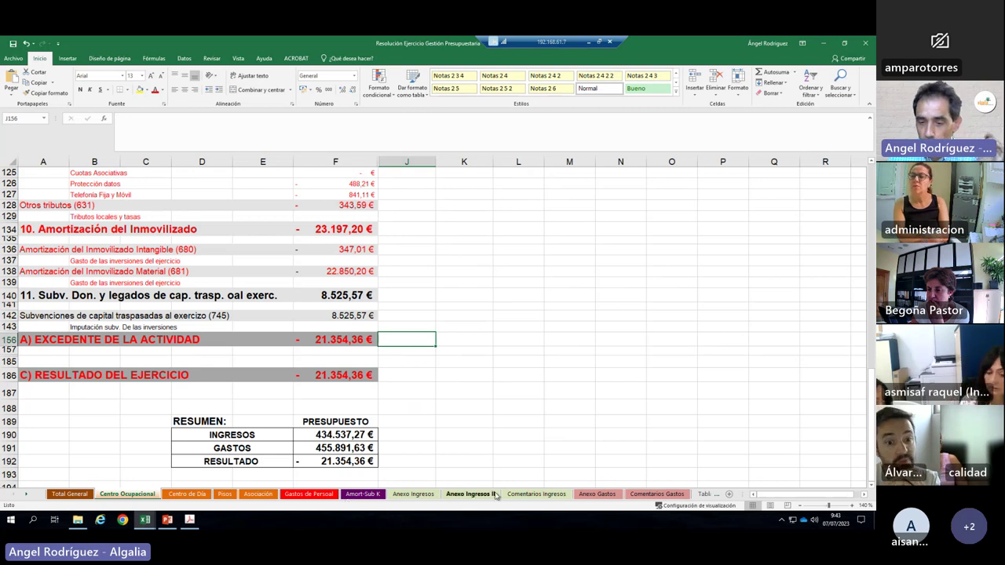
# Step: Examine the yellow-highlighted Monitor Educador row of Centro Ocupacional in the Gastos de Personal sheet, across all columns including Coste Total
pyautogui.click(326, 494)
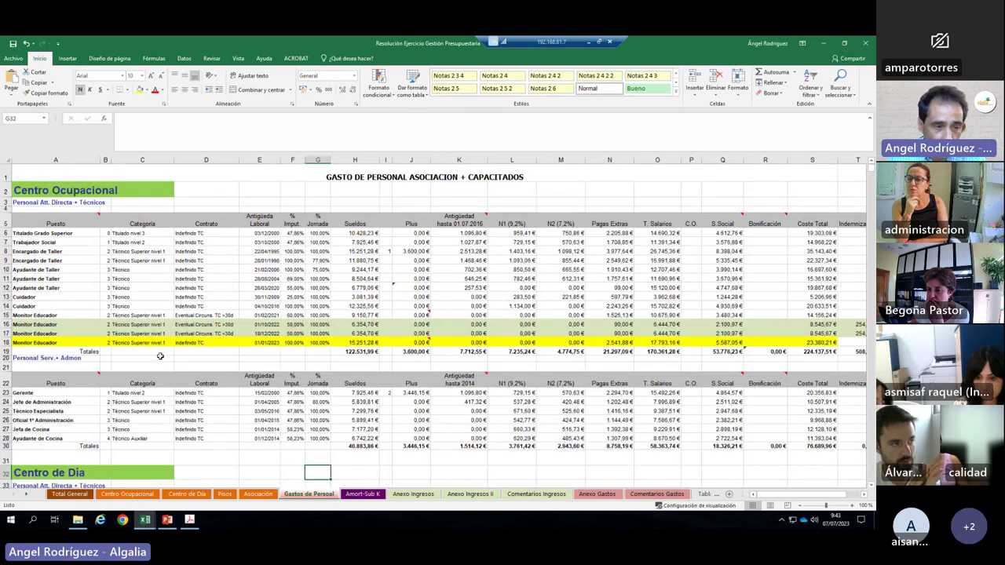
pyautogui.click(83, 343)
pyautogui.press('Right')
pyautogui.press('Right')
pyautogui.press('Right')
pyautogui.press('Right')
pyautogui.press('Right')
pyautogui.press('Right')
pyautogui.press('Right')
pyautogui.press('Right')
pyautogui.press('Right')
pyautogui.press('Right')
pyautogui.press('Right')
pyautogui.press('Right')
pyautogui.press('Right')
pyautogui.press('Right')
pyautogui.press('Right')
pyautogui.press('Right')
pyautogui.press('Right')
pyautogui.press('Right')
pyautogui.press('Right')
pyautogui.press('Right')
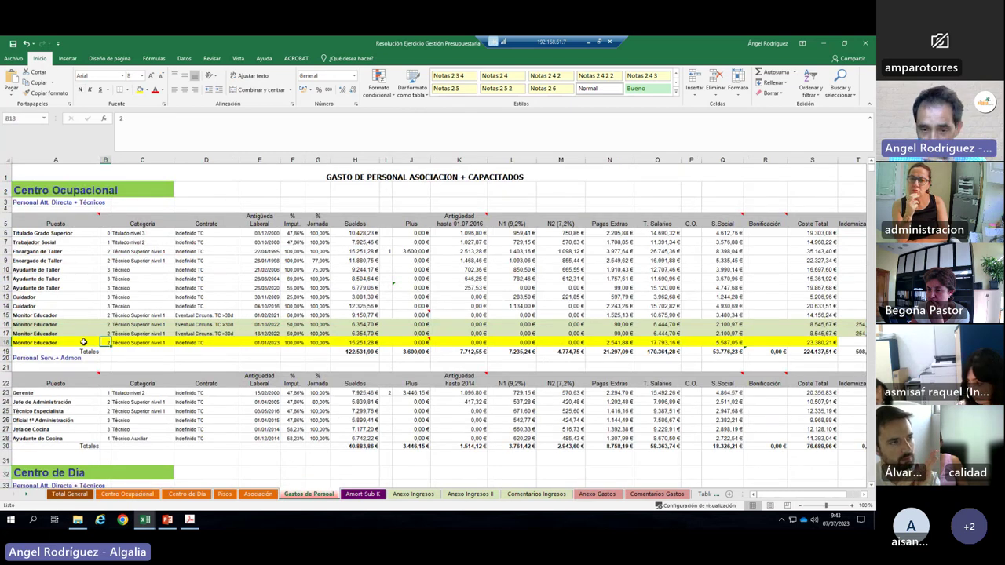
pyautogui.press('Left')
pyautogui.press('Left')
pyautogui.press('Left')
pyautogui.press('Left')
pyautogui.press('Left')
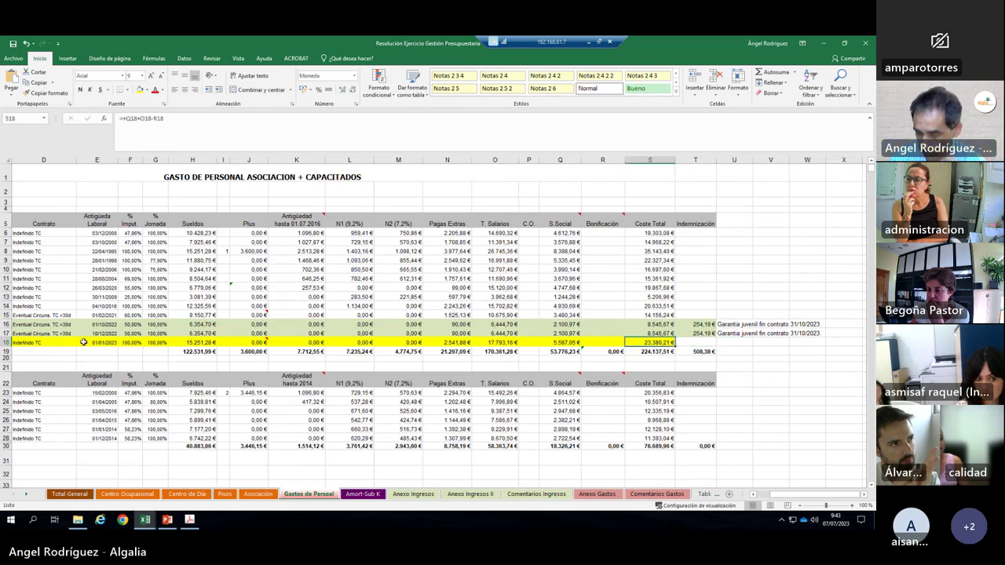
pyautogui.press('Left')
pyautogui.press('Left')
pyautogui.press('Left')
pyautogui.press('Left')
pyautogui.press('Left')
pyautogui.press('Left')
pyautogui.press('Left')
pyautogui.press('Left')
pyautogui.press('Left')
pyautogui.press('Left')
pyautogui.press('Left')
pyautogui.press('Left')
pyautogui.press('Left')
pyautogui.press('Left')
pyautogui.press('Left')
pyautogui.press('Left')
pyautogui.press('Left')
pyautogui.press('Left')
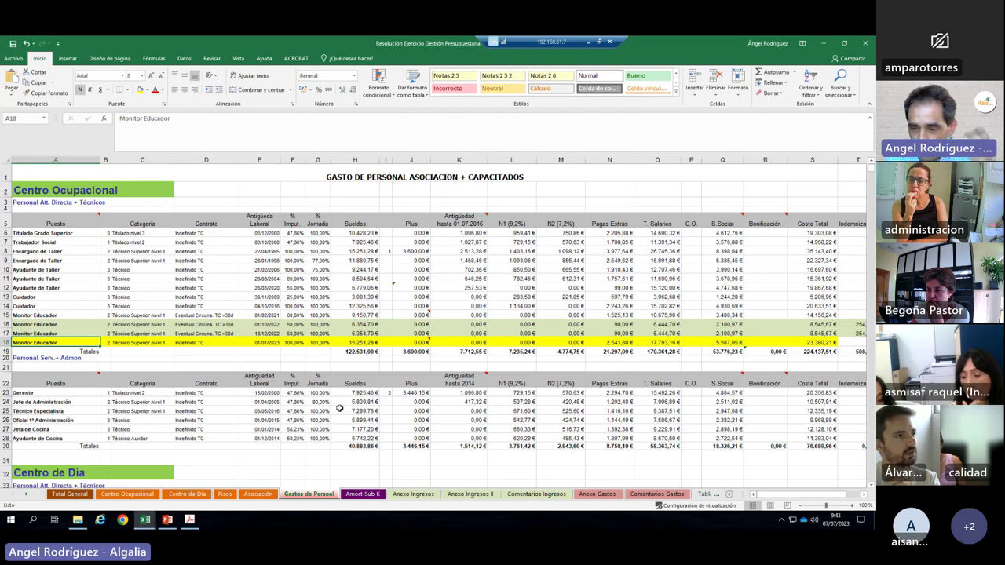
# Step: Recheck the Centro Ocupacional result and review the Anexo Ingresos sheet from 700 sales income to 721 user fees
pyautogui.click(130, 493)
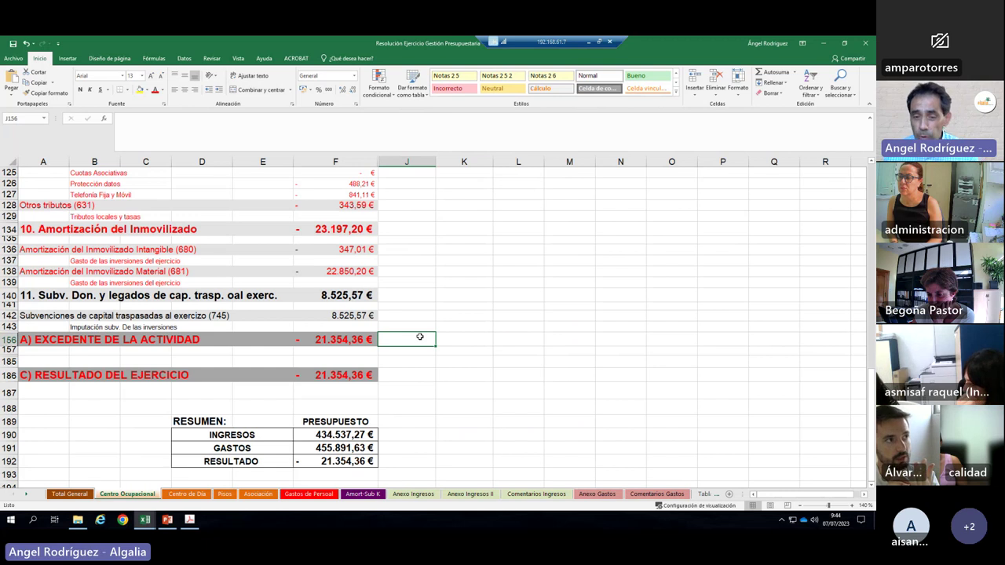
pyautogui.click(418, 497)
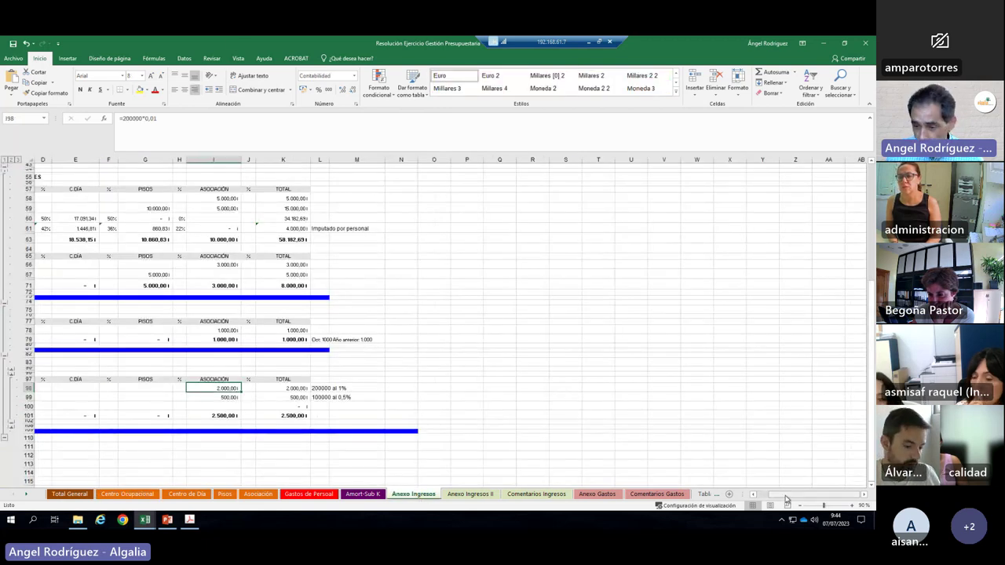
pyautogui.moveTo(785, 499); pyautogui.dragTo(740, 506)
pyautogui.scroll(15, 121, 271)
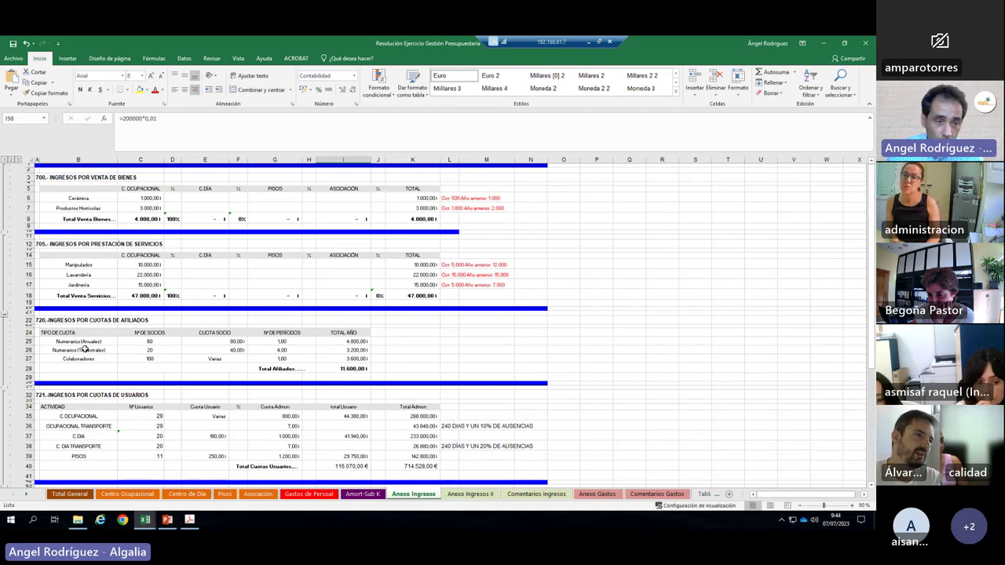
pyautogui.scroll(-2, 134, 400)
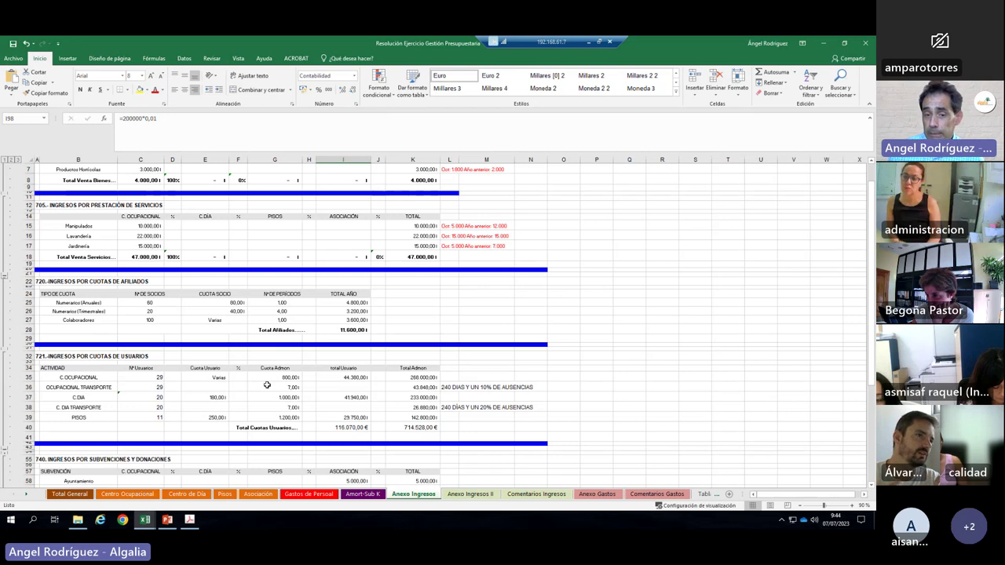
# Step: Review Anexo Ingresos down to 76 financial income, and compare the Centro Ocupacional result with Total General's C) Resultado del Ejercicio
pyautogui.scroll(-8, 191, 348)
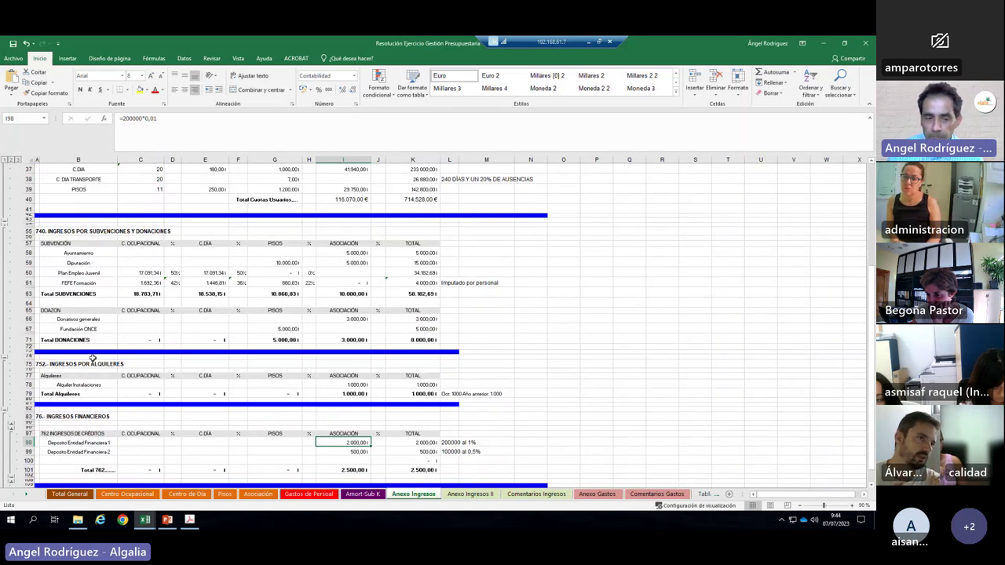
pyautogui.click(141, 495)
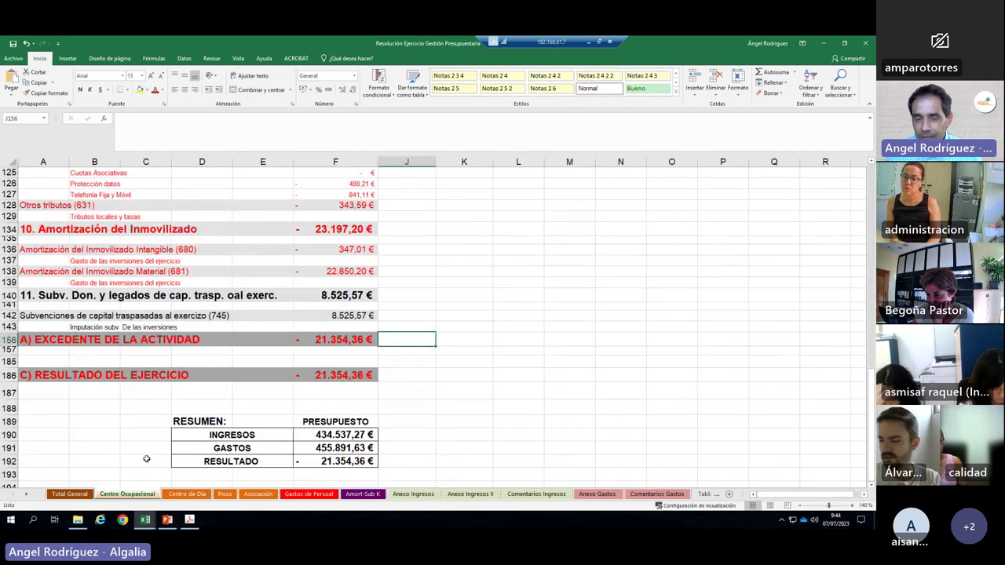
pyautogui.click(422, 325)
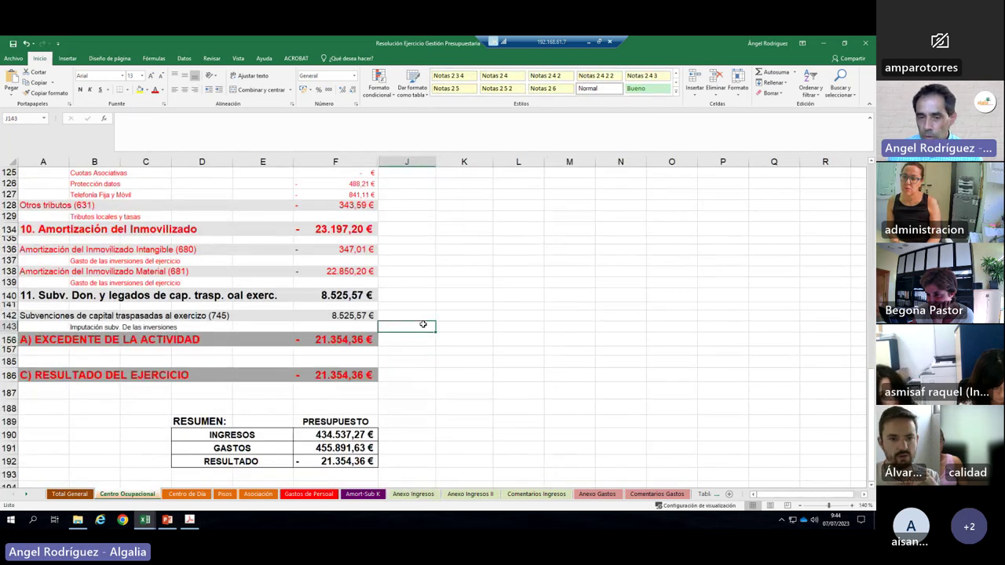
pyautogui.click(421, 315)
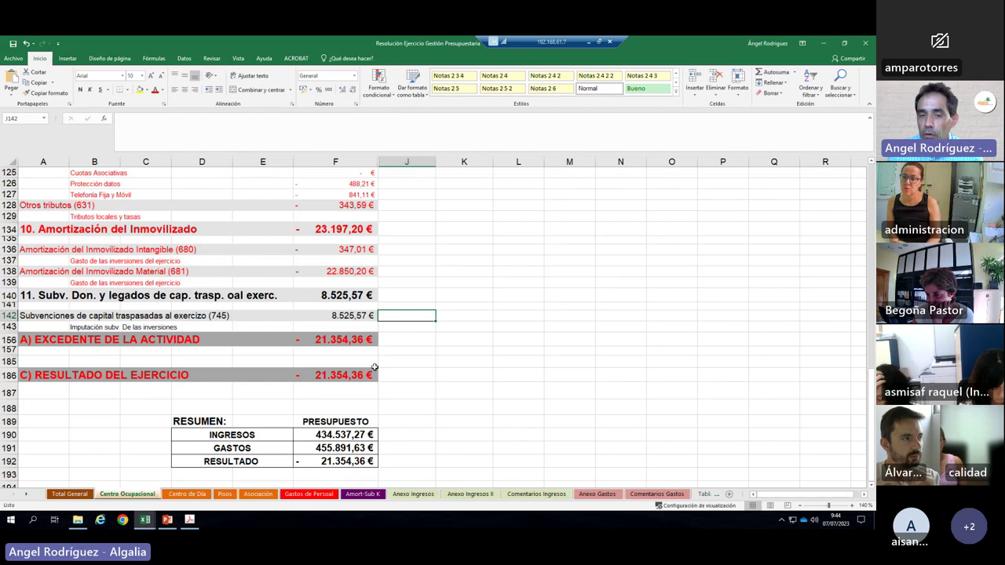
pyautogui.click(66, 494)
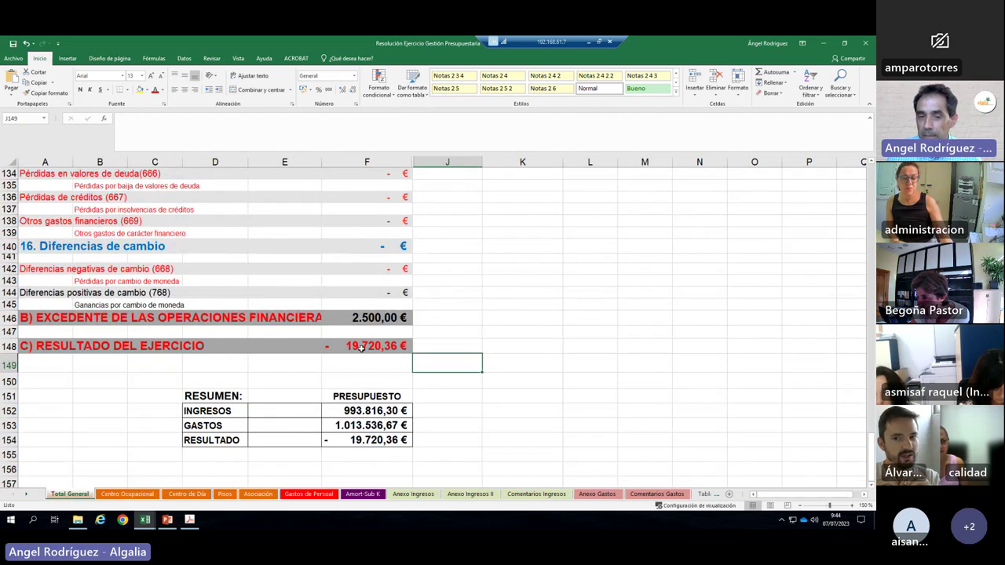
# Step: Review the Centro de Día budget from its income down to C) Resultado del Ejercicio, enlarging the view to 150%
pyautogui.click(187, 494)
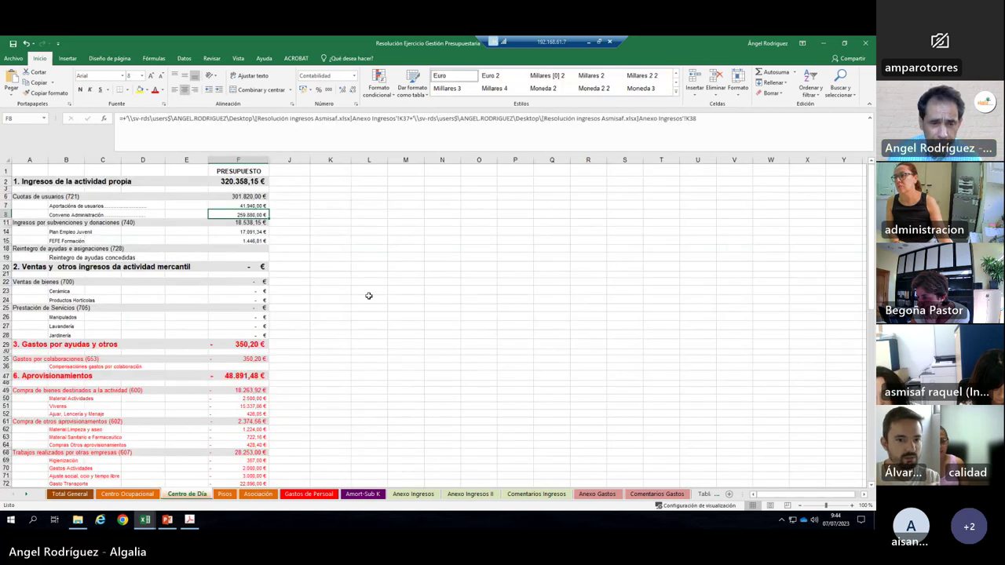
pyautogui.click(854, 507)
pyautogui.scroll(-5, 601, 415)
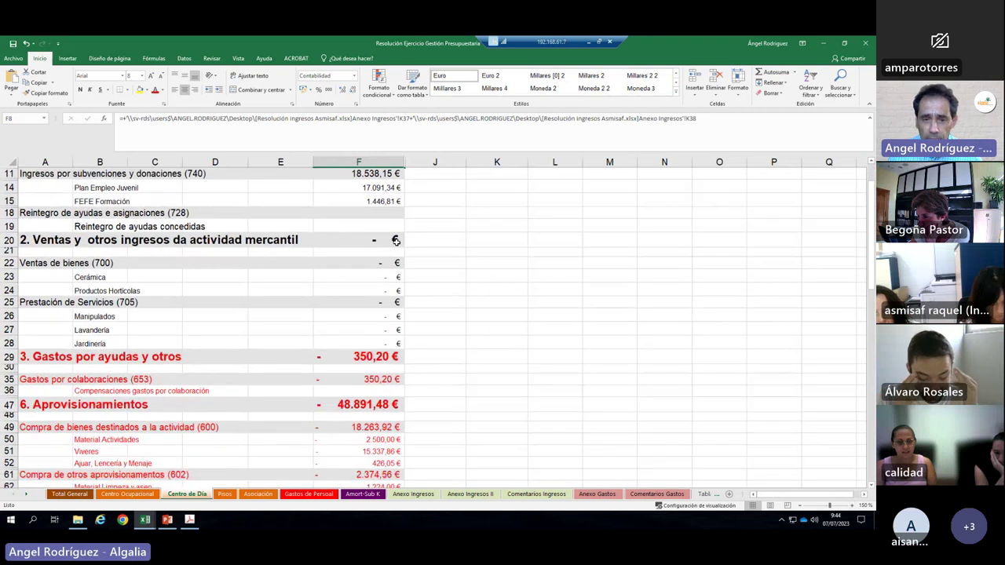
pyautogui.scroll(4, 396, 242)
pyautogui.scroll(-10, 392, 243)
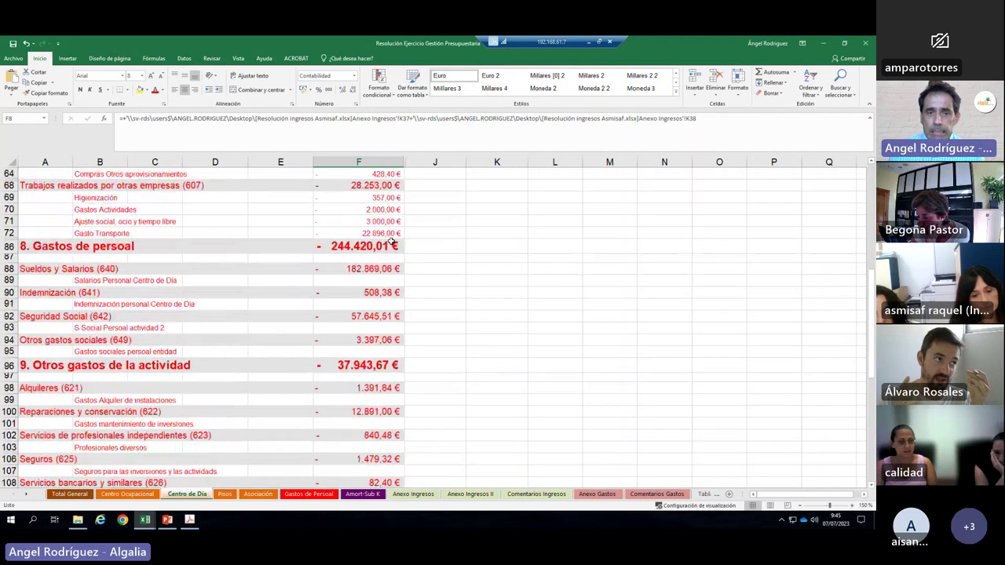
pyautogui.scroll(-8, 390, 242)
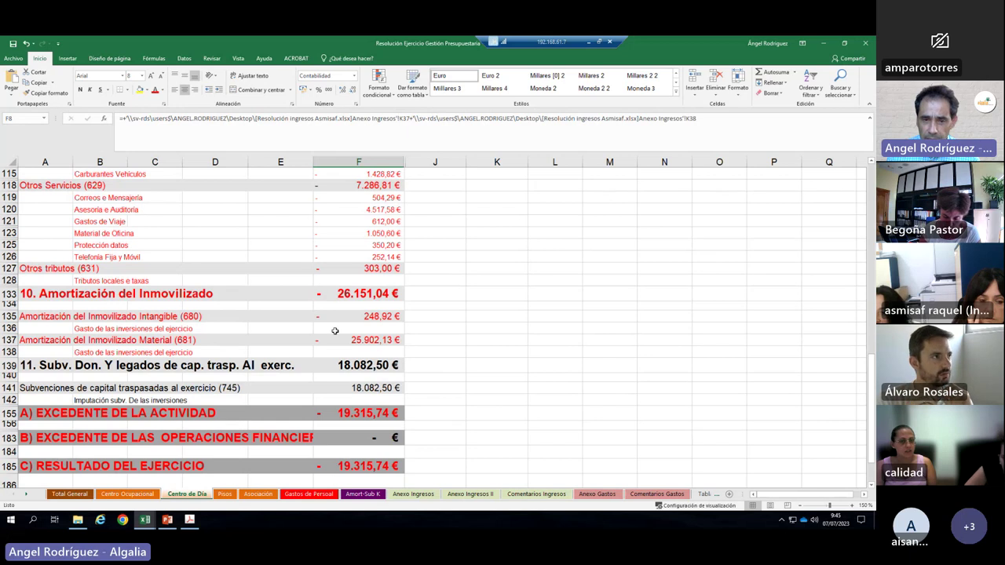
# Step: Compare Centro de Día's 10. Amortización del Inmovilizado with its transferred capital subsidies, and examine the formula of A) Excedente de la Actividad
pyautogui.moveTo(433, 288); pyautogui.dragTo(448, 361)
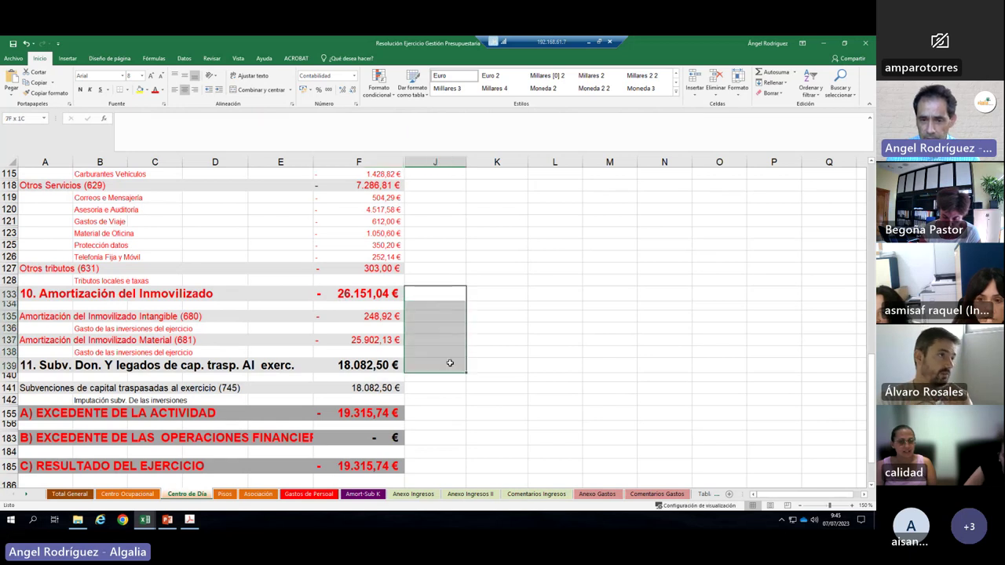
pyautogui.click(439, 290)
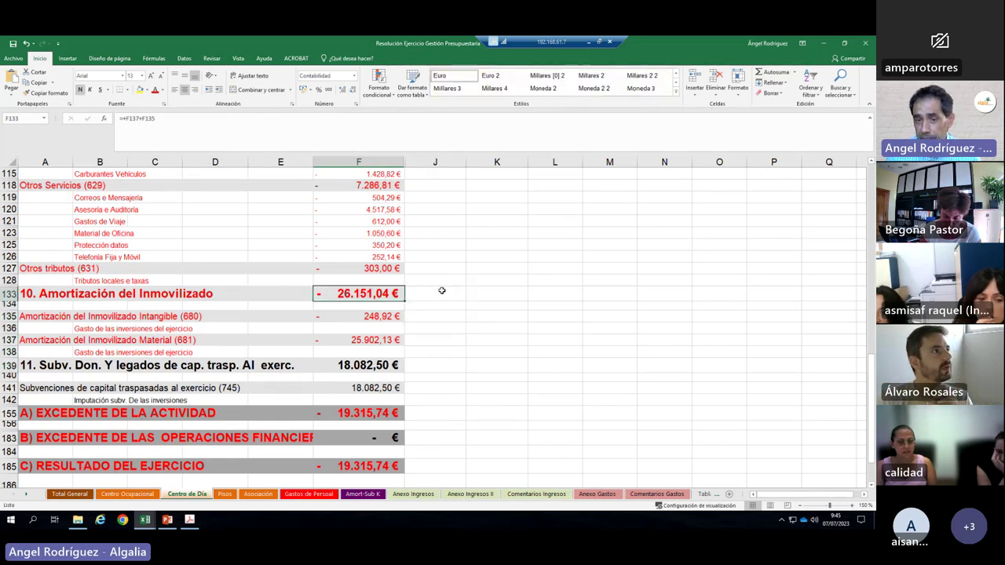
pyautogui.click(348, 293)
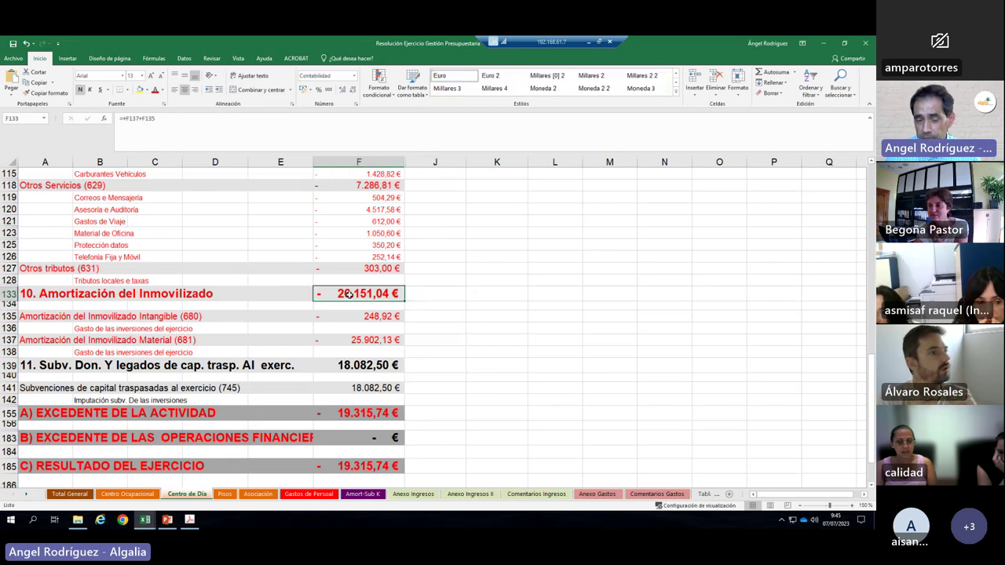
pyautogui.click(382, 366)
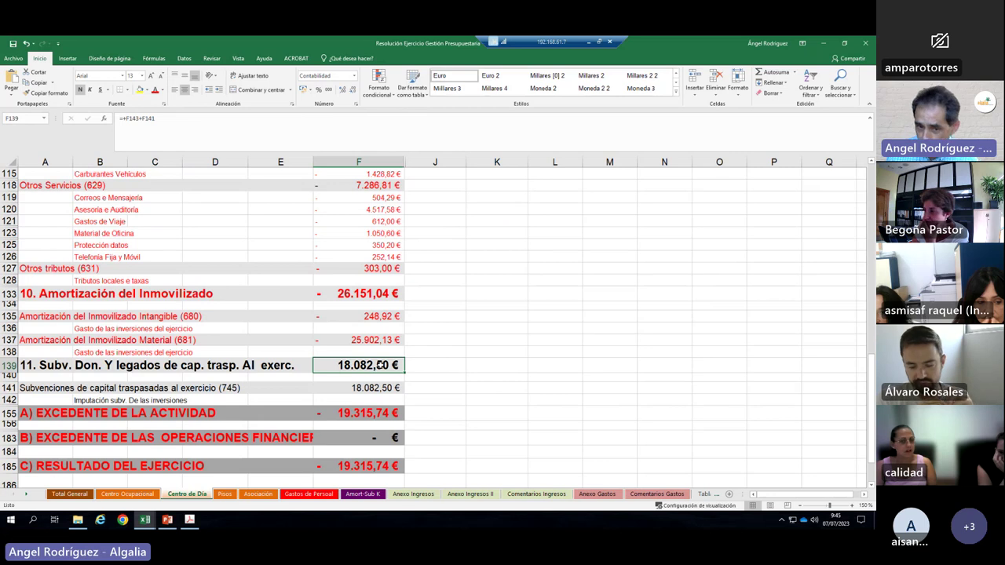
pyautogui.click(449, 294)
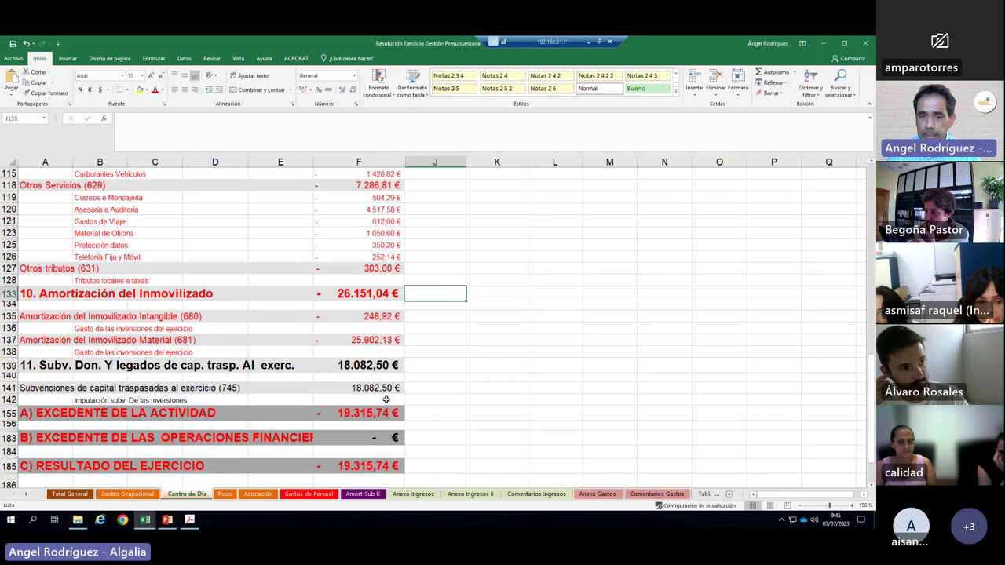
pyautogui.click(364, 416)
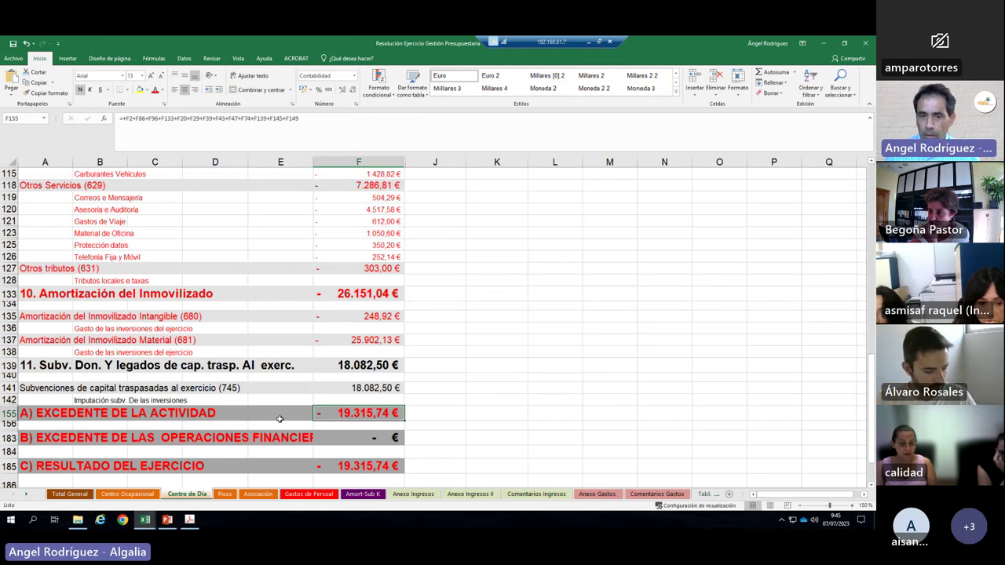
pyautogui.click(474, 384)
pyautogui.click(446, 386)
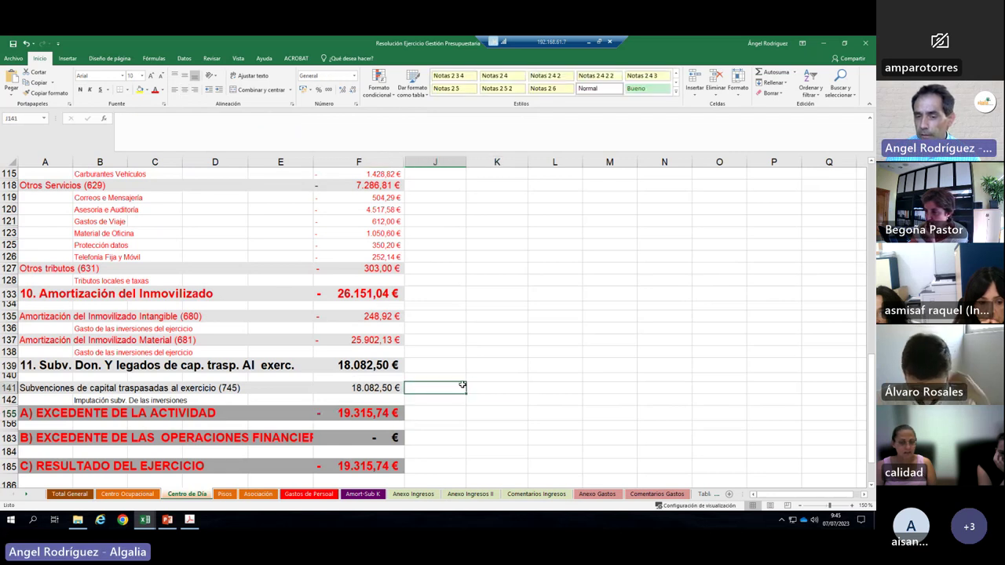
pyautogui.click(486, 389)
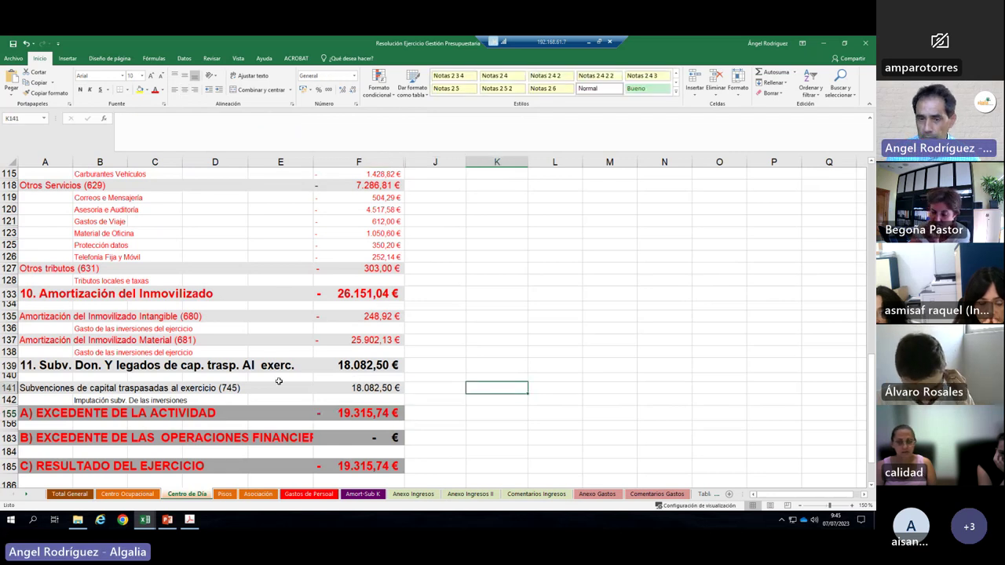
# Step: Examine the Coste Total formula of the yellow-highlighted Monitor Educador row for Centro de Día in the Gastos de Personal sheet
pyautogui.click(305, 496)
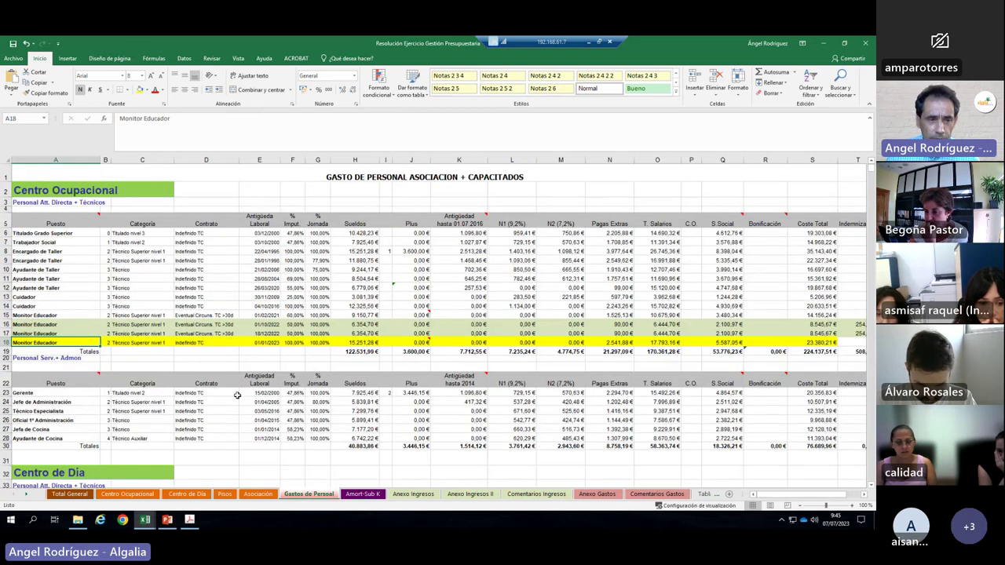
pyautogui.scroll(-7, 237, 395)
pyautogui.scroll(-5, 123, 418)
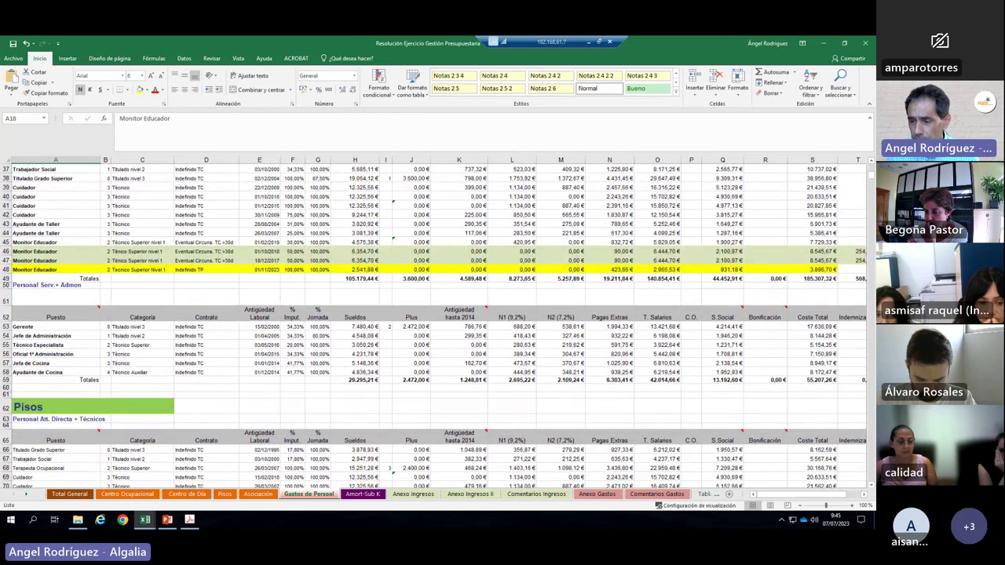
pyautogui.click(864, 496)
pyautogui.click(864, 496)
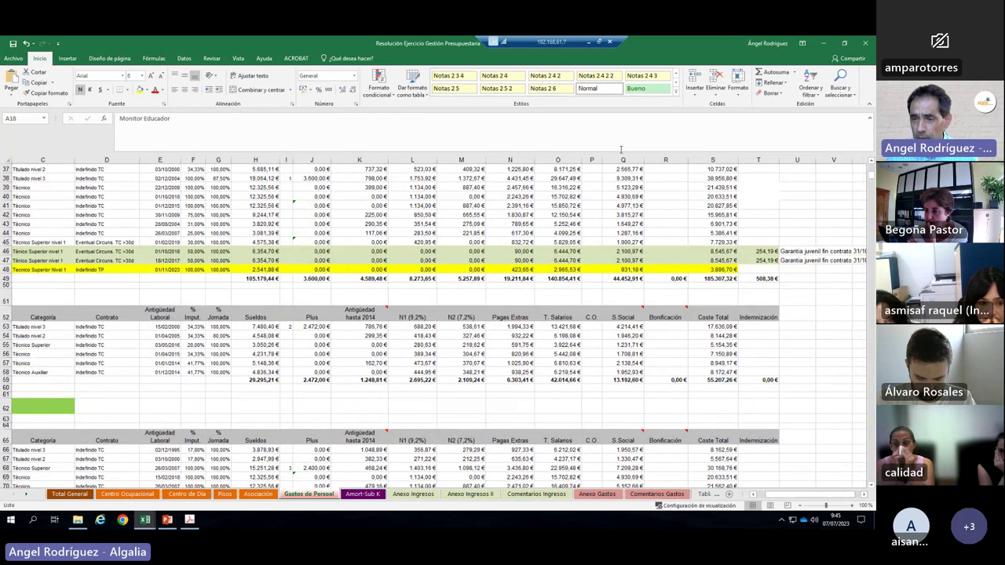
pyautogui.click(709, 272)
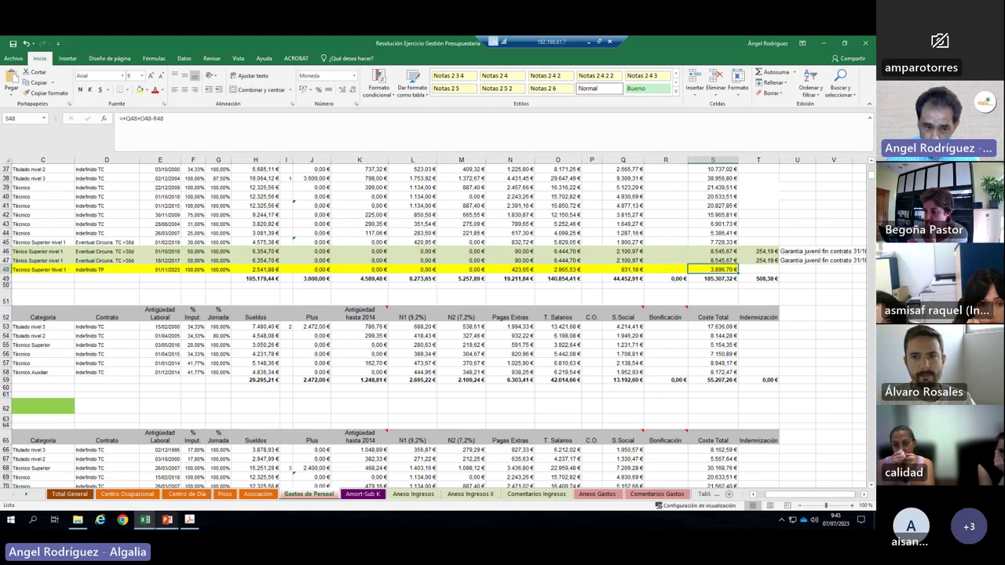
# Step: Recheck Centro de Día's amortisation, transferred capital subsidies and A) Excedente de la Actividad against the operating expenses above them
pyautogui.click(187, 494)
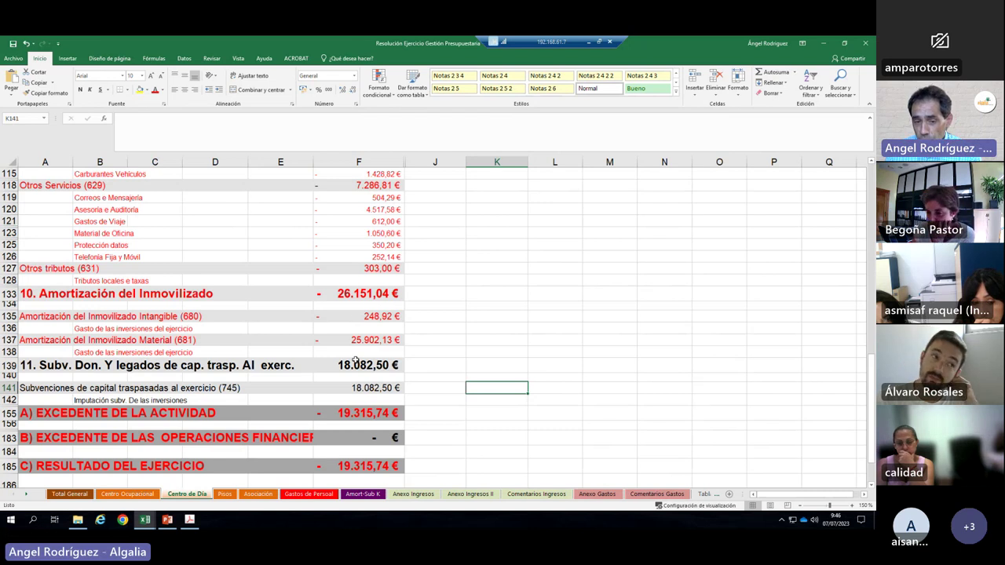
pyautogui.click(501, 304)
pyautogui.click(504, 294)
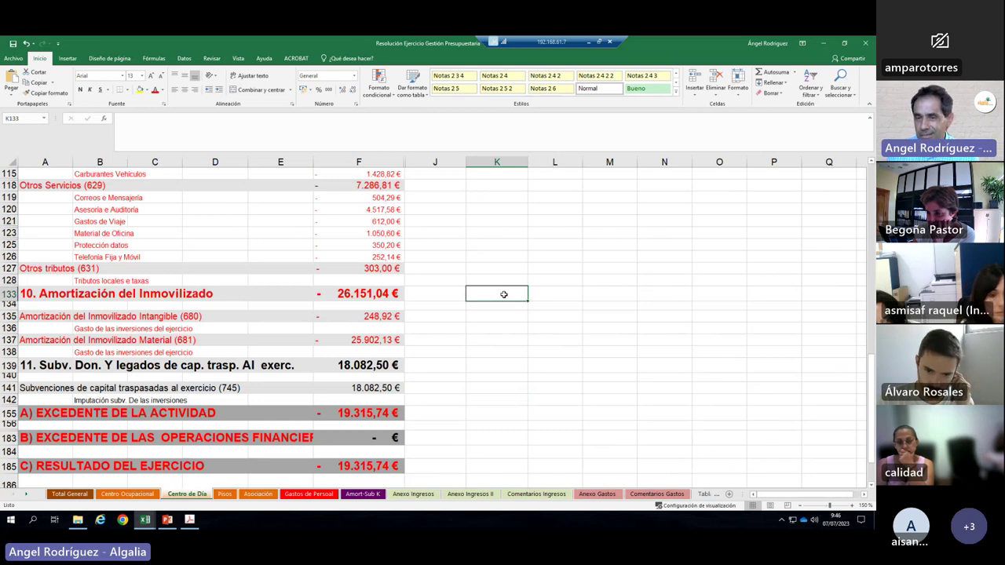
pyautogui.click(484, 415)
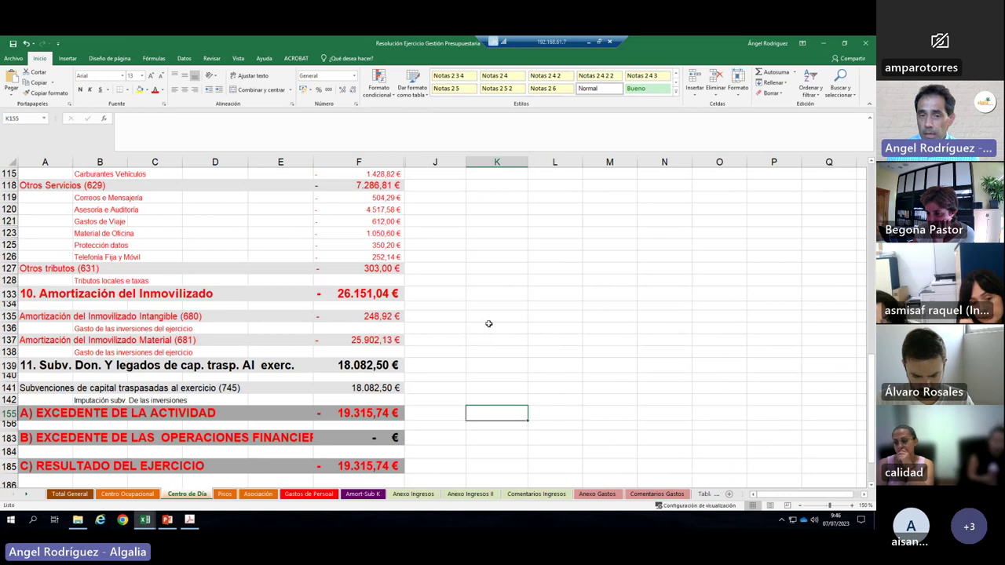
pyautogui.scroll(4, 488, 324)
pyautogui.scroll(-3, 488, 324)
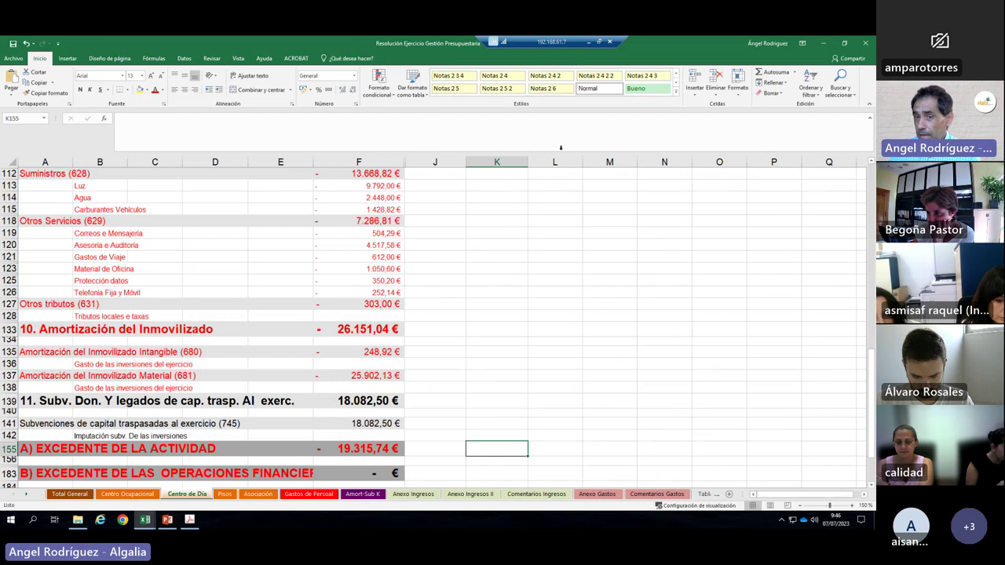
pyautogui.scroll(2, 493, 190)
pyautogui.scroll(-2, 479, 228)
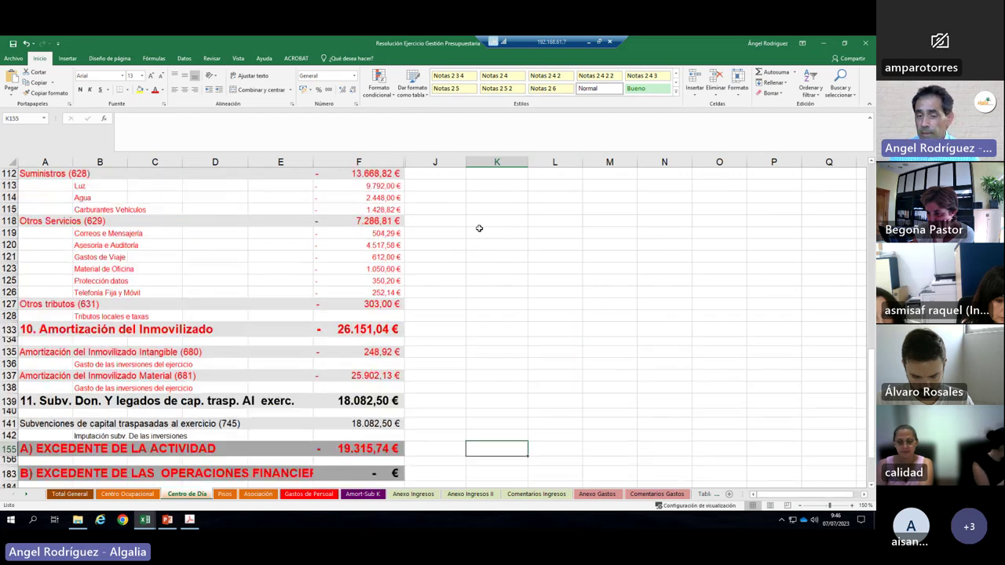
pyautogui.scroll(-1, 479, 228)
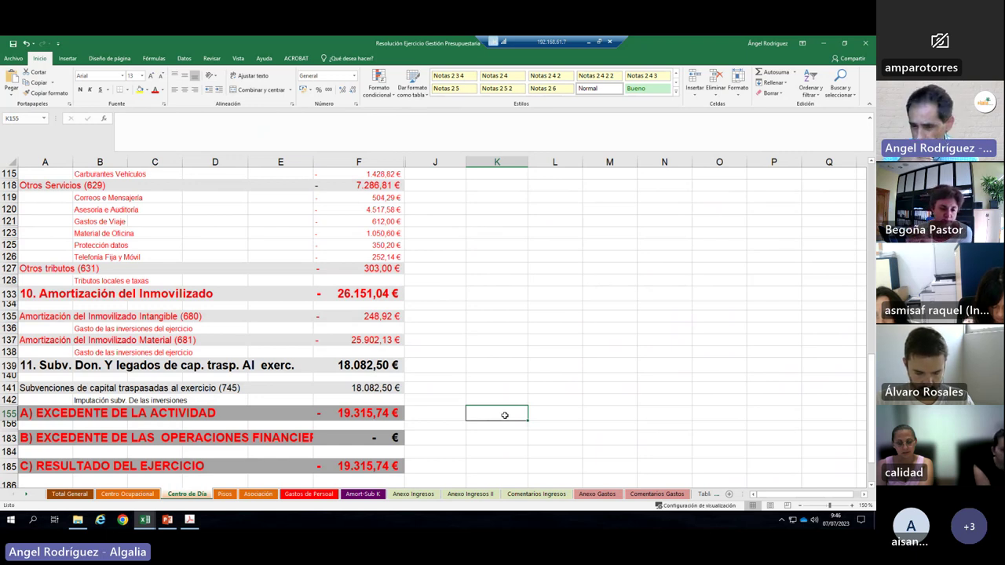
pyautogui.press('Left')
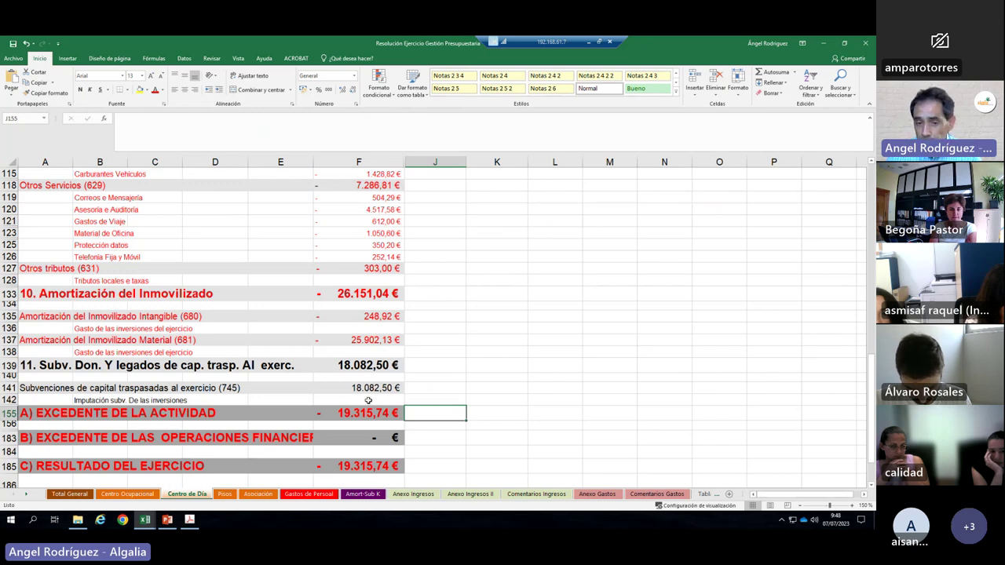
pyautogui.click(487, 409)
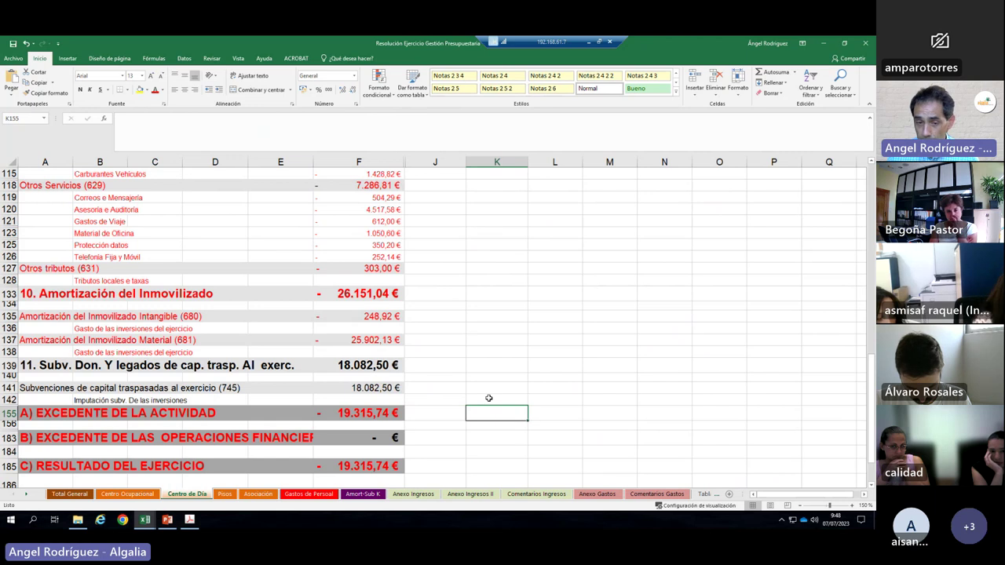
# Step: Review Centro de Día's expense groups from 9. Otros gastos up to 3. Gastos por ayudas, focusing on 8. Gastos de persoal
pyautogui.scroll(6, 438, 357)
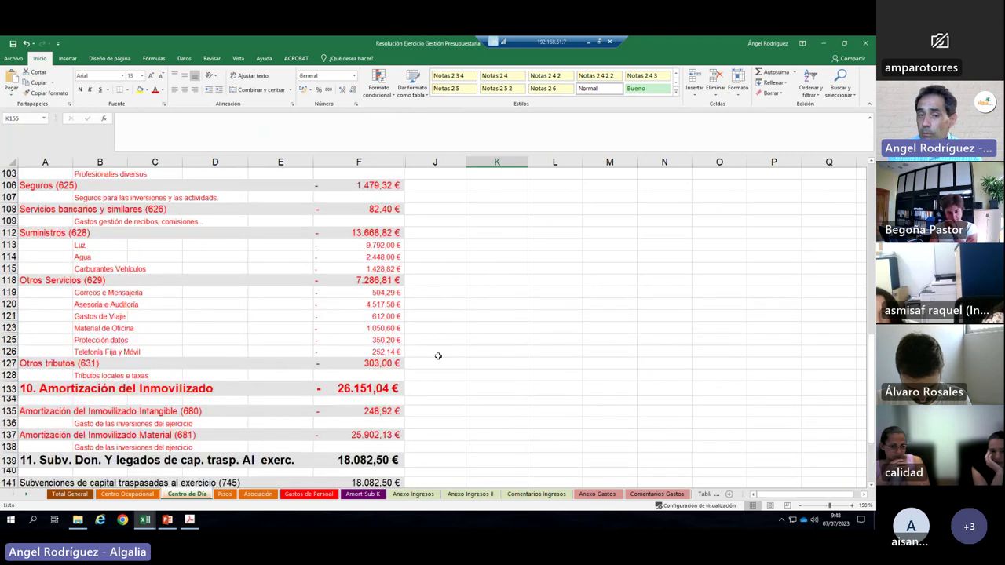
pyautogui.scroll(6, 438, 356)
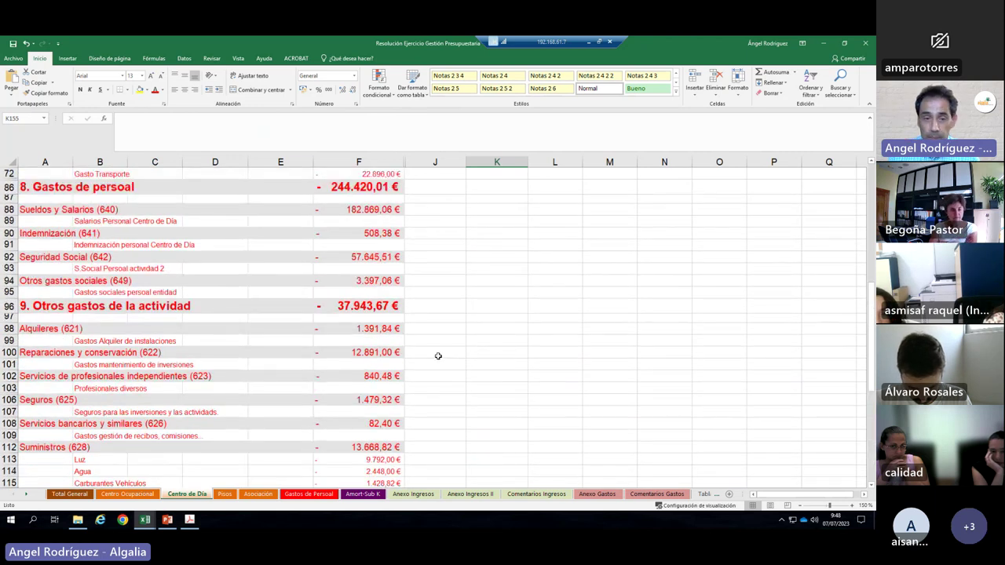
pyautogui.scroll(6, 438, 356)
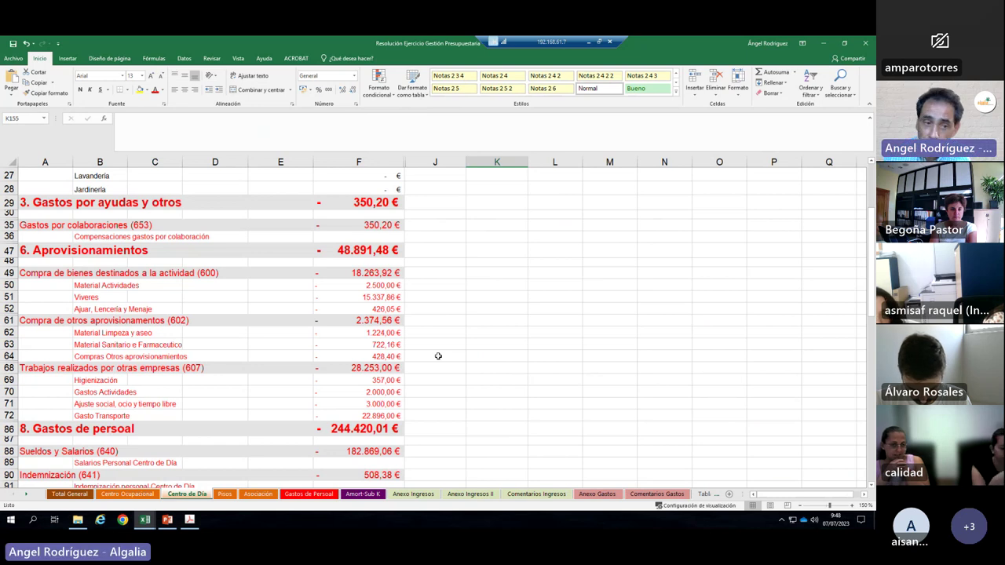
pyautogui.scroll(-6, 438, 356)
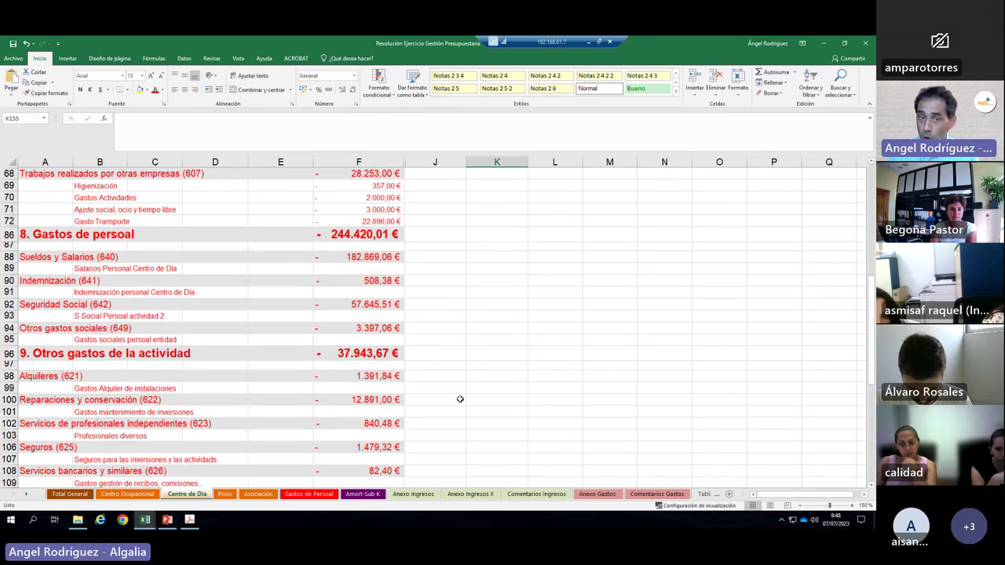
pyautogui.scroll(5, 460, 399)
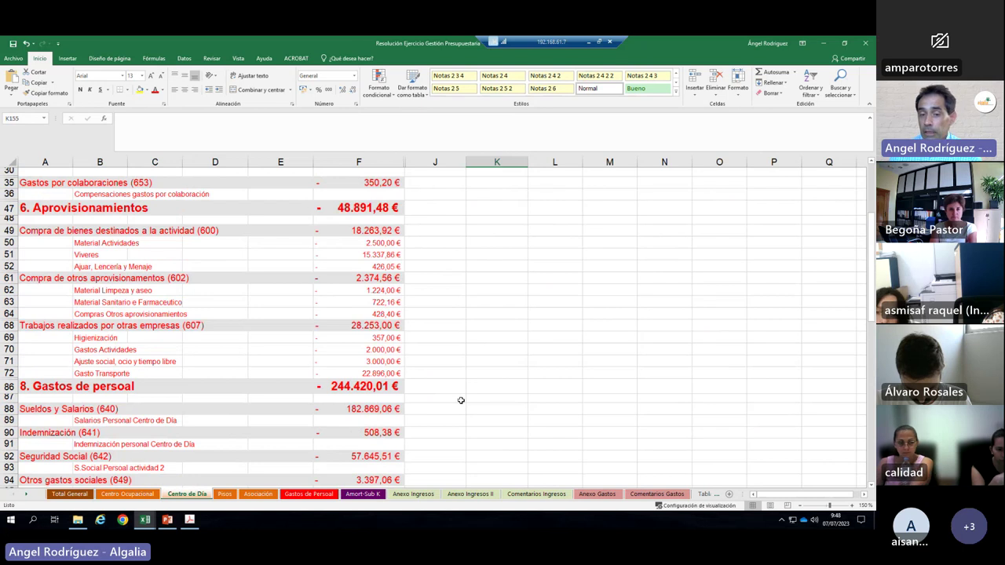
pyautogui.click(459, 386)
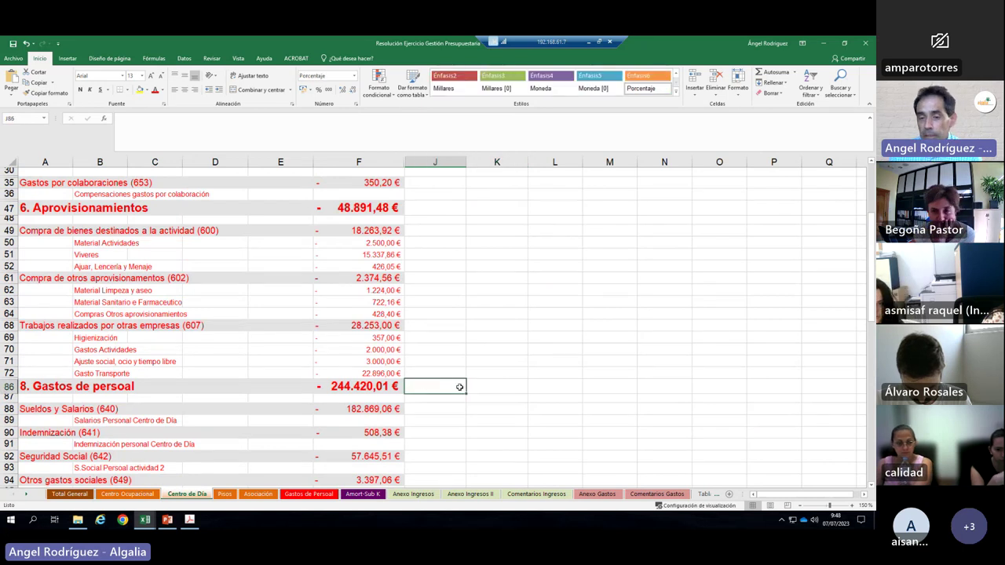
# Step: Review the Pisos budget from its result up to 1. Ingresos de la actividad propia, including the expense groups down to amortisation
pyautogui.click(498, 386)
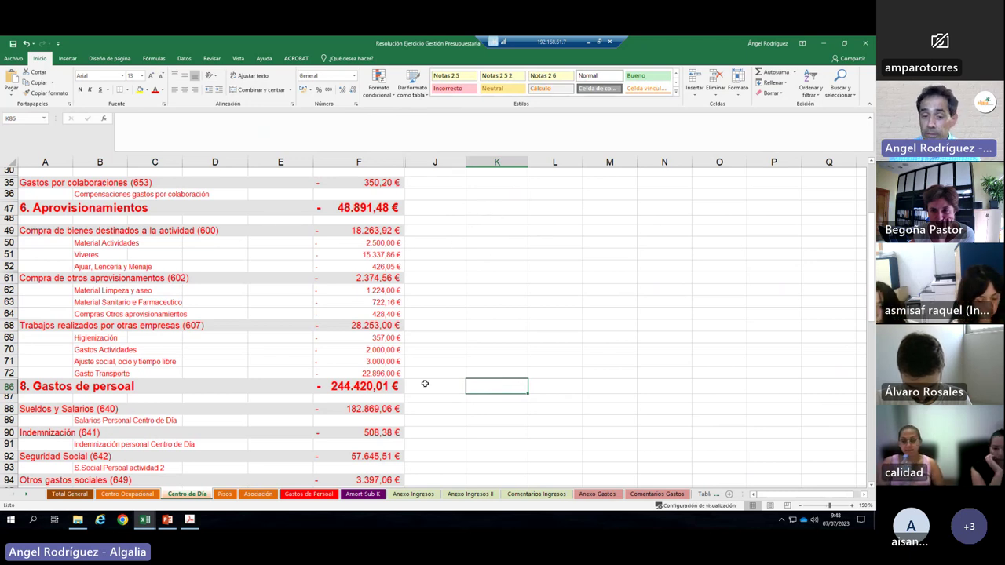
pyautogui.click(226, 494)
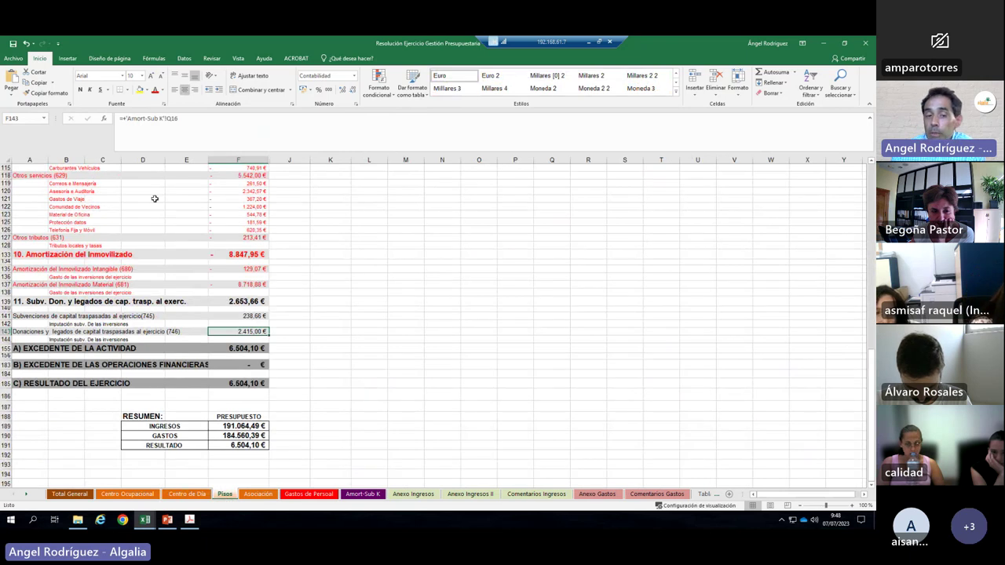
pyautogui.scroll(2, 157, 204)
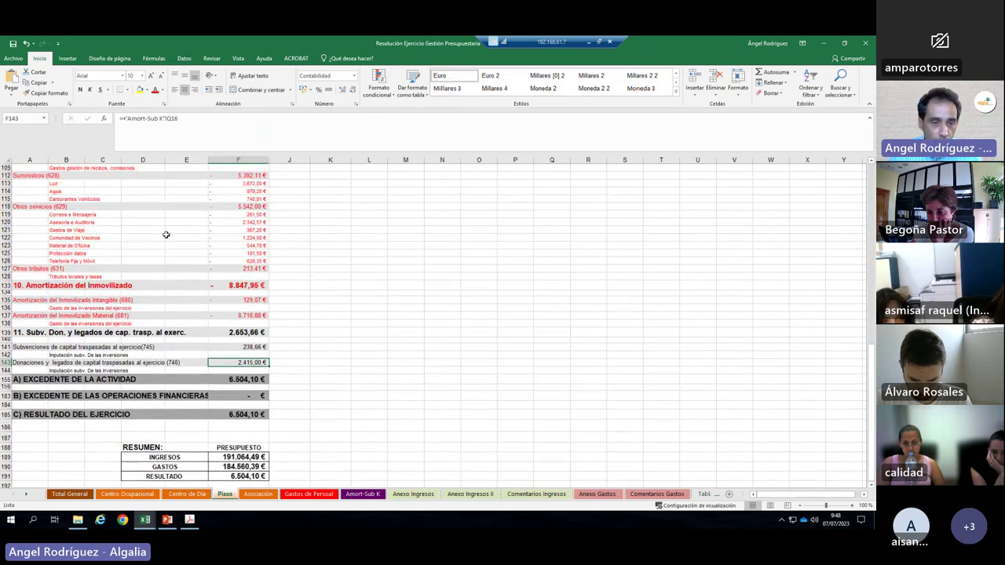
pyautogui.scroll(8, 165, 235)
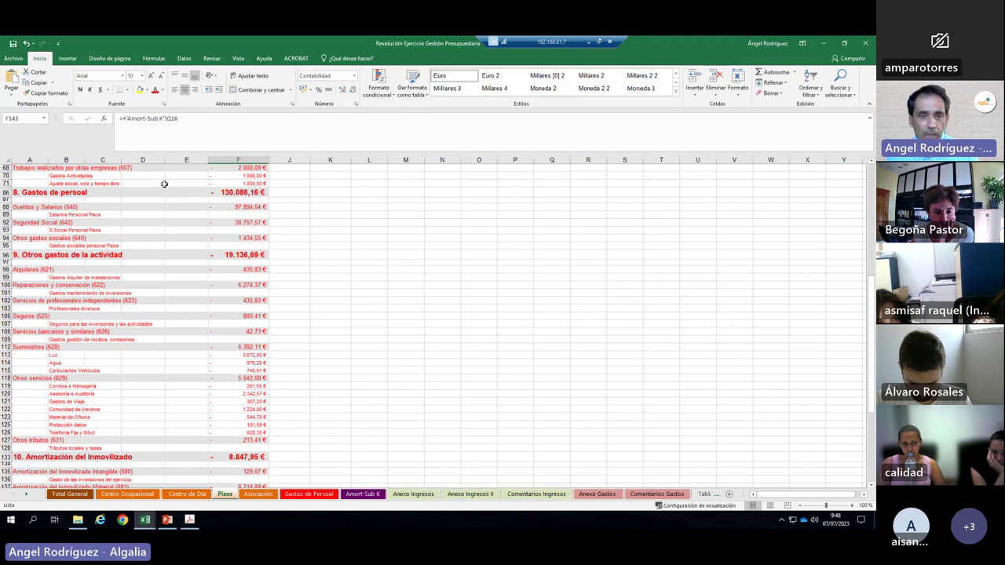
pyautogui.scroll(3, 168, 196)
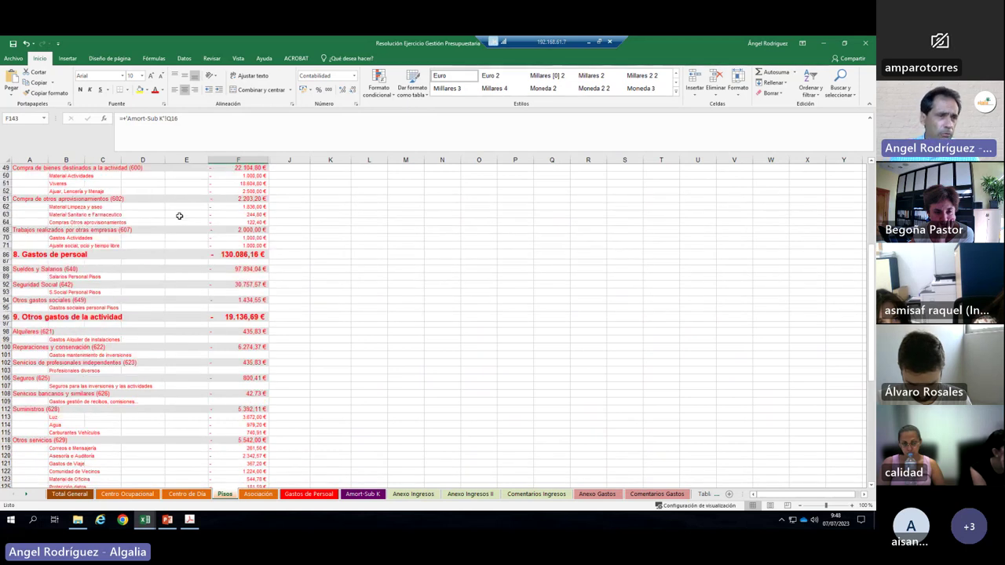
pyautogui.scroll(8, 180, 235)
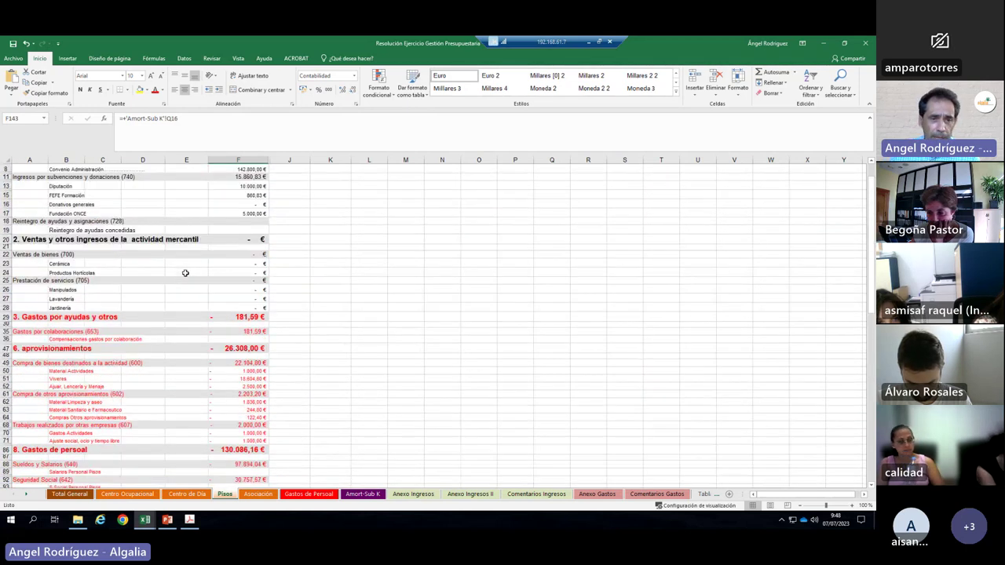
pyautogui.scroll(3, 186, 273)
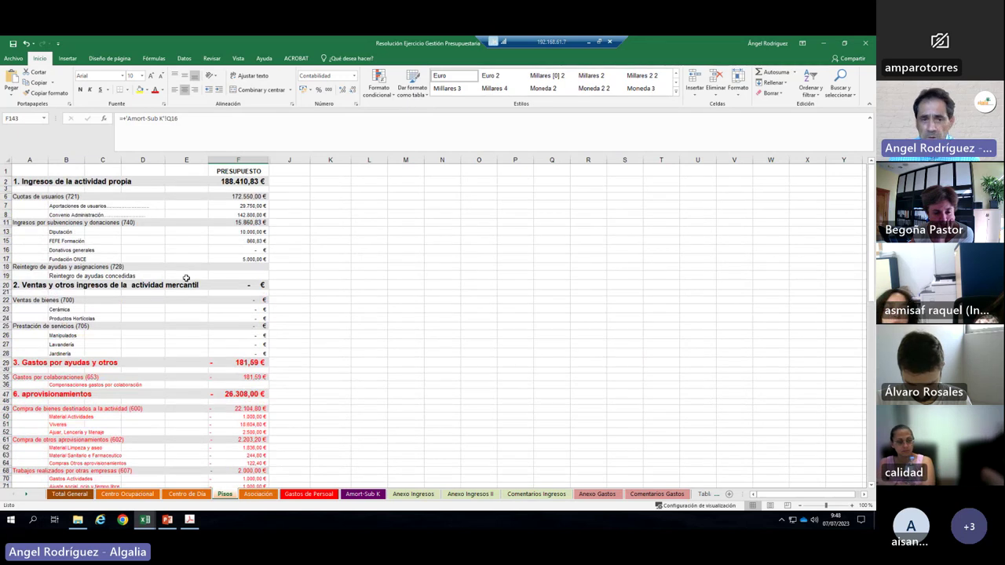
pyautogui.scroll(-2, 186, 278)
pyautogui.scroll(1, 187, 277)
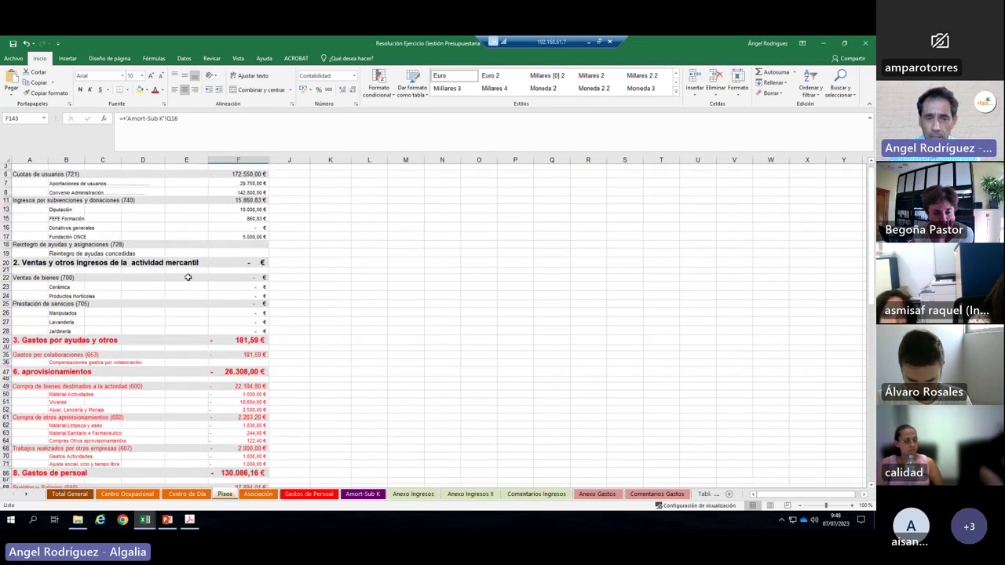
pyautogui.scroll(-4, 188, 277)
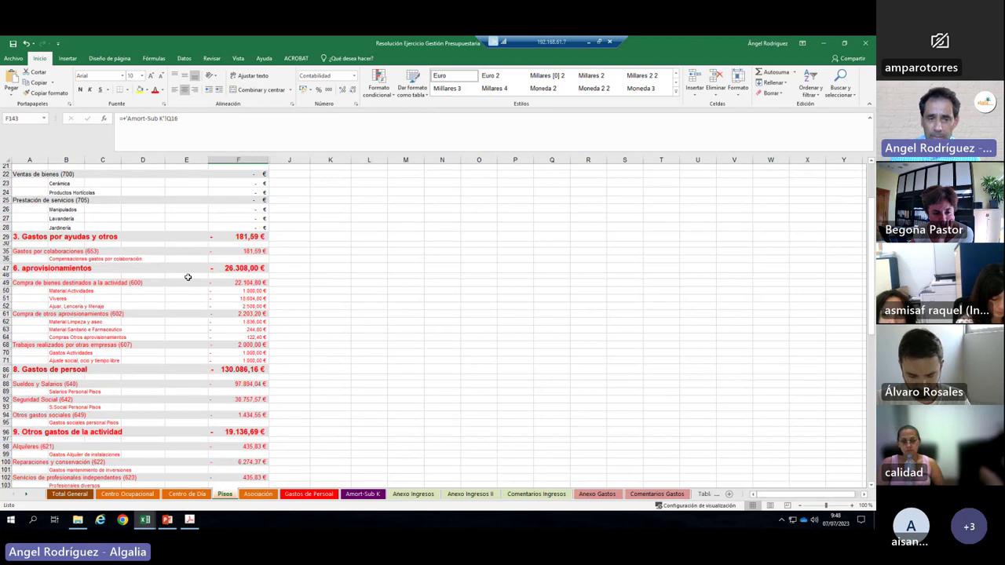
pyautogui.scroll(-10, 188, 277)
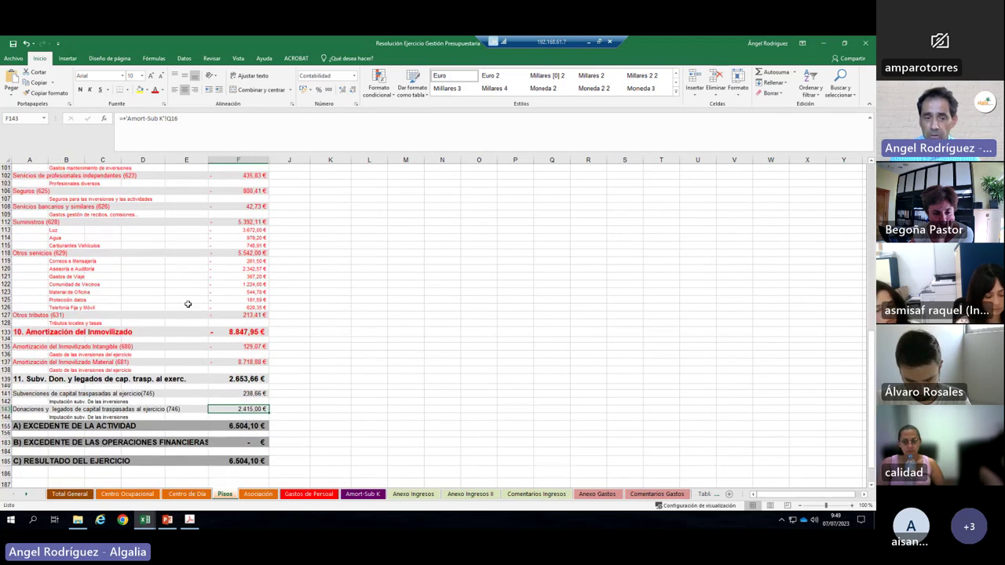
# Step: Compare Pisos' 10. Amortización del Inmovilizado with its transferred capital subsidies, and examine the formula of A) Excedente de la Actividad
pyautogui.click(244, 331)
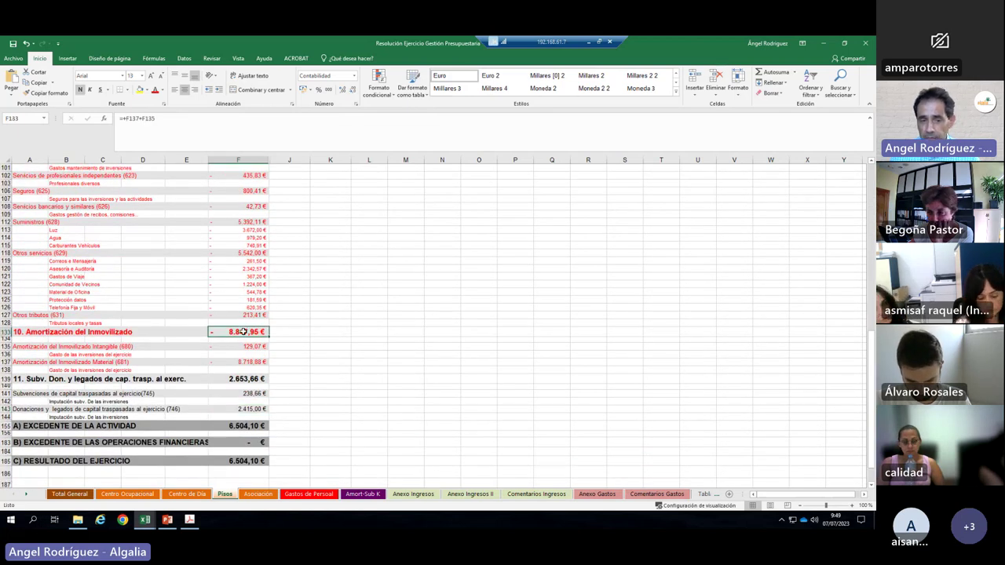
pyautogui.click(252, 381)
pyautogui.click(247, 331)
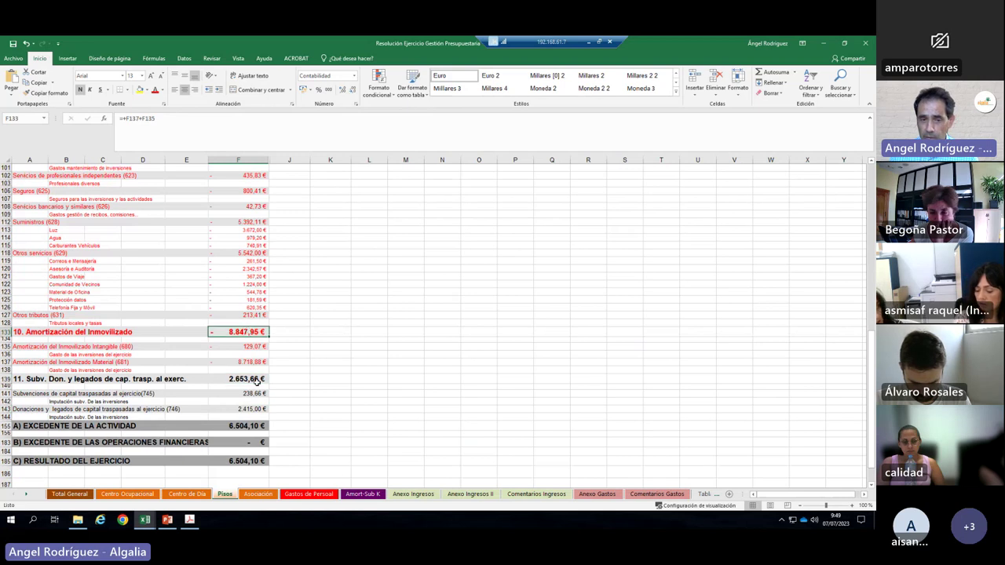
pyautogui.click(256, 383)
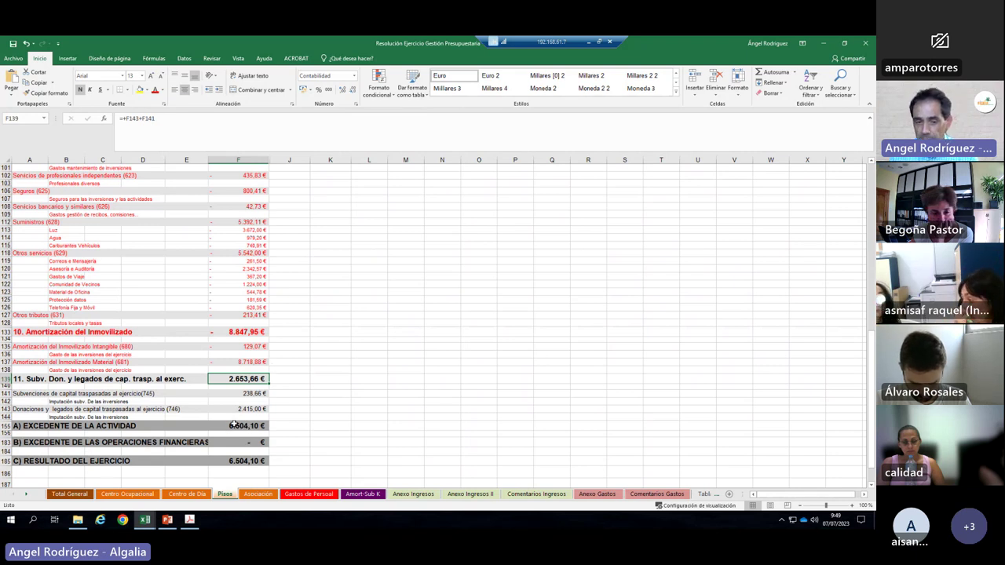
pyautogui.click(288, 424)
pyautogui.click(251, 425)
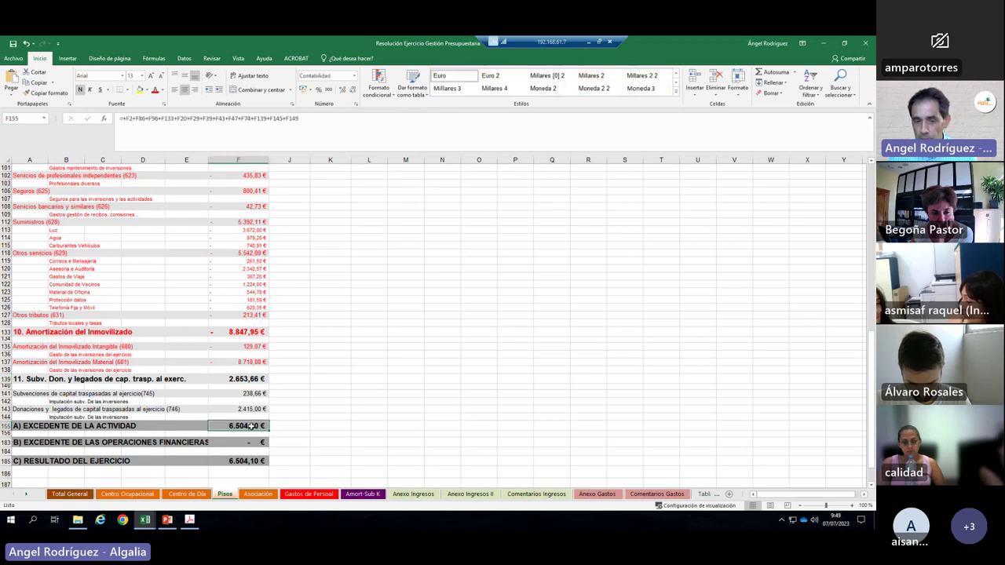
pyautogui.click(285, 425)
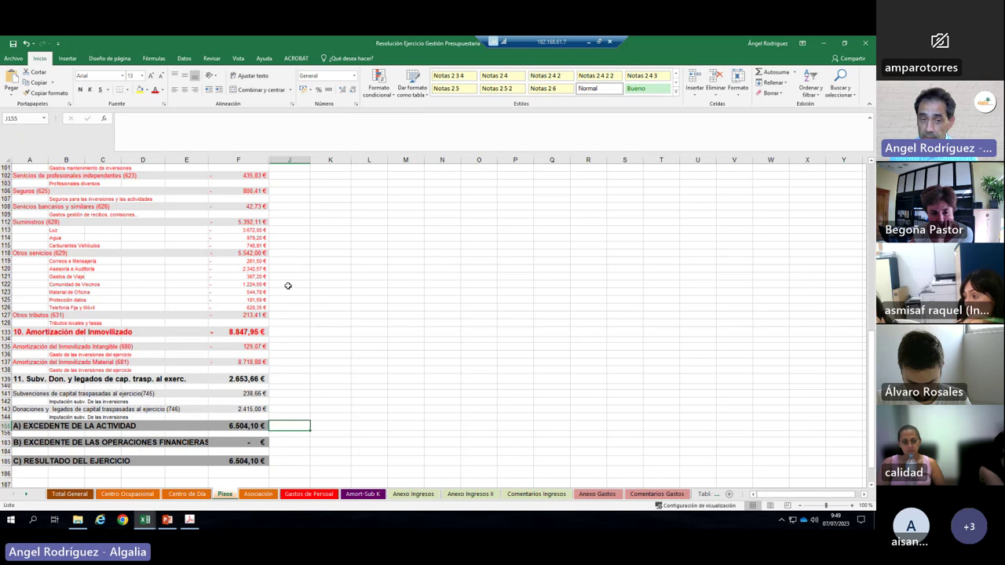
pyautogui.click(289, 260)
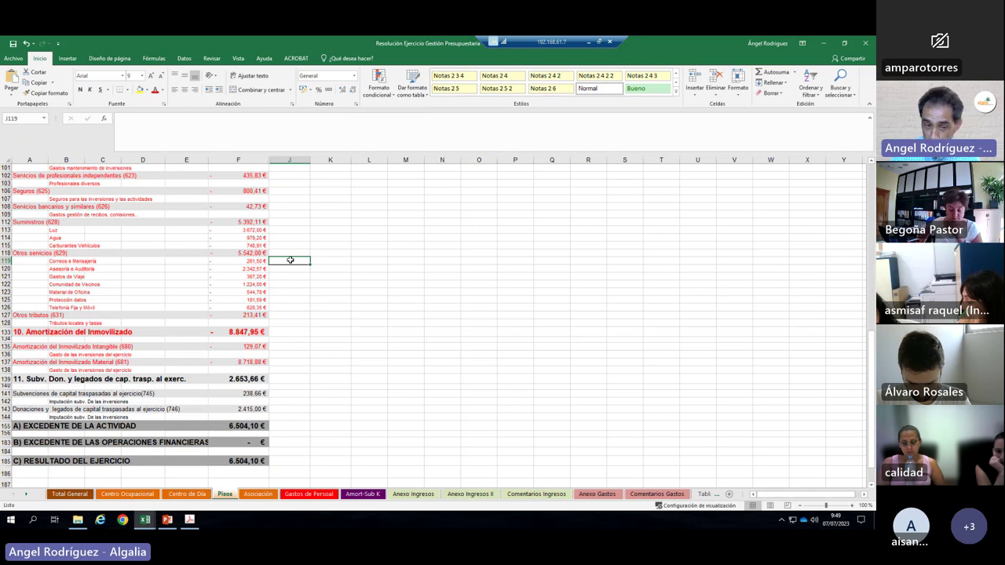
# Step: Recheck Centro de Día's C) Resultado del Ejercicio and its Resumen table of income, expenses and result
pyautogui.click(189, 494)
pyautogui.scroll(-15, 239, 377)
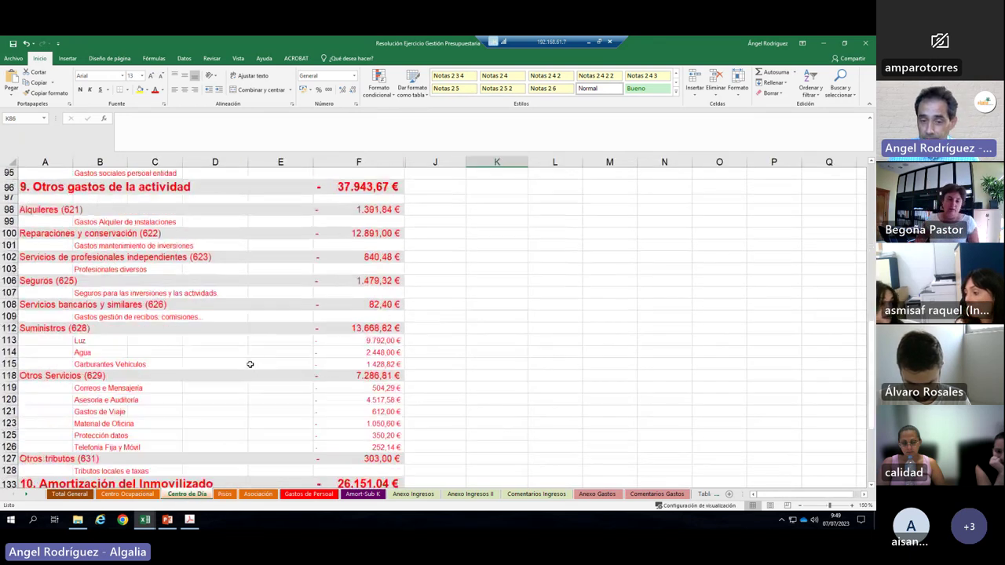
pyautogui.scroll(-8, 249, 364)
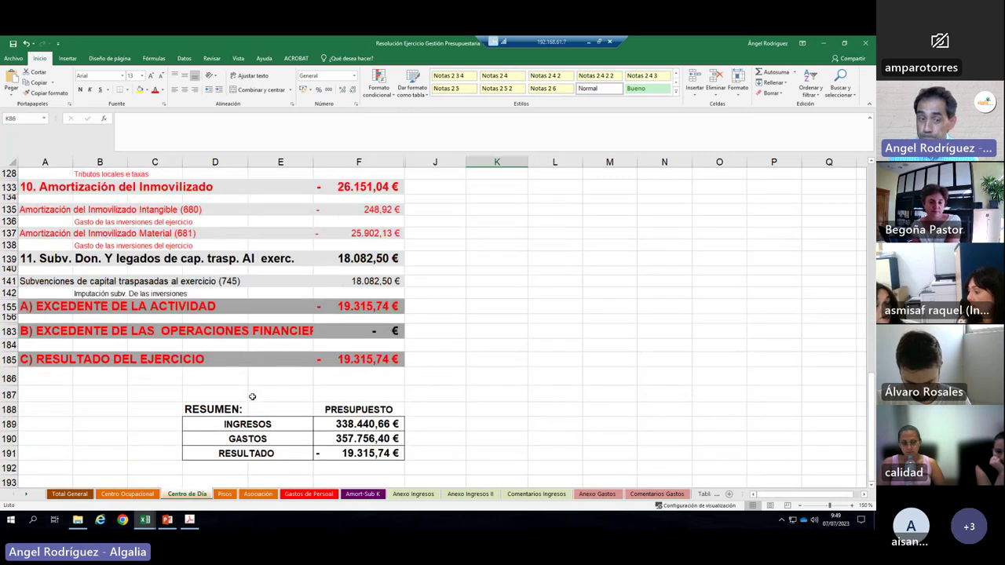
# Step: Enlarge the Pisos sheet to 170% zoom, showing the rows from Otros servicios (629) to A) Excedente de la Actividad
pyautogui.click(224, 495)
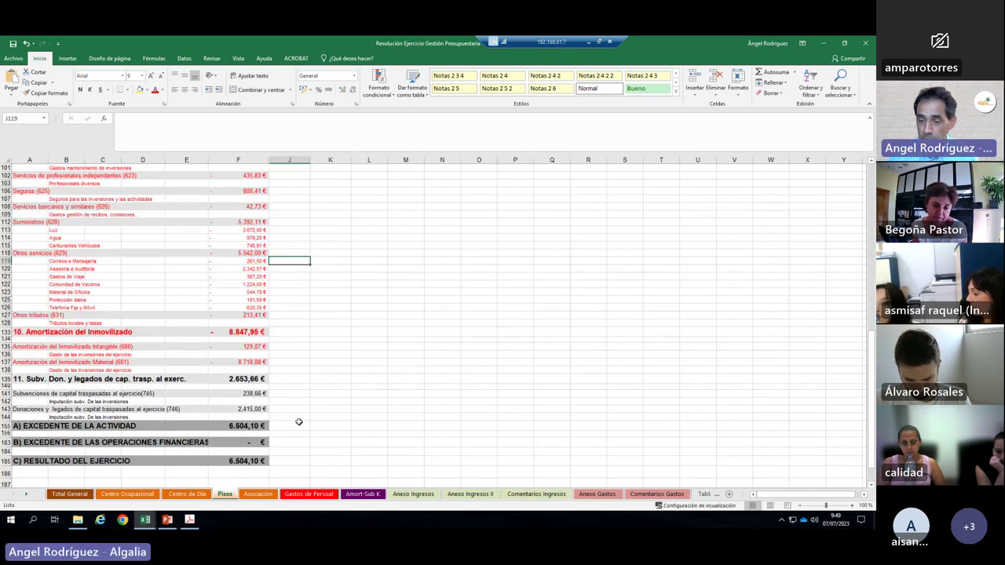
pyautogui.click(851, 507)
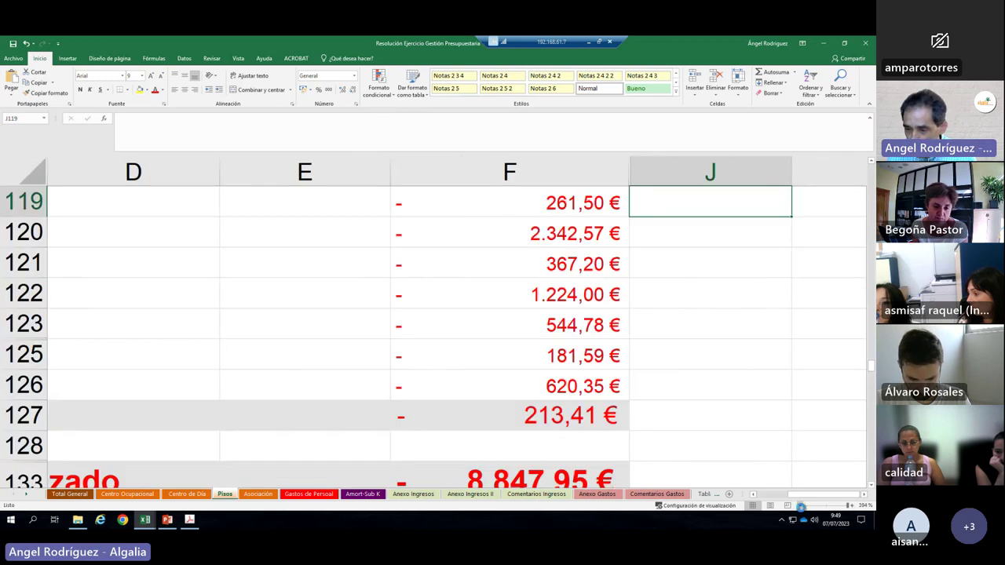
pyautogui.click(800, 507)
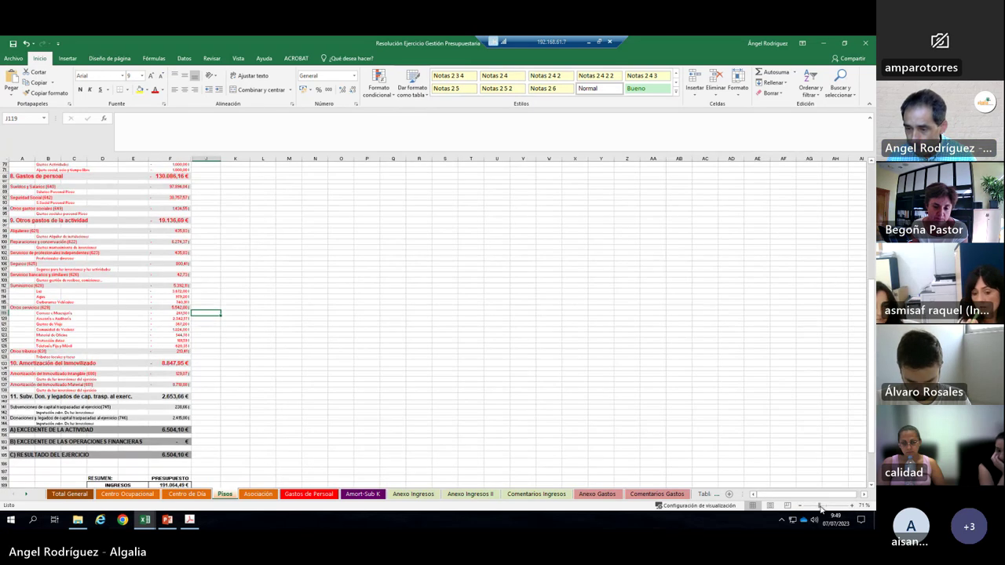
pyautogui.moveTo(821, 507); pyautogui.dragTo(831, 507)
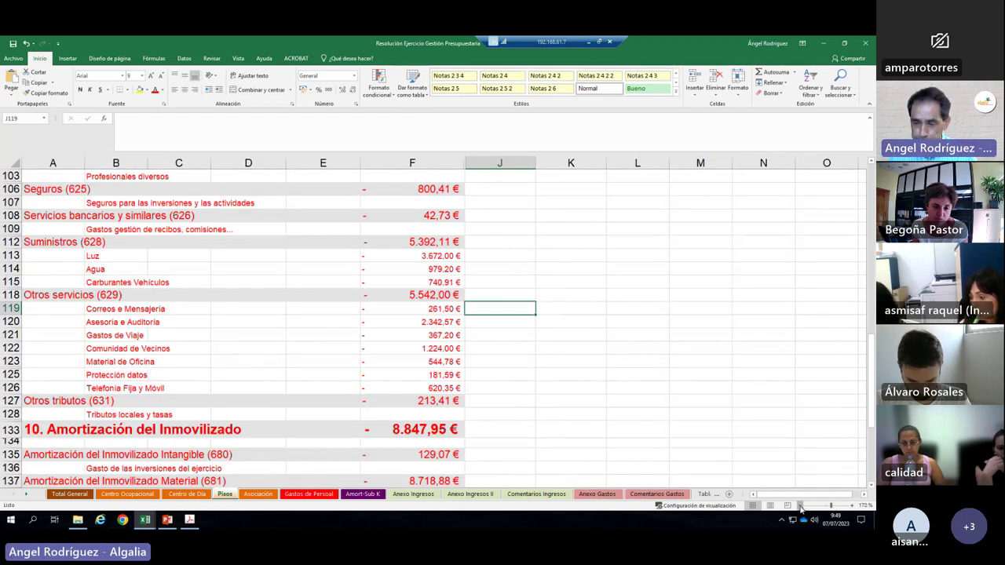
pyautogui.click(801, 507)
pyautogui.click(592, 256)
pyautogui.scroll(-20, 306, 280)
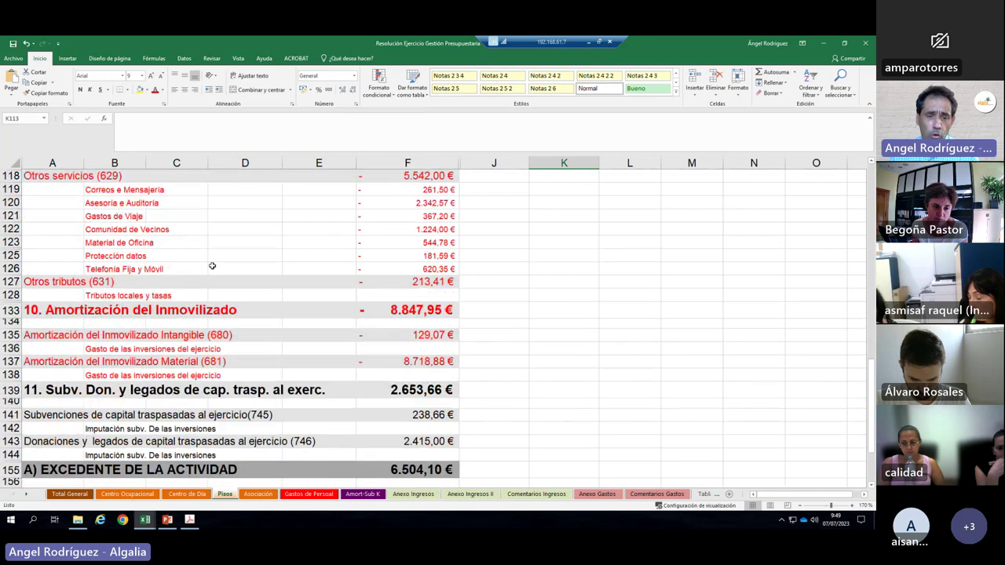
# Step: Review the Asociación budget from income to result, and examine the formula of Ingresos de créditos (762)
pyautogui.click(257, 494)
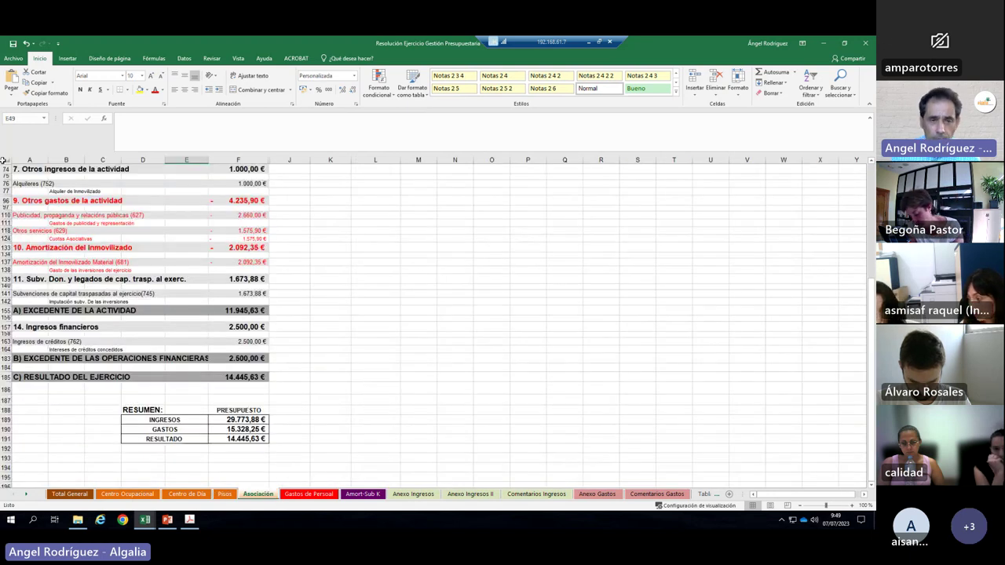
pyautogui.scroll(6, 270, 233)
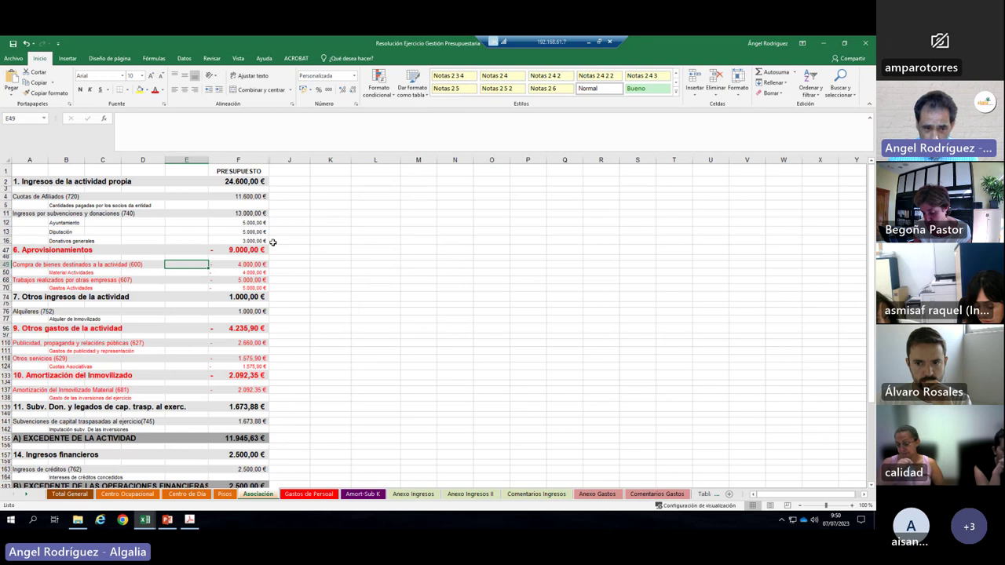
pyautogui.scroll(-3, 73, 343)
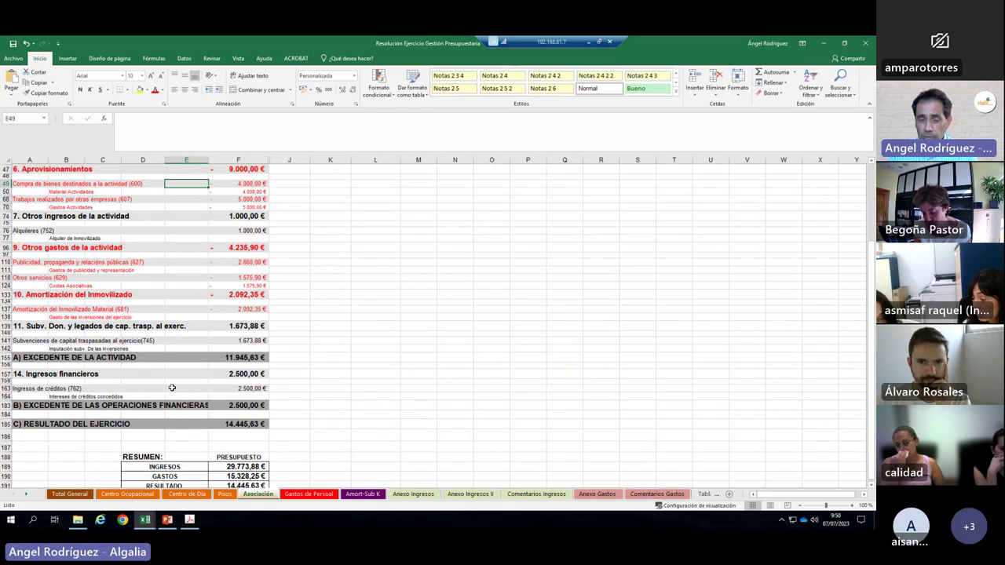
pyautogui.click(287, 389)
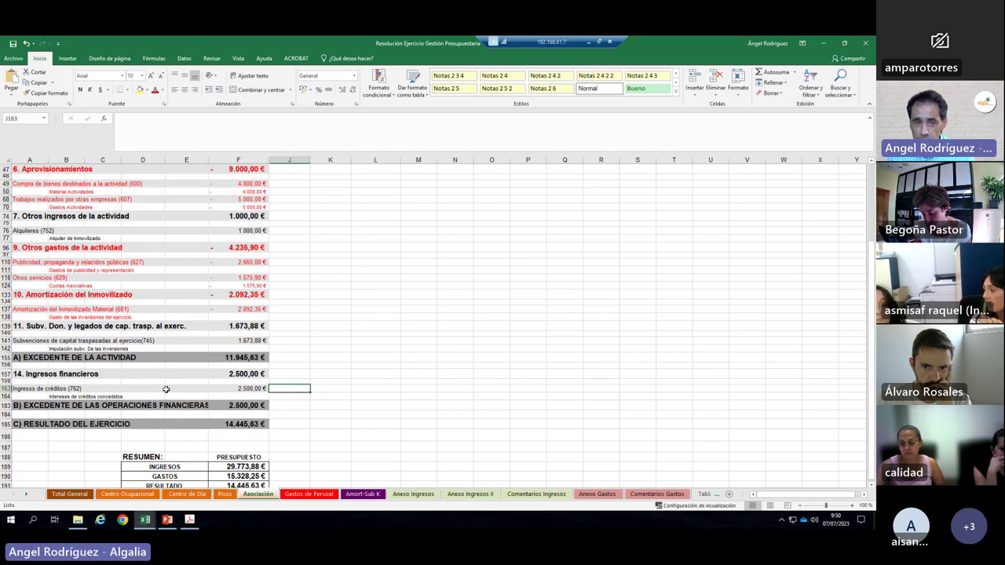
pyautogui.click(264, 389)
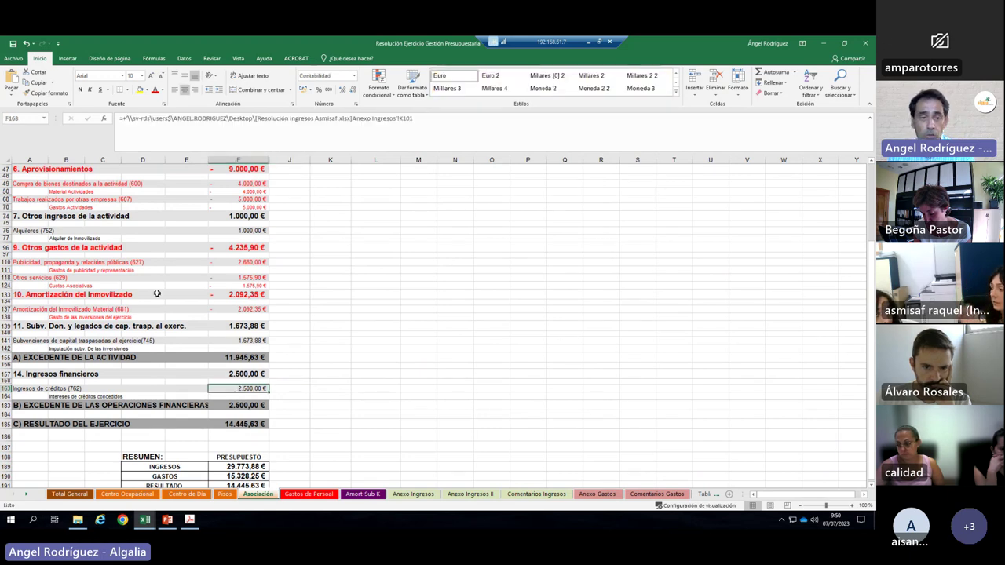
# Step: Examine the formulas of Alquileres (752) and Cuotas de Afiliados (720) in the Asociación budget
pyautogui.scroll(3, 197, 336)
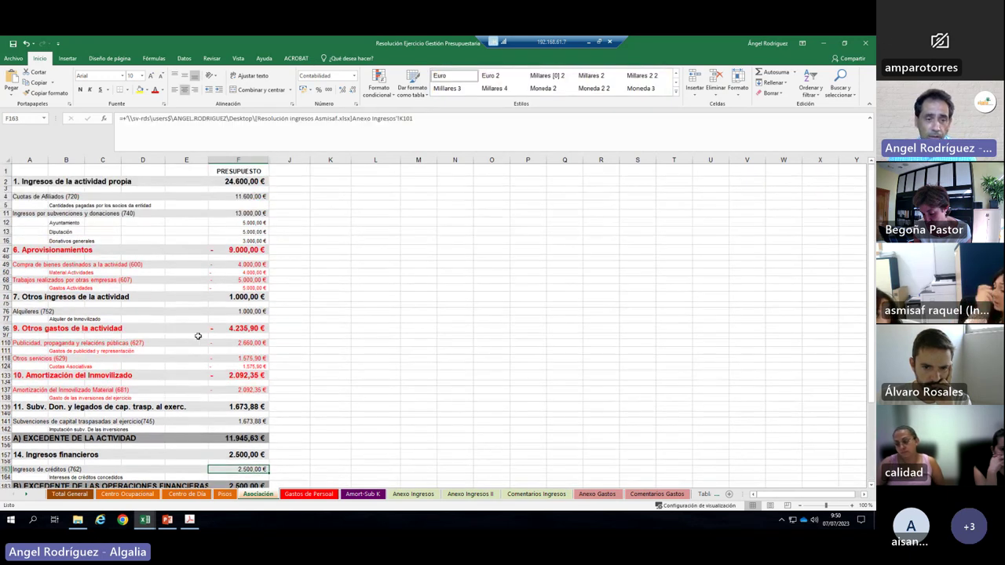
pyautogui.click(234, 311)
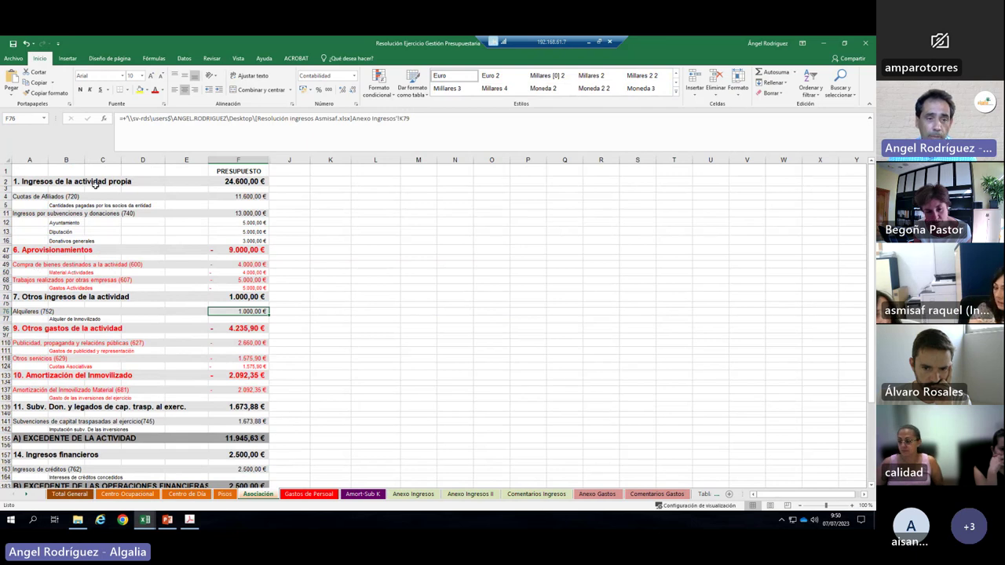
pyautogui.click(235, 196)
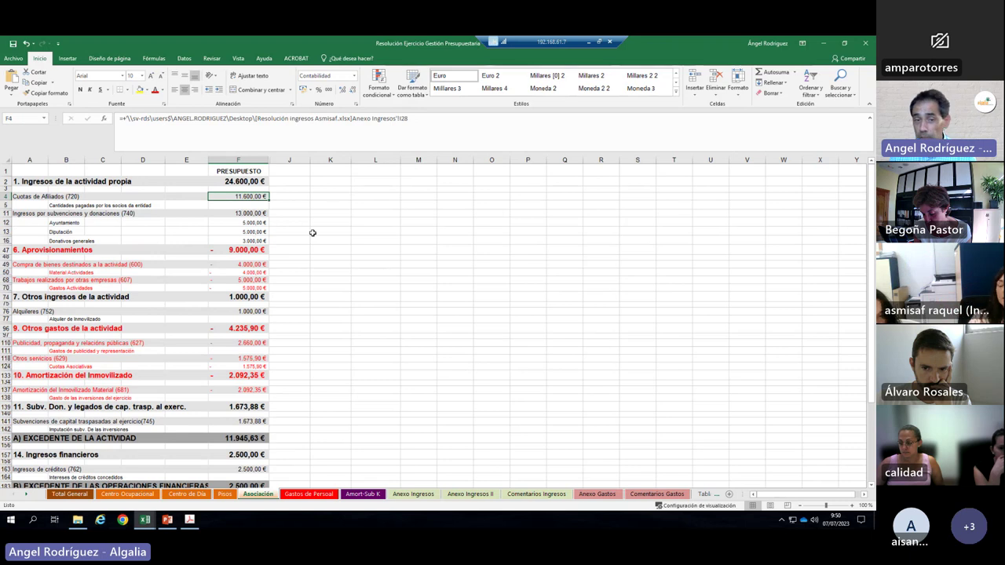
pyautogui.click(332, 181)
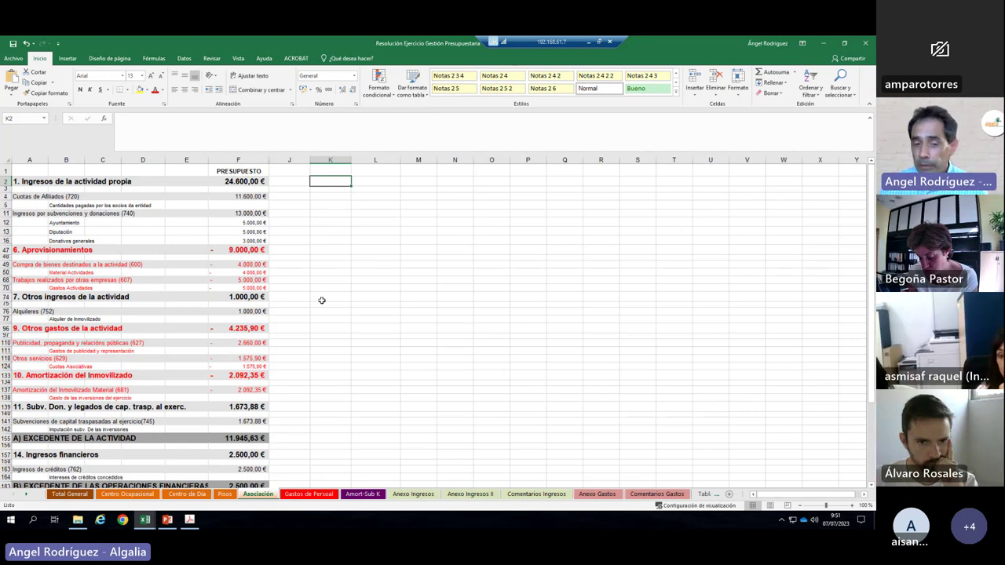
pyautogui.click(303, 326)
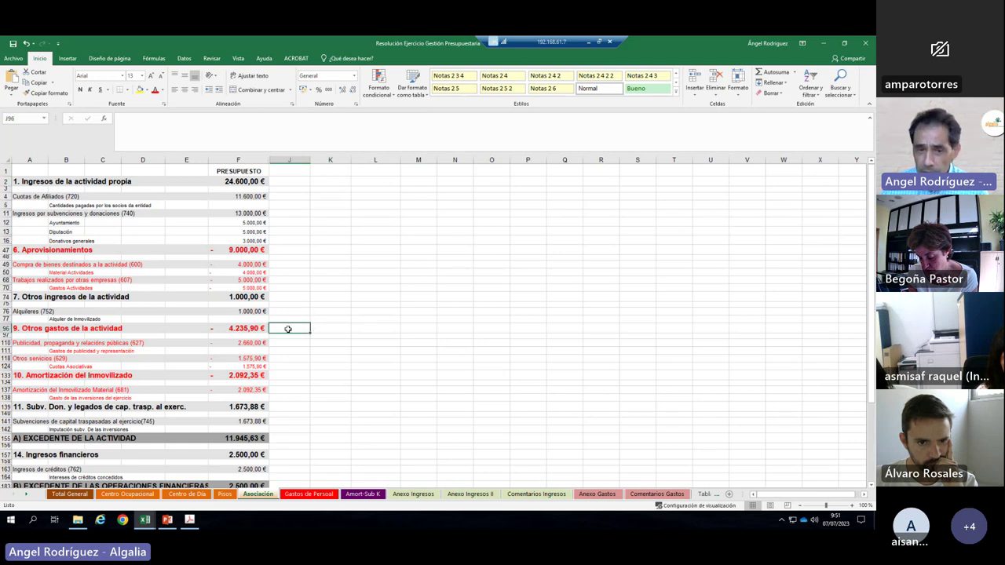
pyautogui.click(286, 319)
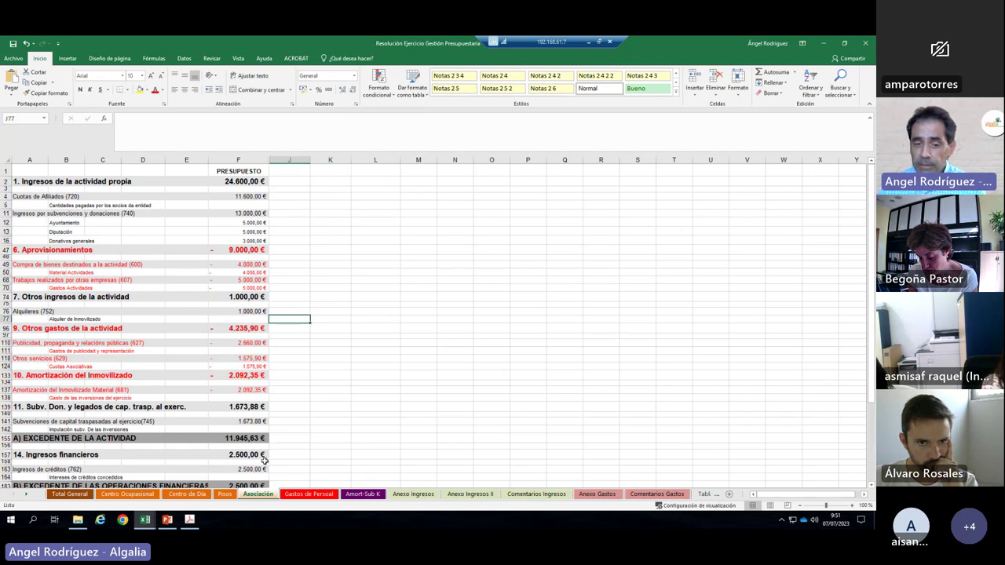
# Step: Return from the Asociación sheet to Total General, passing Pisos and Centro de Día, and examine the formula of C) Resultado del Ejercicio
pyautogui.click(226, 494)
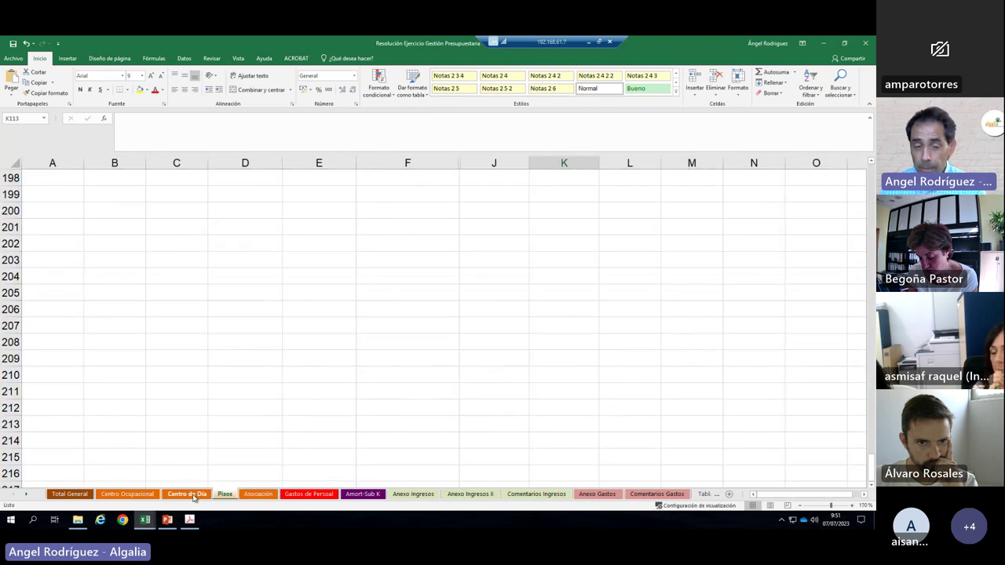
pyautogui.click(191, 494)
pyautogui.click(258, 495)
pyautogui.click(223, 495)
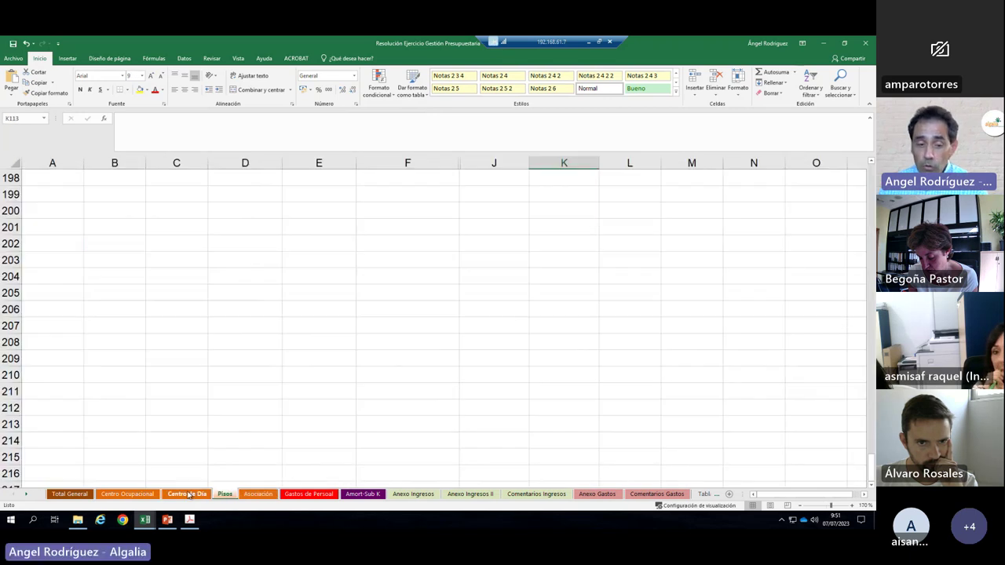
pyautogui.click(189, 494)
pyautogui.click(56, 496)
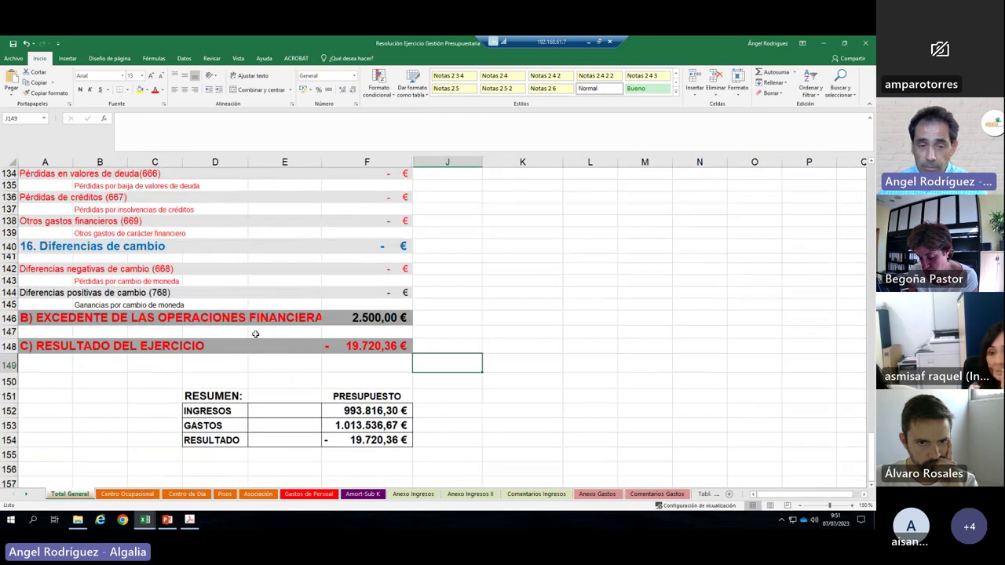
pyautogui.click(365, 349)
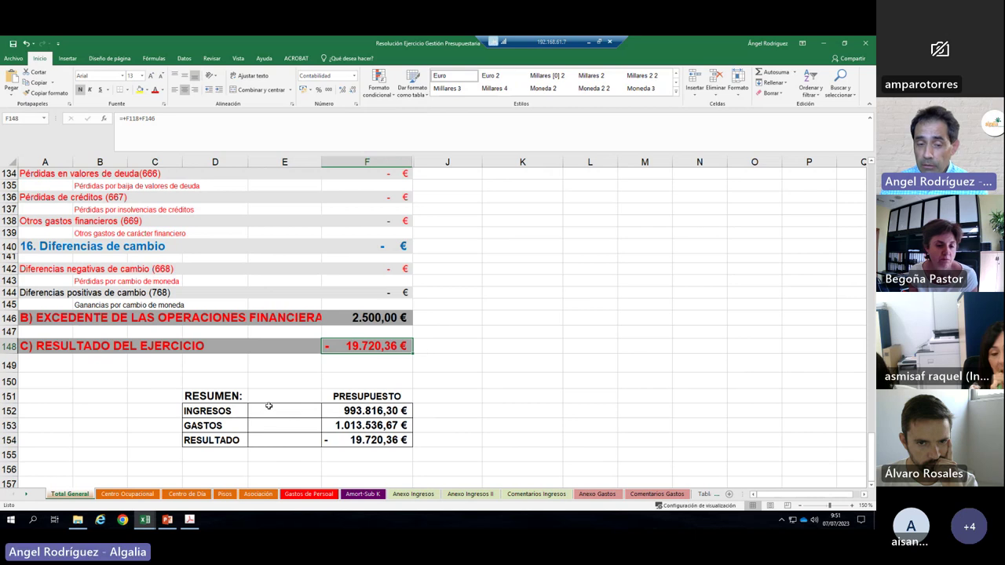
# Step: Compare the C) Resultado del Ejercicio and Resumen tables of the Centro Ocupacional and Centro de Día sheets
pyautogui.click(128, 495)
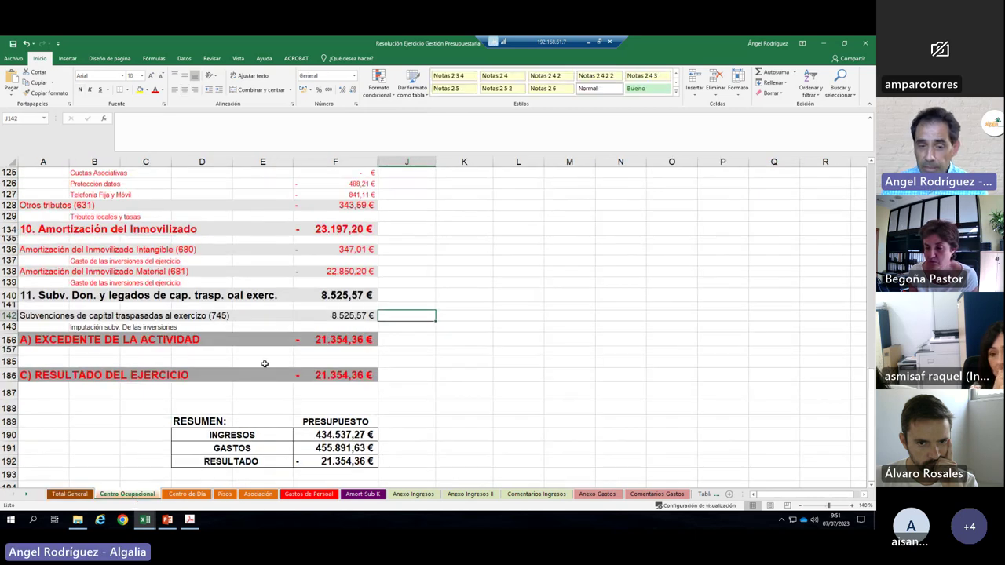
pyautogui.click(188, 494)
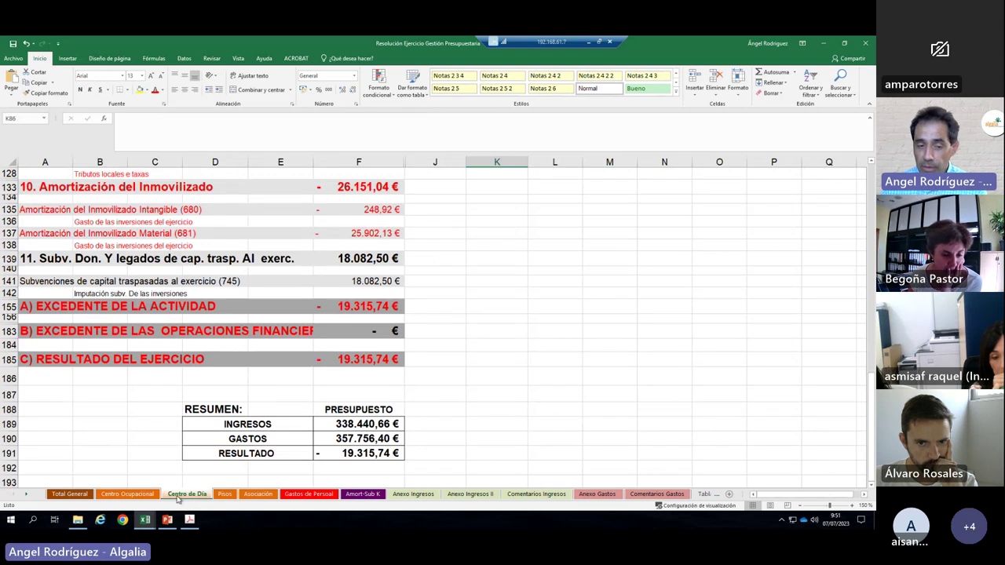
pyautogui.click(135, 495)
pyautogui.click(187, 495)
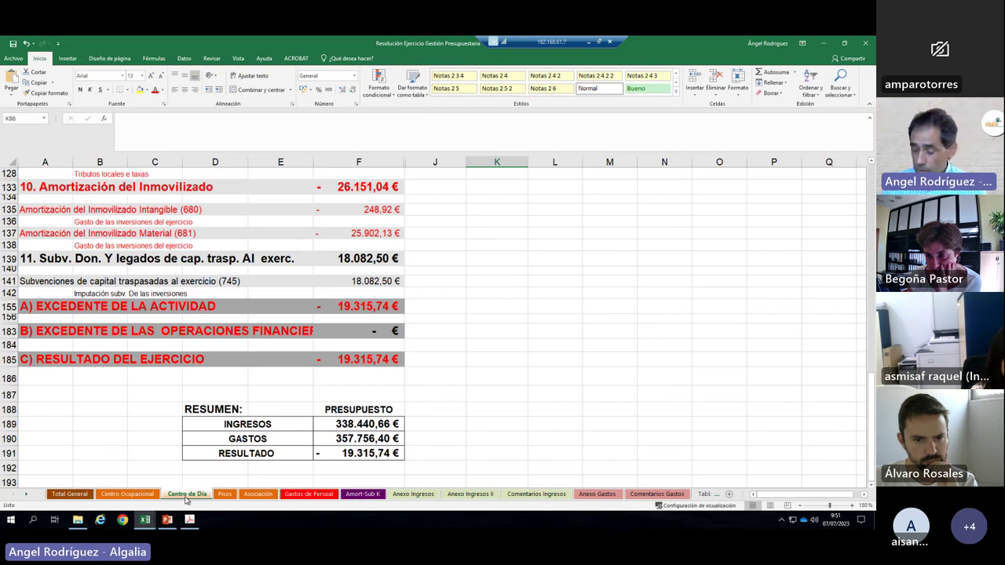
pyautogui.click(128, 494)
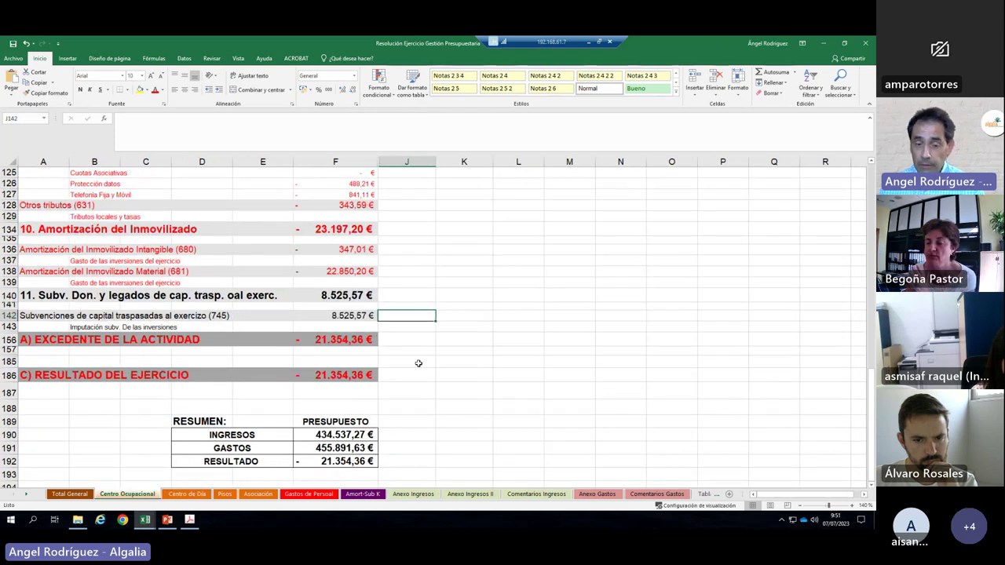
pyautogui.click(517, 237)
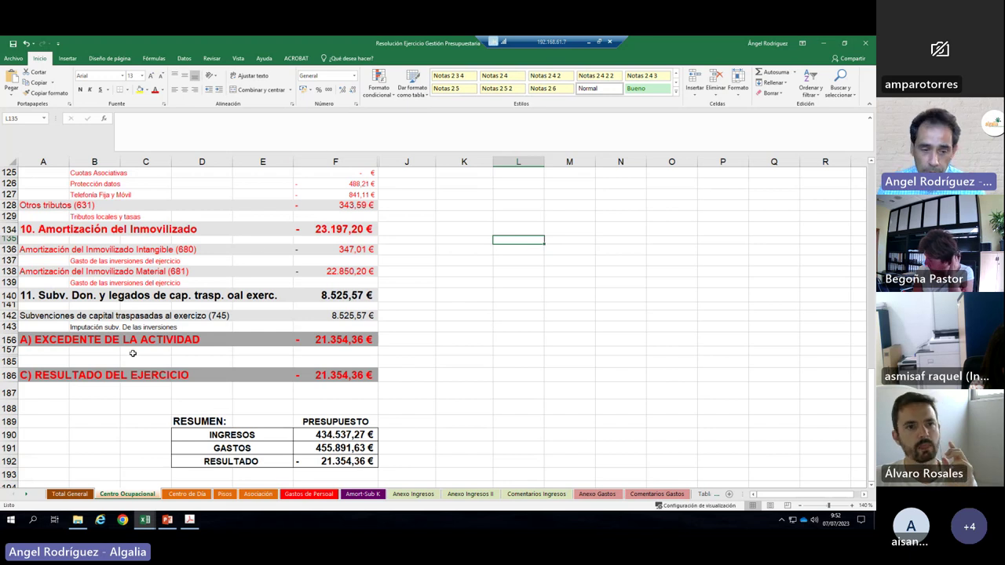
# Step: In the first table of Gastos de Persoal, set the % Jornada of the yellow Técnico Superior nivel 1 row to 50%
pyautogui.click(295, 495)
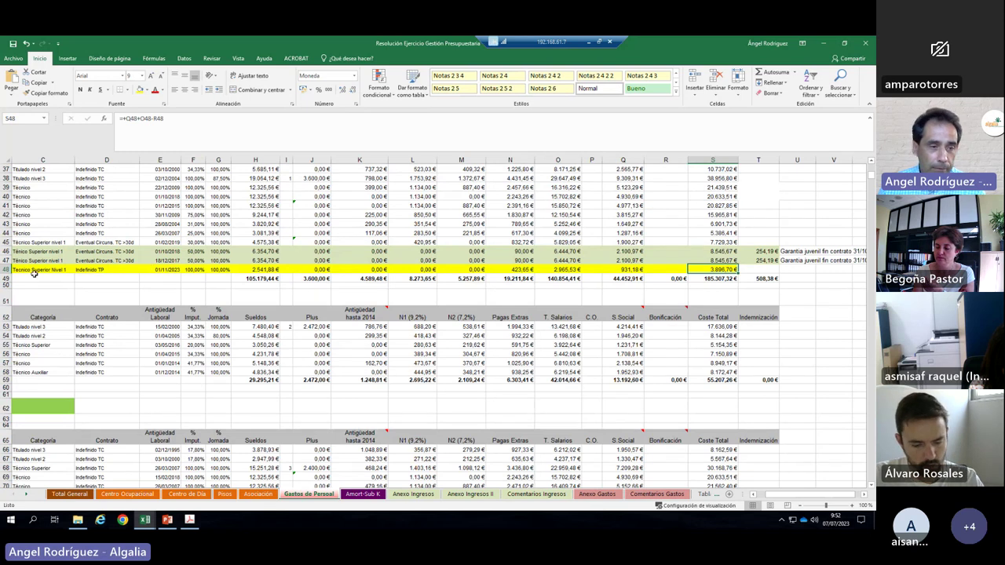
pyautogui.scroll(1, 47, 199)
pyautogui.scroll(11, 47, 199)
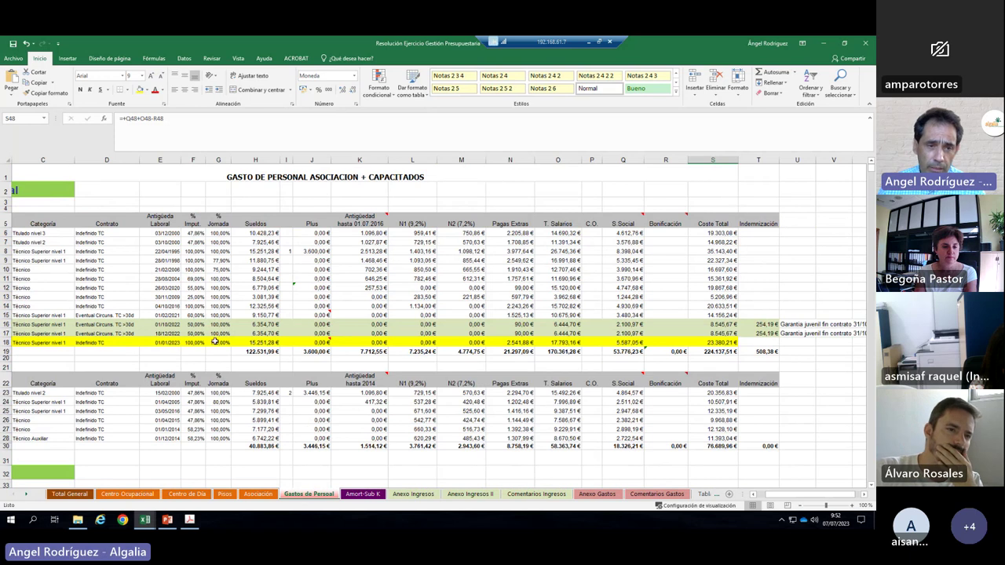
pyautogui.click(218, 342)
pyautogui.write('50%')
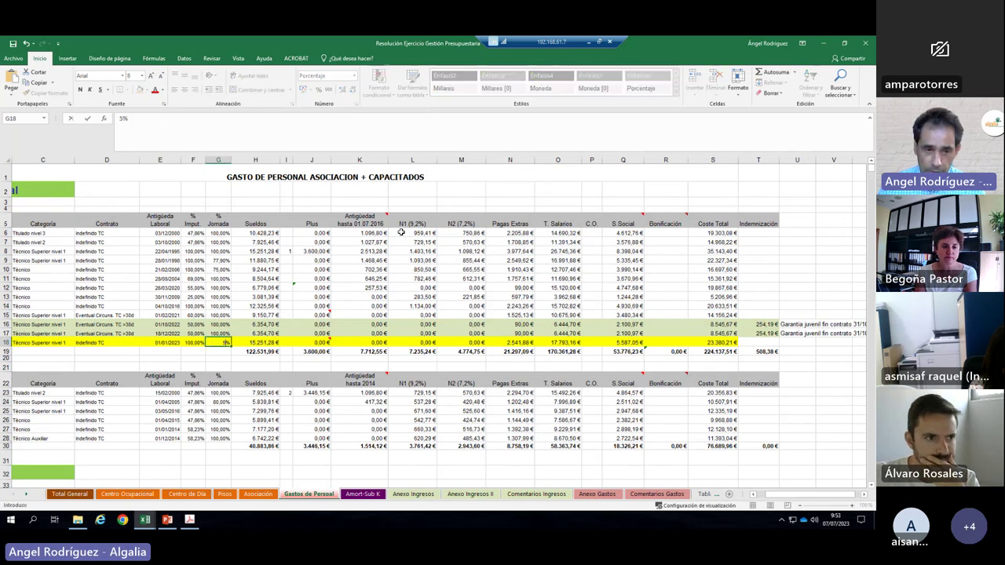
pyautogui.press('Return')
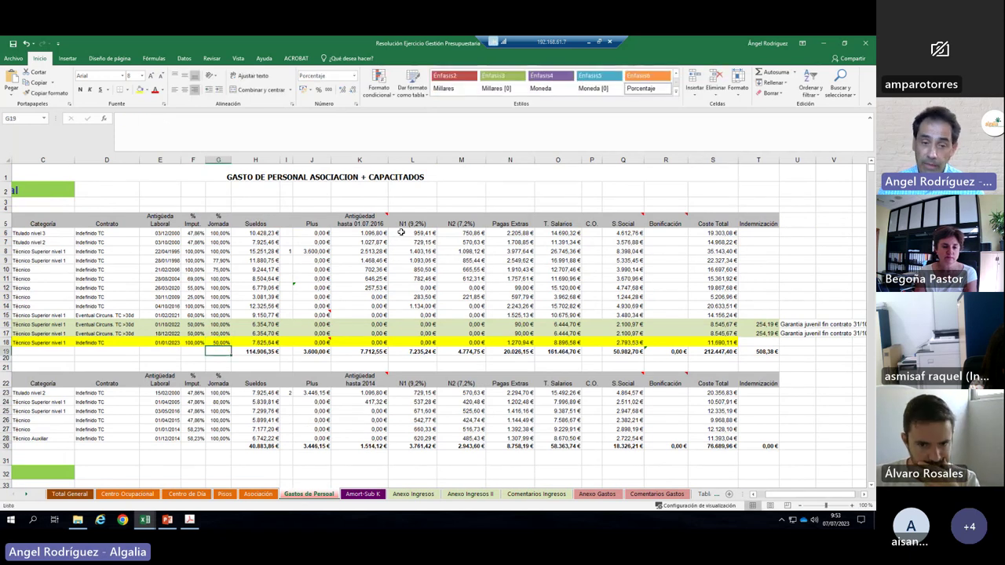
pyautogui.click(215, 342)
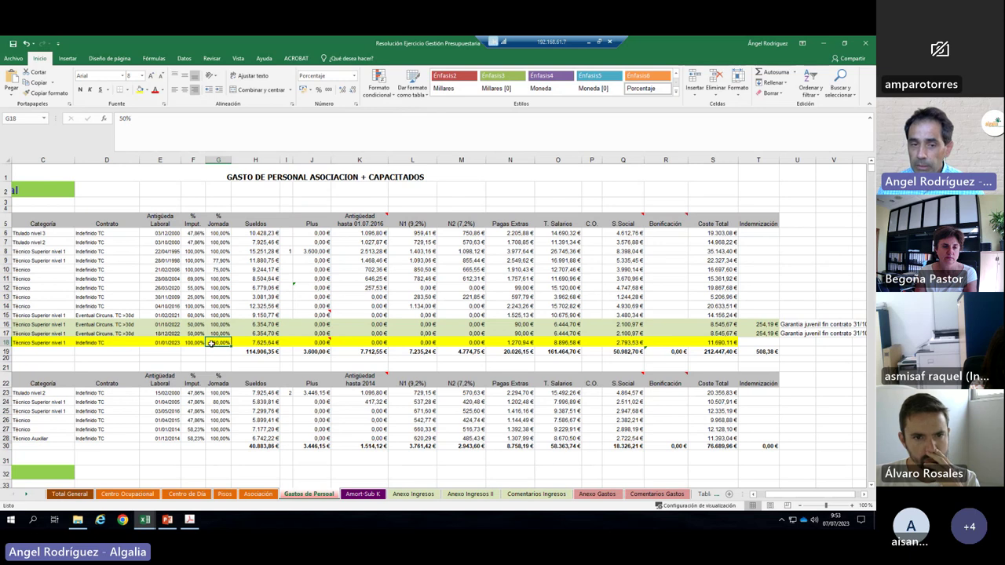
# Step: Check the C) Resultado del Ejercicio and Resumen figures in Total General and Centro Ocupacional after the working-hours change
pyautogui.click(68, 493)
pyautogui.click(455, 345)
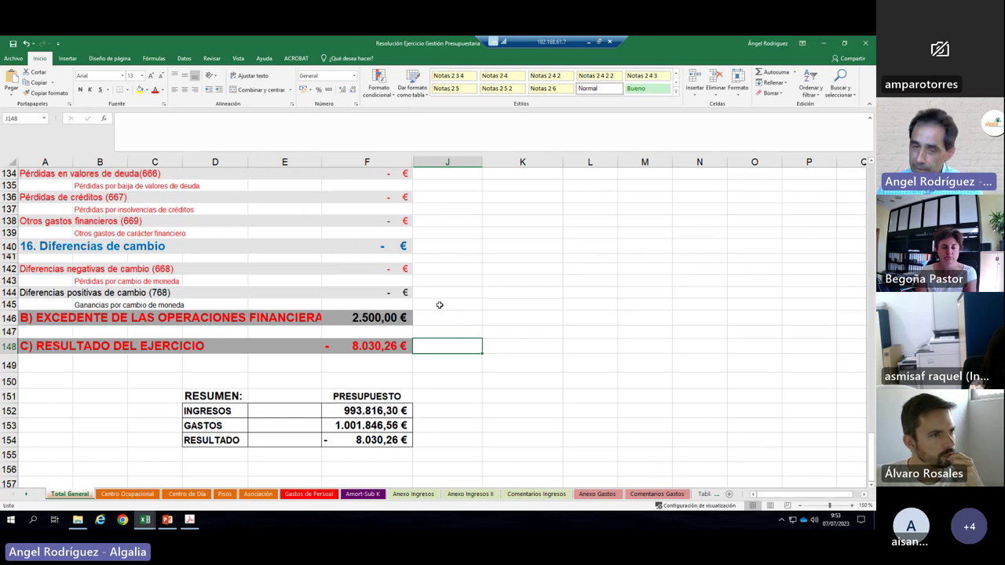
pyautogui.click(127, 494)
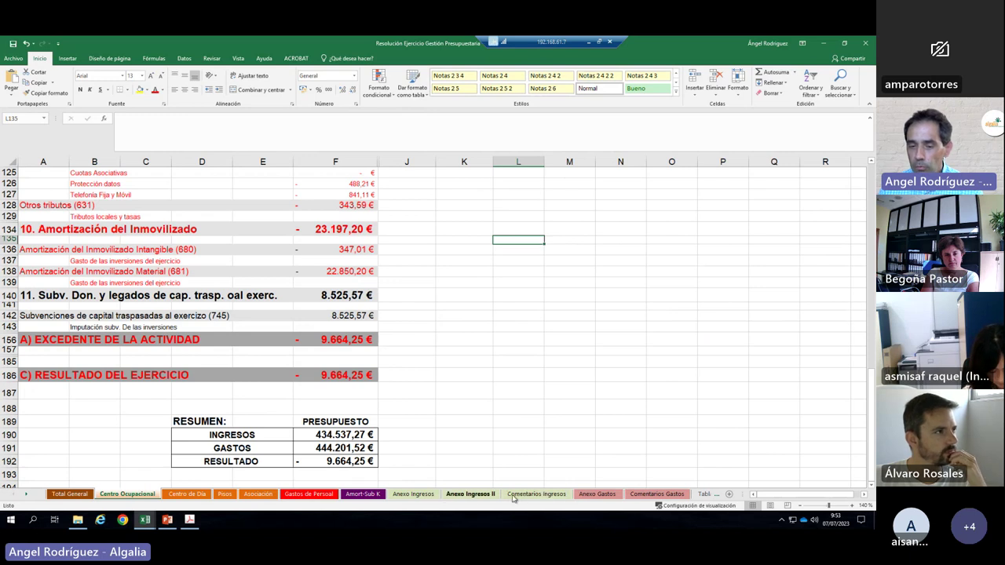
# Step: Examine the start date and the Sueldos formula of the yellow Técnico Superior nivel 1 row in Gastos de Persoal
pyautogui.click(309, 494)
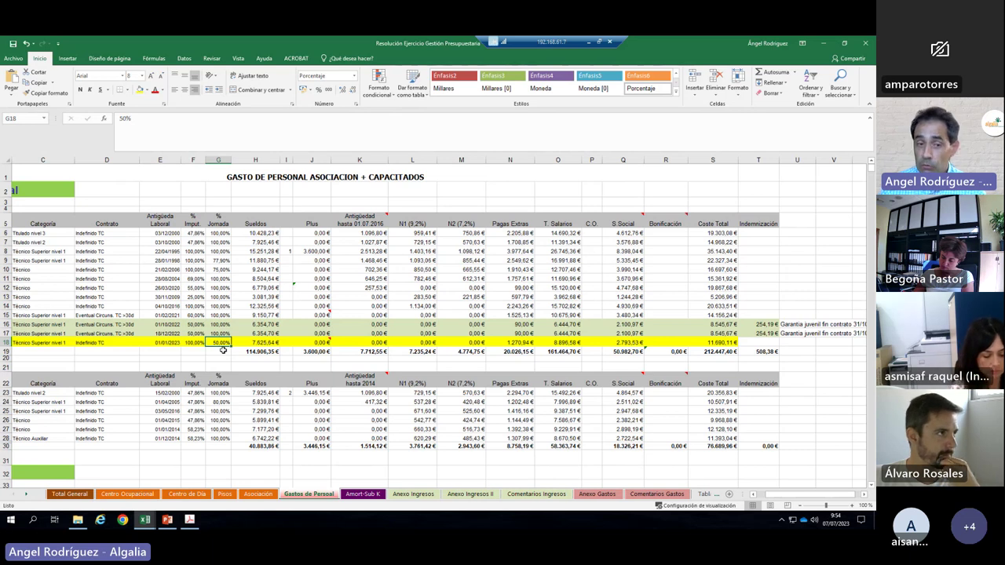
pyautogui.click(154, 342)
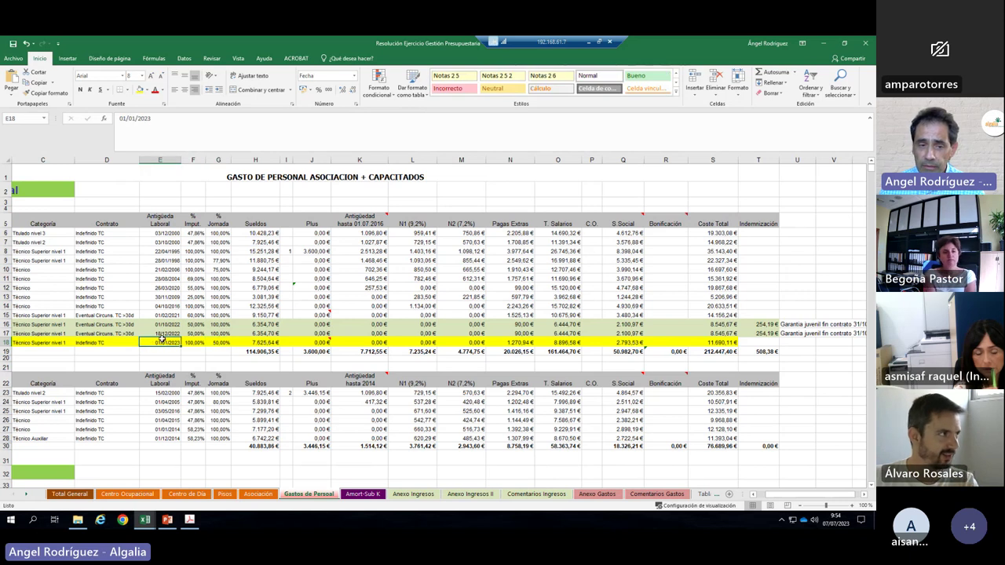
pyautogui.click(253, 343)
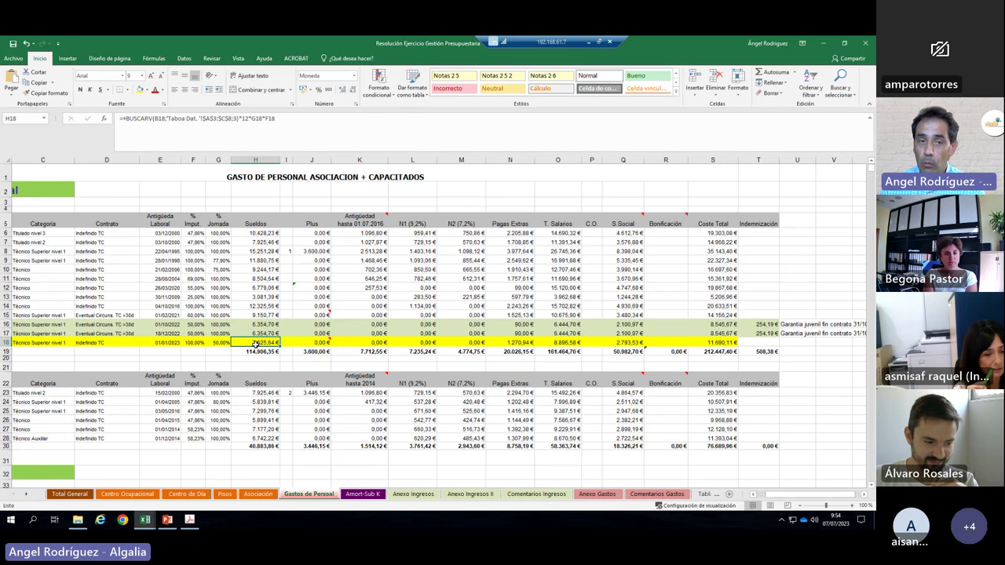
pyautogui.click(171, 343)
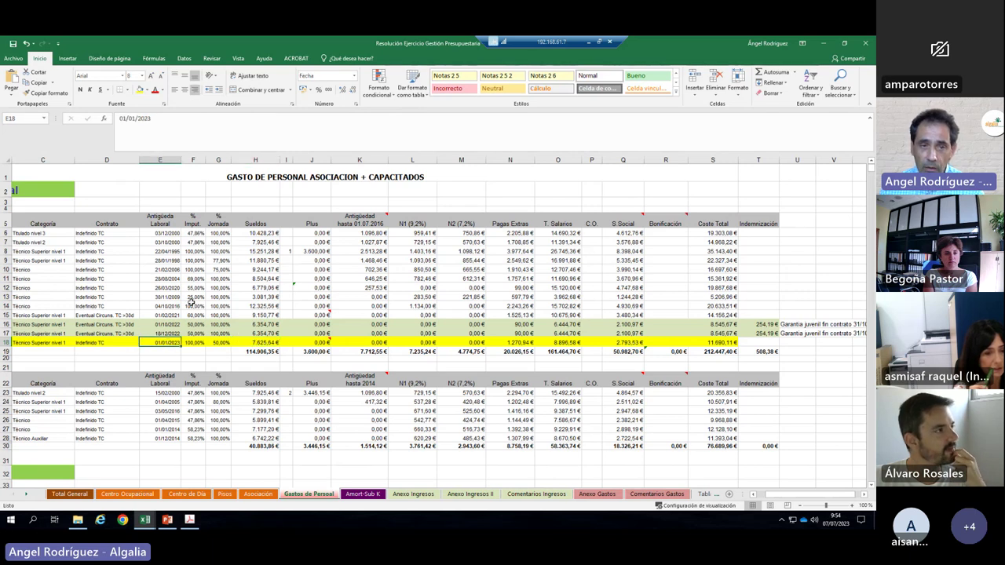
pyautogui.click(246, 340)
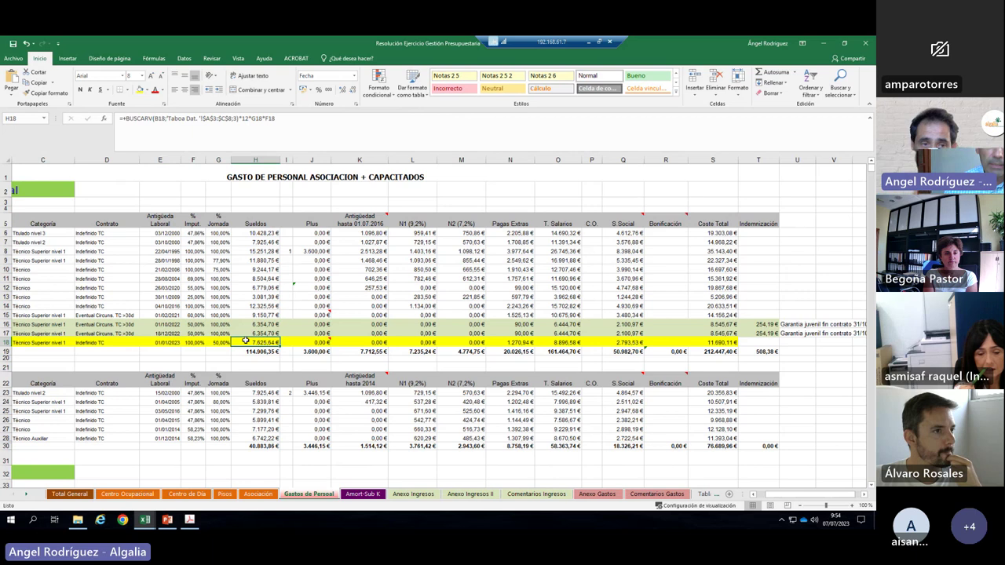
pyautogui.click(249, 116)
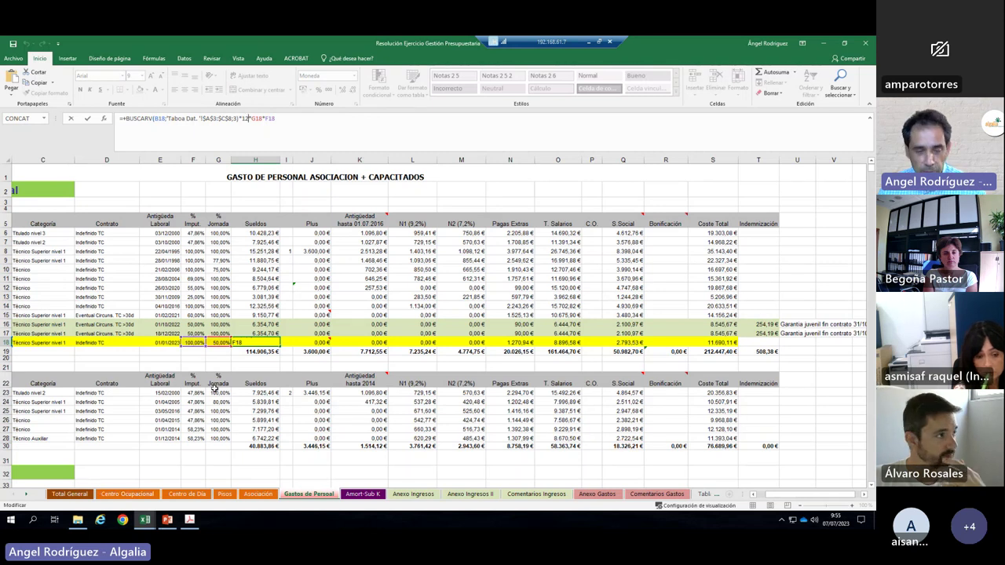
pyautogui.press('Return')
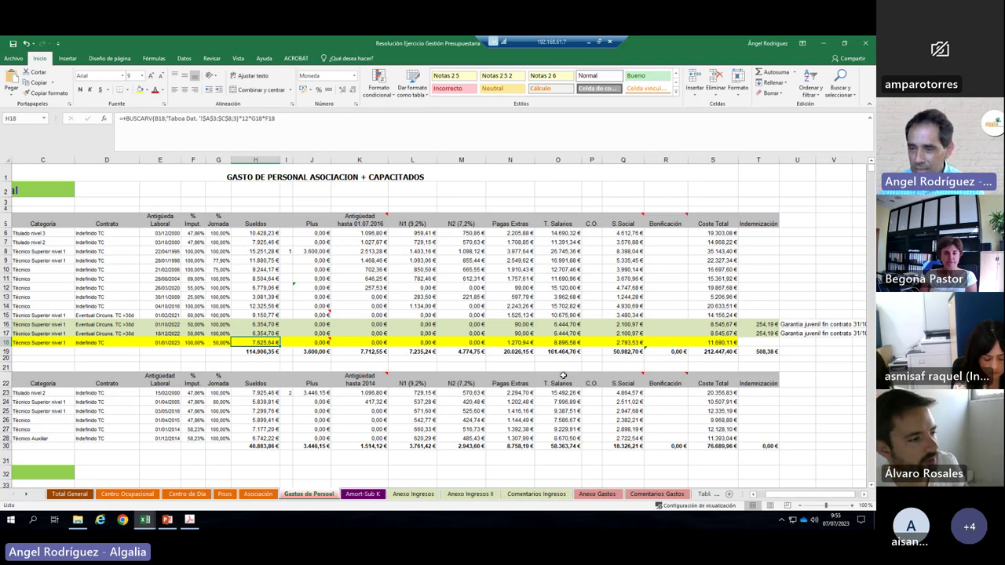
# Step: Minimise the solution workbook, switch to Ejercicio 4- Gastos de Explotación Asmisaf, and maximise its window
pyautogui.click(822, 45)
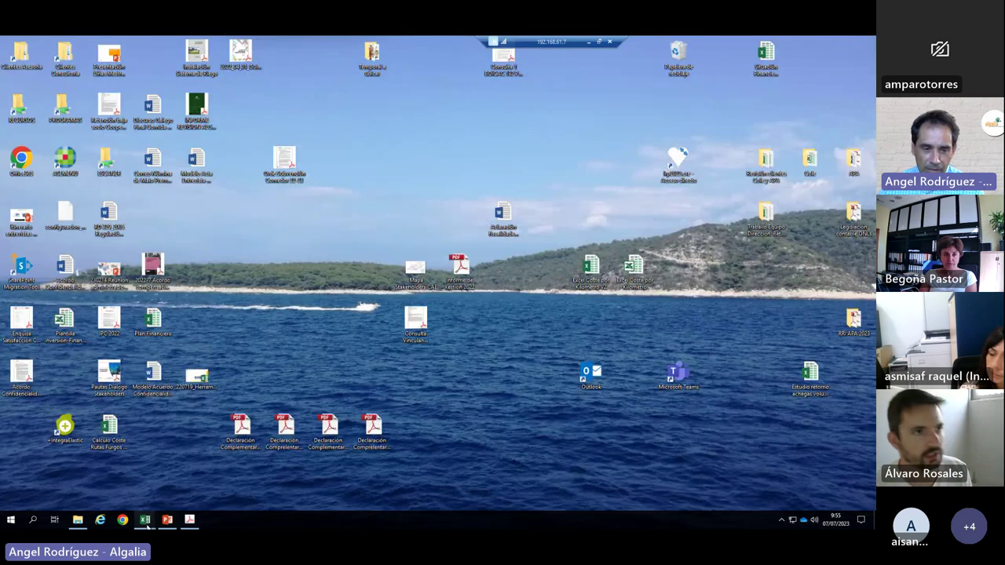
pyautogui.moveTo(146, 521)
pyautogui.moveTo(139, 462)
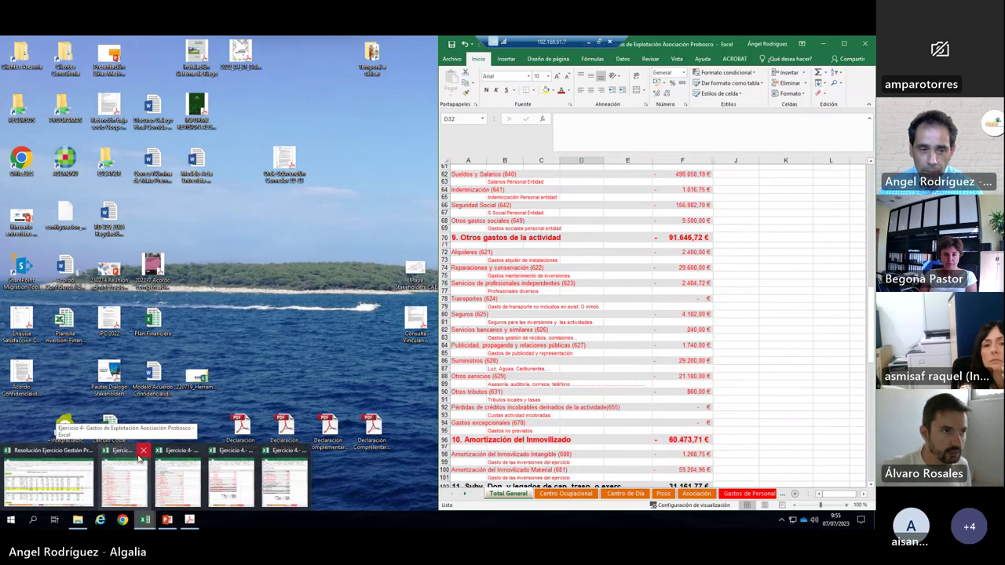
pyautogui.moveTo(183, 459)
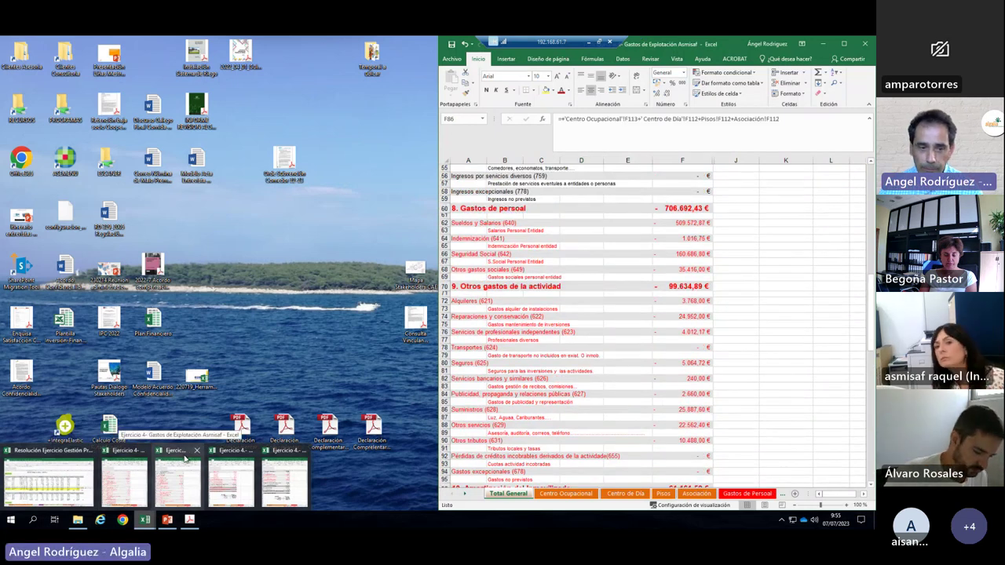
pyautogui.click(184, 460)
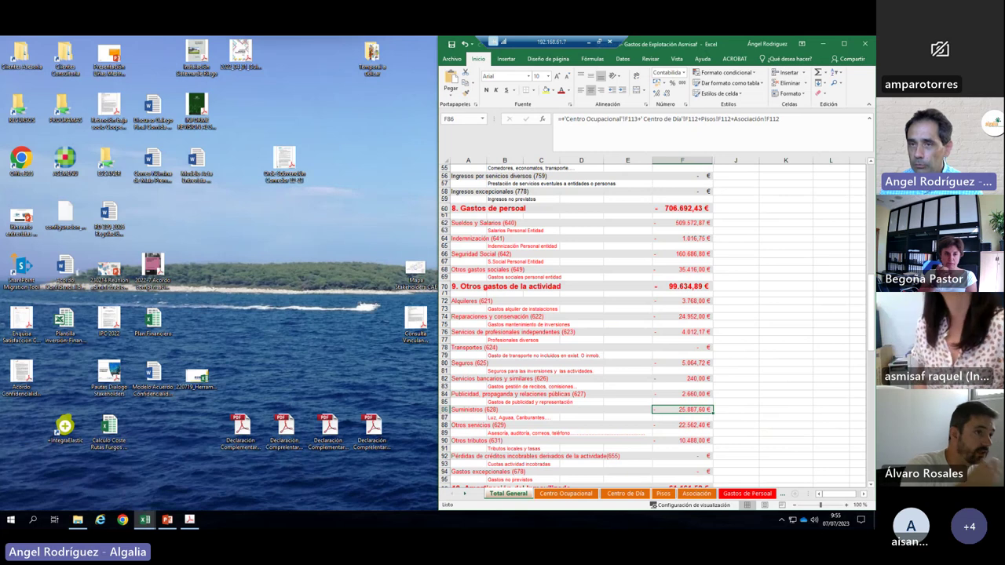
pyautogui.click(843, 44)
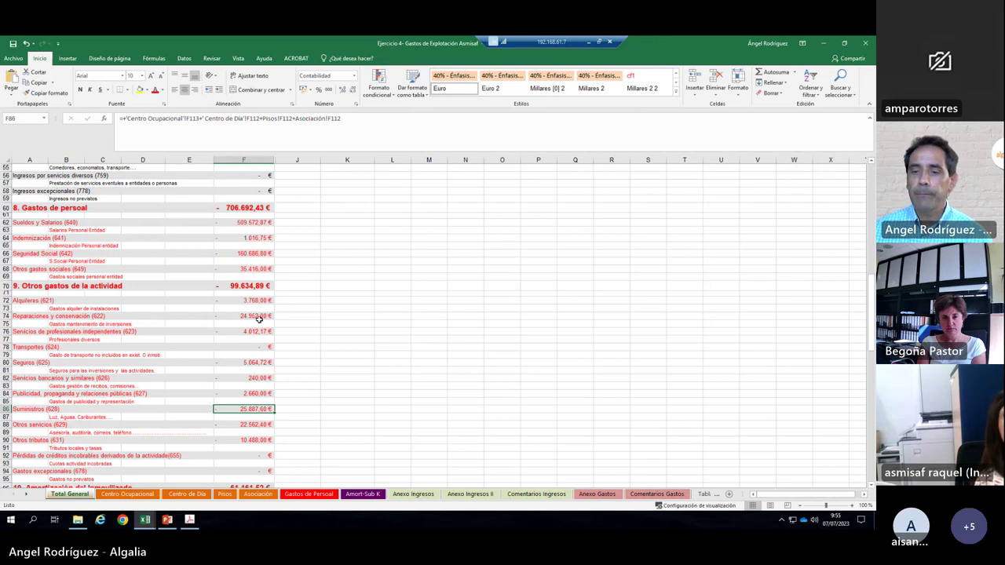
# Step: Review Asmisaf's Total General from Otros gastos de la actividad down to C) Resultado del Ejercicio and the Resumen table
pyautogui.scroll(-8, 154, 293)
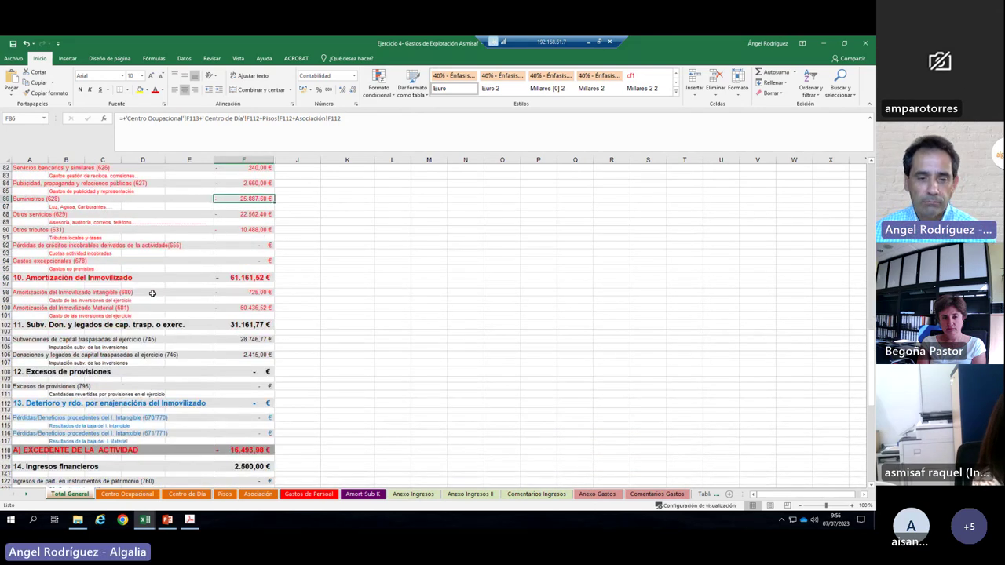
pyautogui.scroll(-13, 152, 293)
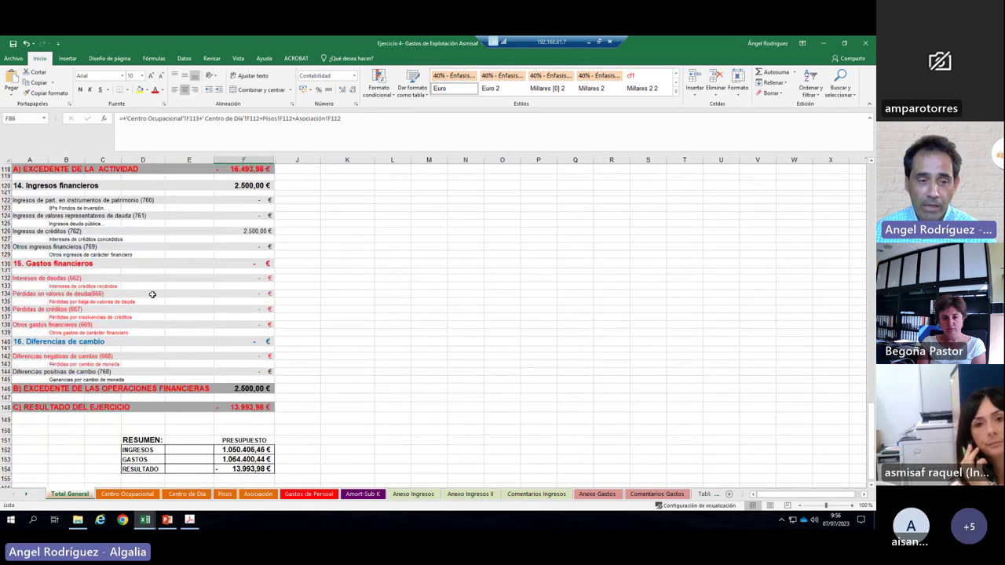
pyautogui.click(224, 422)
pyautogui.click(300, 418)
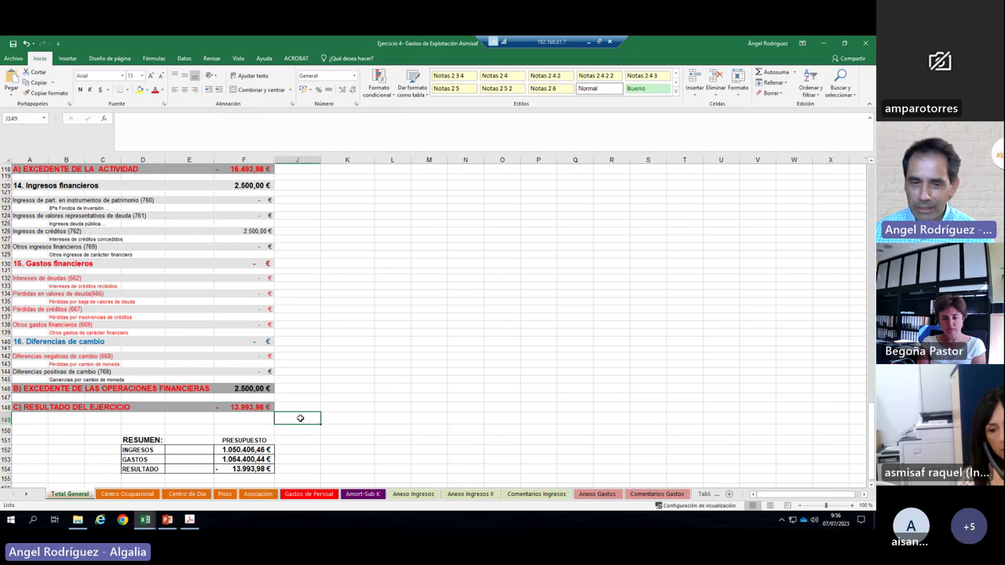
pyautogui.click(298, 407)
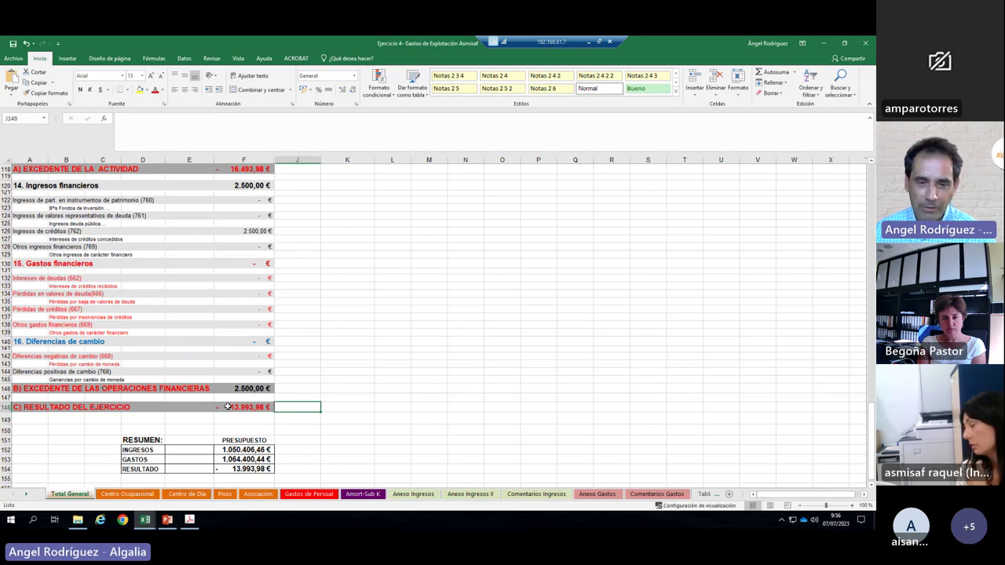
# Step: Review the C) Resultado del Ejercicio and Resumen tables of Asmisaf's Centro Ocupacional and Centro de Día budgets
pyautogui.click(133, 494)
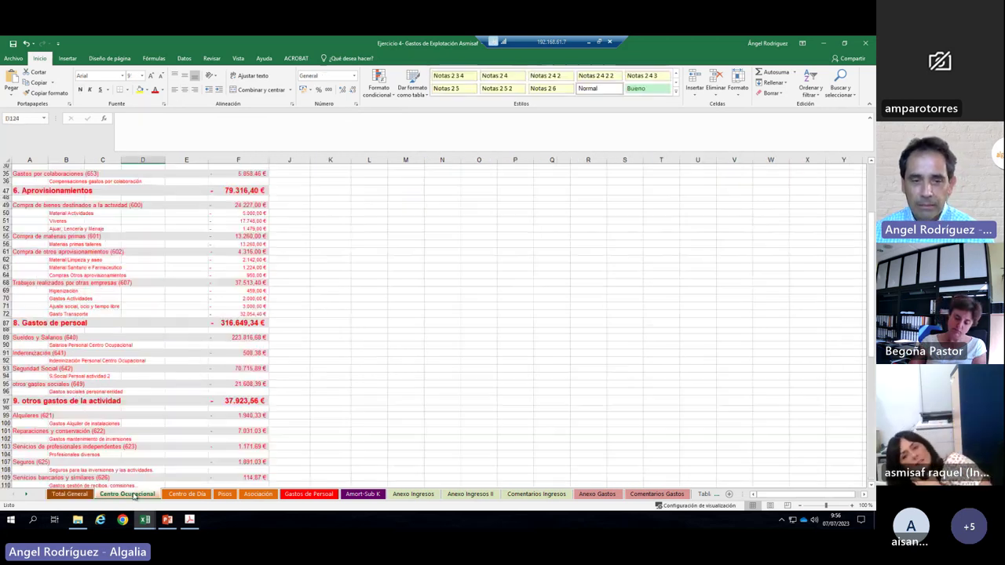
pyautogui.scroll(-12, 208, 408)
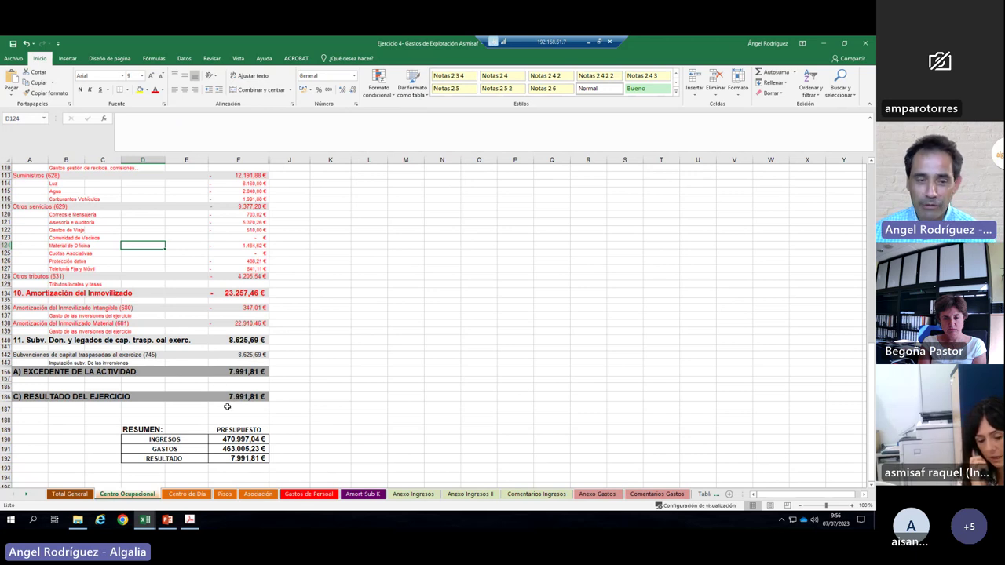
pyautogui.click(186, 494)
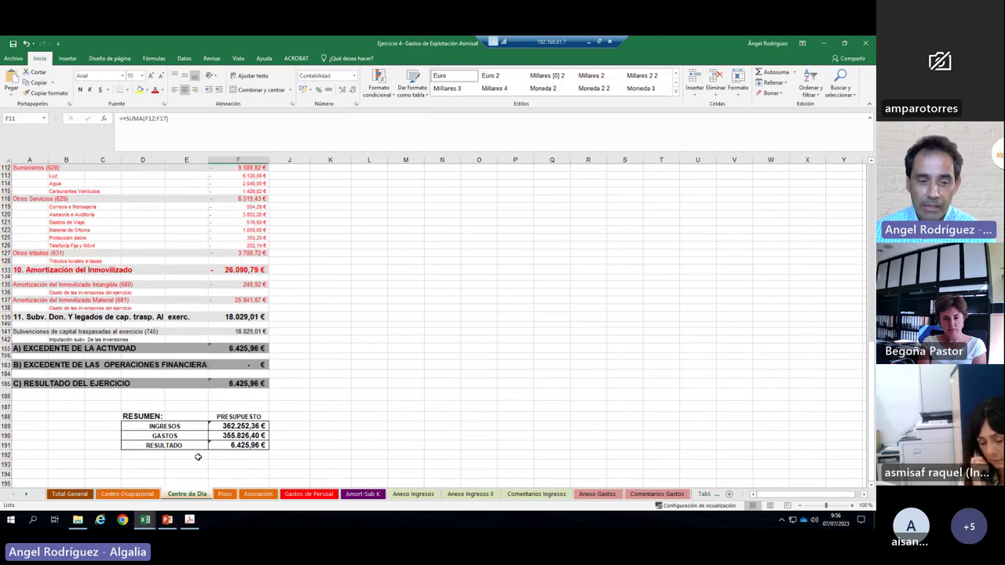
# Step: Compare C) Resultado del Ejercicio in Asmisaf's Total General, Pisos and Centro Ocupacional budgets
pyautogui.click(69, 493)
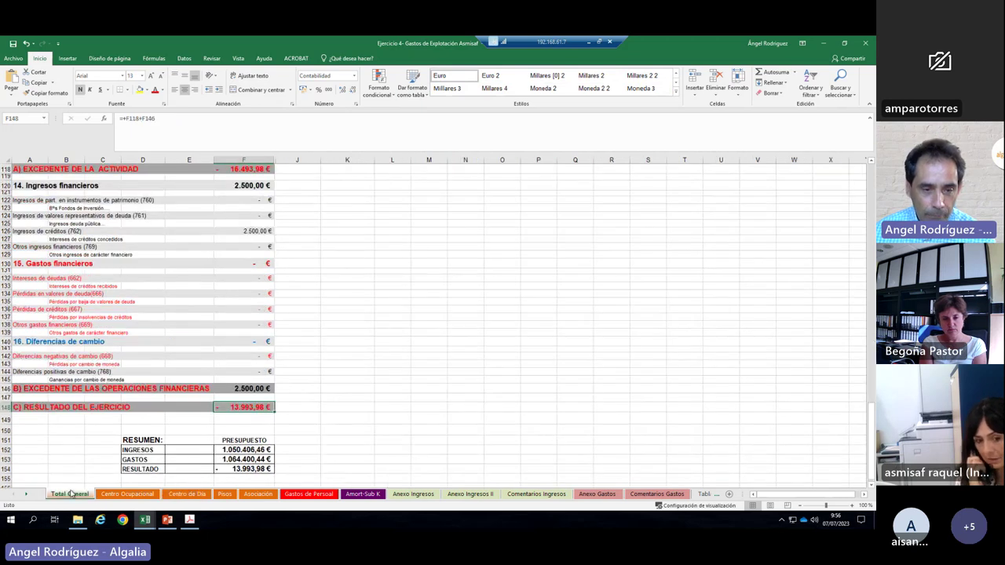
pyautogui.click(224, 493)
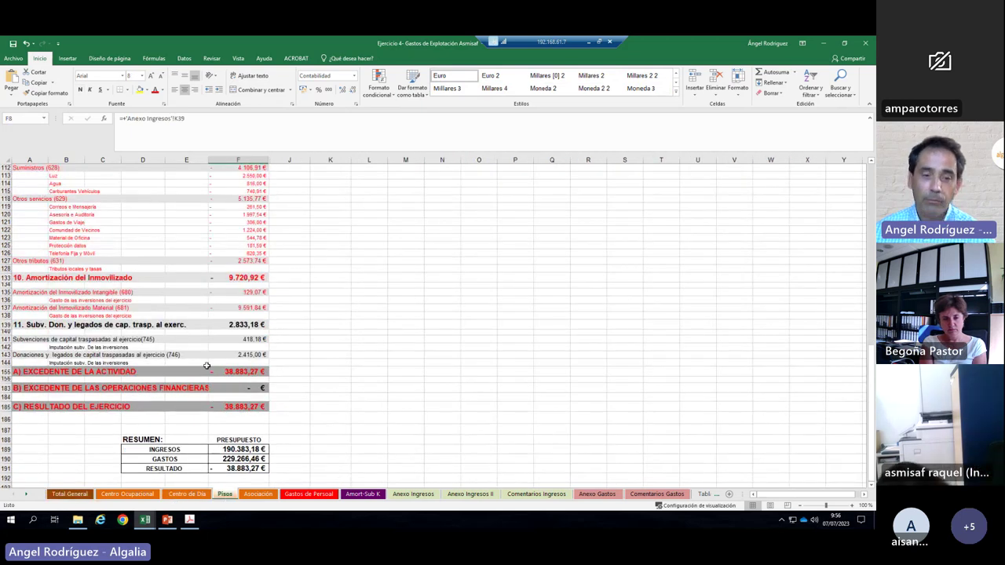
pyautogui.scroll(5, 227, 353)
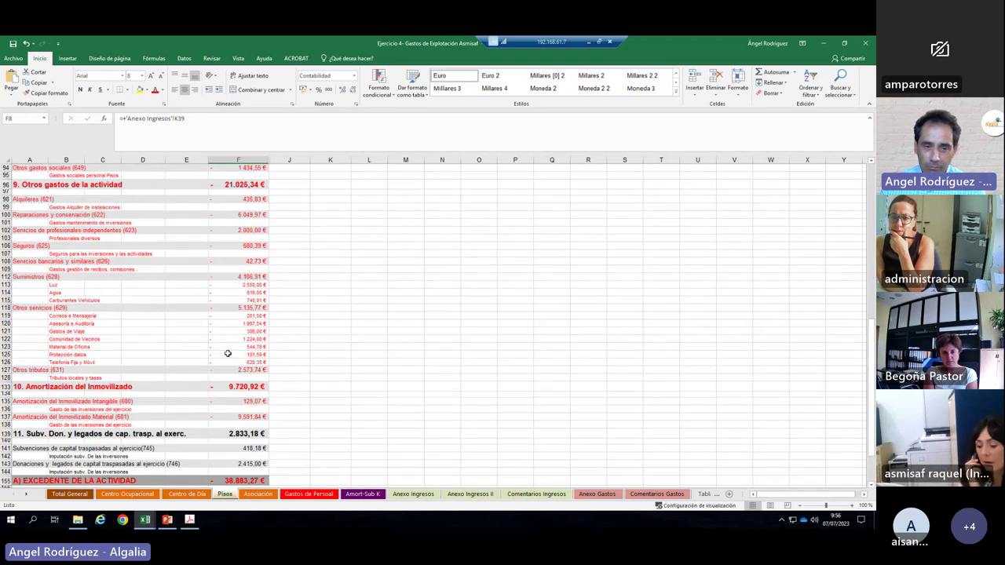
pyautogui.scroll(-5, 212, 408)
pyautogui.scroll(2, 286, 388)
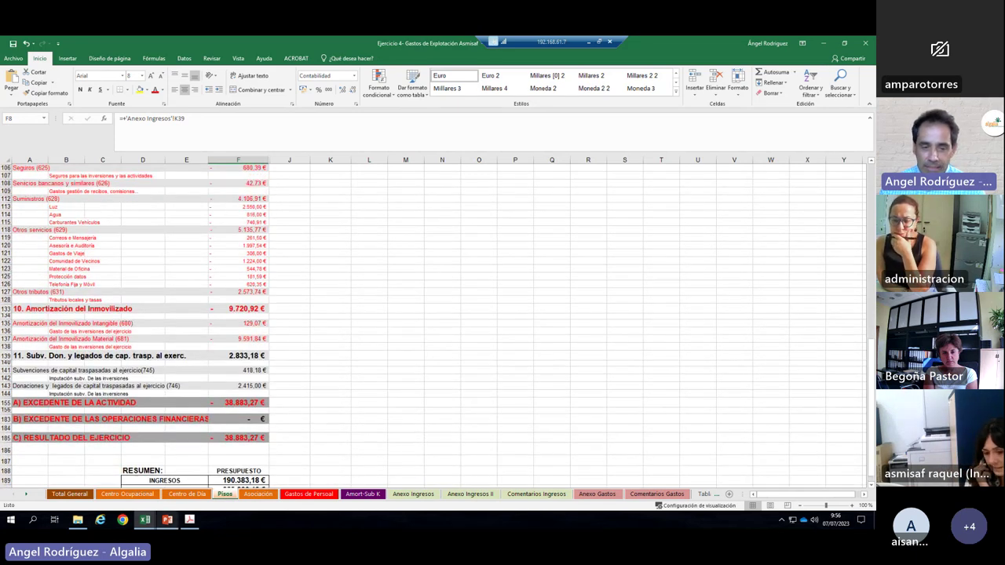
pyautogui.click(129, 494)
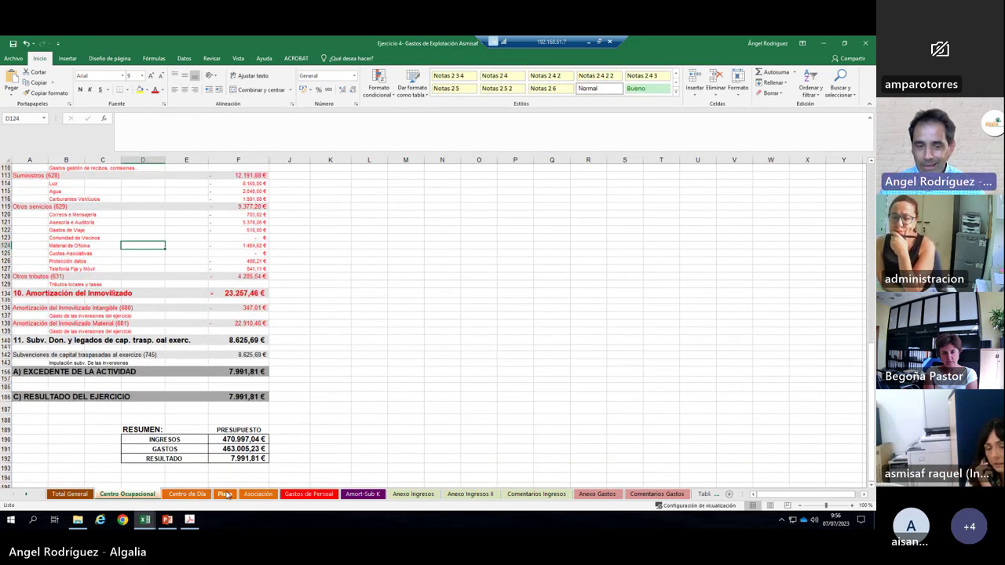
pyautogui.click(224, 493)
# Step: Review the whole Pisos budget, from Ingresos de la actividad propia down to C) Resultado del Ejercicio and the Resumen table
pyautogui.scroll(6, 363, 373)
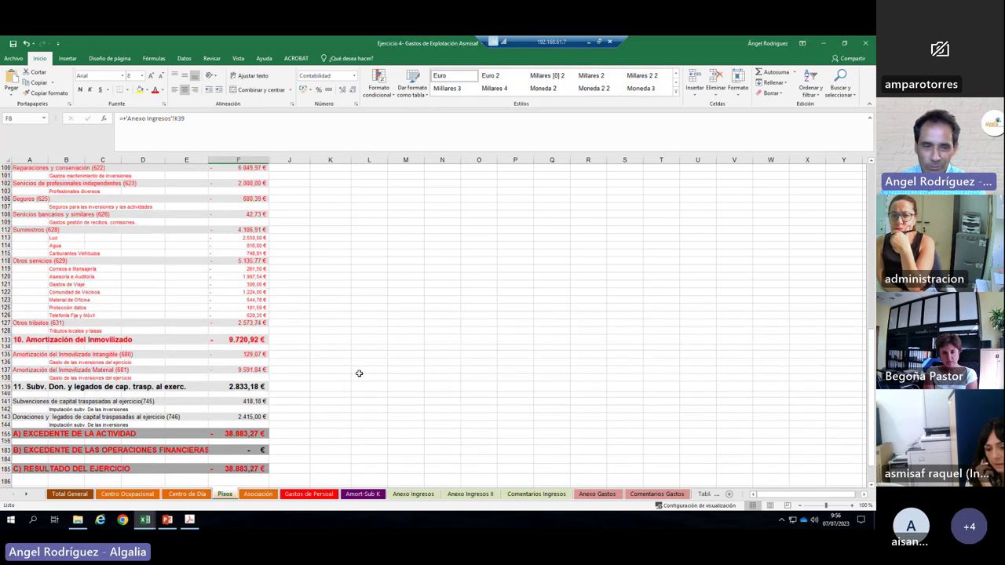
pyautogui.scroll(2, 356, 374)
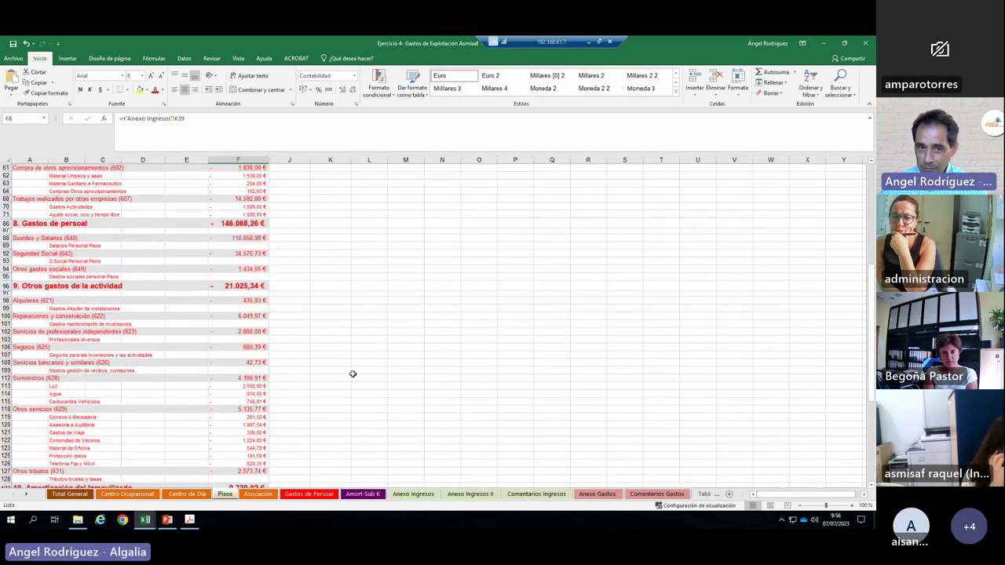
pyautogui.scroll(4, 352, 374)
pyautogui.scroll(3, 351, 374)
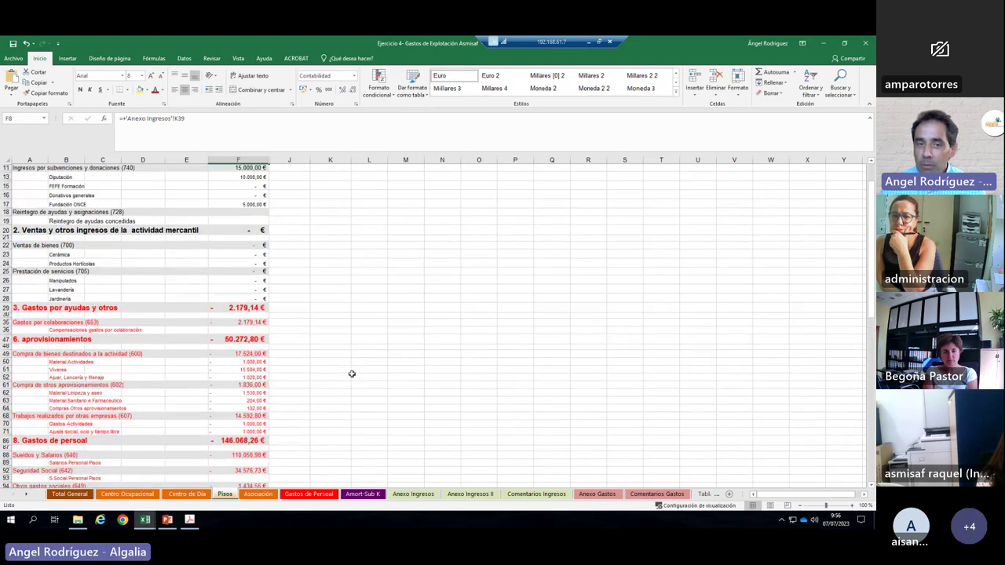
pyautogui.scroll(-2, 352, 373)
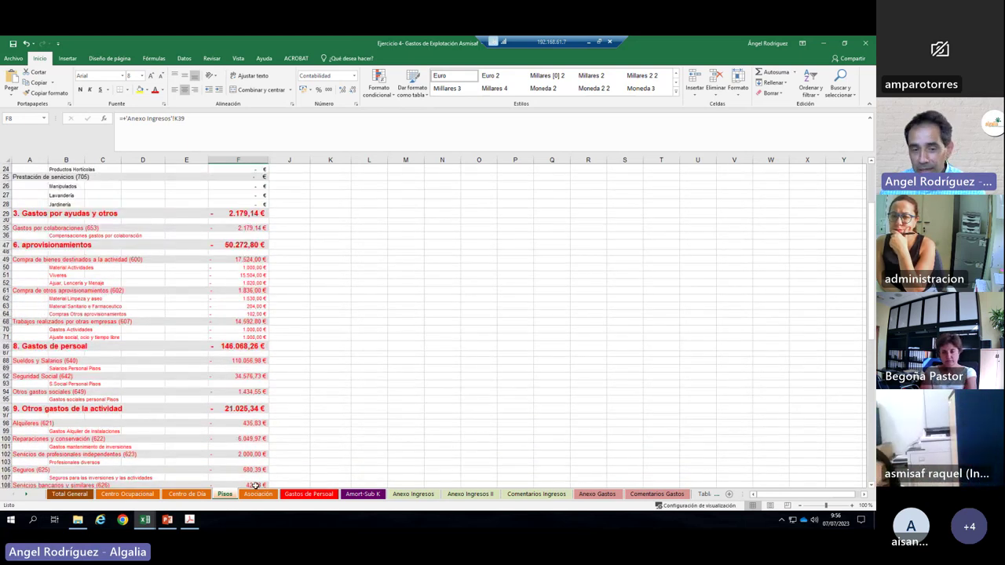
pyautogui.scroll(6, 321, 358)
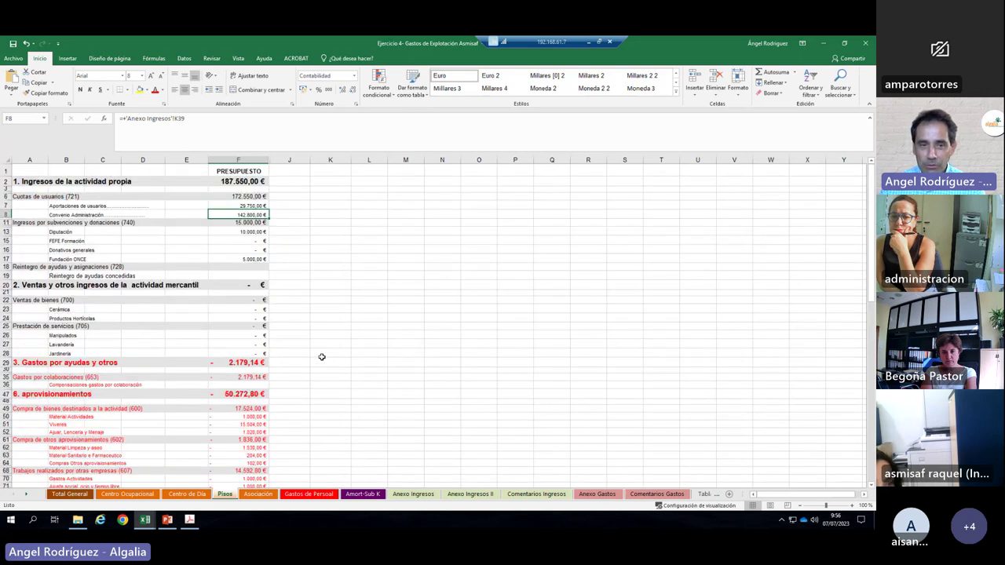
pyautogui.scroll(-9, 321, 354)
pyautogui.scroll(-12, 310, 376)
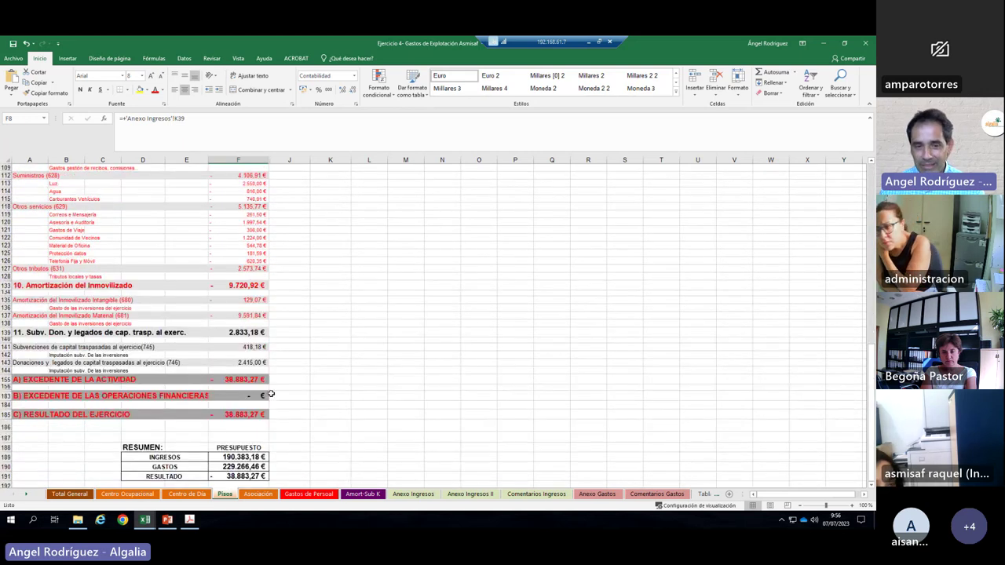
pyautogui.click(313, 374)
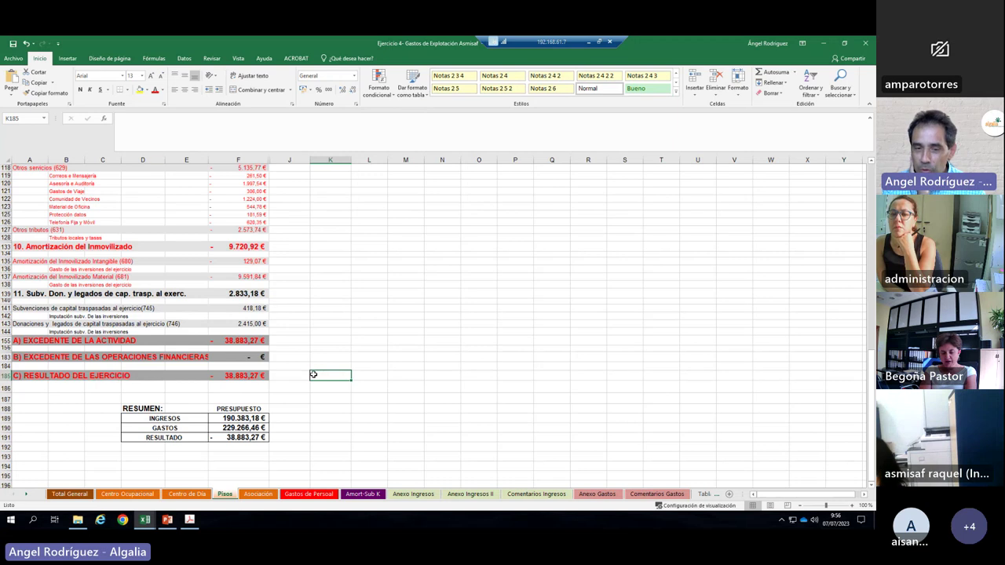
pyautogui.click(310, 374)
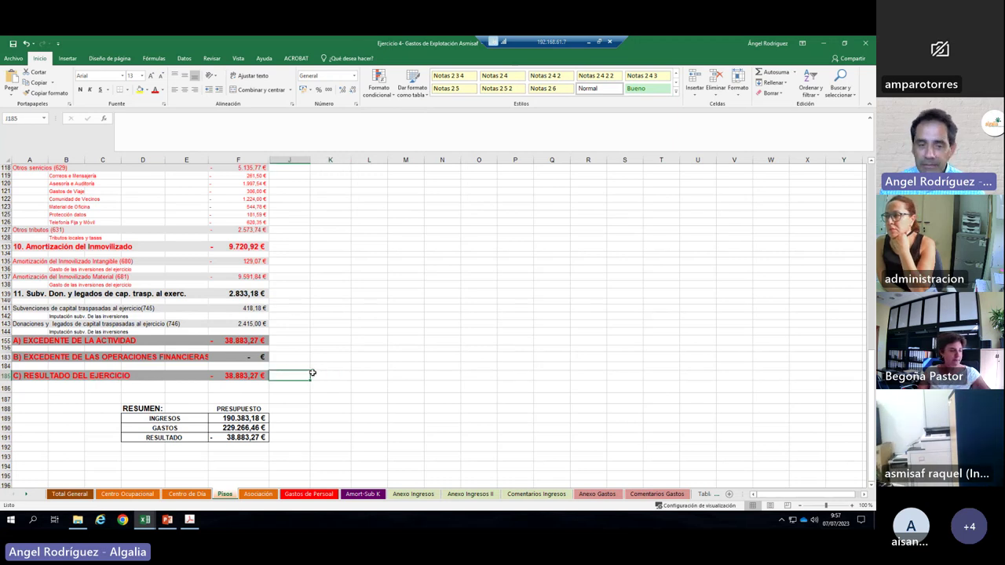
pyautogui.click(325, 373)
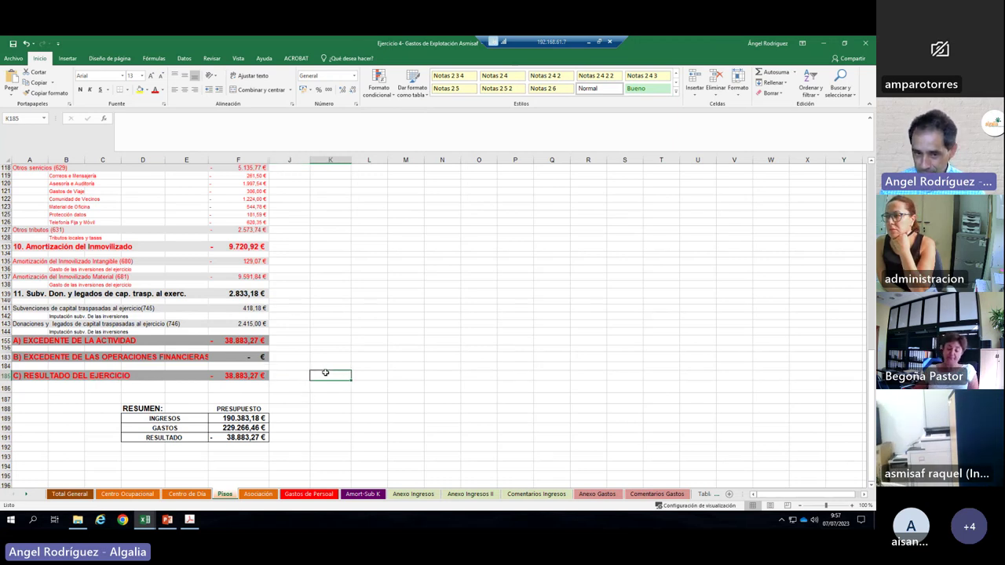
# Step: Check the C) Resultado del Ejercicio of Asociación, Centro de Día, Centro Ocupacional and Pisos against Total General
pyautogui.click(259, 494)
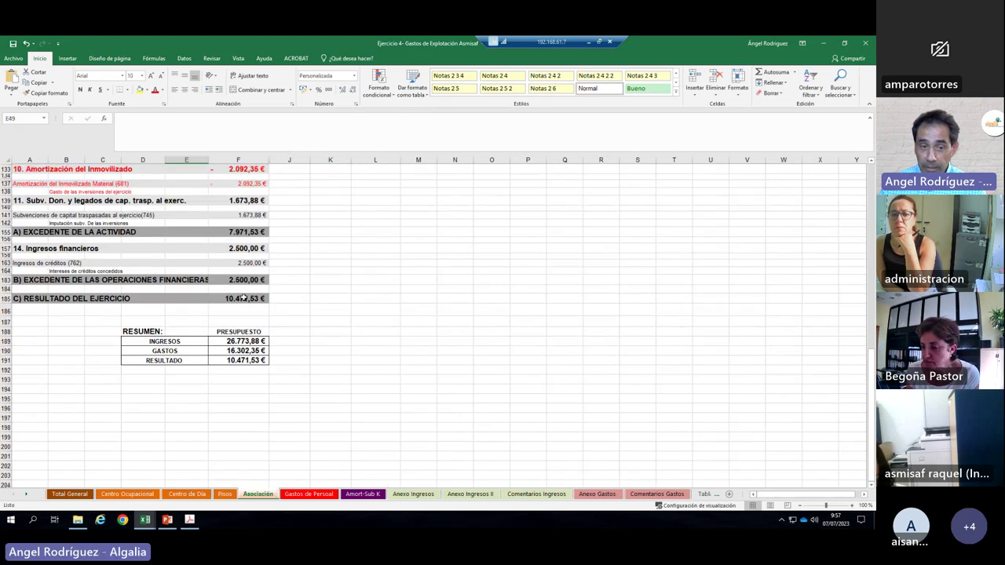
pyautogui.click(187, 493)
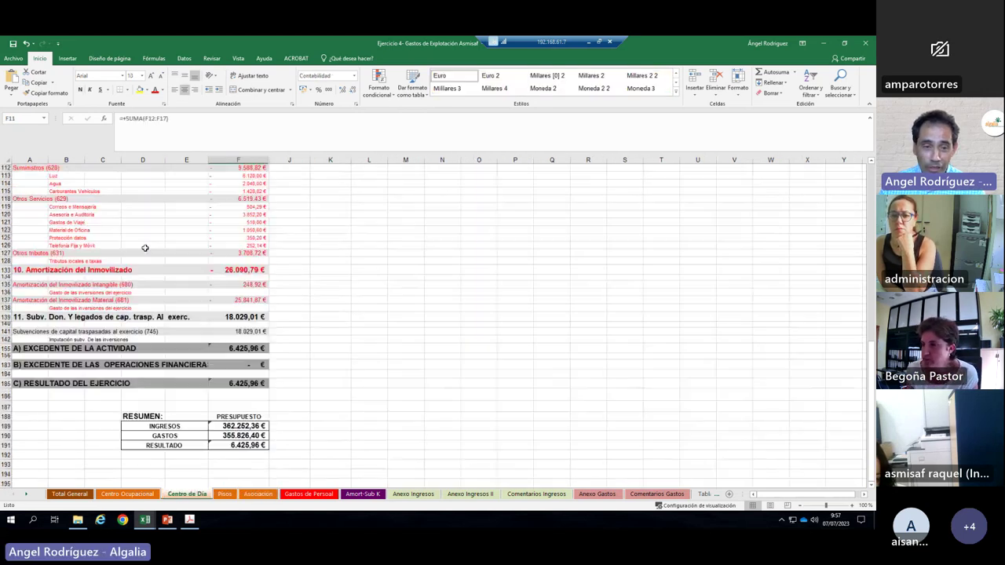
pyautogui.click(124, 494)
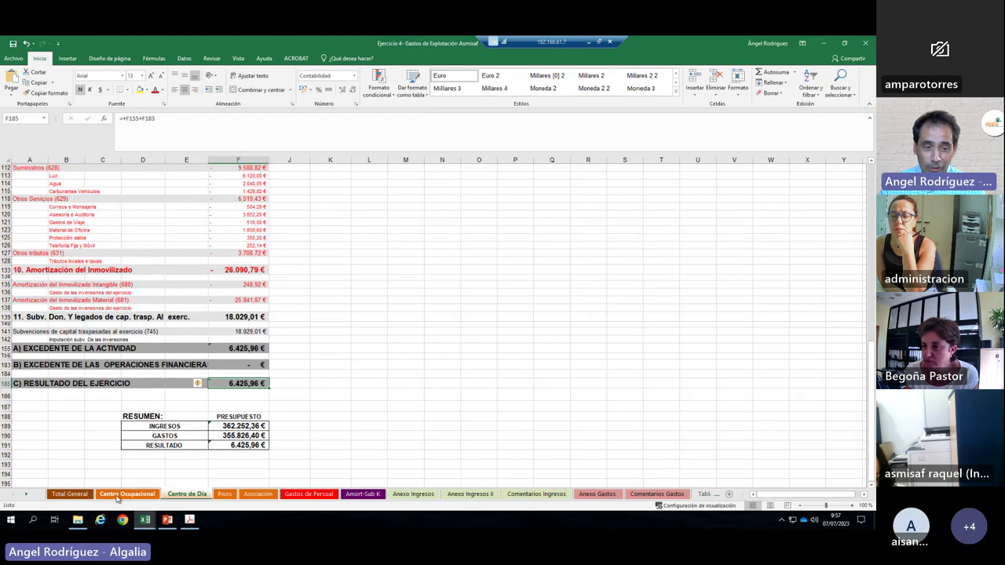
pyautogui.click(241, 398)
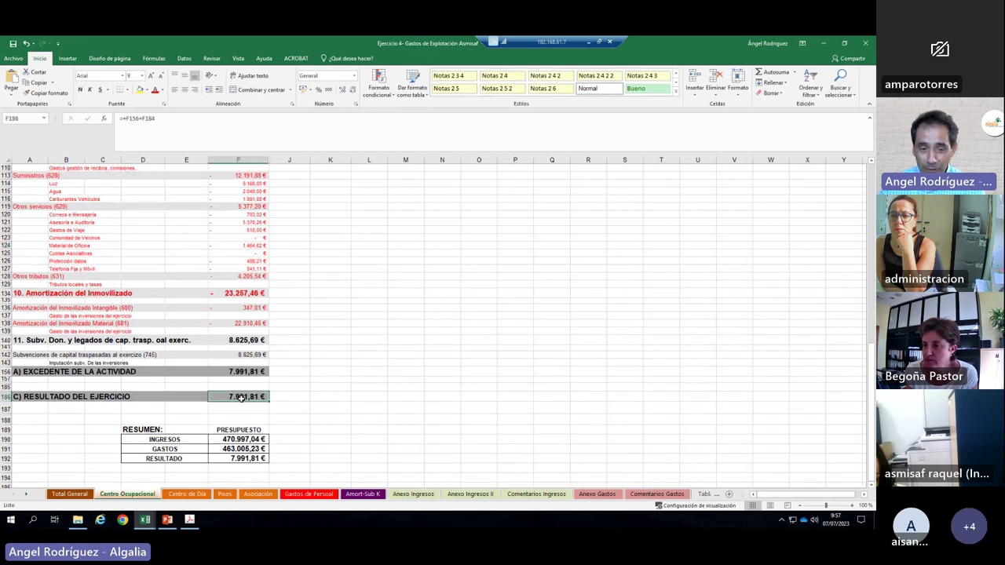
pyautogui.click(225, 495)
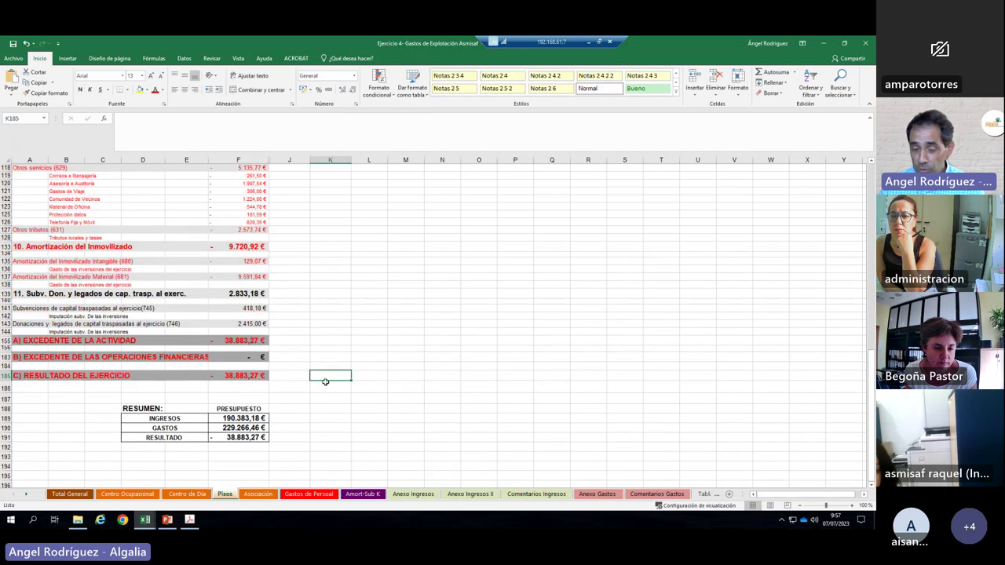
pyautogui.click(69, 493)
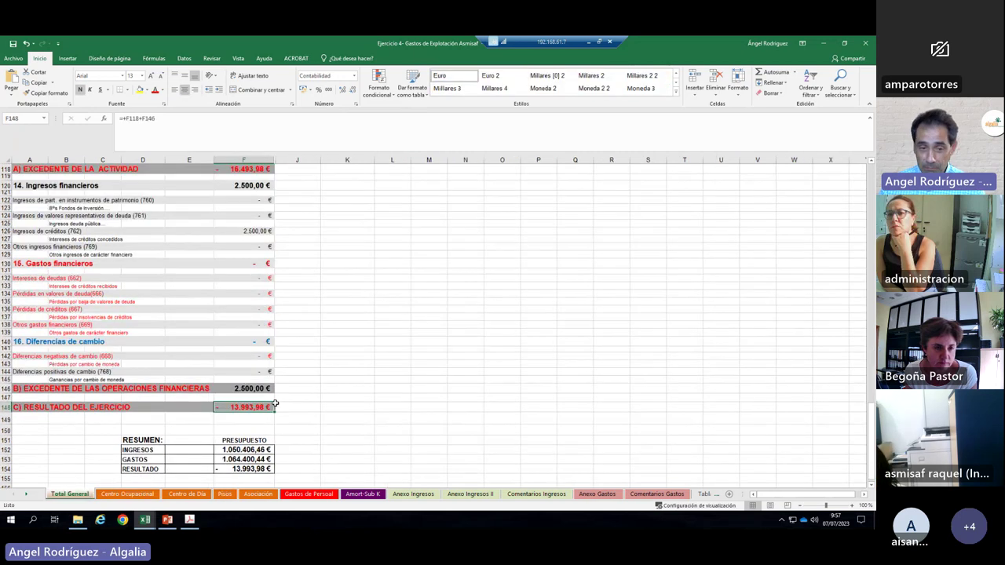
# Step: Examine the Pisos expenses and income again, including the formula behind Aportaciones de usuarios
pyautogui.click(225, 494)
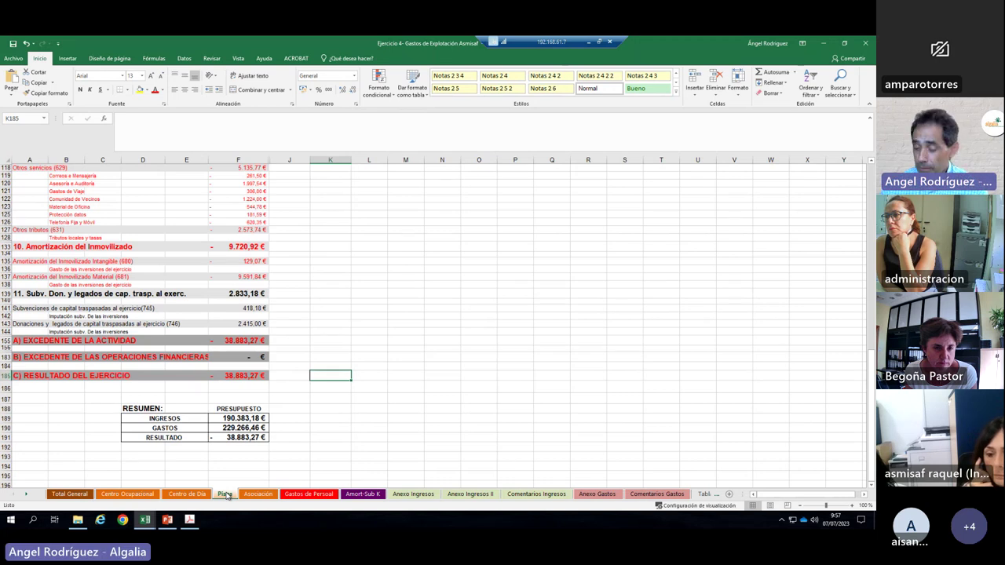
pyautogui.scroll(3, 225, 477)
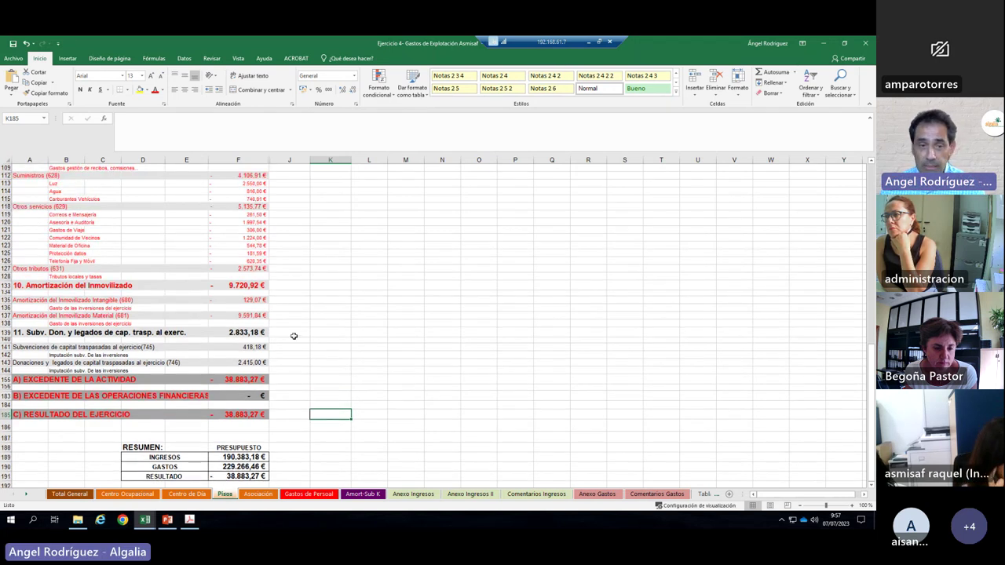
pyautogui.scroll(12, 289, 345)
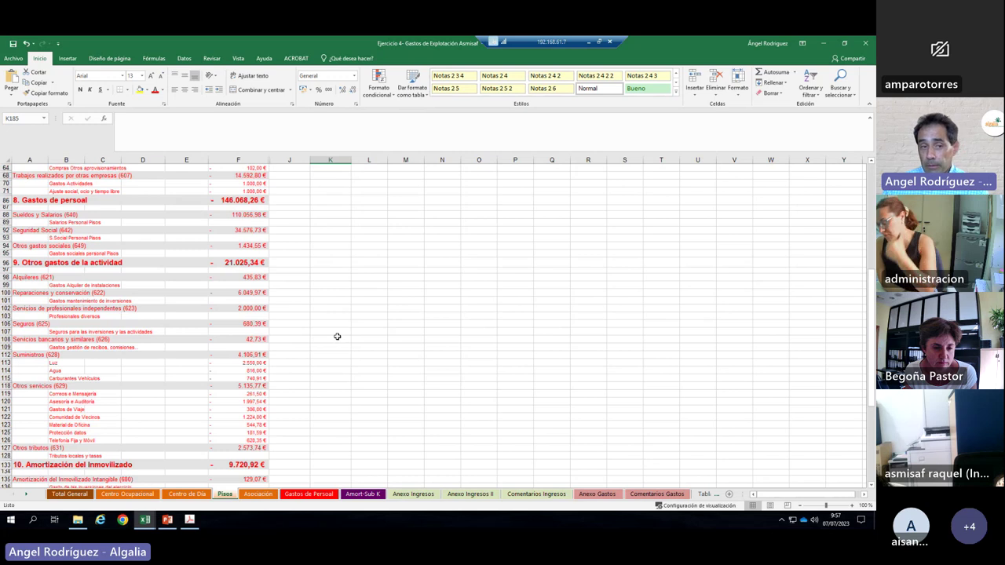
pyautogui.scroll(4, 336, 336)
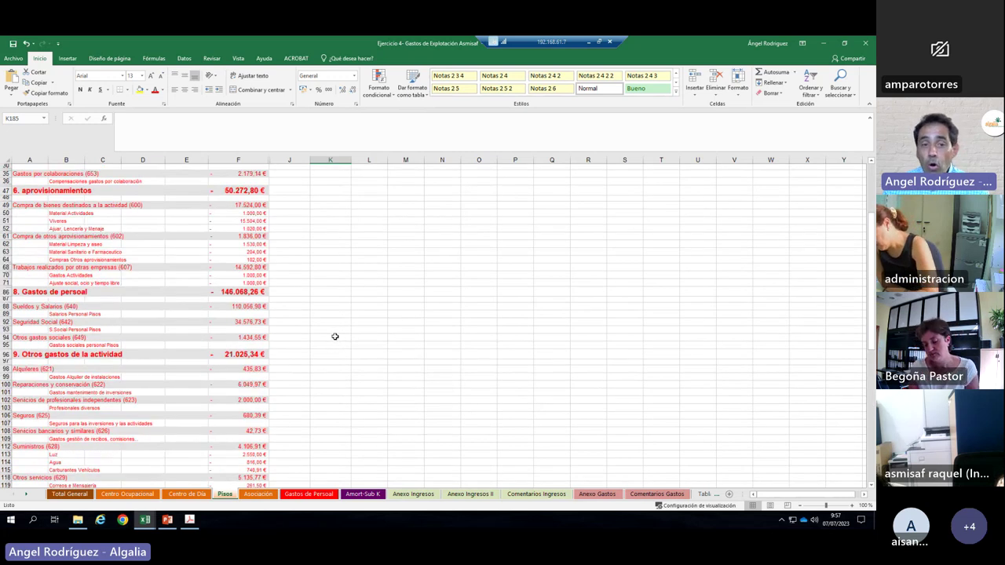
pyautogui.scroll(5, 334, 336)
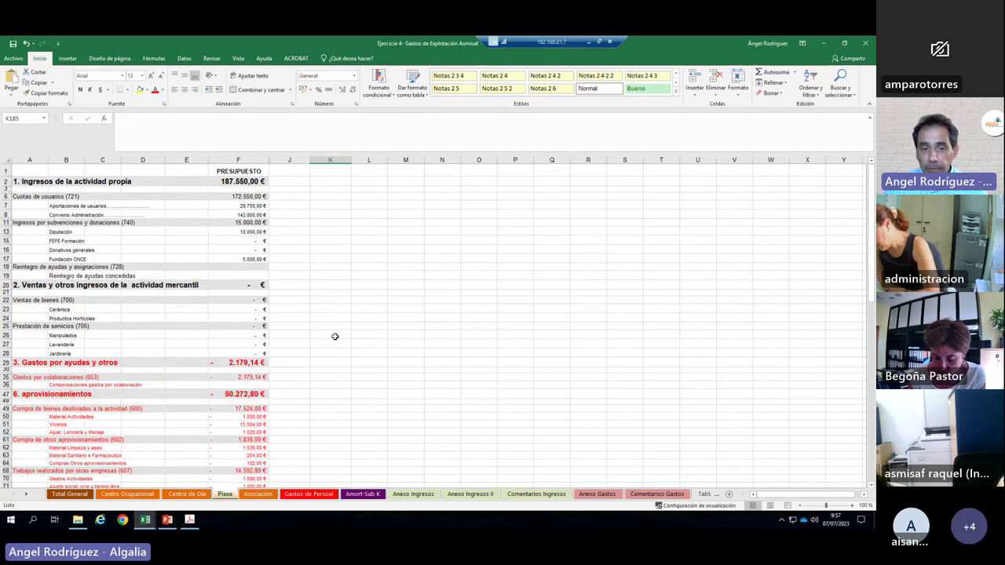
pyautogui.click(240, 206)
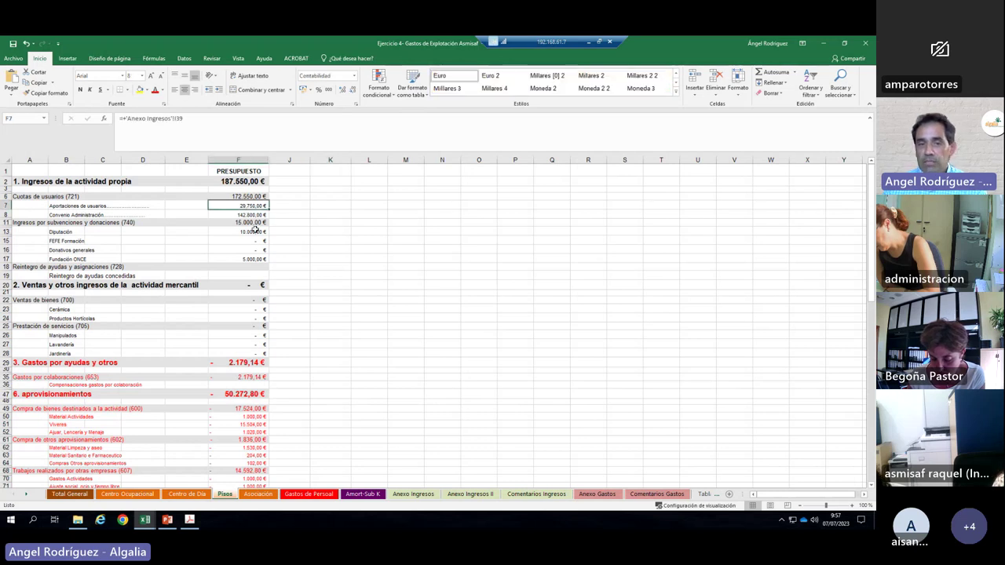
pyautogui.scroll(-3, 337, 322)
pyautogui.scroll(2, 334, 343)
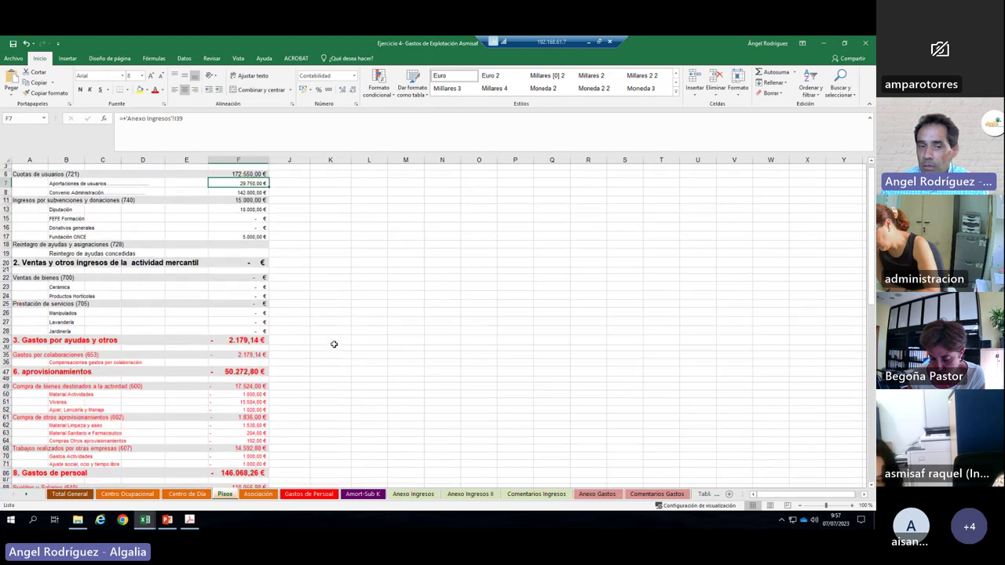
# Step: Review the Pisos budget from the income section at the start down to the result for the year and the summary table
pyautogui.scroll(2, 333, 344)
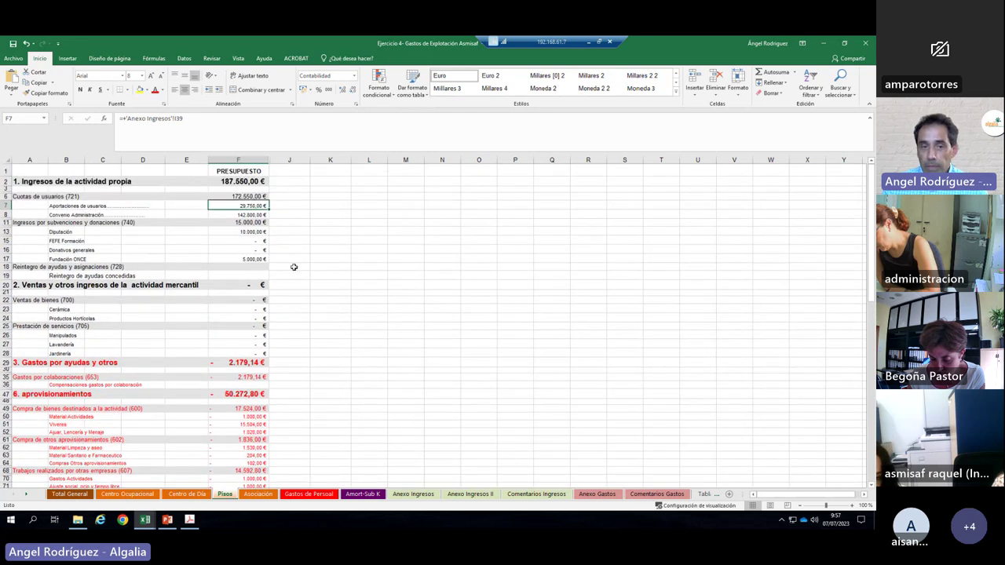
pyautogui.click(289, 215)
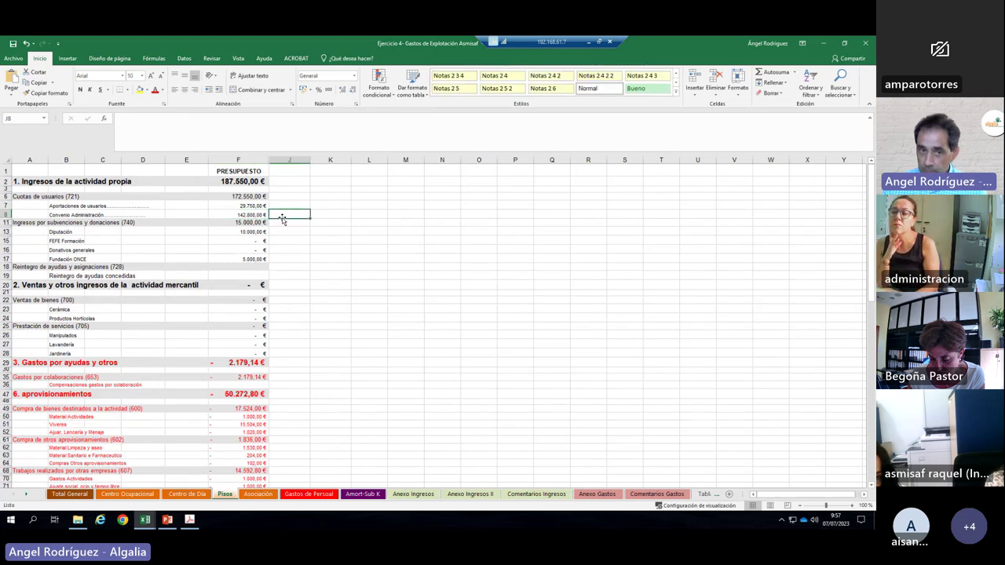
pyautogui.scroll(-20, 279, 228)
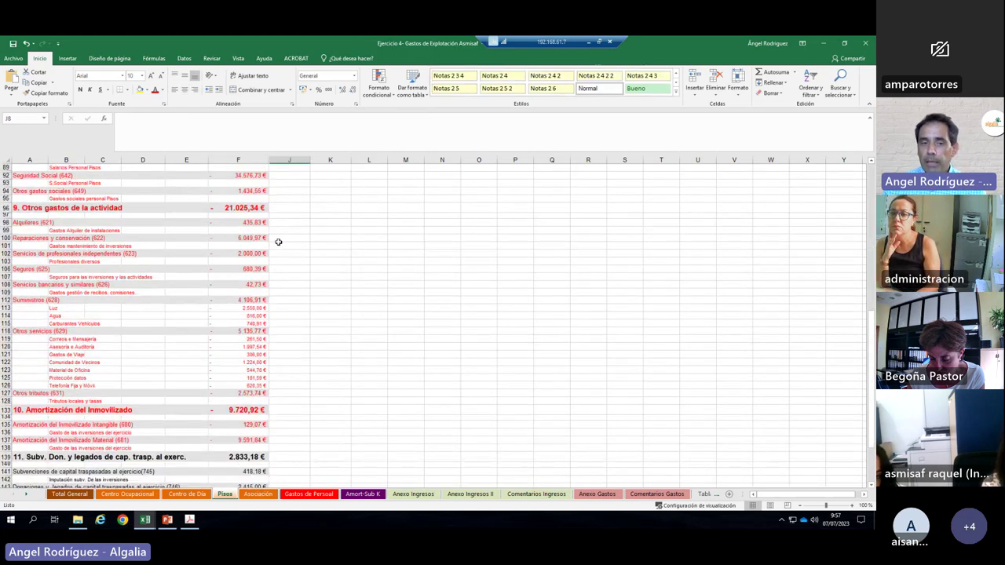
pyautogui.scroll(-4, 279, 245)
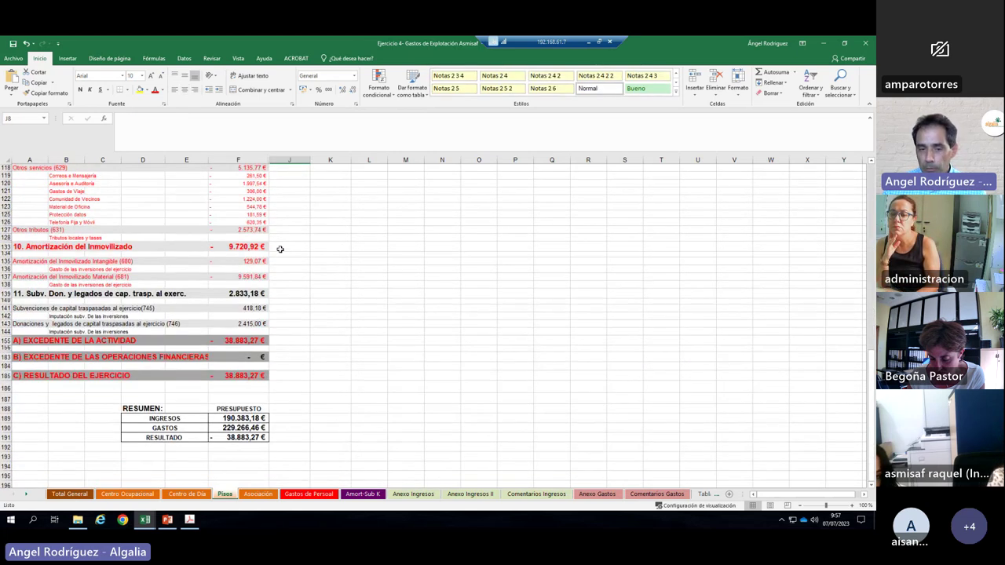
pyautogui.click(312, 375)
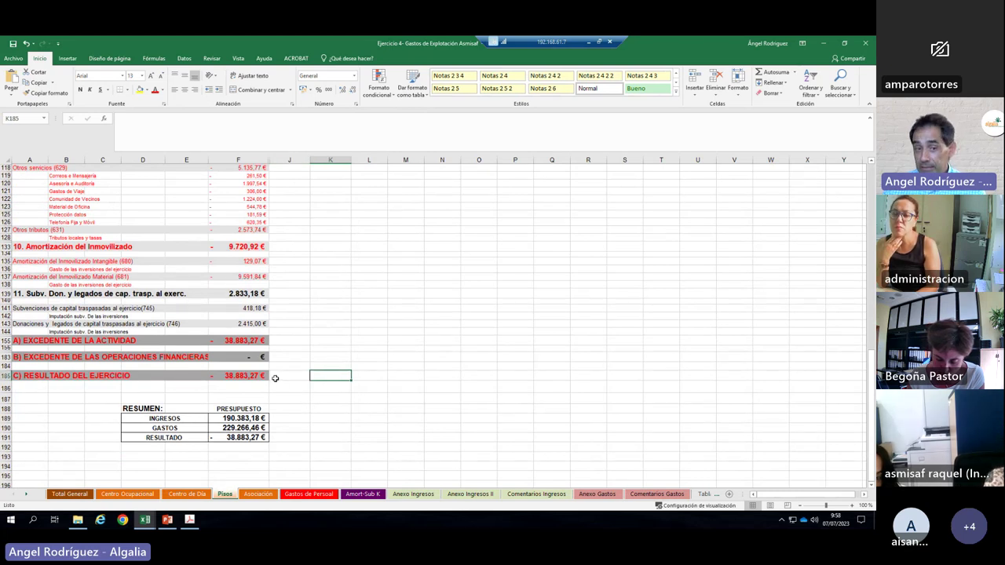
# Step: Compare the results for the year on the Centro Ocupacional, Centro de Día and Total General sheets
pyautogui.click(124, 495)
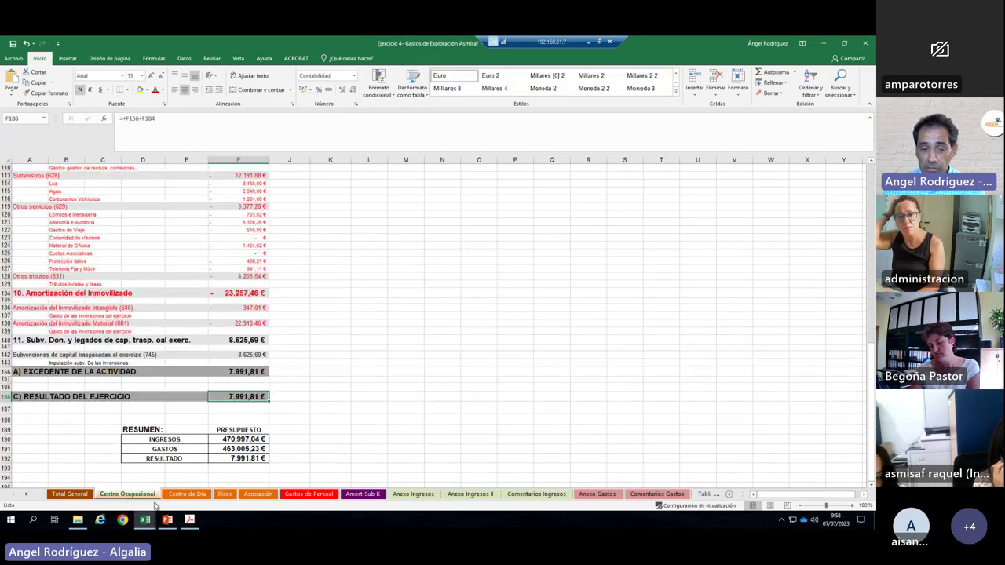
pyautogui.click(176, 494)
pyautogui.click(125, 494)
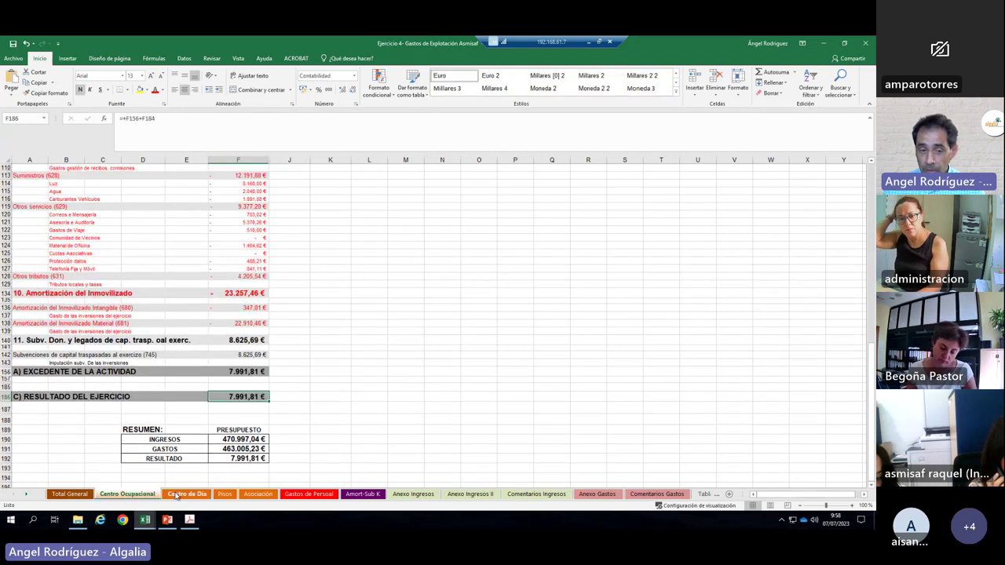
pyautogui.click(169, 494)
pyautogui.click(69, 495)
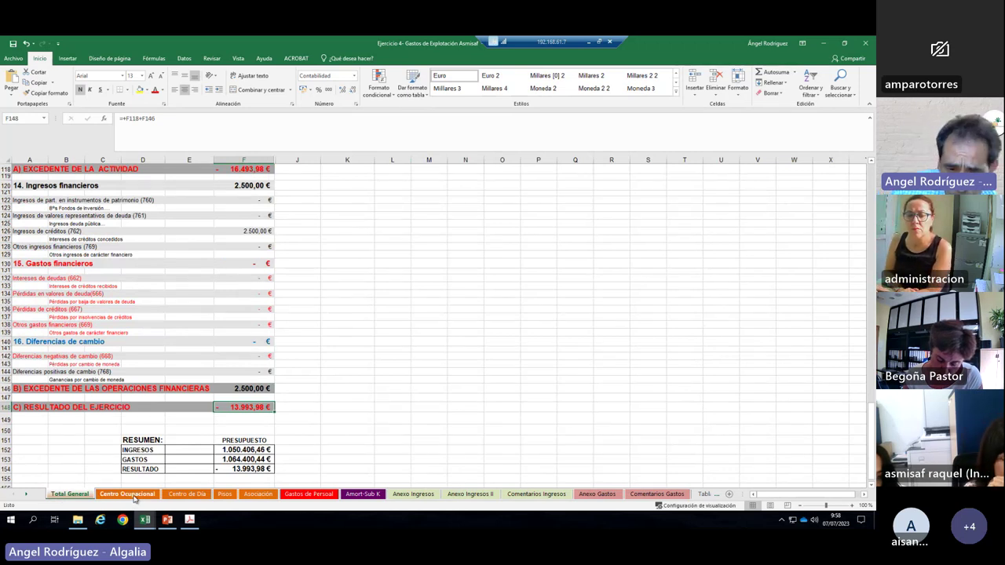
# Step: Compare the Pisos and Asociación budget results with the Total General sheet, ending on Asociación
pyautogui.click(231, 498)
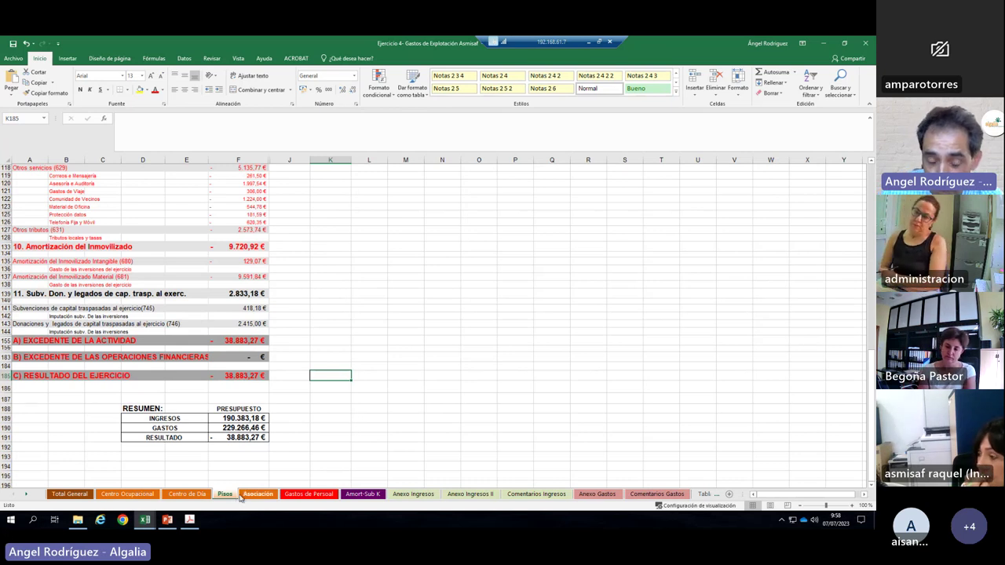
pyautogui.click(257, 495)
pyautogui.click(88, 495)
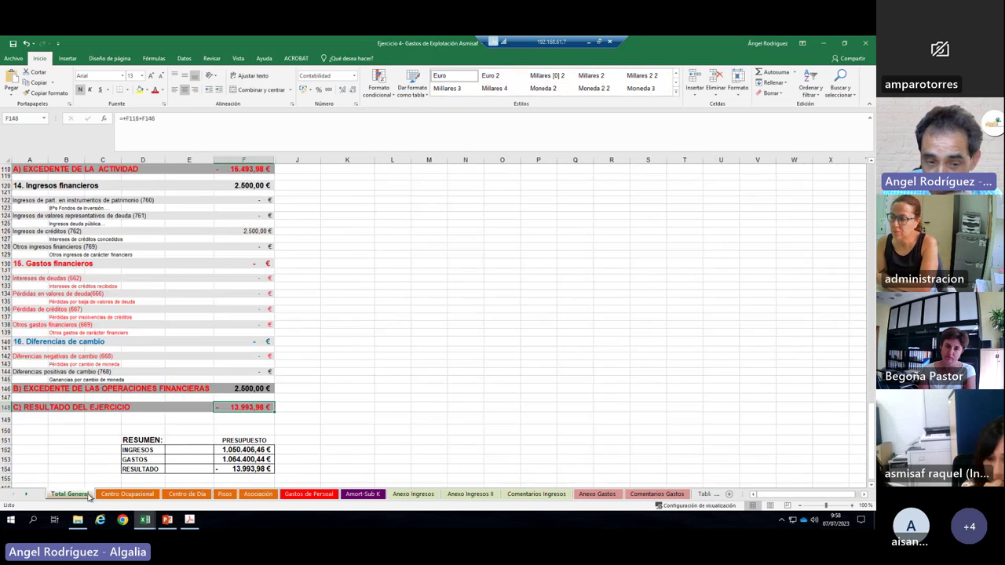
pyautogui.click(268, 497)
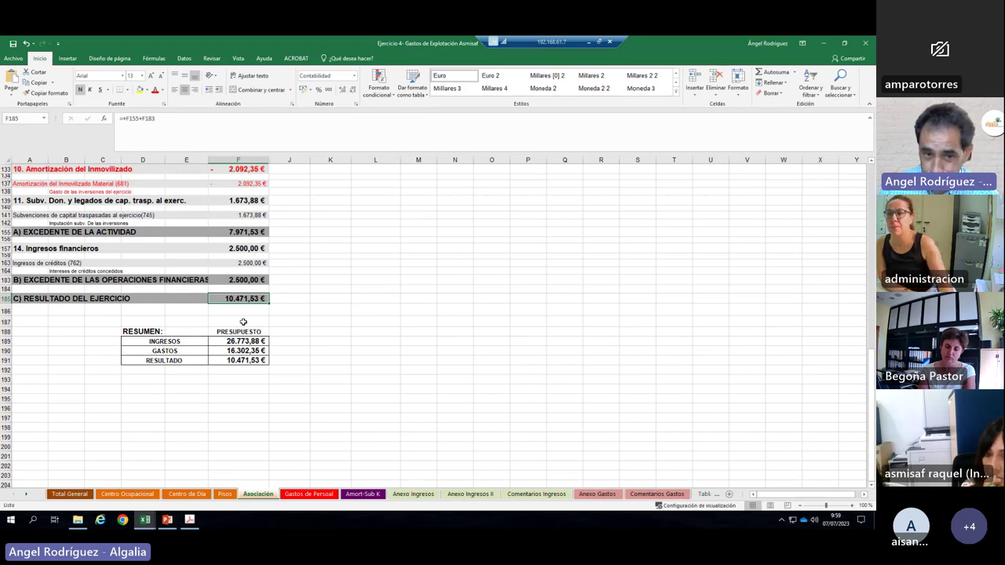
# Step: Return to the Pisos sheet and examine its personnel and other activity expenses
pyautogui.click(225, 494)
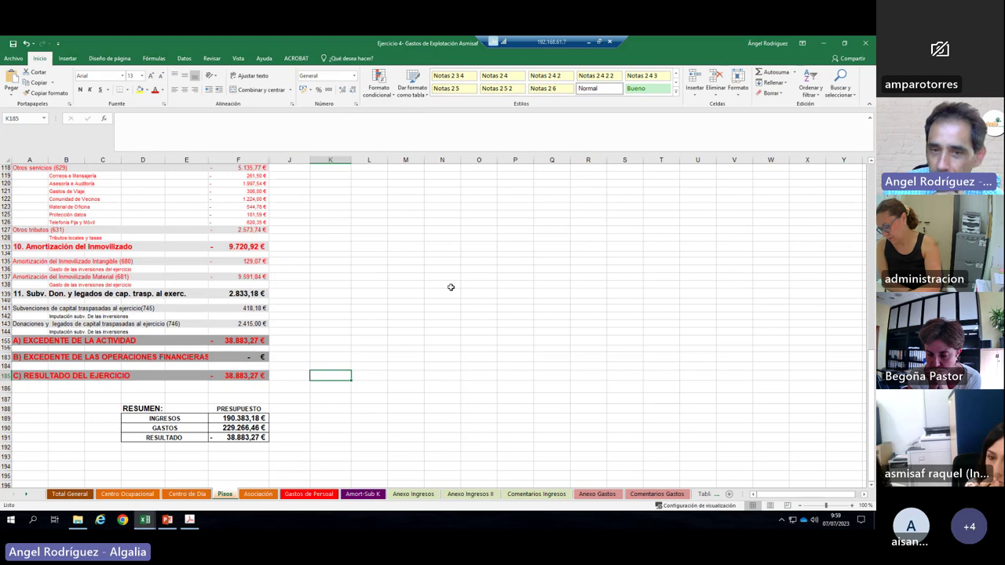
pyautogui.scroll(5, 401, 301)
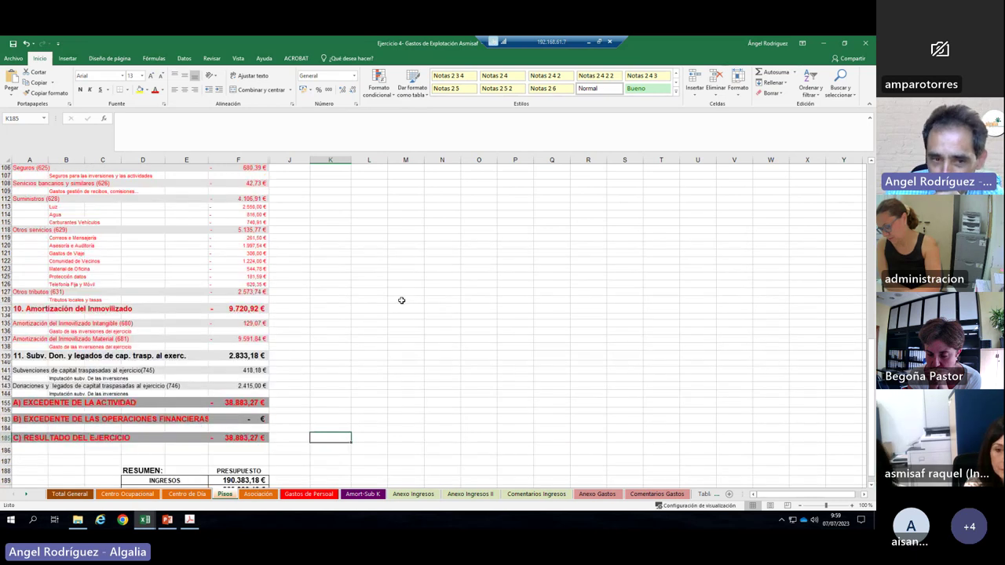
pyautogui.scroll(5, 401, 301)
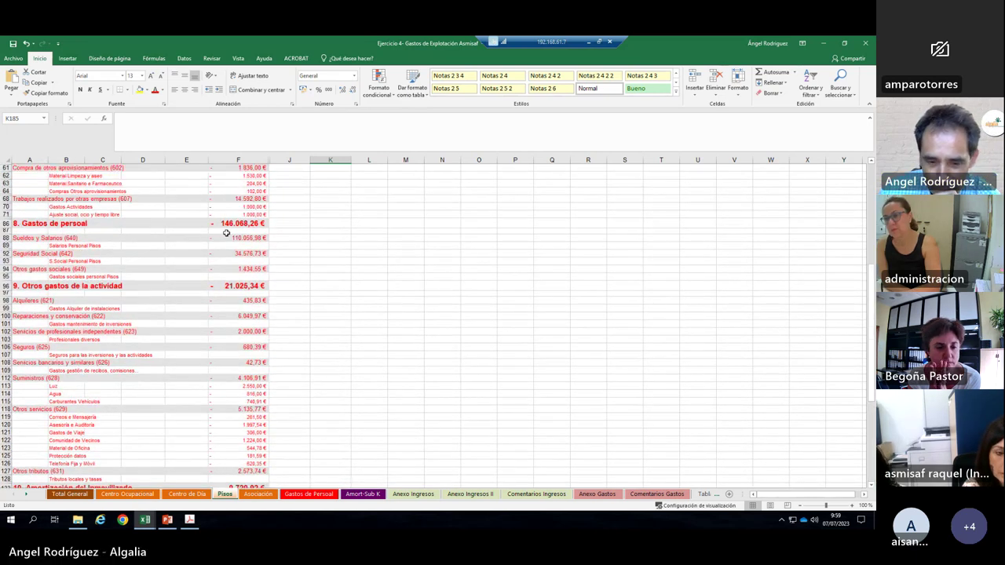
# Step: Switch to the Fundación Fuenteagria operating expenses workbook and maximize its window
pyautogui.click(821, 43)
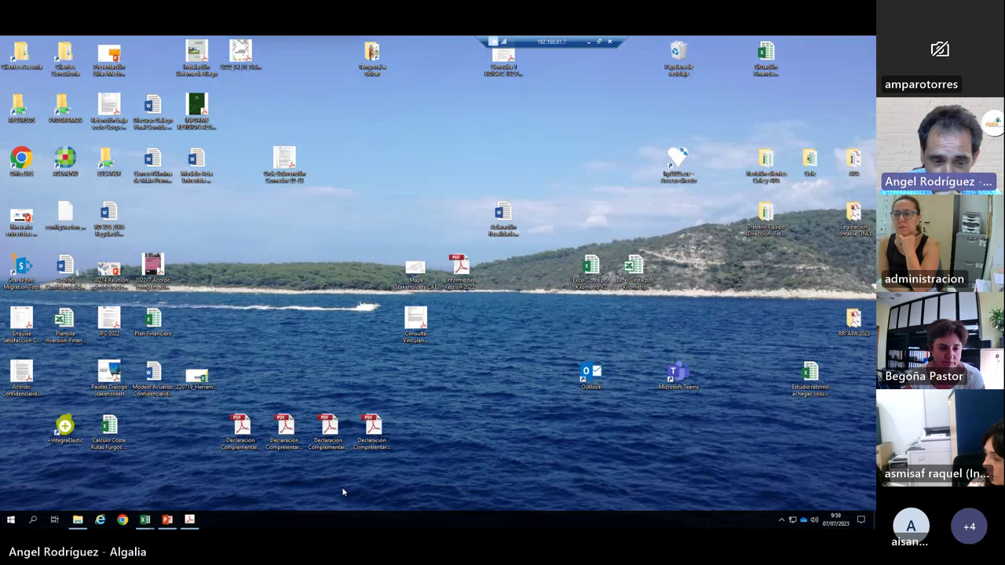
pyautogui.click(143, 521)
pyautogui.moveTo(175, 484)
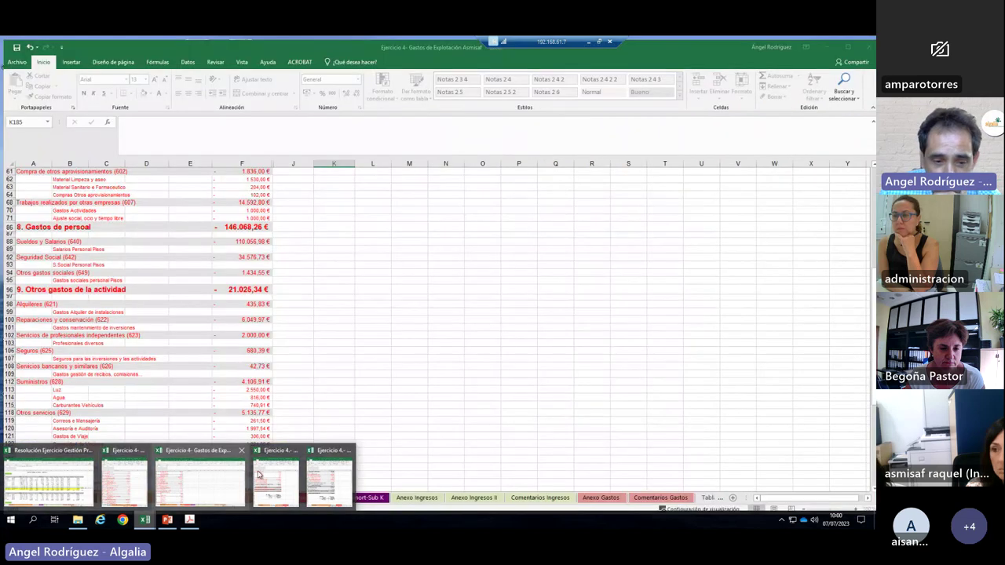
pyautogui.moveTo(274, 471)
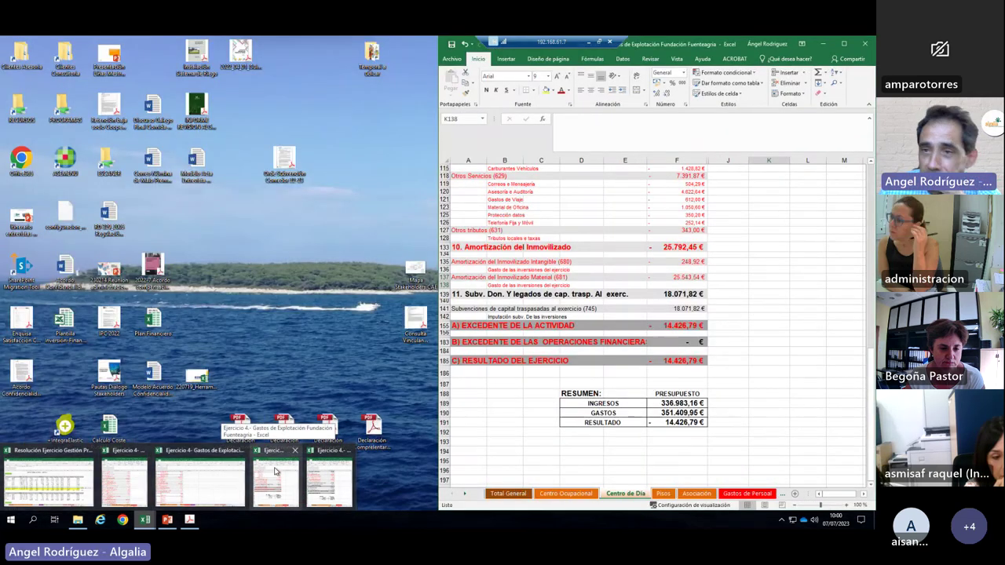
pyautogui.click(274, 470)
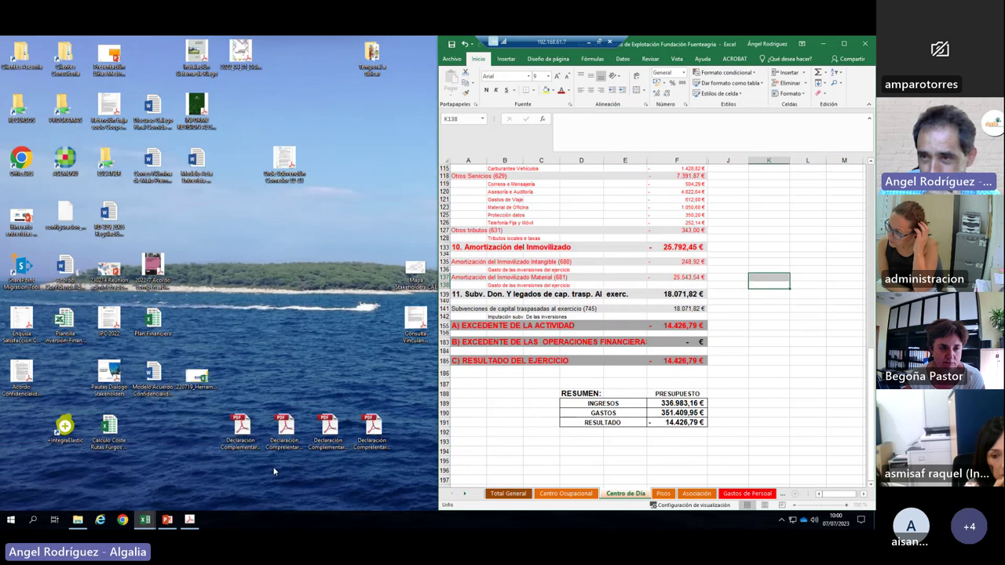
pyautogui.doubleClick(760, 37)
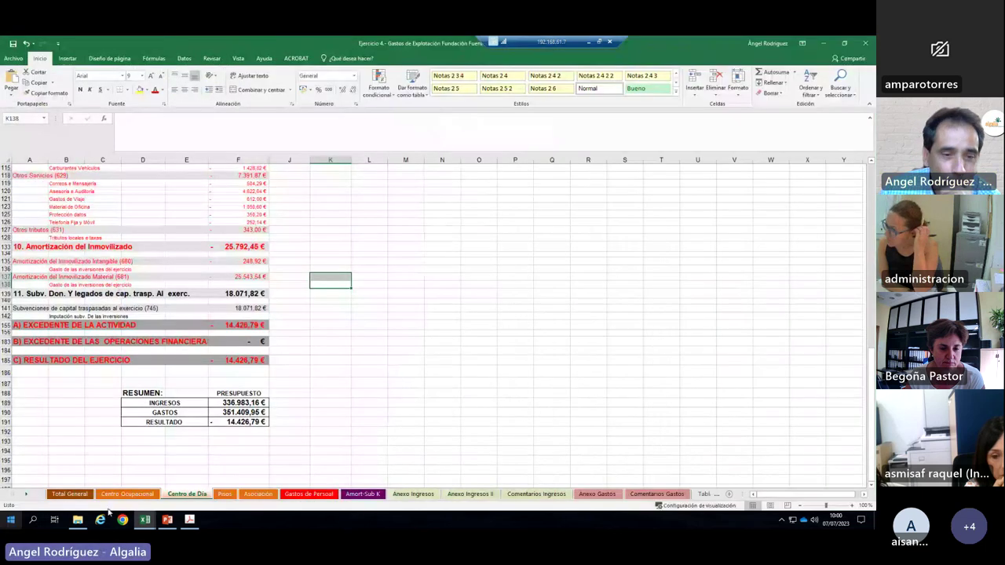
# Step: Check the result for the year and the income and expense summary on the foundation's Total General sheet
pyautogui.click(69, 494)
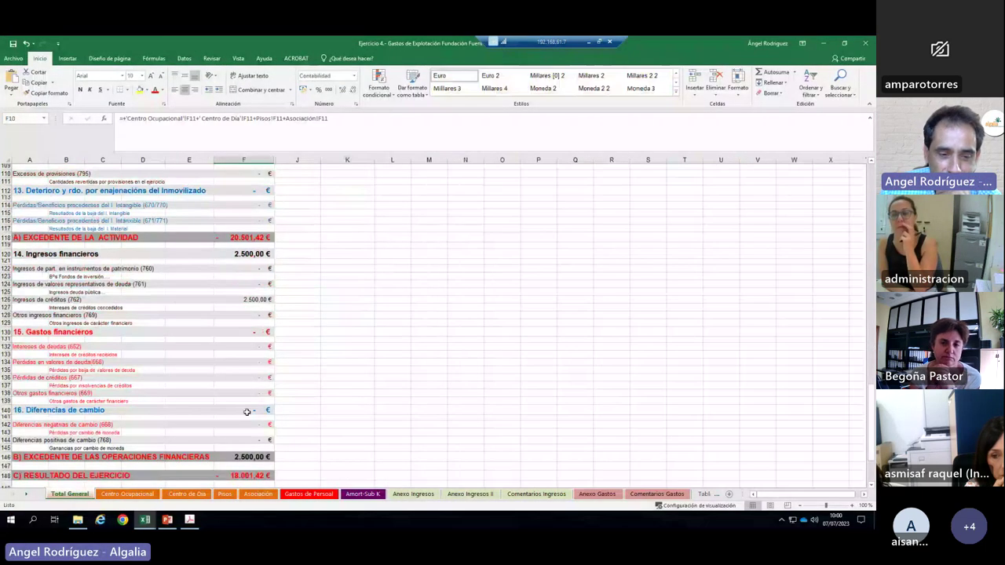
pyautogui.scroll(-8, 212, 438)
pyautogui.scroll(4, 212, 438)
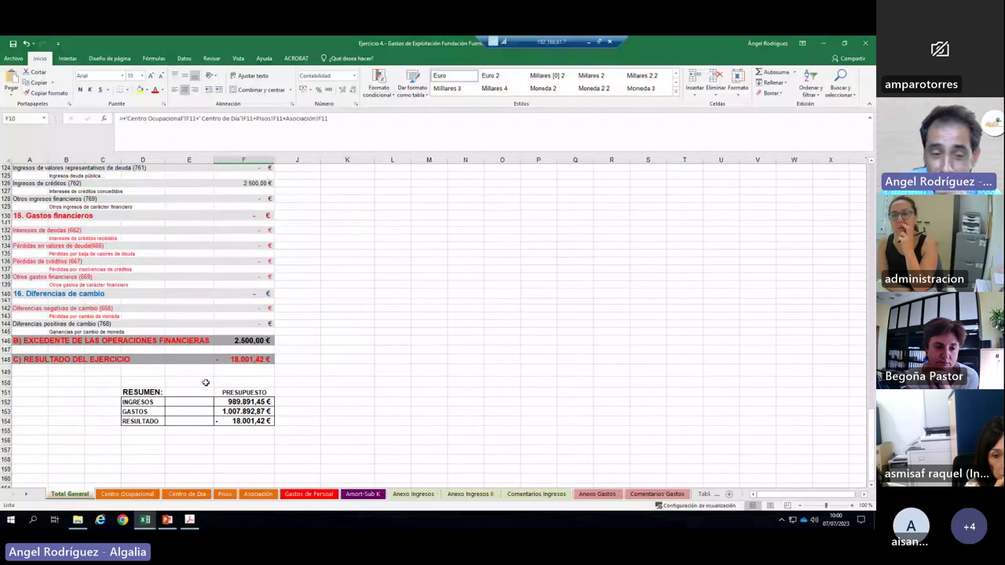
pyautogui.click(245, 367)
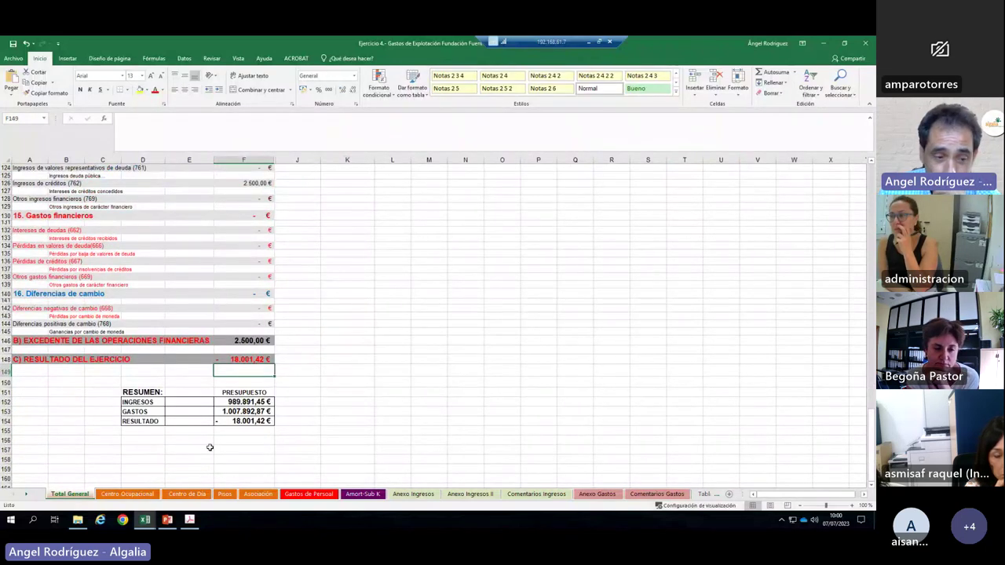
# Step: Review the budget results on the Centro Ocupacional, Centro de Día, Pisos and Asociación sheets in turn
pyautogui.click(133, 494)
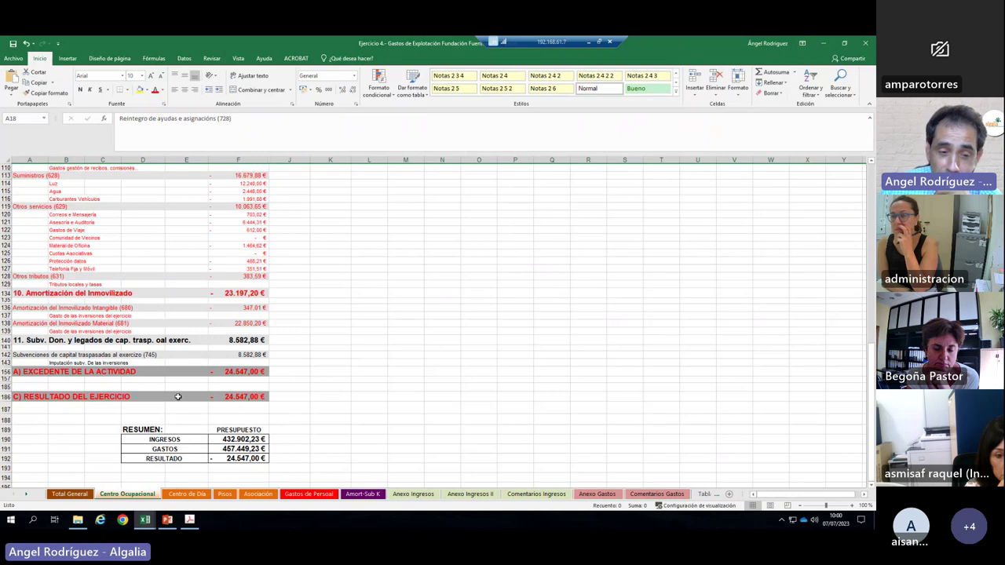
pyautogui.click(244, 398)
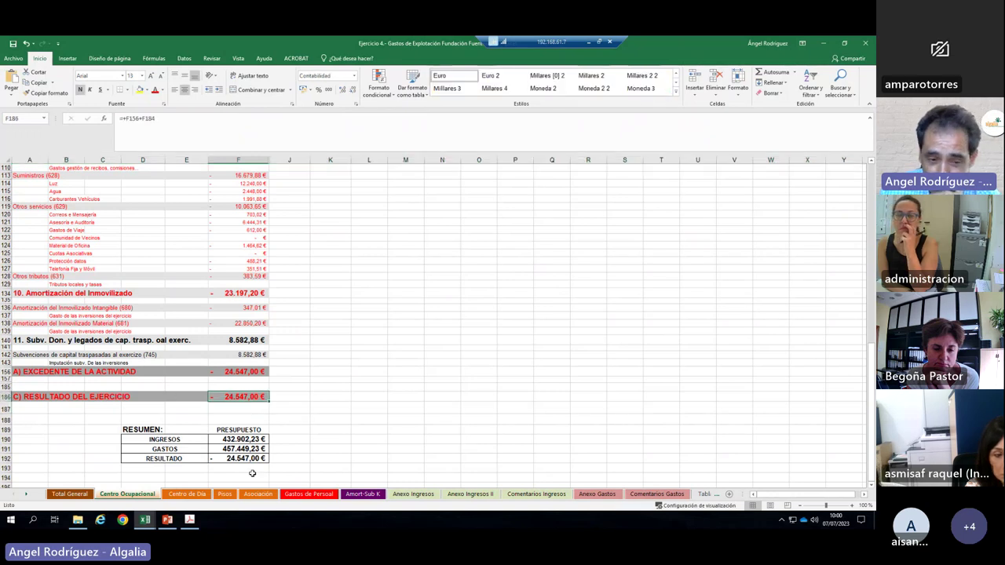
pyautogui.click(185, 494)
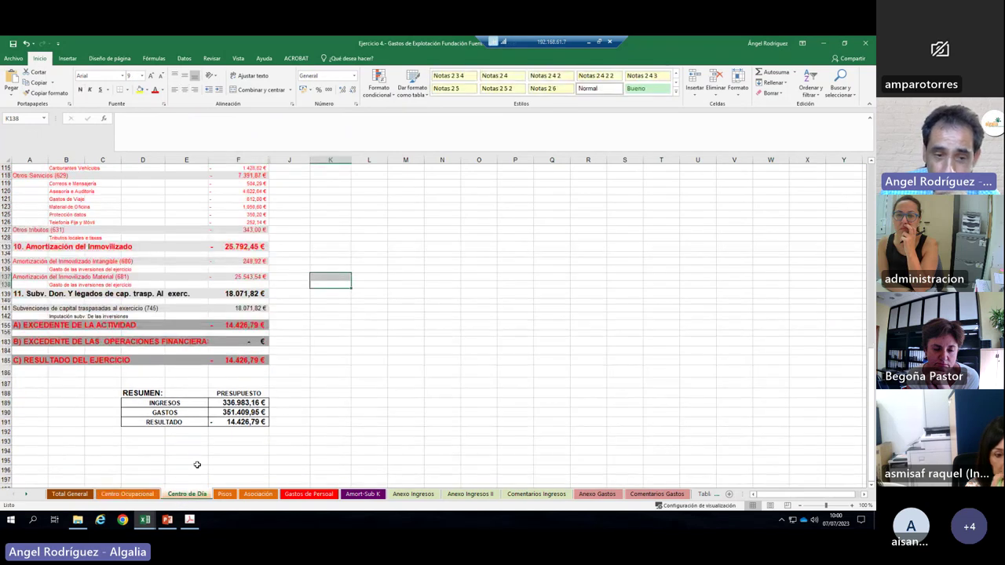
pyautogui.click(246, 374)
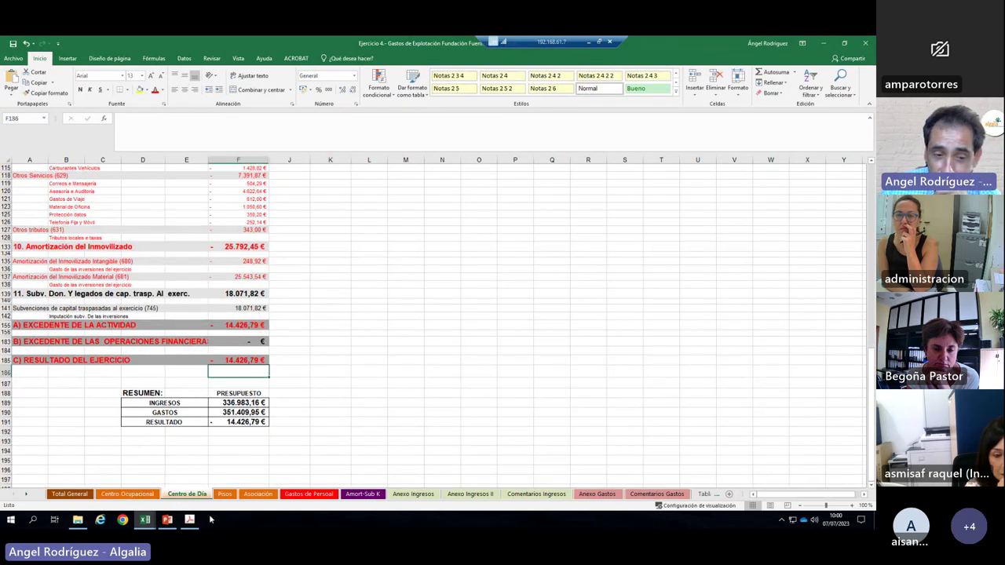
pyautogui.click(224, 494)
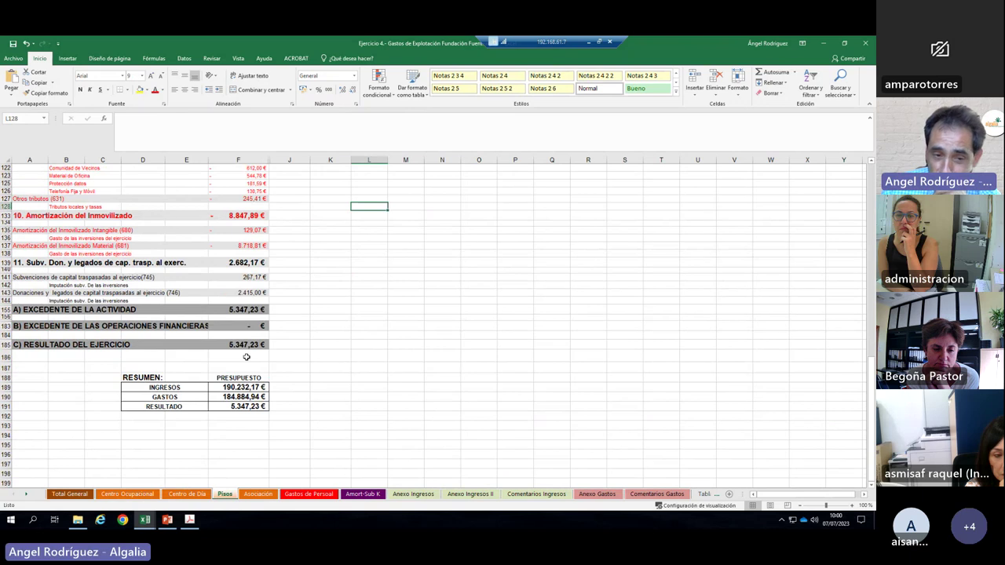
pyautogui.click(259, 495)
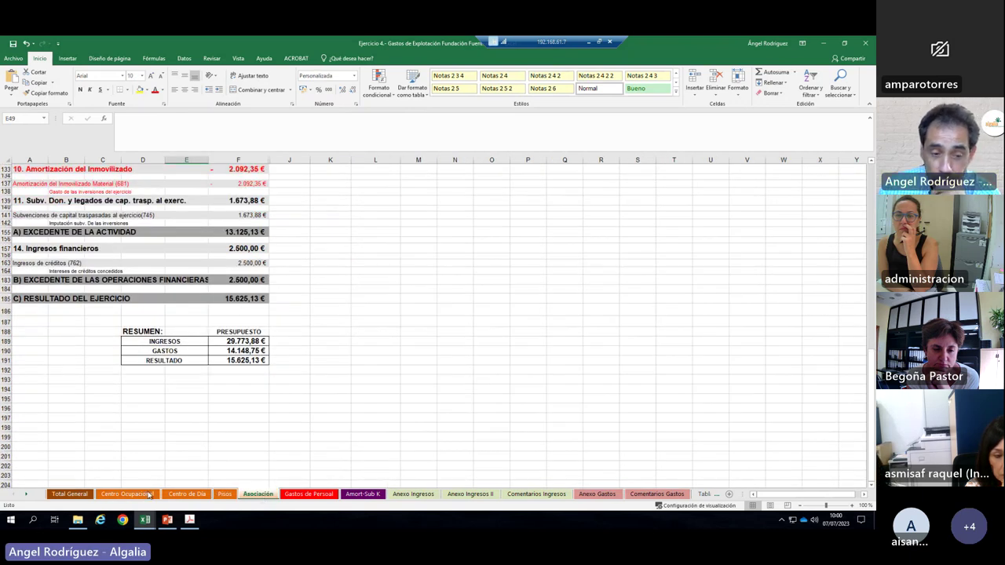
pyautogui.click(292, 406)
pyautogui.press('Left')
pyautogui.press('Left')
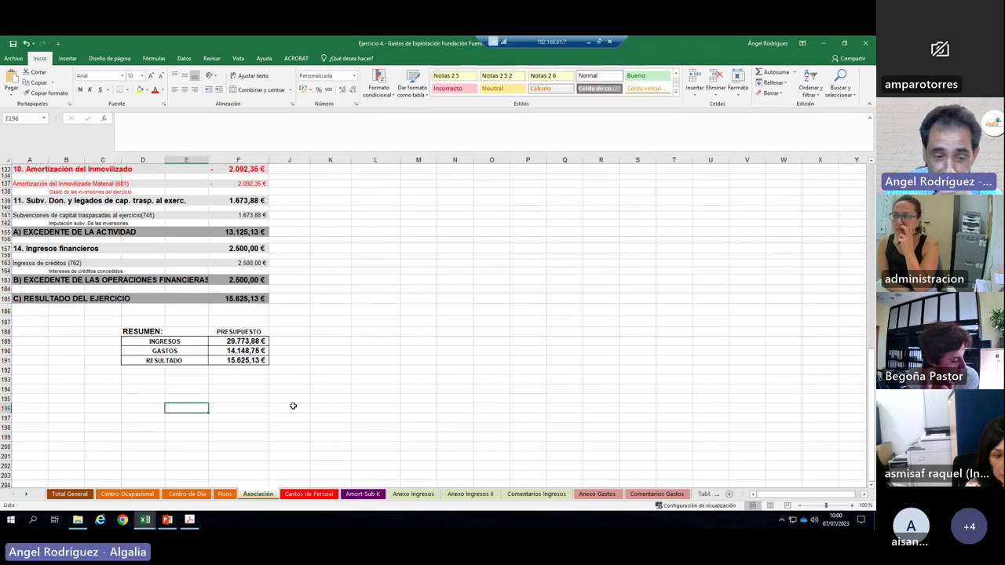
# Step: Compare the Centro Ocupacional result with the Centro de Día result again, ending on Centro Ocupacional
pyautogui.click(139, 494)
pyautogui.click(183, 494)
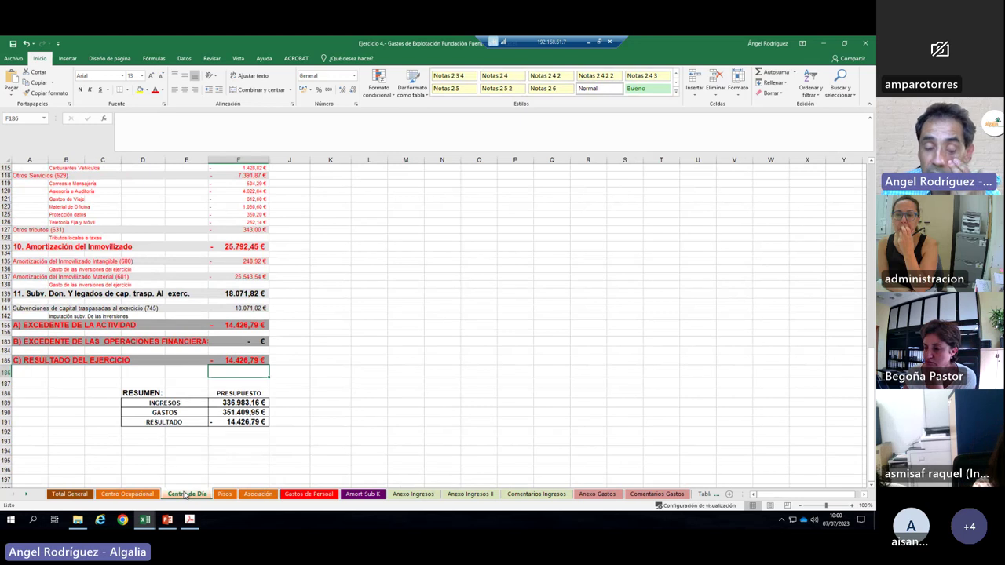
pyautogui.click(126, 495)
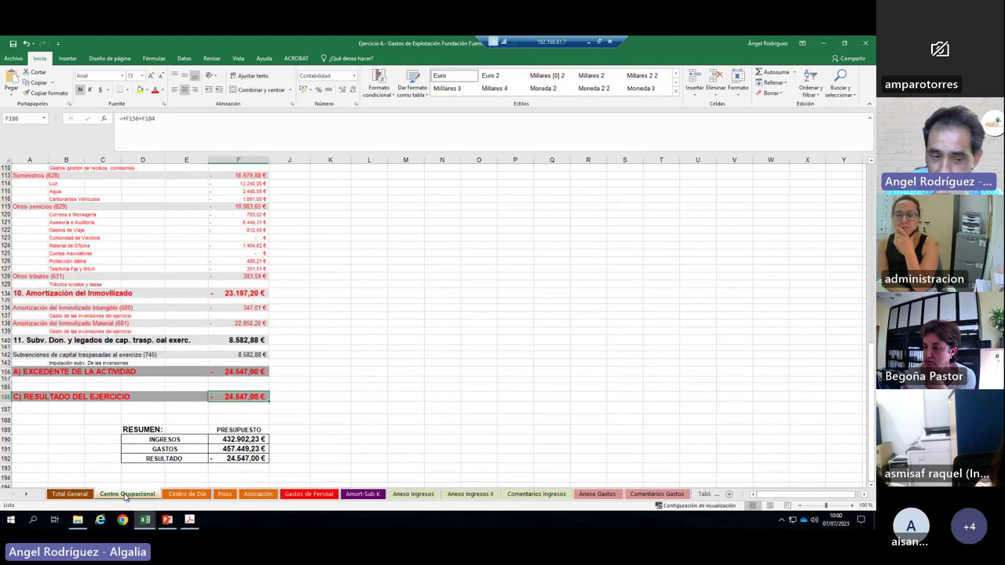
pyautogui.click(185, 494)
pyautogui.click(130, 494)
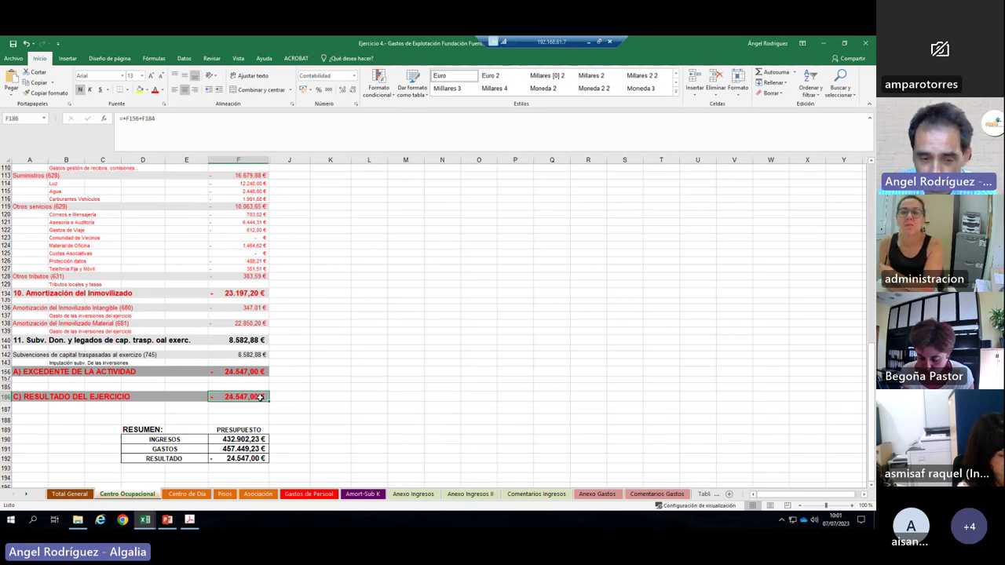
# Step: Open the Gastos de Persoal sheet and examine the Centro Ocupacional staff cost table at its start
pyautogui.click(308, 494)
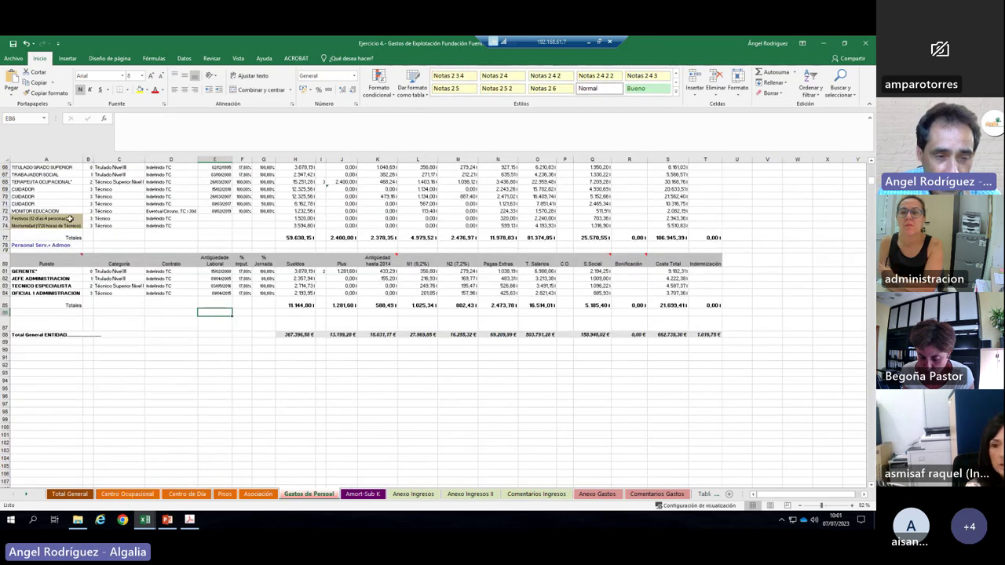
pyautogui.scroll(19, 102, 239)
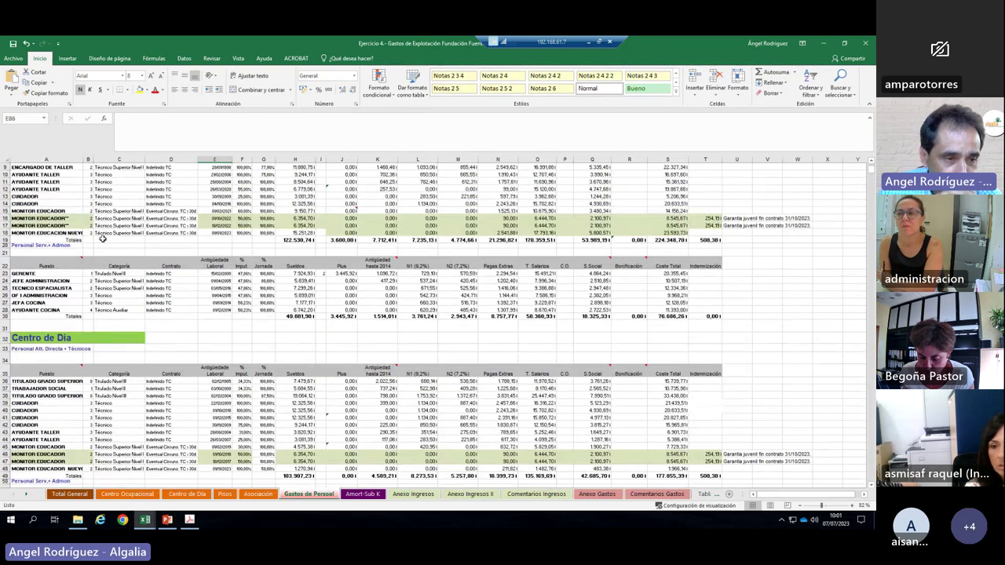
pyautogui.scroll(3, 49, 264)
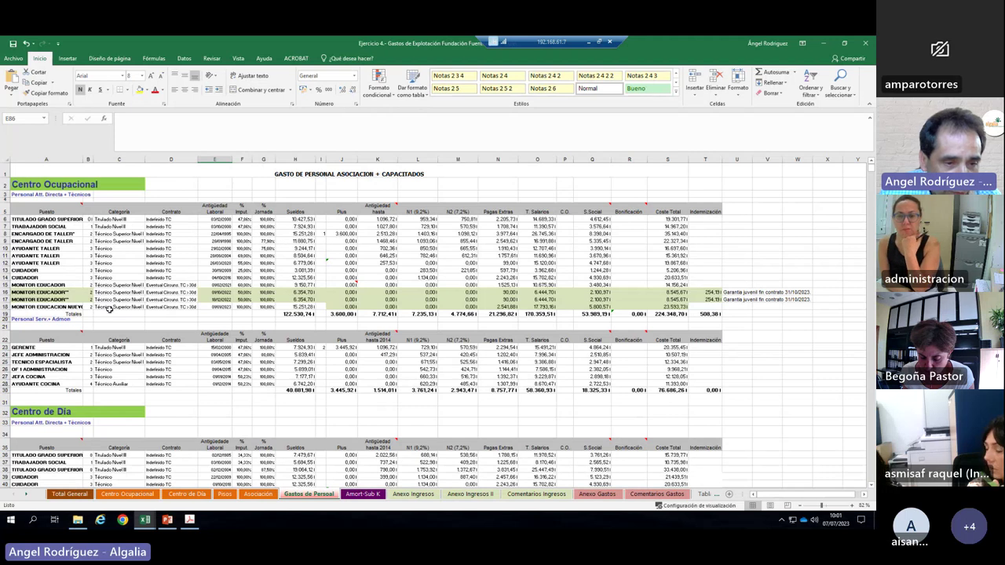
# Step: Set the % Jornada of the new education monitor in the Centro Ocupacional staff table to 0%
pyautogui.click(265, 306)
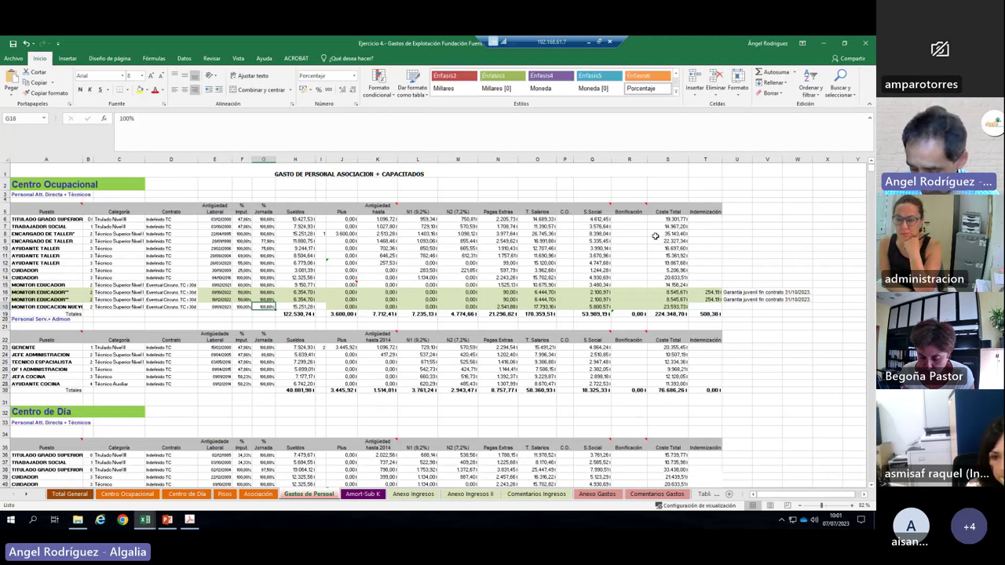
pyautogui.write('0')
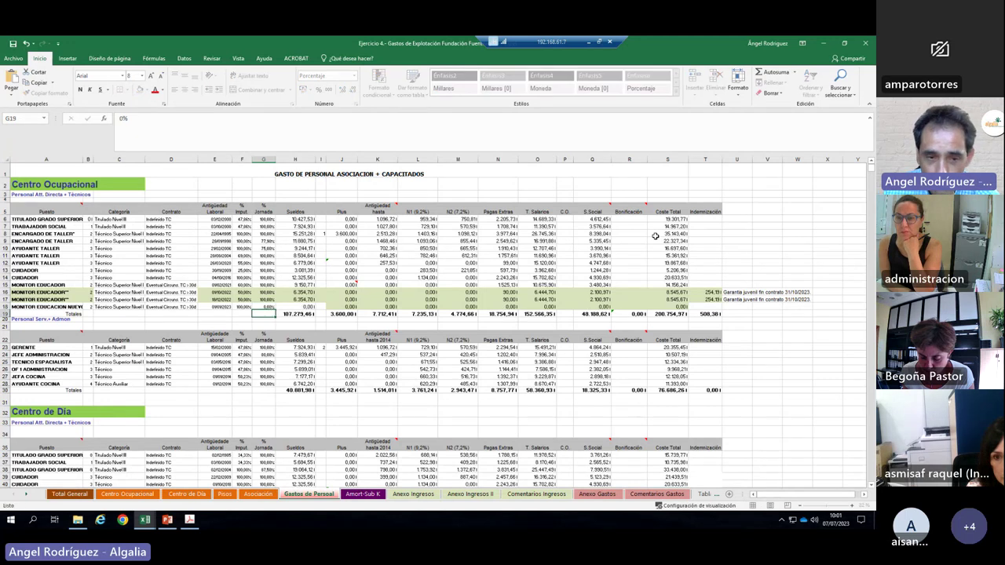
pyautogui.press('Return')
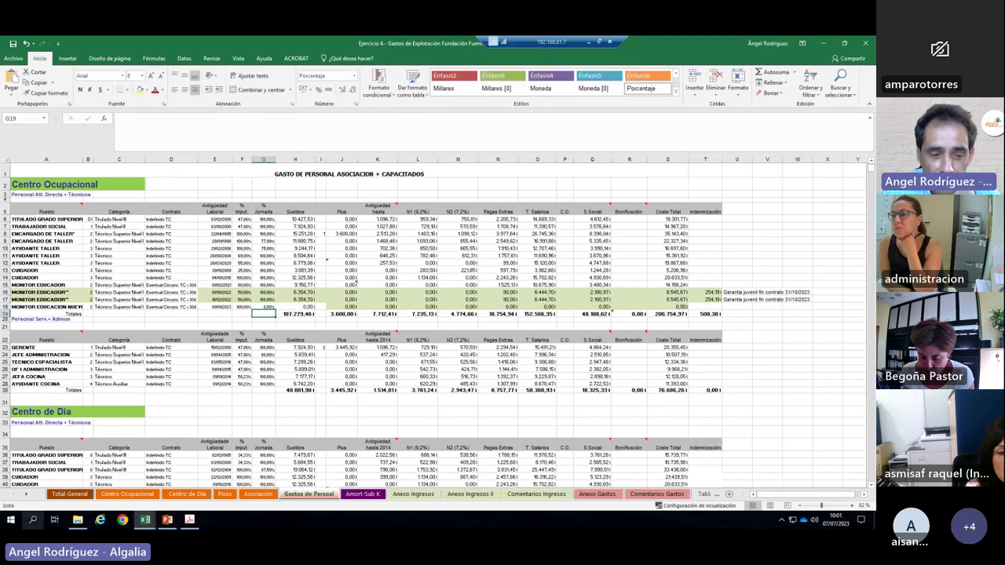
# Step: Check the result for the year on the Centro Ocupacional, Total General and Centro de Día sheets in turn
pyautogui.click(124, 494)
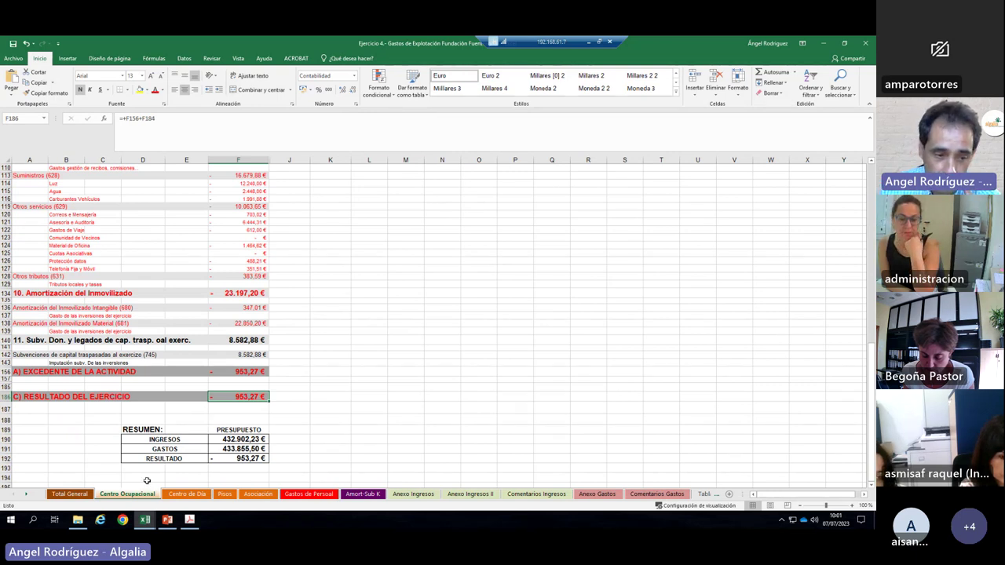
pyautogui.click(72, 493)
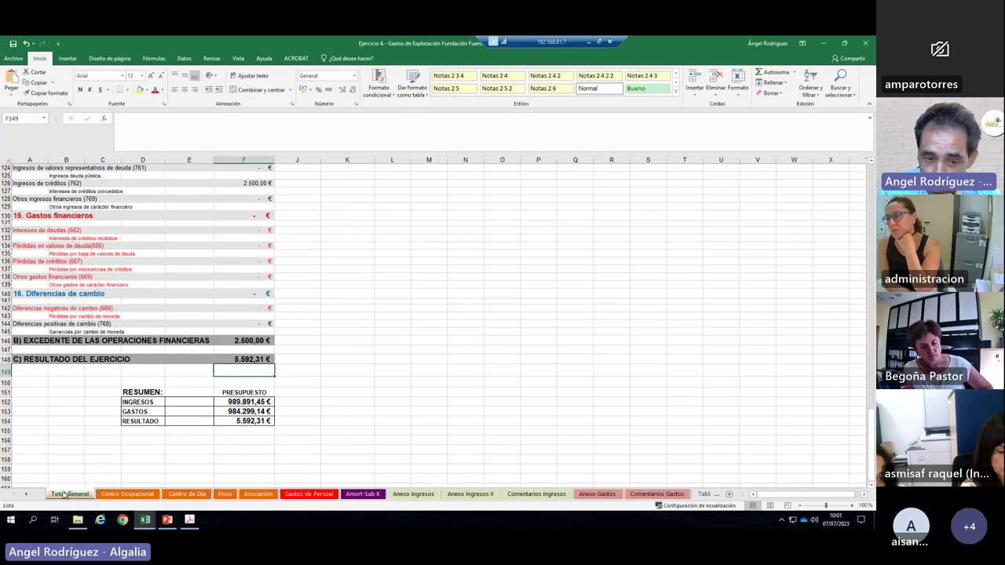
pyautogui.click(176, 494)
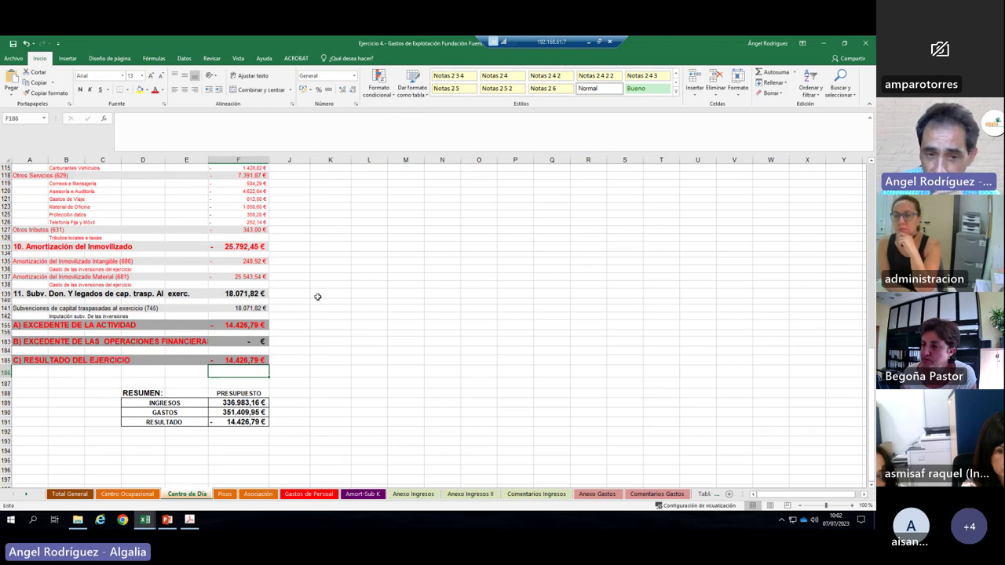
pyautogui.click(327, 355)
pyautogui.click(343, 246)
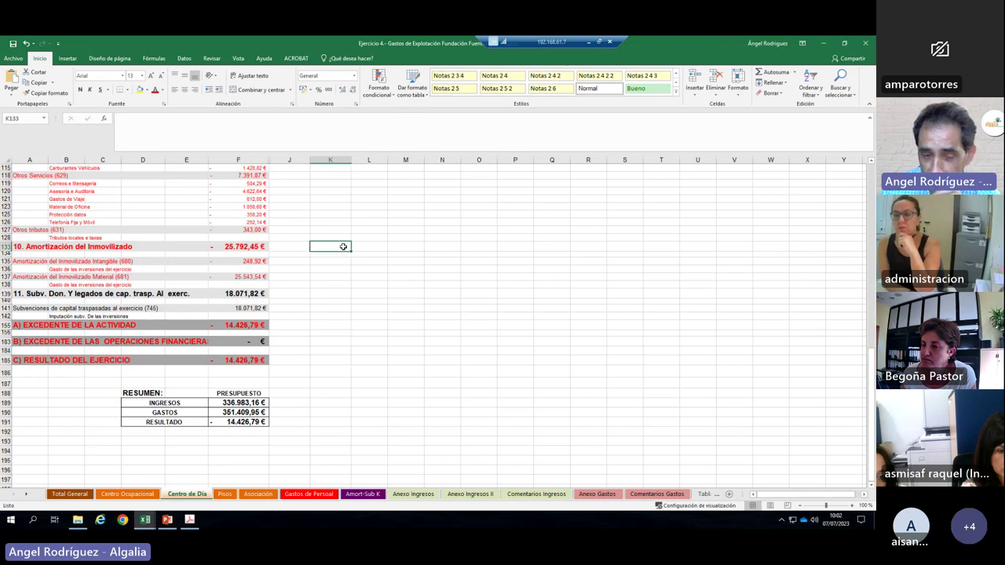
# Step: Examine the Centro de Día budget lines from depreciation up to the sales income and back down to the result
pyautogui.scroll(9, 343, 246)
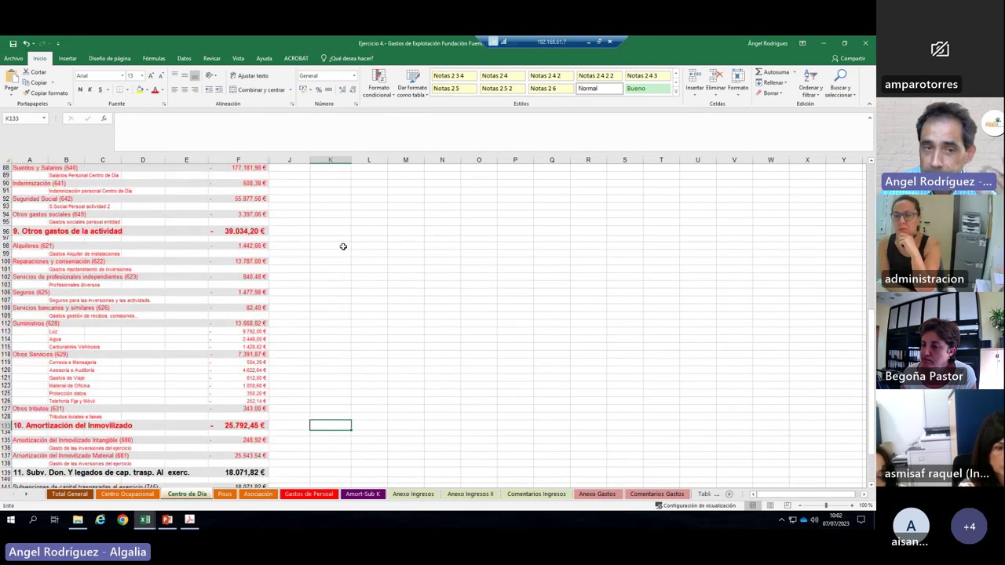
pyautogui.scroll(4, 343, 247)
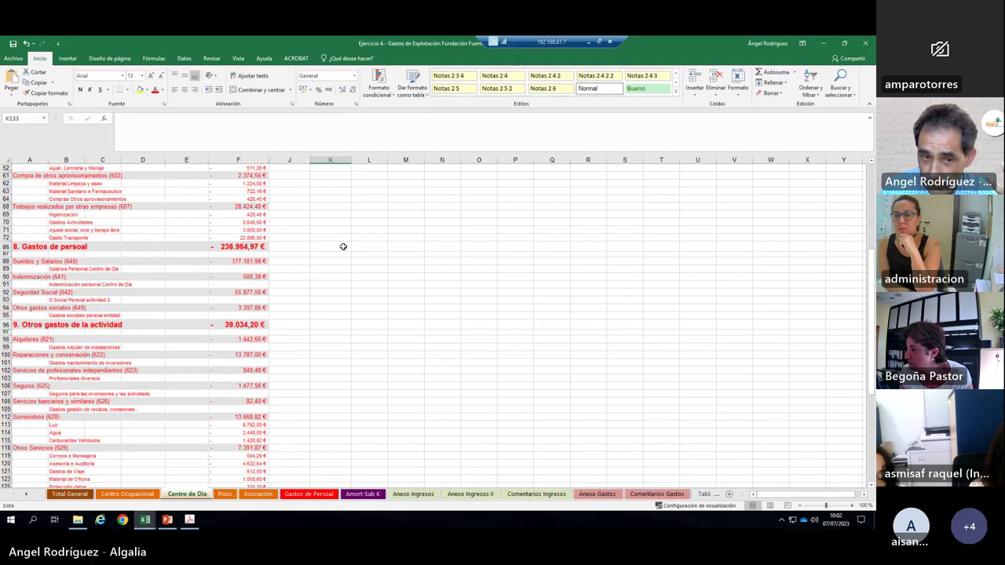
pyautogui.scroll(3, 343, 247)
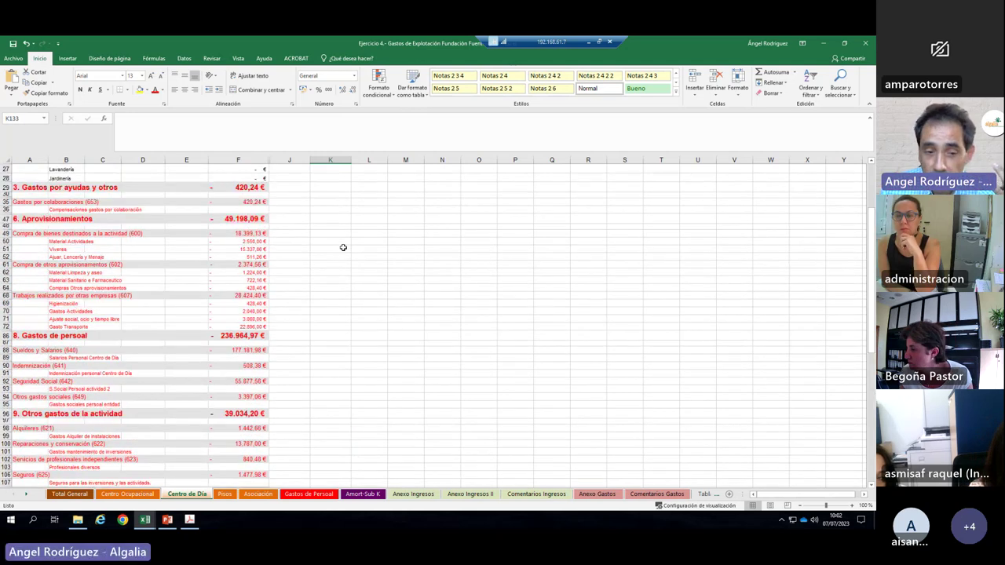
pyautogui.scroll(2, 342, 247)
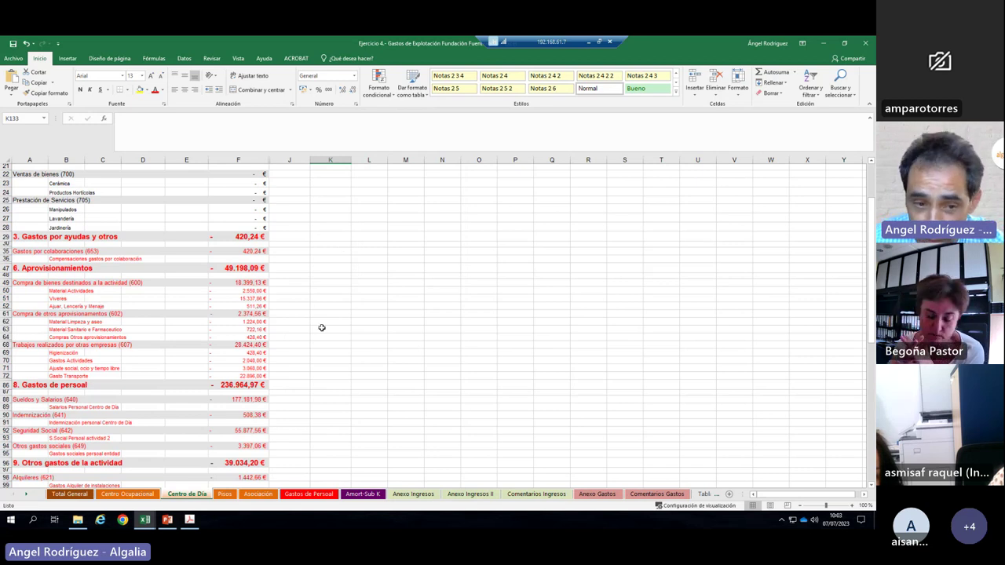
pyautogui.scroll(-1, 321, 327)
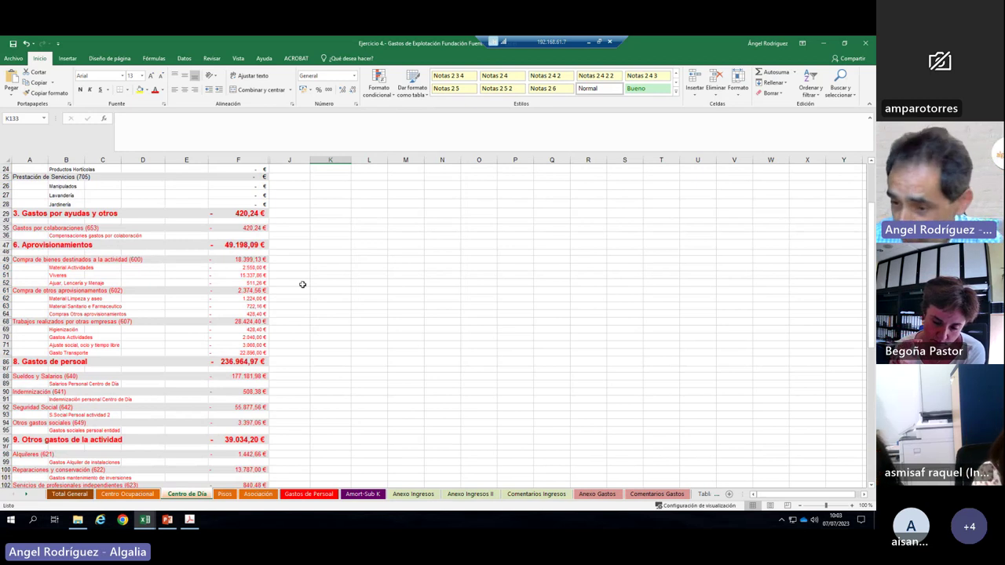
pyautogui.scroll(-15, 300, 281)
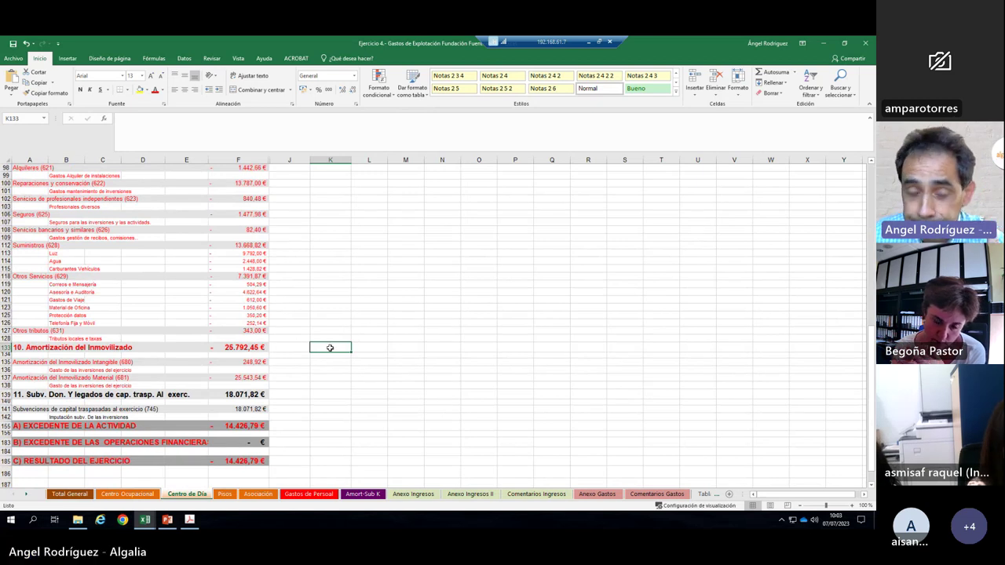
# Step: Compare the Centro Ocupacional result for the year with the overall result on Total General
pyautogui.click(82, 496)
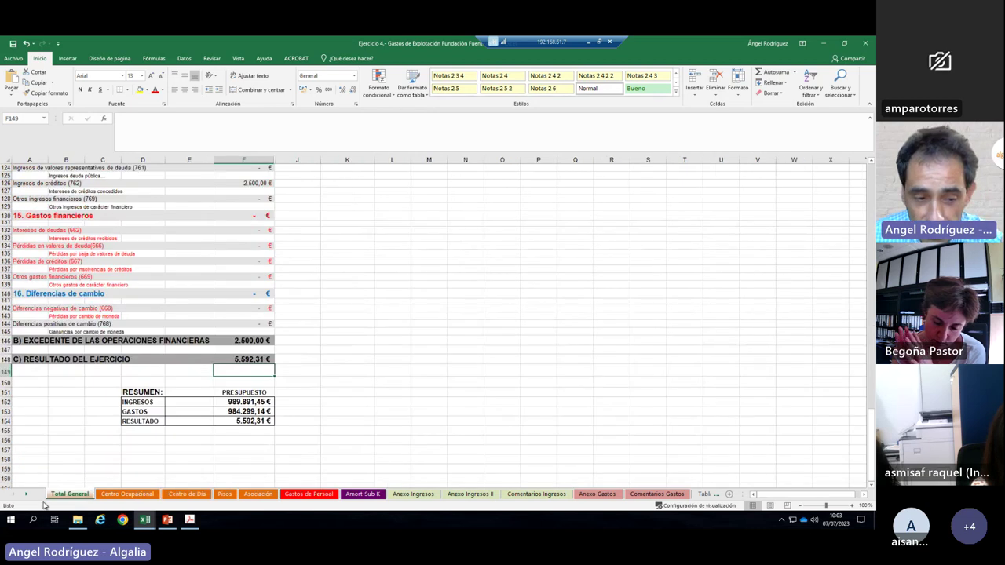
pyautogui.click(128, 494)
pyautogui.click(247, 394)
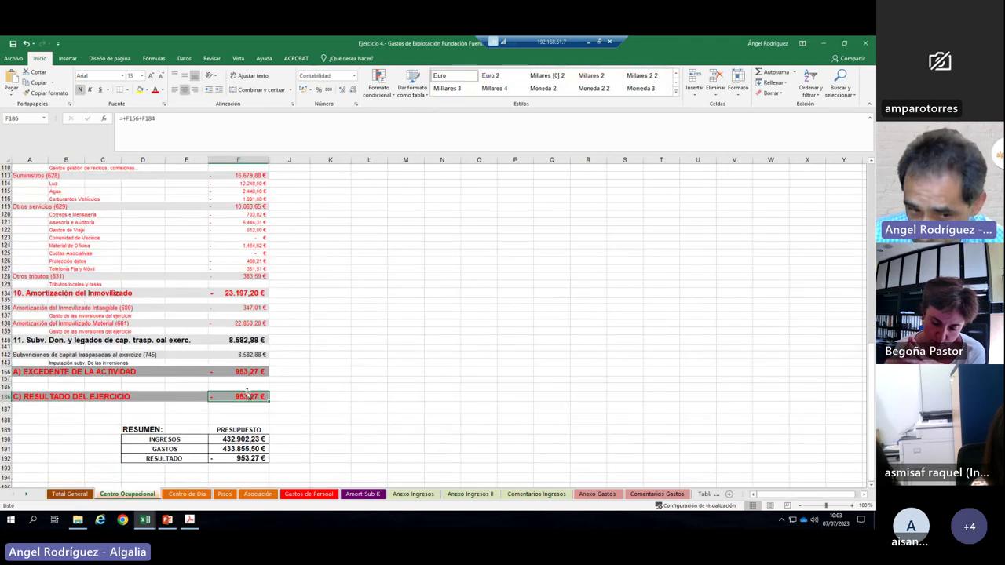
pyautogui.click(70, 494)
pyautogui.click(251, 359)
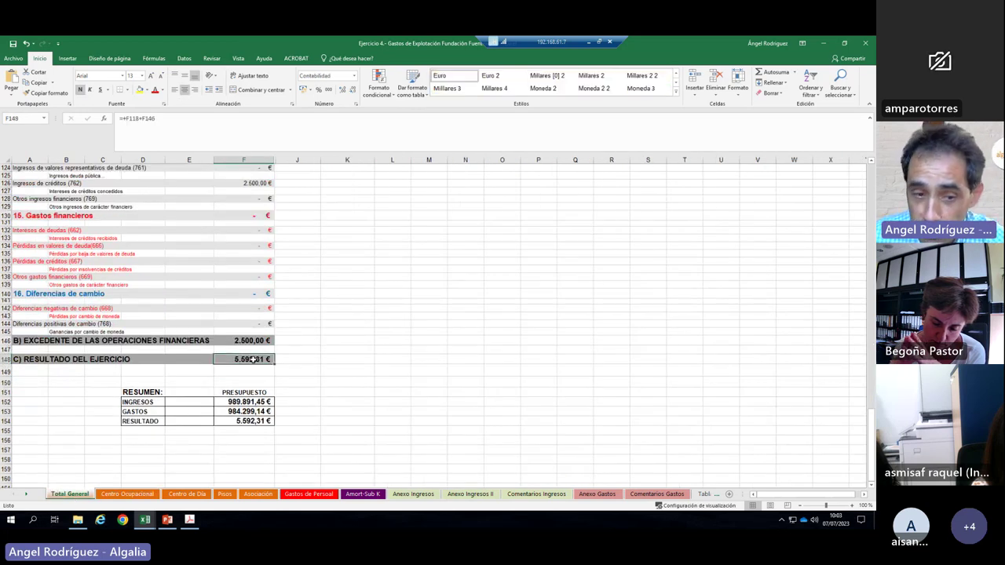
# Step: Compare the results of the Centro de Día, Pisos, Asociación and Centro Ocupacional sheets, ending on Centro de Día
pyautogui.click(187, 495)
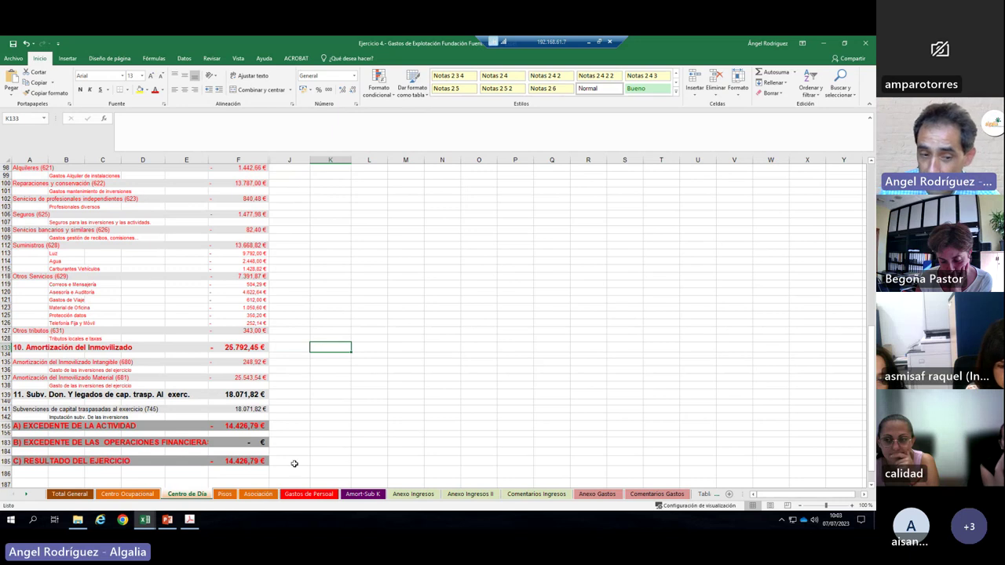
pyautogui.click(224, 493)
pyautogui.click(258, 494)
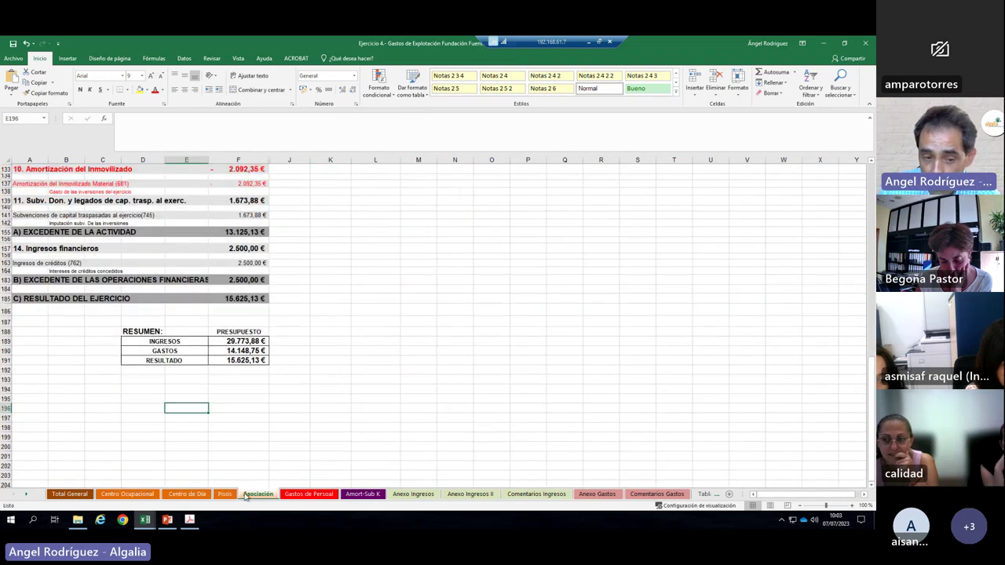
pyautogui.click(225, 493)
pyautogui.click(258, 494)
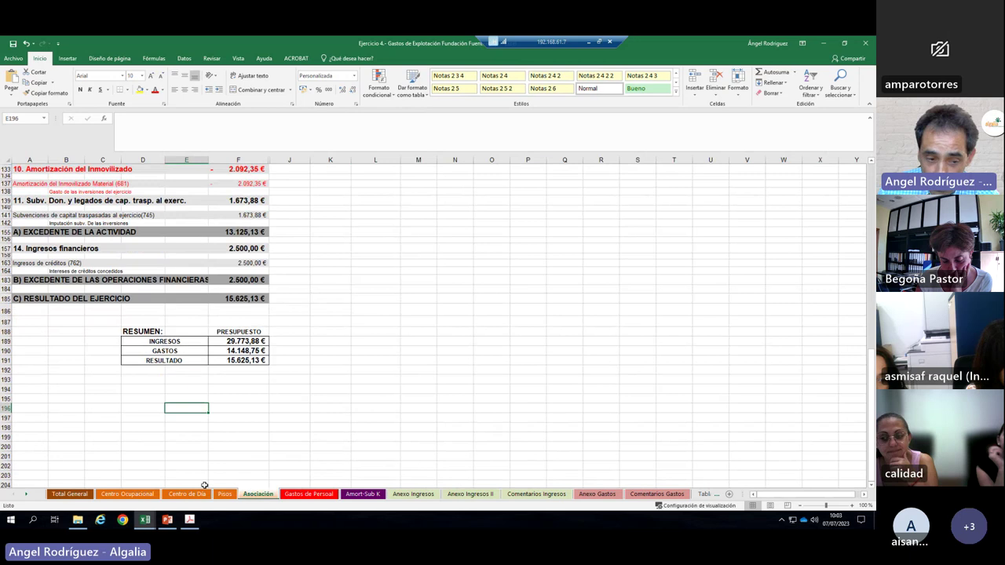
pyautogui.click(135, 494)
pyautogui.click(258, 493)
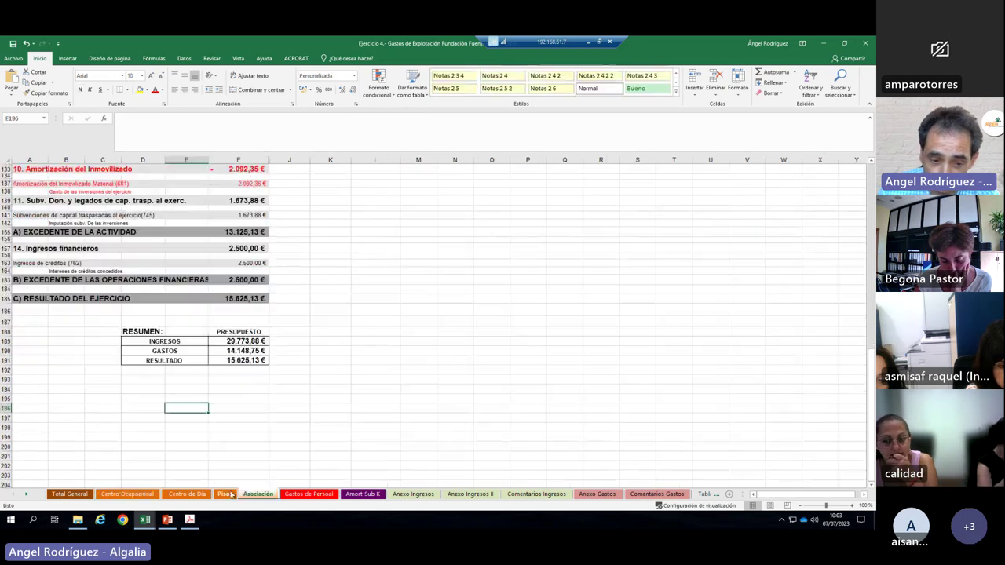
pyautogui.click(187, 494)
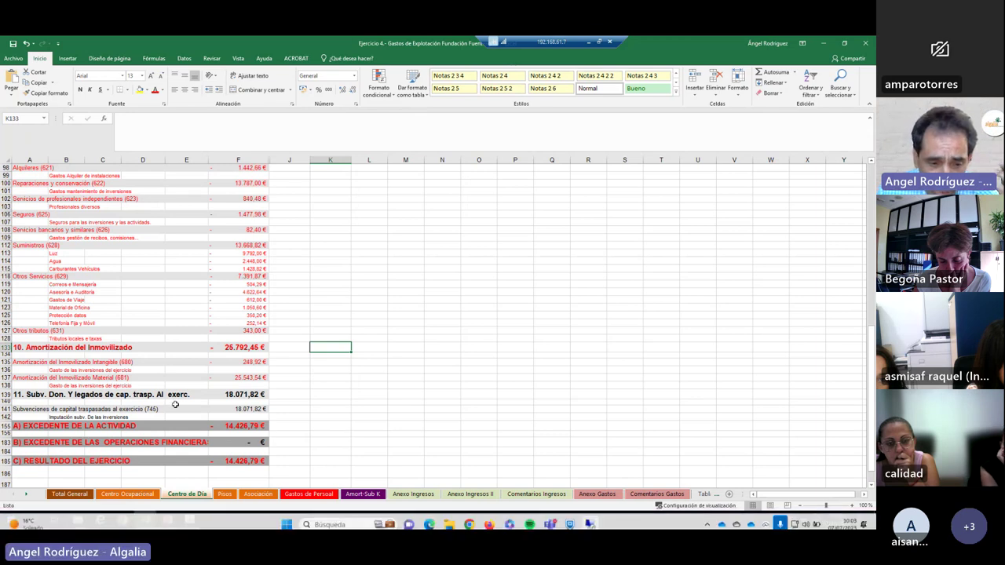
# Step: Switch to the Fundación San Cebrian operating expenses workbook, maximize its window and review the Asociación budget summary
pyautogui.moveTo(145, 520)
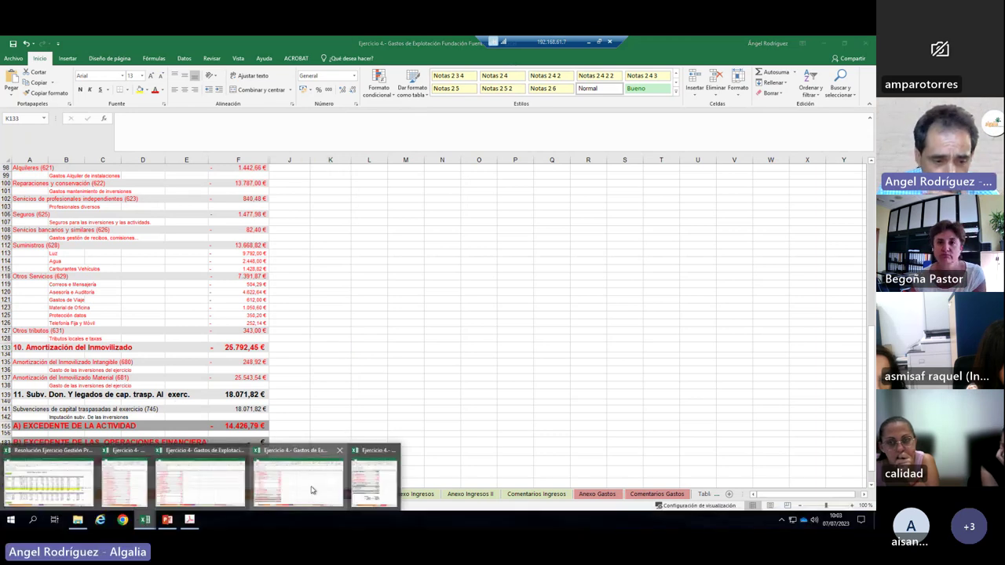
pyautogui.moveTo(365, 473)
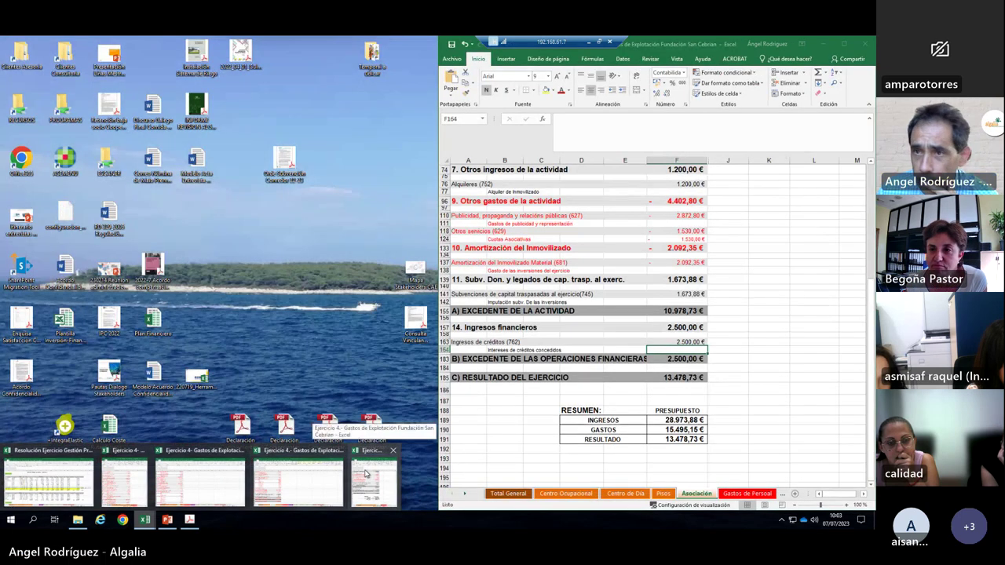
pyautogui.click(365, 473)
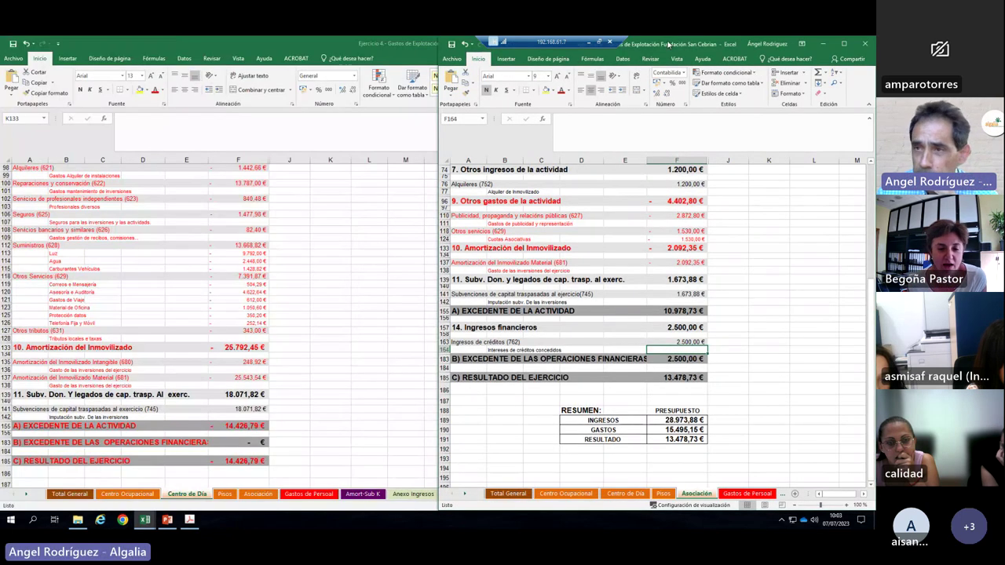
pyautogui.click(843, 44)
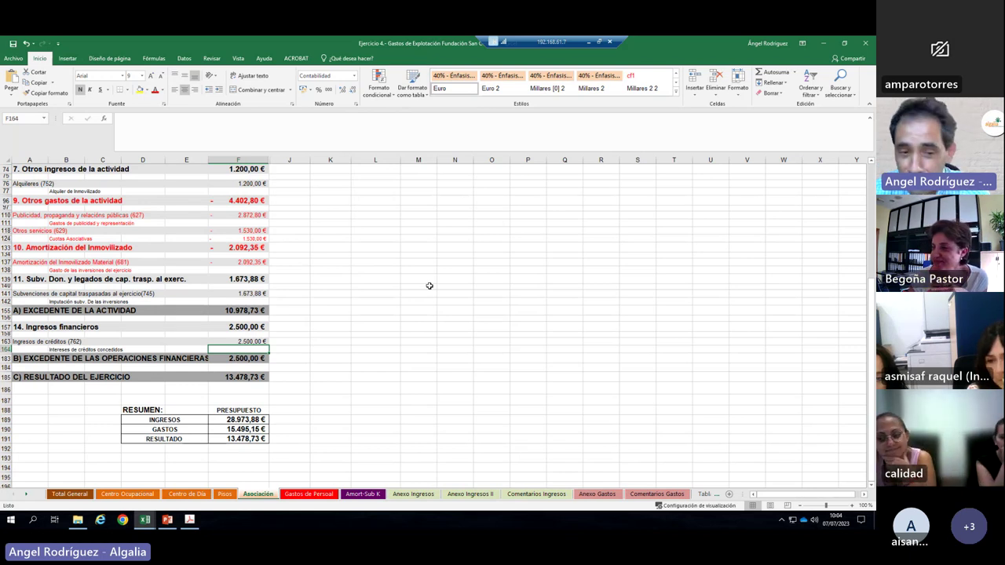
pyautogui.click(327, 338)
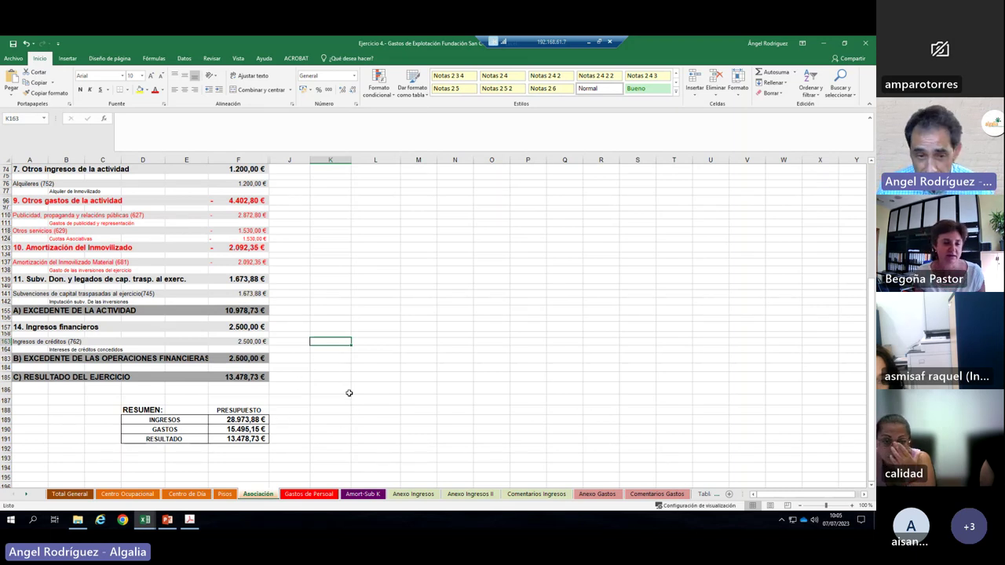
pyautogui.click(572, 241)
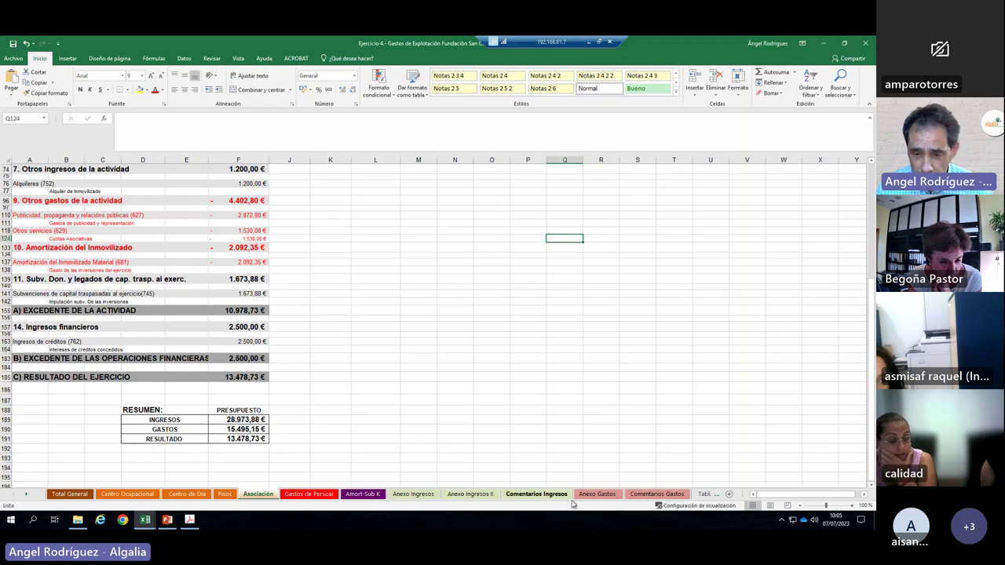
# Step: Open the Anexo Gastos sheet and inspect the Centro de Día formula for Gasto Transporte in cell E47
pyautogui.click(597, 494)
pyautogui.scroll(1, 62, 236)
pyautogui.scroll(4, 62, 236)
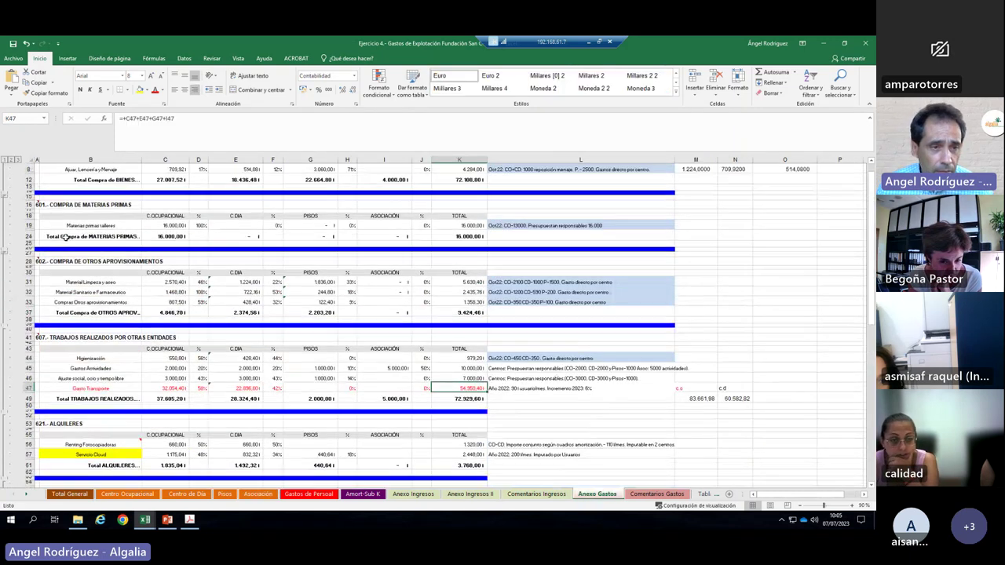
pyautogui.scroll(-2, 62, 236)
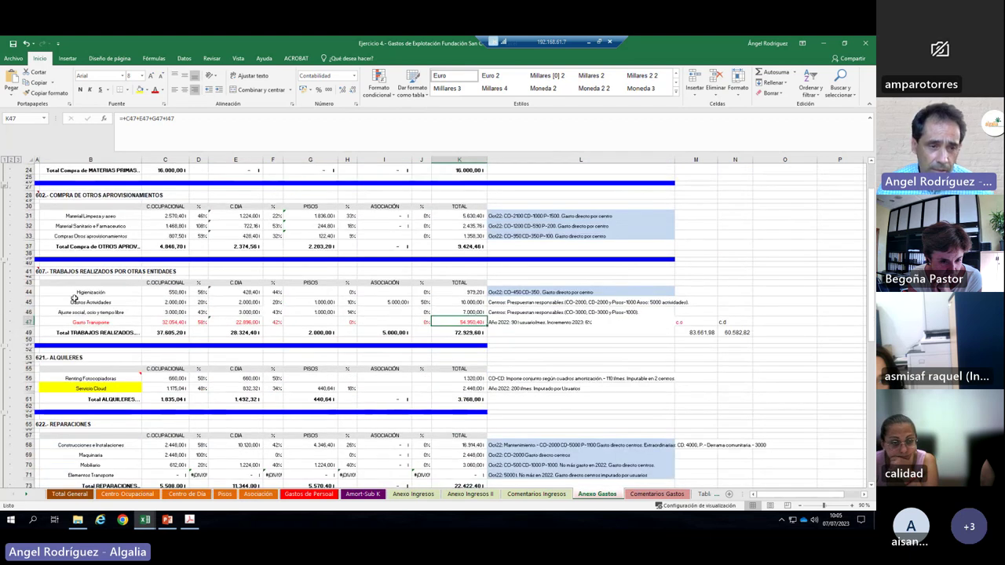
pyautogui.click(77, 320)
pyautogui.press('Right')
pyautogui.press('Right')
pyautogui.press('Right')
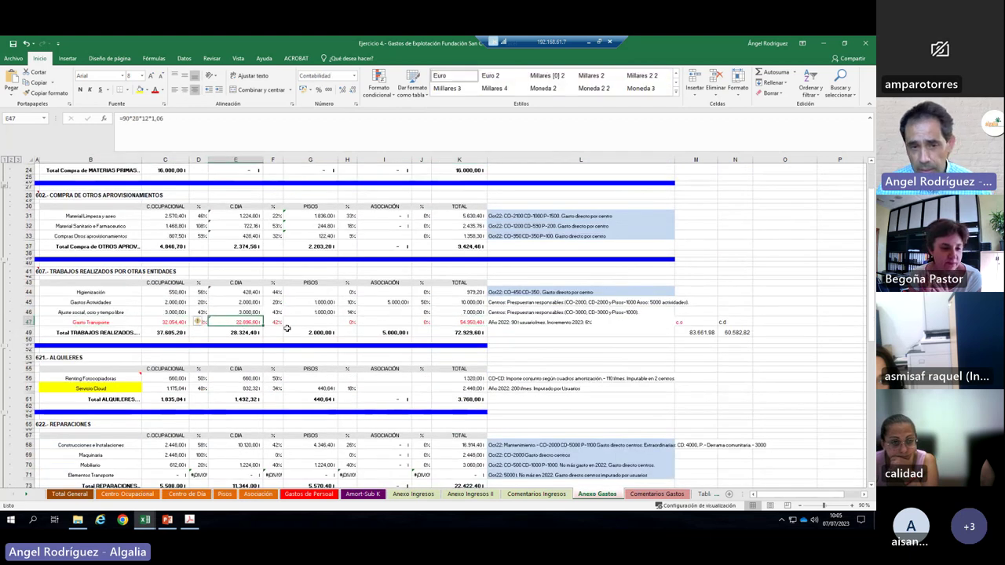
# Step: Inspect the Gasto Transporte total, its Centro Ocupacional formula and the separate calculation in cell M49
pyautogui.click(472, 321)
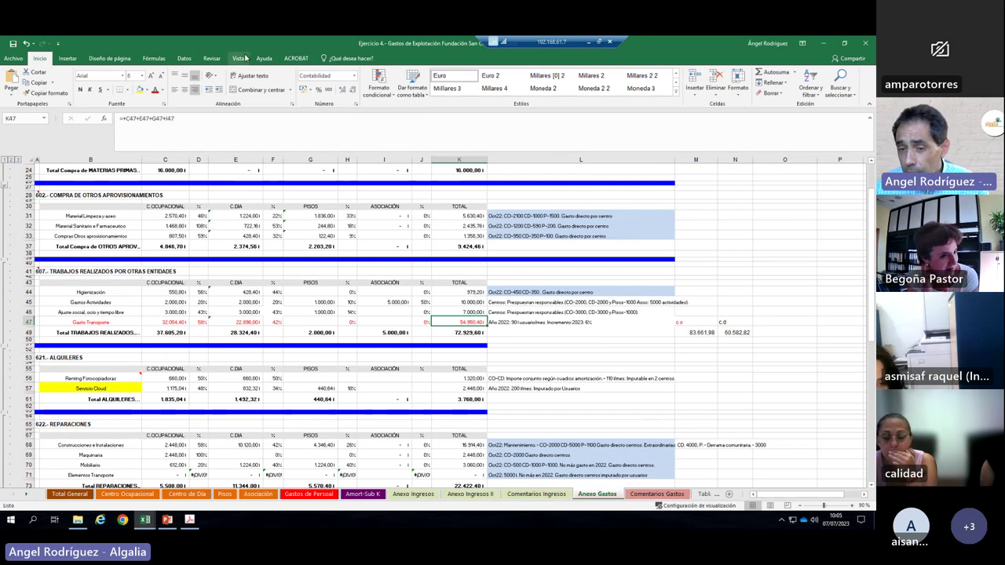
pyautogui.click(161, 321)
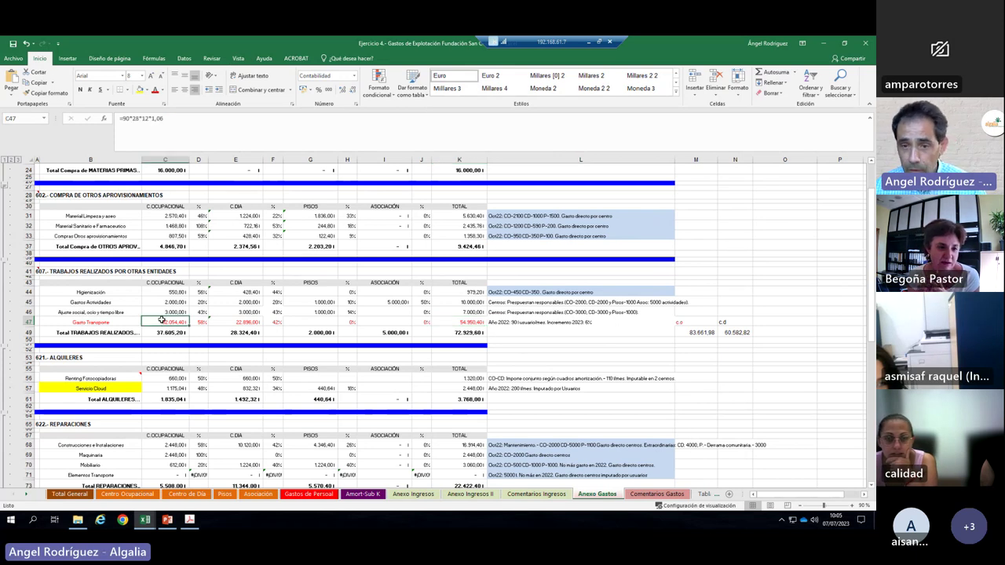
pyautogui.click(696, 330)
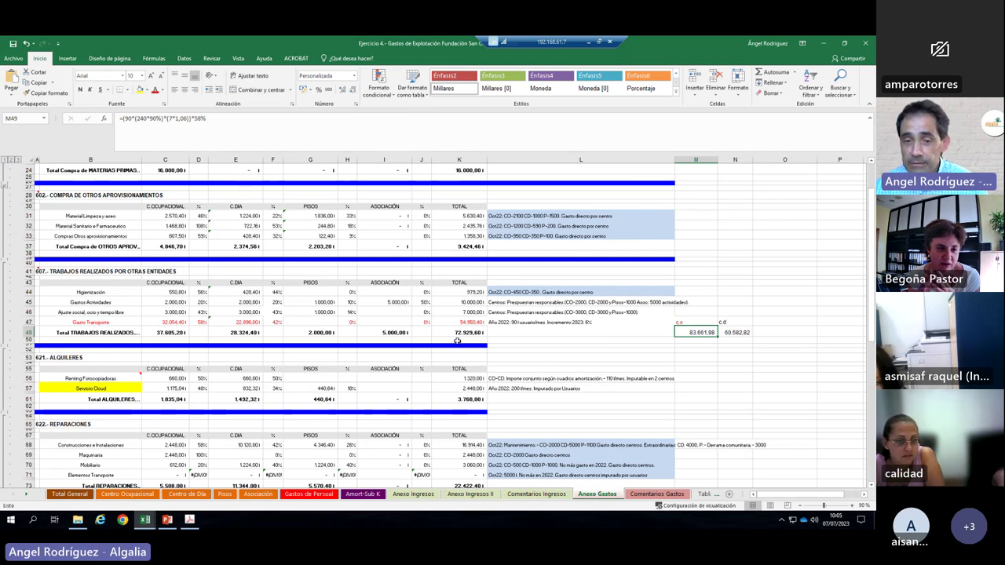
# Step: Examine each factor of the Centro Ocupacional formula for Gasto Transporte in cell C47, leaving the formula unedited
pyautogui.click(149, 321)
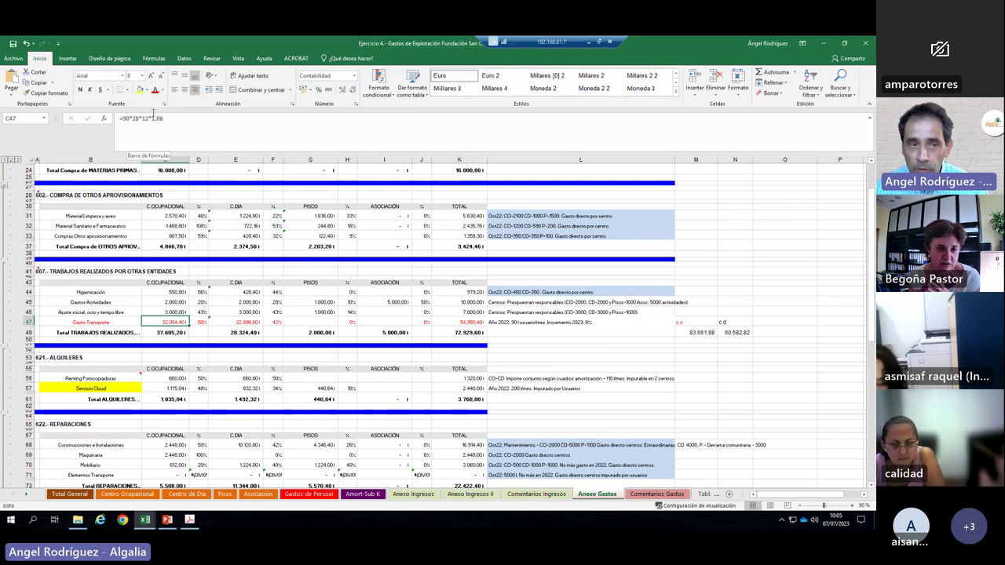
pyautogui.click(127, 118)
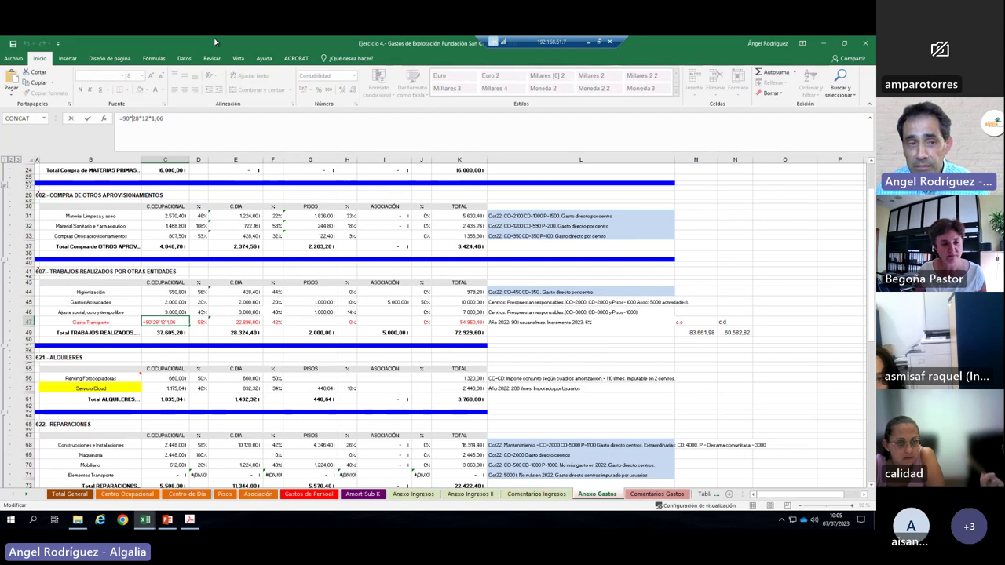
pyautogui.press('Right')
pyautogui.press('Right')
pyautogui.press('Right')
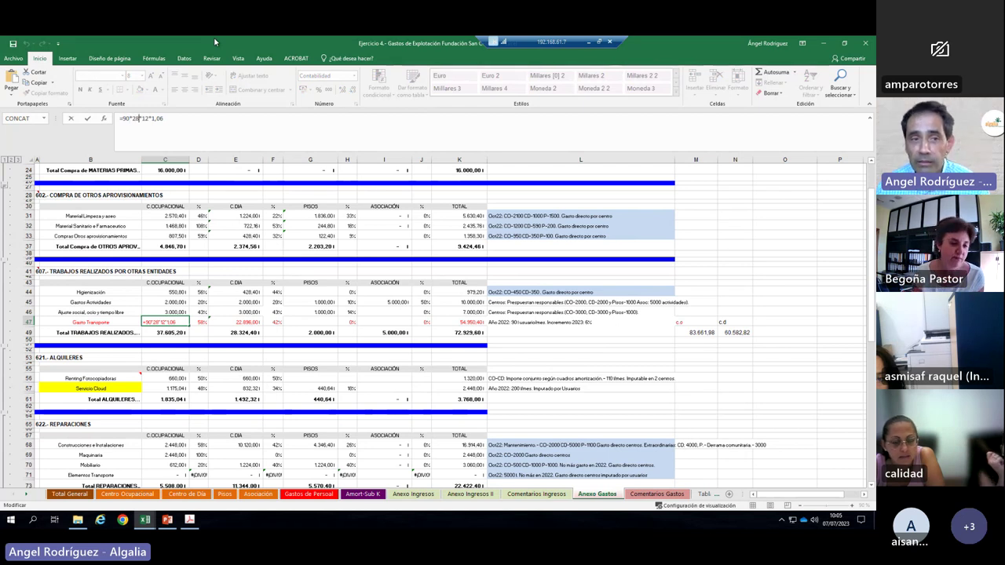
pyautogui.press('Right')
pyautogui.press('Right')
pyautogui.press('Right')
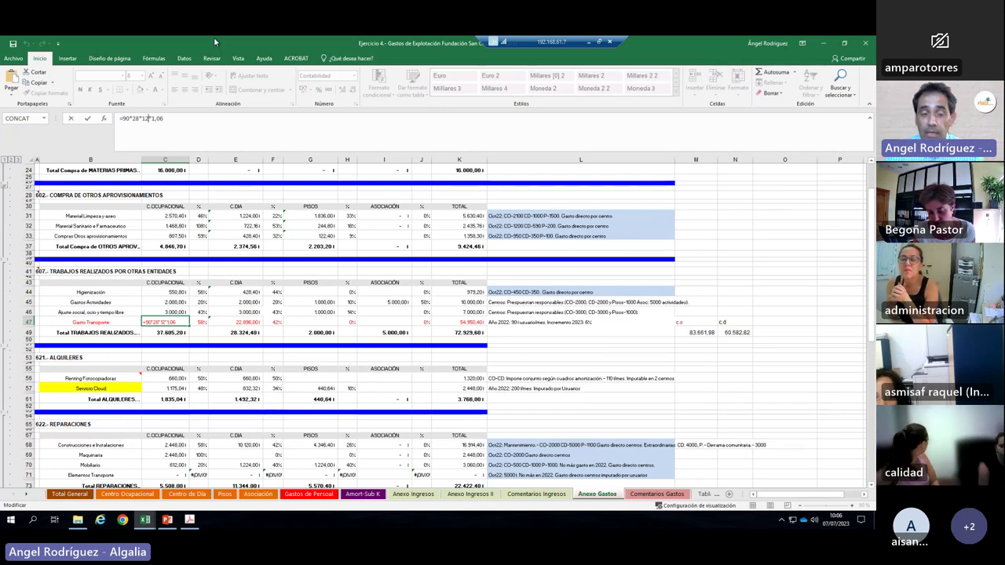
pyautogui.press('Escape')
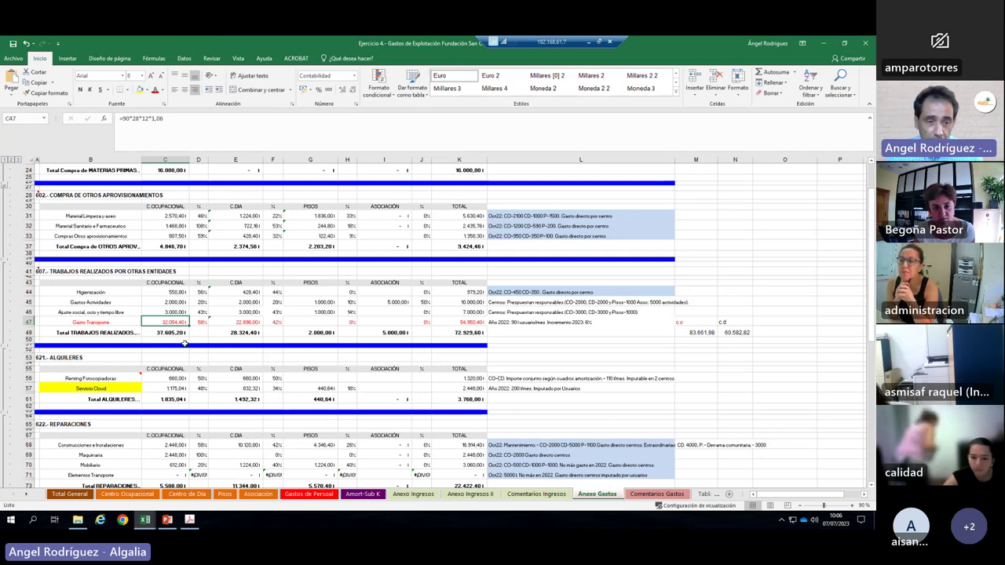
# Step: Review the remaining expense sections of Anexo Gastos, from Alquileres through Suministros and Otros Servicios to Otros Gastos Sociales
pyautogui.scroll(2, 184, 343)
pyautogui.scroll(-6, 182, 339)
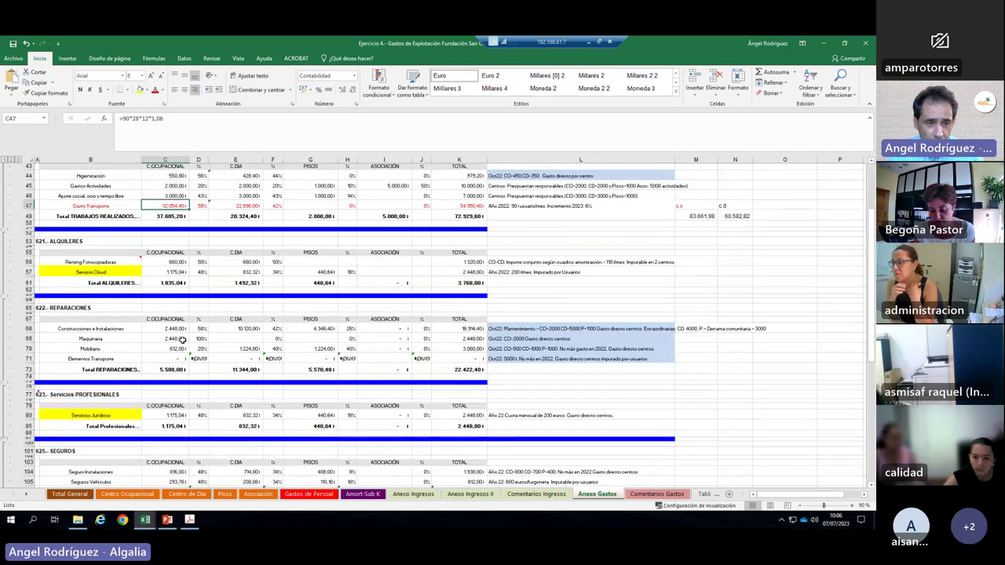
pyautogui.scroll(-15, 182, 339)
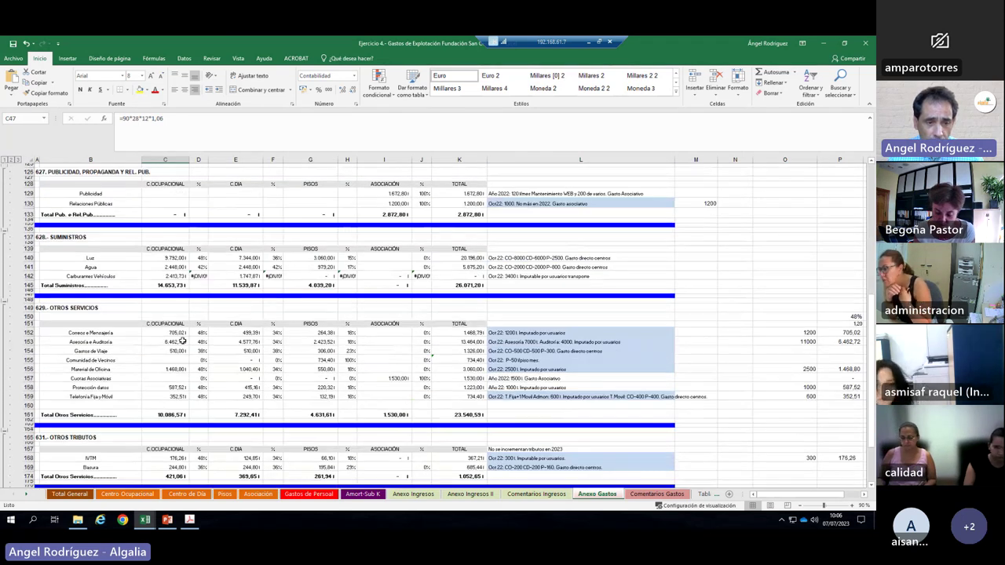
pyautogui.scroll(-5, 182, 342)
pyautogui.scroll(-5, 183, 342)
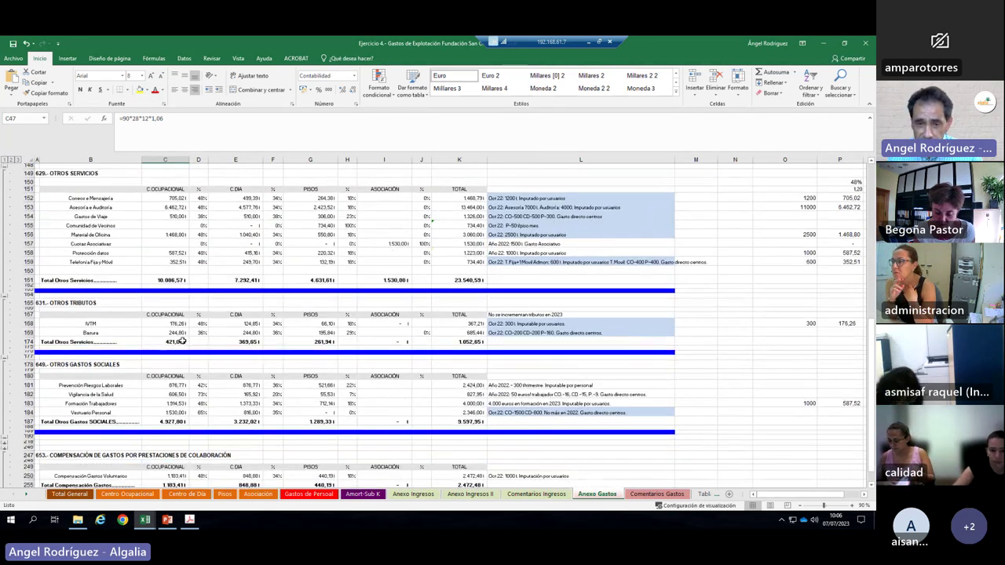
pyautogui.scroll(9, 182, 341)
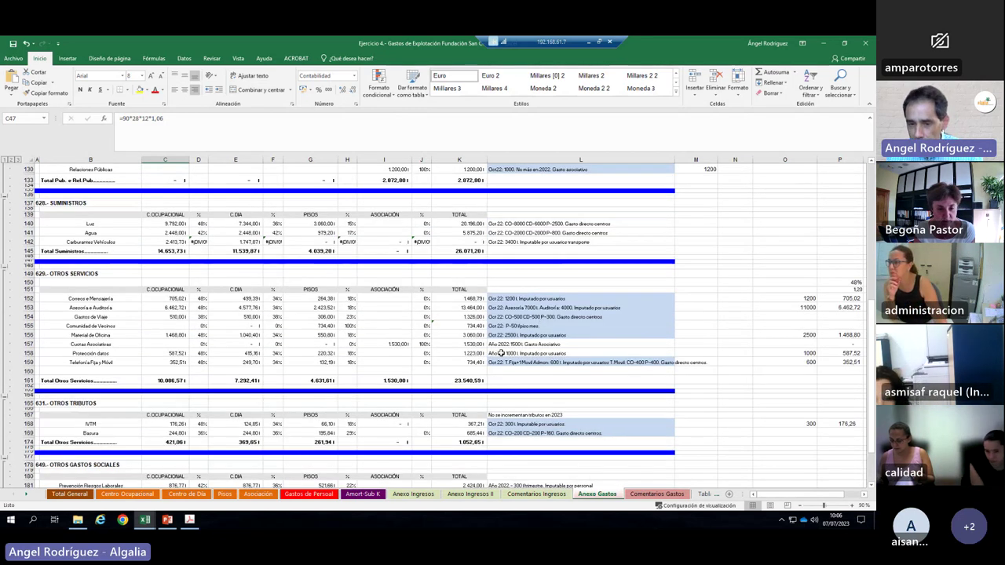
# Step: Open the Total General sheet and inspect the overall Resultado del Ejercicio formula in cell F148
pyautogui.click(69, 493)
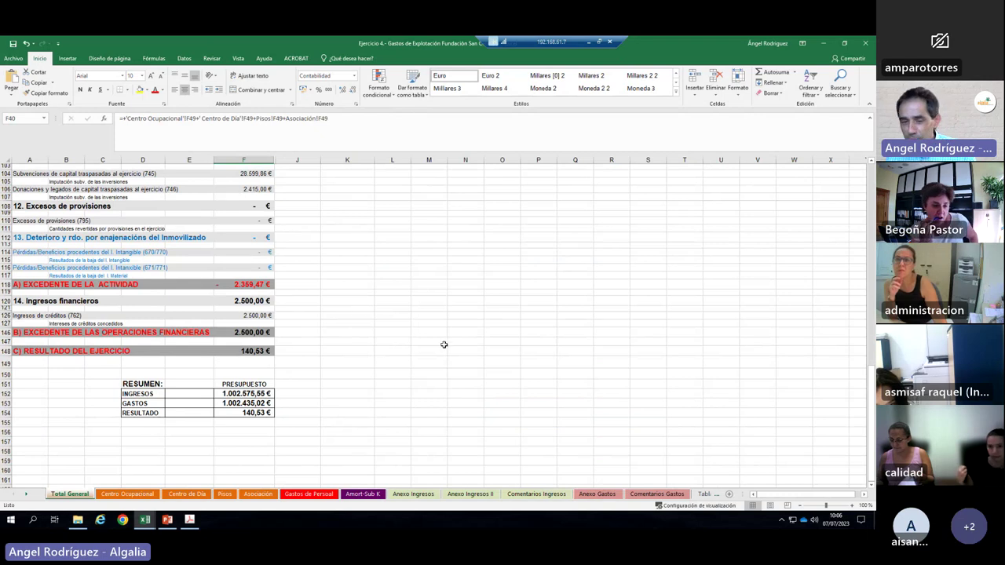
pyautogui.click(342, 351)
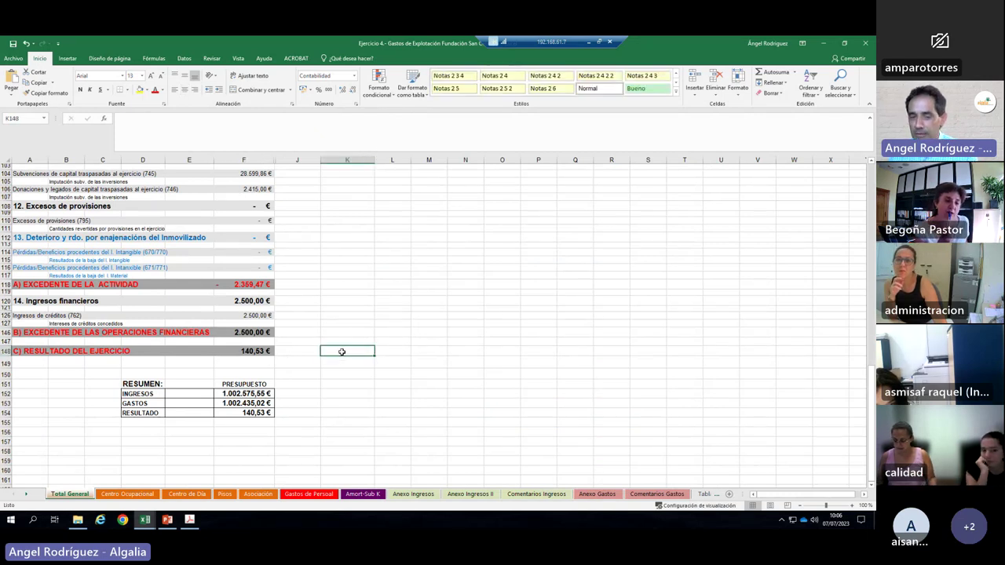
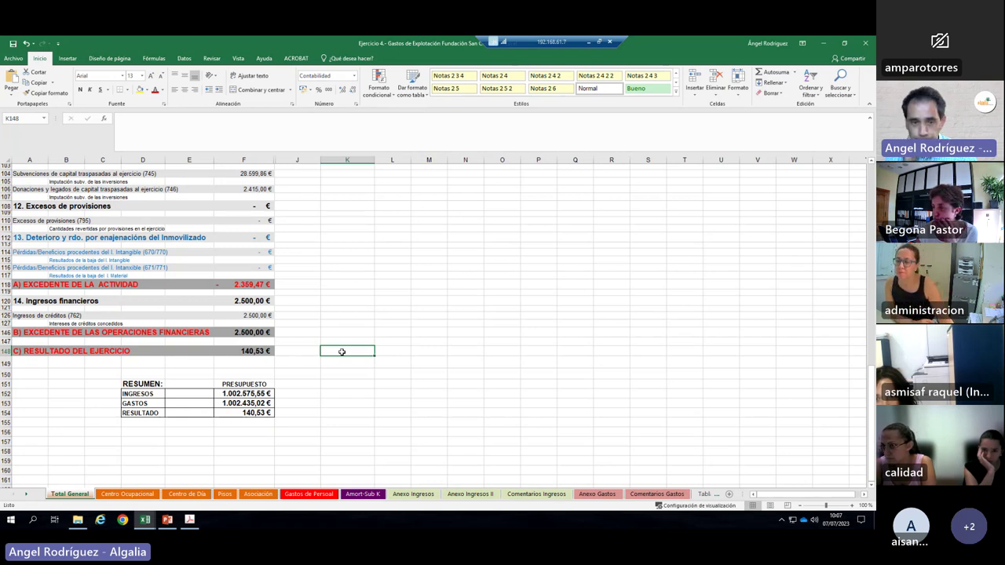
pyautogui.click(317, 349)
pyautogui.click(334, 347)
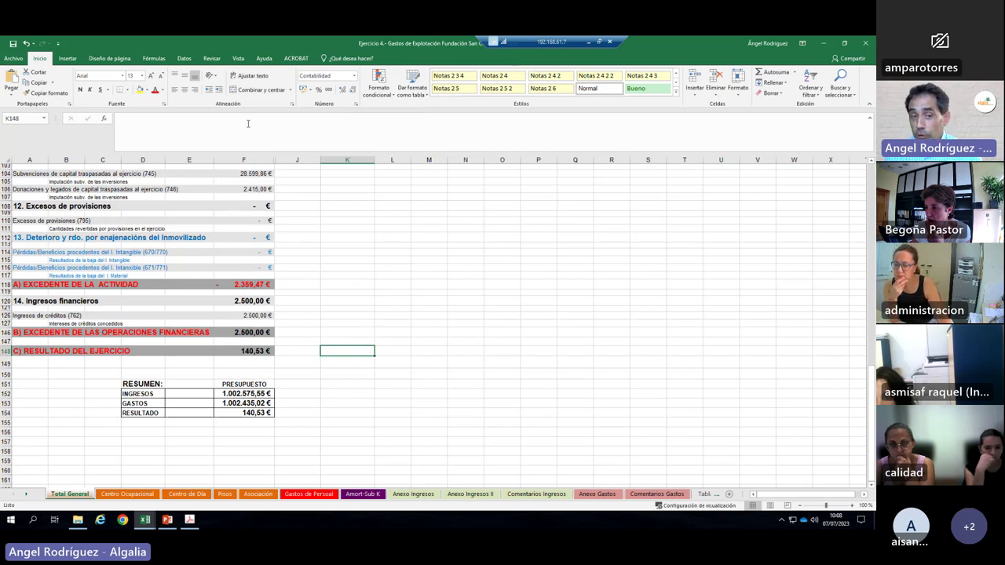
pyautogui.click(256, 352)
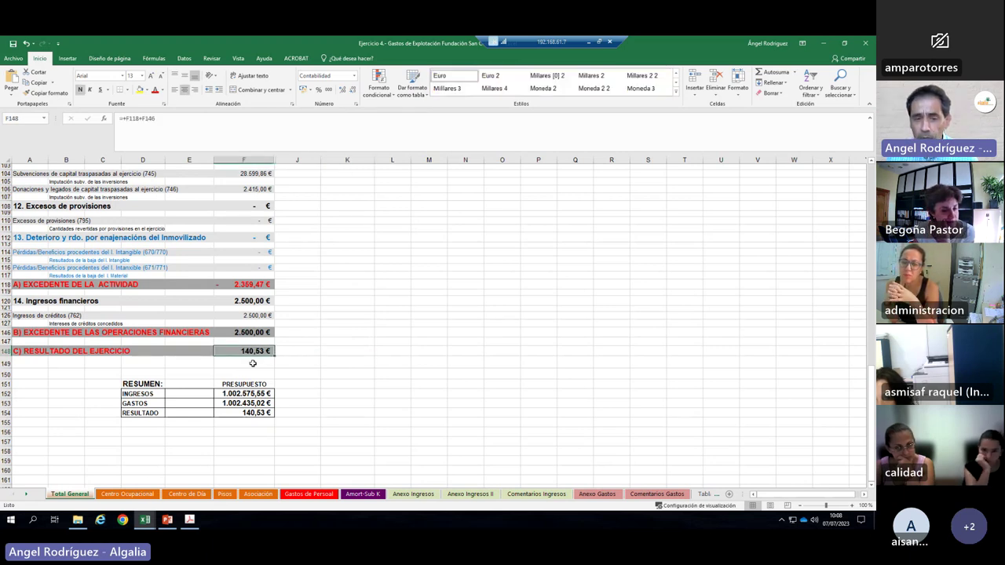
# Step: Open the Centro Ocupacional sheet, review its financial lines and budget summary, and inspect Resultado del Ejercicio in cell F186
pyautogui.click(135, 496)
pyautogui.scroll(3, 354, 298)
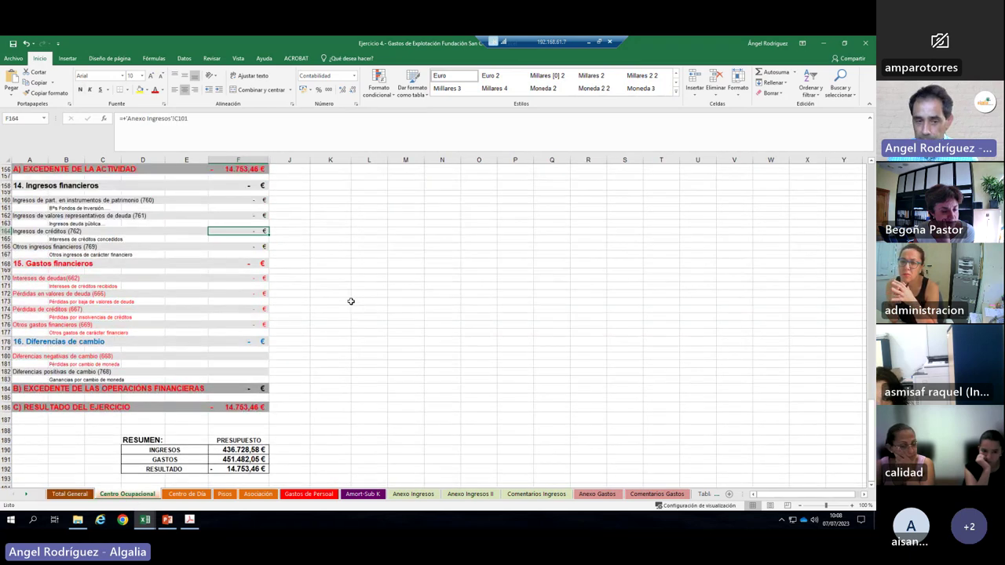
pyautogui.scroll(-2, 347, 302)
pyautogui.scroll(6, 253, 336)
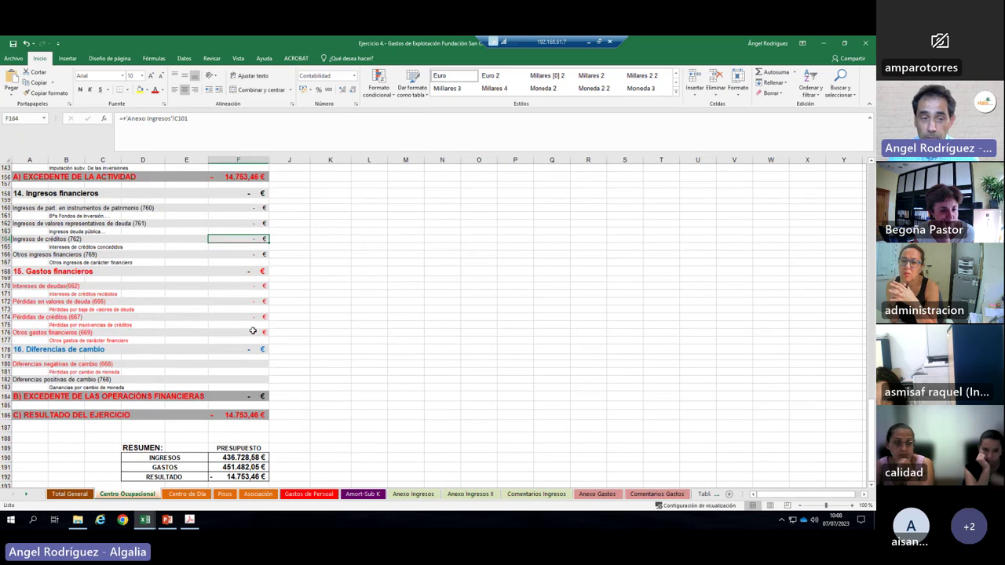
pyautogui.scroll(-4, 245, 334)
pyautogui.scroll(-1, 245, 335)
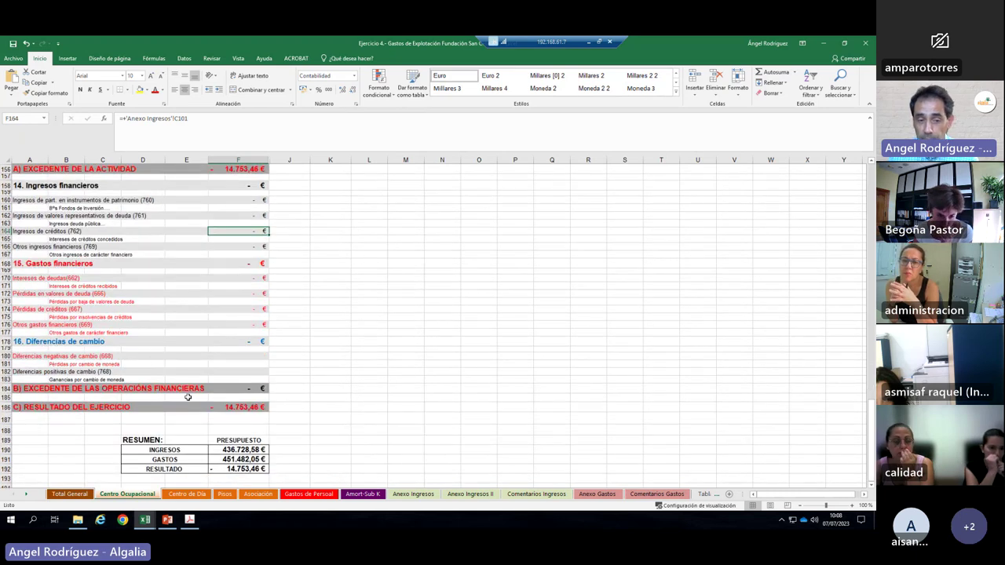
pyautogui.click(248, 407)
# Step: Sum Centro Ocupacional's Amortización del Inmovilizado and capital subsidies by selecting F134 and F140 together, and inspect Excedente de la Actividad in F156
pyautogui.scroll(7, 344, 238)
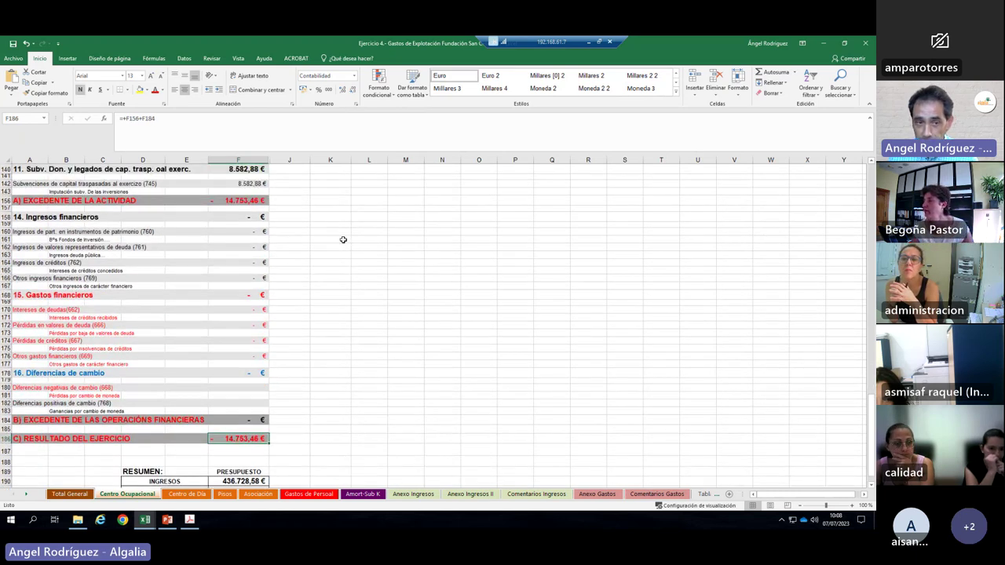
pyautogui.scroll(2, 344, 239)
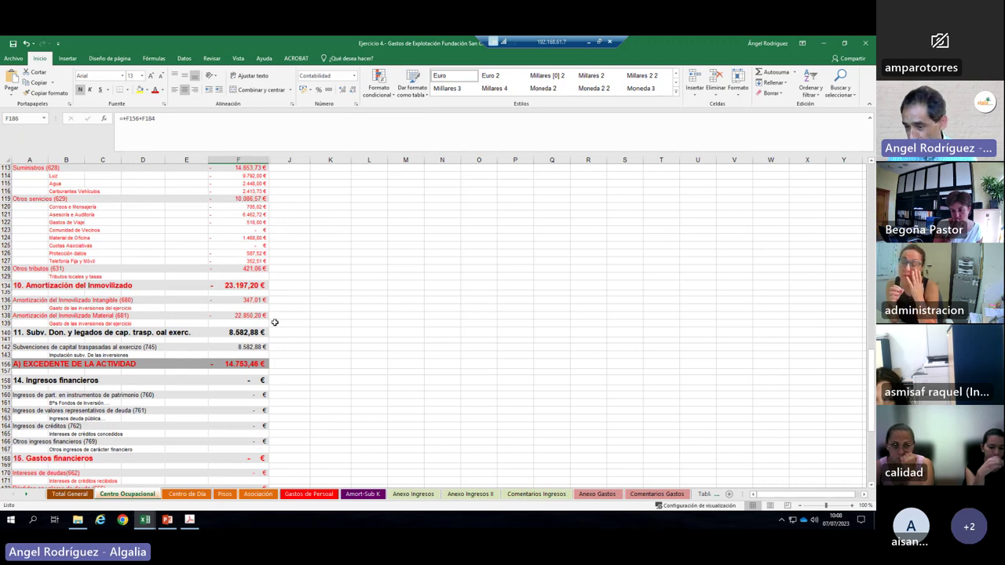
pyautogui.moveTo(238, 285); pyautogui.dragTo(239, 331)
pyautogui.click(241, 285)
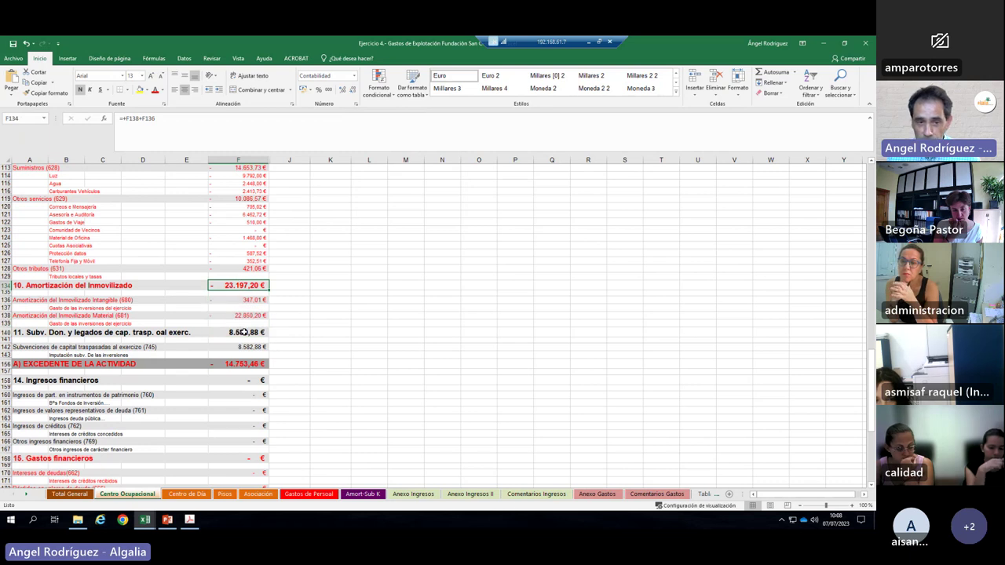
pyautogui.keyDown('ctrl'); pyautogui.click(244, 333); pyautogui.keyUp('ctrl')
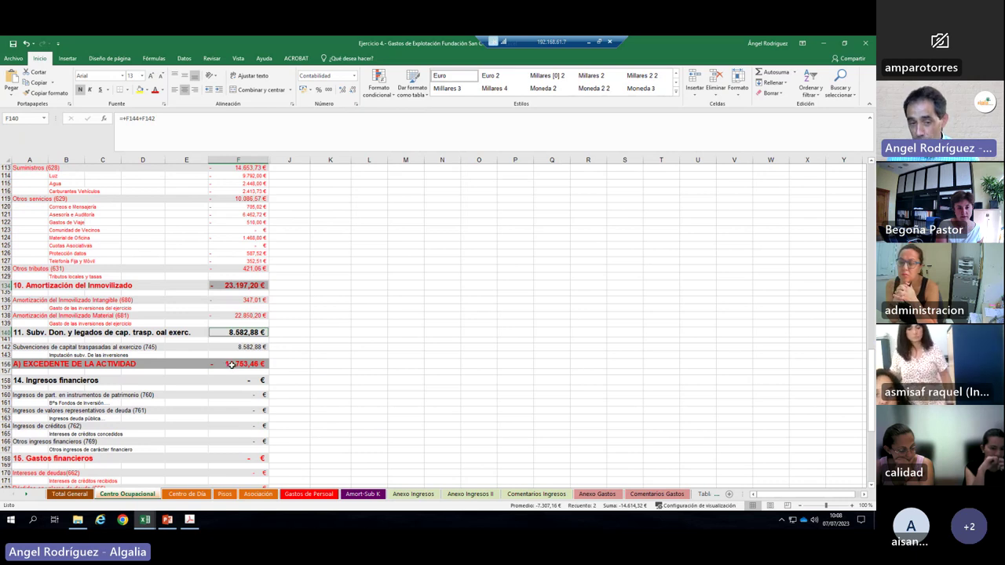
pyautogui.click(229, 365)
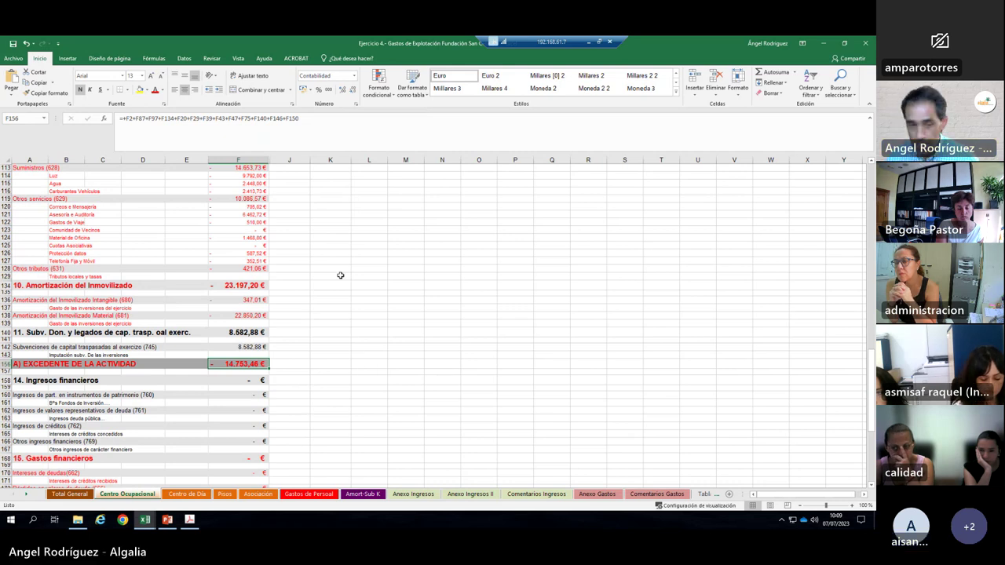
# Step: Open the Centro de Día sheet and review its budget result together with the amortization, capital subsidies and activity surplus
pyautogui.click(191, 493)
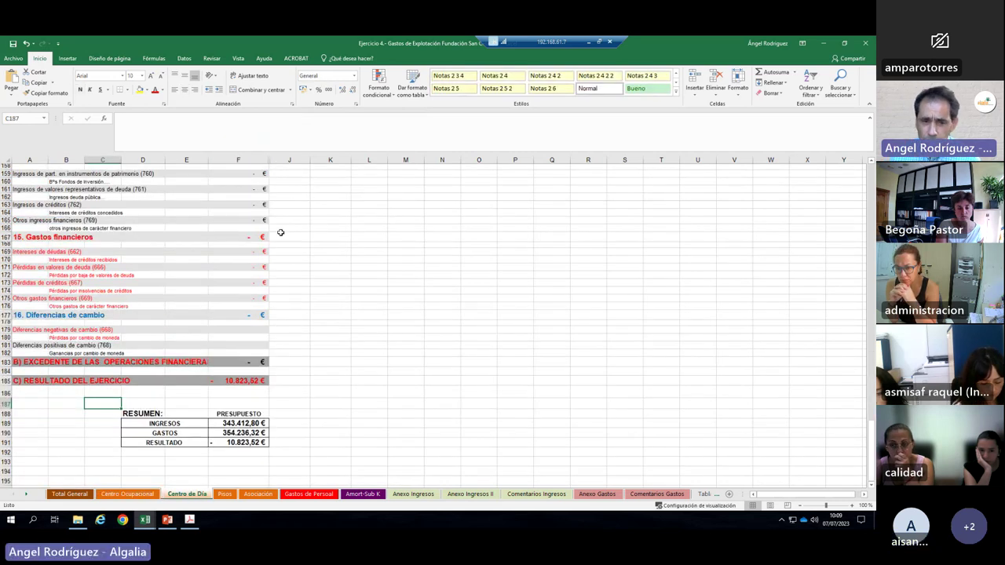
pyautogui.scroll(10, 309, 311)
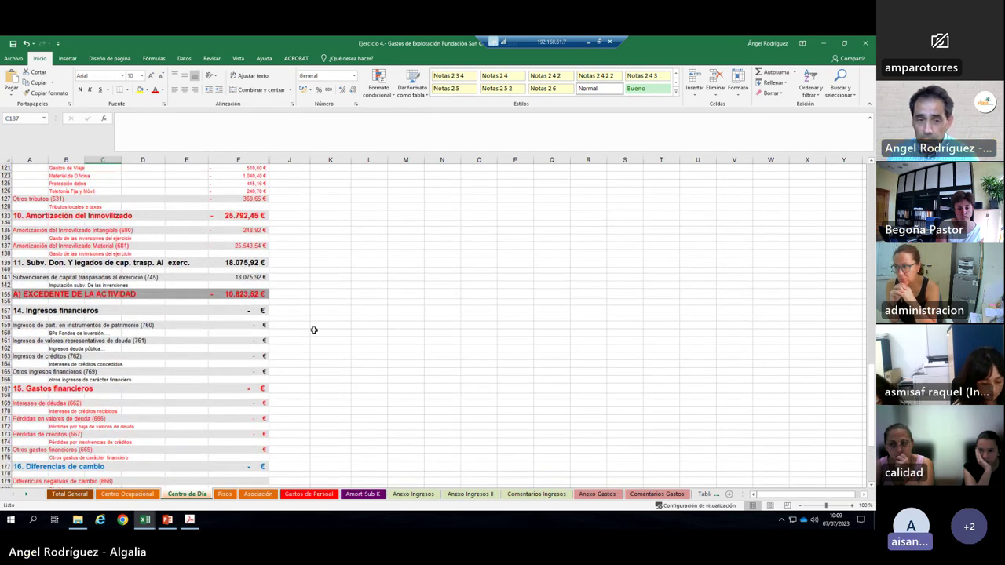
pyautogui.scroll(2, 313, 330)
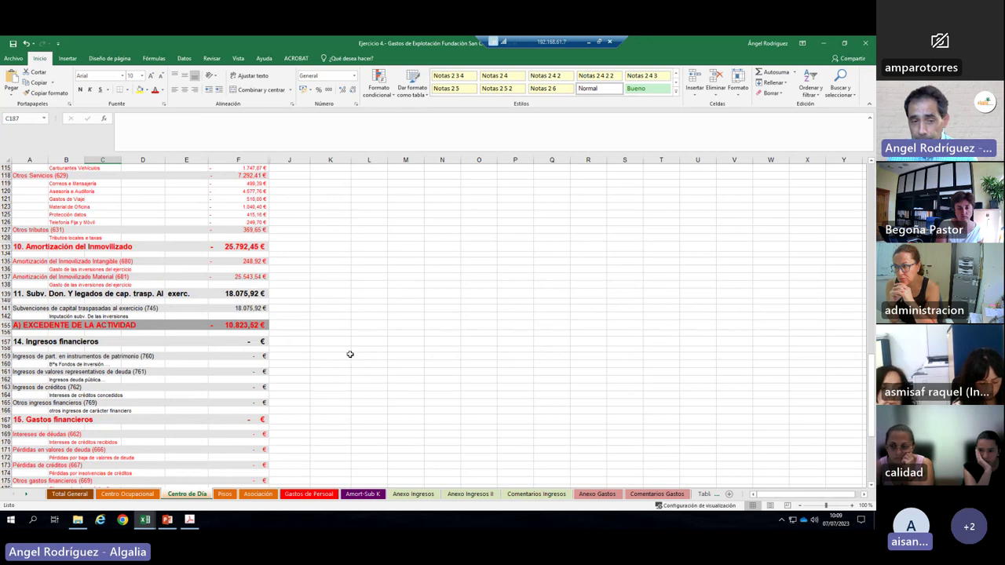
pyautogui.scroll(-4, 350, 354)
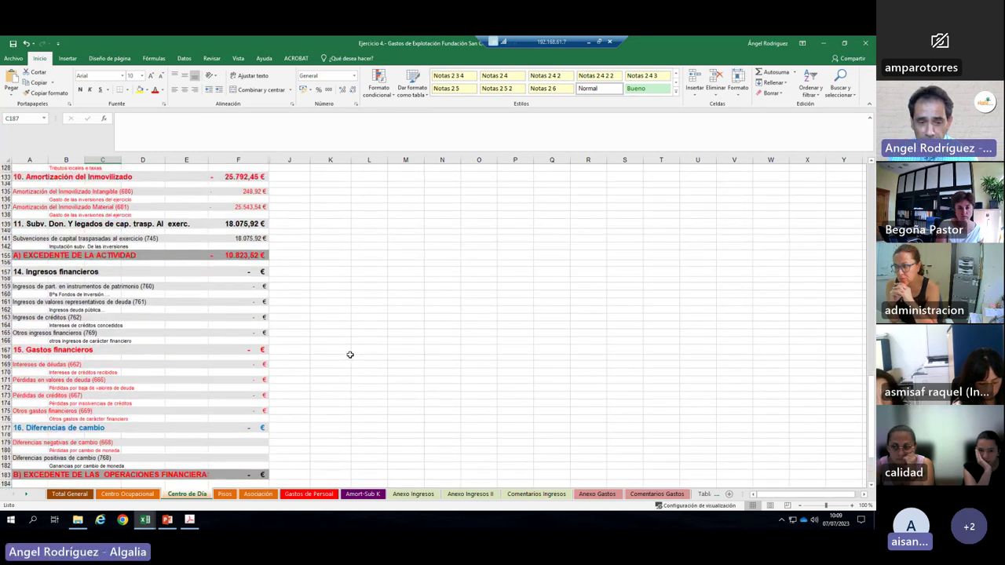
pyautogui.scroll(-5, 350, 354)
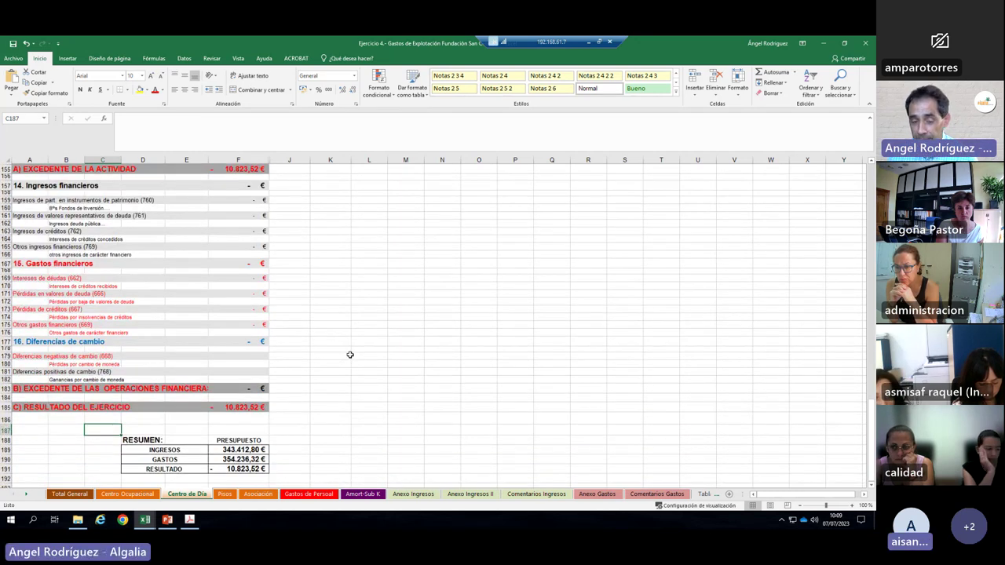
pyautogui.scroll(10, 350, 354)
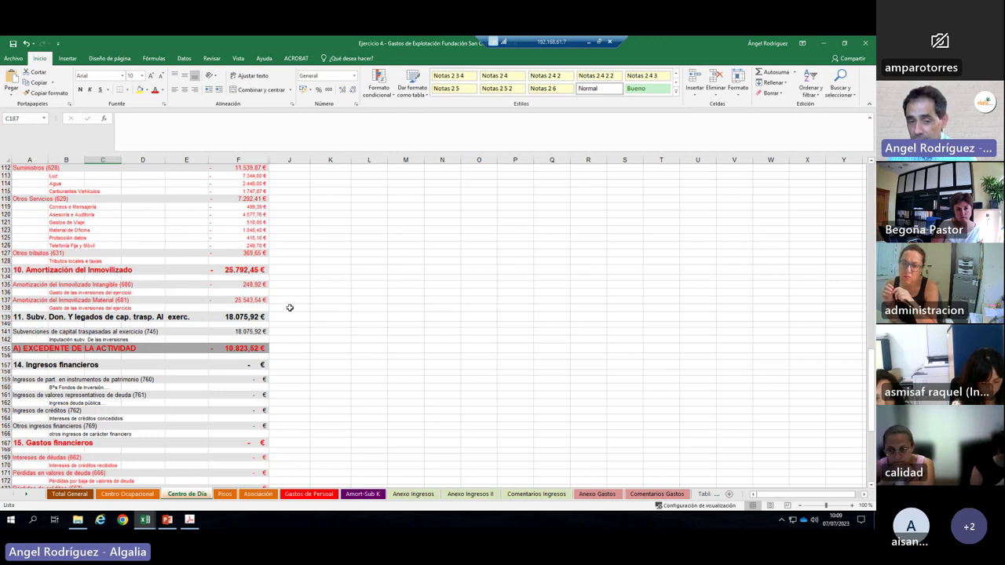
pyautogui.scroll(5, 282, 321)
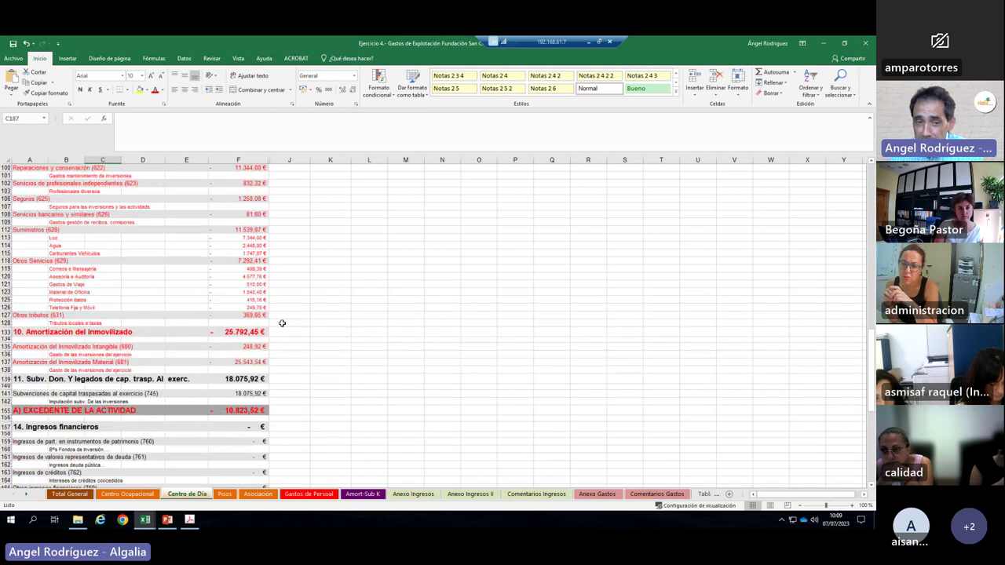
pyautogui.click(291, 290)
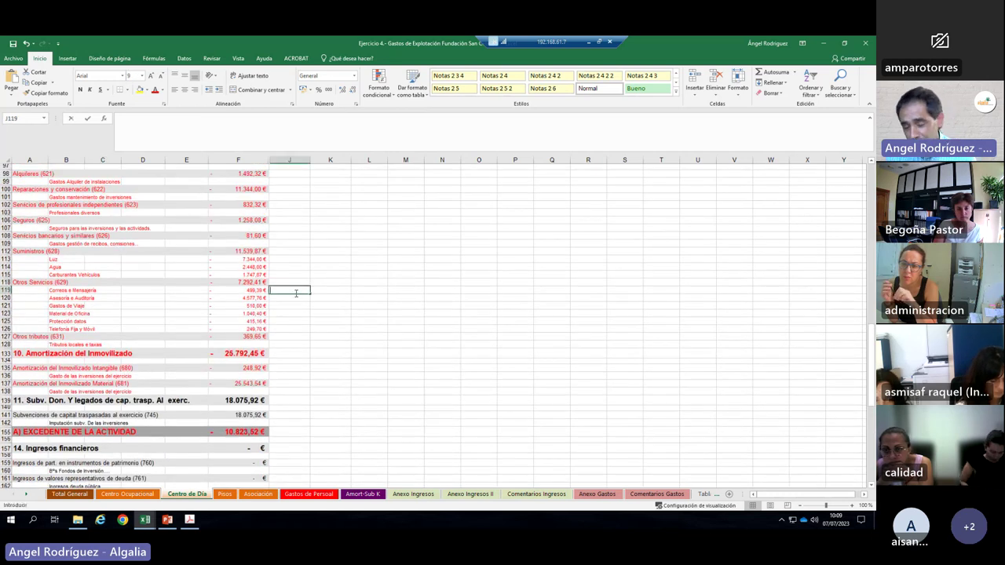
pyautogui.write('=')
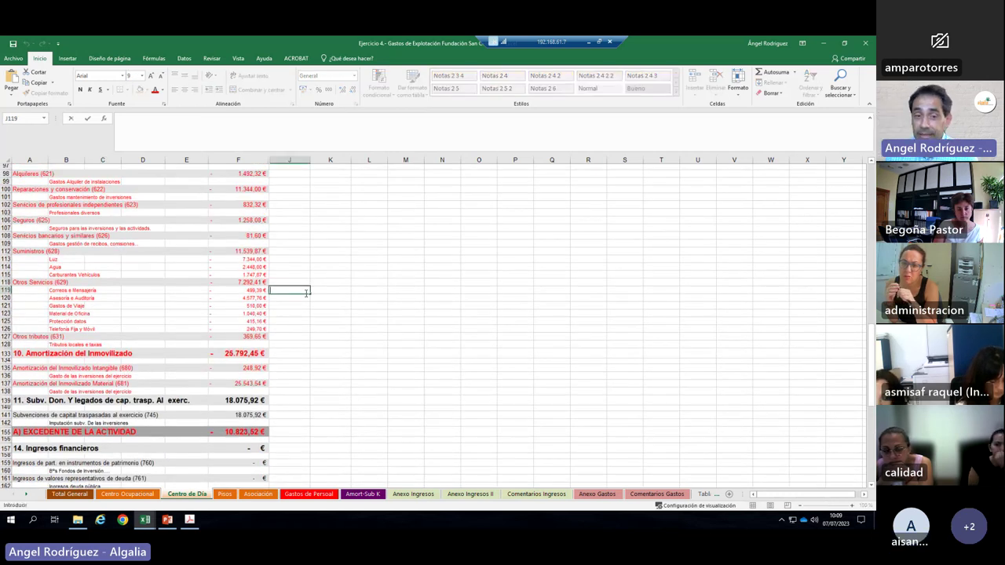
pyautogui.click(315, 322)
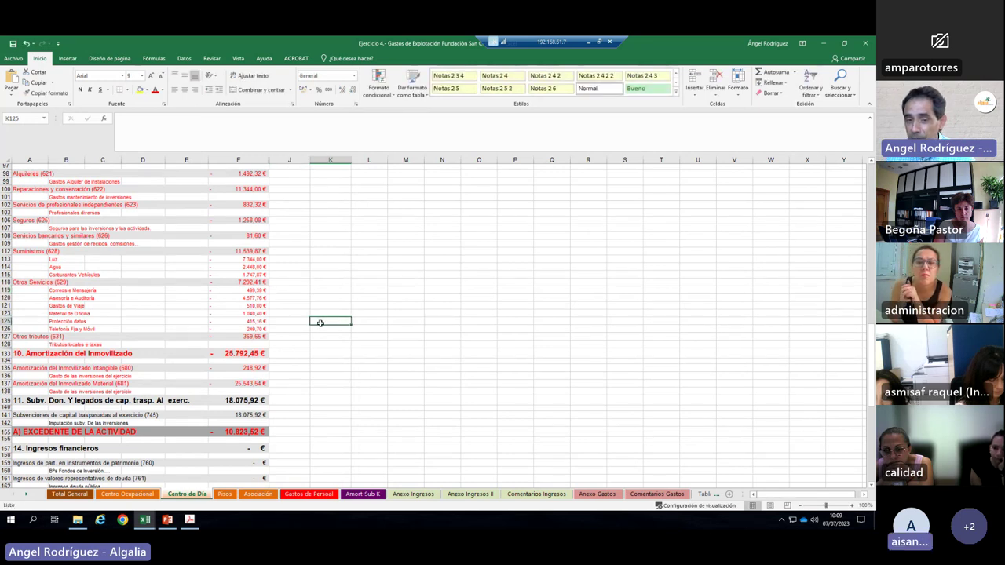
# Step: Re-examine the Centro de Día amortization and capital subsidy lines against Excedente de la Actividad
pyautogui.scroll(-3, 295, 455)
pyautogui.scroll(-11, 295, 455)
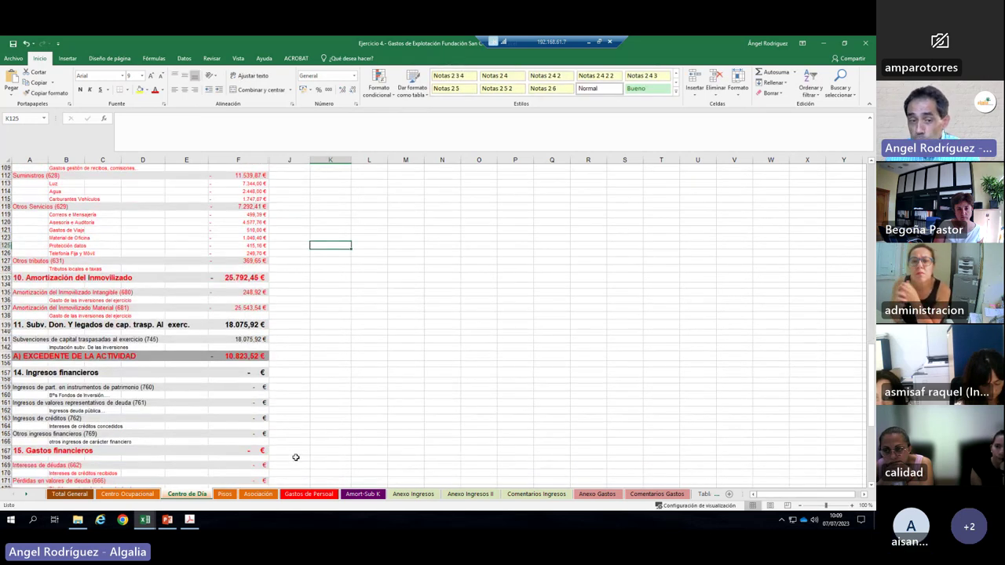
pyautogui.scroll(10, 226, 235)
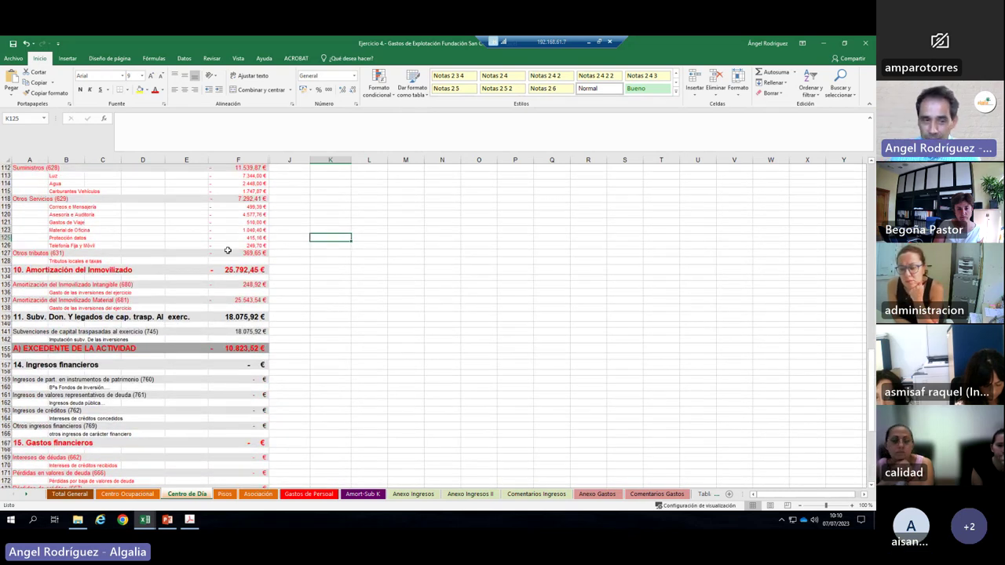
pyautogui.scroll(-1, 225, 363)
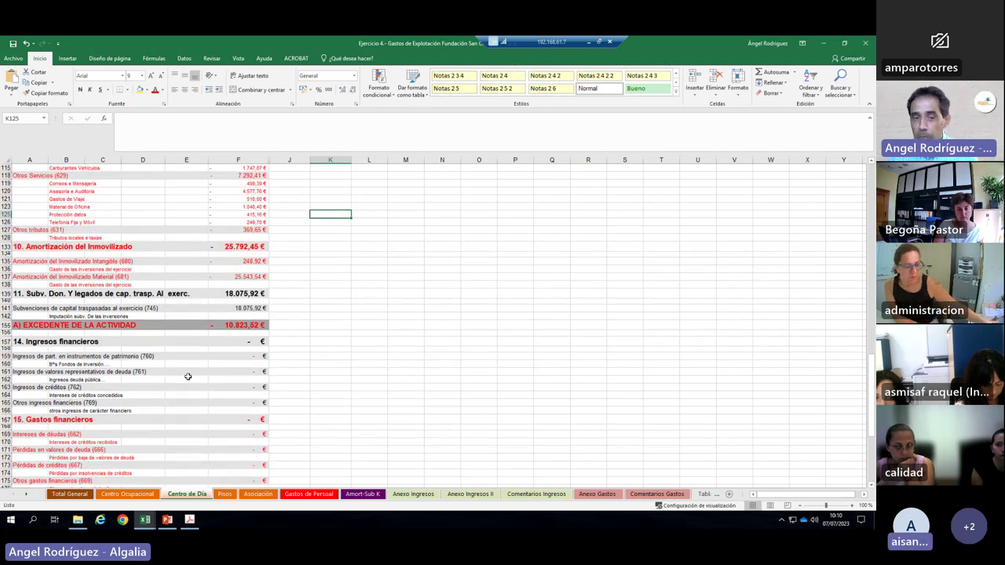
# Step: Review the Centro de Día year result and budget summary, and compare them with the result, activity surplus and capital subsidies on the Pisos sheet
pyautogui.scroll(-4, 283, 457)
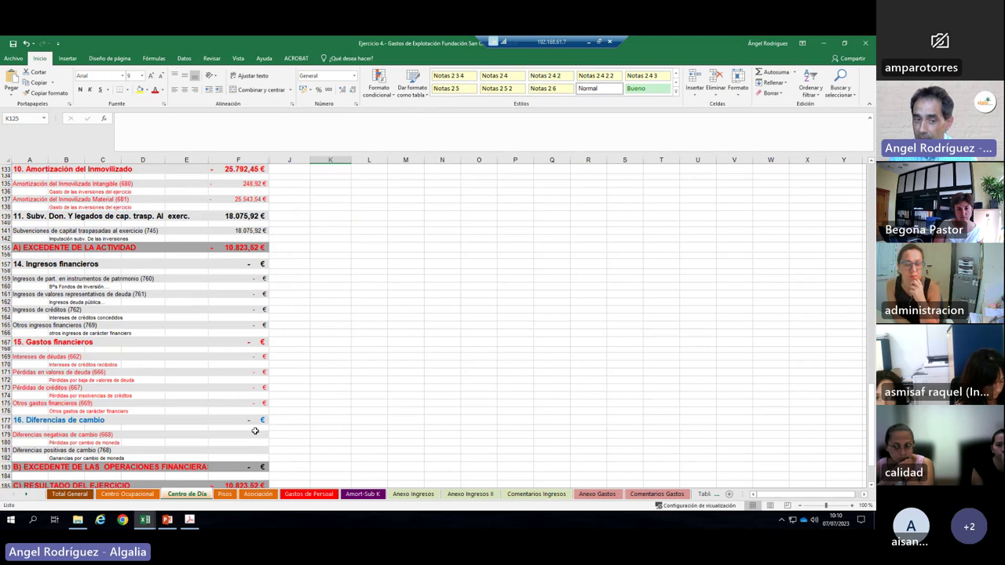
pyautogui.scroll(-3, 255, 431)
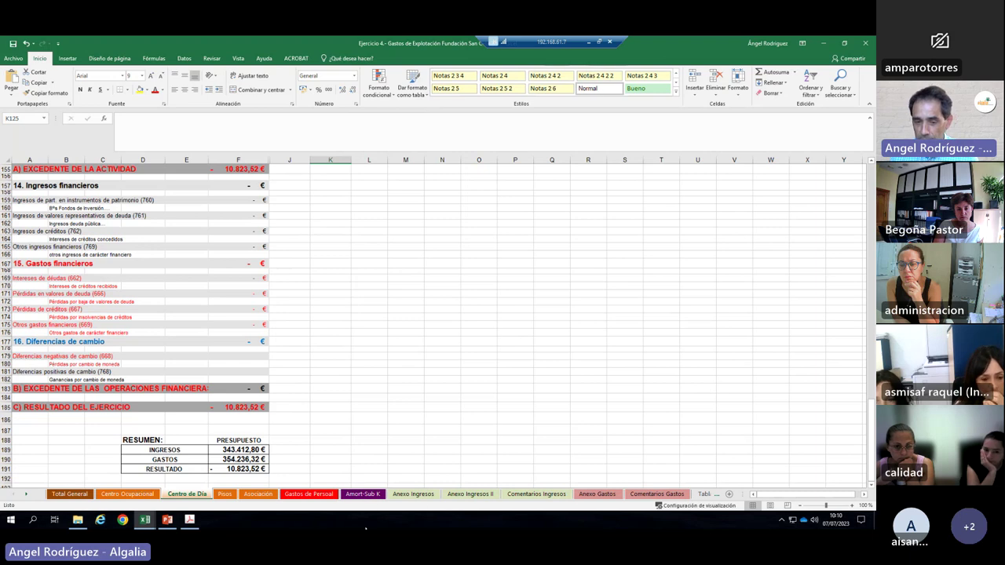
pyautogui.click(223, 494)
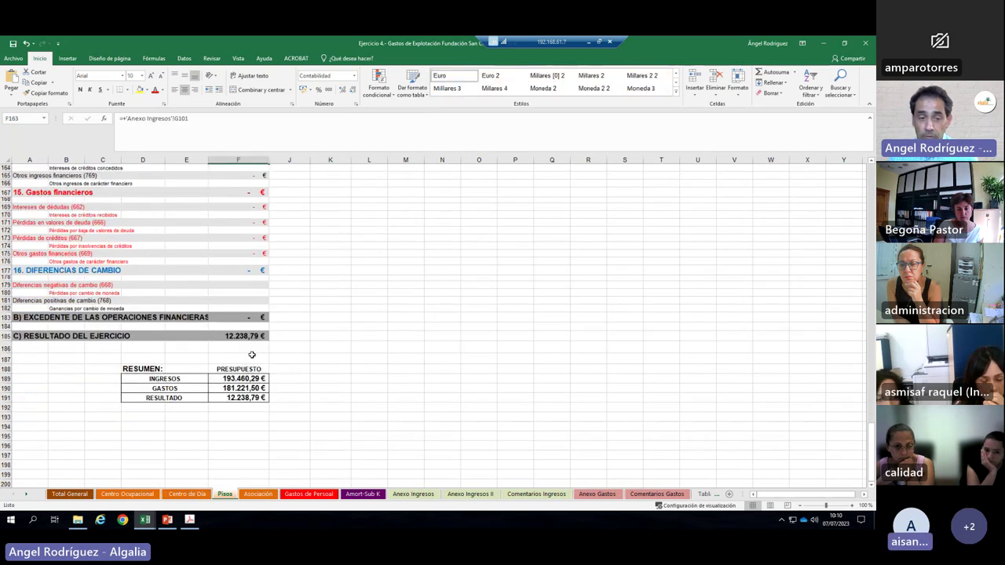
pyautogui.scroll(5, 303, 294)
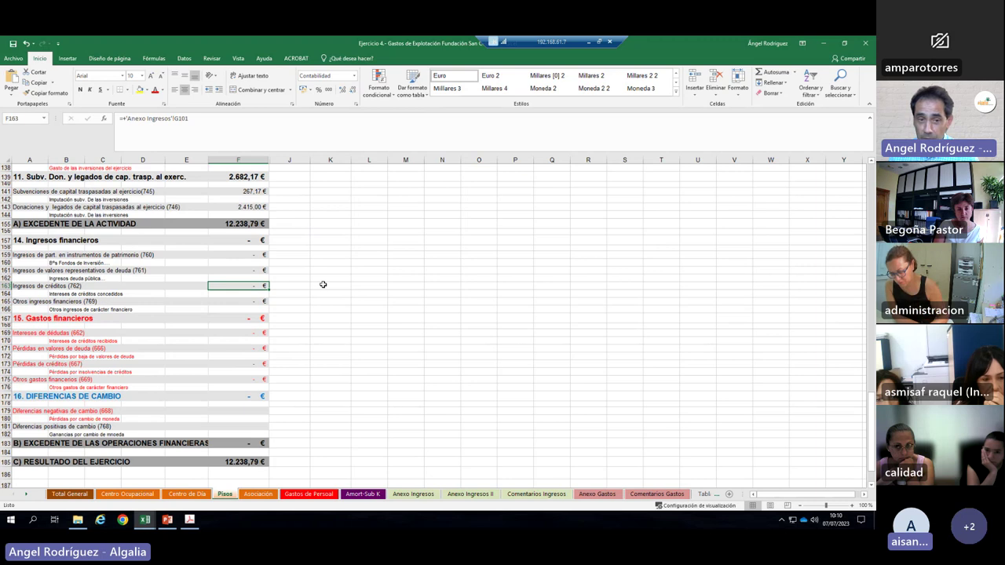
pyautogui.scroll(3, 322, 286)
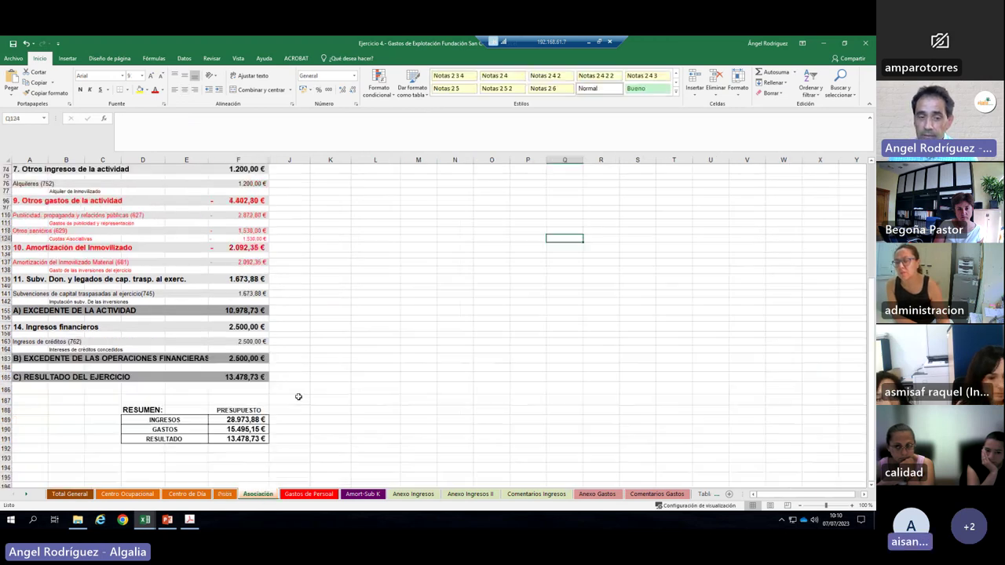
# Step: Open the Asociación sheet and review its activity surplus, financial income, Resultado del Ejercicio and budget summary
pyautogui.click(258, 493)
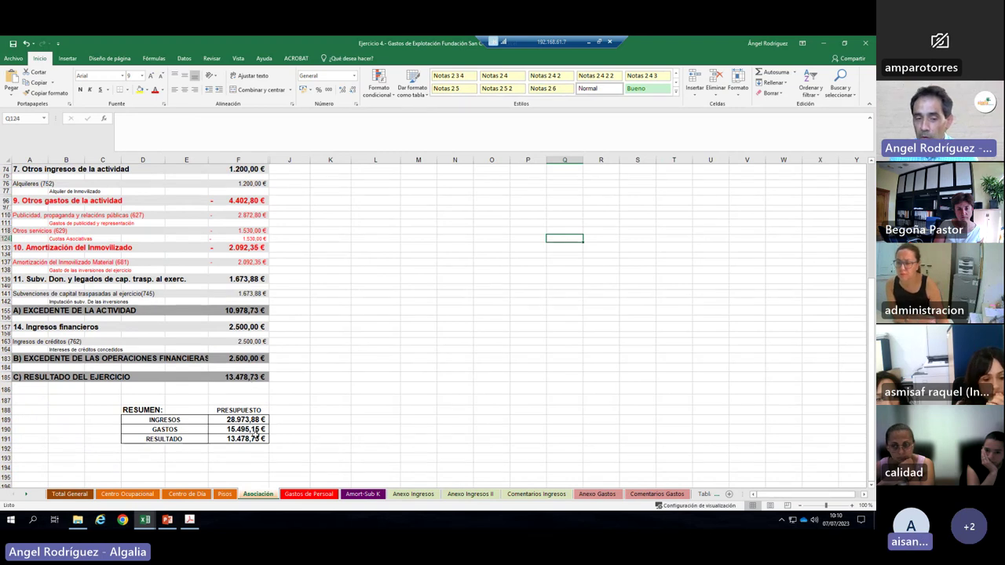
pyautogui.click(382, 457)
pyautogui.press('Left')
pyautogui.press('Left')
pyautogui.press('Left')
pyautogui.press('Left')
pyautogui.press('Left')
pyautogui.press('Left')
pyautogui.press('Left')
pyautogui.press('Left')
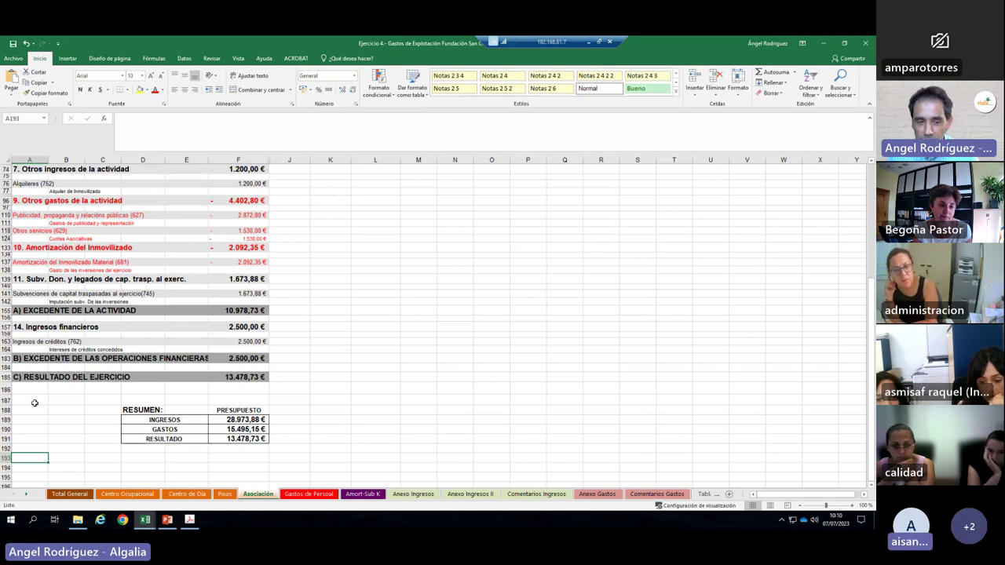
# Step: Compare the surplus and results across the Centro Ocupacional, Centro de Día, Pisos and Asociación sheets
pyautogui.click(120, 493)
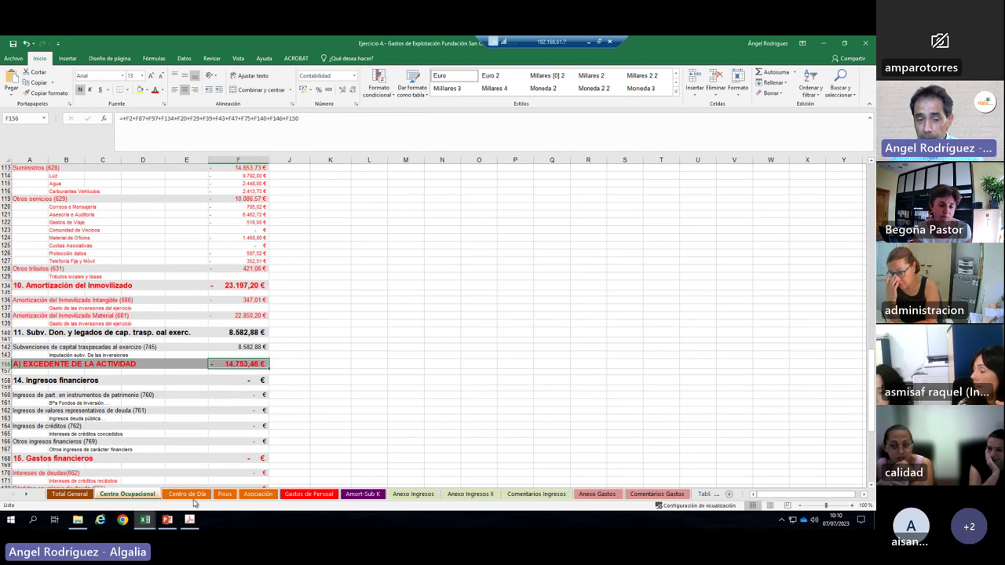
pyautogui.hotkey('ctrl', 'pagedown')
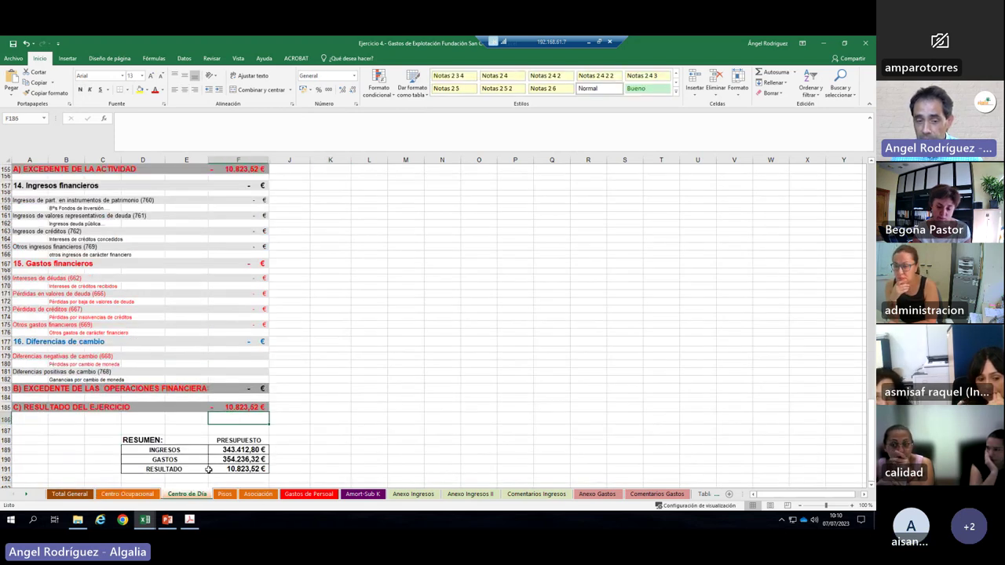
pyautogui.click(227, 496)
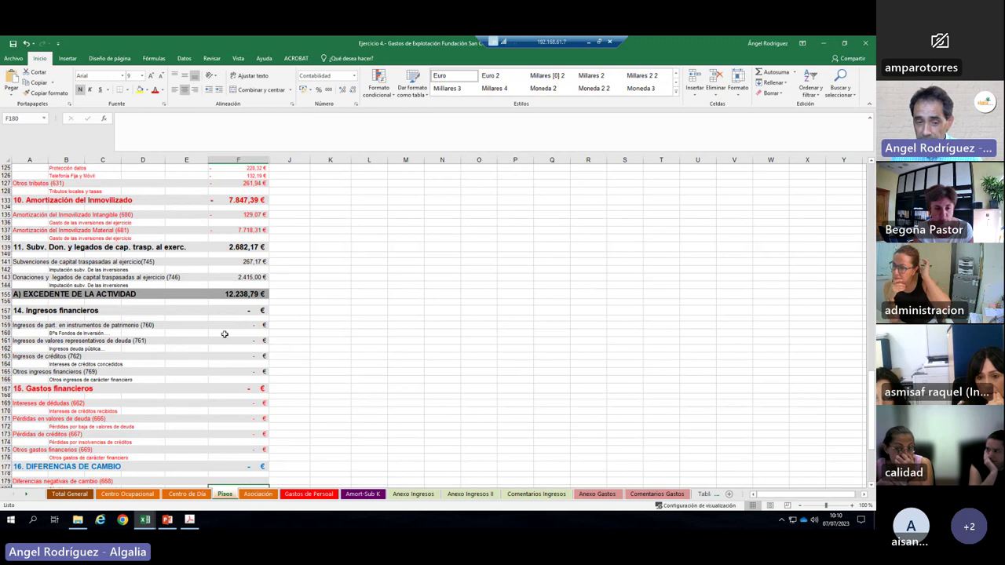
pyautogui.scroll(-5, 226, 354)
pyautogui.click(246, 494)
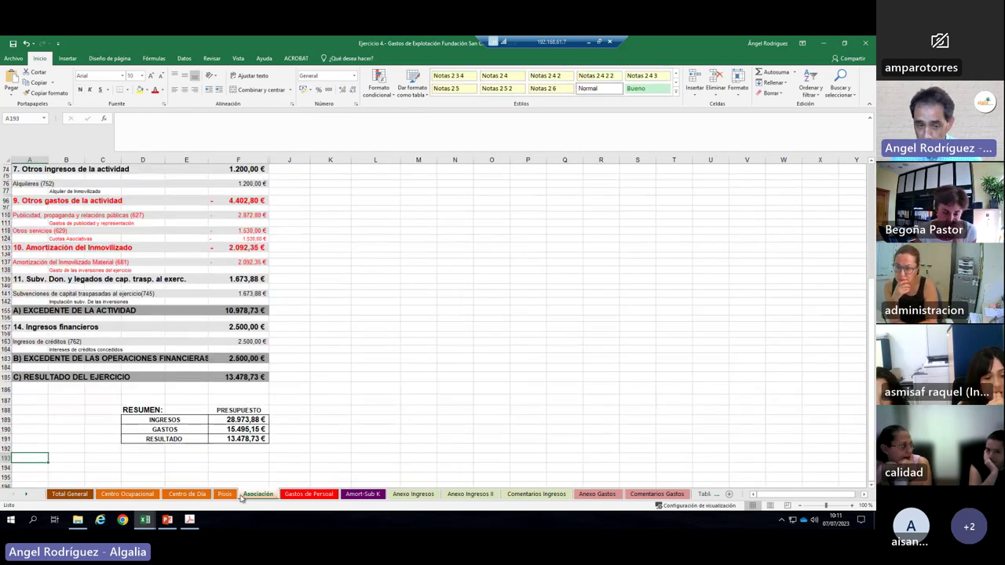
pyautogui.click(224, 495)
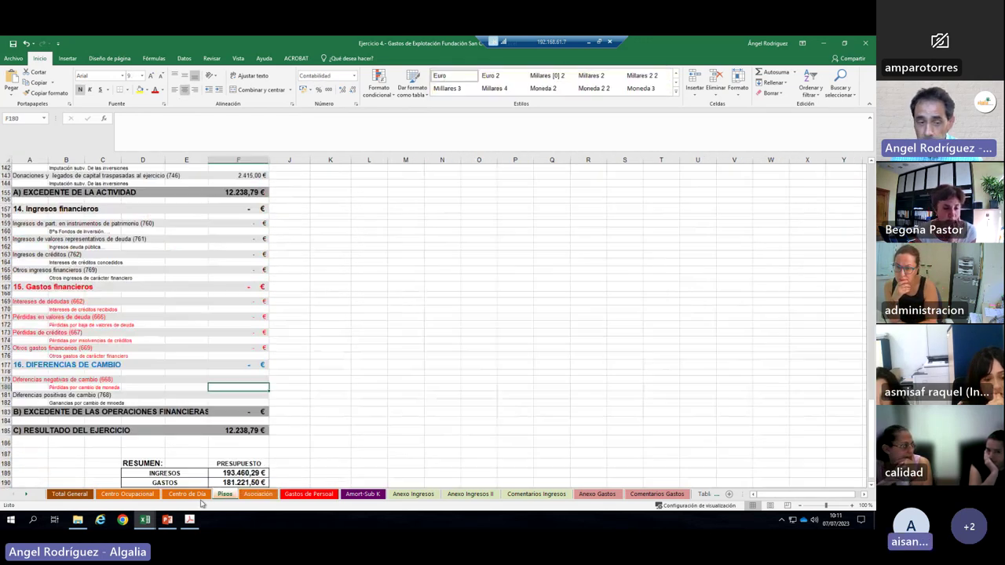
# Step: Open the Total General sheet and examine the overall budget summary, including the Resultado formula in cell F154
pyautogui.click(71, 494)
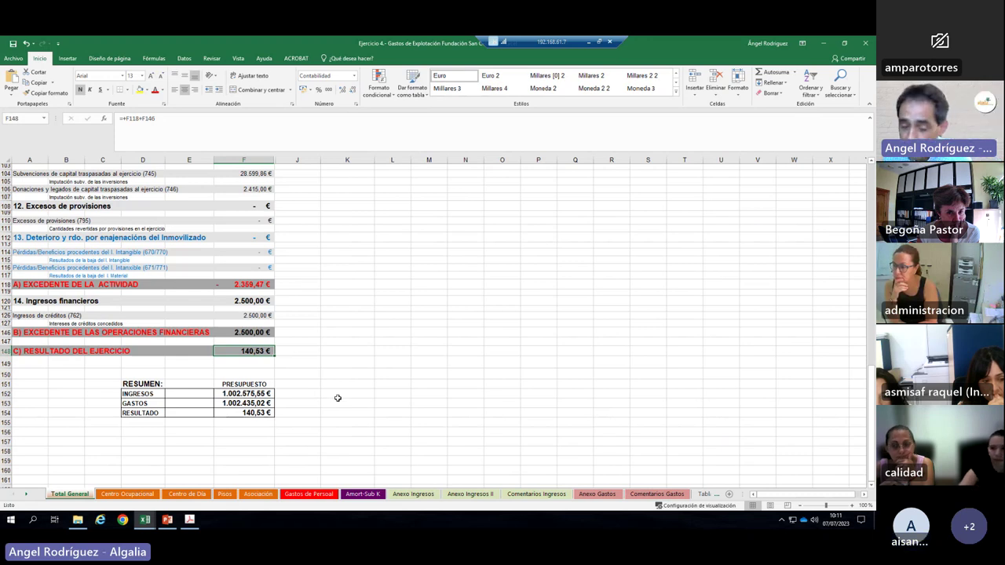
pyautogui.click(327, 374)
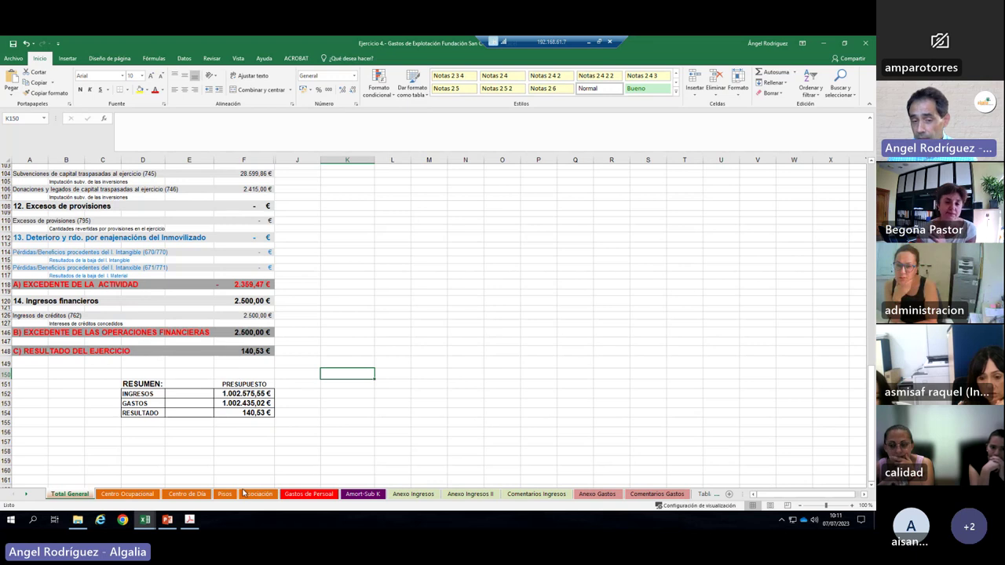
pyautogui.click(267, 413)
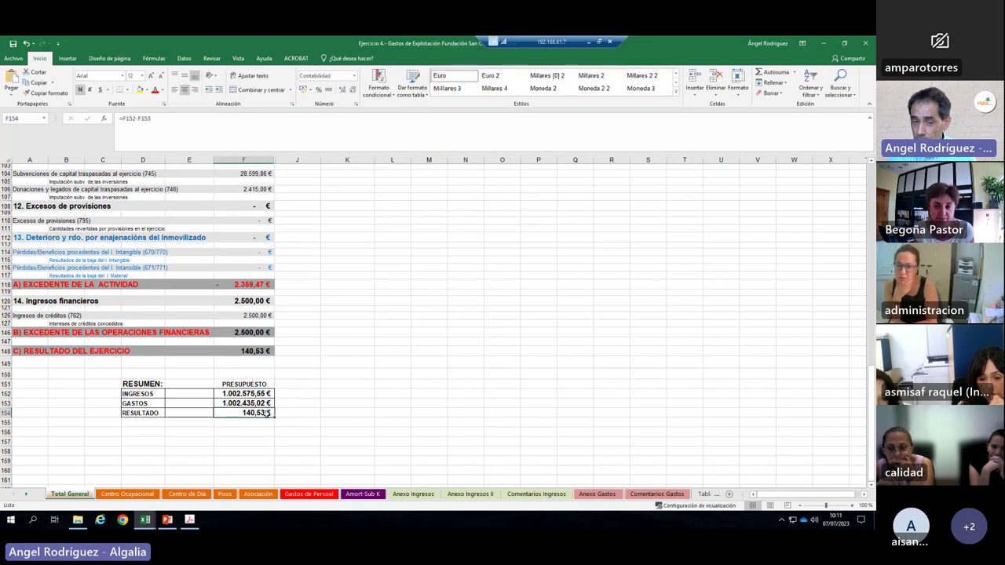
pyautogui.click(368, 411)
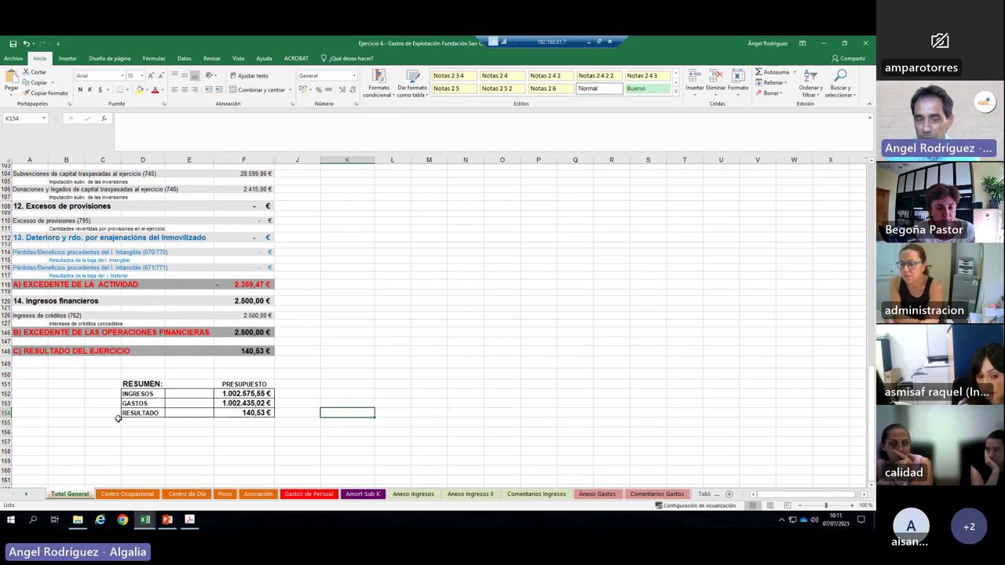
pyautogui.click(360, 375)
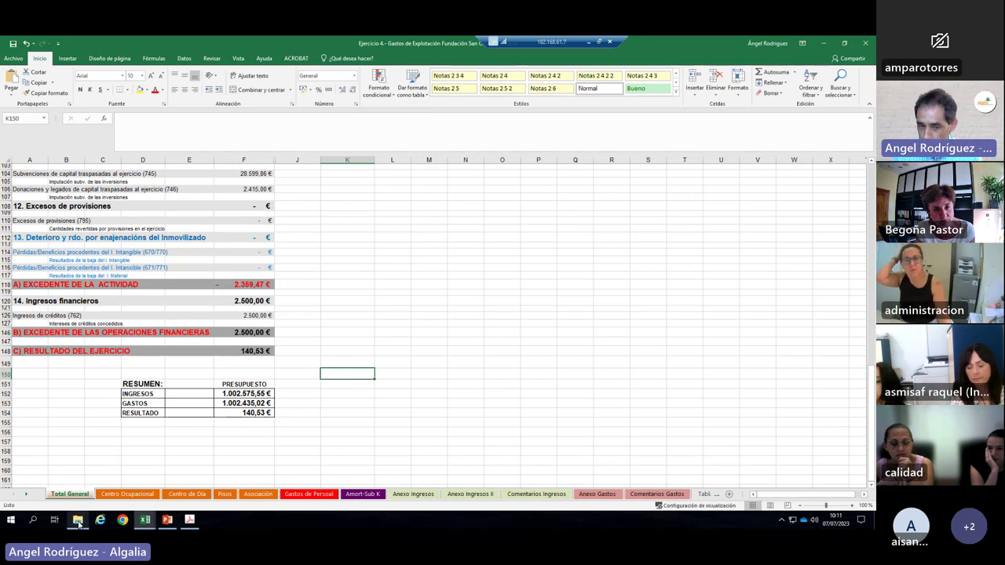
pyautogui.click(559, 246)
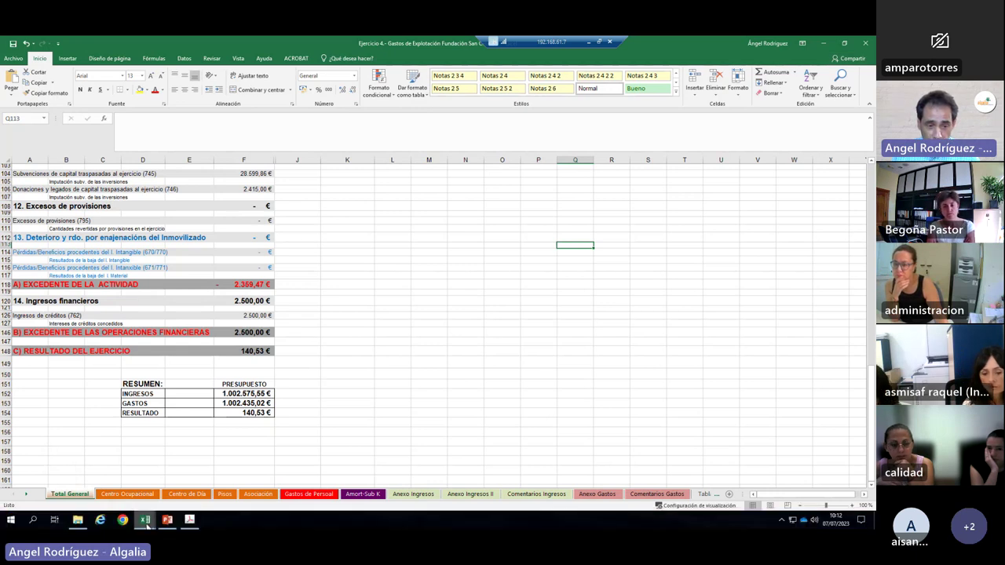
# Step: Switch to the Gastos de Explotación Asociación Probosco workbook and maximize its window
pyautogui.moveTo(145, 522)
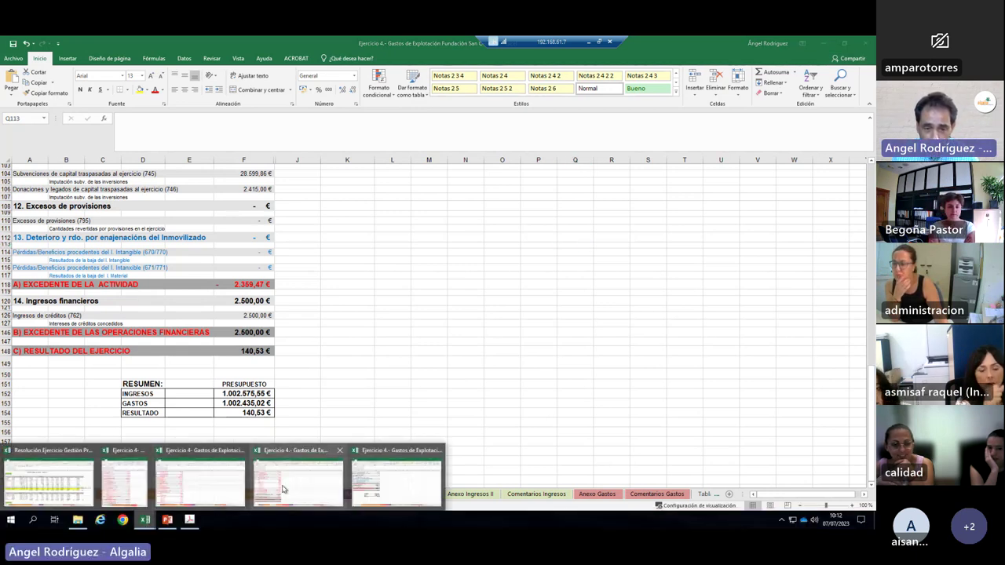
pyautogui.moveTo(282, 489)
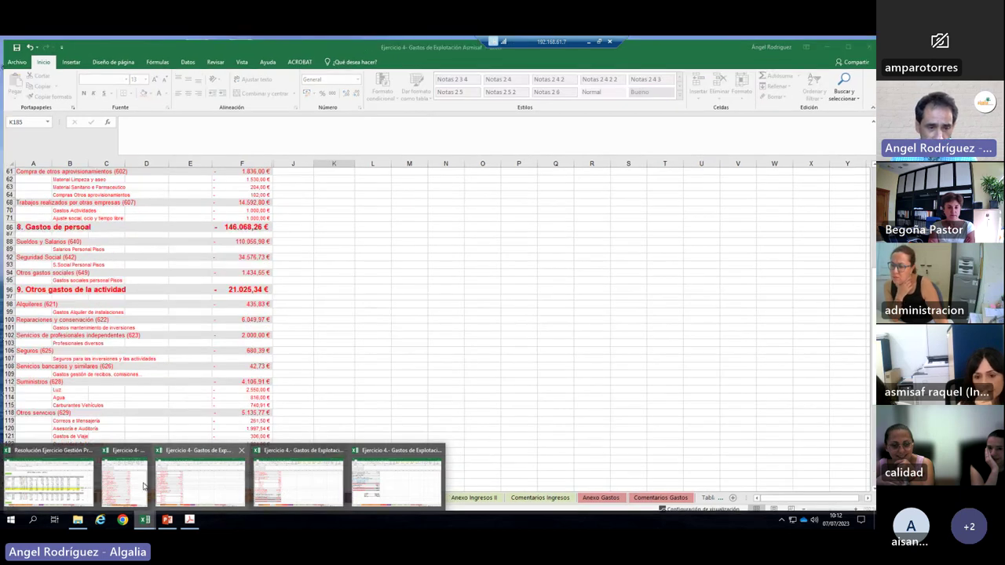
pyautogui.click(243, 503)
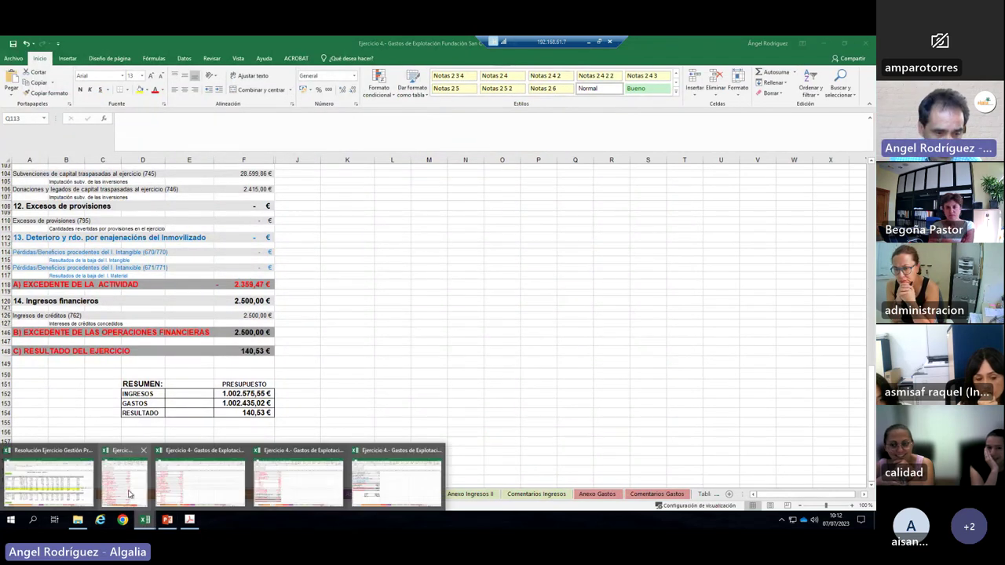
pyautogui.click(124, 475)
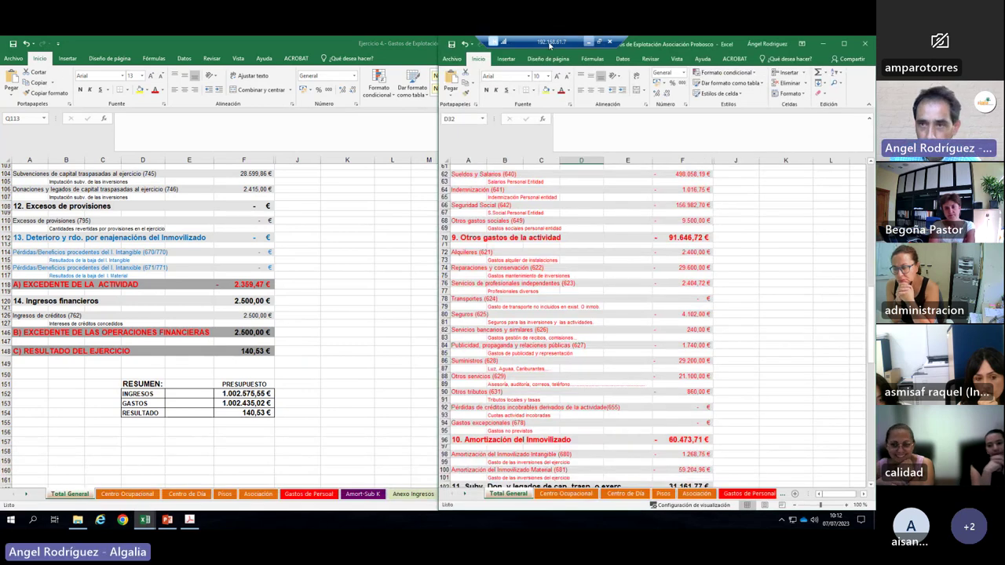
pyautogui.click(842, 43)
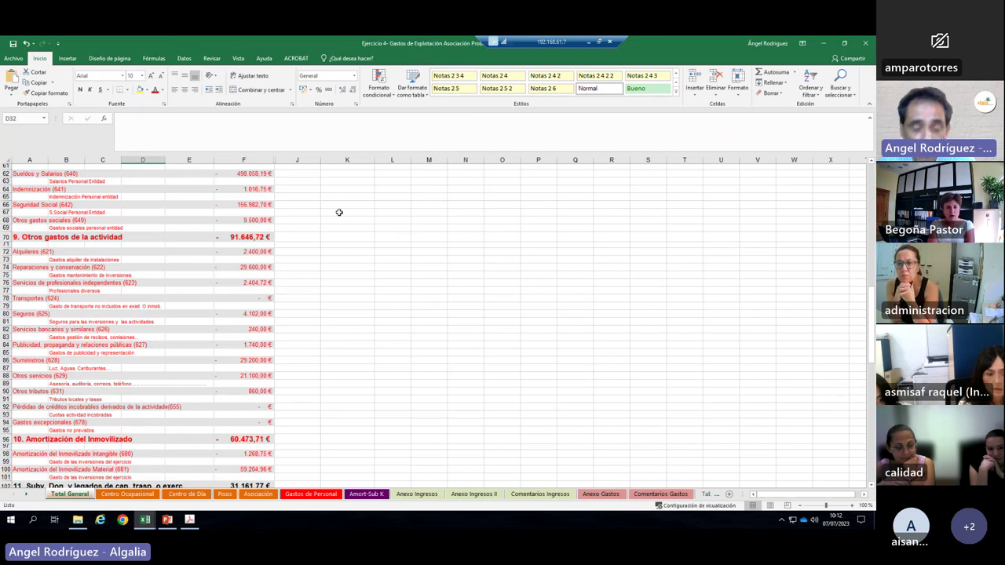
# Step: Review Probosco's Total General sheet from the expense lines down to Resultado del Ejercicio and the budget summary
pyautogui.scroll(11, 287, 285)
pyautogui.scroll(-20, 288, 285)
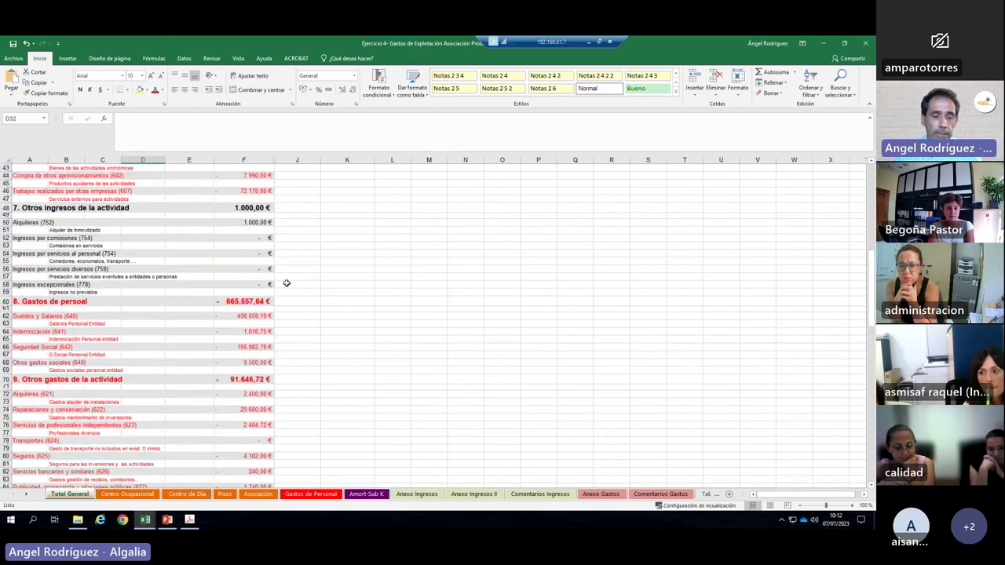
pyautogui.scroll(-8, 284, 284)
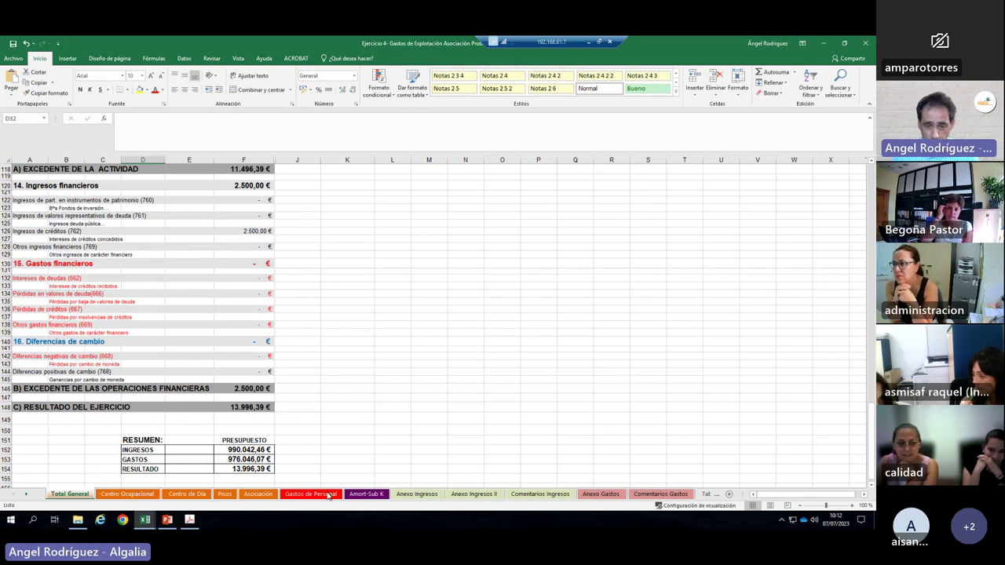
# Step: Open the Anexo Gastos sheet and review the expense account tables, their allocation by centre and the comments
pyautogui.click(600, 494)
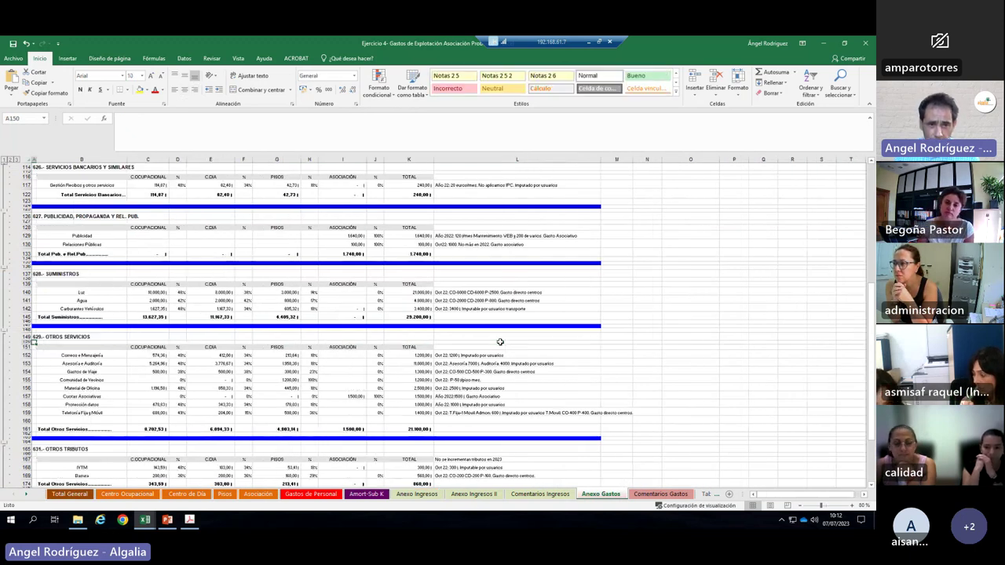
pyautogui.scroll(-10, 289, 351)
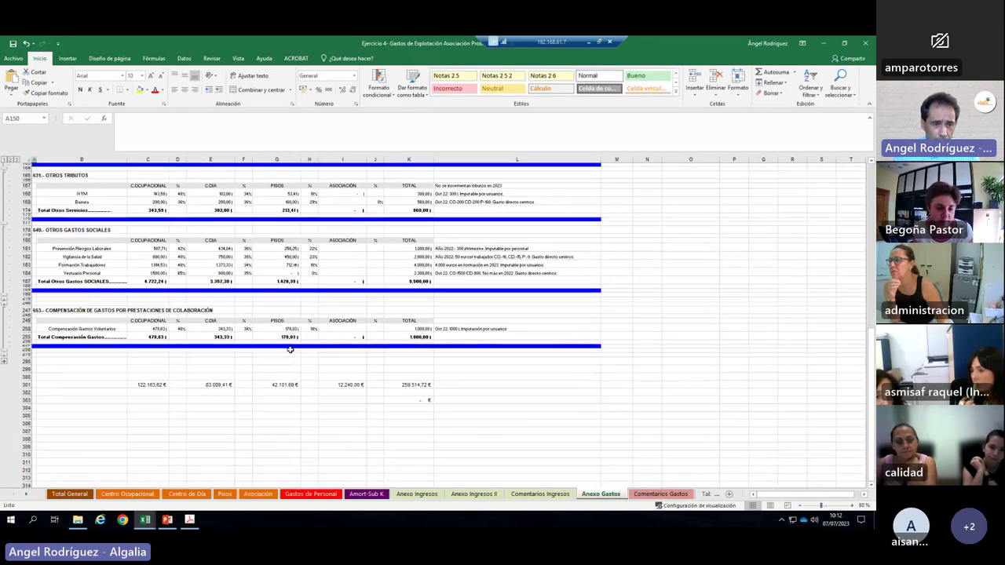
pyautogui.scroll(8, 290, 351)
pyautogui.scroll(12, 289, 351)
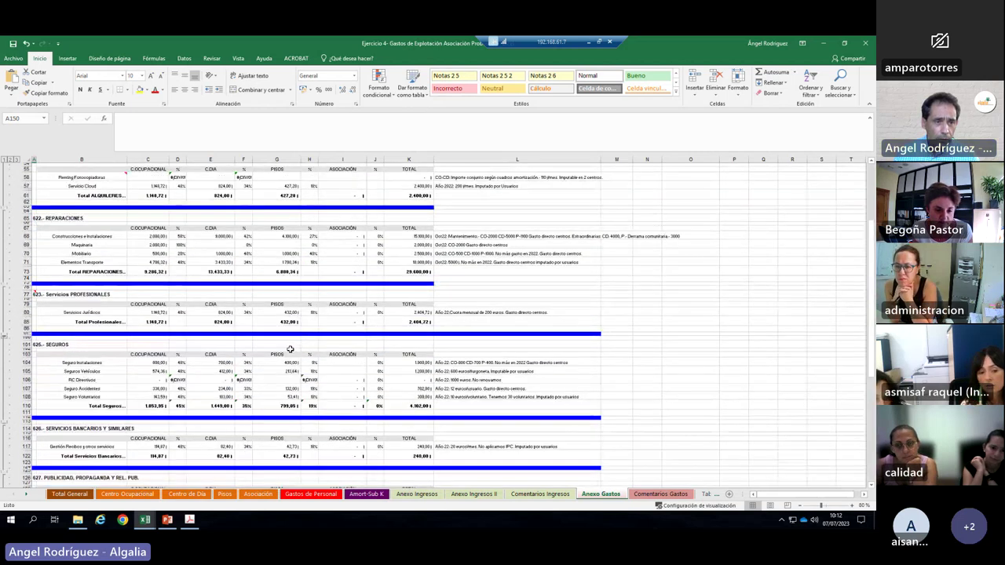
pyautogui.scroll(5, 290, 351)
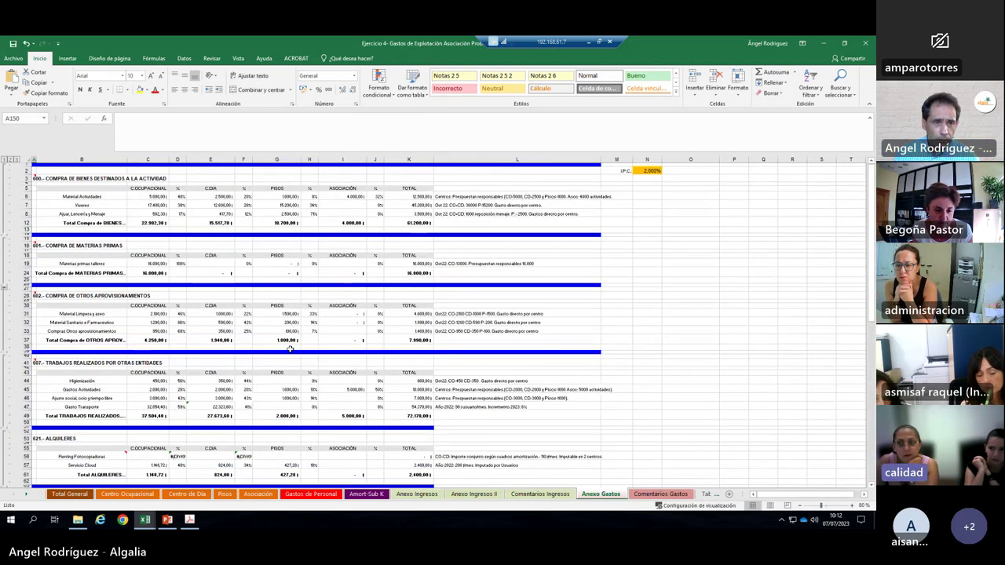
pyautogui.scroll(-3, 289, 351)
pyautogui.scroll(-8, 289, 351)
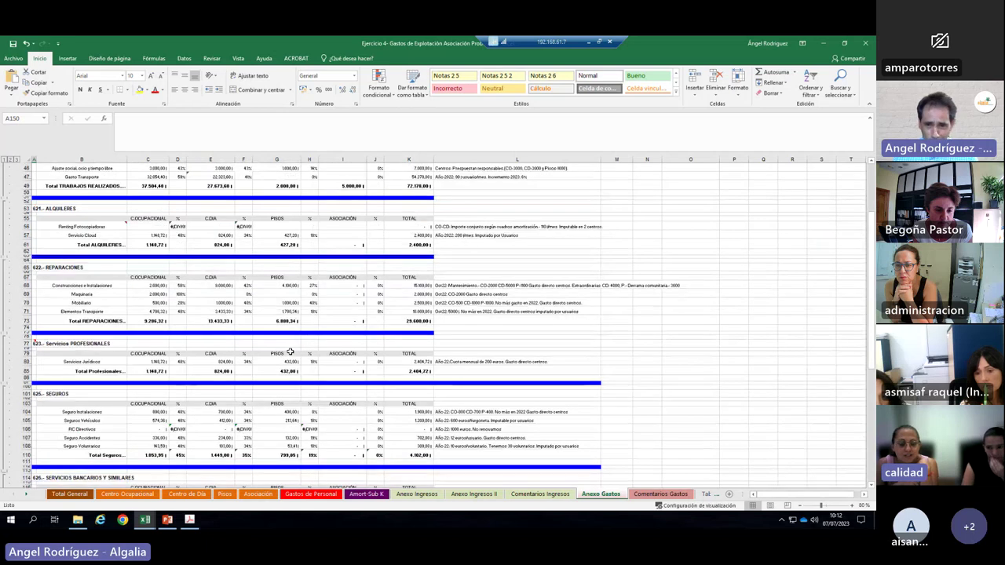
pyautogui.scroll(-7, 289, 351)
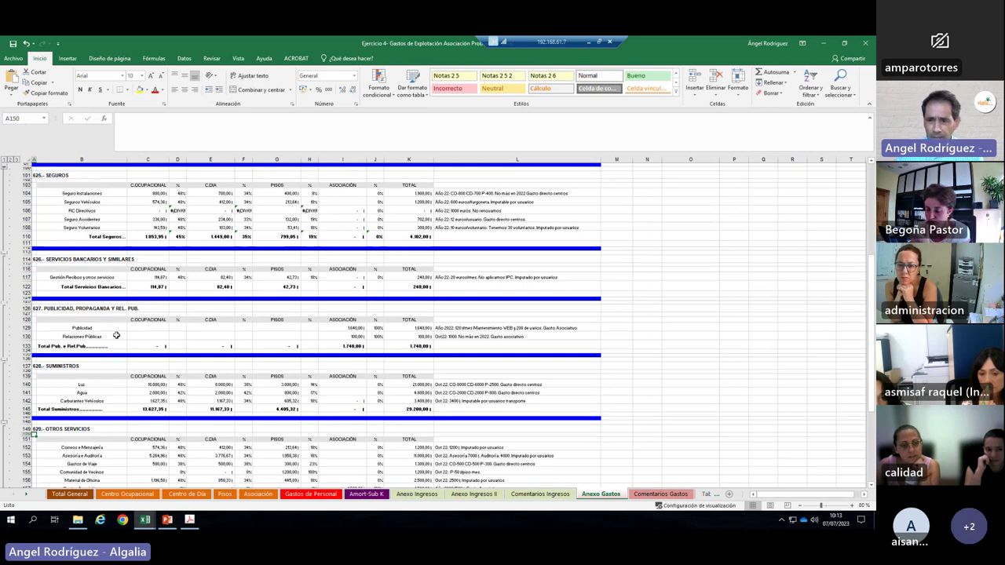
# Step: Inspect the Seguro Voluntarios allocation formula in C108 and its comment in L108, and review the neighbouring expense tables
pyautogui.click(161, 227)
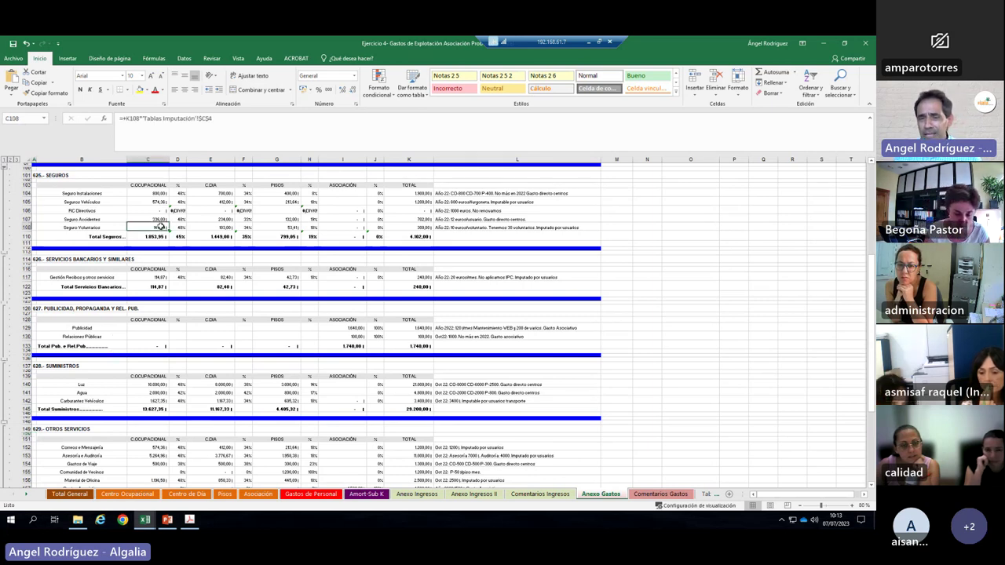
pyautogui.click(440, 227)
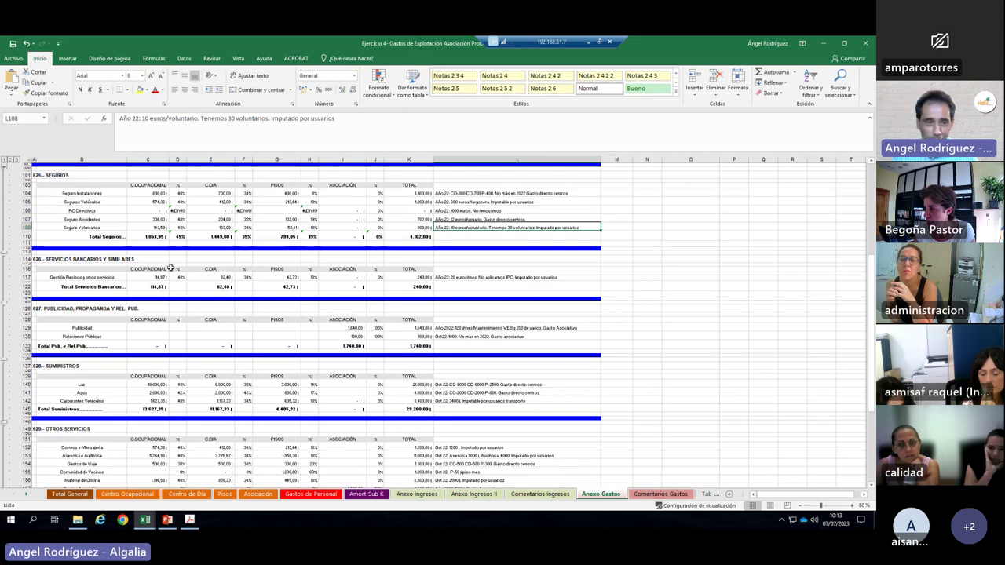
pyautogui.scroll(-2, 47, 251)
pyautogui.scroll(2, 39, 267)
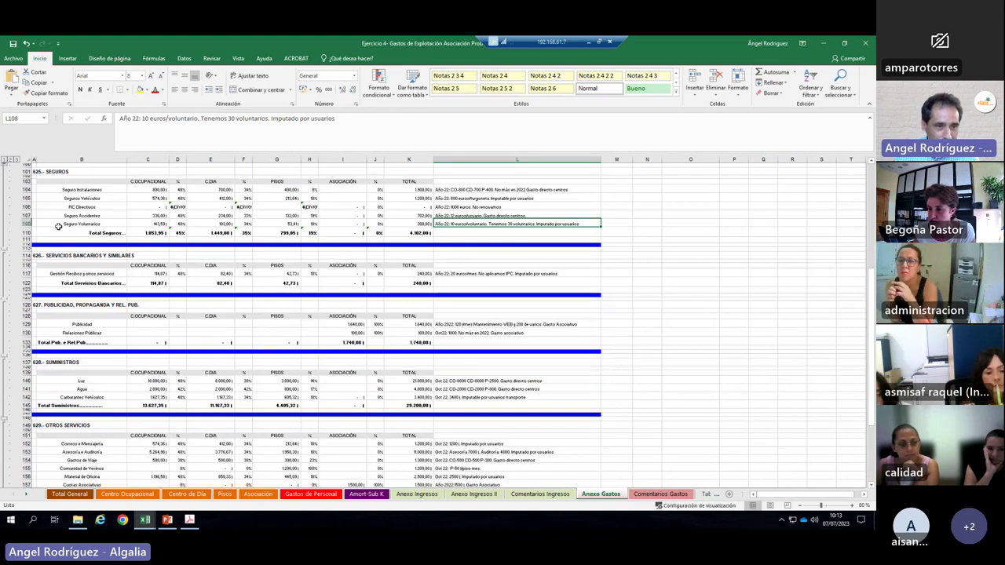
pyautogui.scroll(10, 65, 238)
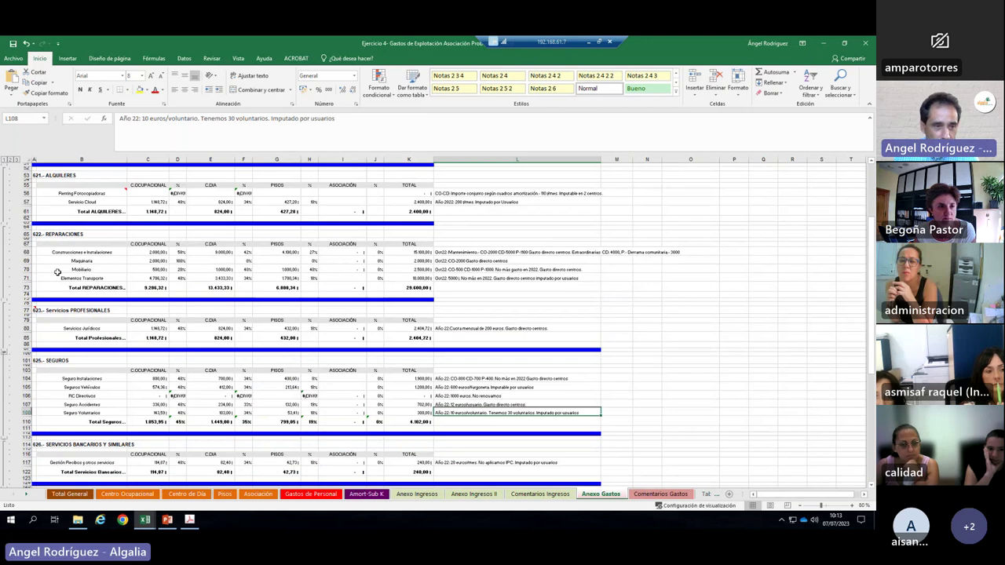
# Step: Inspect the Elementos Transporte allocation formula in C71 and the total in K71 across the centre columns
pyautogui.click(109, 278)
pyautogui.click(150, 278)
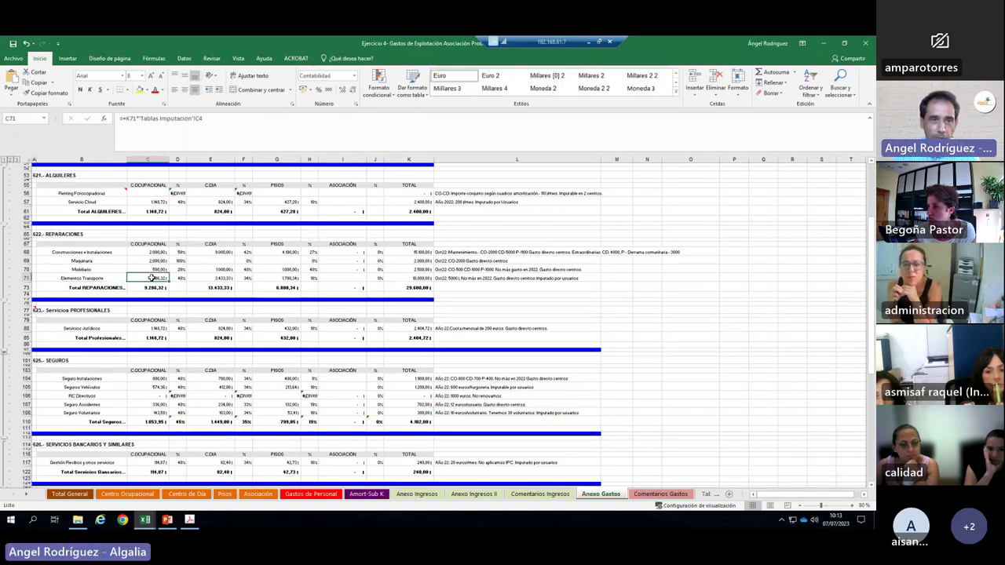
pyautogui.click(400, 278)
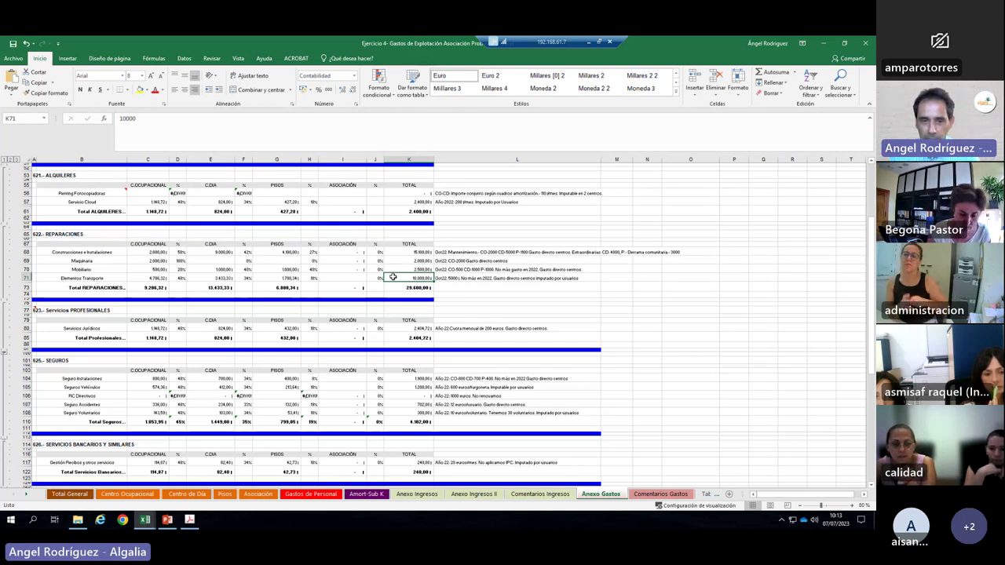
pyautogui.hotkey('shift', 'Left')
pyautogui.hotkey('shift', 'Left')
pyautogui.hotkey('shift', 'Left')
pyautogui.hotkey('shift', 'Left')
pyautogui.hotkey('shift', 'Left')
pyautogui.click(395, 279)
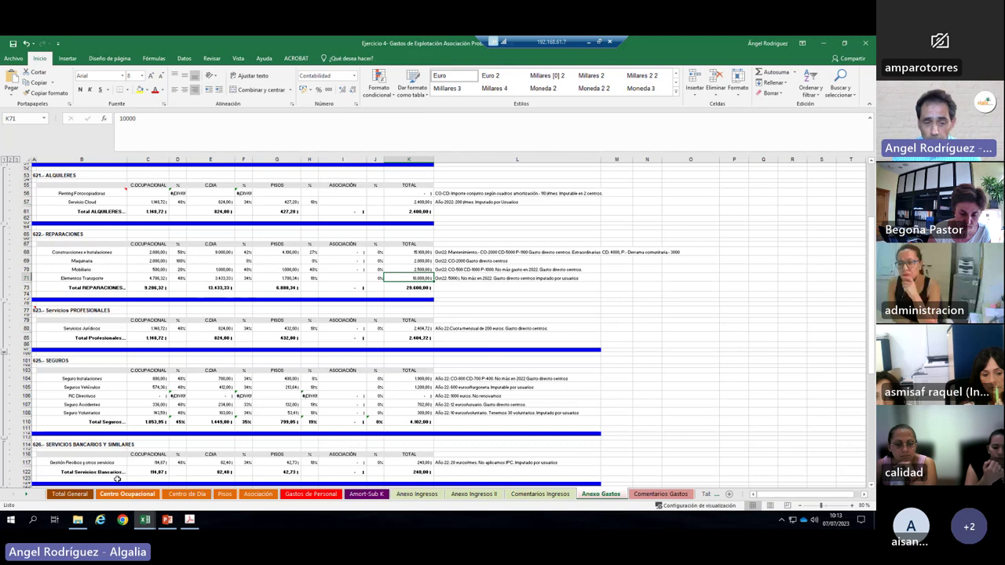
# Step: Open the Total General sheet and review the financial lines, the budget summary and the Resultado del Ejercicio formula in F148
pyautogui.click(70, 494)
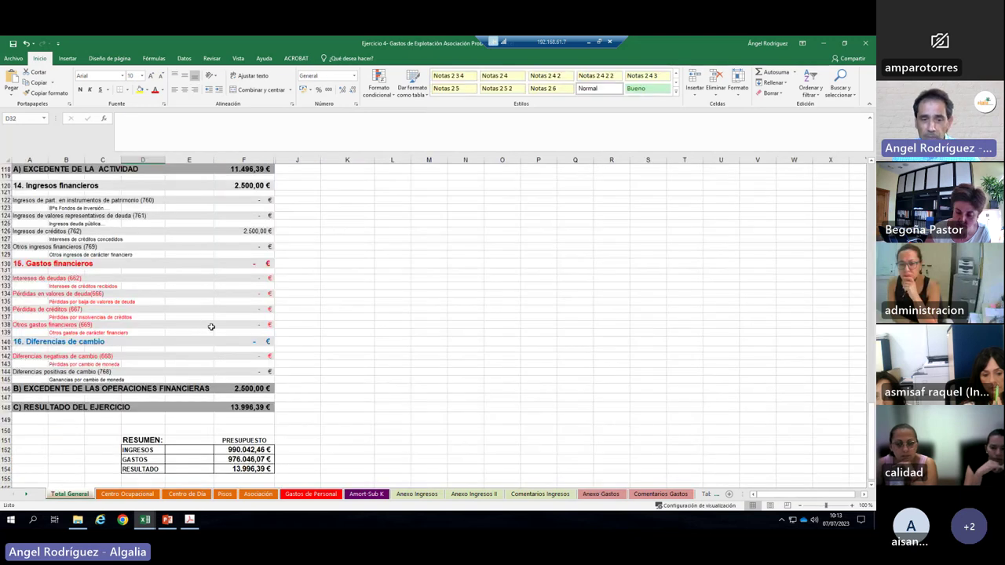
pyautogui.scroll(-4, 209, 325)
pyautogui.scroll(5, 186, 349)
pyautogui.scroll(-2, 186, 348)
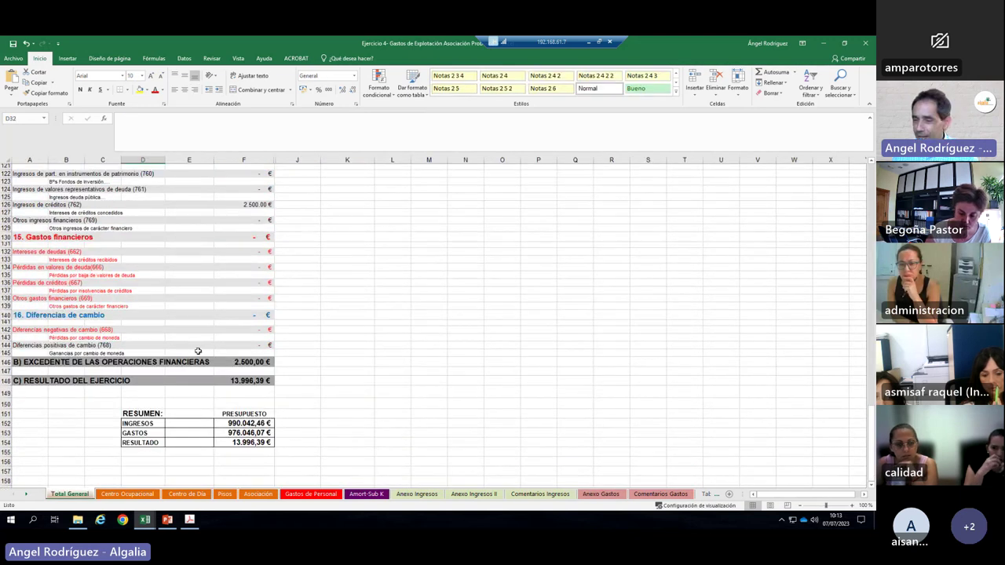
pyautogui.scroll(-1, 212, 337)
pyautogui.scroll(2, 225, 324)
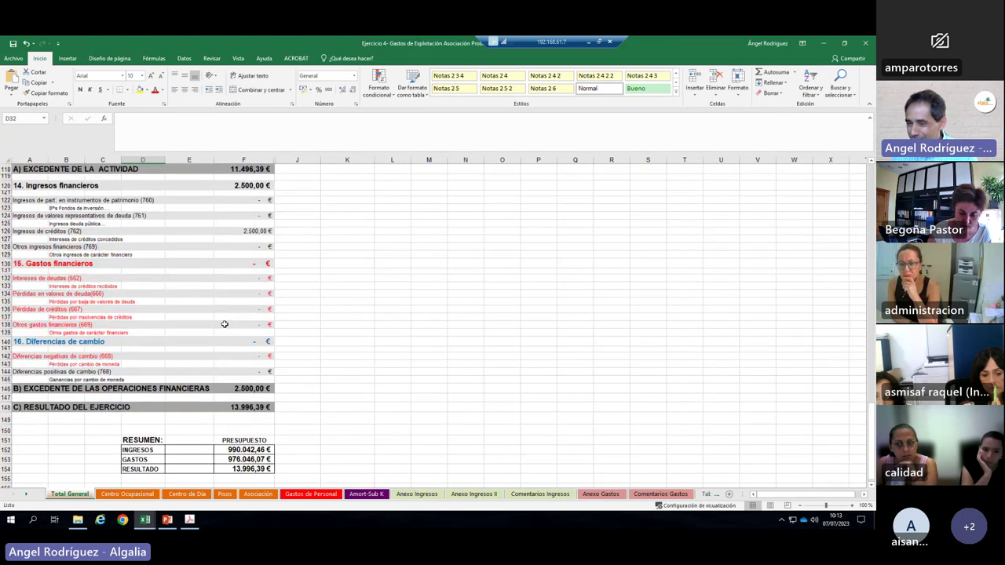
pyautogui.click(237, 406)
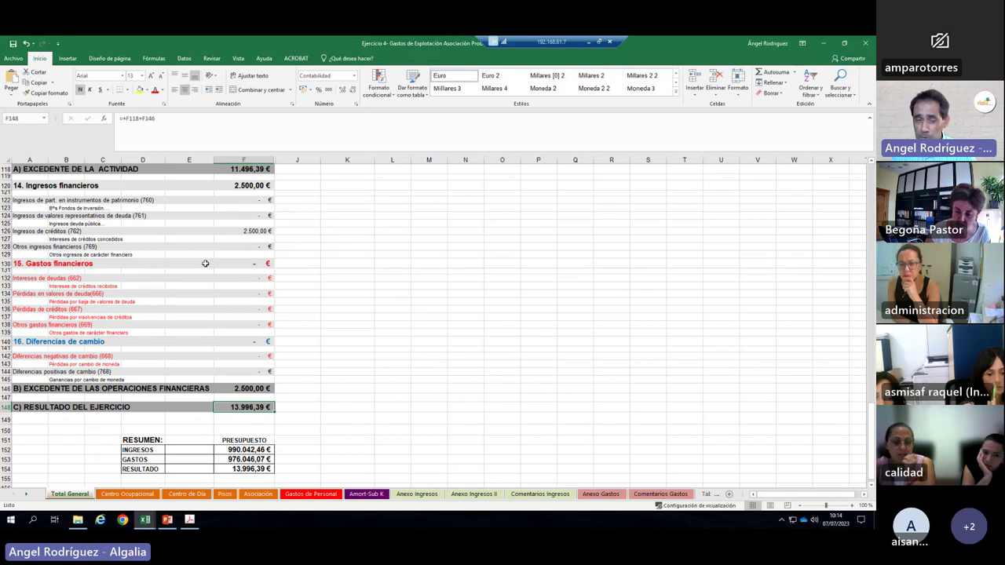
# Step: Open the Centro Ocupacional sheet and inspect its Amortización del Inmovilizado and capital subsidies totals
pyautogui.click(146, 496)
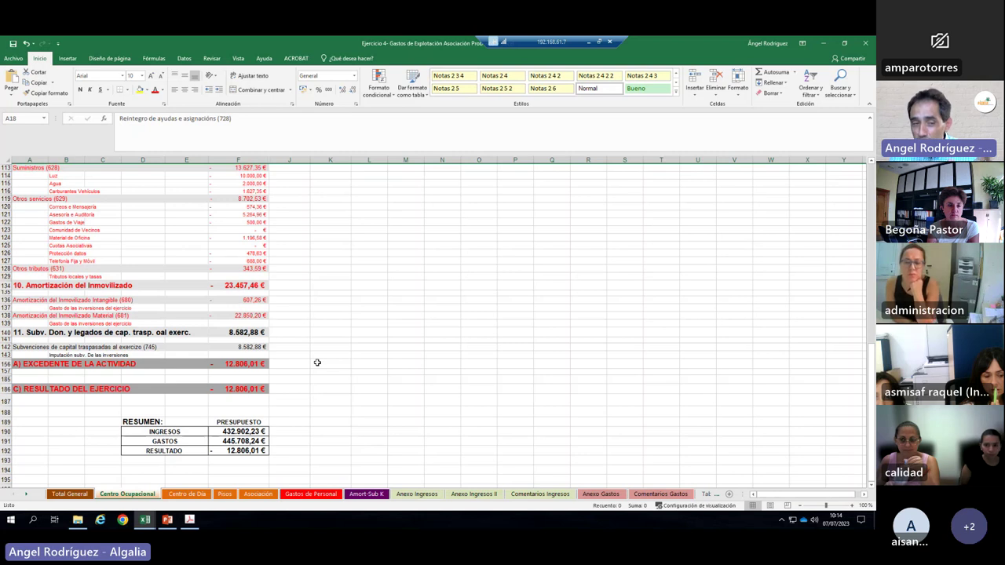
pyautogui.click(236, 286)
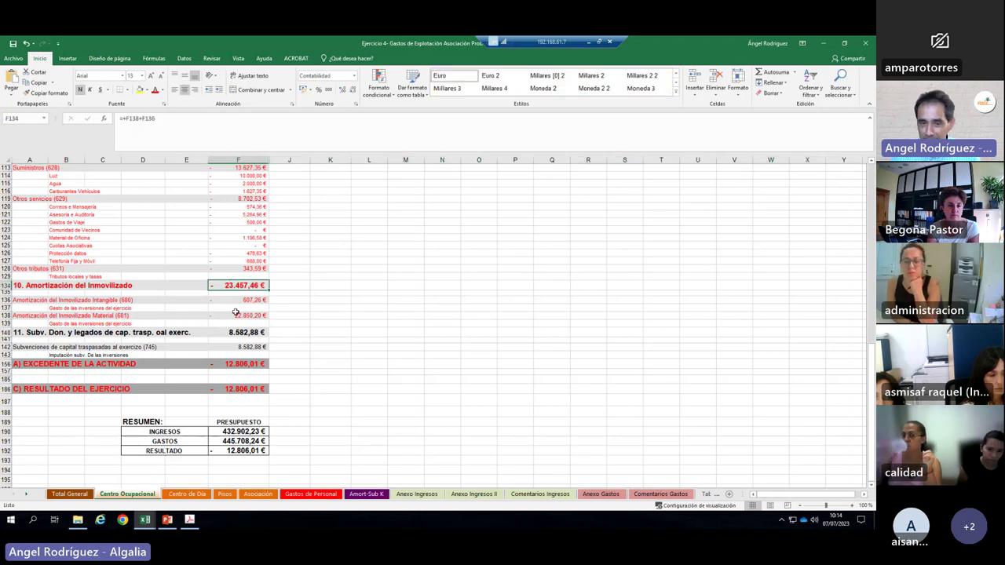
pyautogui.click(235, 332)
pyautogui.click(235, 284)
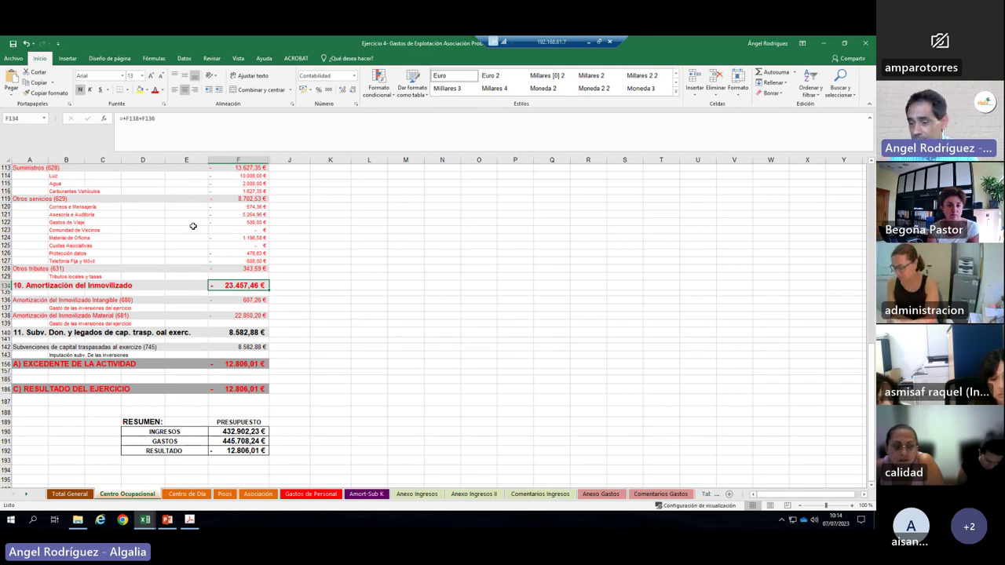
# Step: Open the Centro de Día sheet and review its amortization, subsidies and Resultado del Ejercicio
pyautogui.click(187, 494)
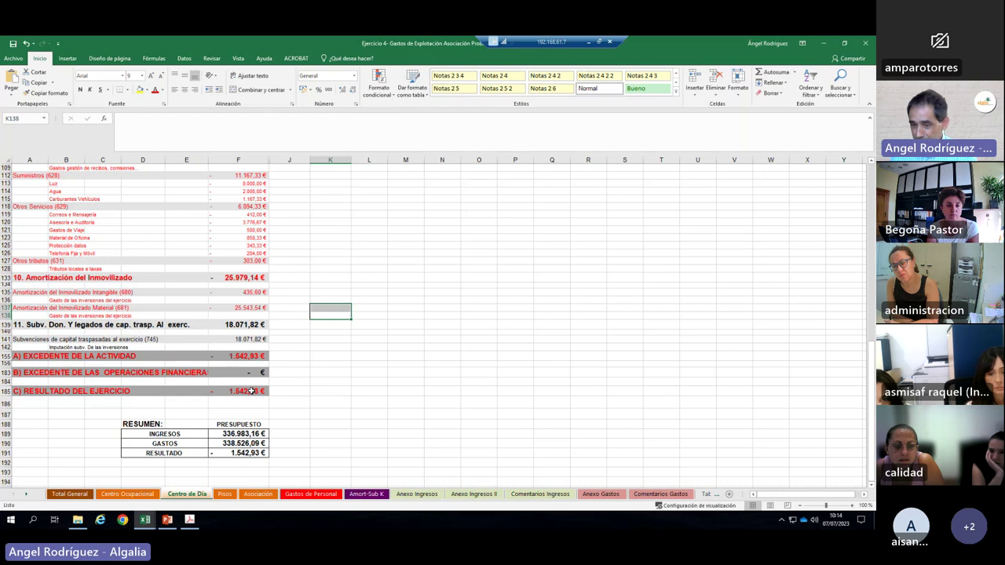
pyautogui.click(334, 357)
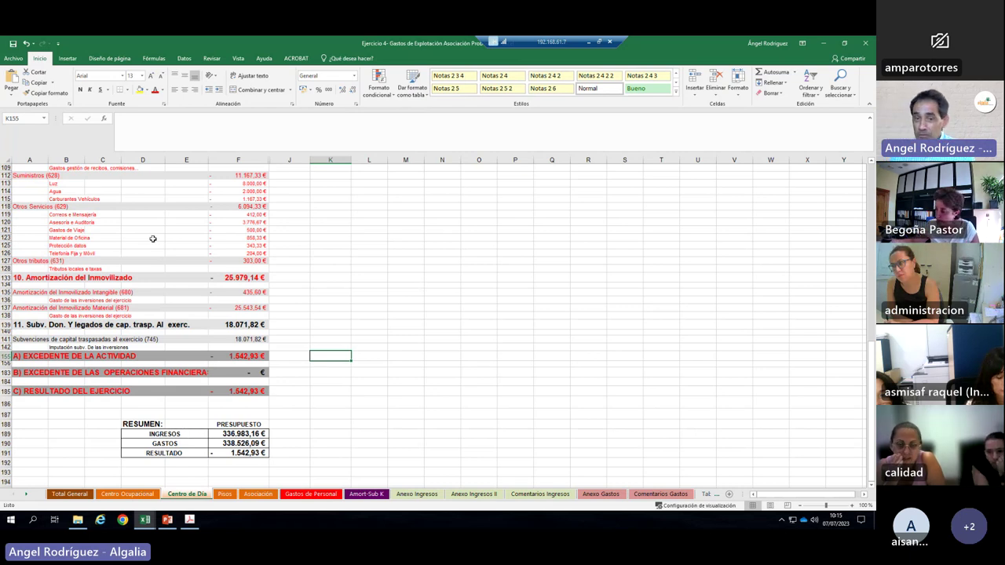
pyautogui.click(383, 255)
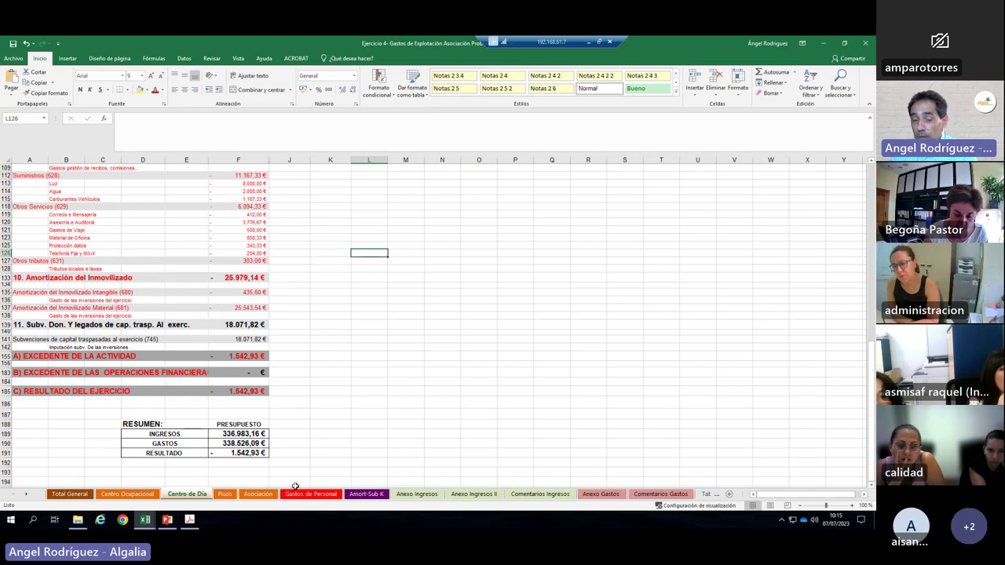
# Step: Compare the results and budget summaries of the Pisos and Asociación sheets with the Centro de Día sheet
pyautogui.click(225, 494)
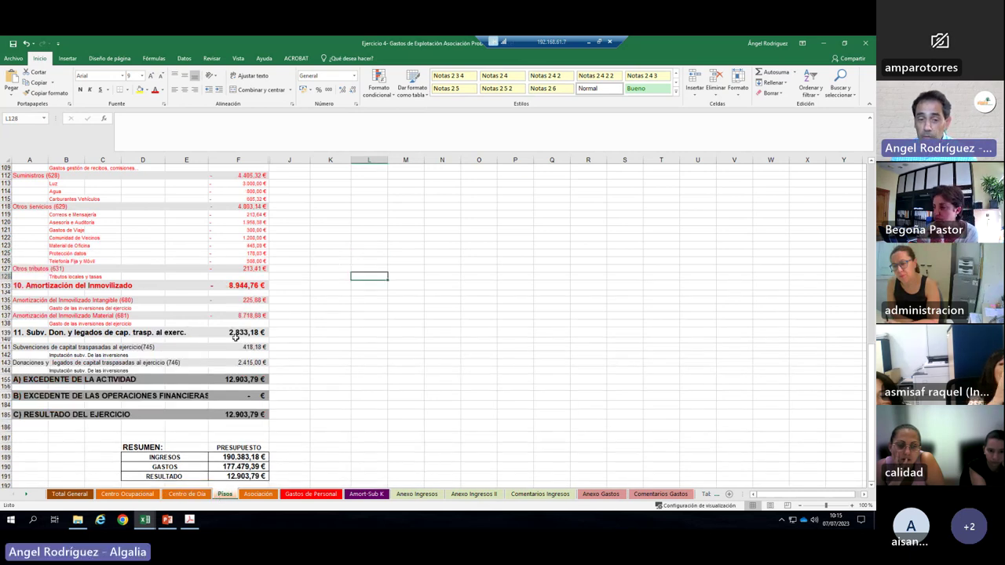
pyautogui.click(257, 494)
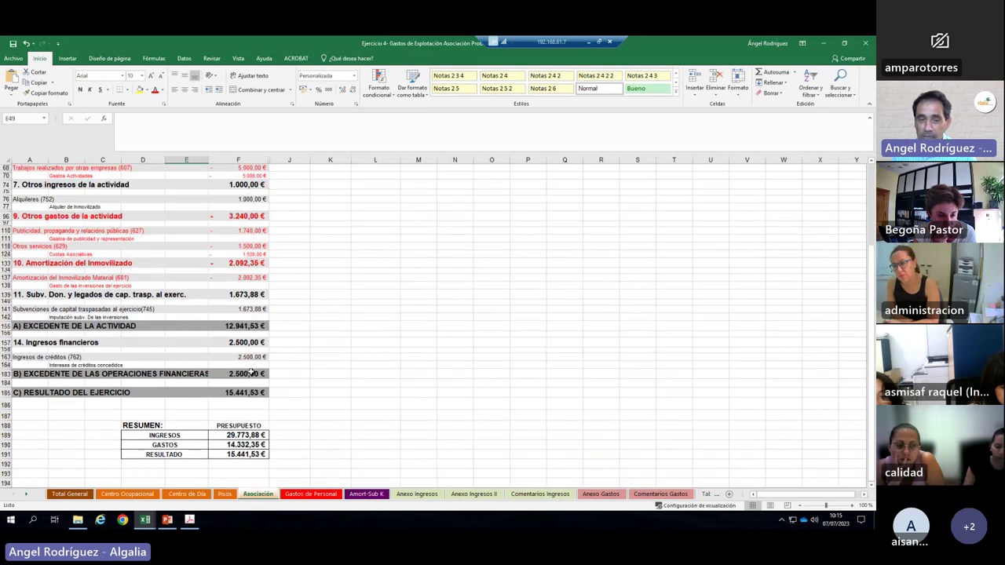
pyautogui.click(224, 494)
pyautogui.click(187, 494)
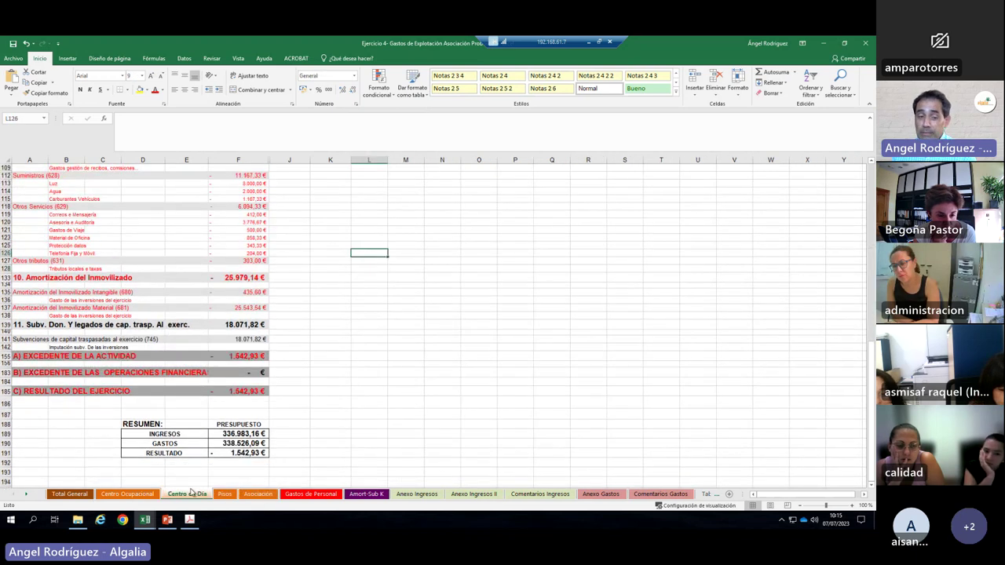
pyautogui.click(149, 493)
pyautogui.click(84, 493)
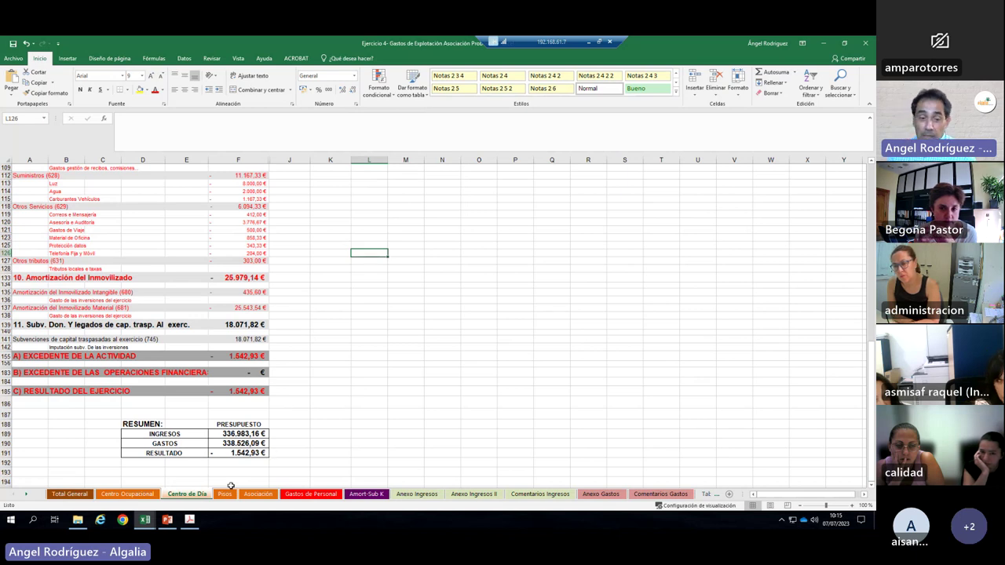
pyautogui.click(360, 402)
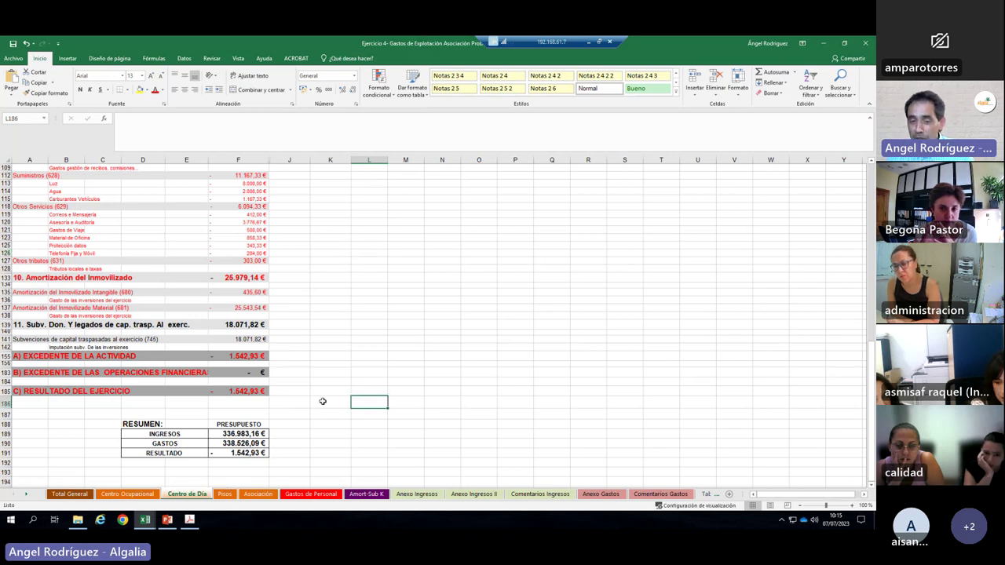
pyautogui.click(322, 401)
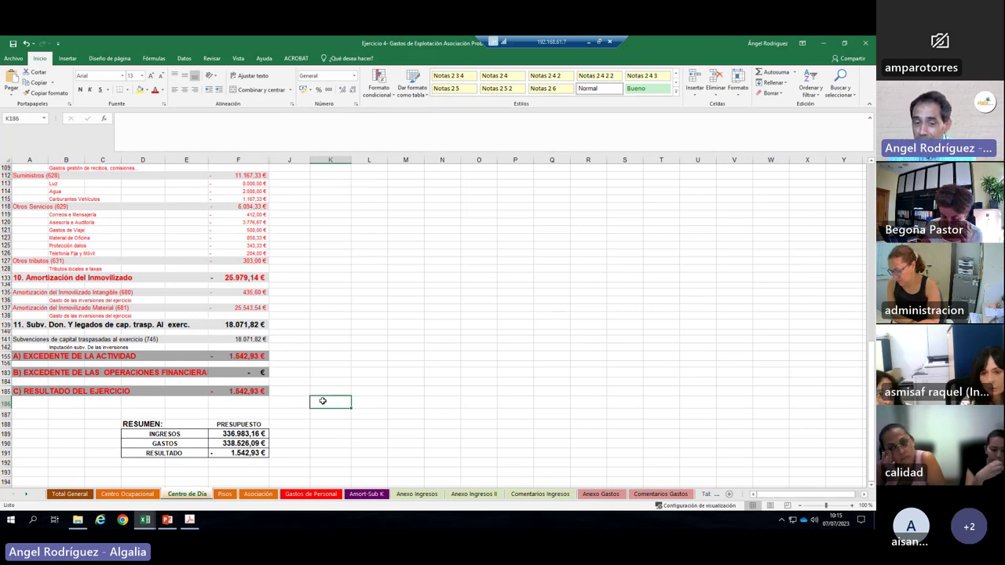
pyautogui.press('Return')
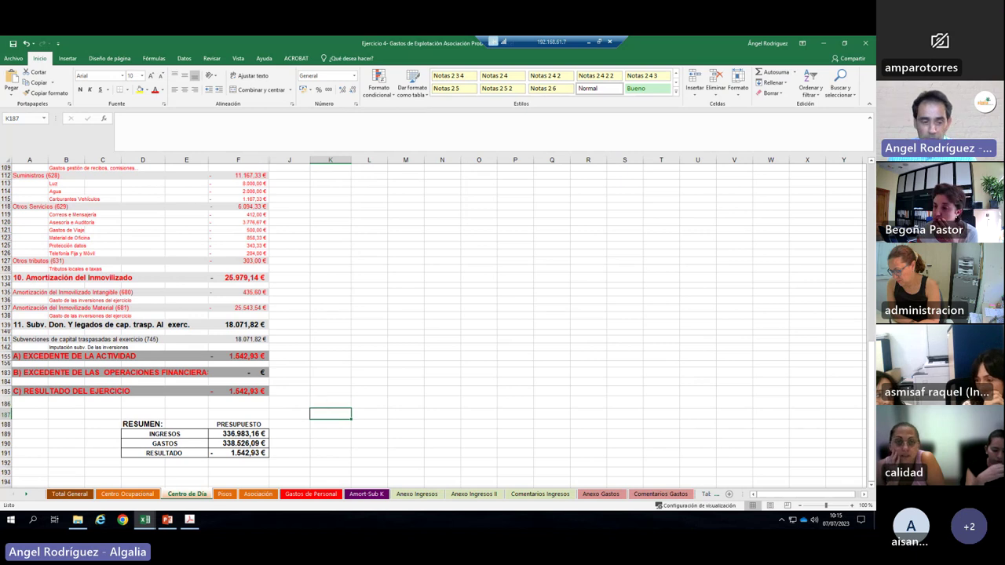
# Step: Return to the Total General sheet and examine the overall Resultado del Ejercicio in F148 and the Resumen table
pyautogui.click(74, 493)
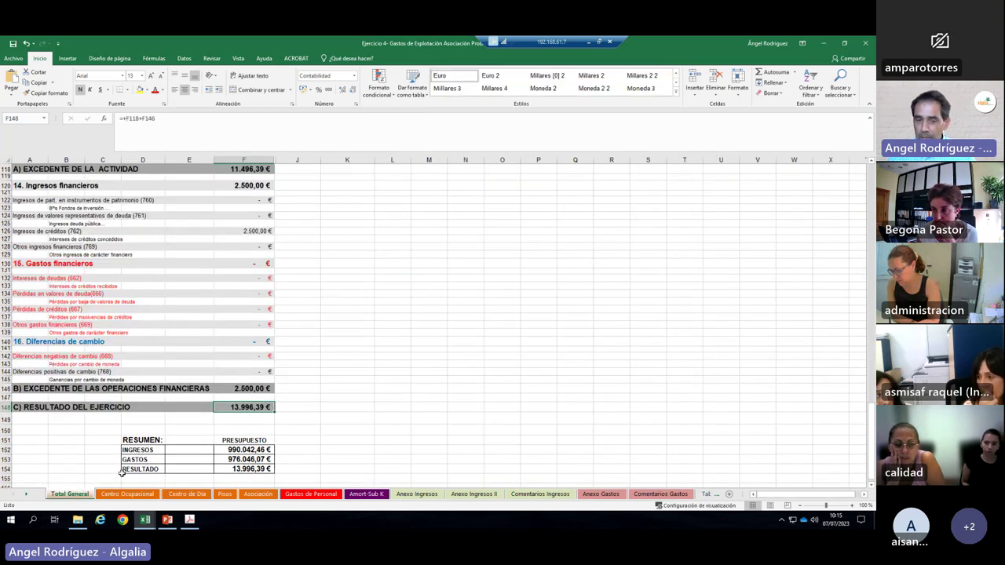
pyautogui.click(366, 402)
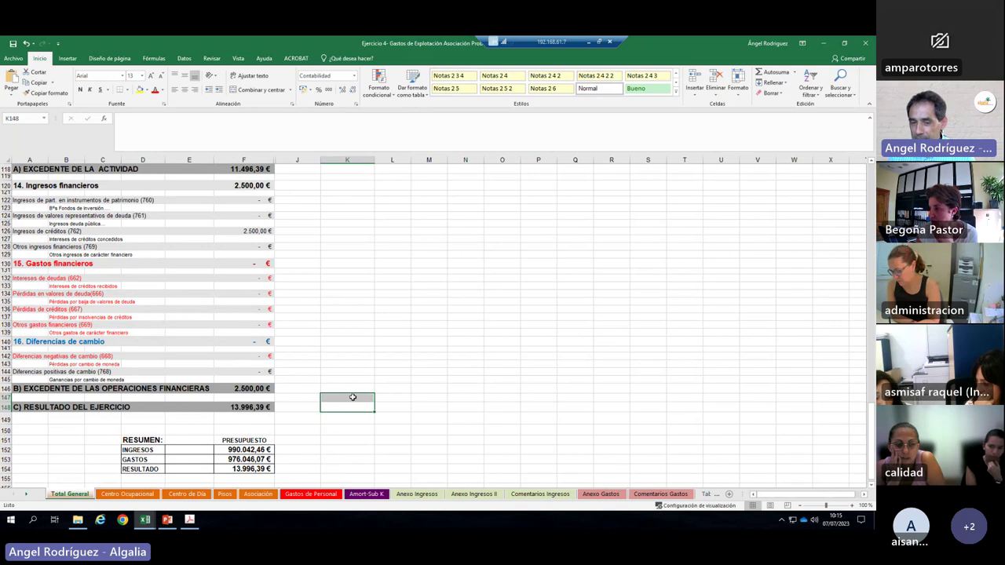
pyautogui.click(349, 408)
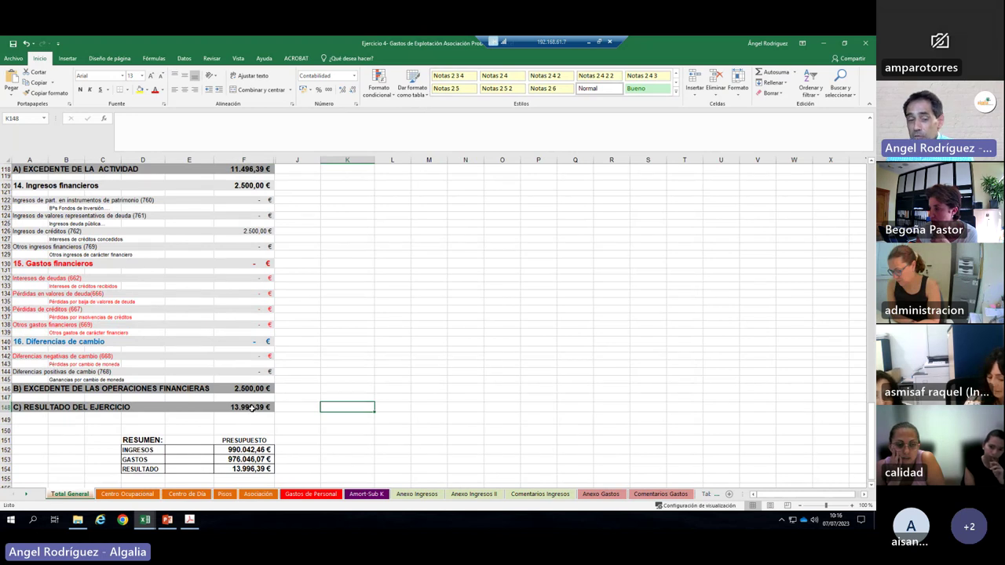
pyautogui.click(252, 407)
pyautogui.click(349, 405)
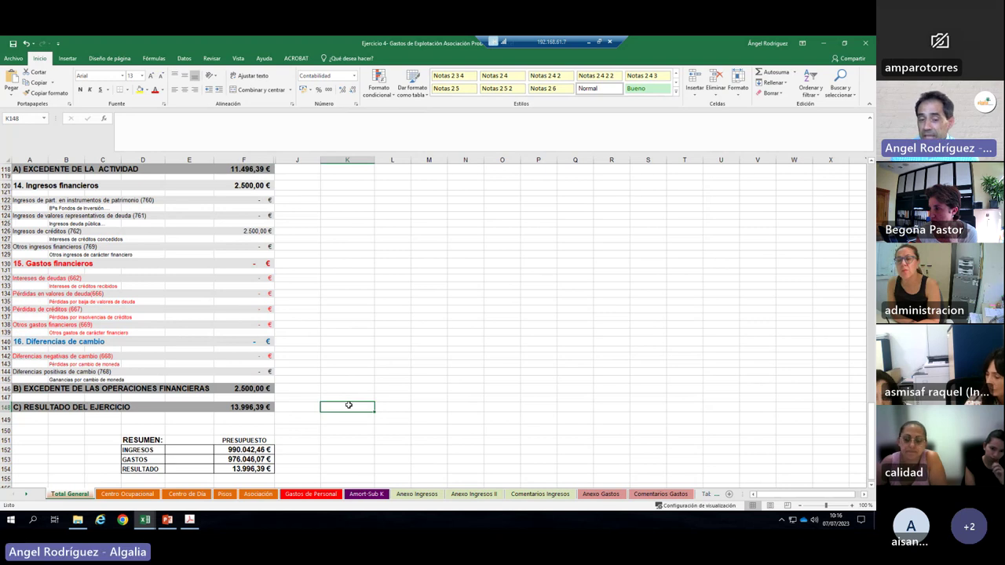
pyautogui.click(245, 426)
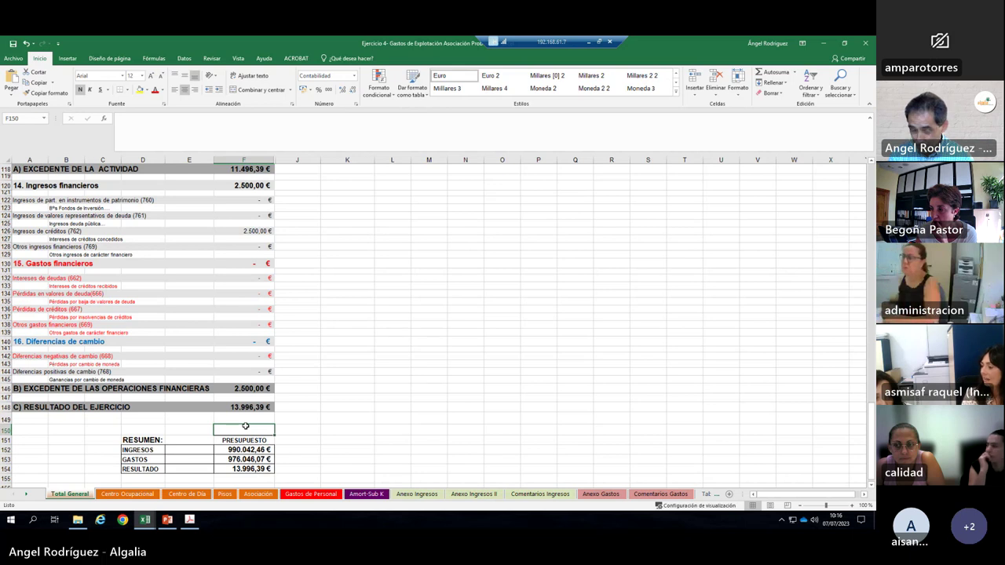
# Step: Calculate 3% of the Otros gastos de la actividad total in J70 with the formula +F70*,03
pyautogui.scroll(7, 242, 314)
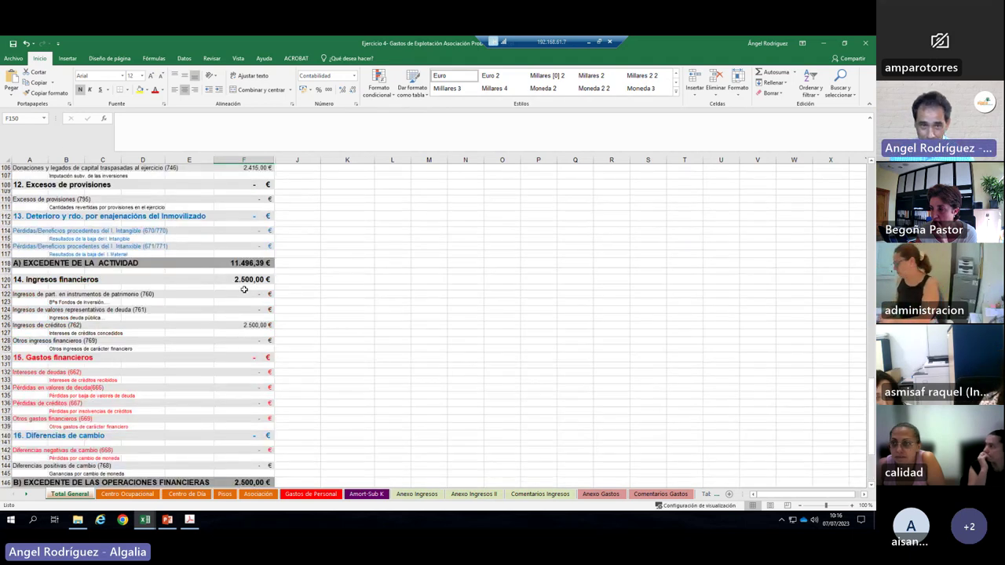
pyautogui.scroll(13, 240, 243)
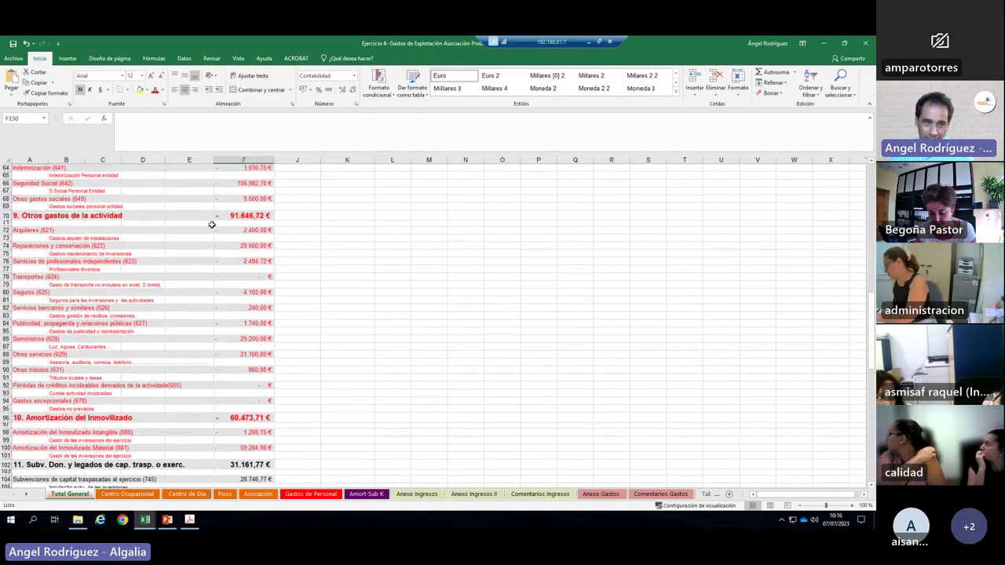
pyautogui.click(306, 262)
pyautogui.write('+')
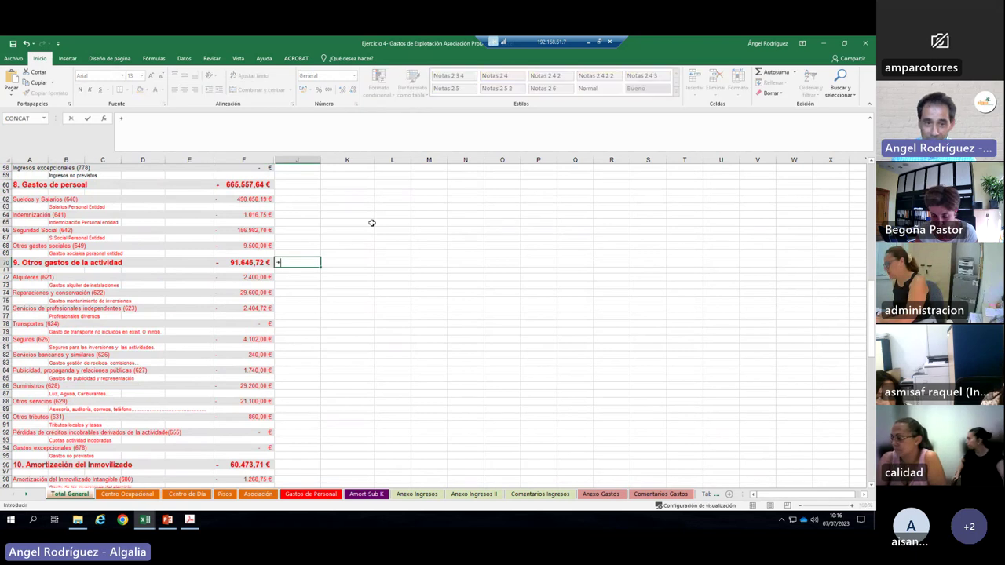
pyautogui.press('Left')
pyautogui.write('*')
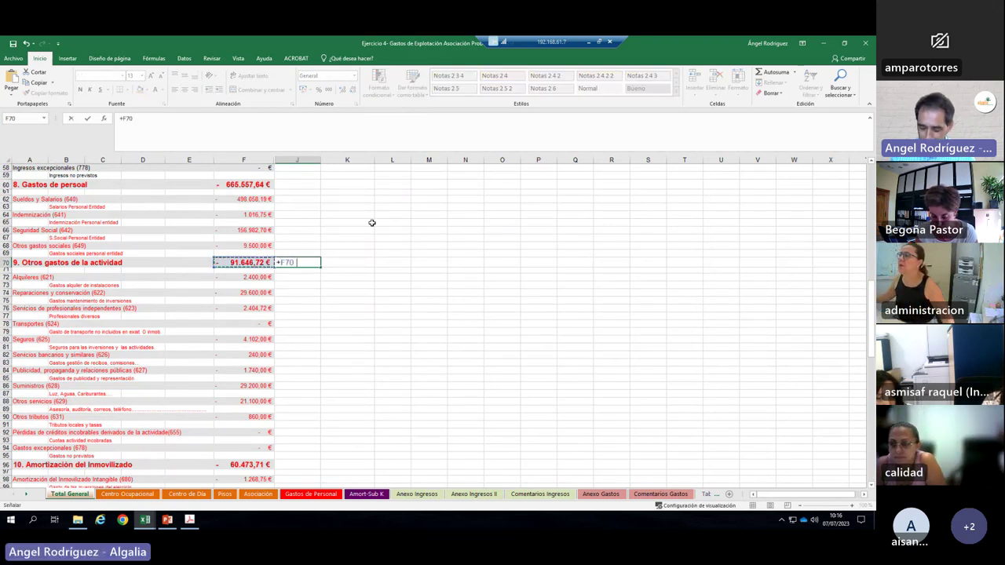
pyautogui.write(',03')
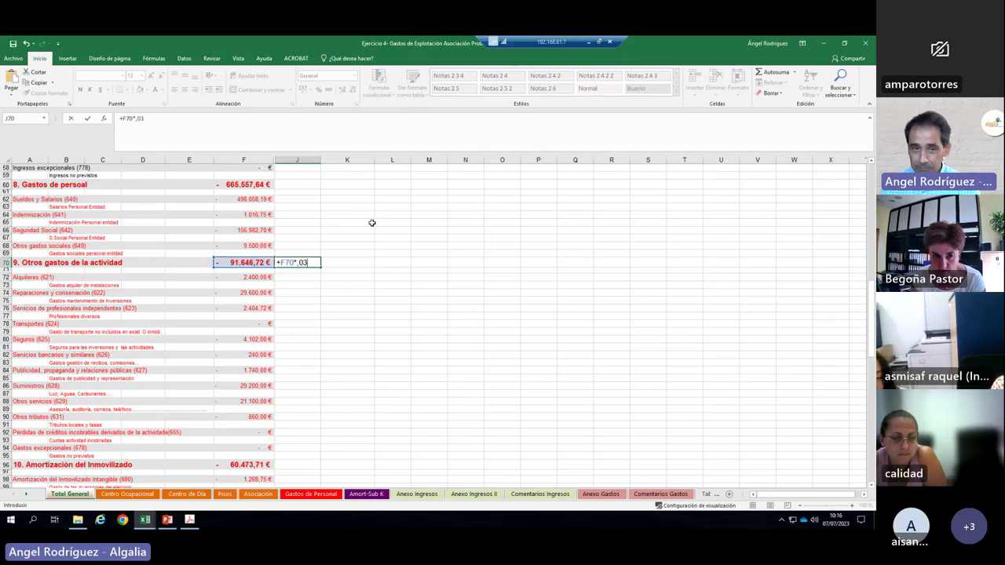
pyautogui.press('Return')
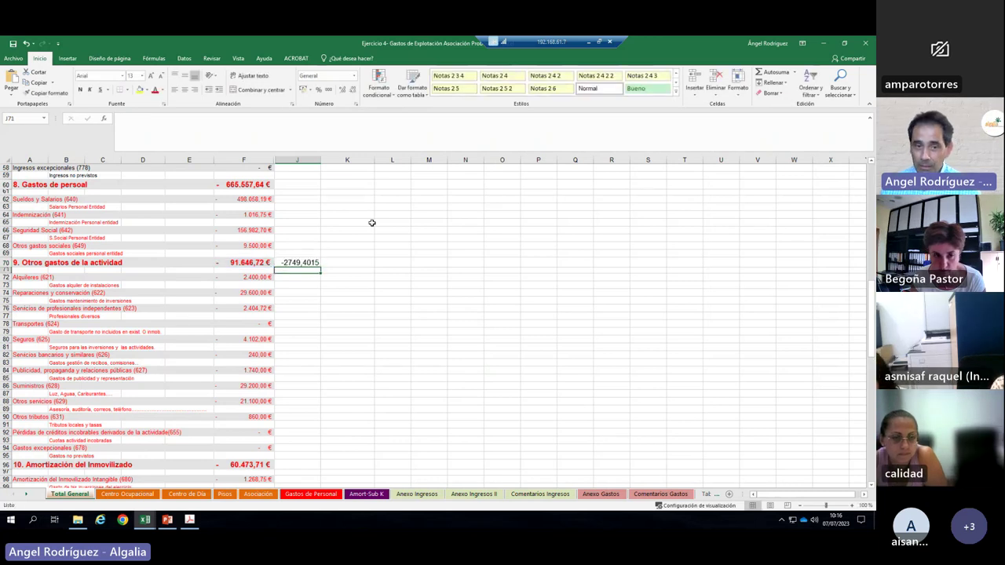
pyautogui.click(297, 263)
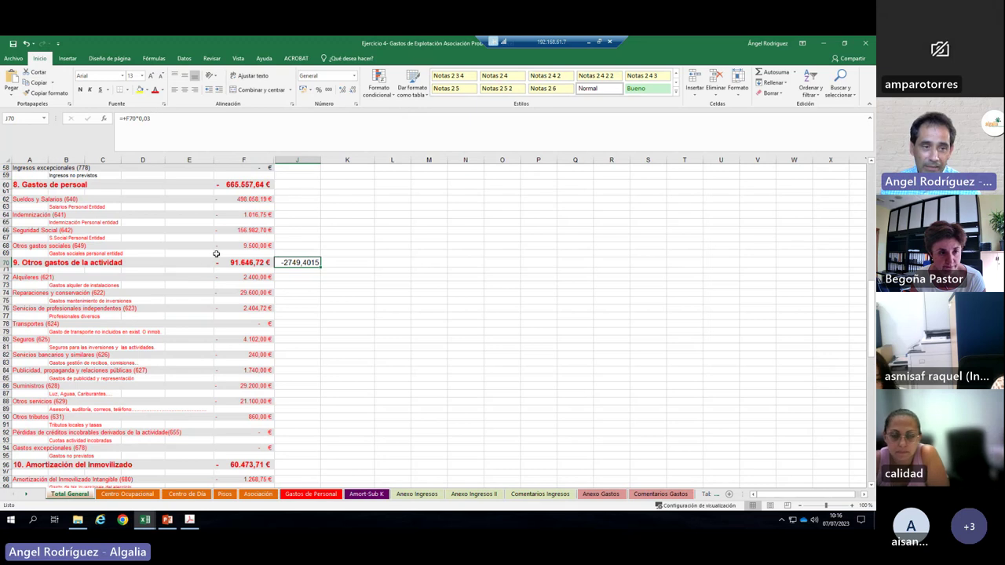
# Step: Calculate 3% of the Aprovisionamientos total in J38 with the formula +F38*,03
pyautogui.scroll(5, 286, 288)
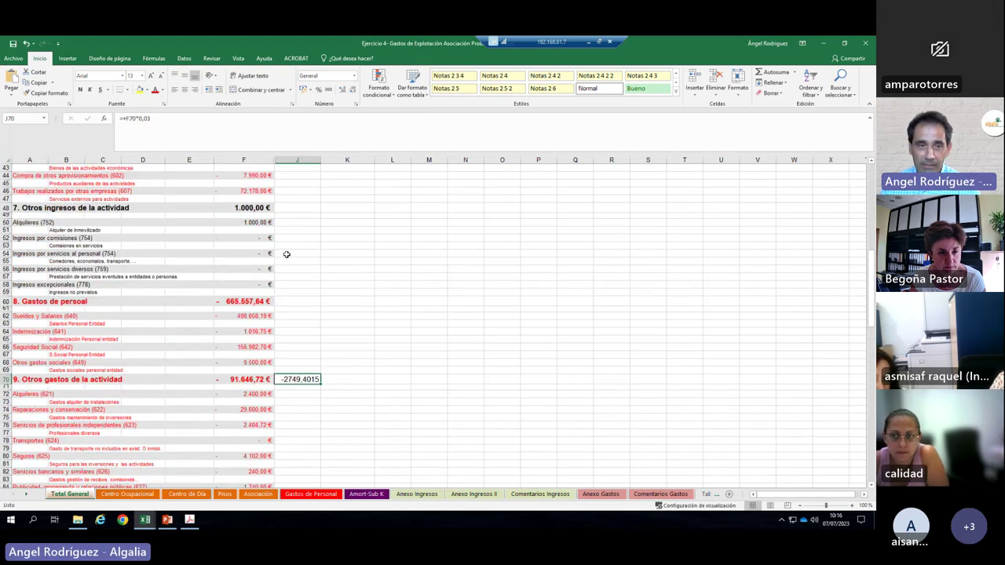
pyautogui.scroll(4, 198, 255)
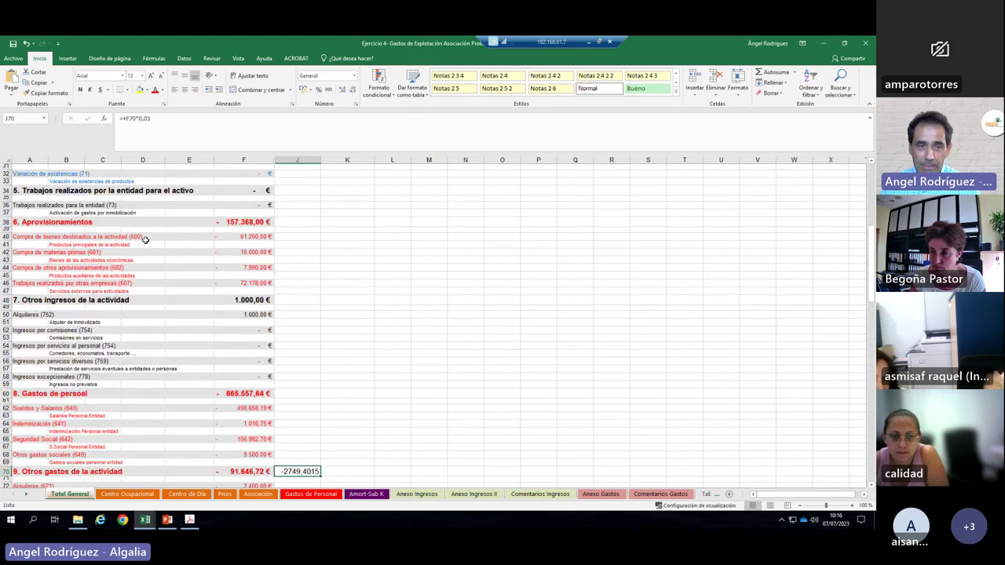
pyautogui.click(297, 223)
pyautogui.write('+')
pyautogui.press('Left')
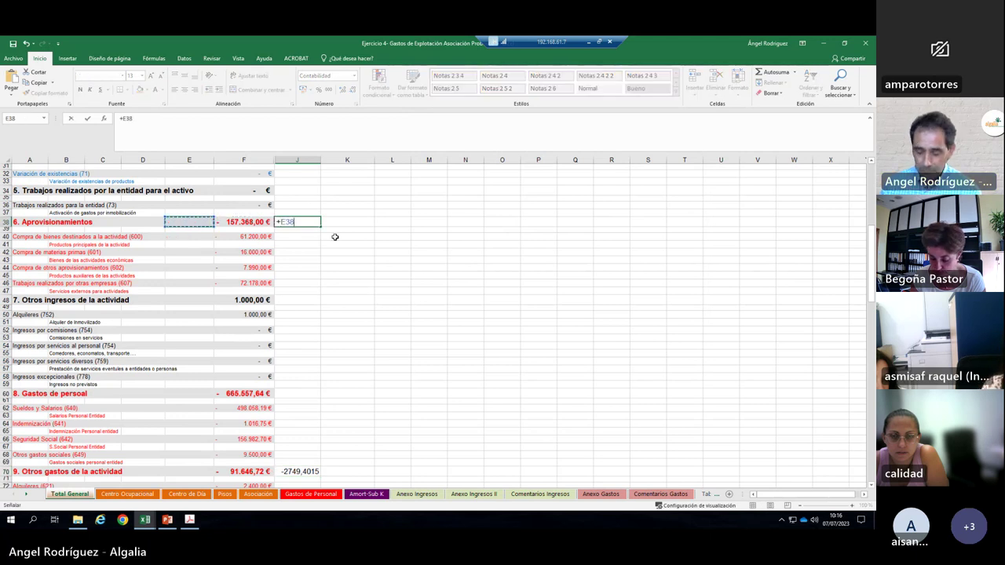
pyautogui.write('*')
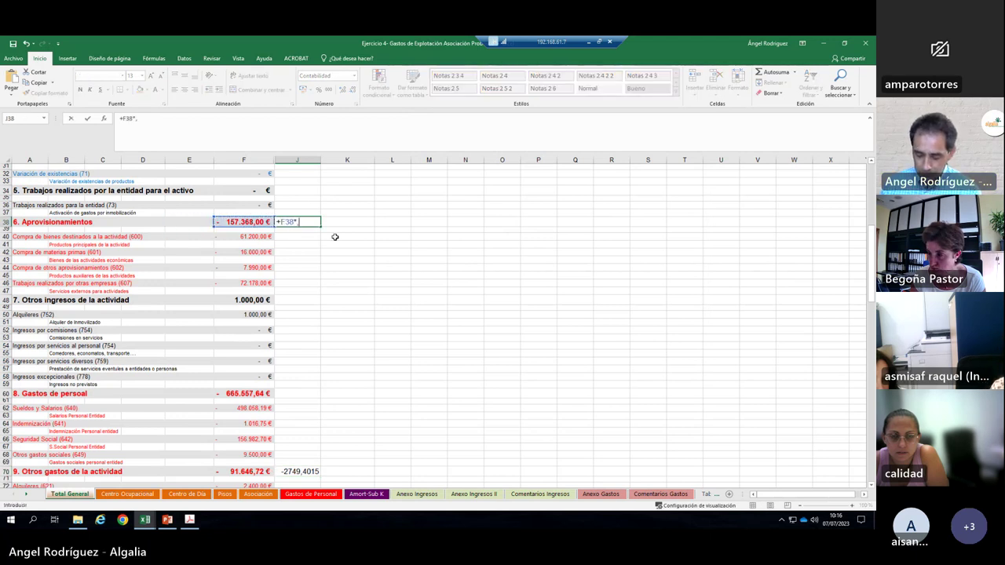
pyautogui.write(',02')
pyautogui.press('BackSpace')
pyautogui.write('3')
pyautogui.press('Return')
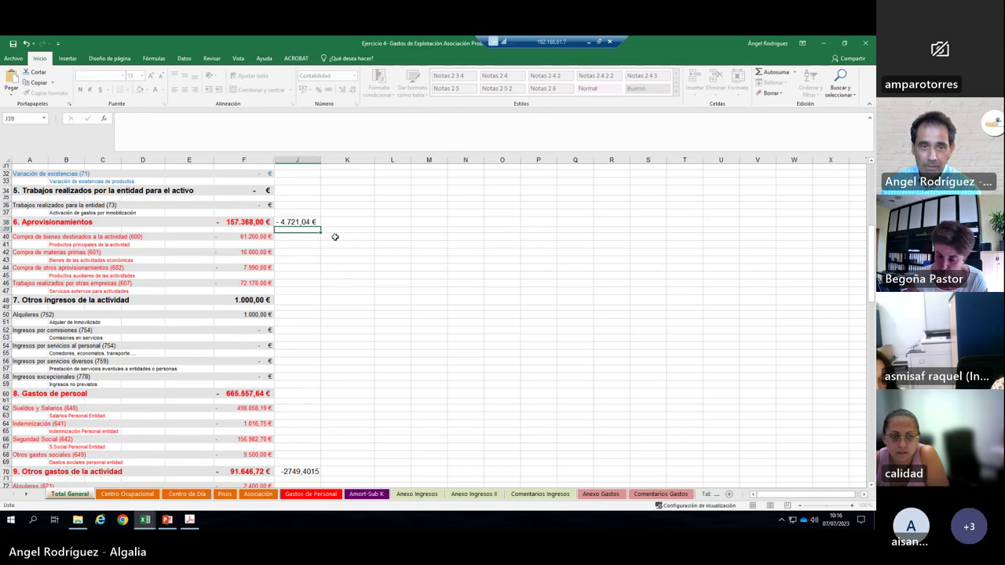
# Step: Compare the 3% estimates in J38 and J70 with the Resultado del Ejercicio and the Resumen table
pyautogui.click(301, 222)
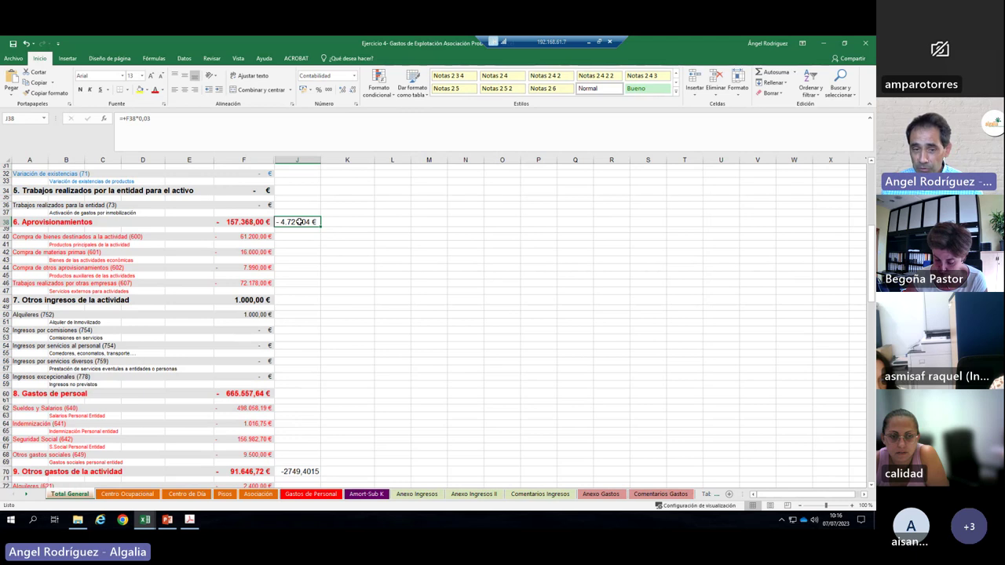
pyautogui.click(300, 470)
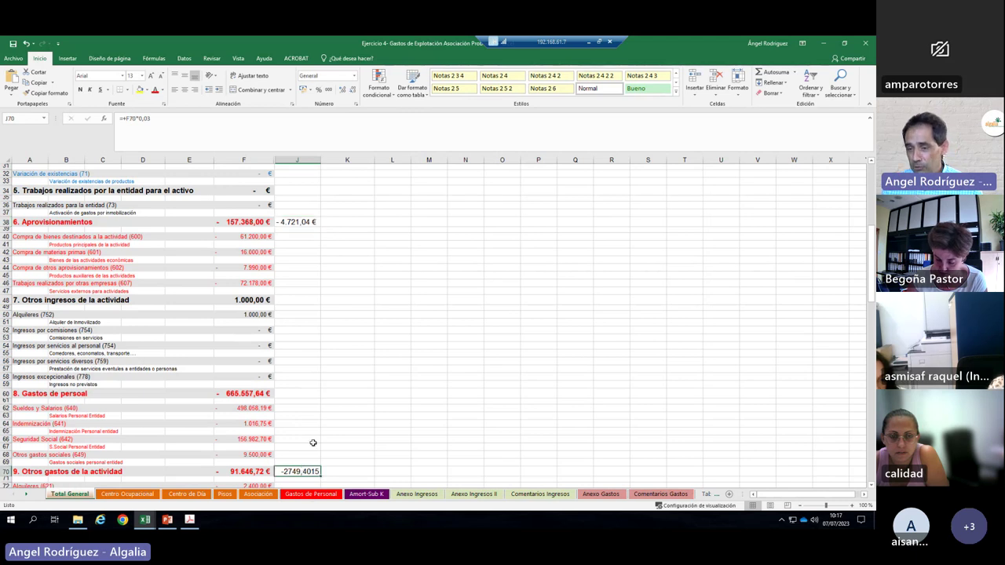
pyautogui.scroll(-20, 313, 443)
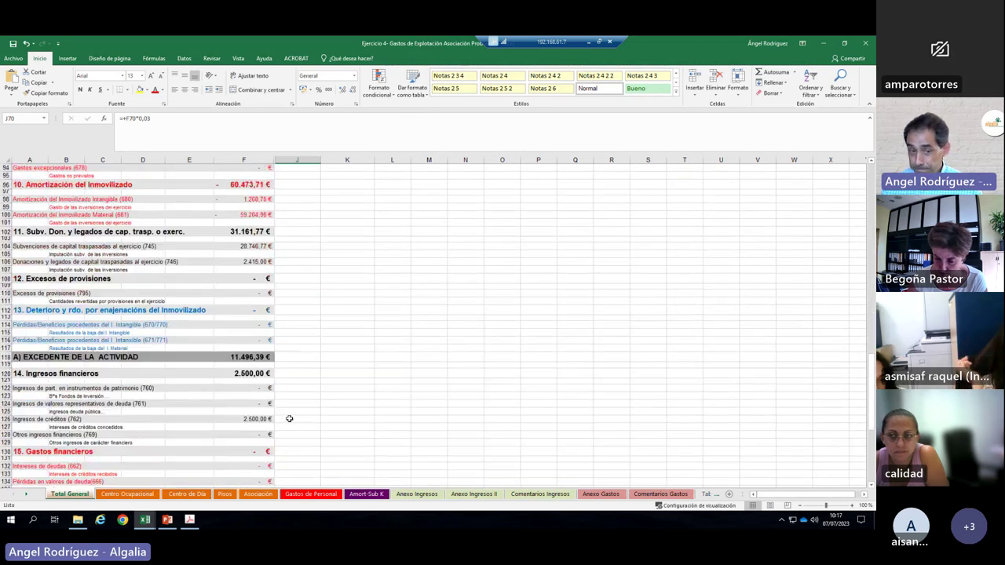
pyautogui.scroll(-12, 288, 418)
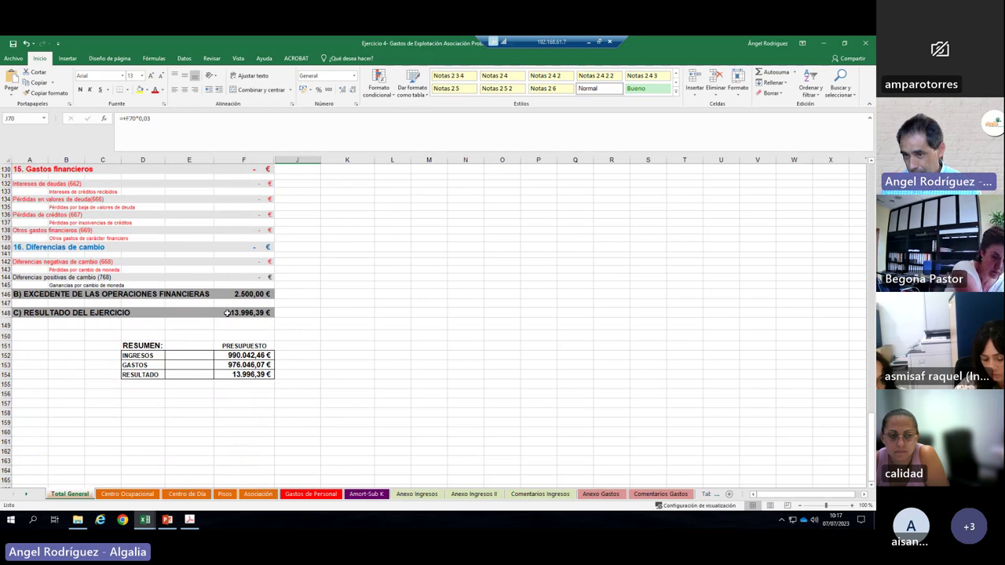
pyautogui.click(336, 279)
pyautogui.scroll(1, 333, 281)
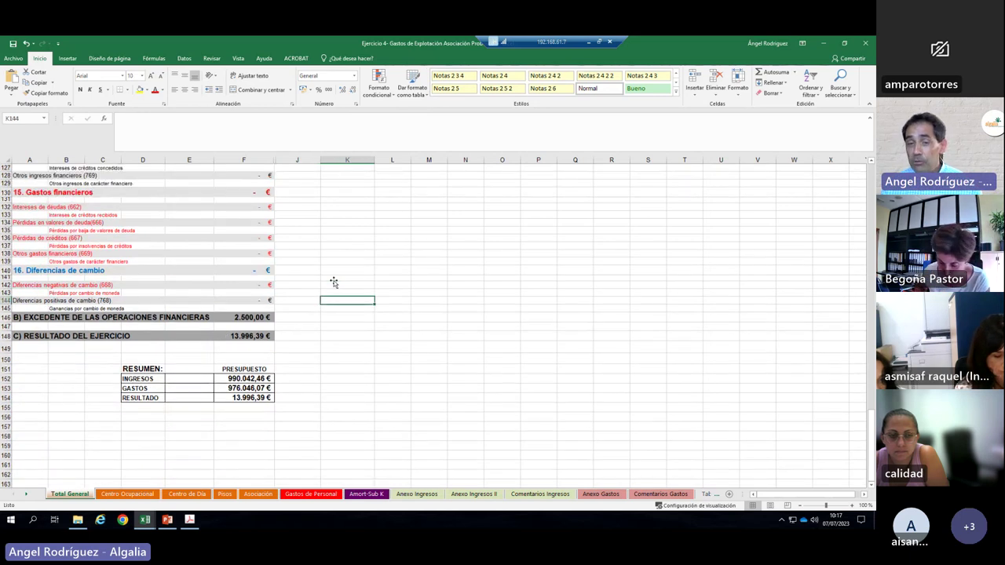
# Step: Clear the 3% estimates from cells J70 and J38 of the Total General sheet
pyautogui.scroll(20, 333, 282)
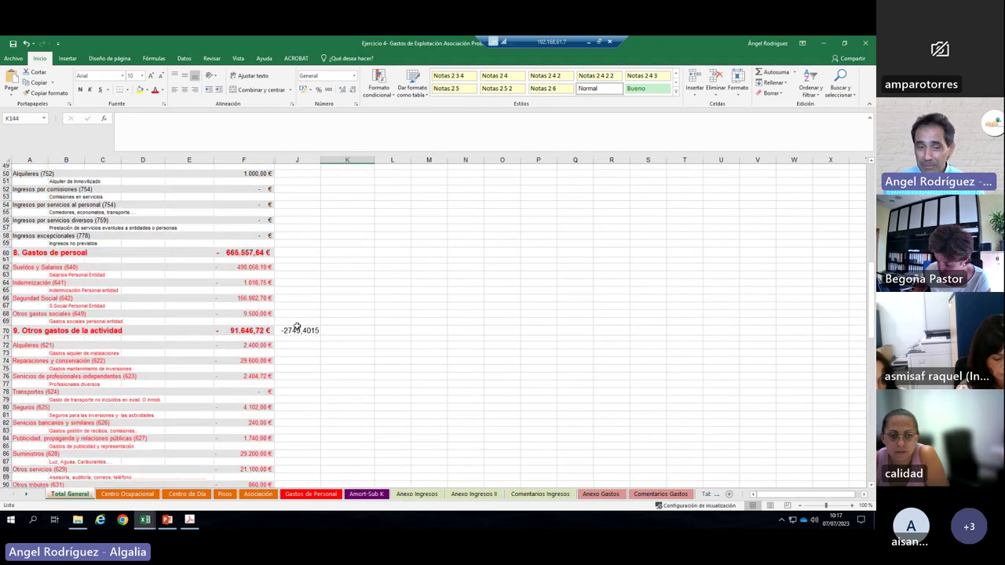
pyautogui.click(295, 328)
pyautogui.press('Delete')
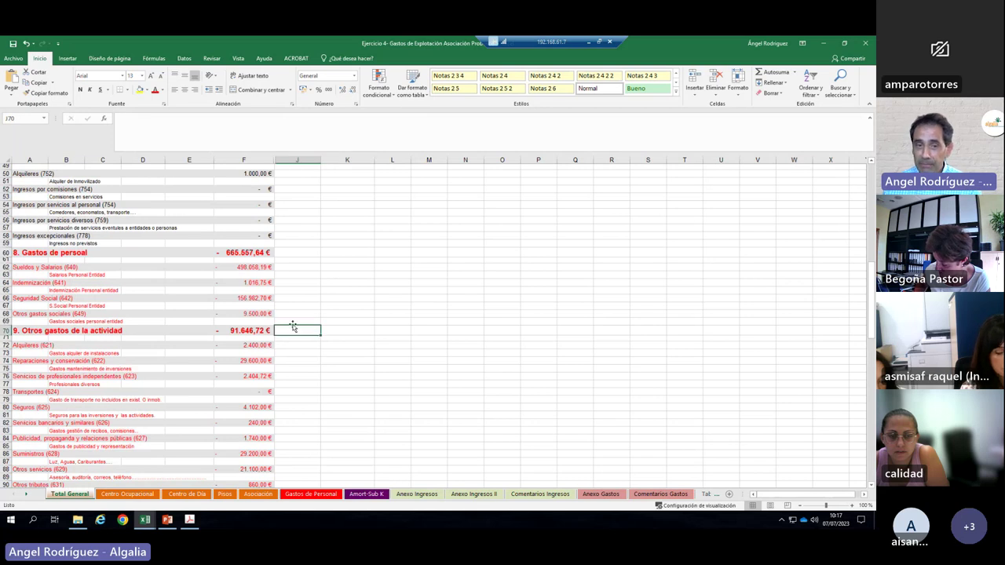
pyautogui.scroll(6, 288, 245)
pyautogui.click(297, 221)
pyautogui.press('Delete')
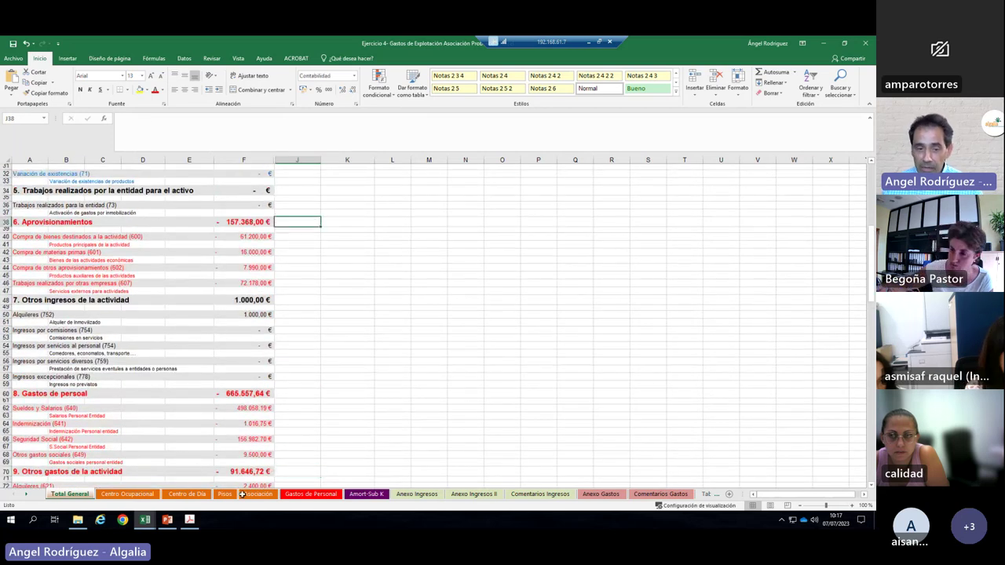
# Step: Open the Gastos de Personal sheet and examine its staff cost tables, contract notes and the Sueldos formula in H6
pyautogui.click(310, 494)
pyautogui.scroll(20, 288, 283)
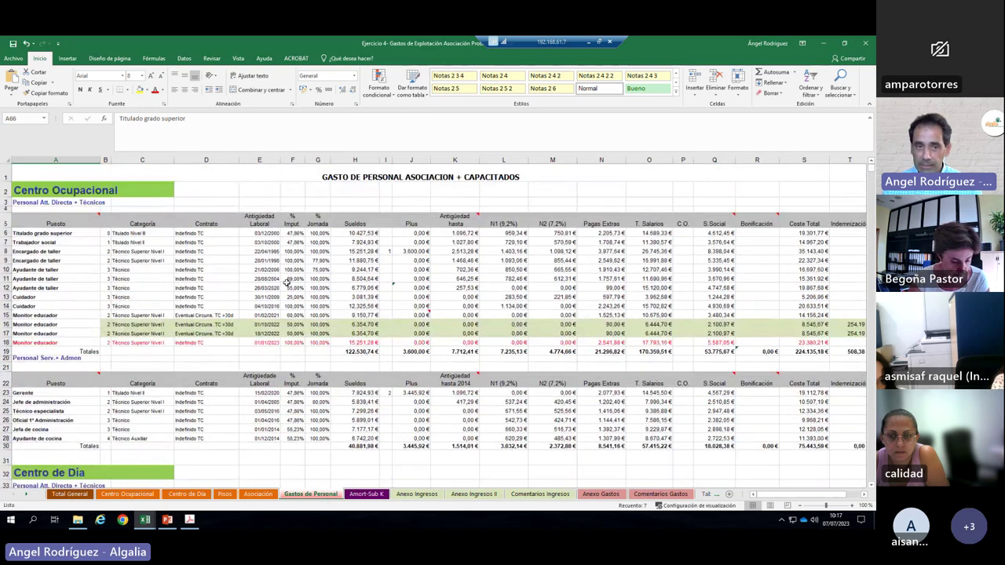
pyautogui.click(413, 192)
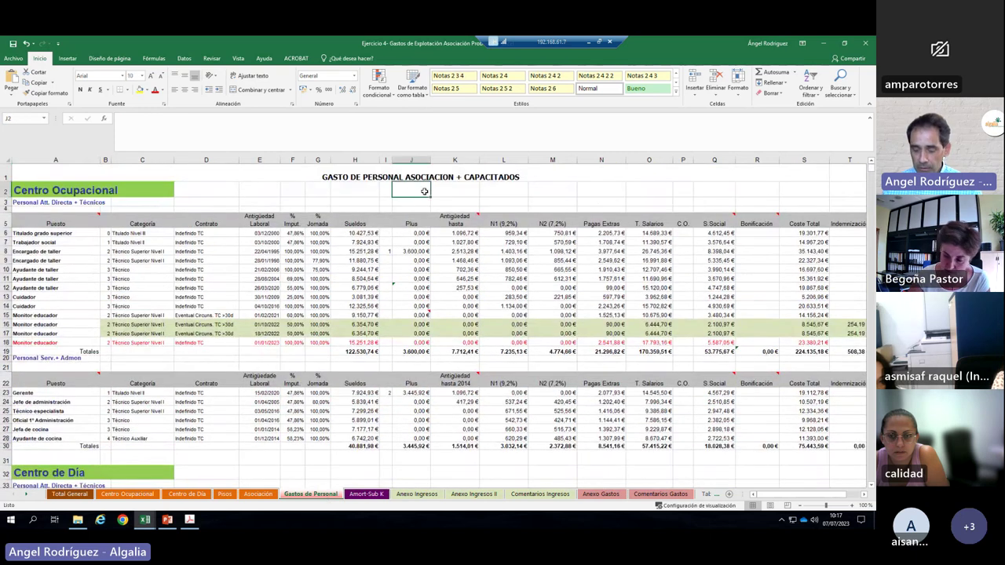
pyautogui.press('Right')
pyautogui.press('Right')
pyautogui.press('Right')
pyautogui.press('Right')
pyautogui.press('Right')
pyautogui.press('Right')
pyautogui.press('Right')
pyautogui.press('Right')
pyautogui.press('Right')
pyautogui.press('Right')
pyautogui.press('Right')
pyautogui.press('Right')
pyautogui.press('Right')
pyautogui.press('Right')
pyautogui.press('Right')
pyautogui.press('Right')
pyautogui.press('Right')
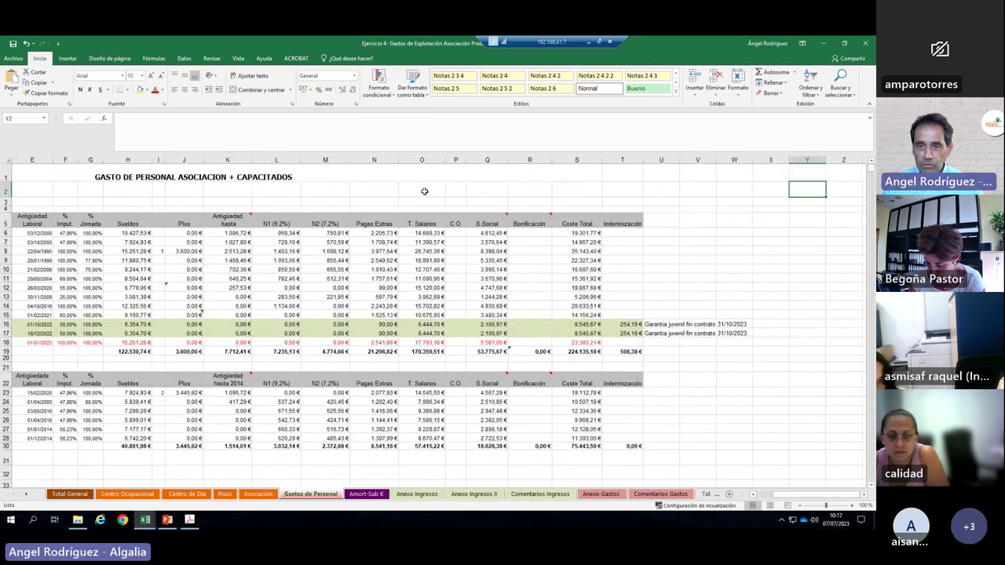
pyautogui.press('Right')
pyautogui.press('Right')
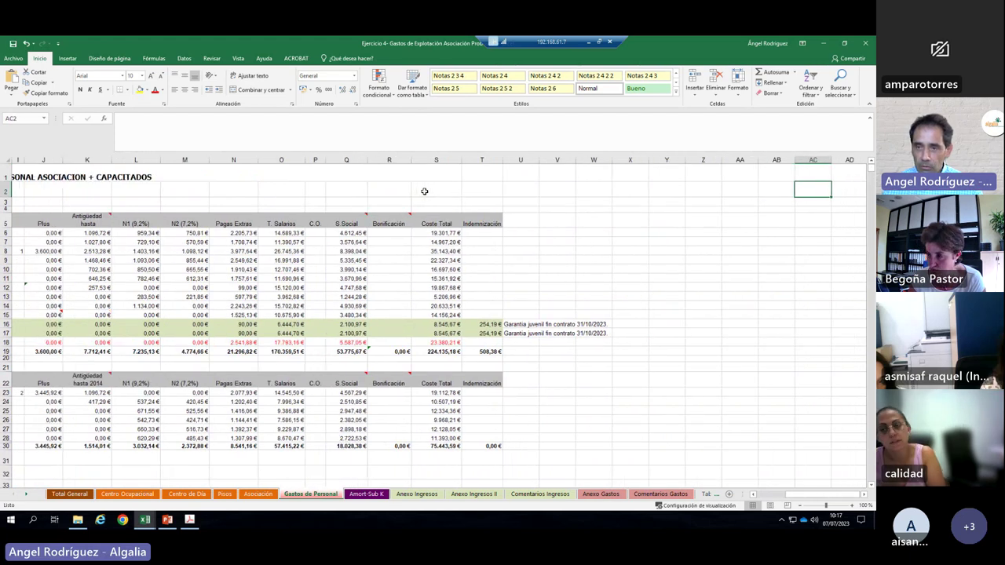
pyautogui.scroll(-8, 524, 387)
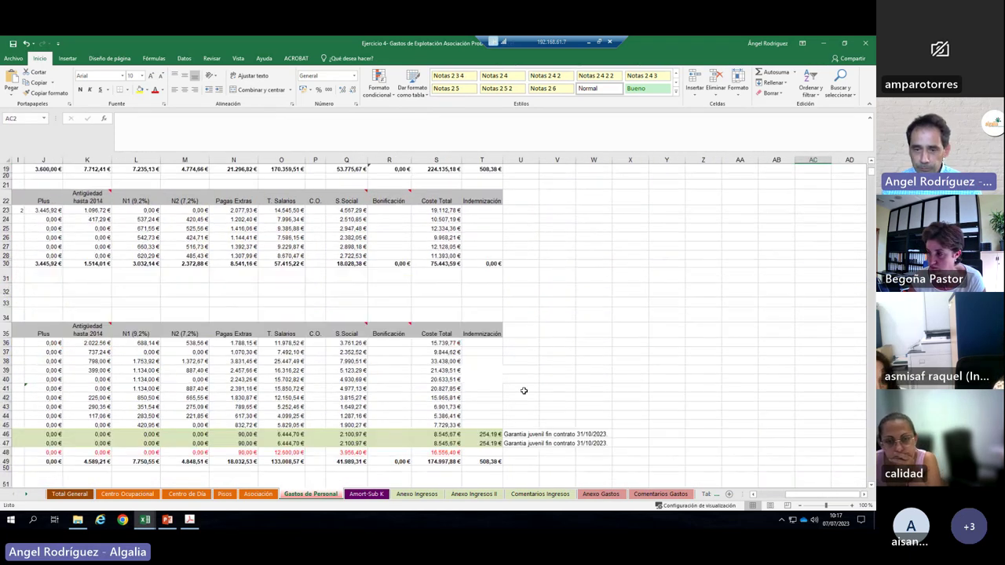
pyautogui.scroll(8, 524, 387)
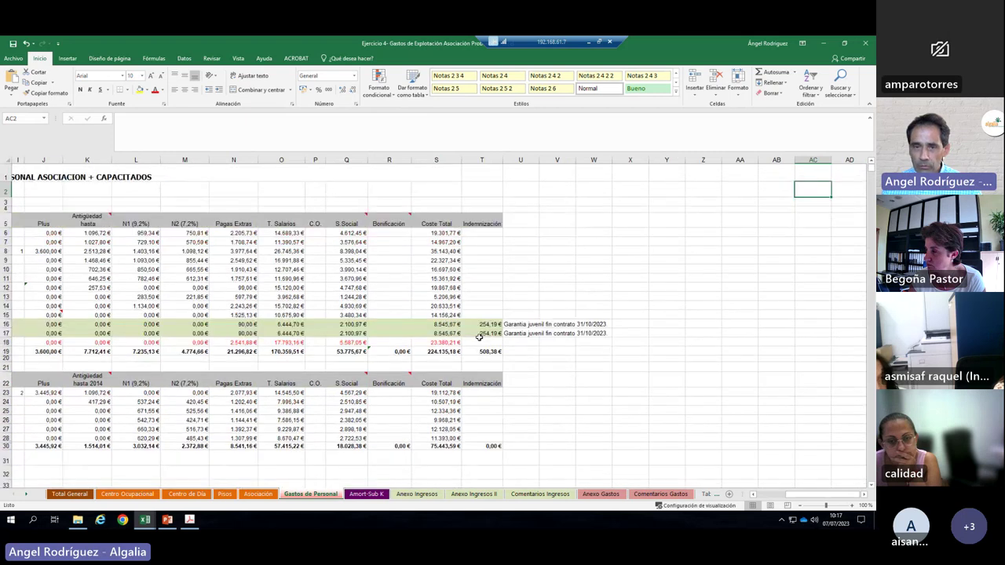
pyautogui.click(324, 175)
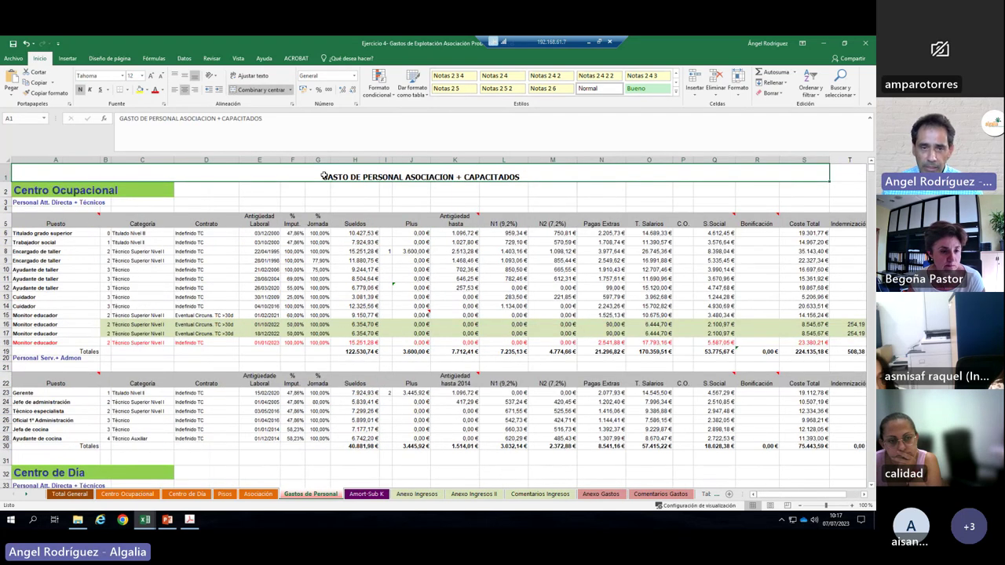
pyautogui.click(362, 232)
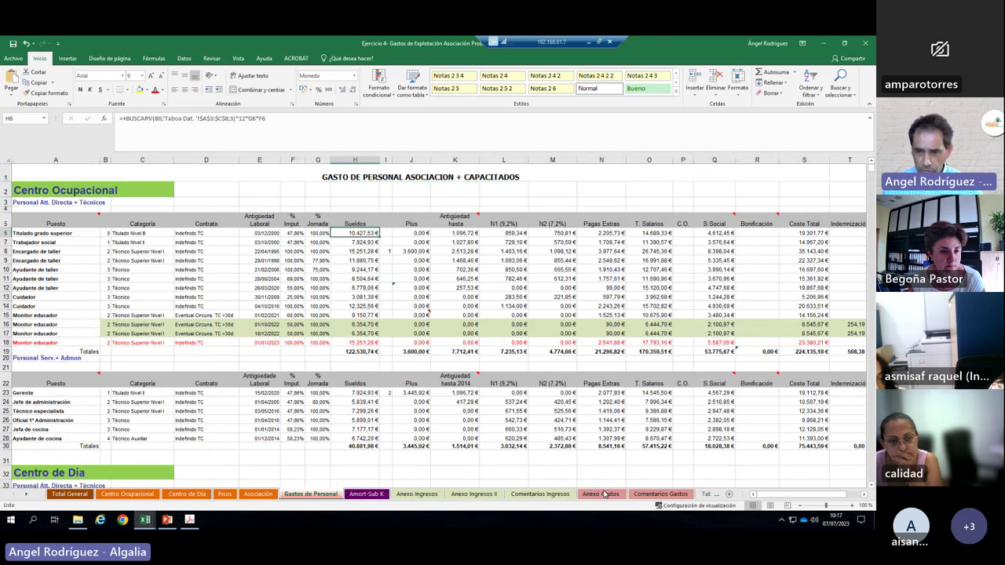
# Step: Set the IPC rate in H1 of the Taboa Dat. sheet to 2%
pyautogui.click(704, 495)
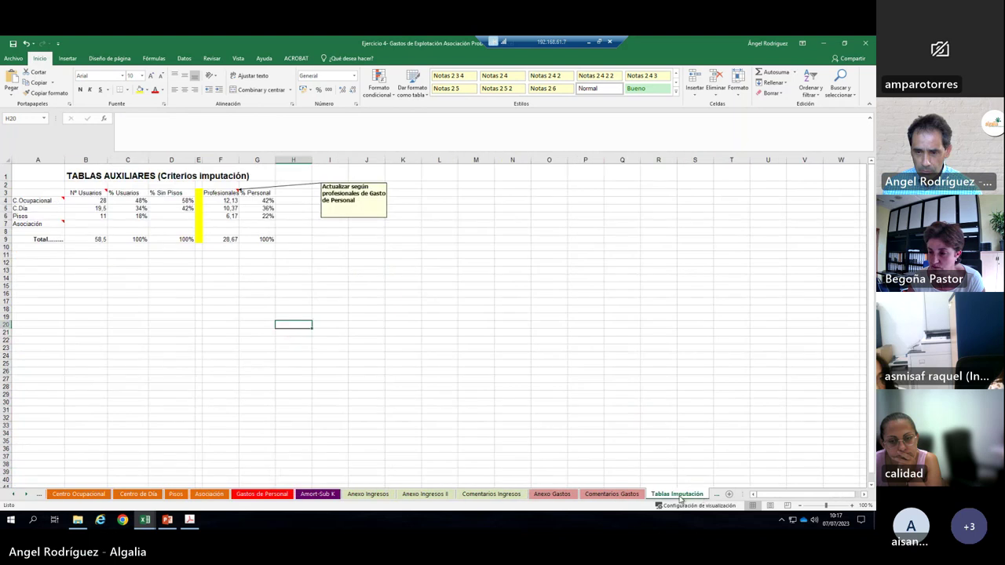
pyautogui.click(716, 495)
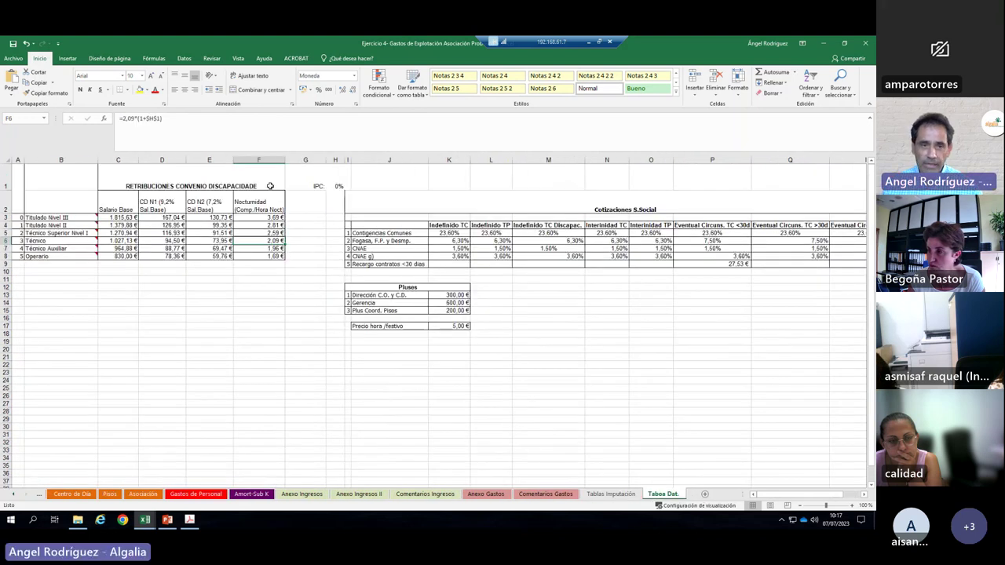
pyautogui.click(336, 186)
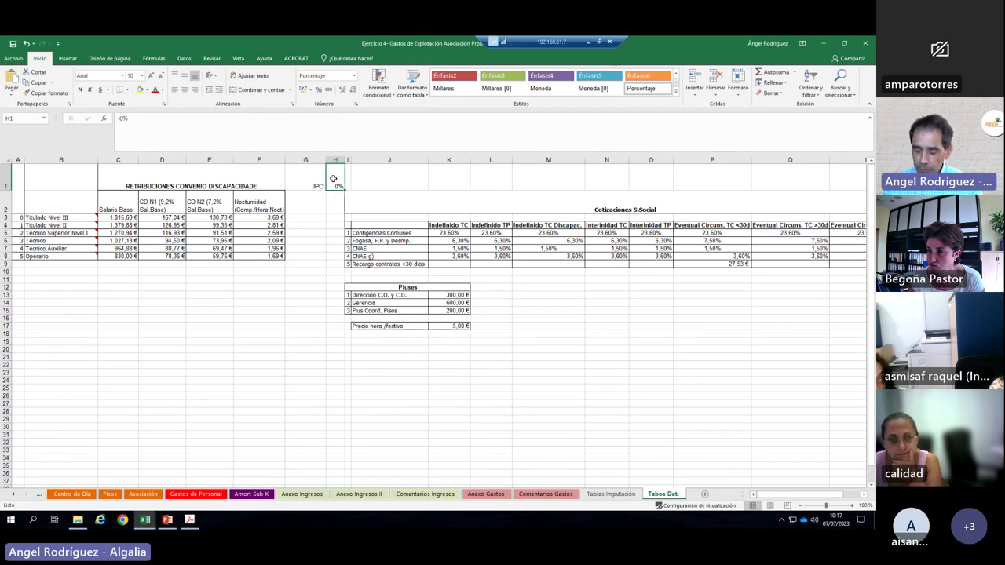
pyautogui.write('2')
pyautogui.press('Return')
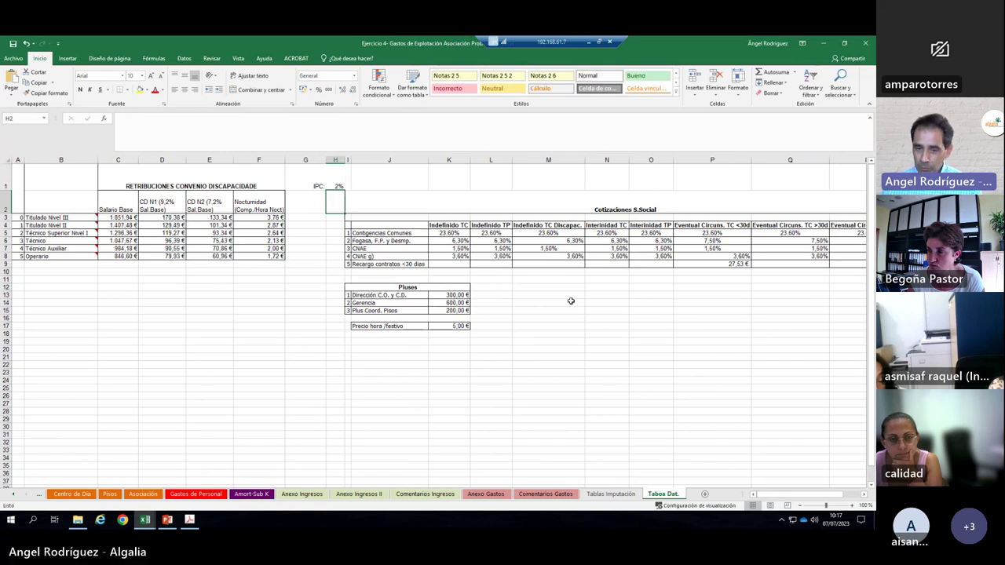
# Step: Return to the Total General sheet and check the effect of the IPC rate on Gastos de personal and Resultado del Ejercicio
pyautogui.click(24, 495)
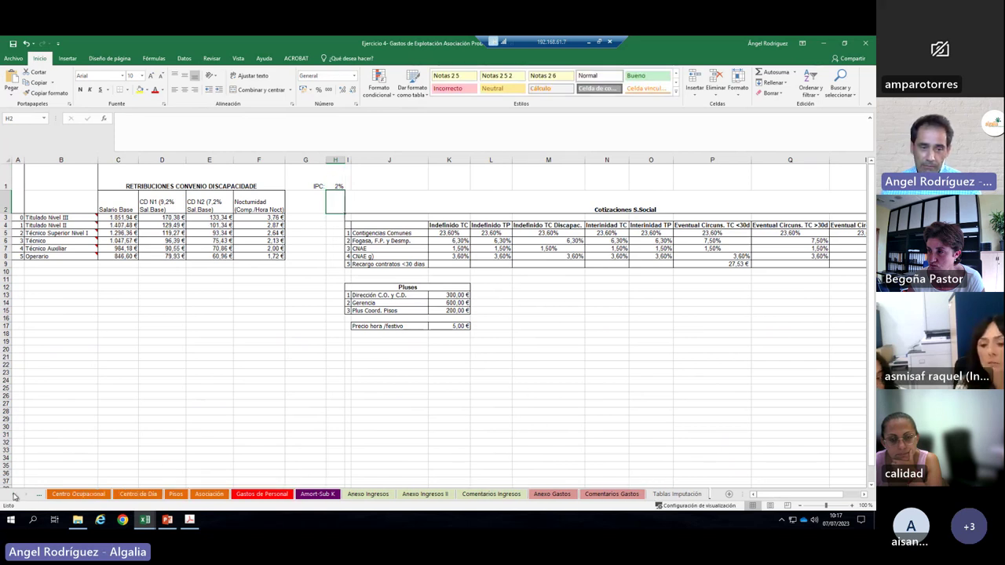
pyautogui.click(25, 494)
pyautogui.click(70, 494)
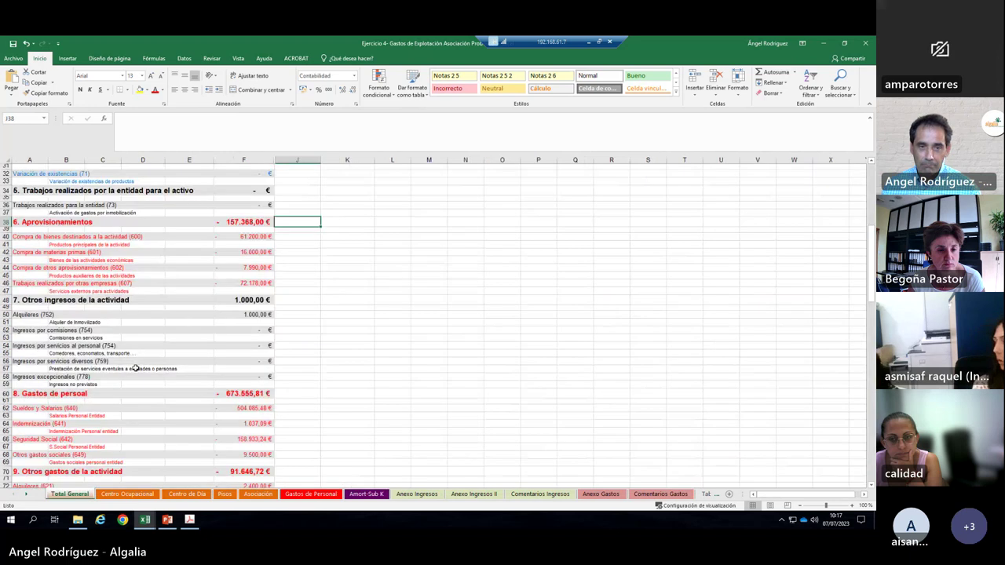
pyautogui.scroll(-15, 141, 365)
pyautogui.scroll(-12, 145, 363)
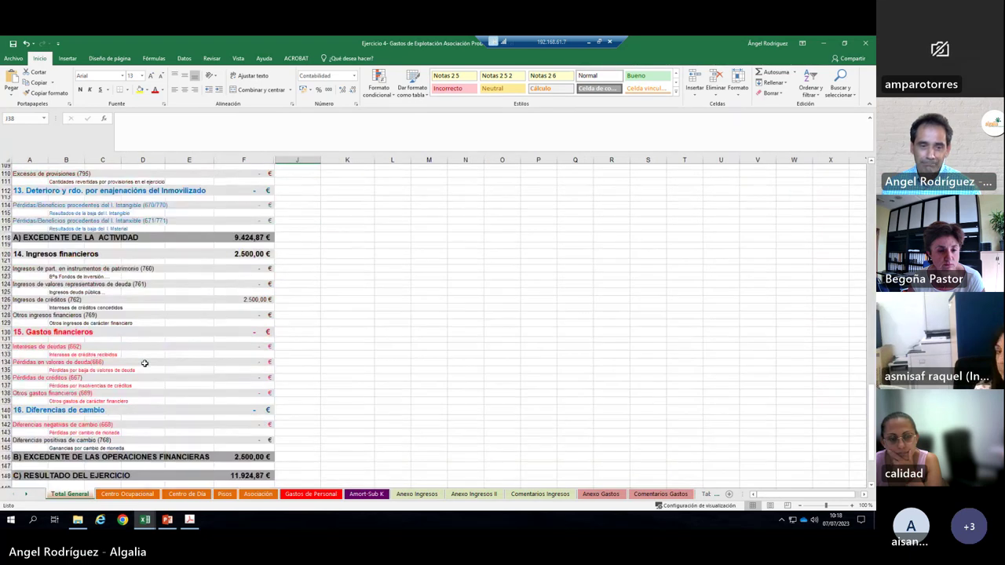
pyautogui.scroll(3, 144, 364)
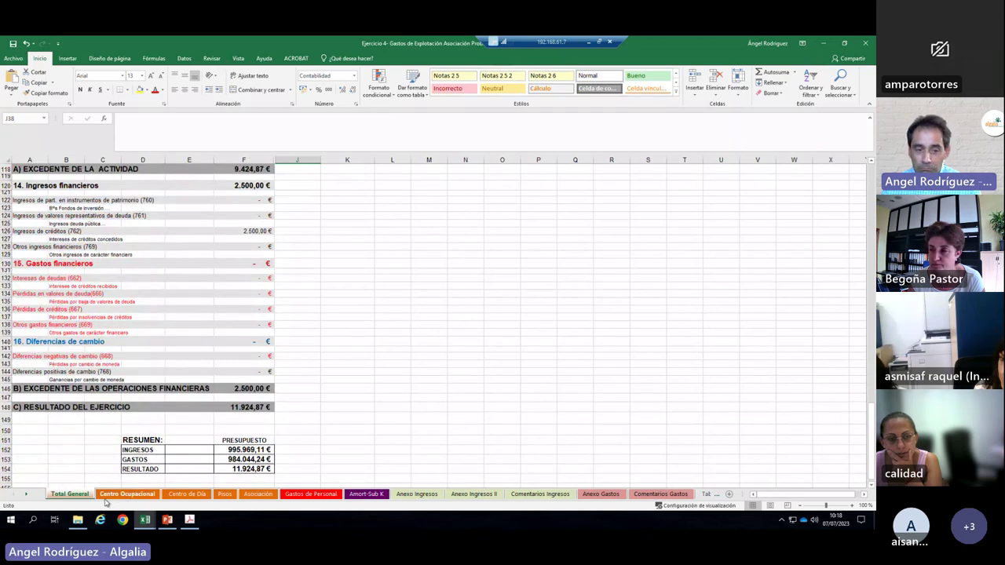
# Step: Review the salaries in the Gastos de Personal sheet and the IPC cell H1 in the Taboa Dat. sheet
pyautogui.click(310, 494)
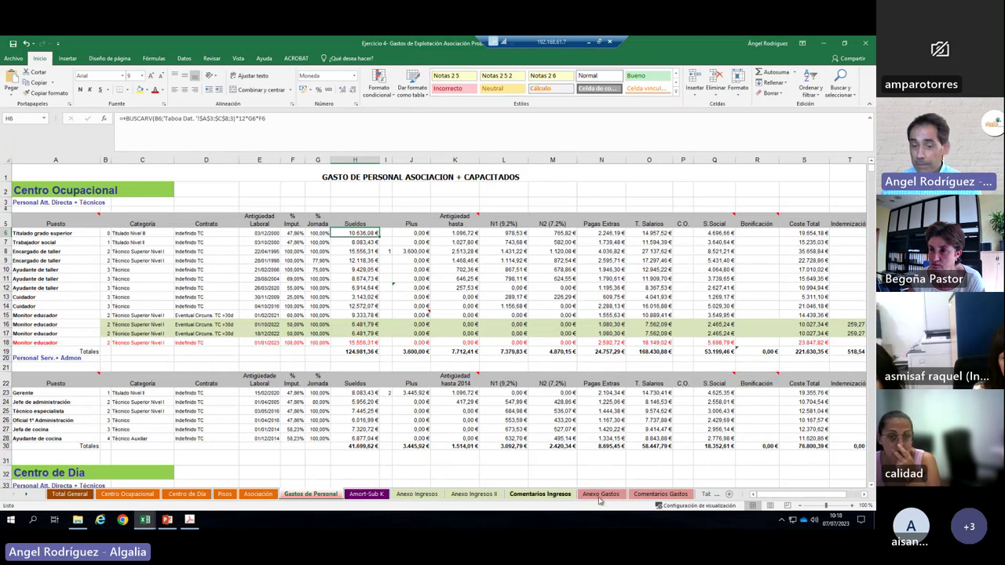
pyautogui.click(27, 494)
pyautogui.click(26, 494)
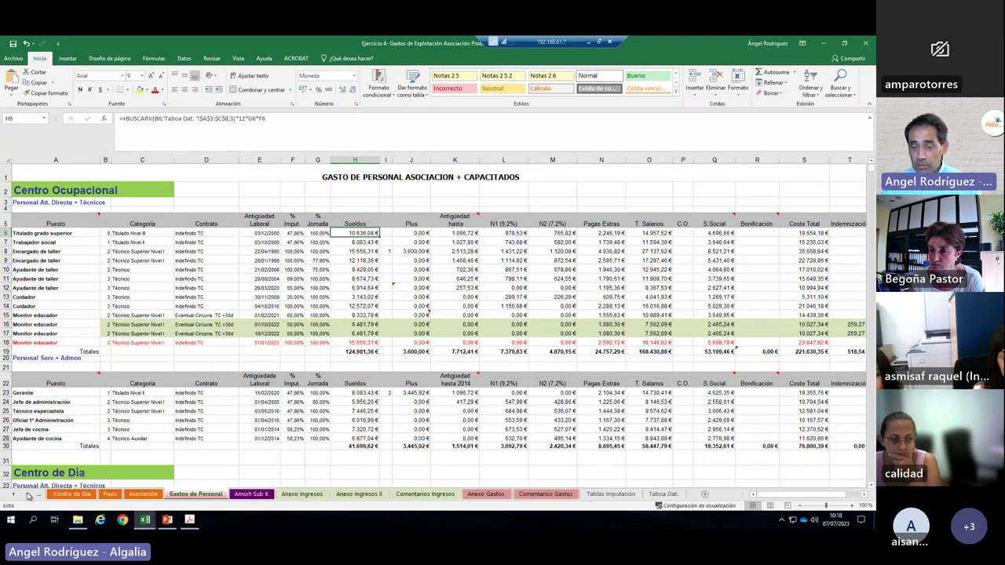
pyautogui.click(662, 493)
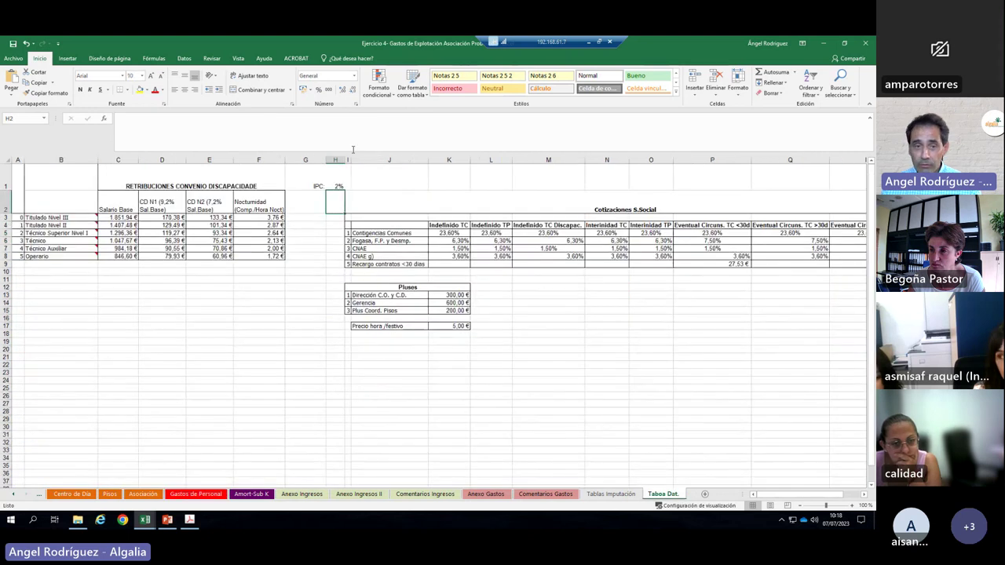
pyautogui.press('Up')
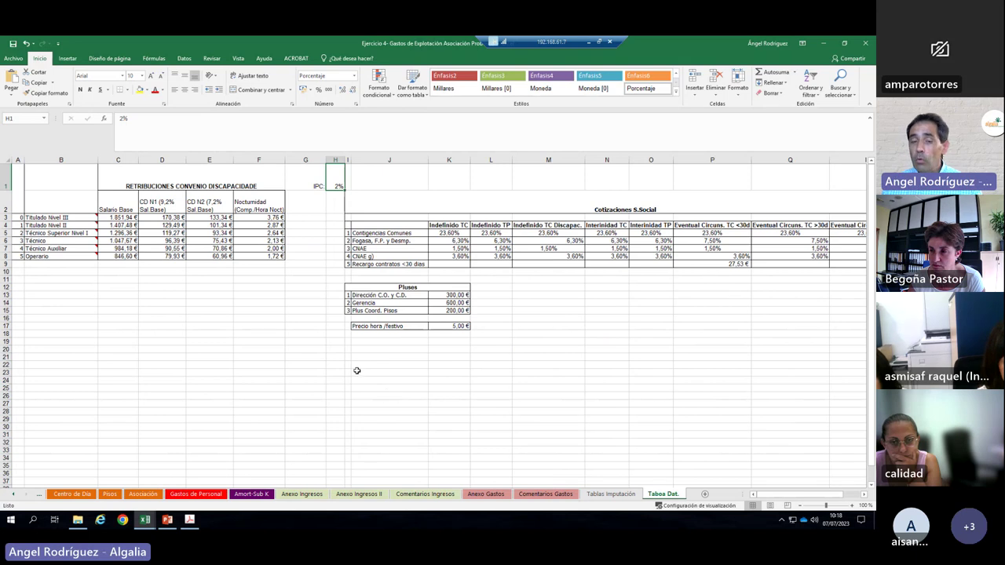
pyautogui.click(300, 291)
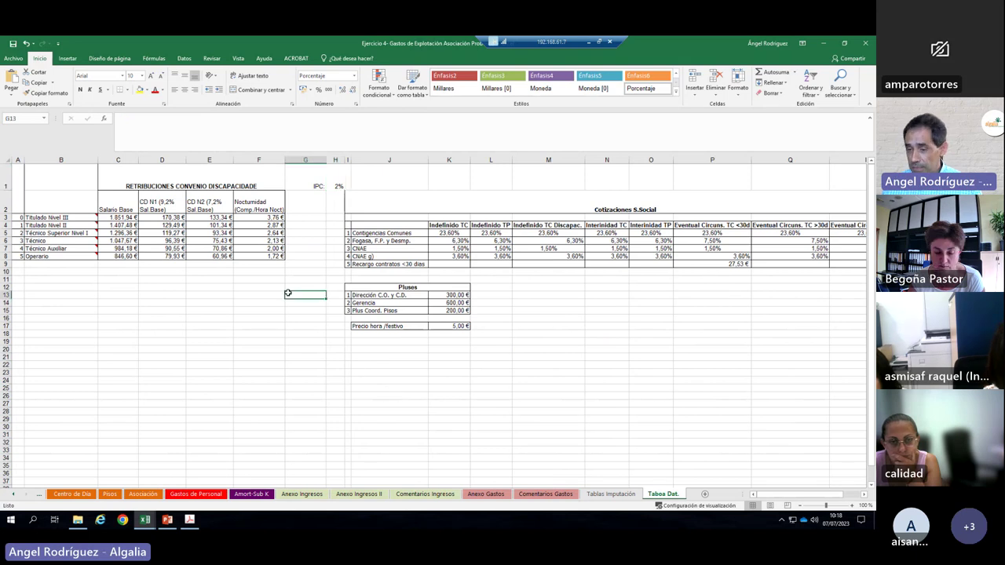
pyautogui.click(339, 184)
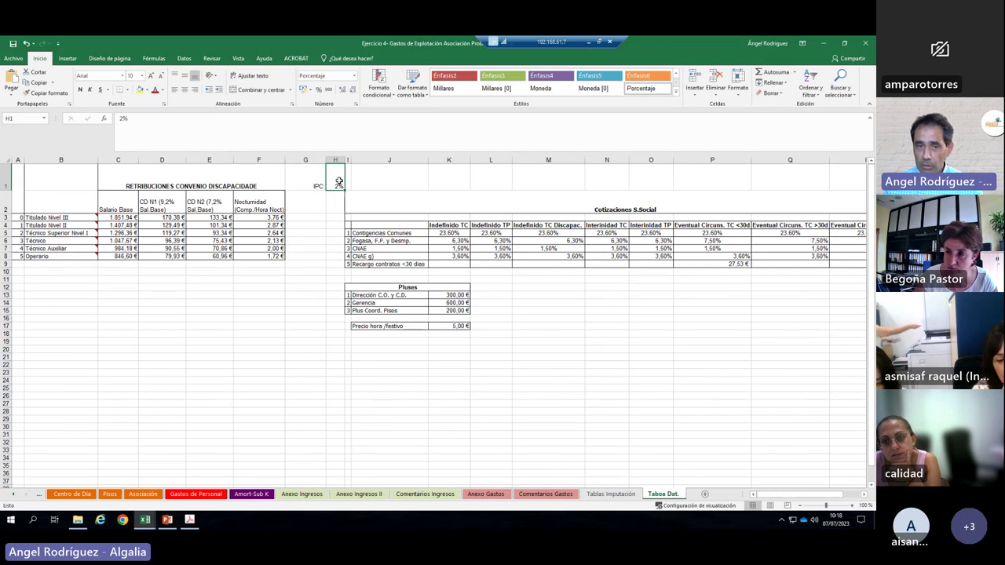
# Step: Clear the IPC rate in cell H1 of the Taboa Dat. sheet
pyautogui.press('Delete')
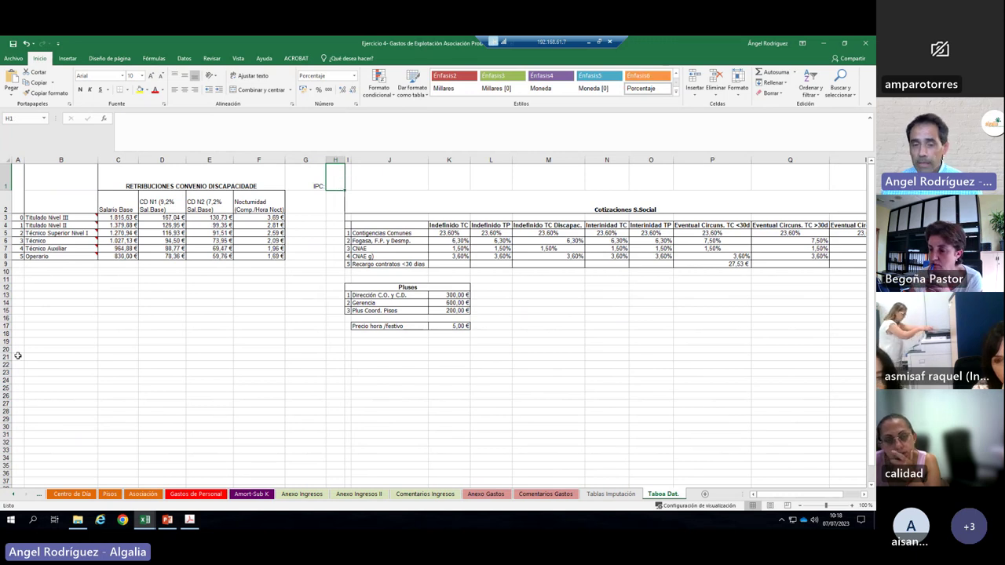
pyautogui.moveTo(521, 380); pyautogui.dragTo(524, 388)
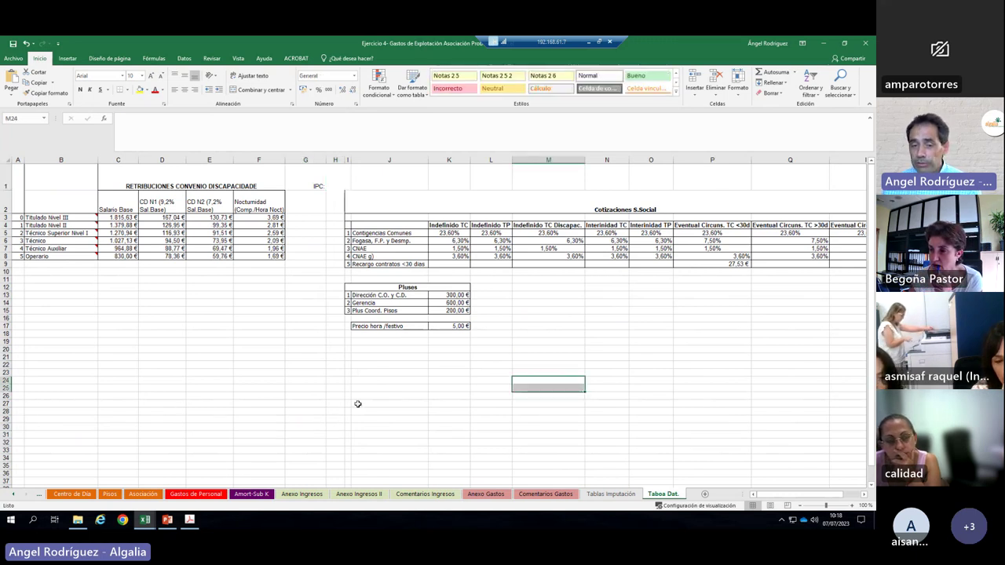
pyautogui.click(470, 365)
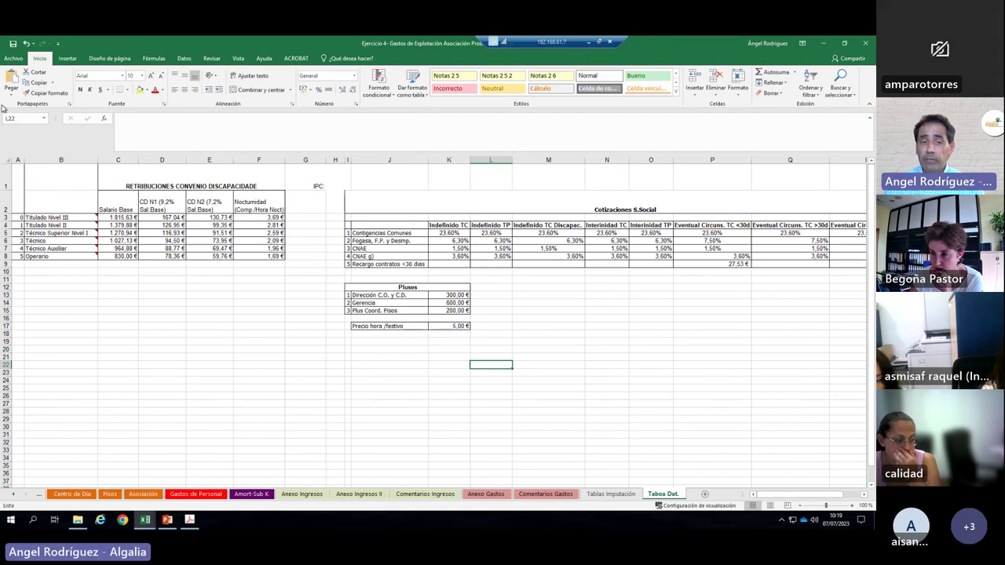
pyautogui.click(201, 334)
pyautogui.press('Left')
pyautogui.press('Left')
pyautogui.press('Left')
pyautogui.press('Left')
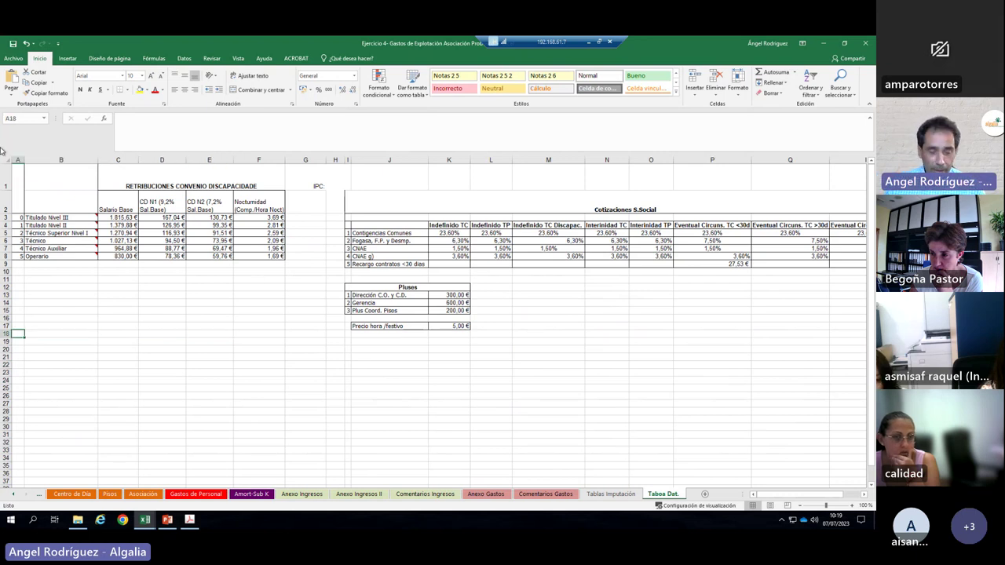
pyautogui.click(258, 364)
pyautogui.click(449, 381)
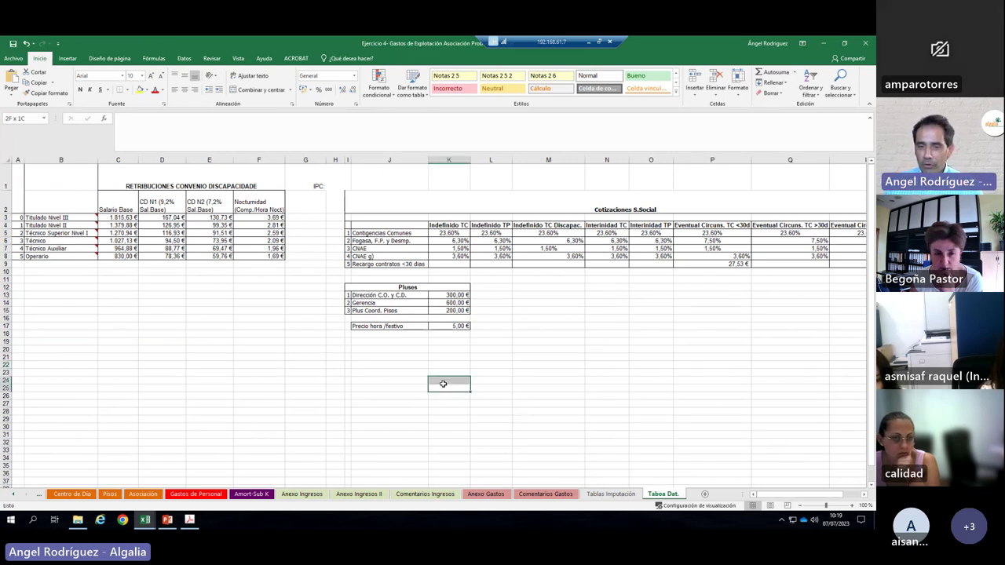
pyautogui.click(503, 363)
pyautogui.click(507, 358)
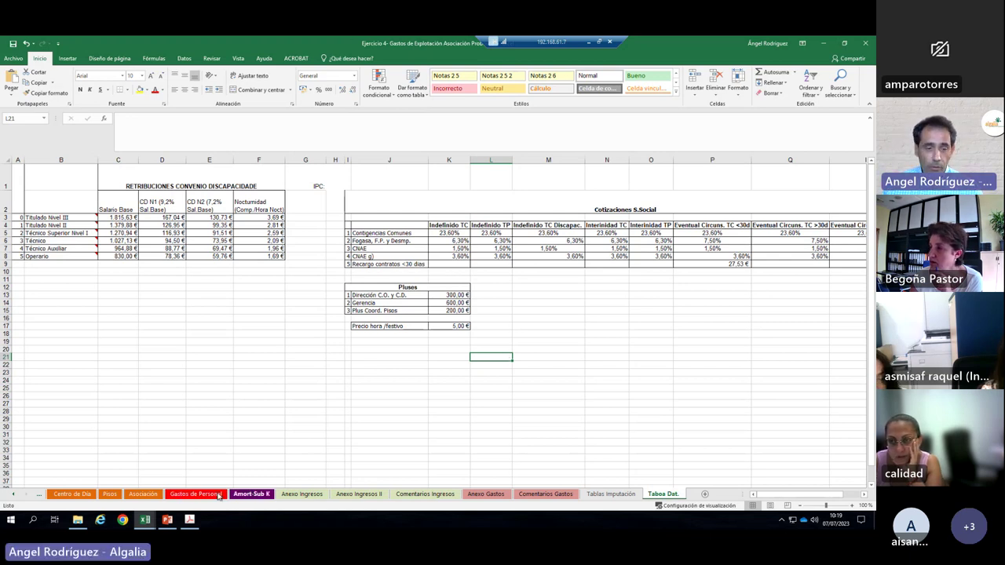
# Step: Unhide the columns between F and J in the Centro de Día sheet and return to its first rows
pyautogui.click(73, 493)
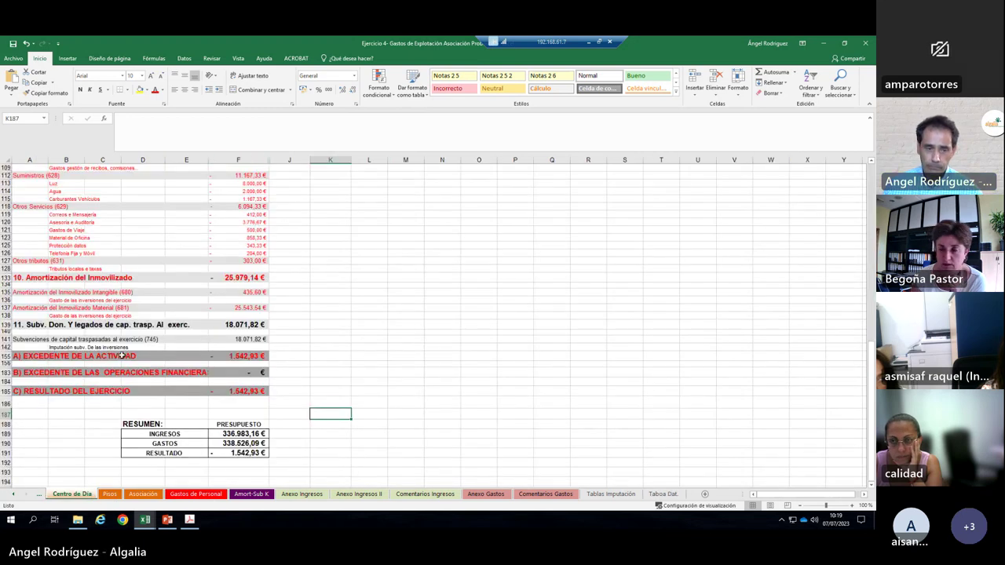
pyautogui.click(13, 494)
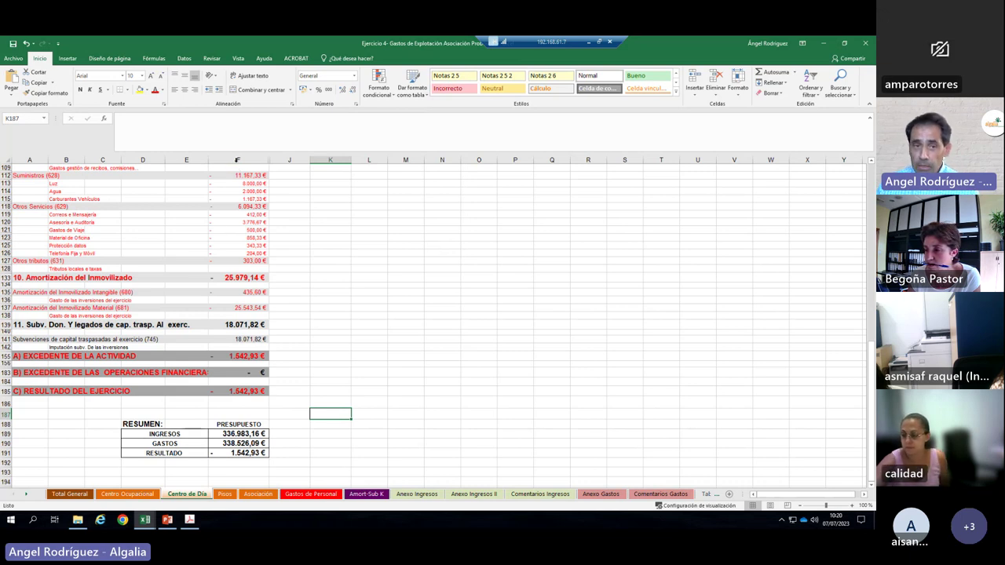
pyautogui.moveTo(244, 158); pyautogui.dragTo(289, 159)
pyautogui.rightClick(290, 160)
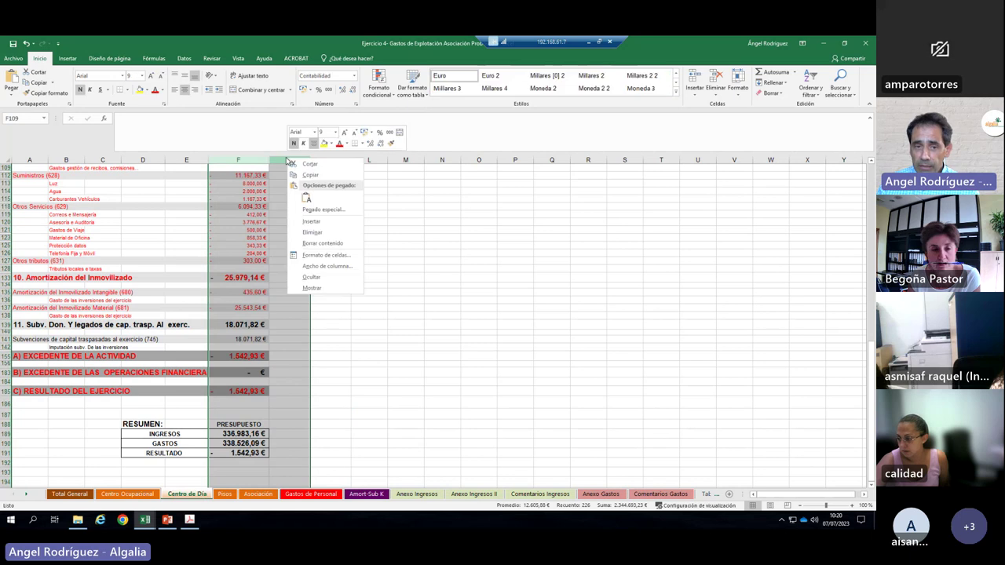
pyautogui.click(317, 288)
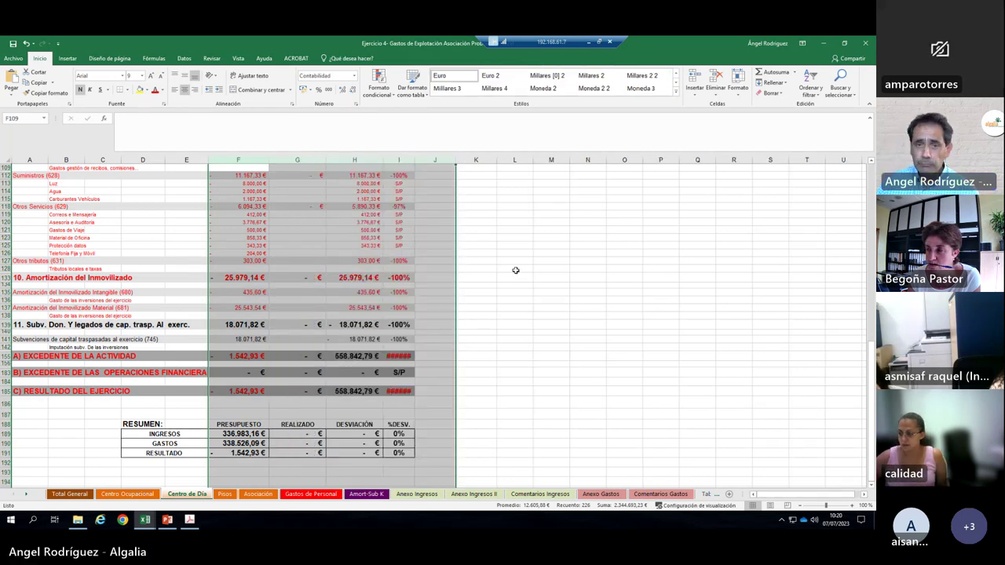
pyautogui.scroll(15, 510, 278)
pyautogui.scroll(4, 510, 278)
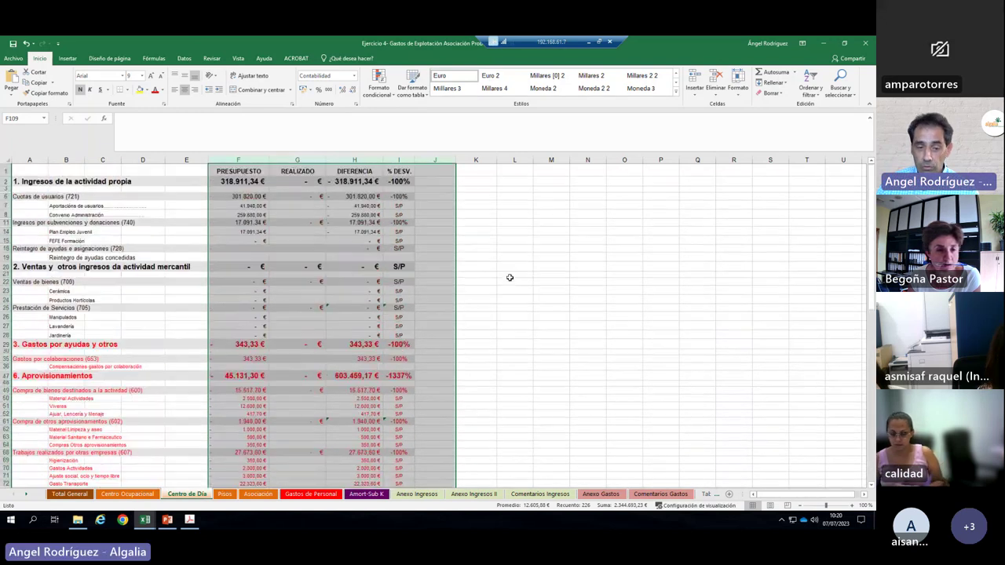
# Step: Change the heading in G1 of the Centro de Día sheet to REALIZADO 31/03
pyautogui.click(284, 206)
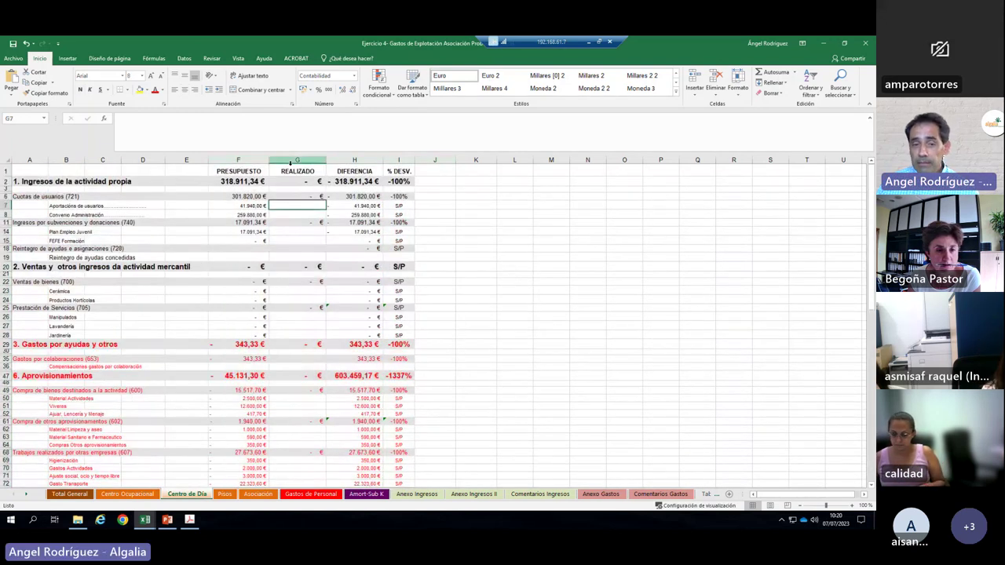
pyautogui.click(302, 181)
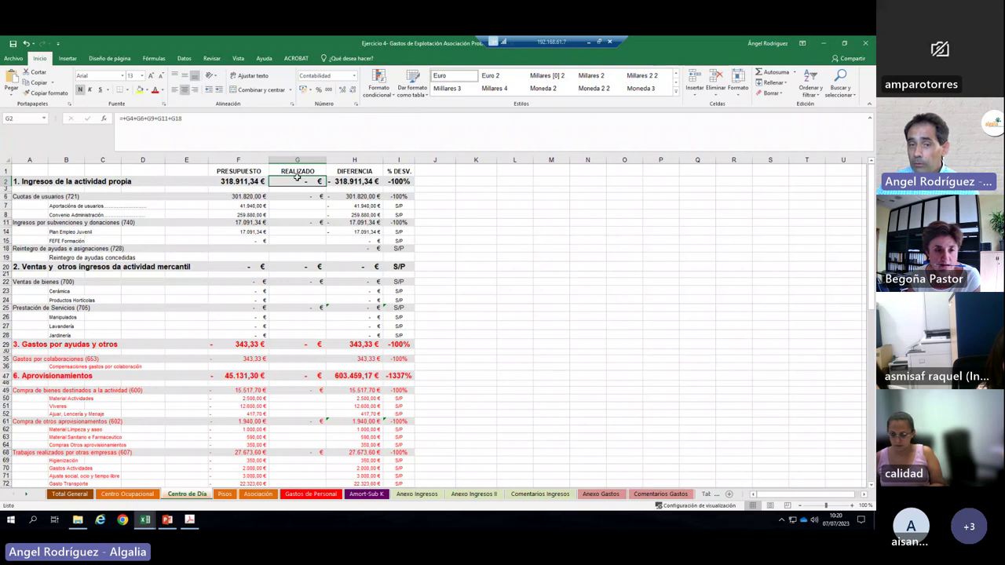
pyautogui.click(298, 168)
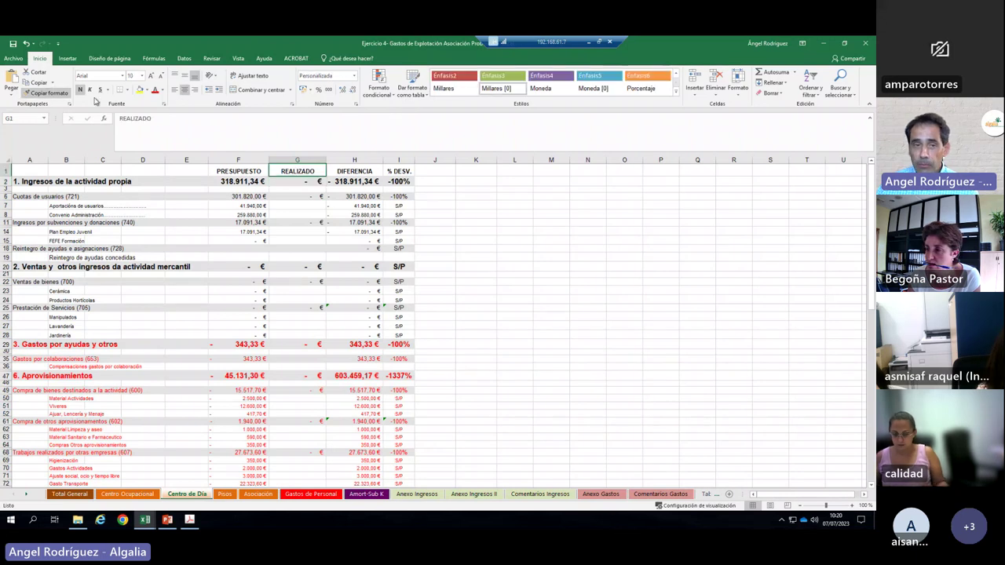
pyautogui.click(160, 116)
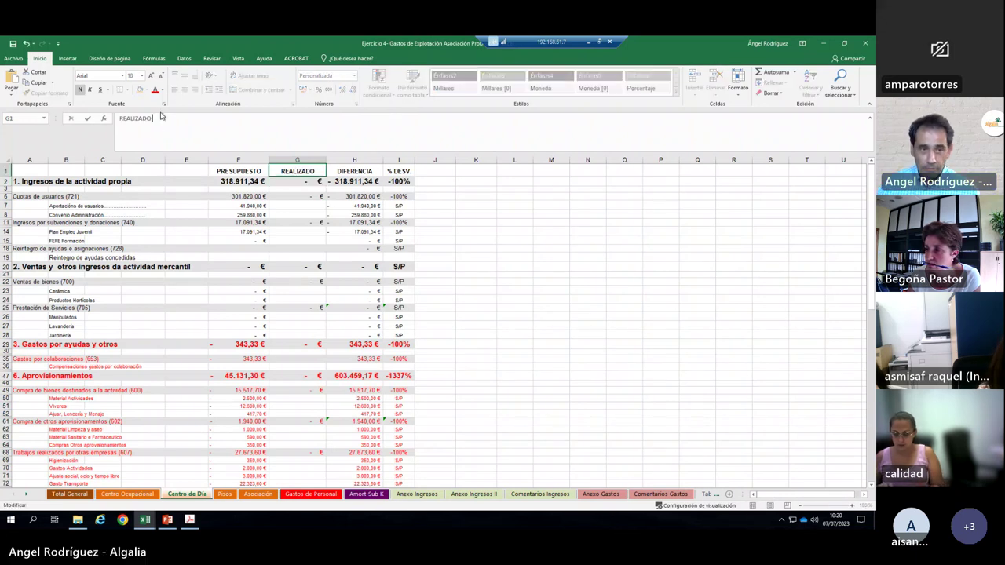
pyautogui.write('31/03')
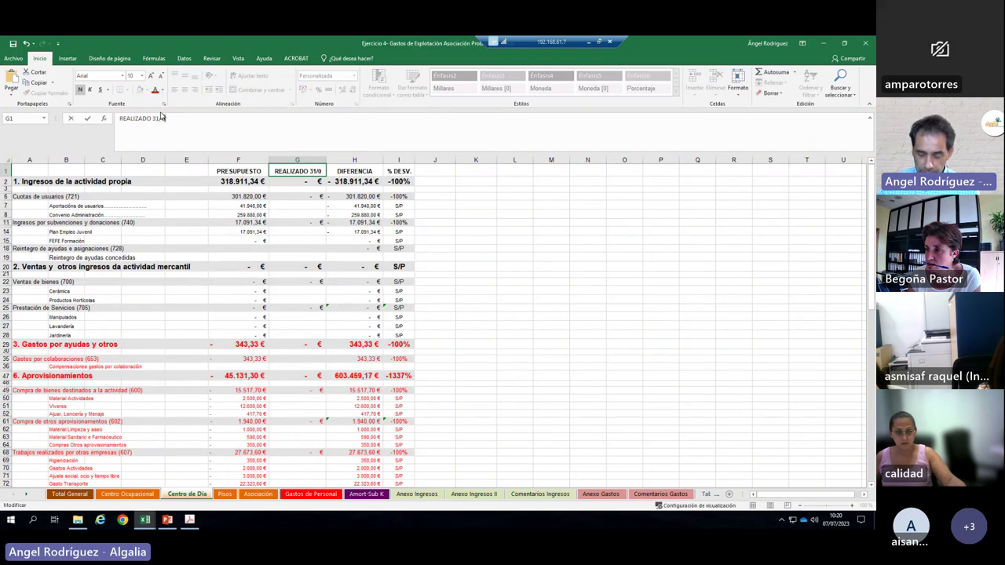
pyautogui.press('Return')
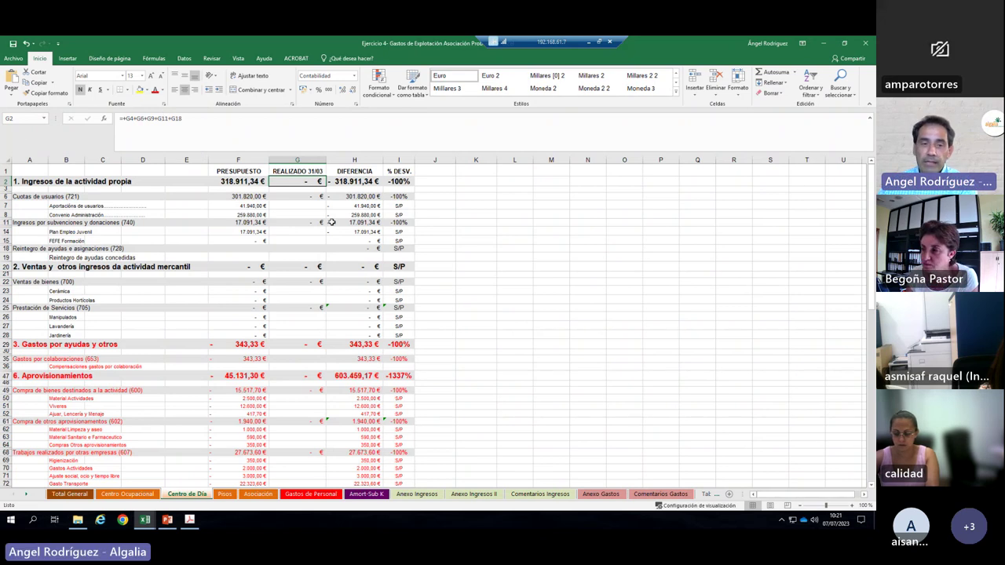
# Step: Enter 10.000 as the realized amount for Aportacións de usuarios in G7
pyautogui.click(307, 203)
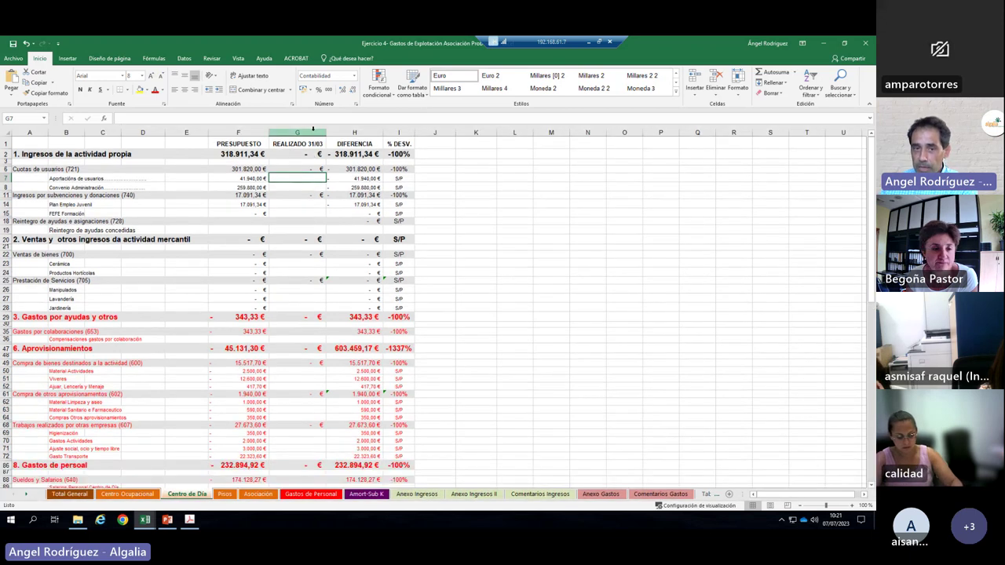
pyautogui.click(302, 133)
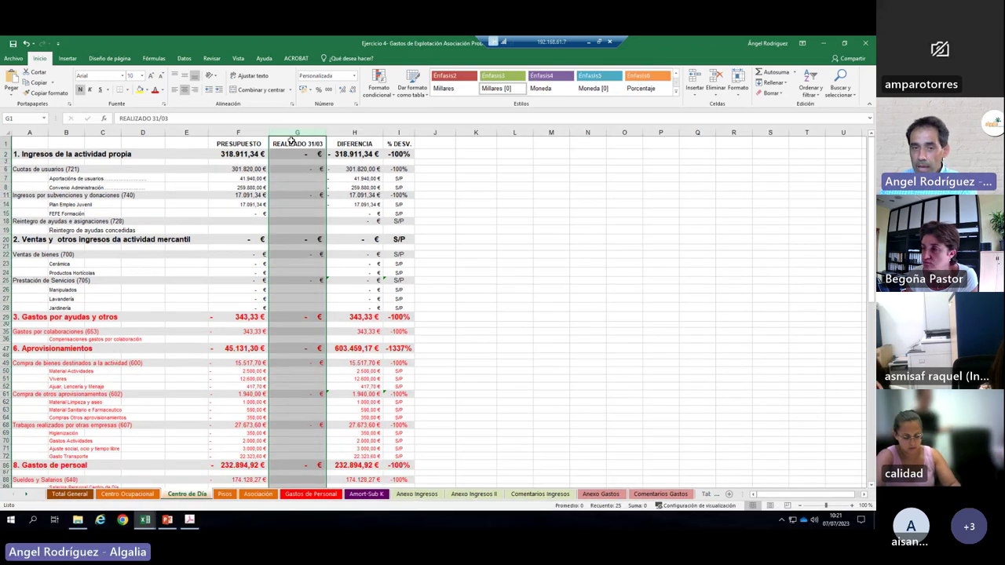
pyautogui.click(302, 184)
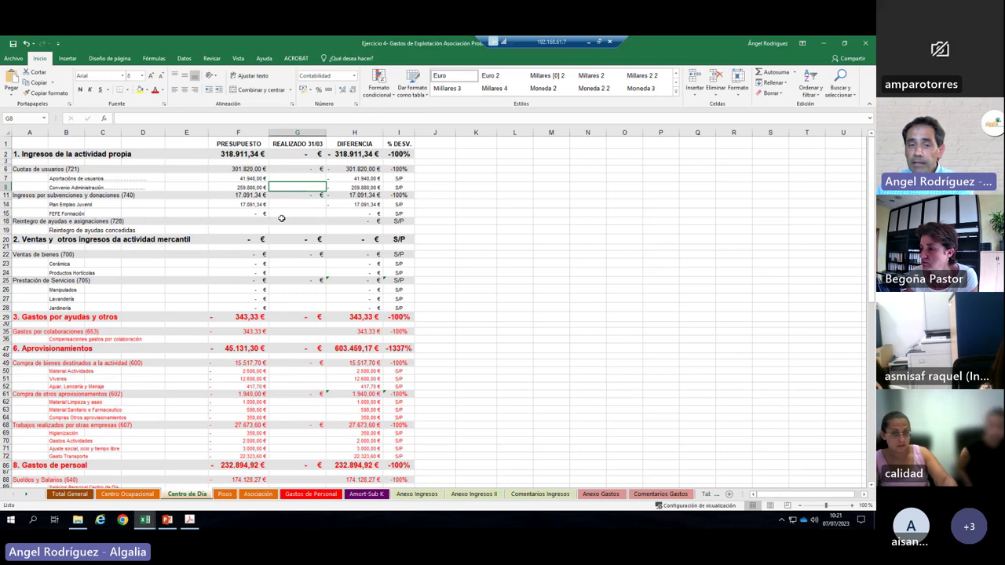
pyautogui.click(285, 178)
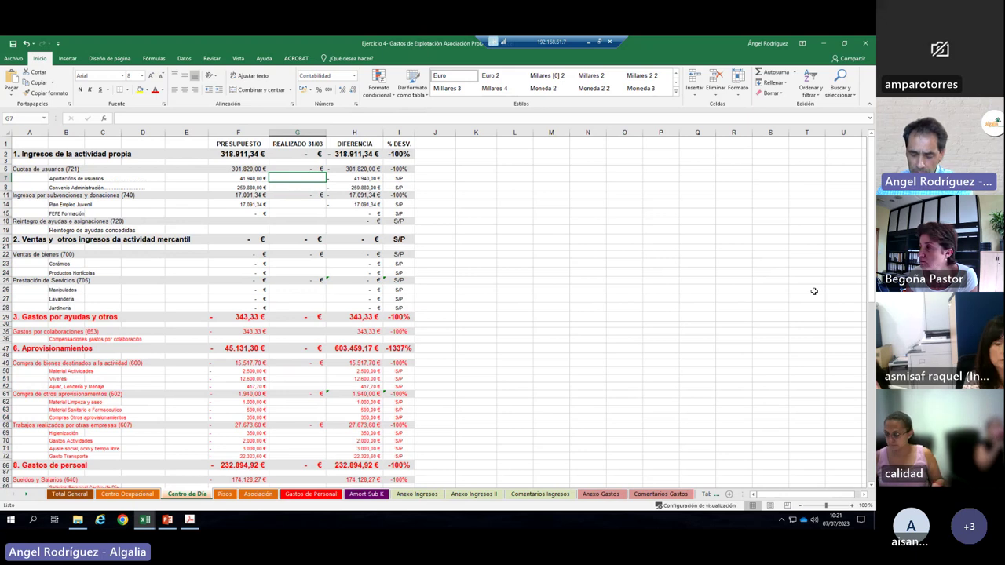
pyautogui.write('10.000')
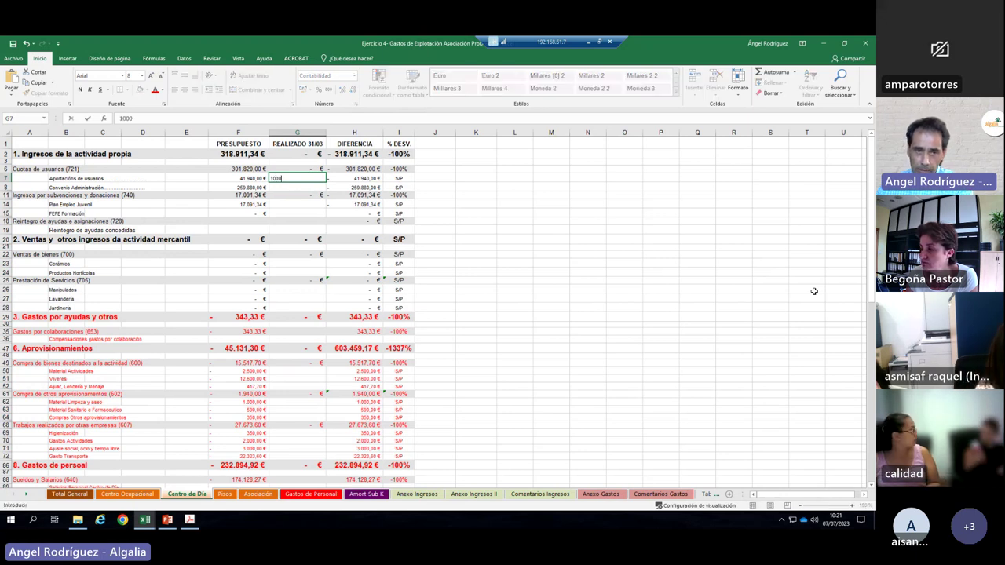
pyautogui.press('Return')
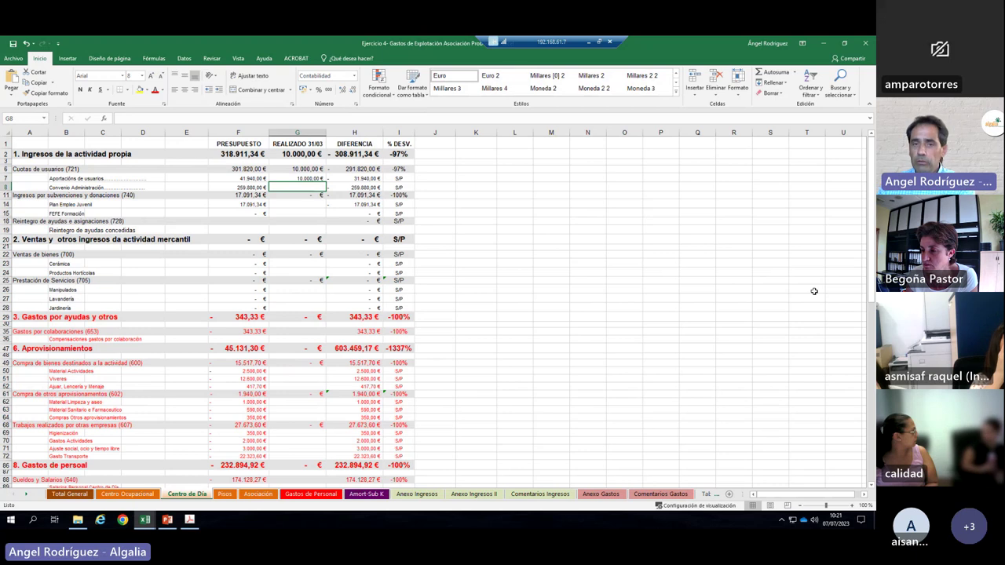
# Step: Correct the % DESV. formula in I7 so that both its zero test and its divisor refer to the budget cell F7
pyautogui.click(350, 177)
pyautogui.click(396, 177)
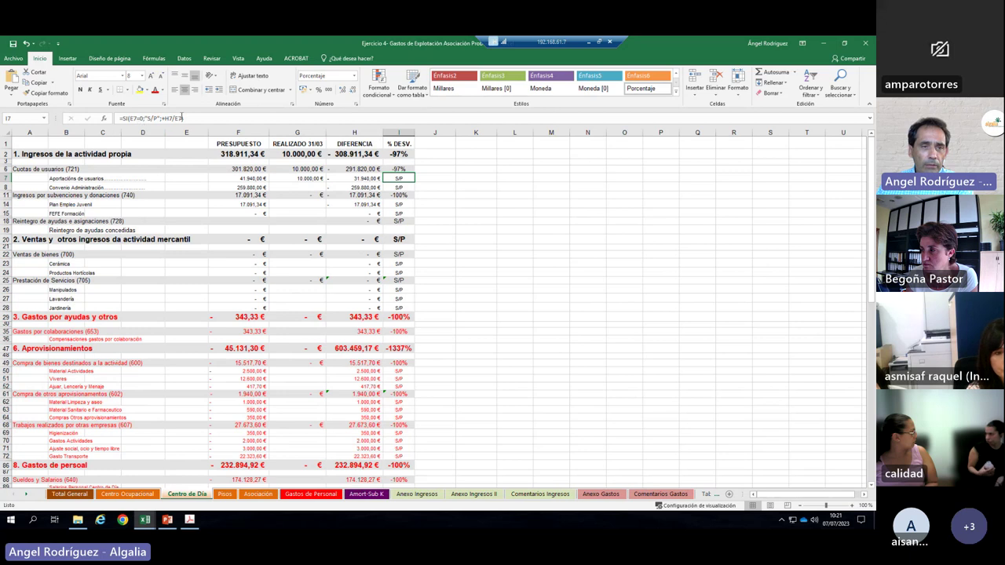
pyautogui.click(212, 117)
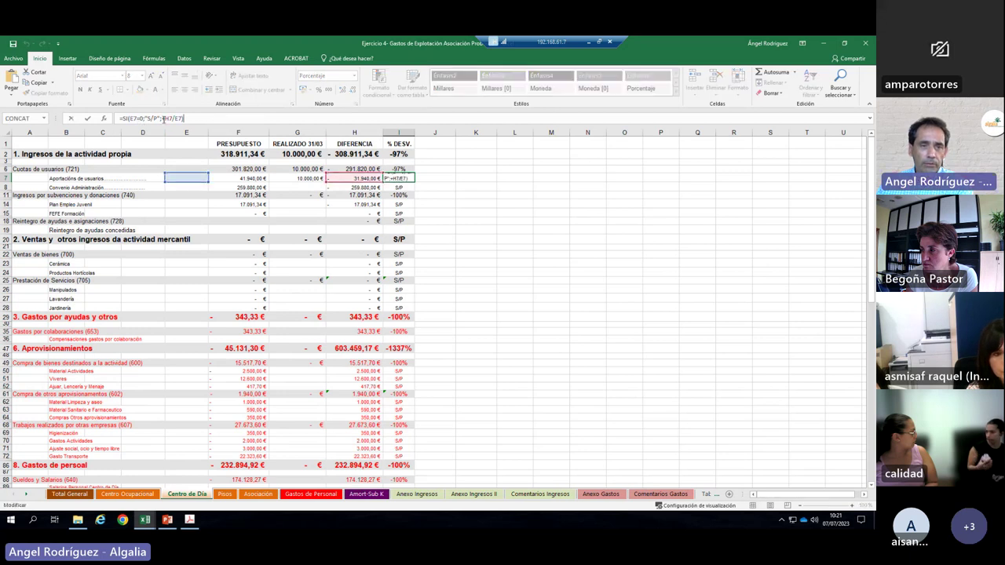
pyautogui.click(134, 119)
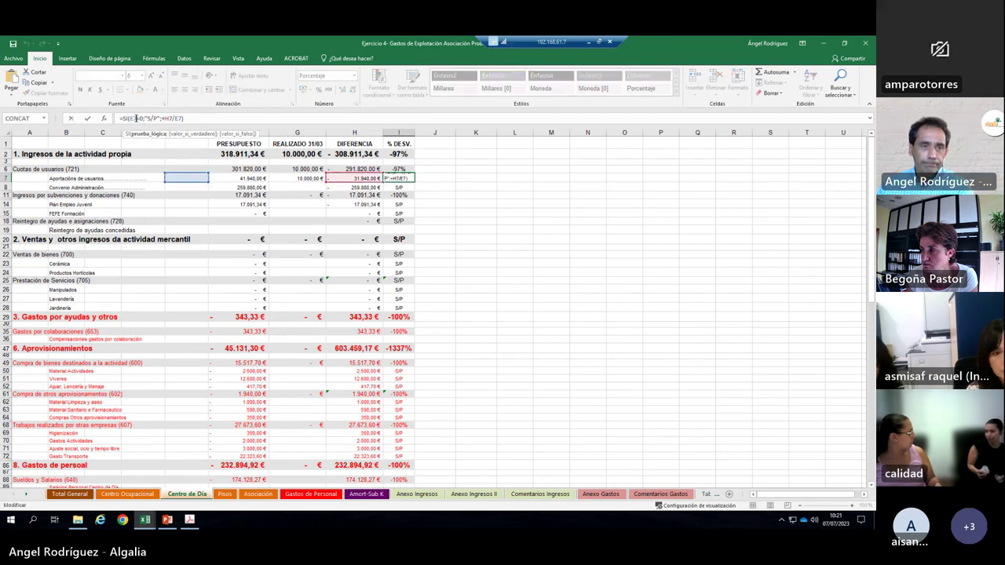
pyautogui.press('Left')
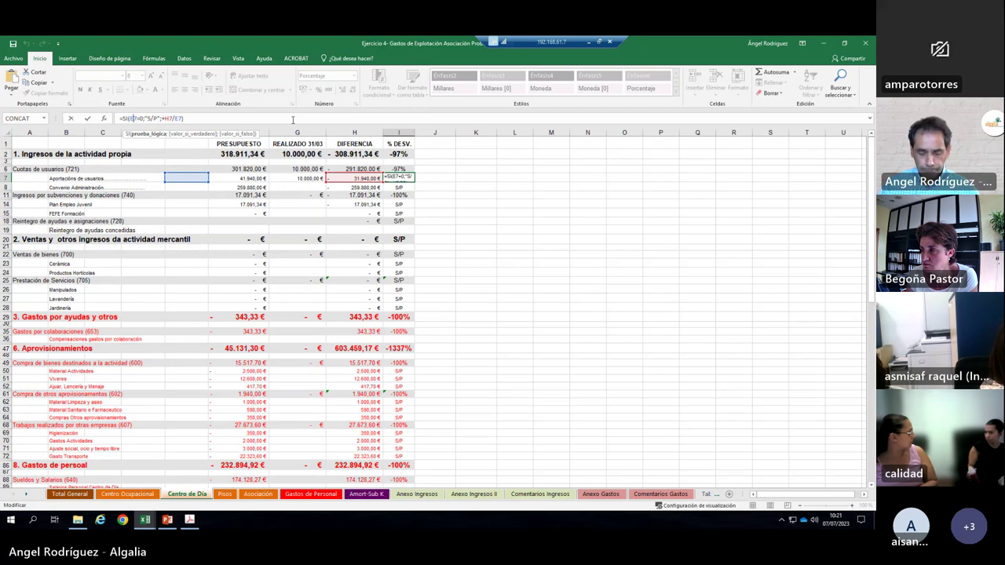
pyautogui.press('BackSpace')
pyautogui.write('F')
pyautogui.press('Return')
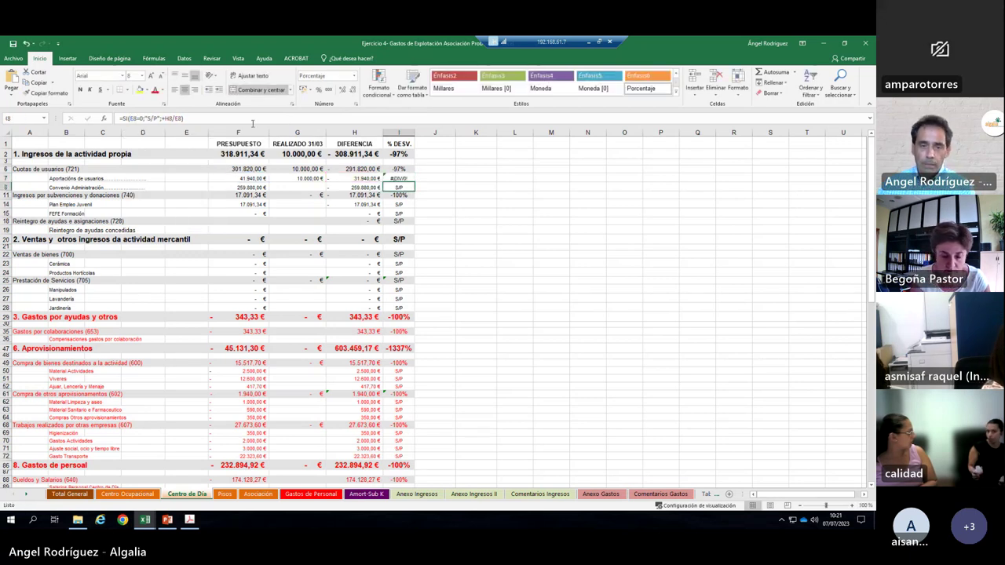
pyautogui.click(396, 178)
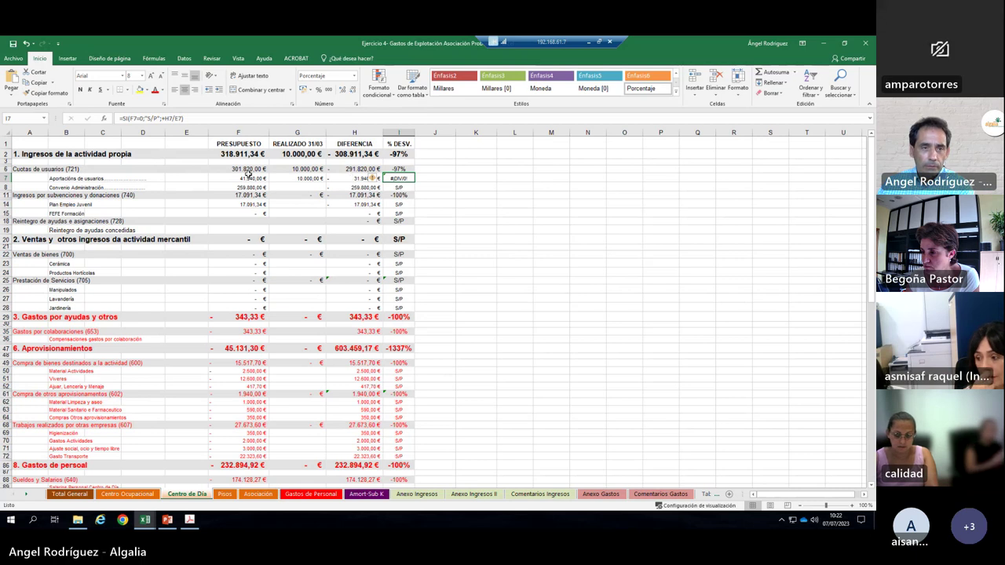
pyautogui.click(168, 119)
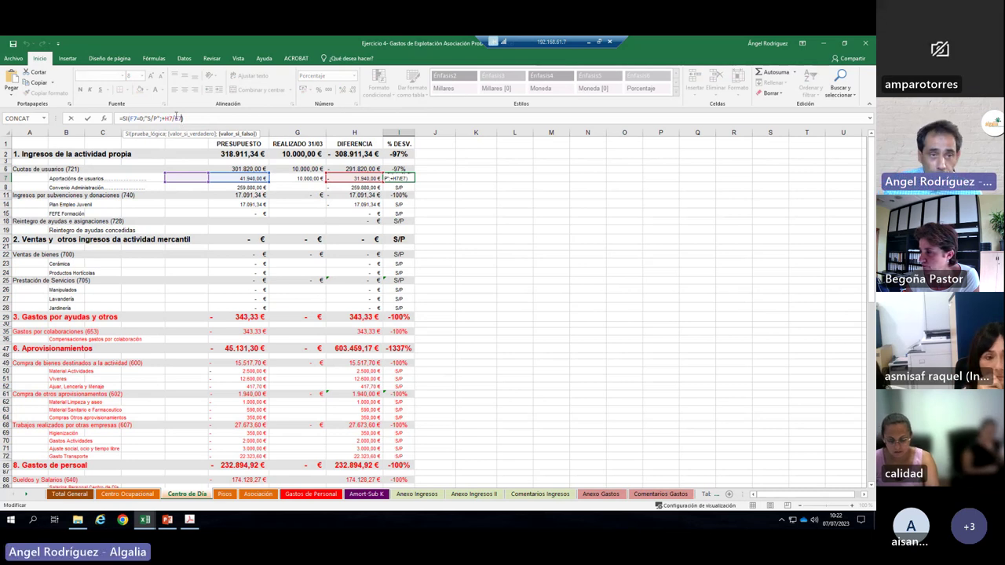
pyautogui.press('Return')
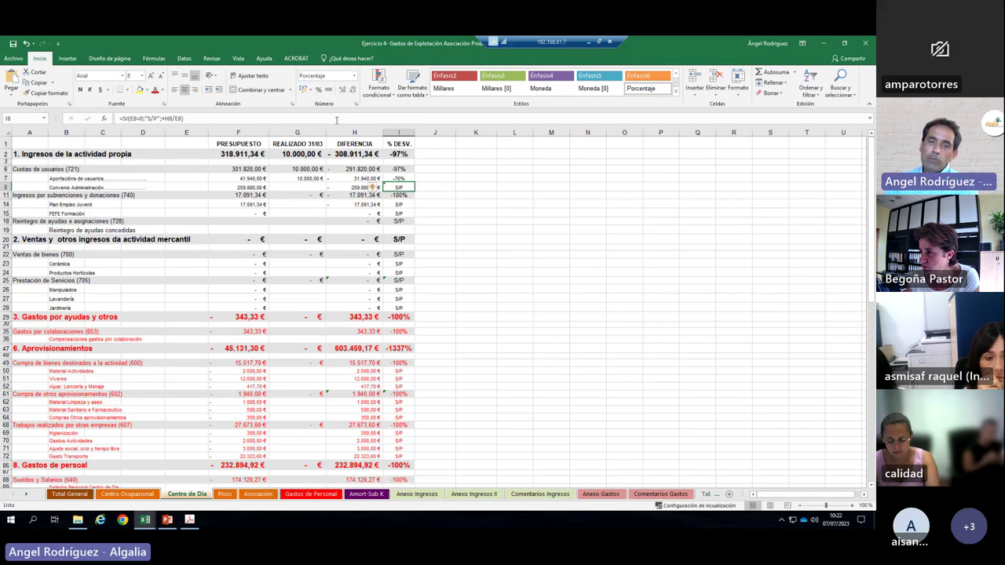
# Step: Review the budgeted, realized and difference cells of Aportacións de usuarios in row 7
pyautogui.click(348, 178)
pyautogui.click(312, 179)
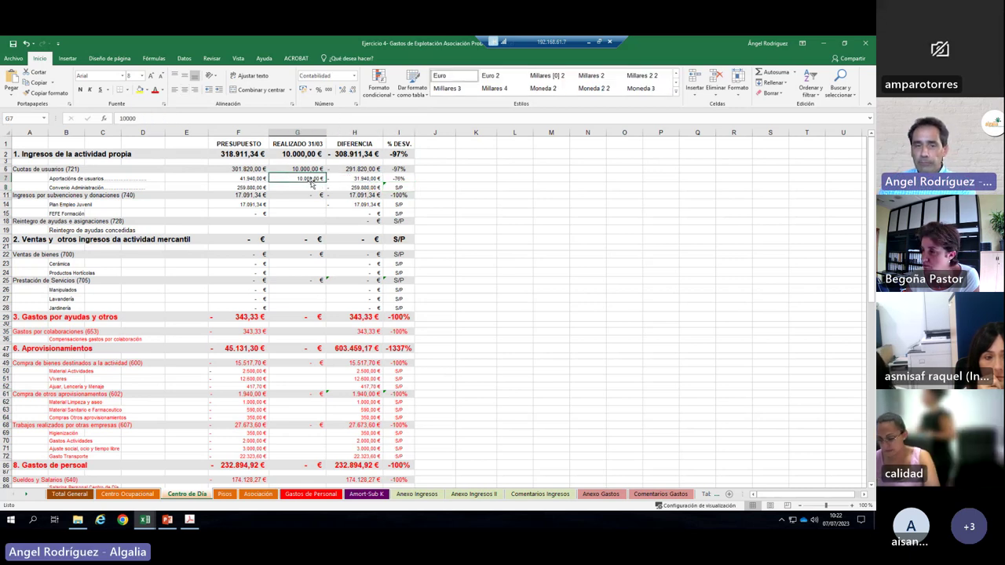
pyautogui.click(363, 179)
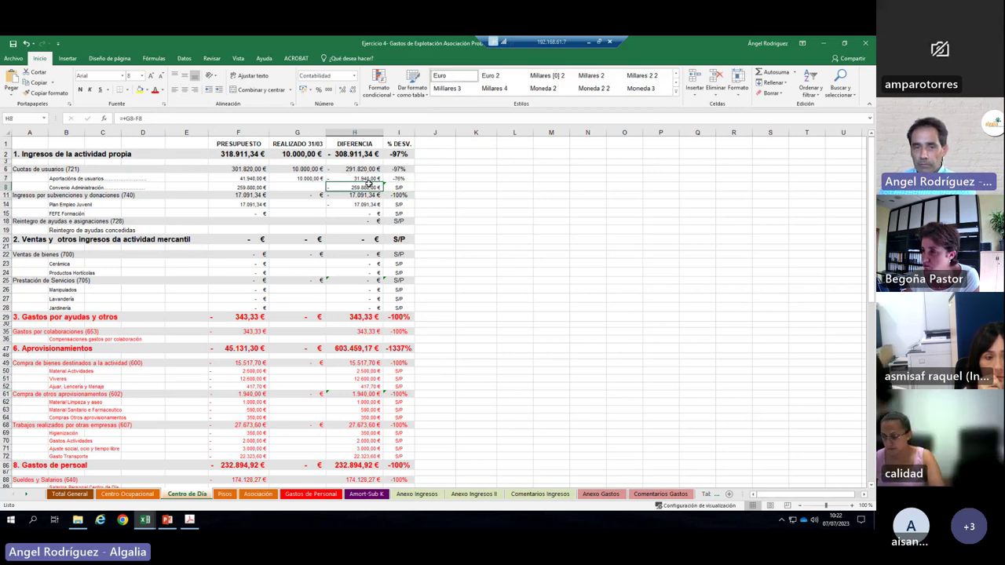
pyautogui.click(242, 179)
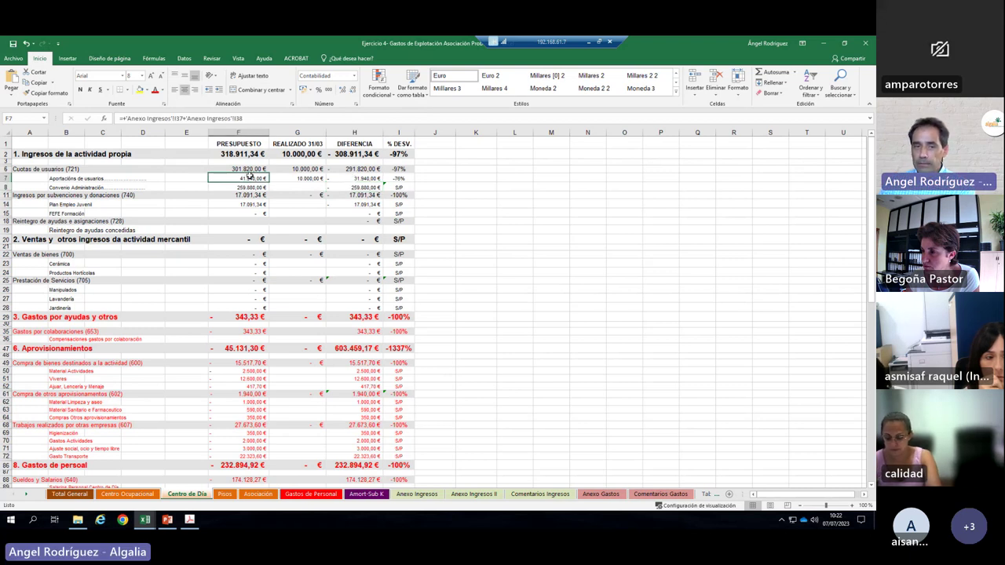
pyautogui.click(294, 178)
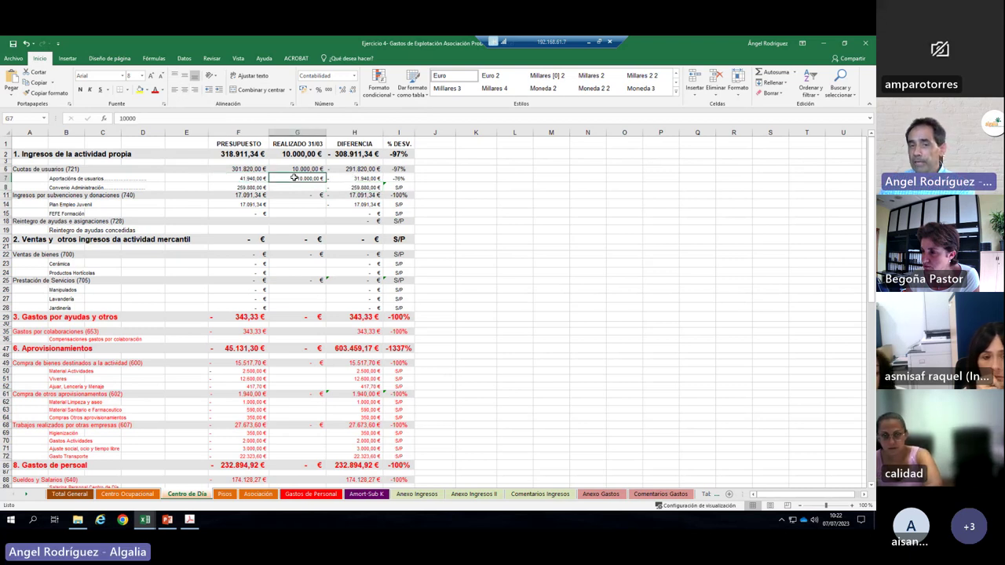
# Step: Examine the difference and % DESV. formulas of Aportacións de usuarios in H7 and I7
pyautogui.click(346, 179)
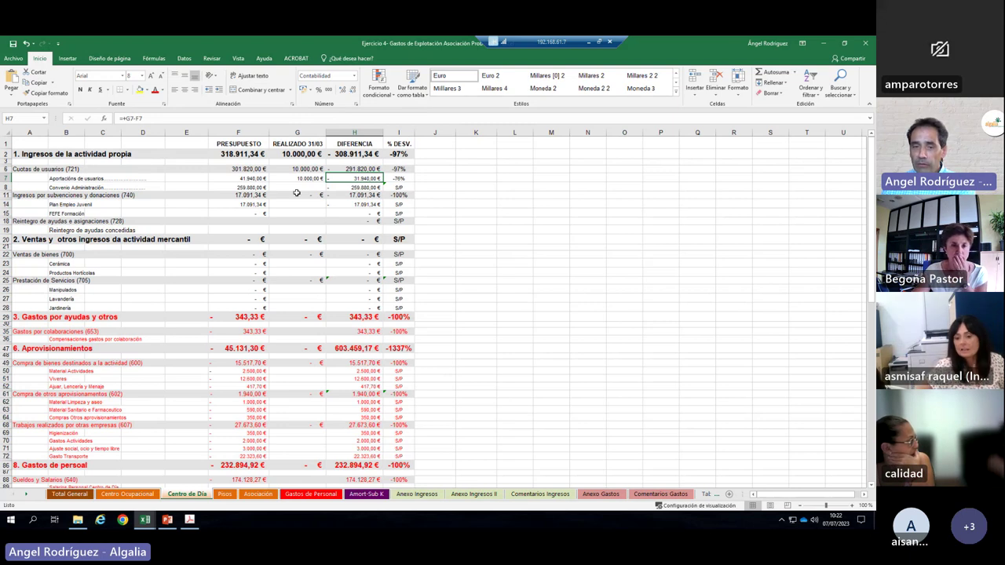
pyautogui.click(400, 178)
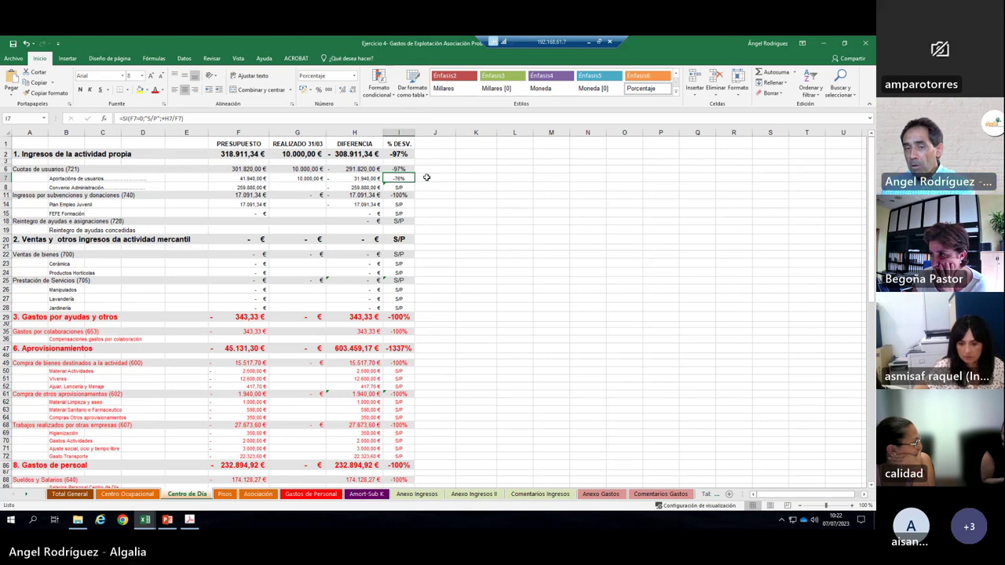
pyautogui.click(424, 177)
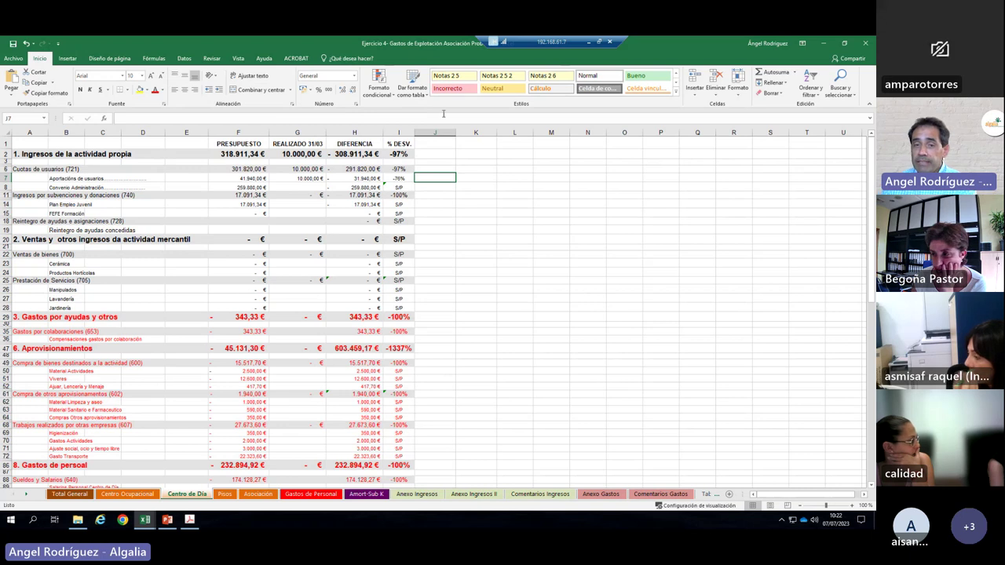
pyautogui.click(393, 178)
pyautogui.click(426, 179)
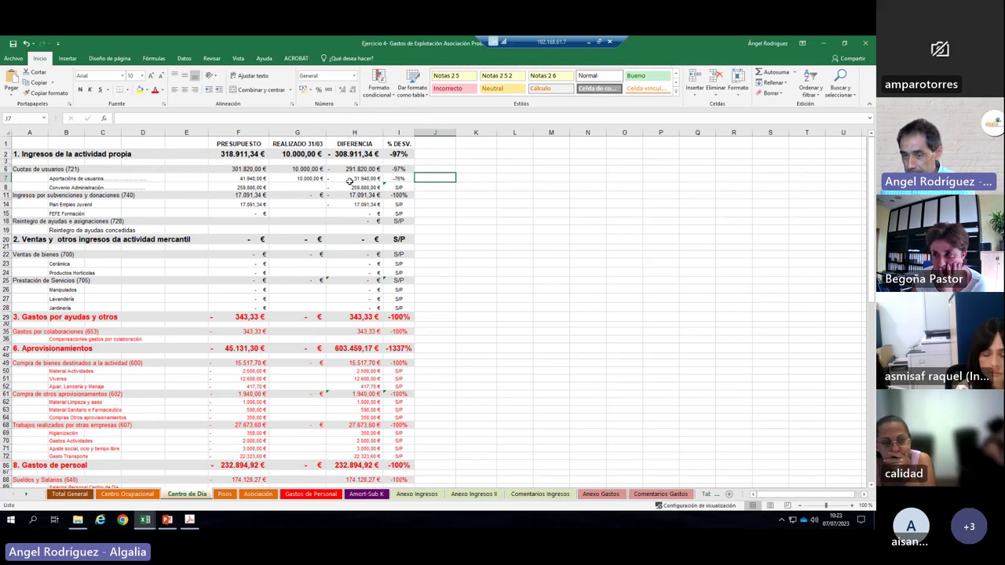
# Step: Set the realized amount of Aportacións de usuarios in G7 to 1.000 and check its difference in H7
pyautogui.click(313, 177)
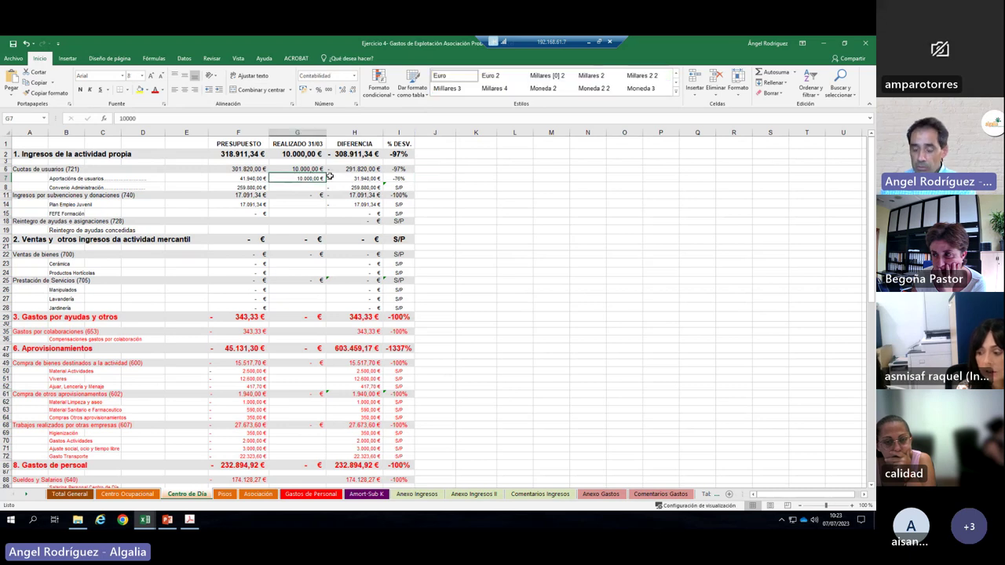
pyautogui.write('1000')
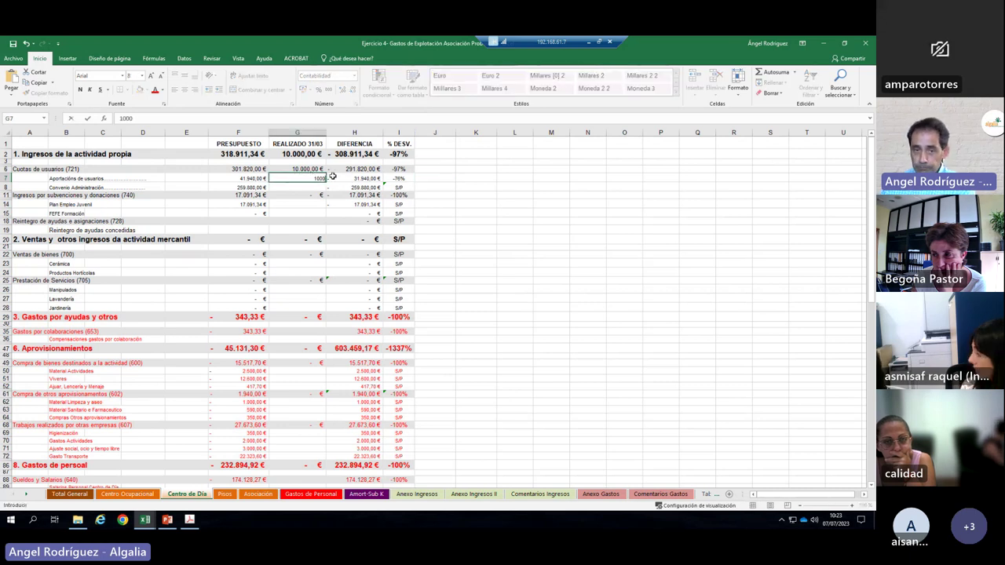
pyautogui.press('Return')
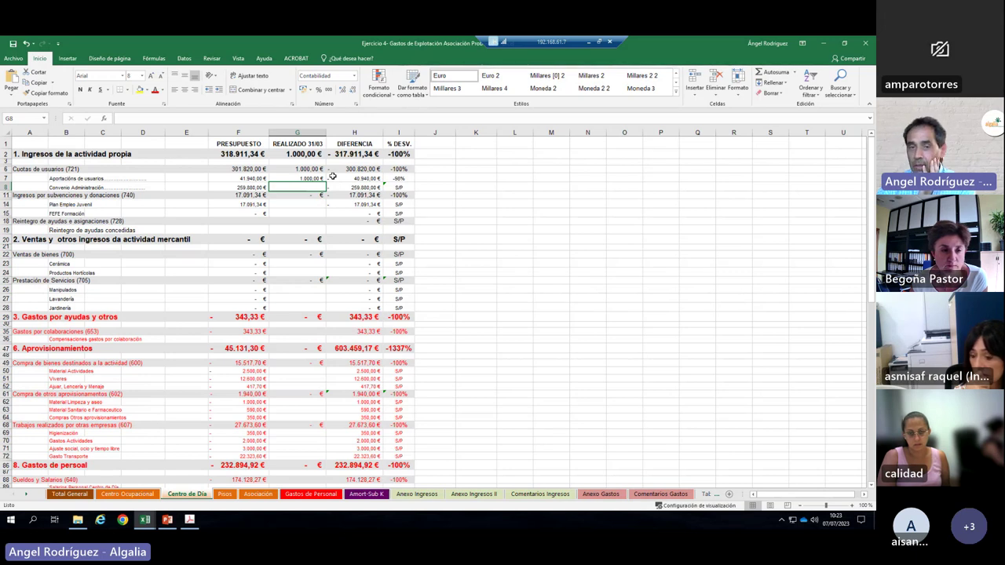
pyautogui.click(332, 178)
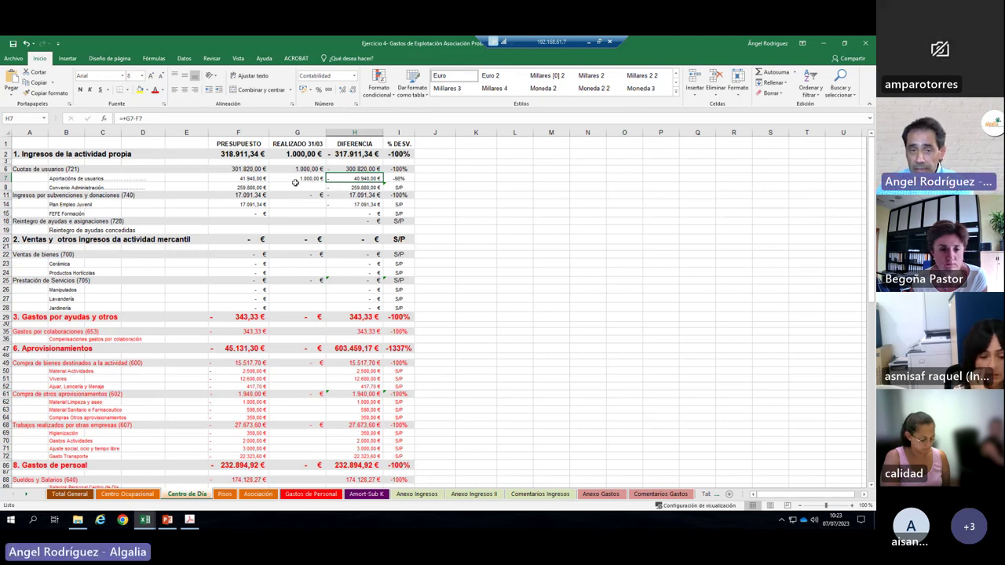
# Step: Clear the realized amount in G7, and look at the Productos Hortícolas and Manipulados income lines
pyautogui.click(296, 179)
pyautogui.press('Delete')
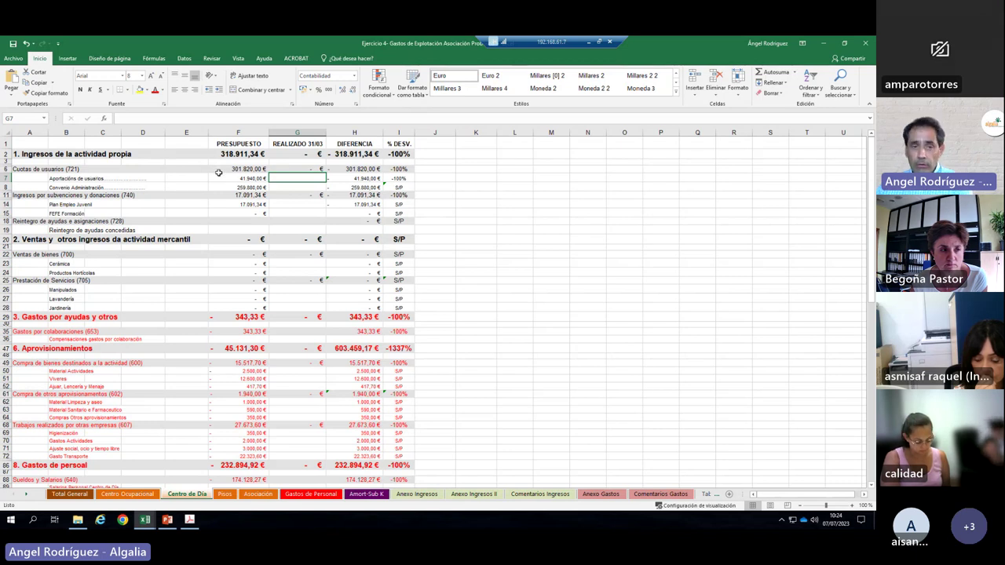
pyautogui.click(63, 269)
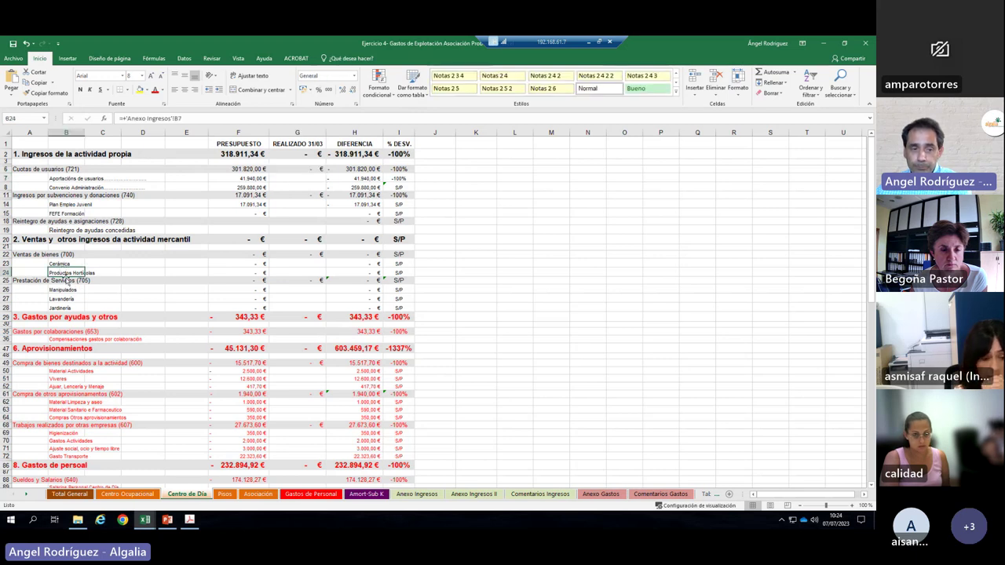
pyautogui.click(63, 290)
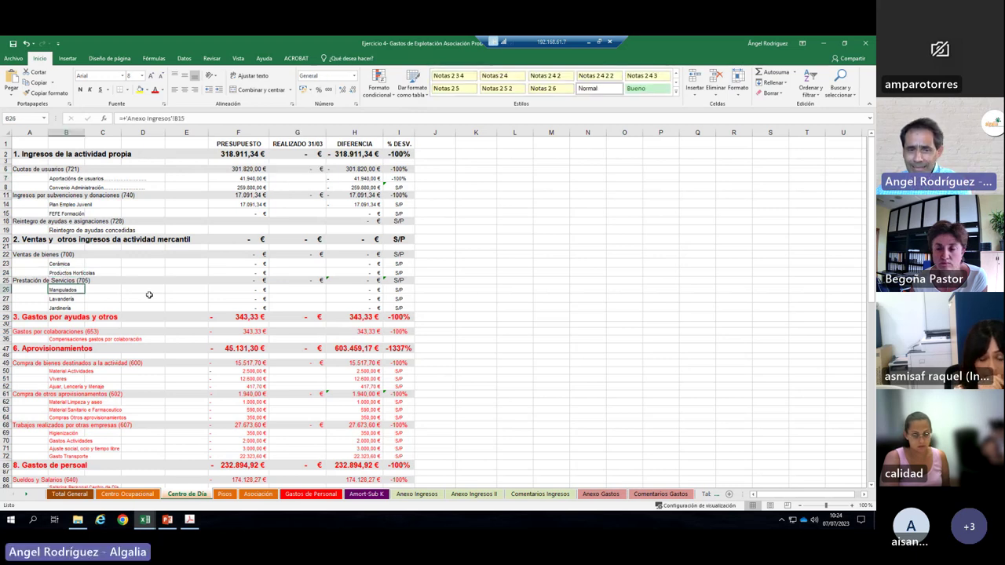
pyautogui.click(300, 290)
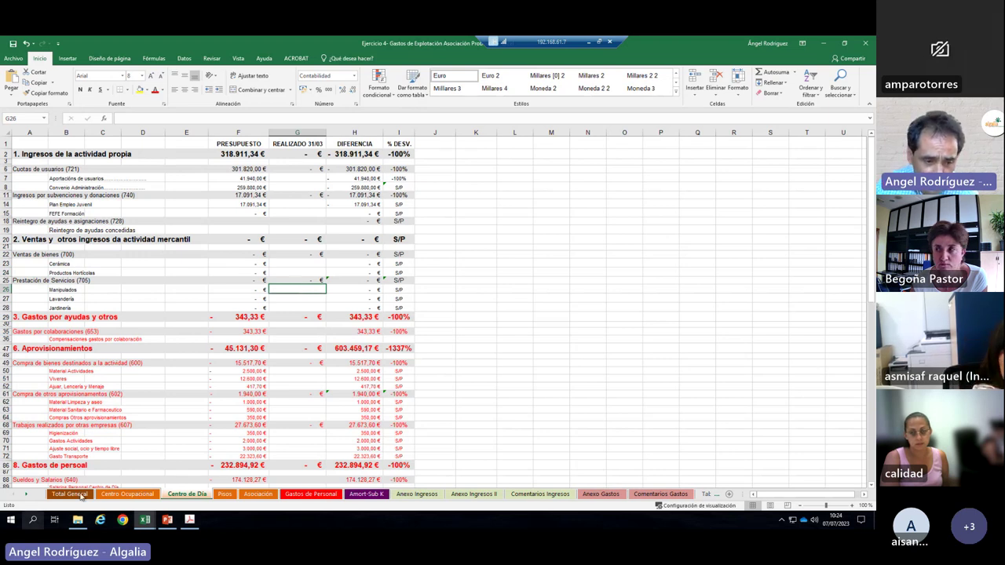
# Step: Unhide columns G to I, between PRESUPUESTO and column J, on the Centro Ocupacional sheet
pyautogui.click(115, 496)
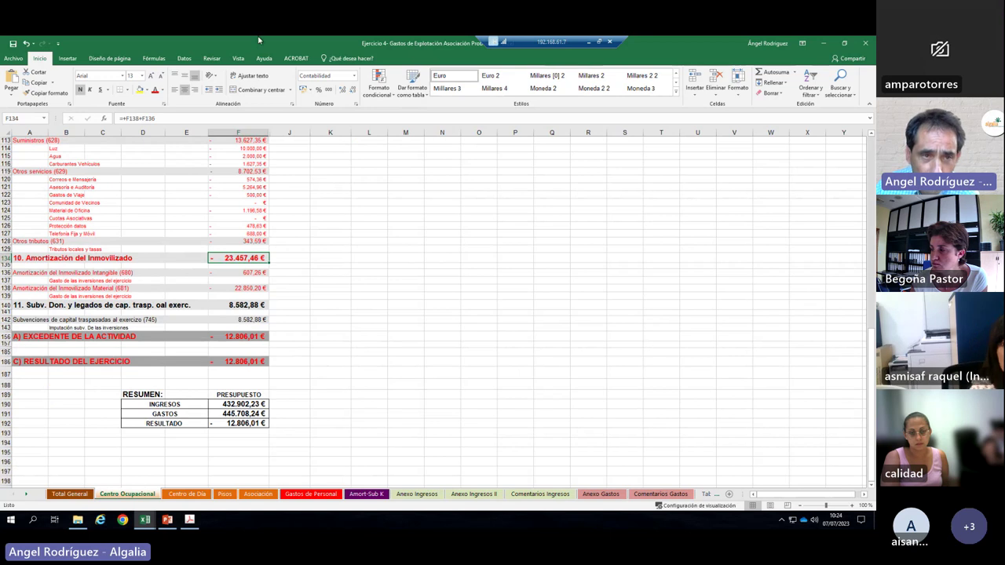
pyautogui.click(266, 133)
pyautogui.moveTo(266, 134); pyautogui.dragTo(289, 134)
pyautogui.rightClick(280, 135)
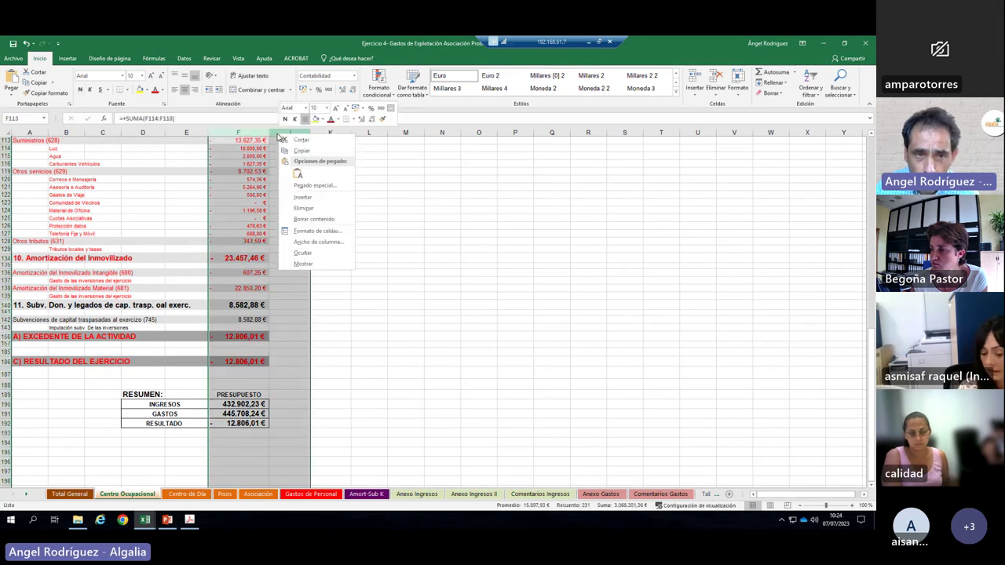
pyautogui.click(301, 264)
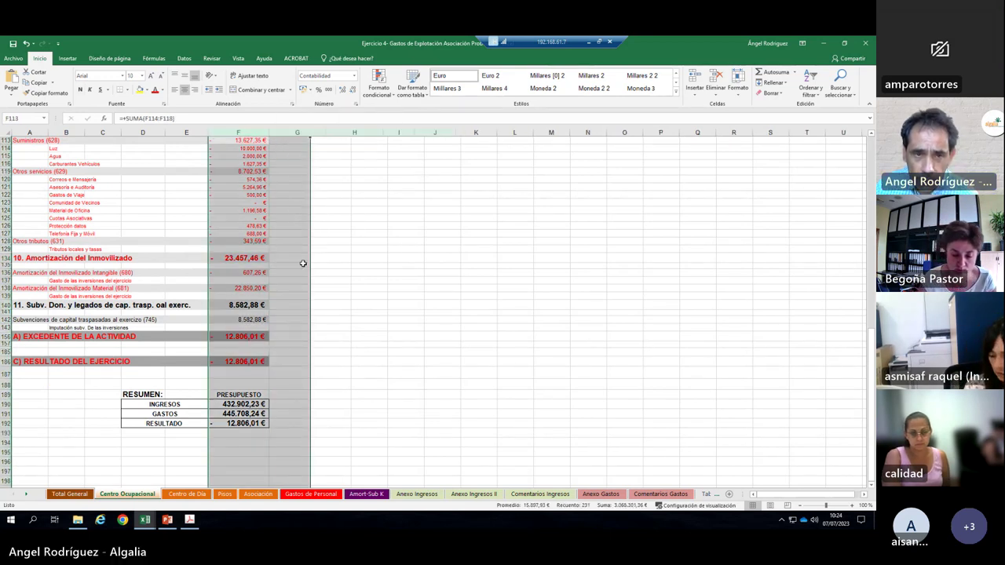
pyautogui.scroll(15, 295, 206)
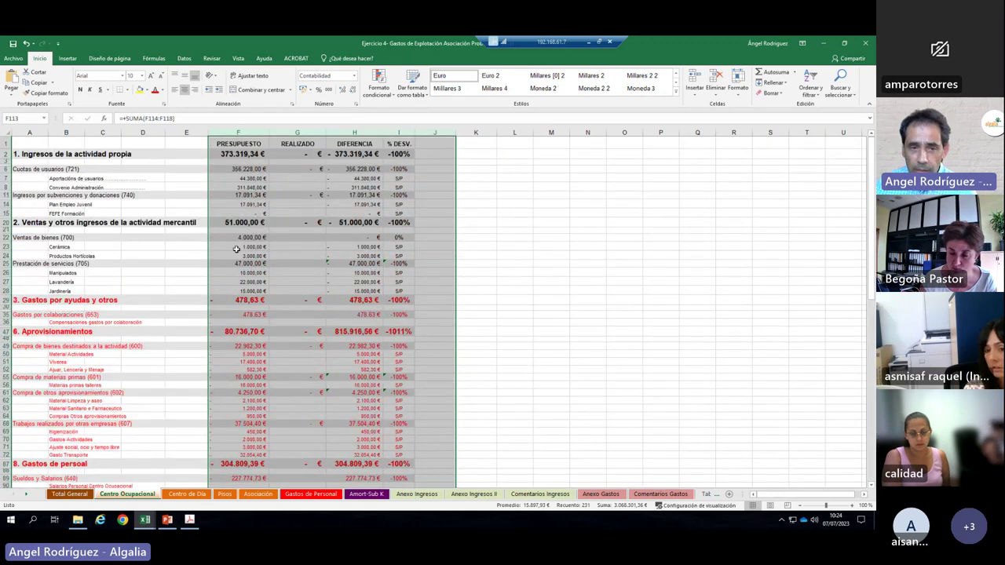
# Step: Enter 15.000 as the realized amount for Lavandería in G27
pyautogui.click(307, 248)
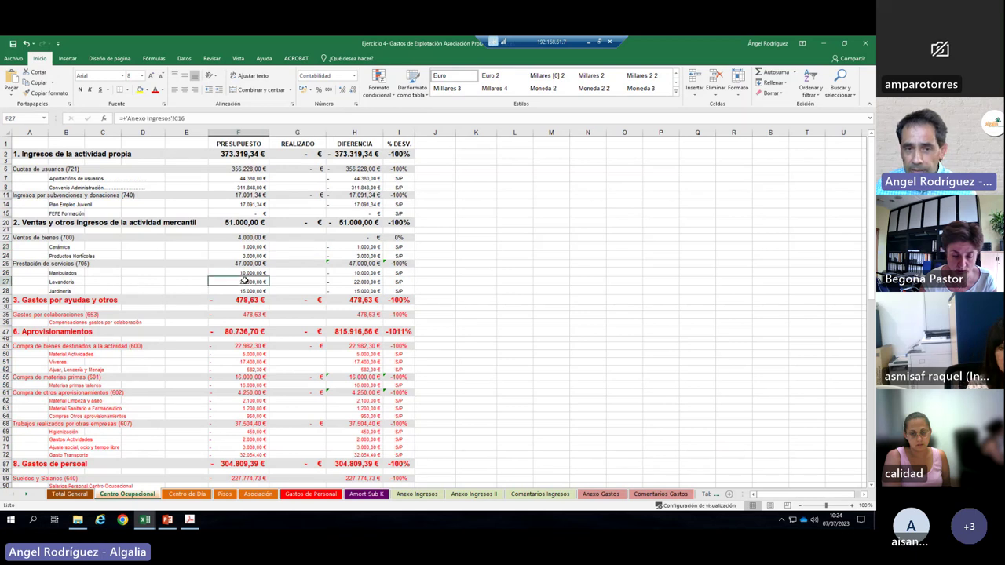
pyautogui.click(283, 281)
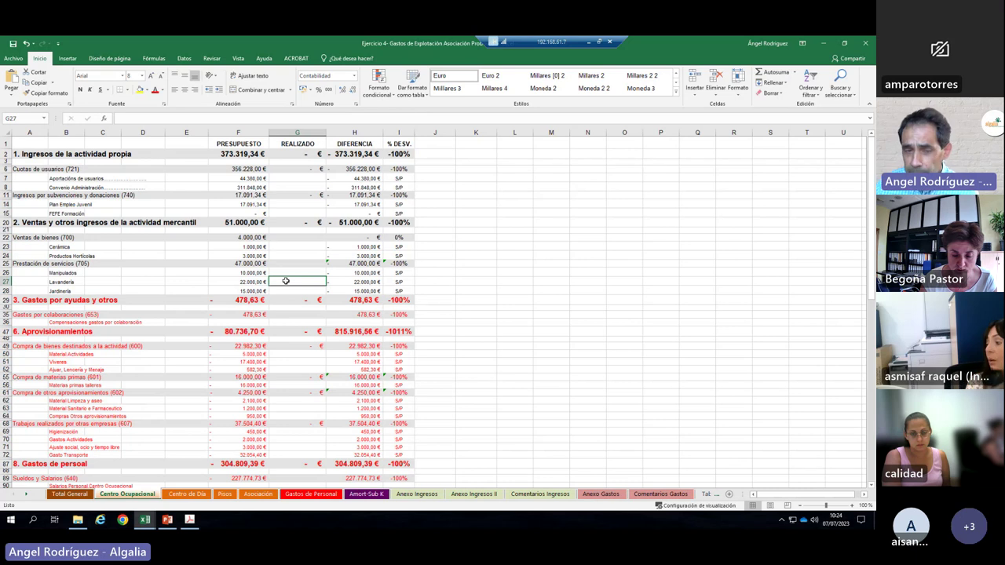
pyautogui.doubleClick(286, 280)
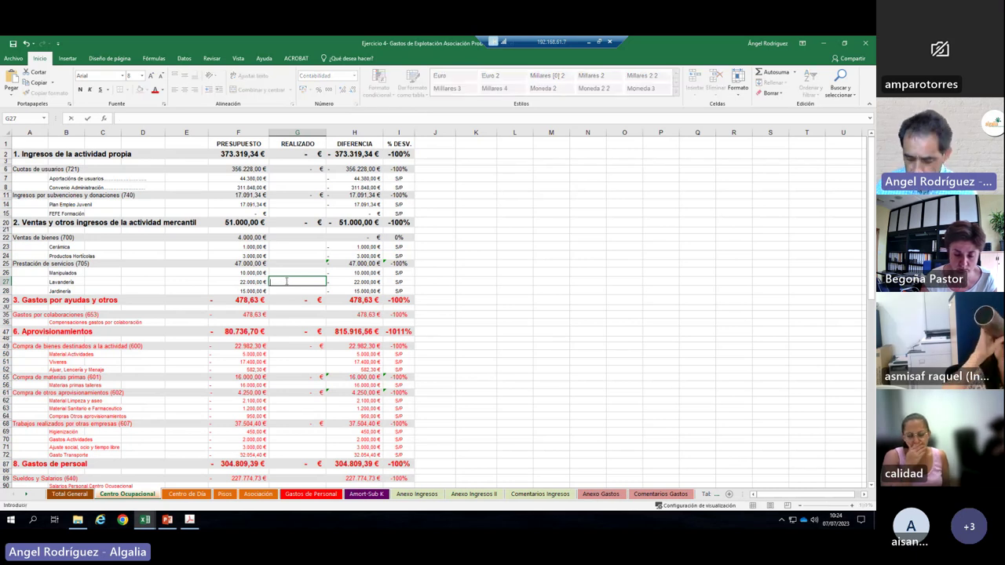
pyautogui.write('15000')
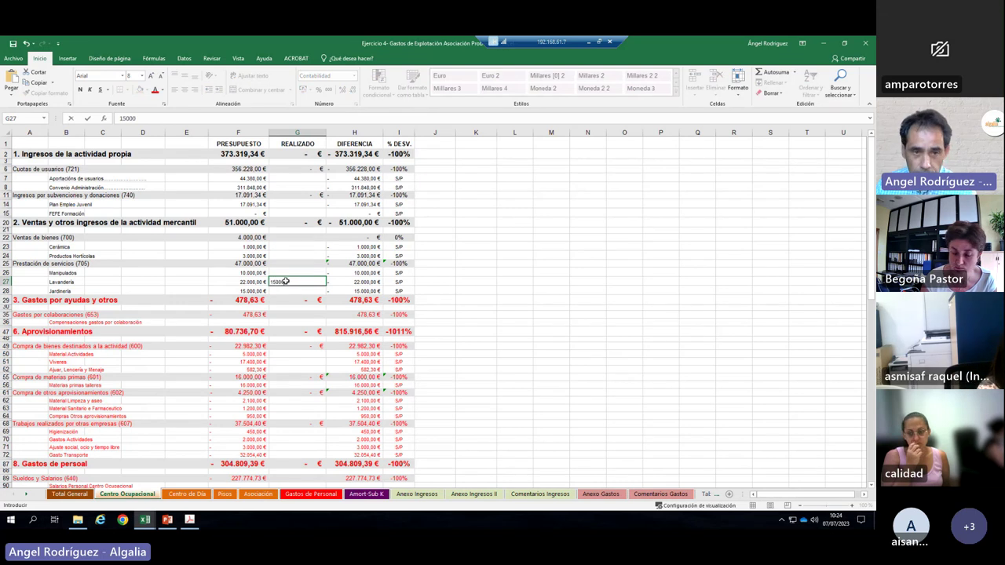
pyautogui.press('Return')
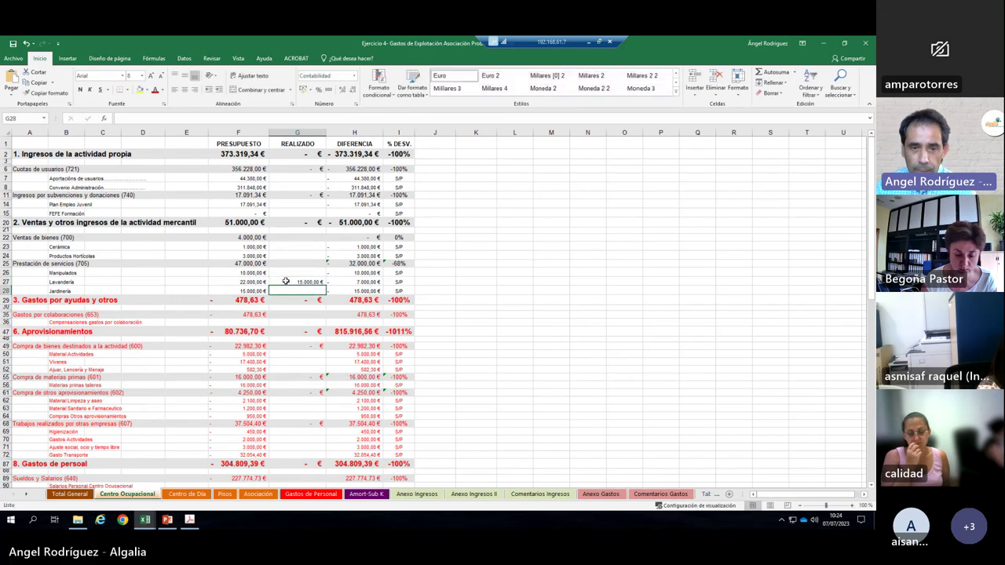
# Step: Correct the Lavandería % DESV. formula in I27 so that both its zero test and its divisor refer to budget cell F27
pyautogui.click(393, 281)
pyautogui.click(127, 117)
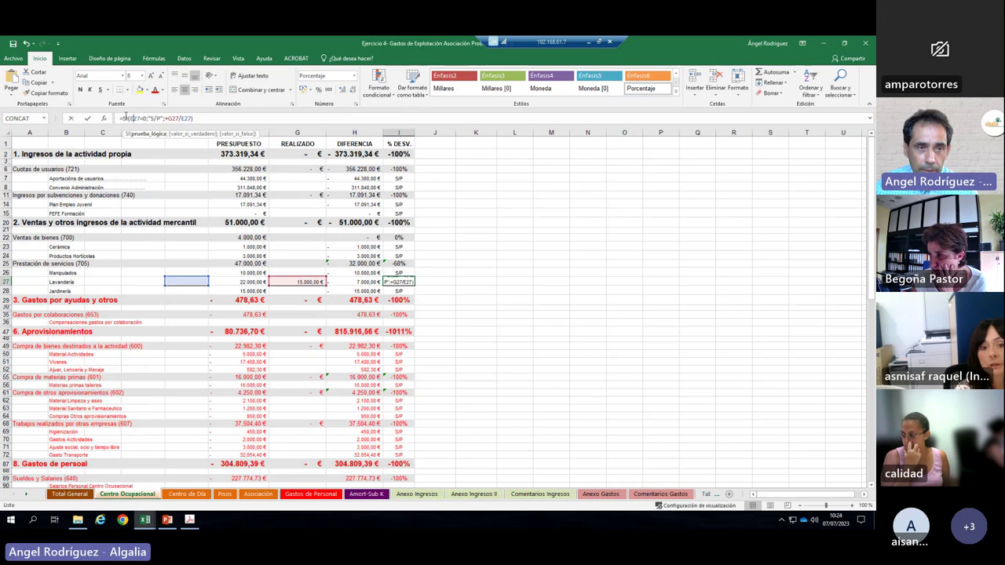
pyautogui.press('Left')
pyautogui.press('Left')
pyautogui.press('Left')
pyautogui.press('Left')
pyautogui.press('Left')
pyautogui.press('Left')
pyautogui.press('Left')
pyautogui.press('Left')
pyautogui.press('Left')
pyautogui.press('Left')
pyautogui.press('Left')
pyautogui.press('Left')
pyautogui.press('Left')
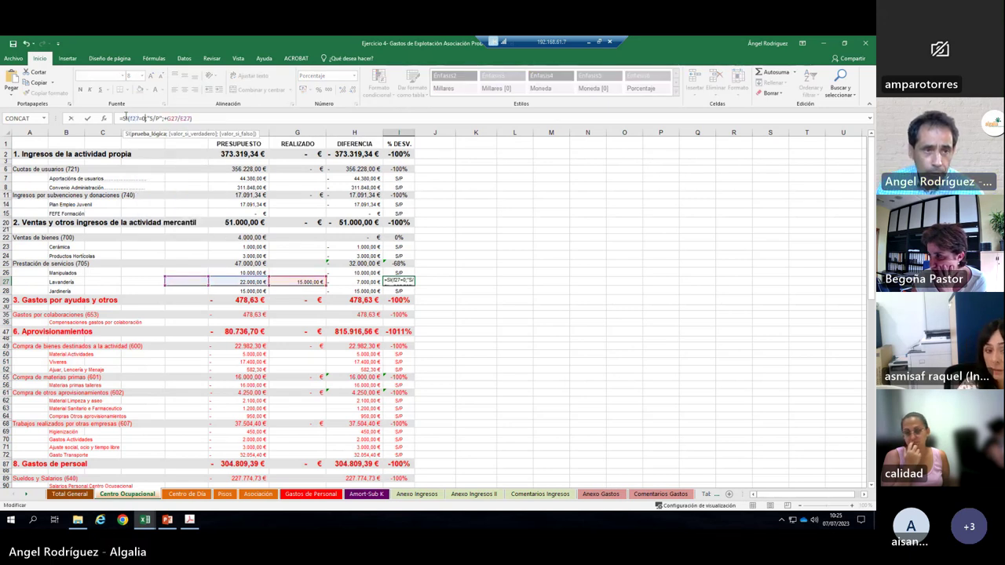
pyautogui.press('Right')
pyautogui.press('Right')
pyautogui.press('Right')
pyautogui.press('Right')
pyautogui.press('Right')
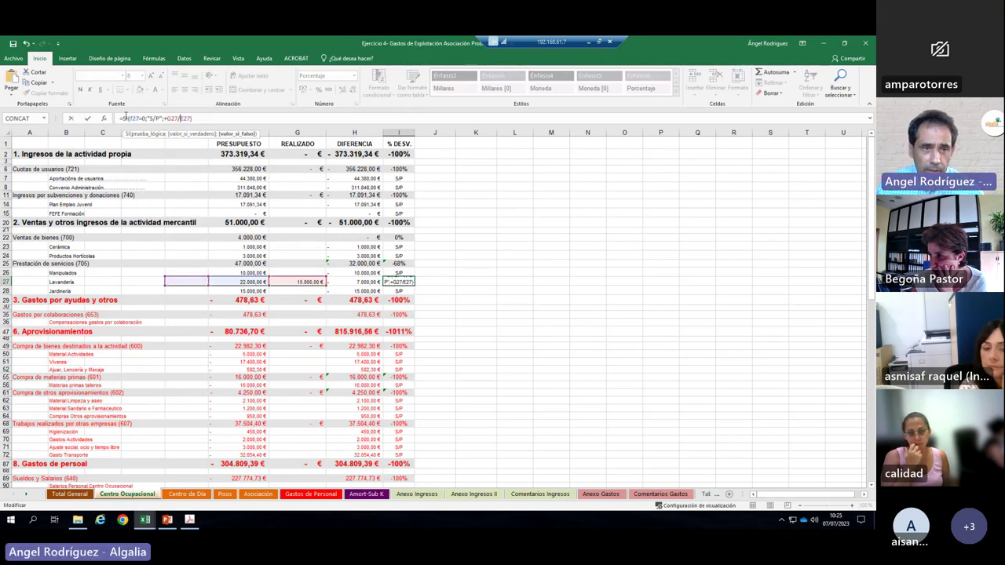
pyautogui.press('Return')
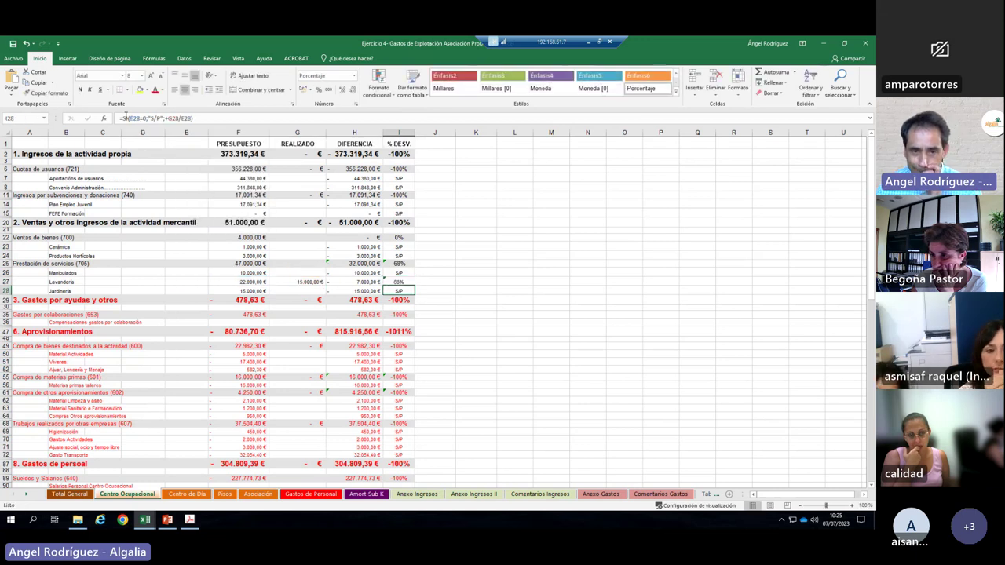
# Step: Compare the budgeted and realized amounts of Lavandería in row 27 and examine its percentage formula
pyautogui.click(235, 282)
pyautogui.click(298, 282)
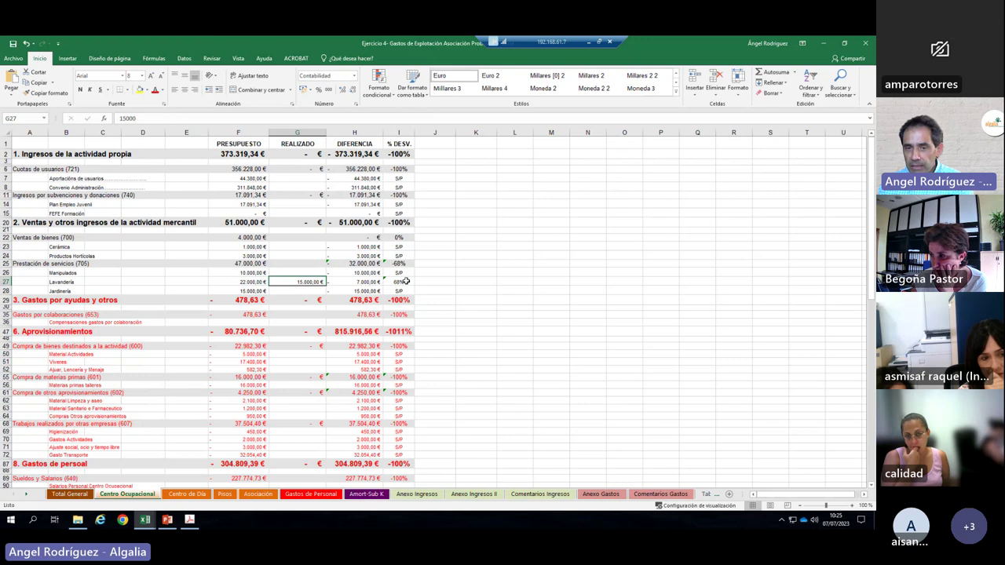
pyautogui.click(406, 281)
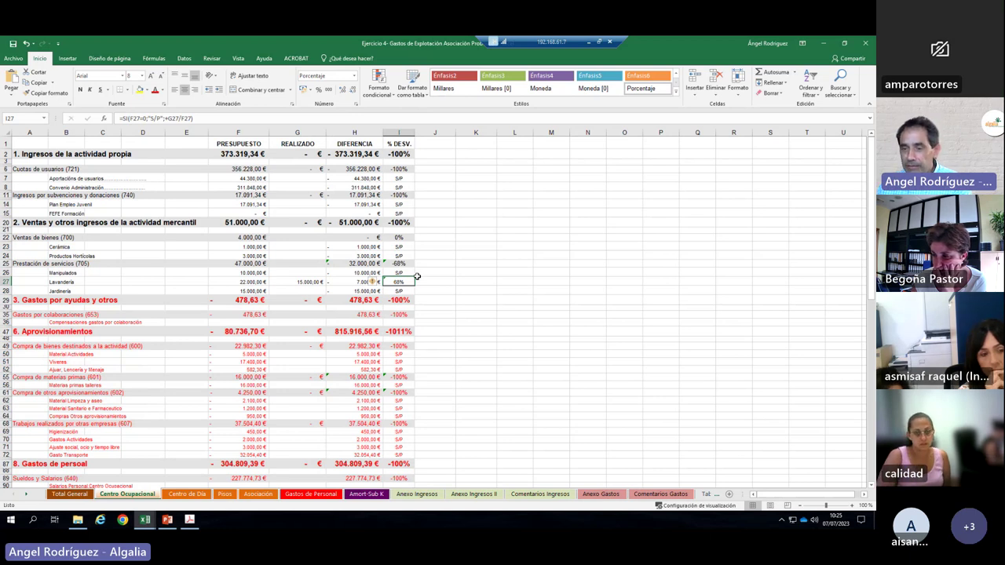
pyautogui.click(282, 280)
pyautogui.click(251, 281)
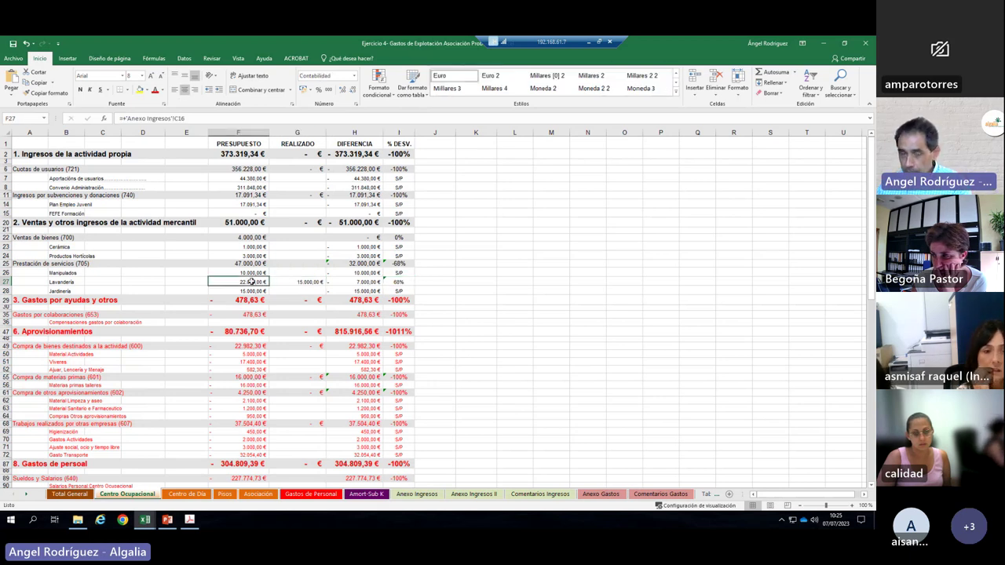
pyautogui.click(55, 280)
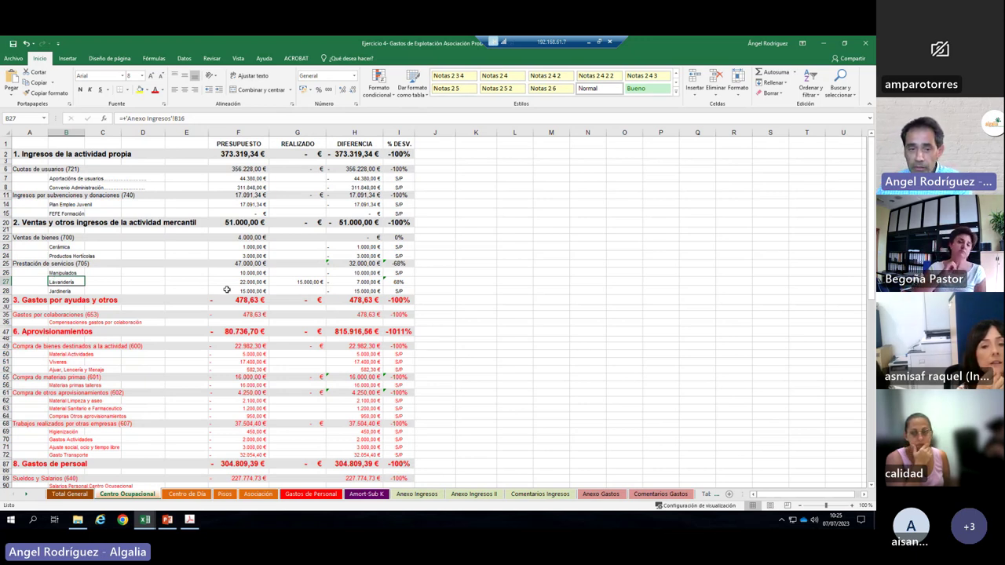
pyautogui.click(304, 282)
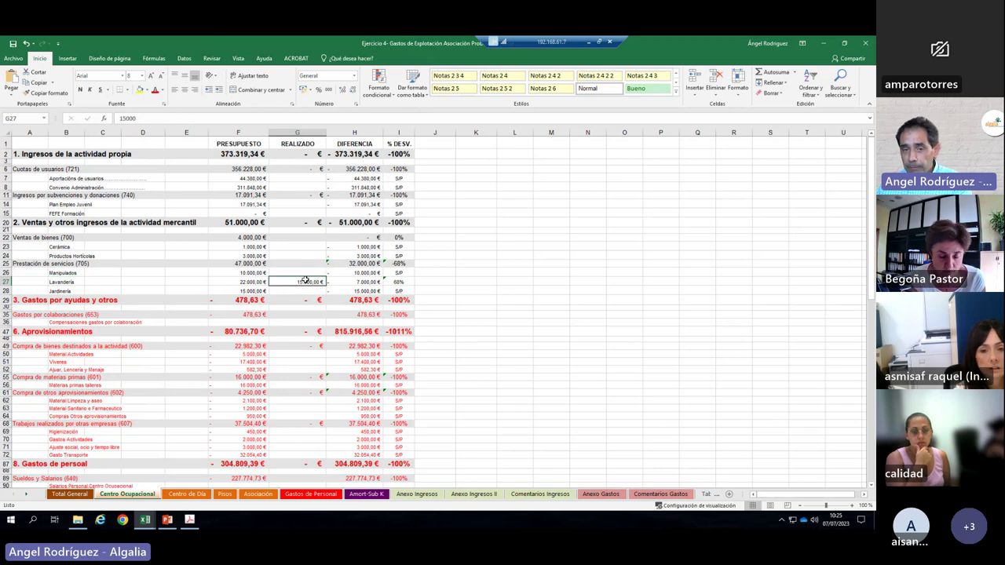
pyautogui.click(253, 281)
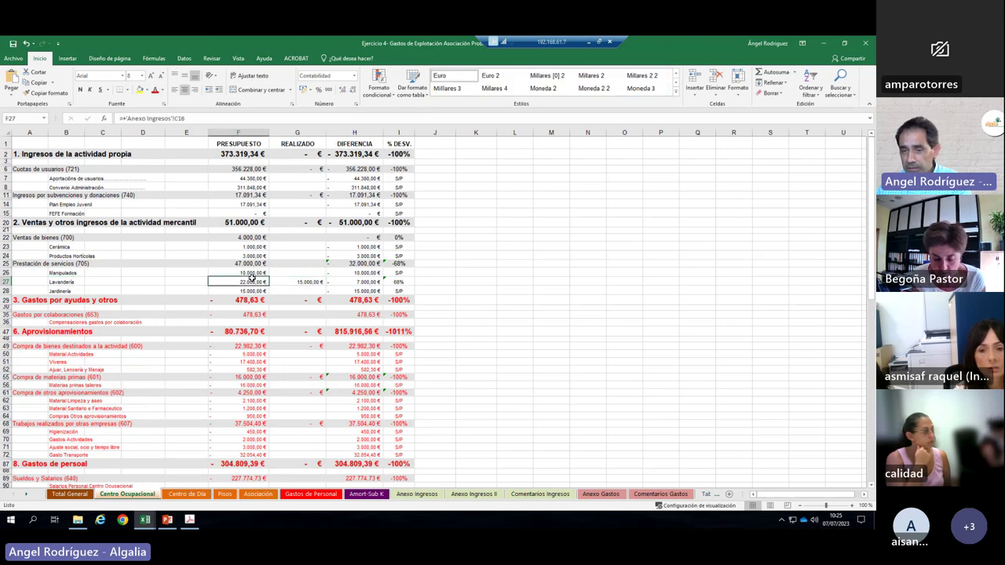
pyautogui.click(293, 282)
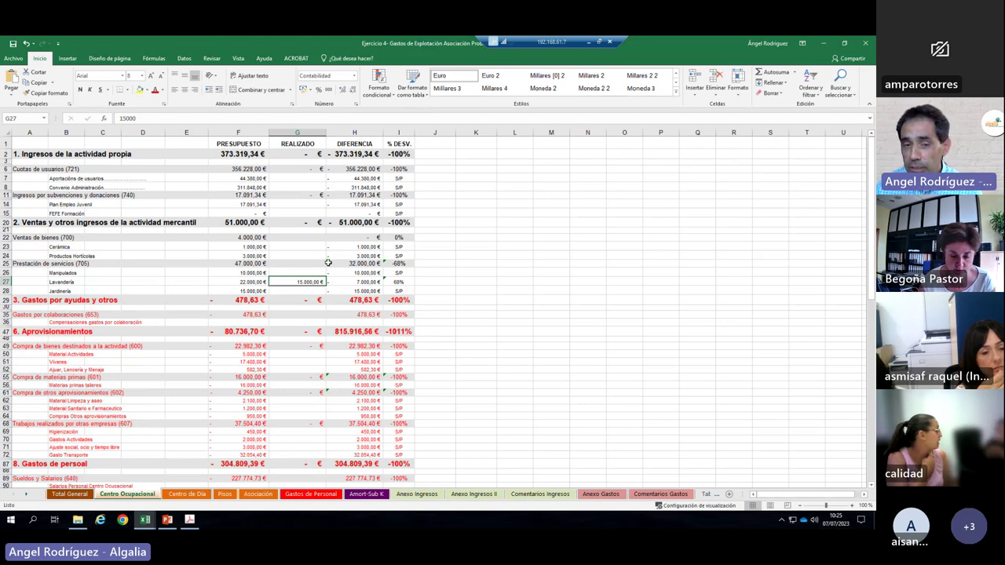
pyautogui.click(227, 281)
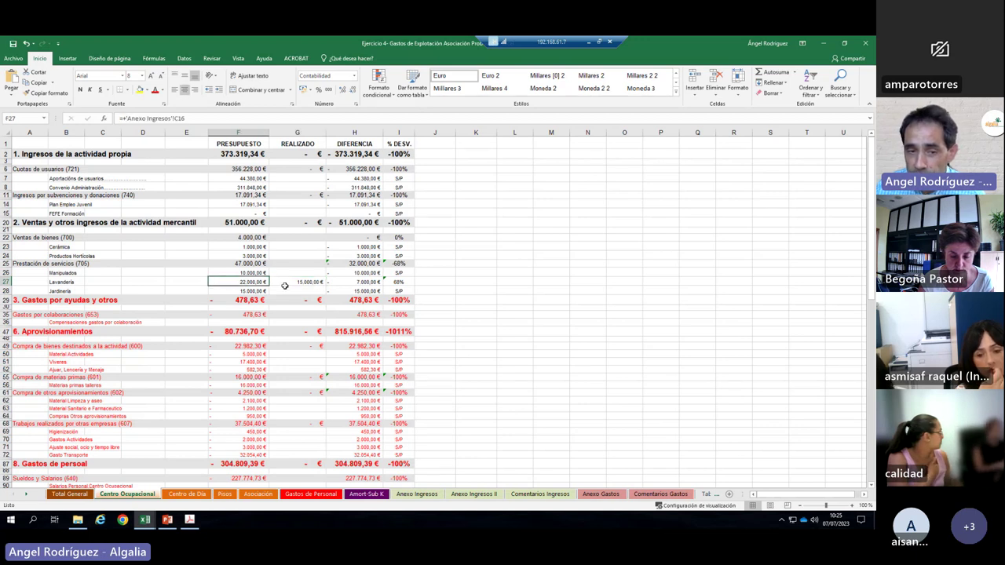
pyautogui.click(286, 281)
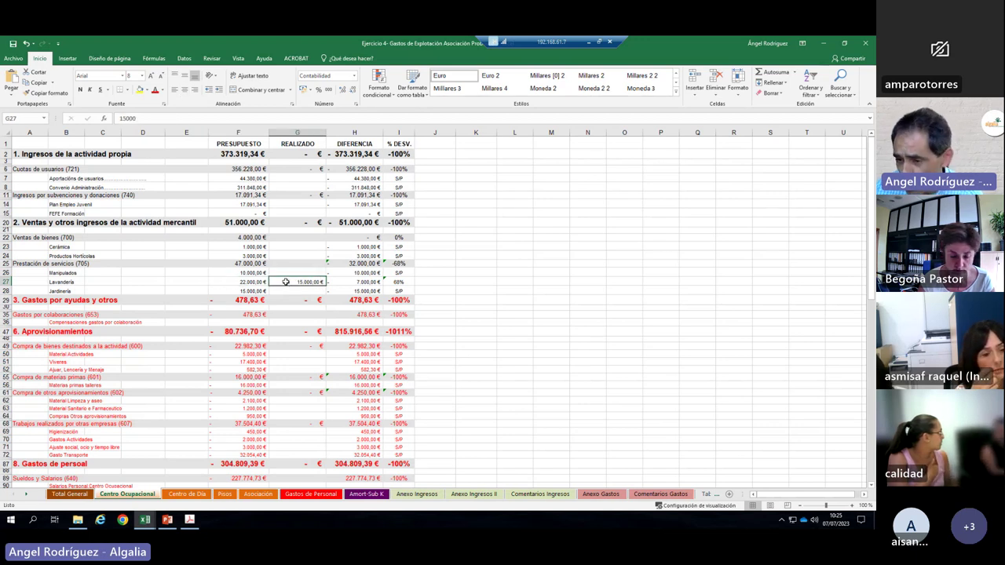
pyautogui.click(227, 283)
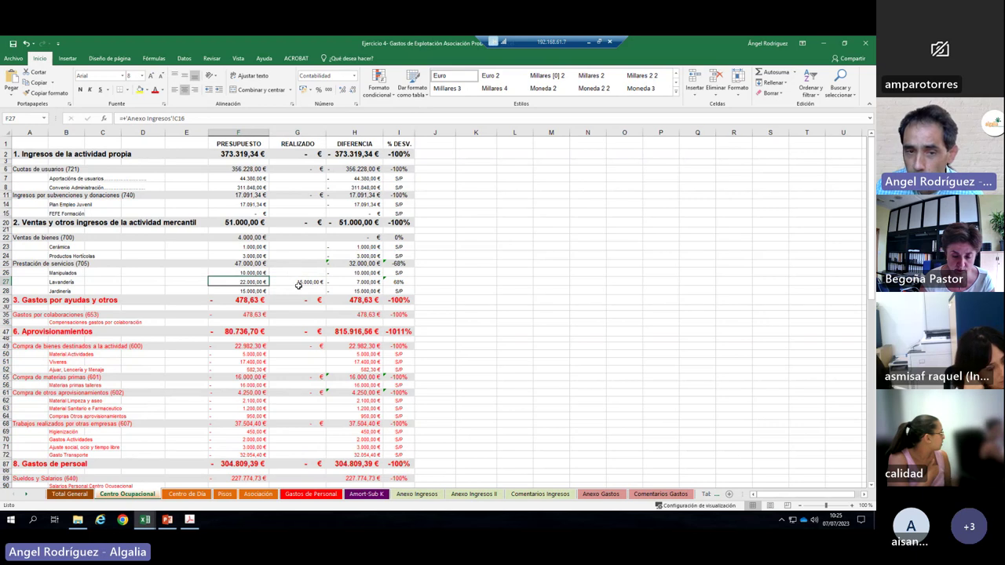
# Step: Review the Lavandería budget and realized cells in row 27 and clear the realized amount from G27
pyautogui.click(297, 283)
pyautogui.click(55, 281)
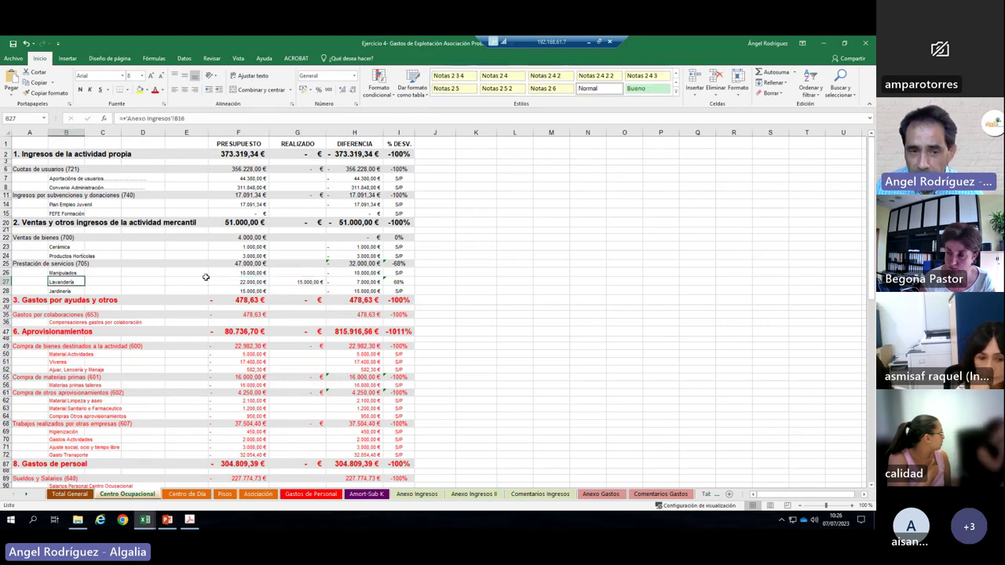
pyautogui.click(308, 281)
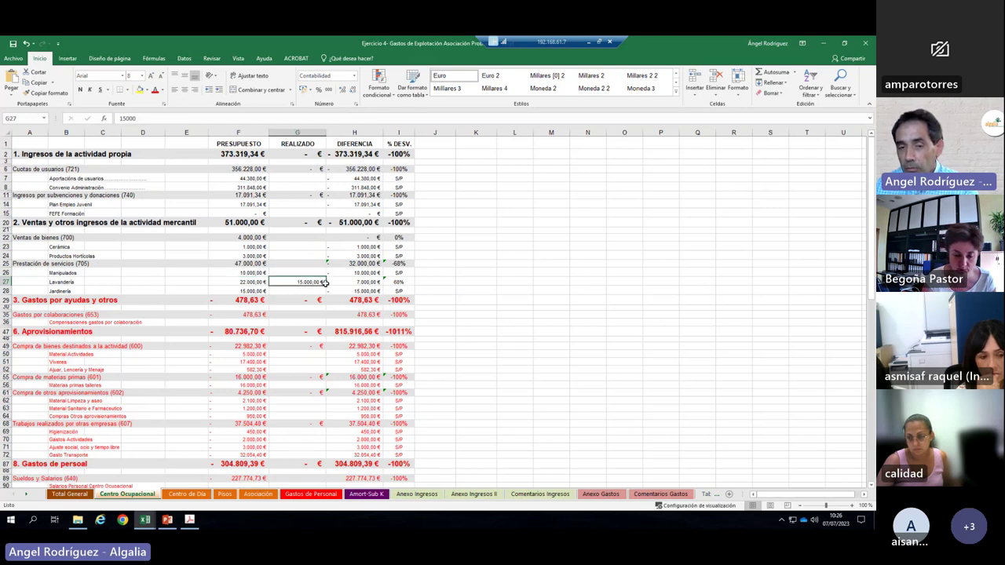
pyautogui.click(246, 280)
pyautogui.click(285, 280)
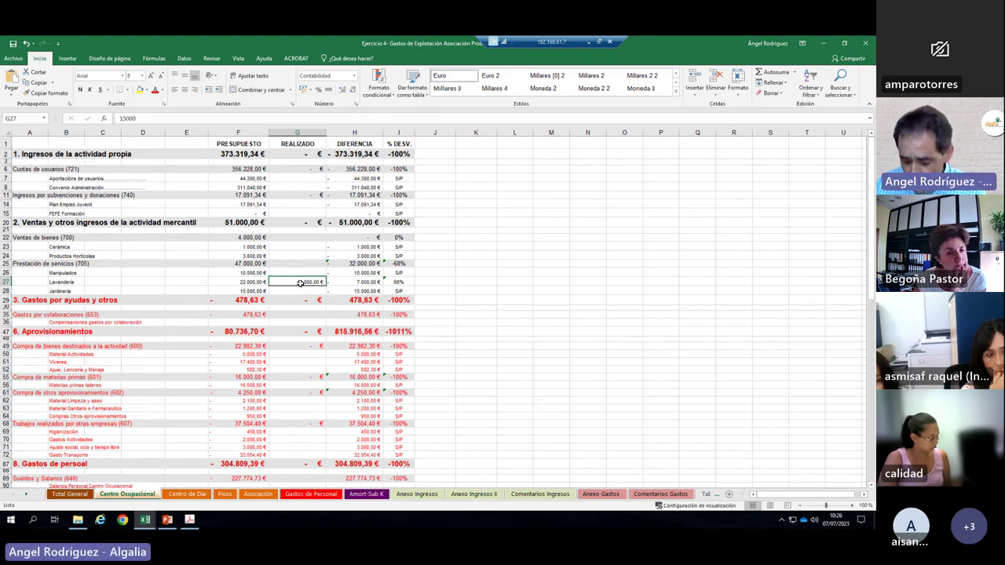
pyautogui.press('Delete')
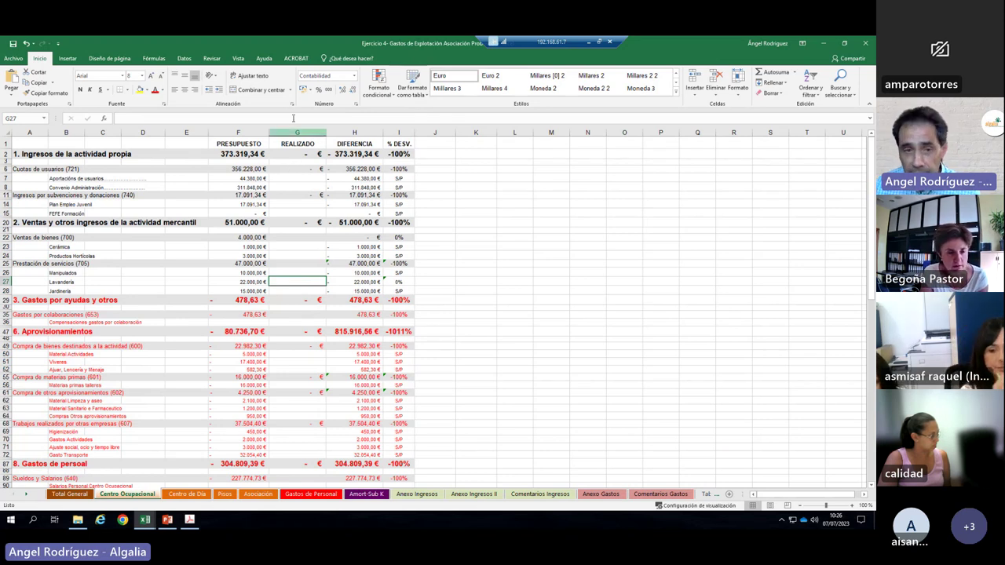
# Step: Examine the DIFERENCIA formulas in rows 7 and 8 and the REALIZADO cells of the income and expense items down to row 50
pyautogui.click(292, 179)
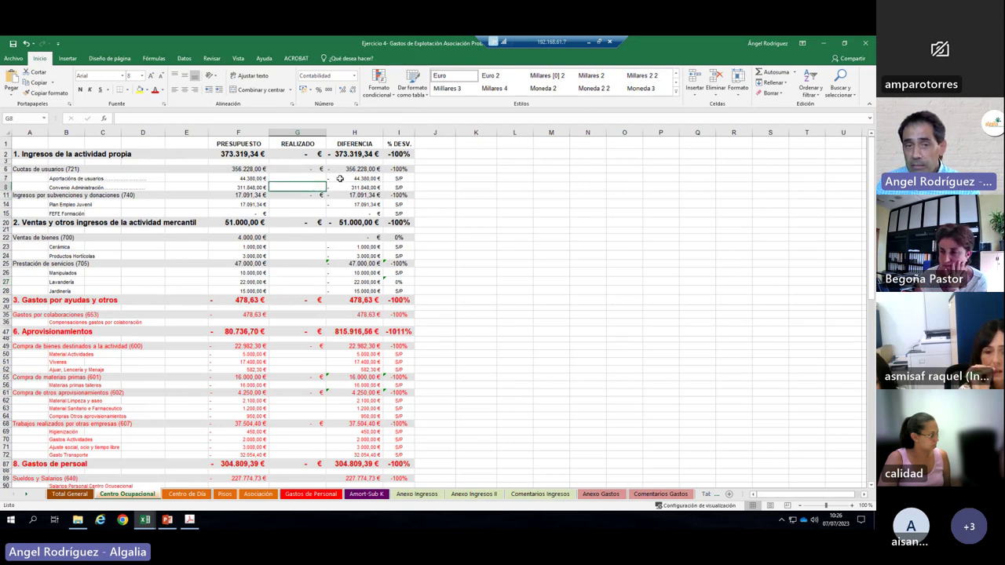
pyautogui.click(342, 179)
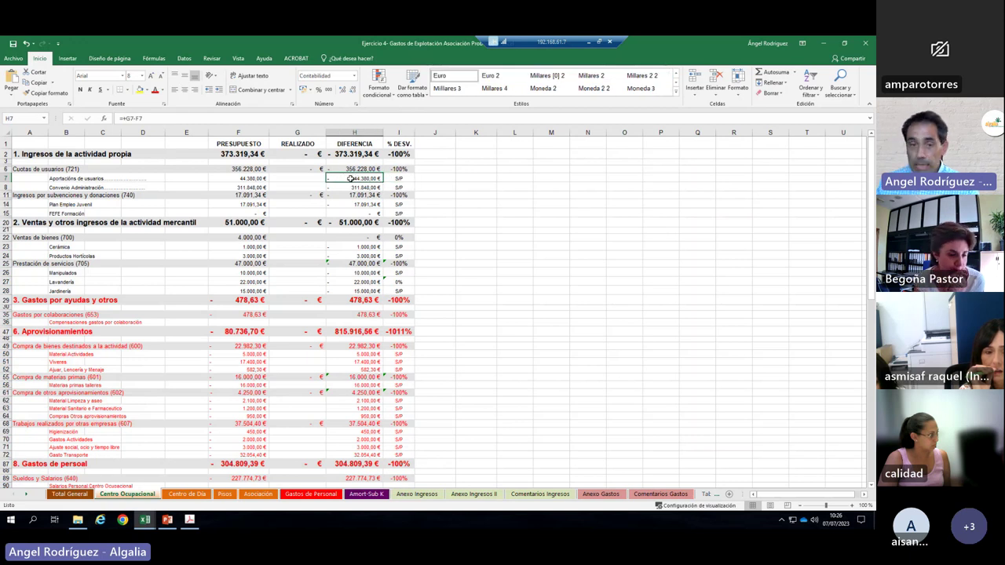
pyautogui.click(350, 188)
pyautogui.click(348, 178)
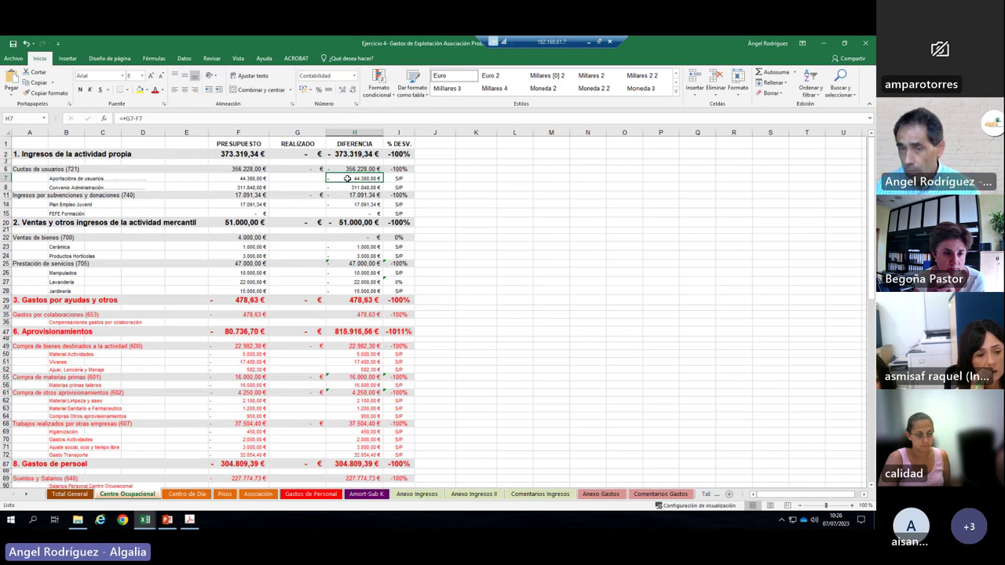
pyautogui.click(299, 161)
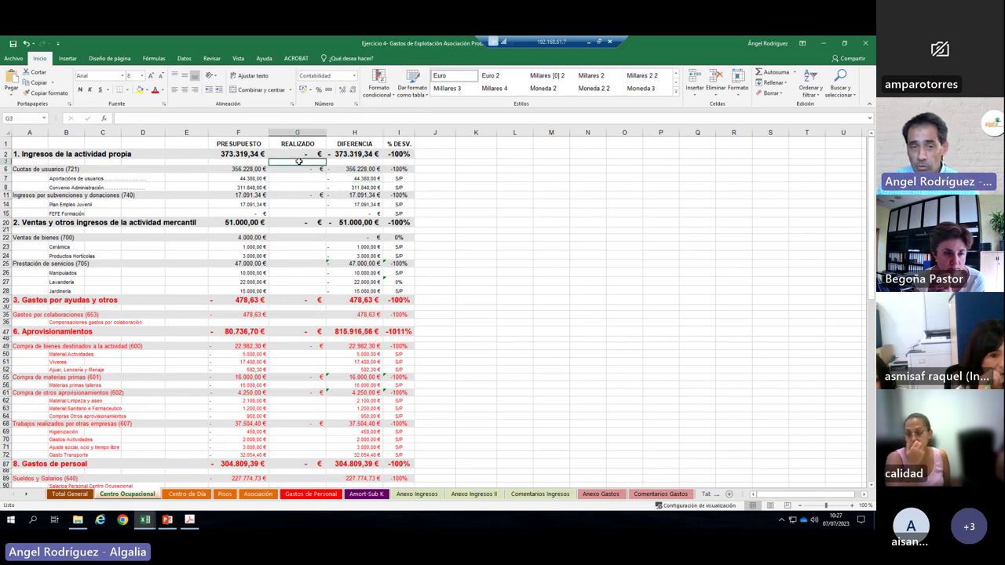
pyautogui.click(301, 204)
pyautogui.click(303, 213)
pyautogui.click(302, 234)
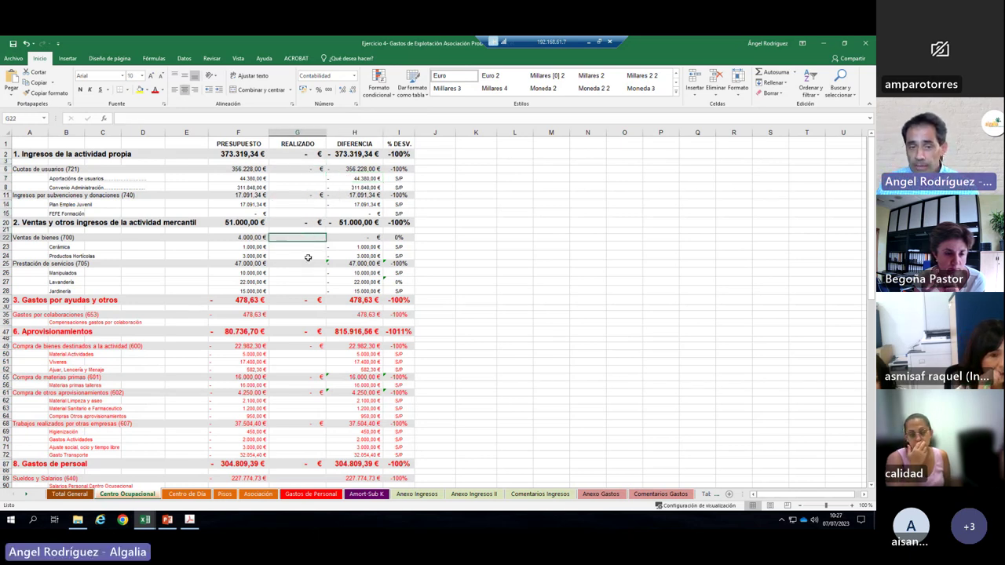
pyautogui.click(307, 256)
pyautogui.click(305, 291)
pyautogui.click(302, 332)
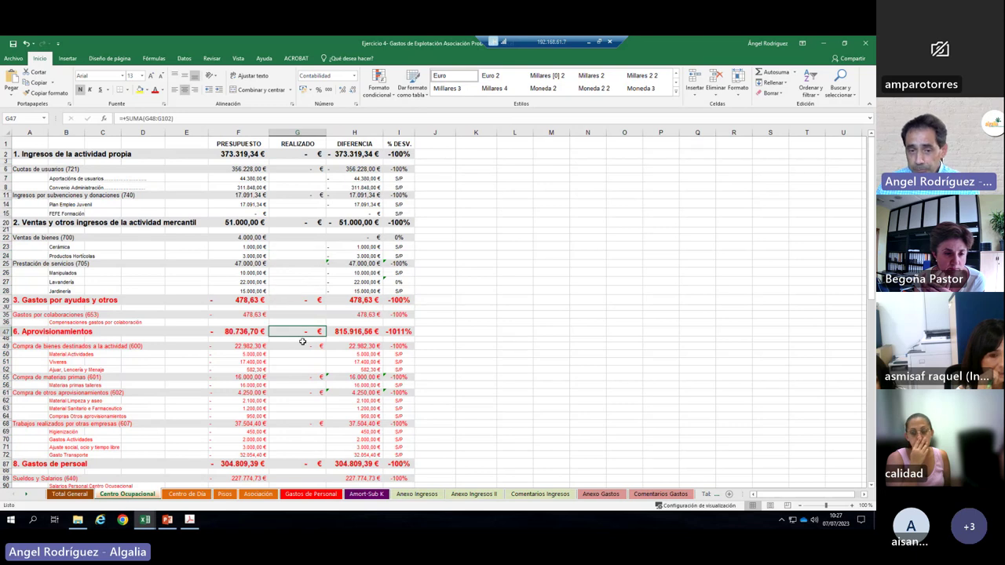
pyautogui.click(303, 354)
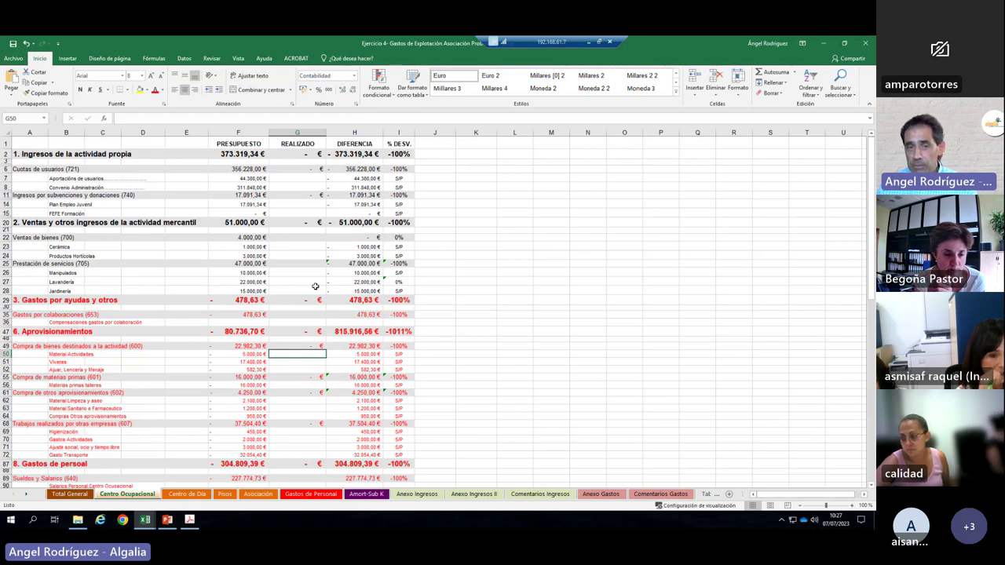
# Step: Examine the % DESV. formulas of Plan Empleo Juvenil in I14 and Aportacións de usuarios in I7
pyautogui.click(428, 153)
pyautogui.click(428, 132)
pyautogui.click(428, 154)
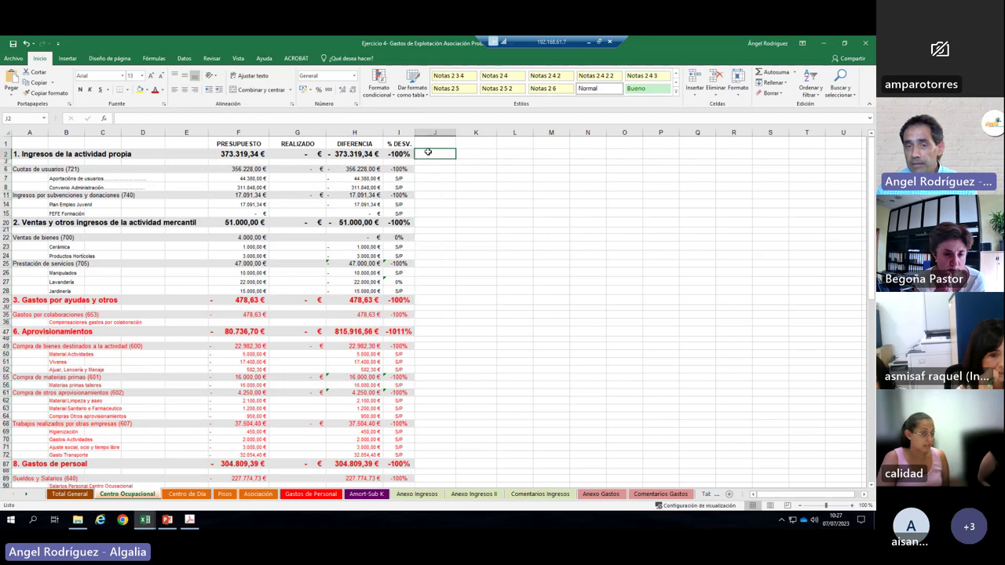
pyautogui.click(425, 176)
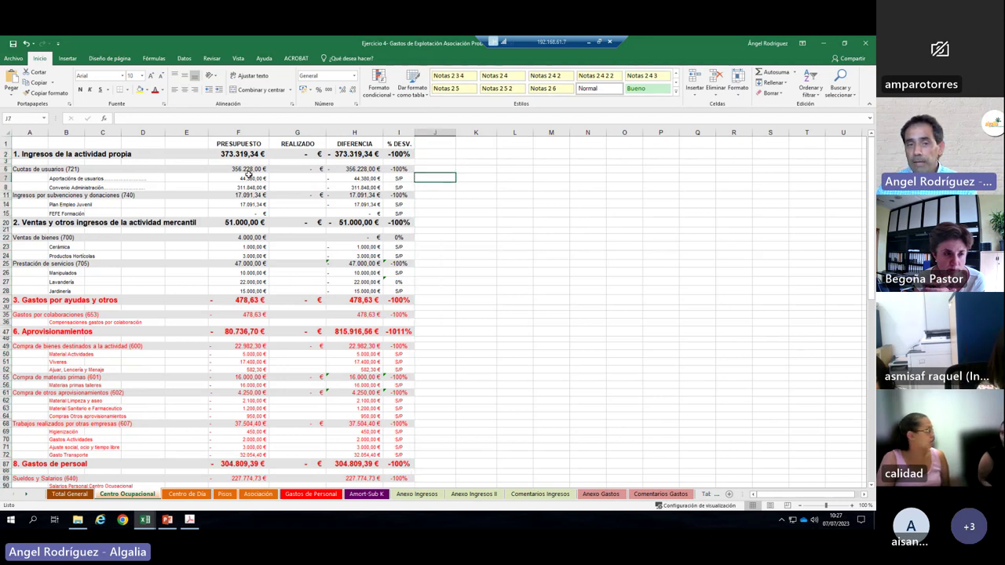
pyautogui.click(371, 204)
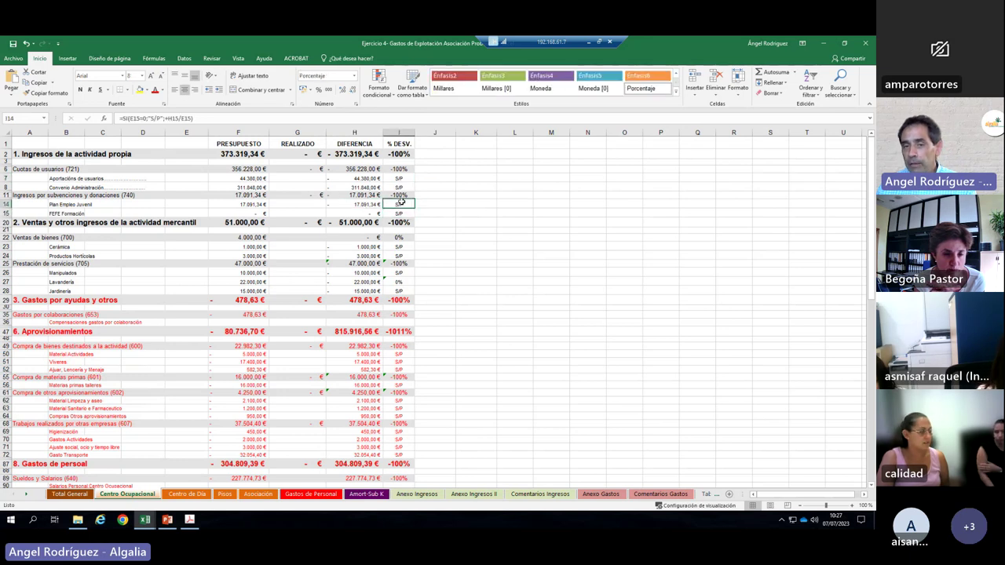
pyautogui.click(380, 187)
pyautogui.click(394, 179)
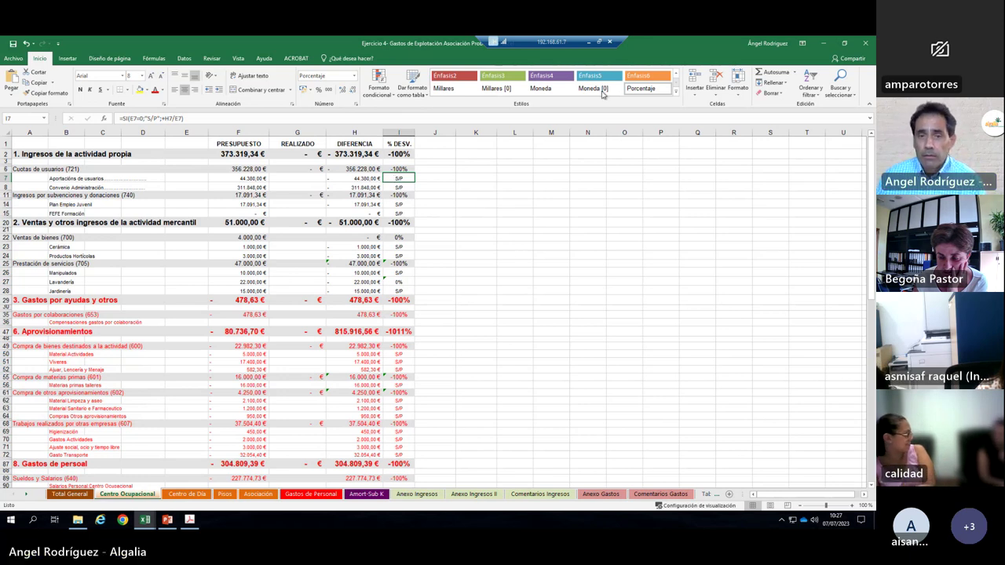
pyautogui.click(545, 193)
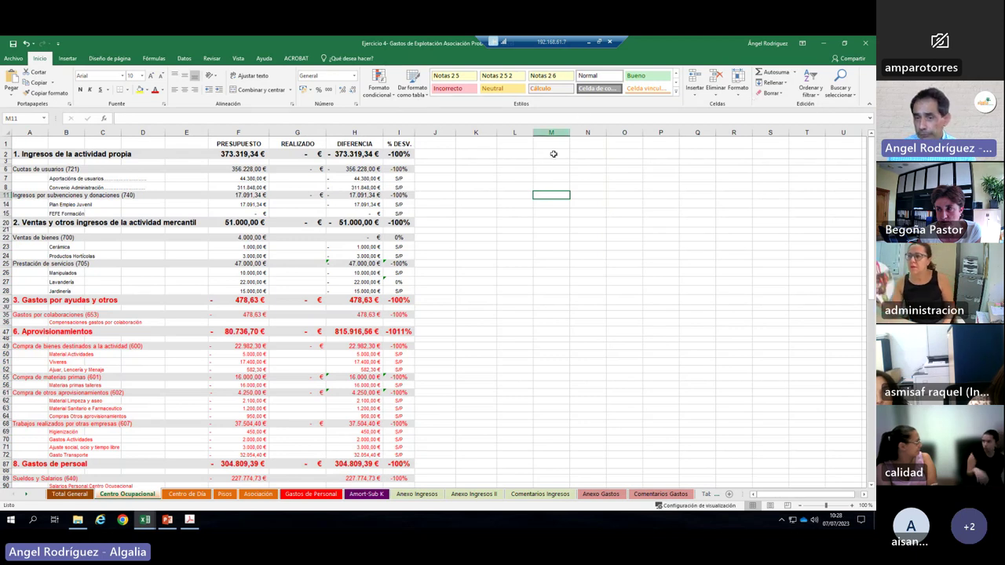
pyautogui.click(485, 176)
pyautogui.click(442, 168)
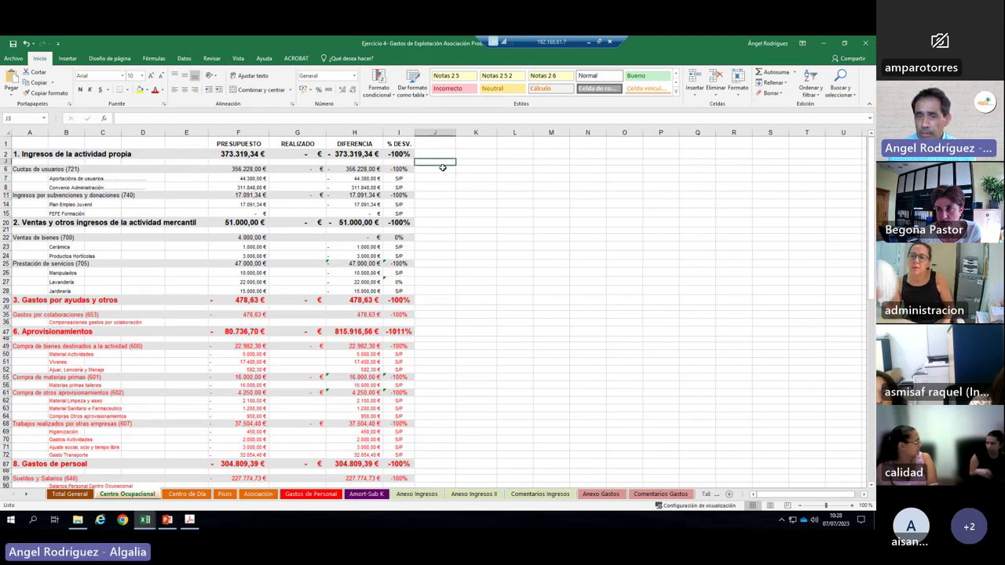
pyautogui.press('Return')
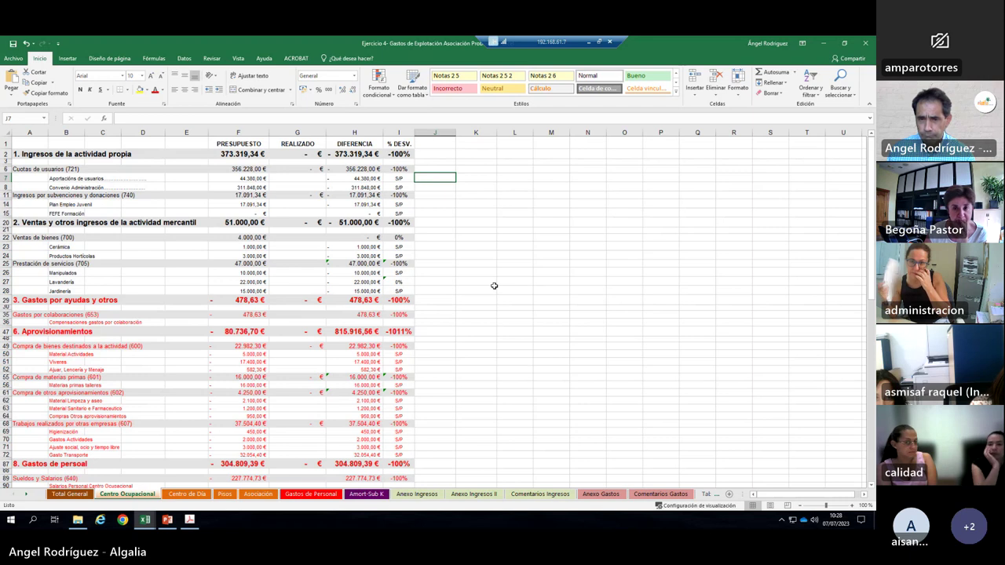
pyautogui.click(460, 245)
pyautogui.click(446, 261)
pyautogui.click(438, 278)
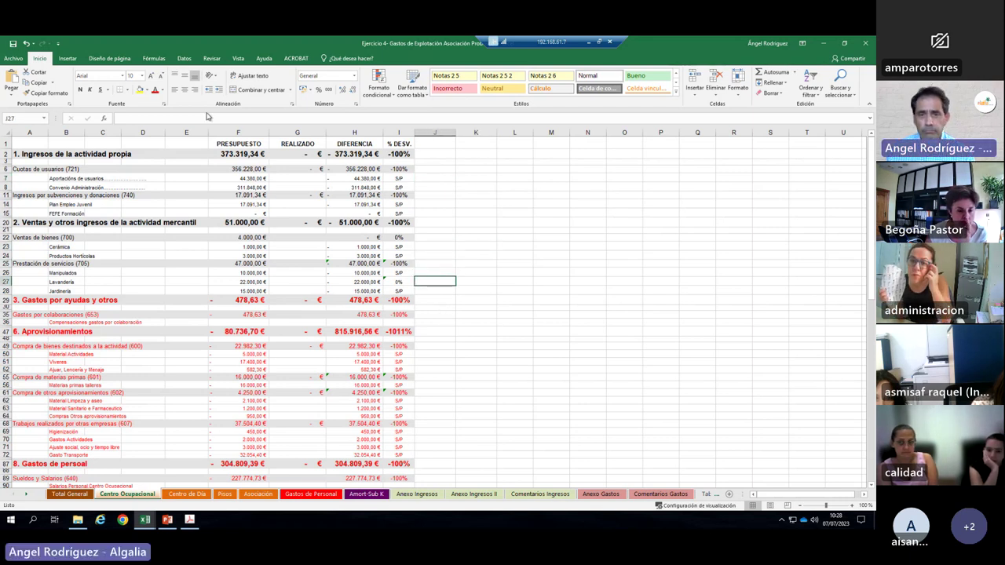
pyautogui.press('Left')
pyautogui.press('Home')
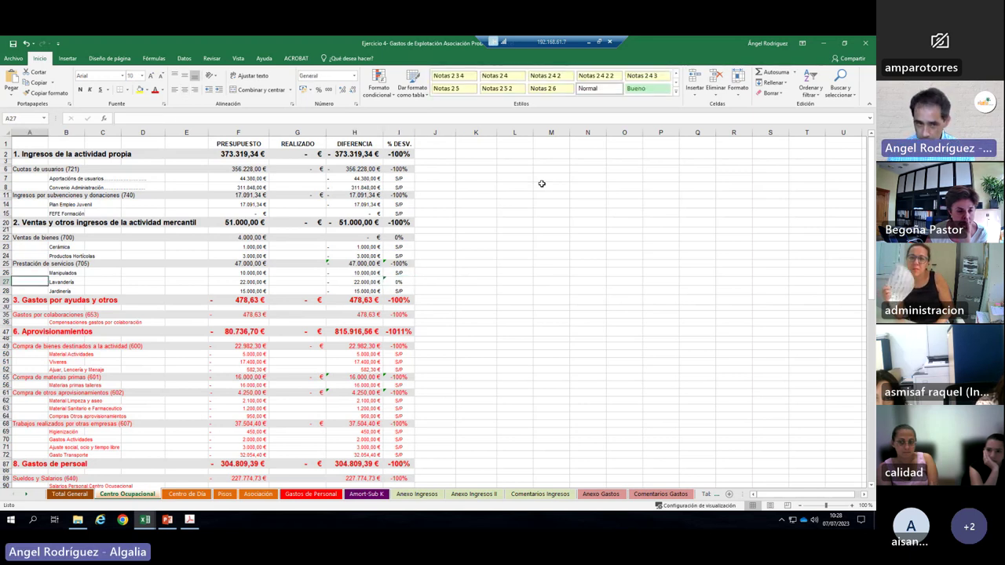
pyautogui.press('Up')
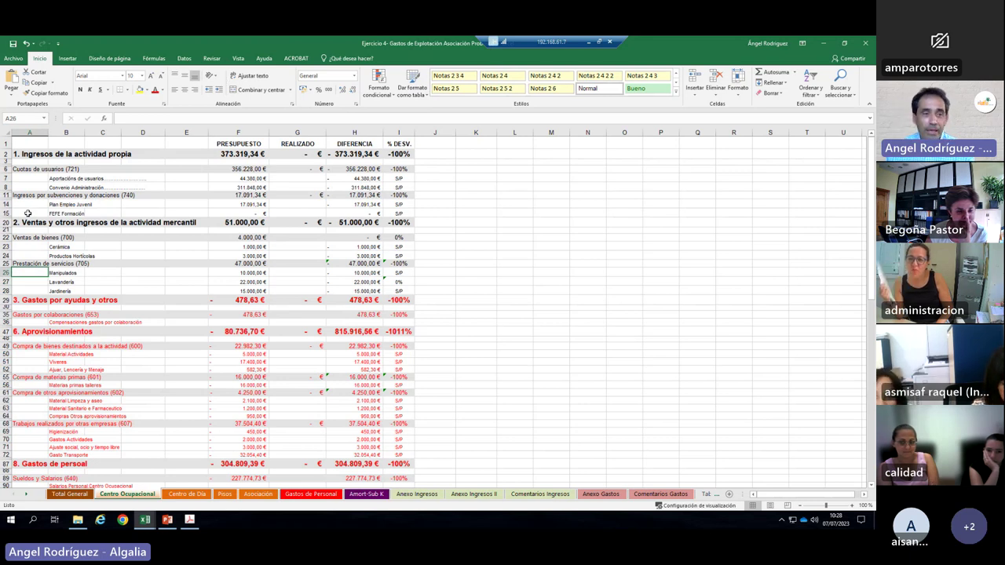
pyautogui.click(590, 211)
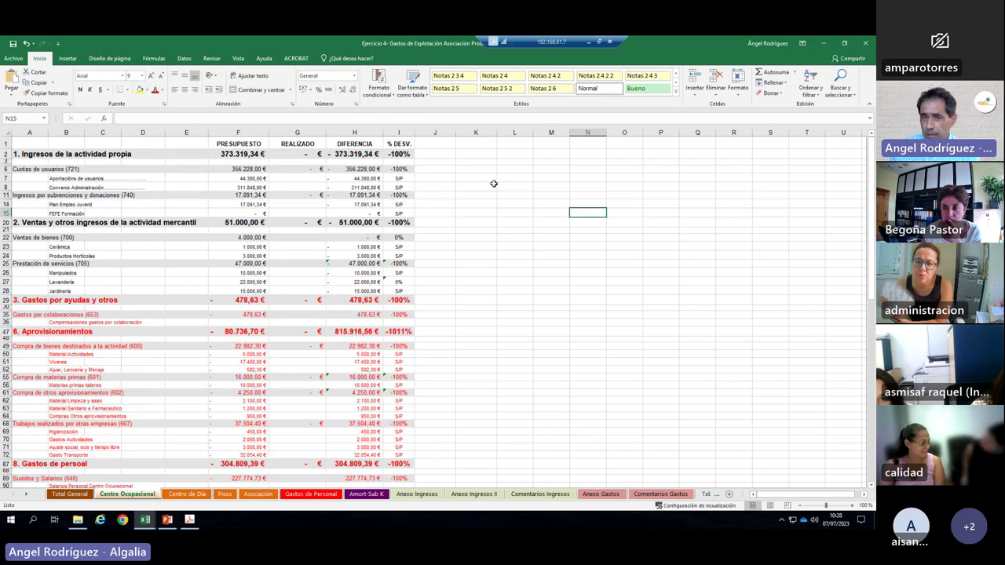
pyautogui.click(432, 167)
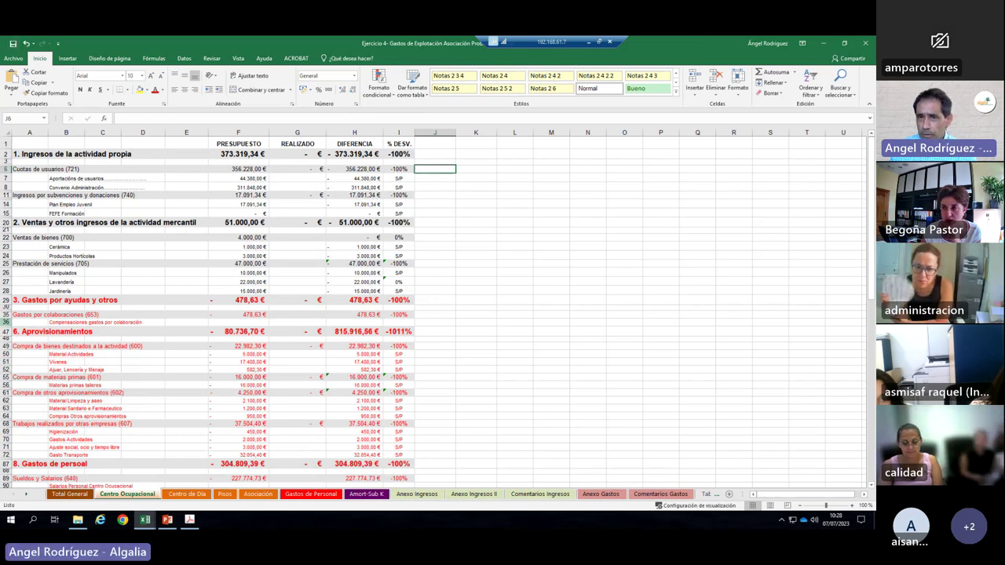
# Step: Close the Asociación Probosco and Fundación San Cebrian workbooks without saving their changes
pyautogui.click(865, 43)
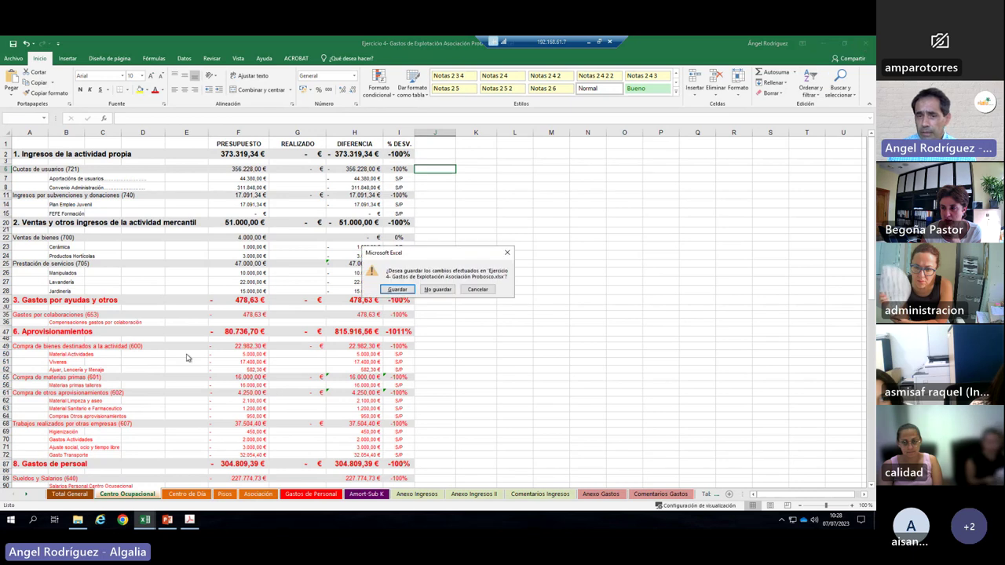
pyautogui.click(437, 289)
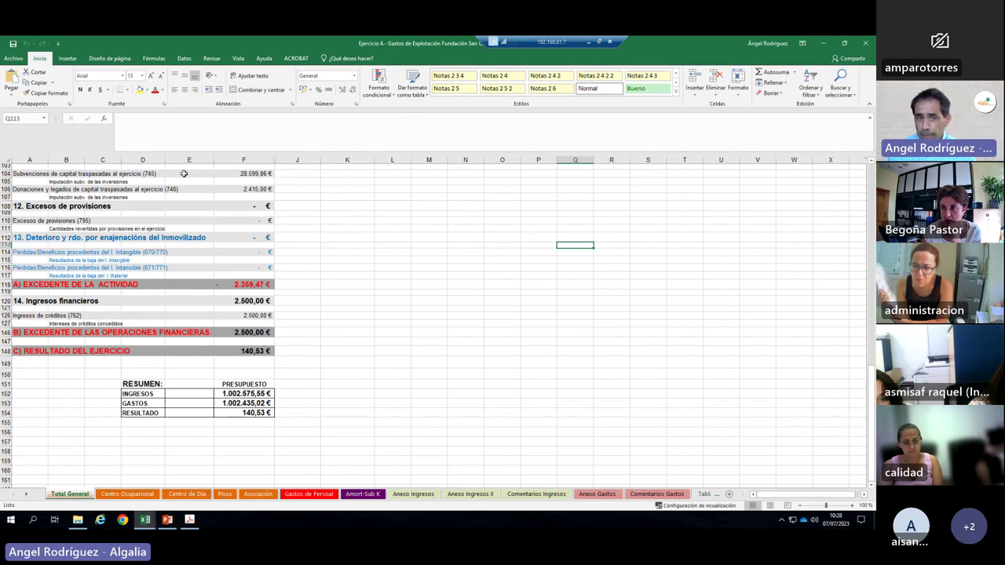
pyautogui.click(863, 46)
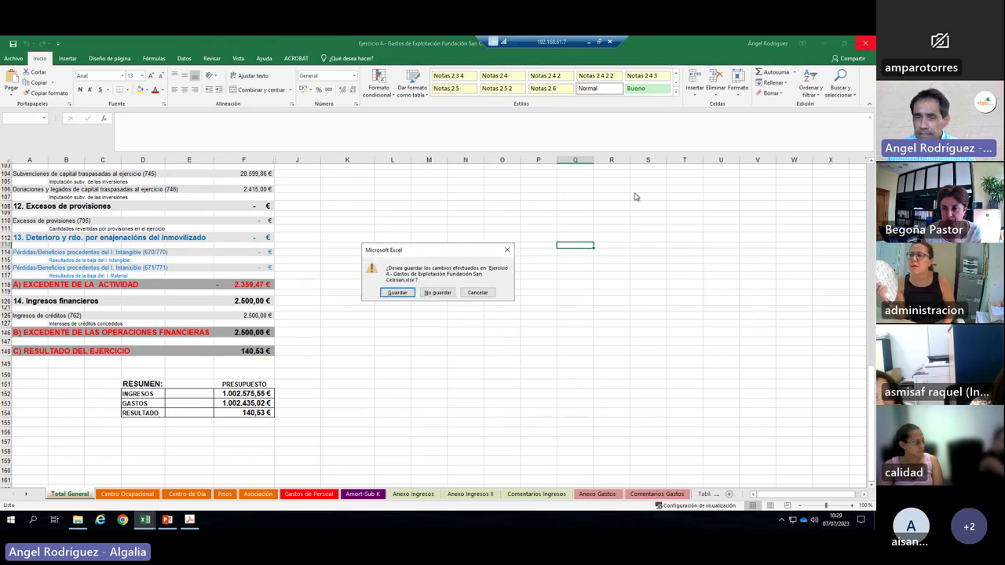
pyautogui.click(437, 293)
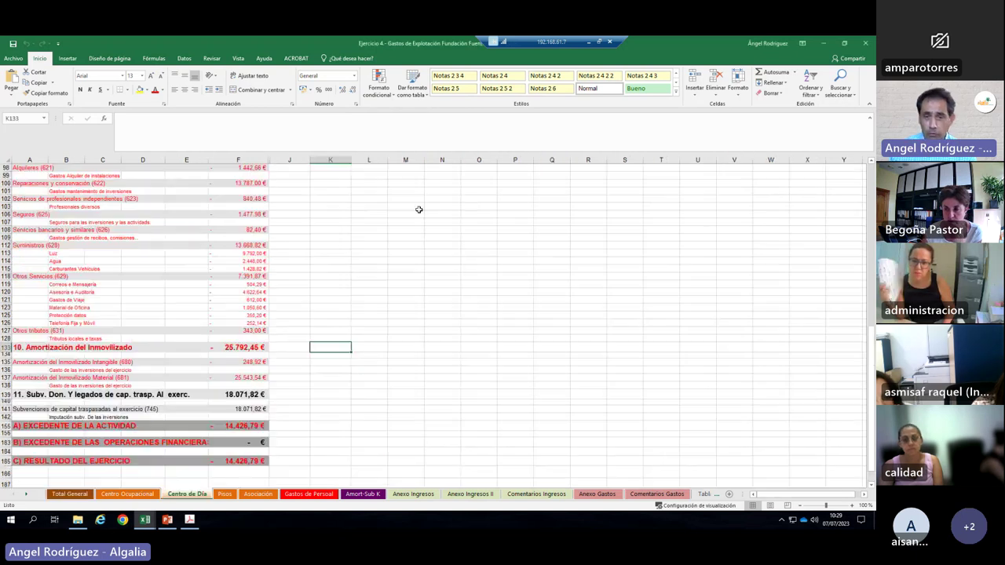
# Step: Minimize the remaining workbook and view the title slide of the Gestión Presupuestaria Sesión 6 presentation in PowerPoint
pyautogui.click(823, 43)
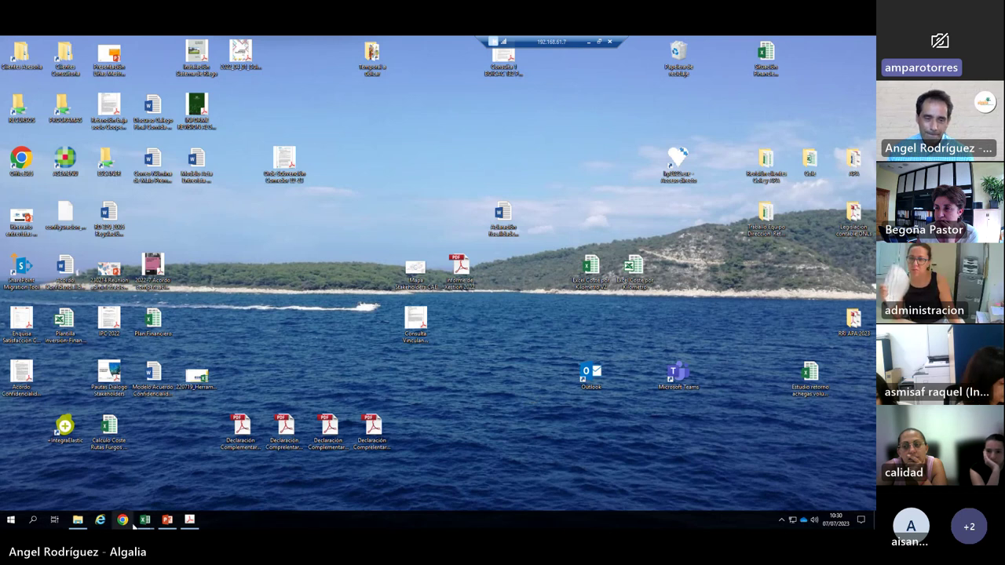
pyautogui.click(166, 519)
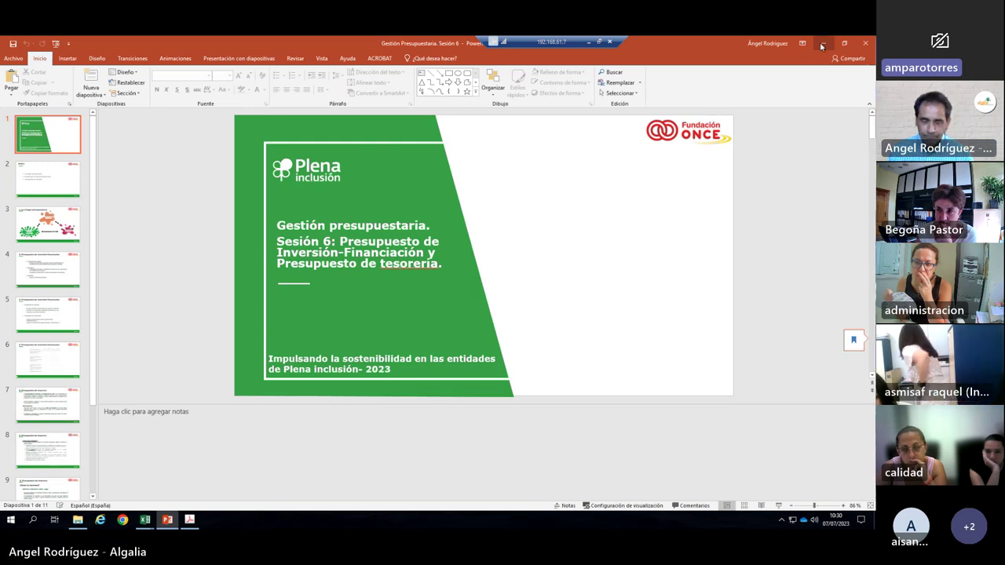
pyautogui.click(865, 43)
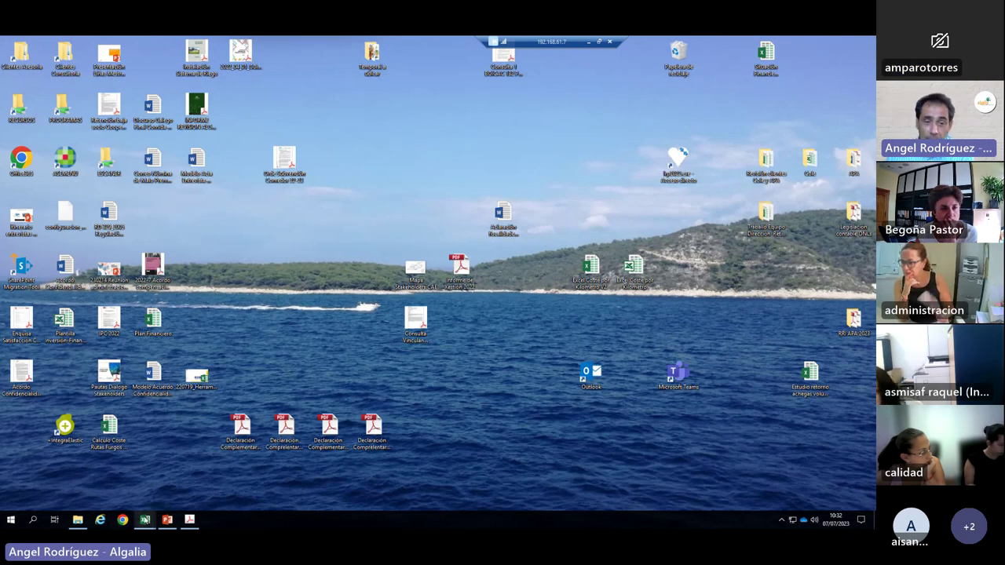
# Step: Return to the open workbook in Excel and unhide the columns between F and J on the Centro de Día sheet
pyautogui.moveTo(144, 520)
pyautogui.click(250, 474)
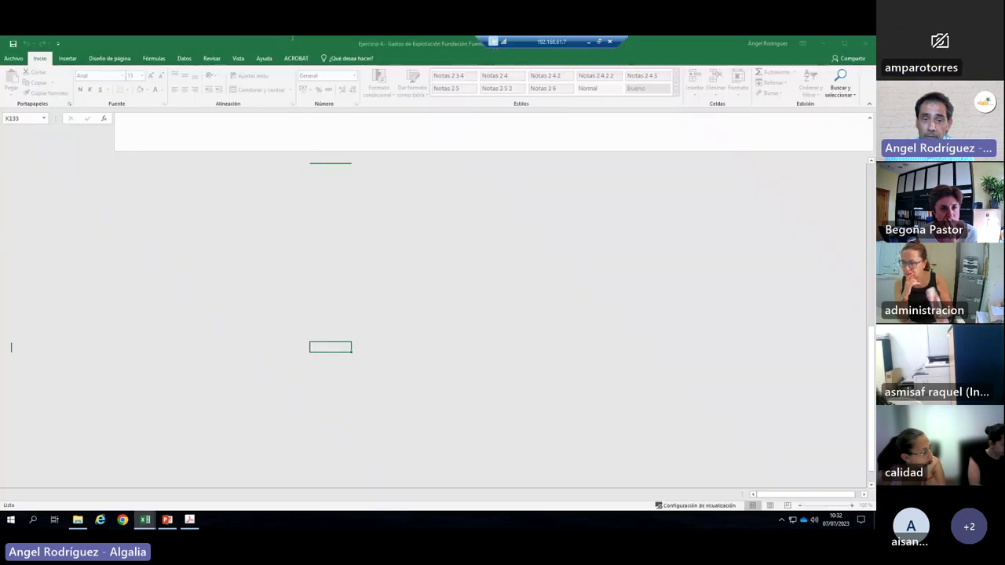
pyautogui.moveTo(257, 159); pyautogui.dragTo(287, 159)
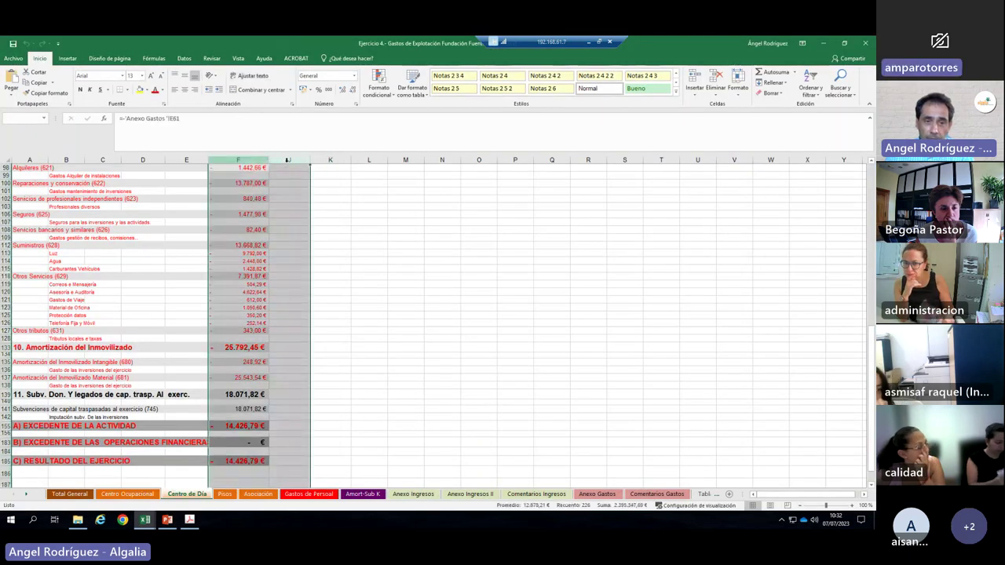
pyautogui.rightClick(287, 160)
pyautogui.click(313, 296)
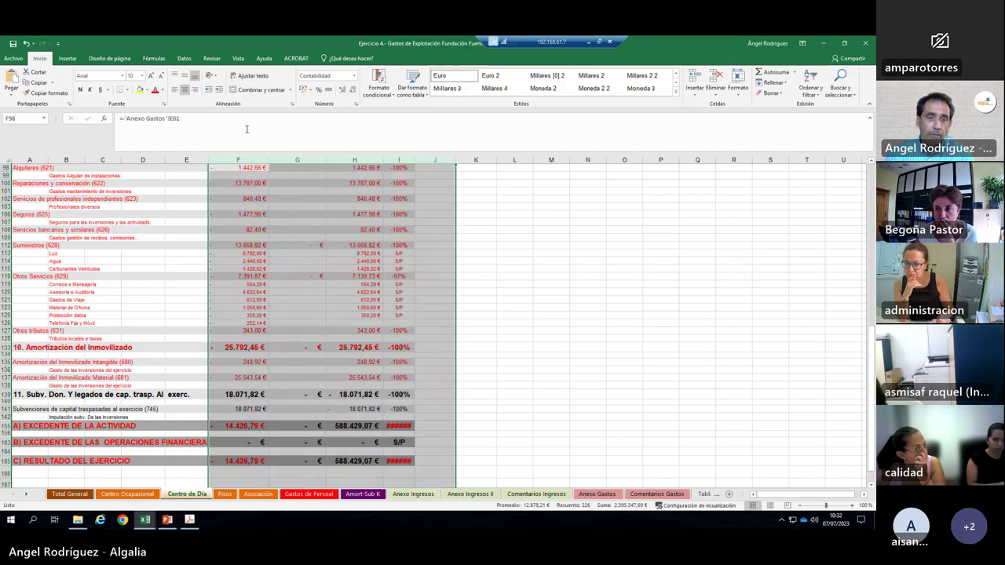
pyautogui.scroll(16, 643, 319)
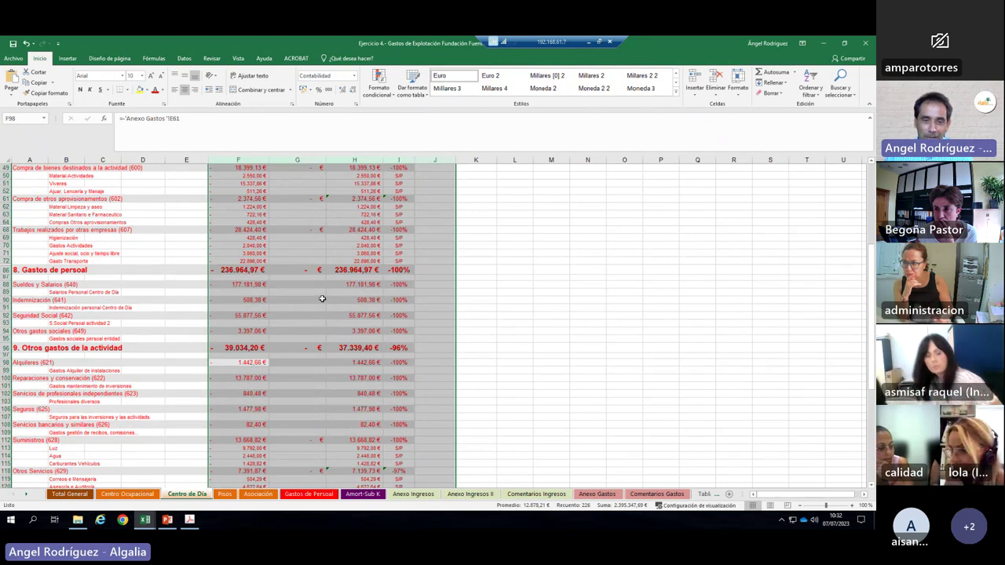
pyautogui.click(317, 209)
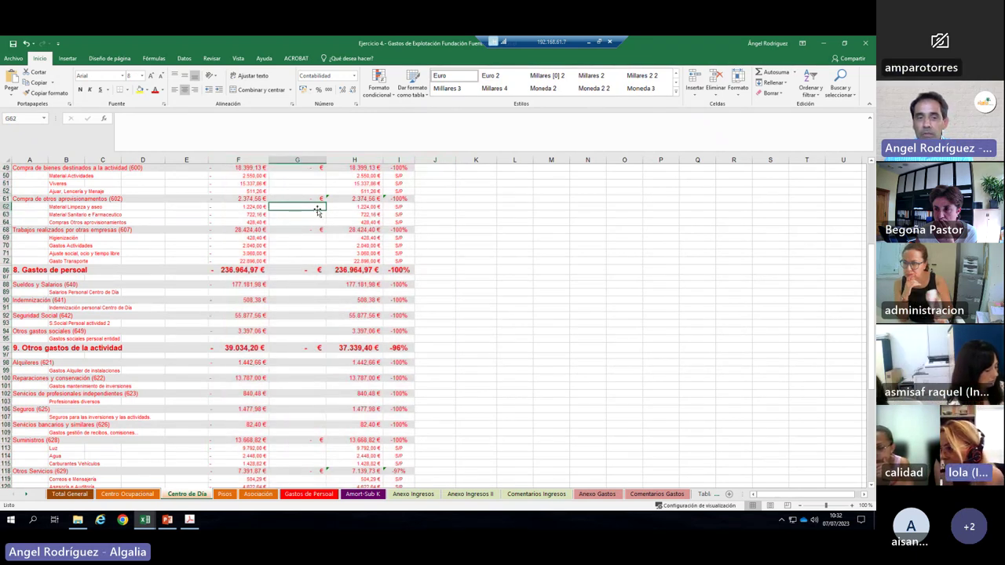
# Step: Review the PRESUPUESTO, REALIZADO, DIFERENCIA and % DESV. columns on the Centro de Día sheet, from the first income rows
pyautogui.scroll(10, 317, 209)
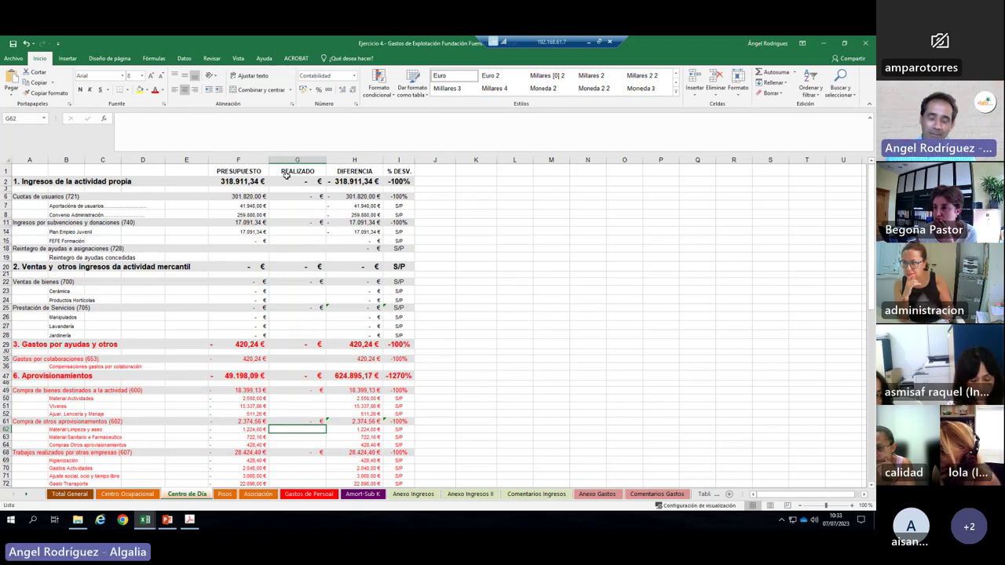
pyautogui.click(511, 170)
pyautogui.click(474, 169)
pyautogui.click(424, 169)
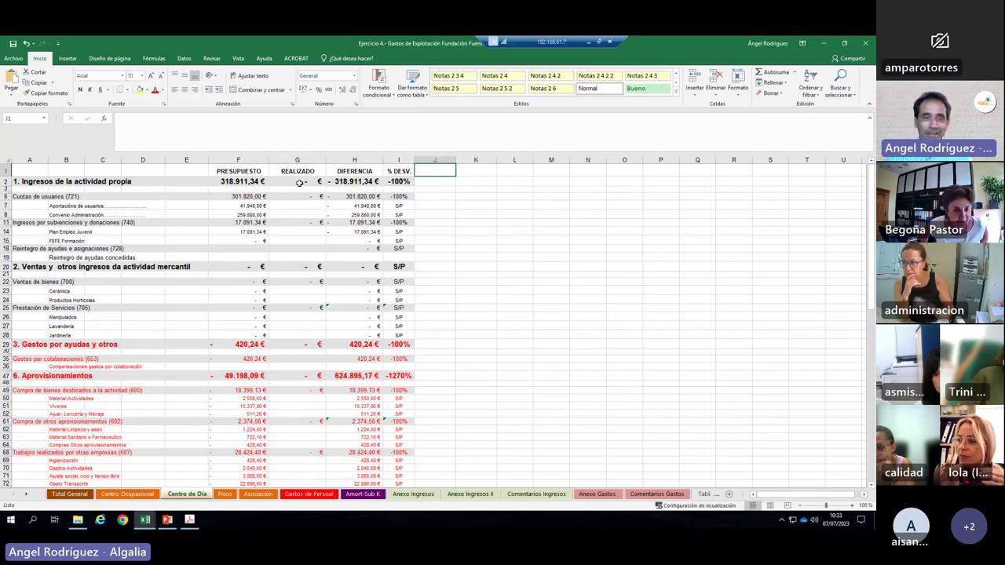
pyautogui.click(478, 203)
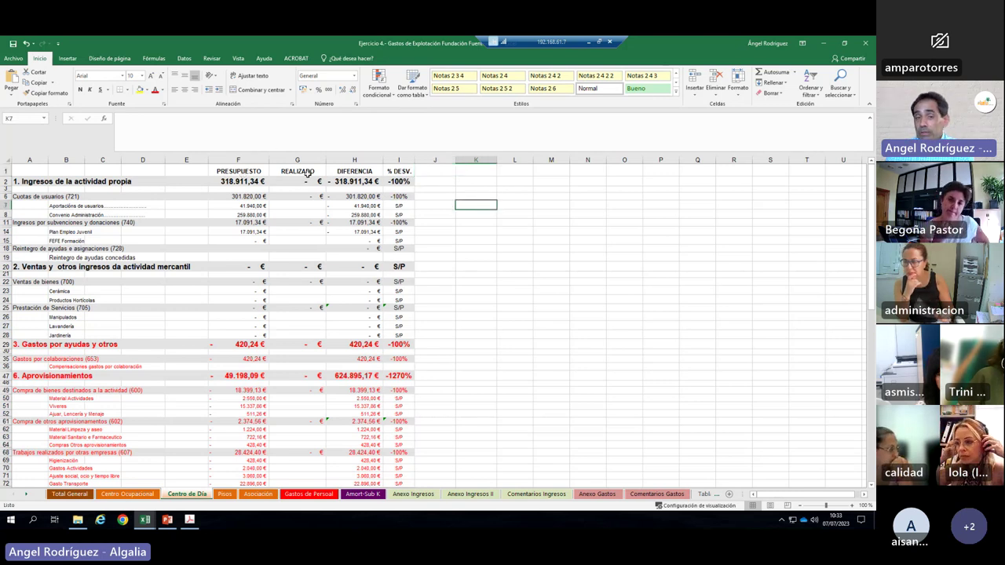
pyautogui.moveTo(238, 160); pyautogui.dragTo(397, 158)
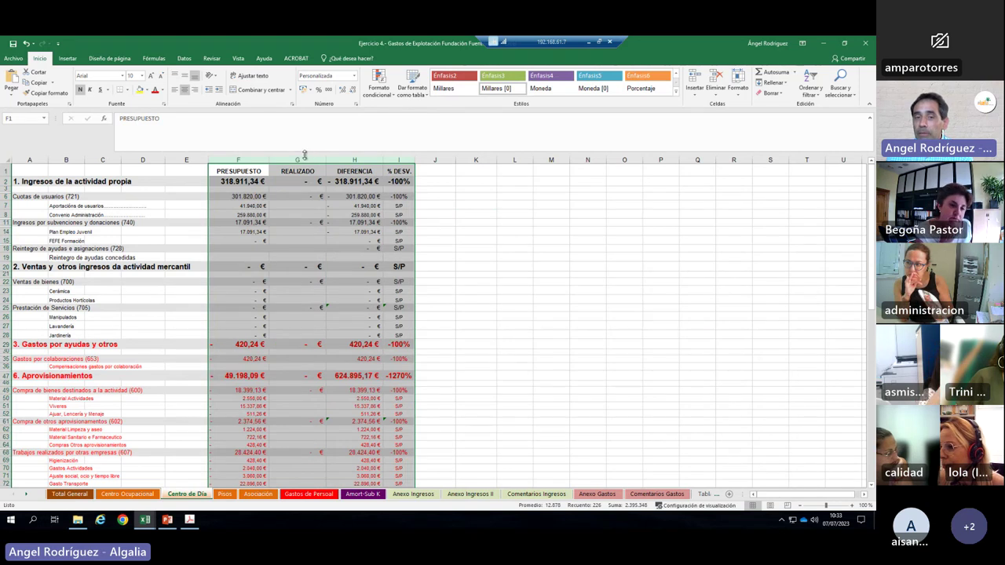
pyautogui.click(594, 269)
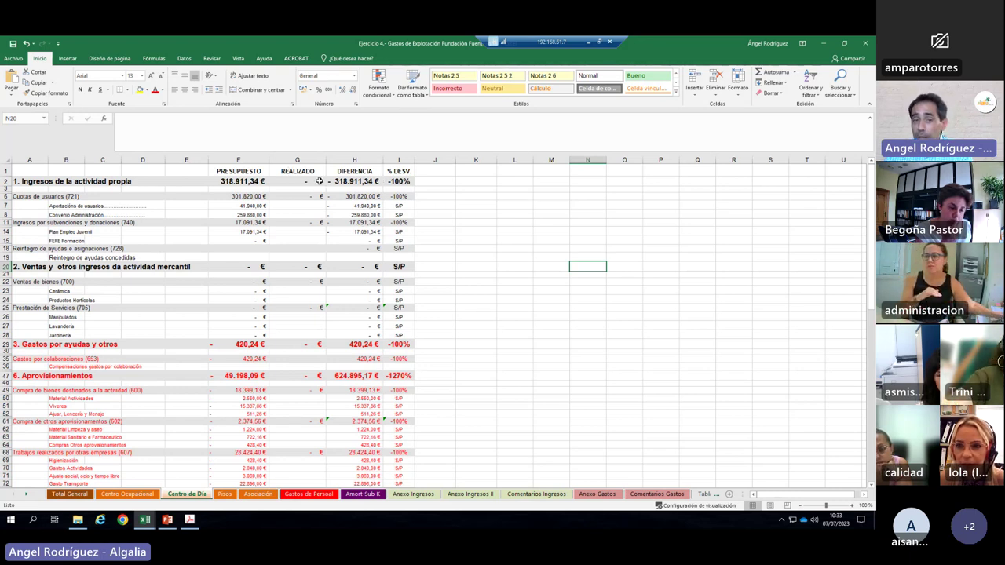
# Step: Shrink the formula bar to a single line and briefly highlight the PRESUPUESTO column on the Centro de Día sheet
pyautogui.moveTo(242, 154); pyautogui.dragTo(239, 131)
pyautogui.click(239, 131)
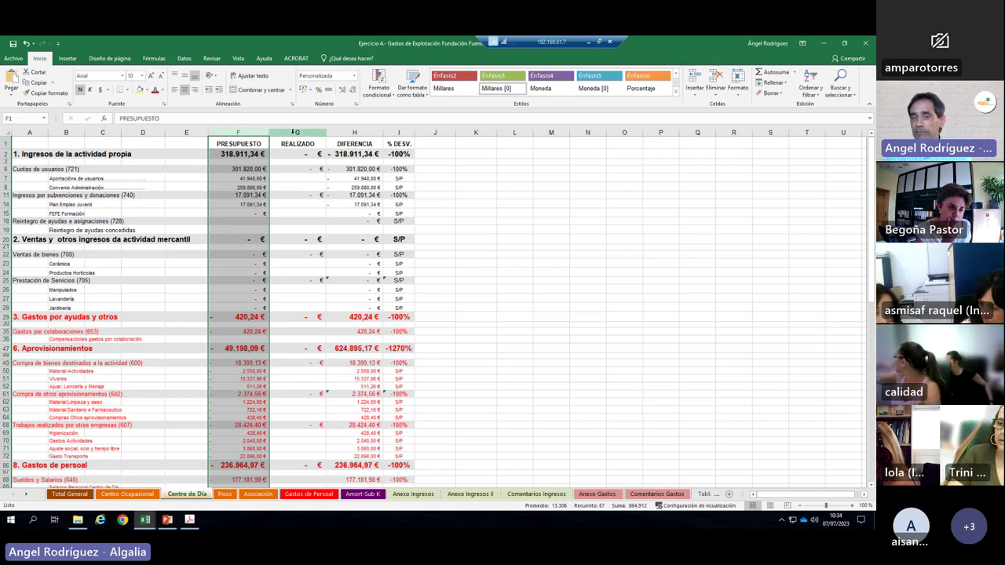
pyautogui.click(581, 221)
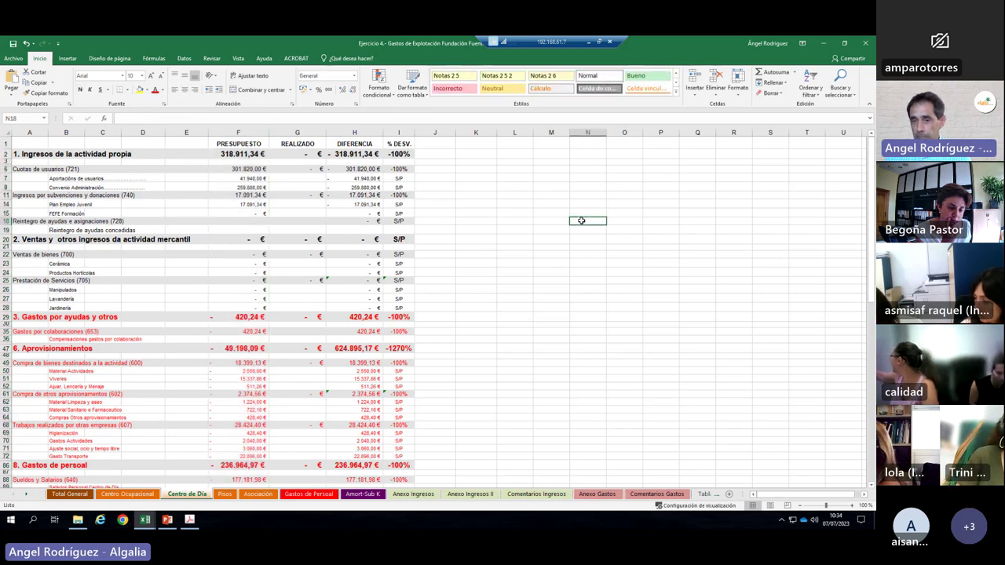
# Step: View the Amort-Sub K sheet and the GASTO DE PERSONAL table on the Gastos de Persoal sheet
pyautogui.click(321, 496)
pyautogui.click(364, 494)
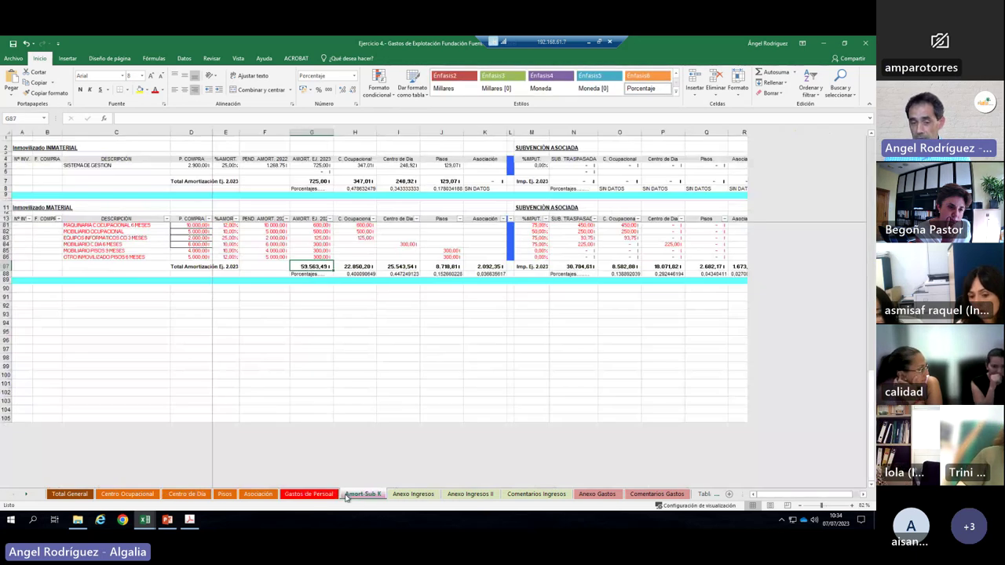
pyautogui.click(289, 496)
pyautogui.click(361, 495)
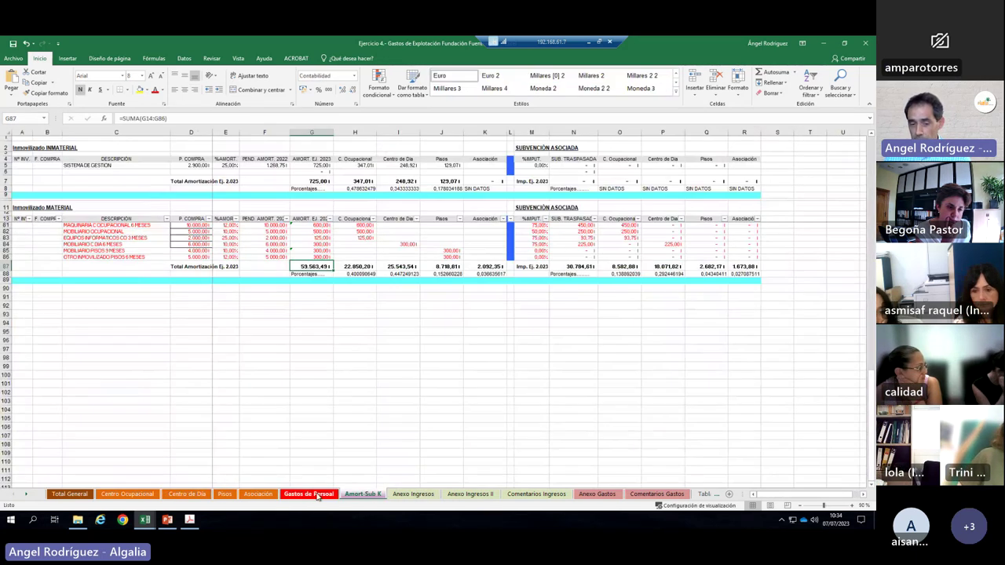
pyautogui.click(303, 494)
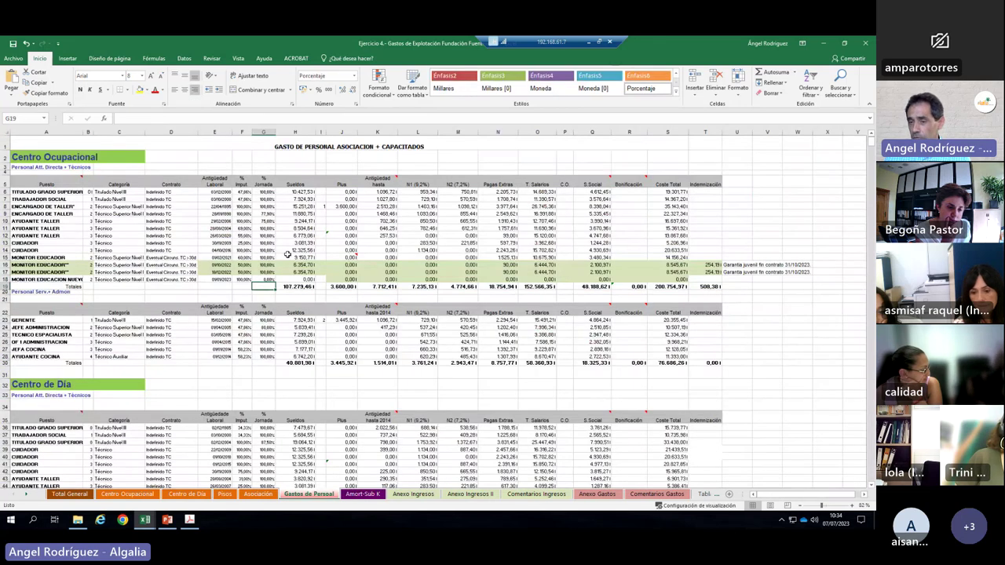
pyautogui.click(341, 147)
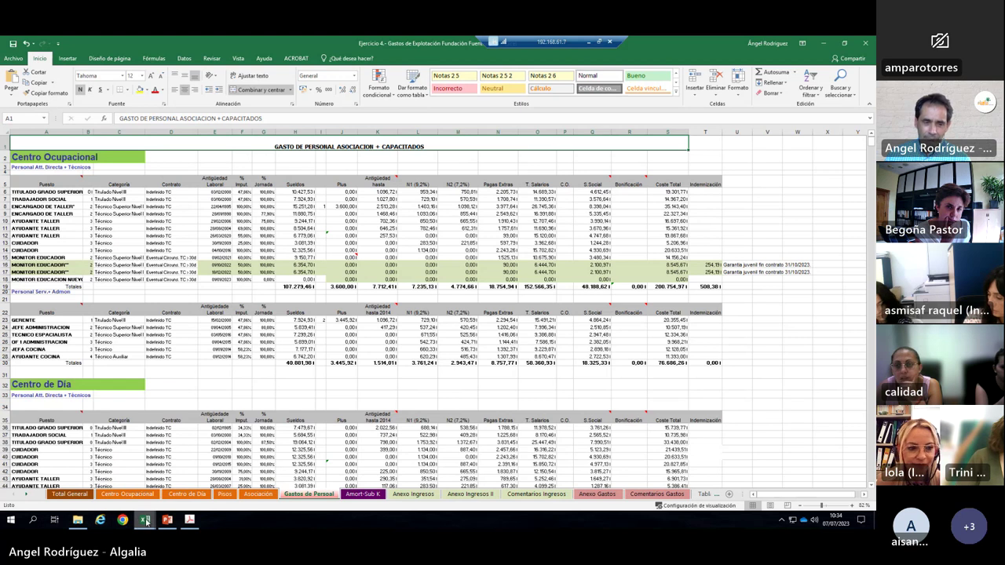
# Step: Check the Sesión 6 title slide in PowerPoint and return to the Ejercicio 4 workbook's Gastos de Persoal sheet in Excel
pyautogui.moveTo(145, 521)
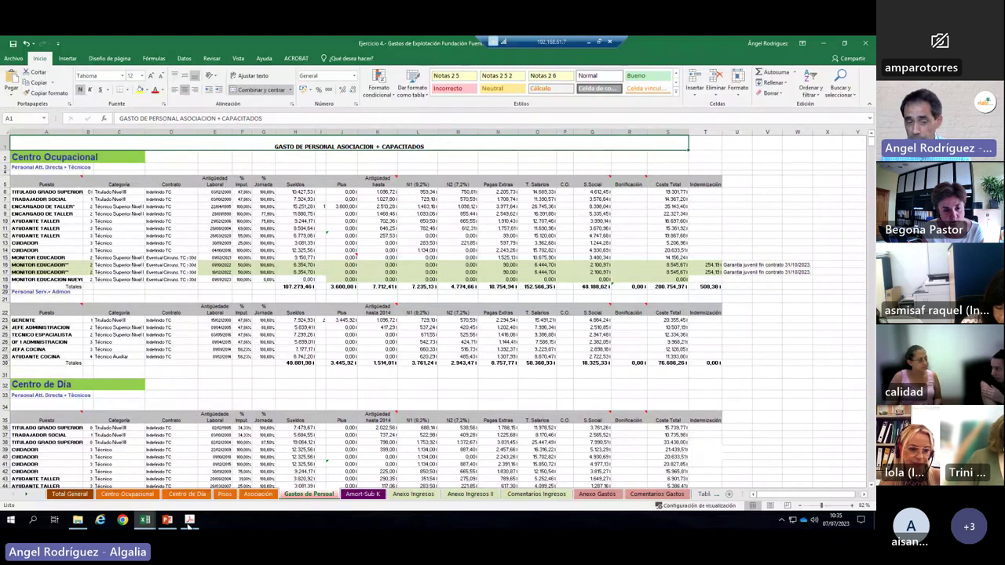
pyautogui.click(167, 519)
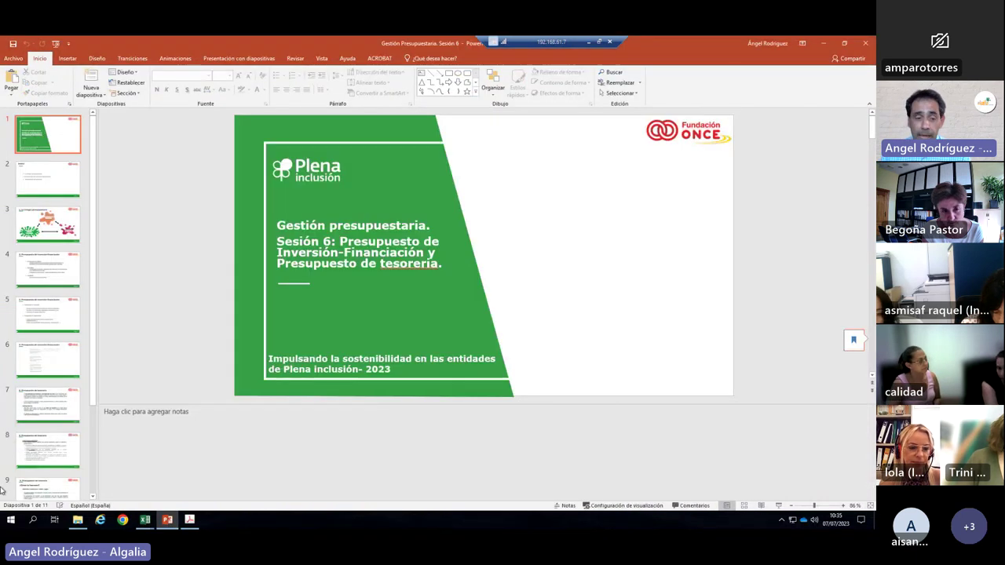
pyautogui.click(141, 522)
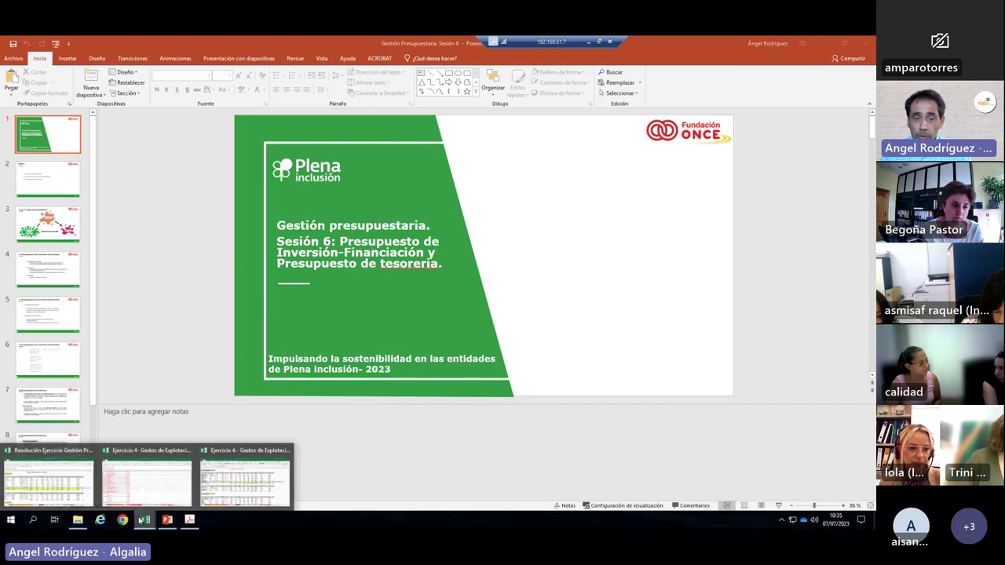
pyautogui.click(235, 484)
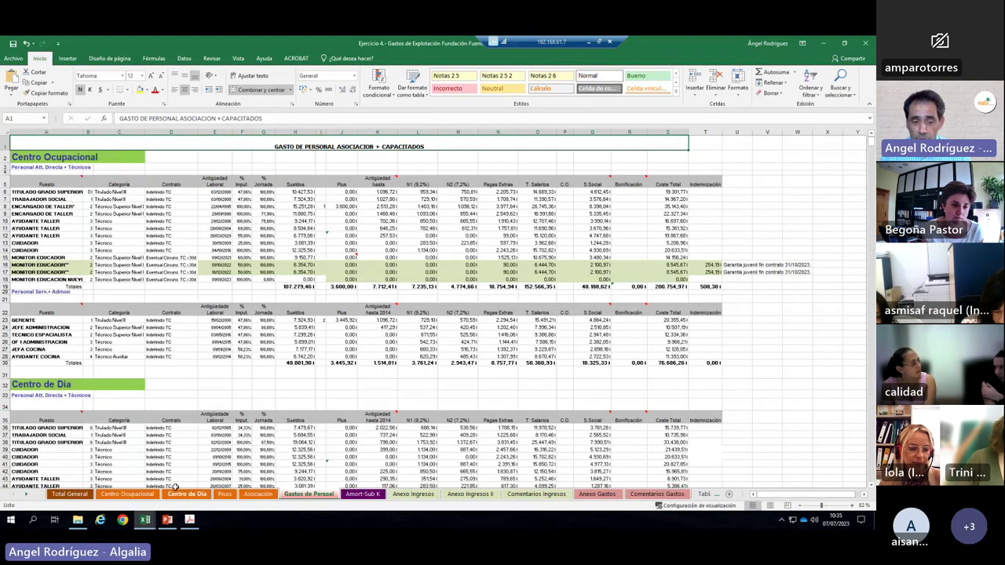
# Step: Hide the REALIZADO, DIFERENCIA and % DESV. columns, G to I, on the Centro de Día sheet
pyautogui.click(143, 494)
pyautogui.click(173, 494)
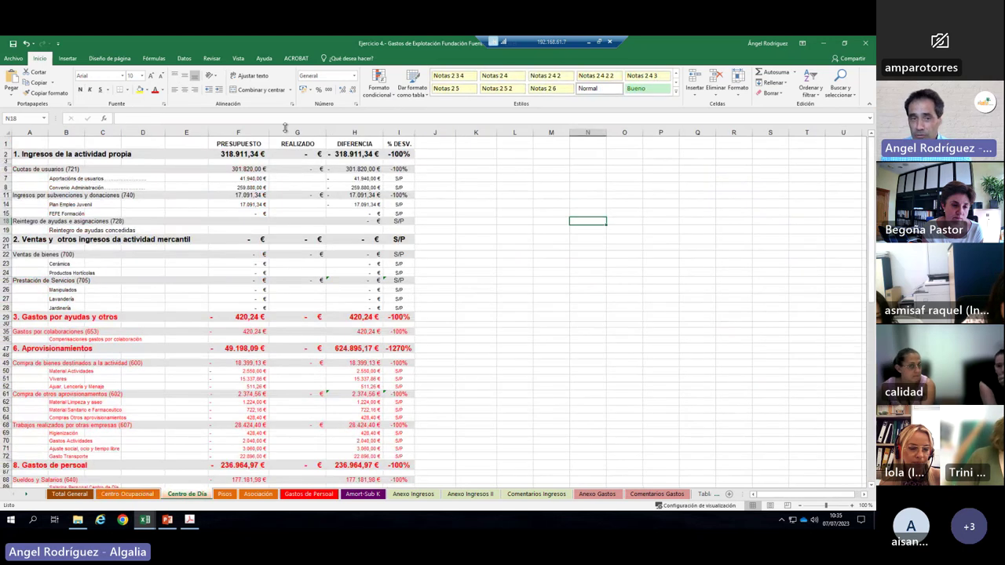
pyautogui.moveTo(285, 128); pyautogui.dragTo(396, 128)
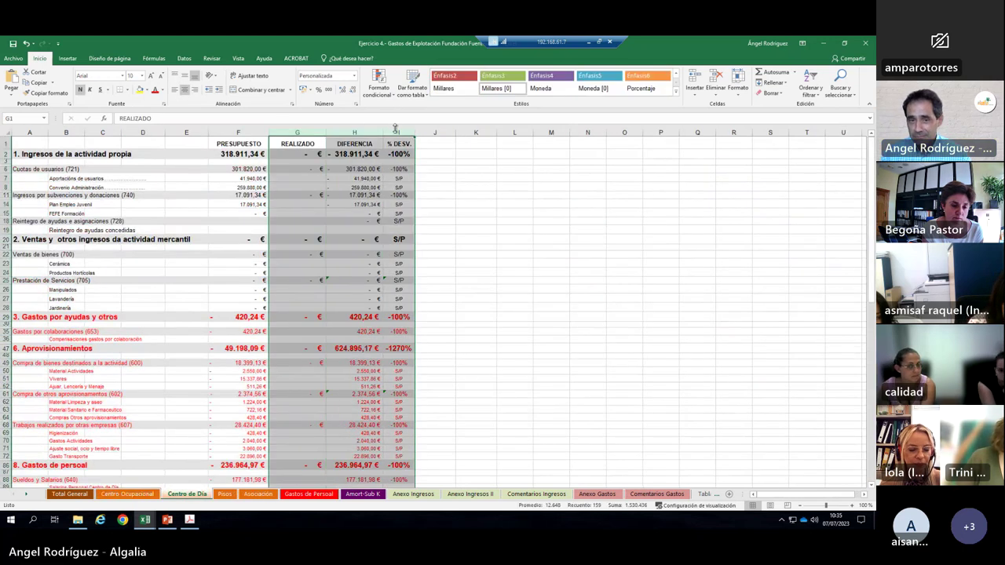
pyautogui.rightClick(395, 131)
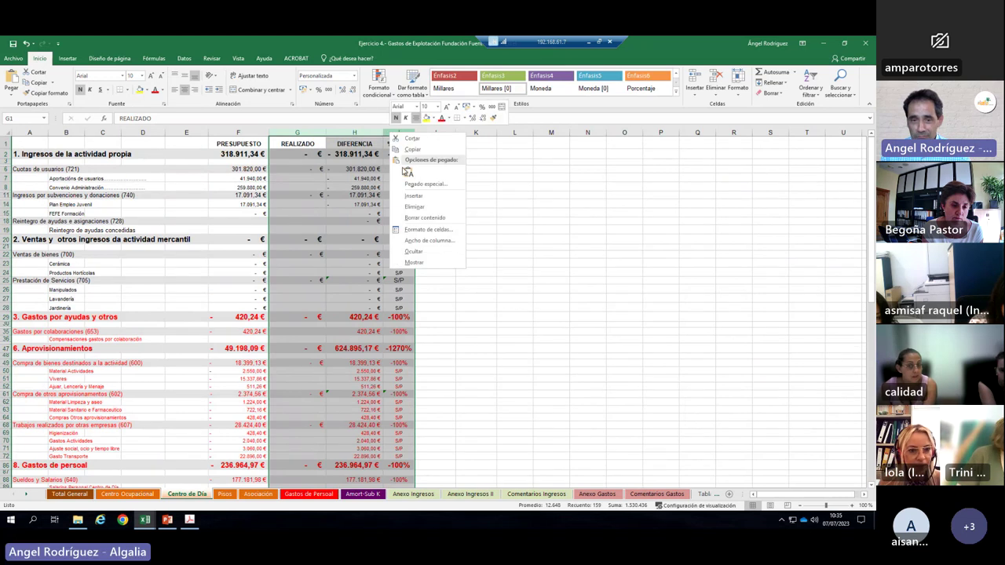
pyautogui.click(413, 250)
pyautogui.click(240, 203)
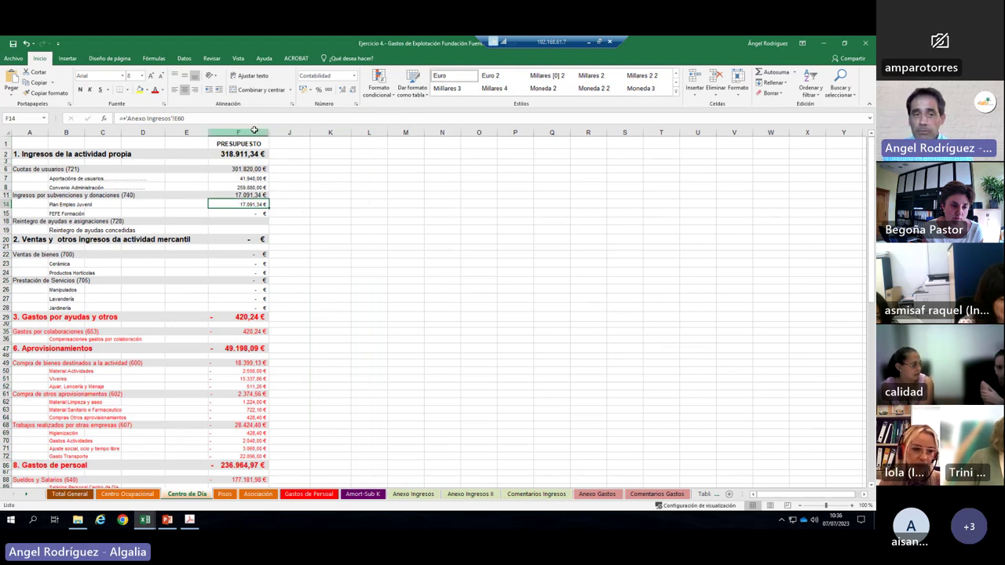
# Step: Unhide the columns between F and J on the Centro de Día sheet
pyautogui.moveTo(250, 132); pyautogui.dragTo(289, 131)
pyautogui.rightClick(304, 132)
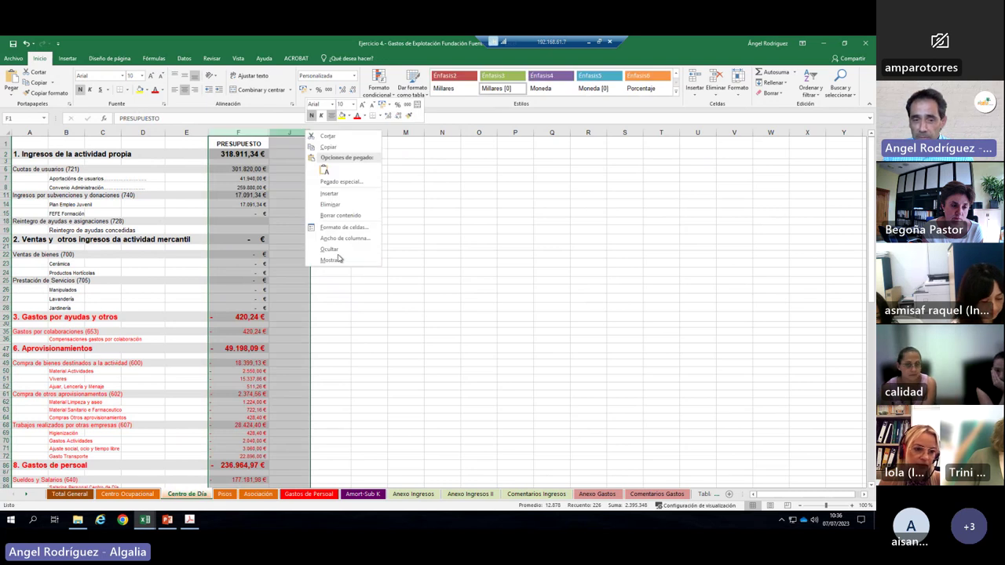
pyautogui.click(331, 261)
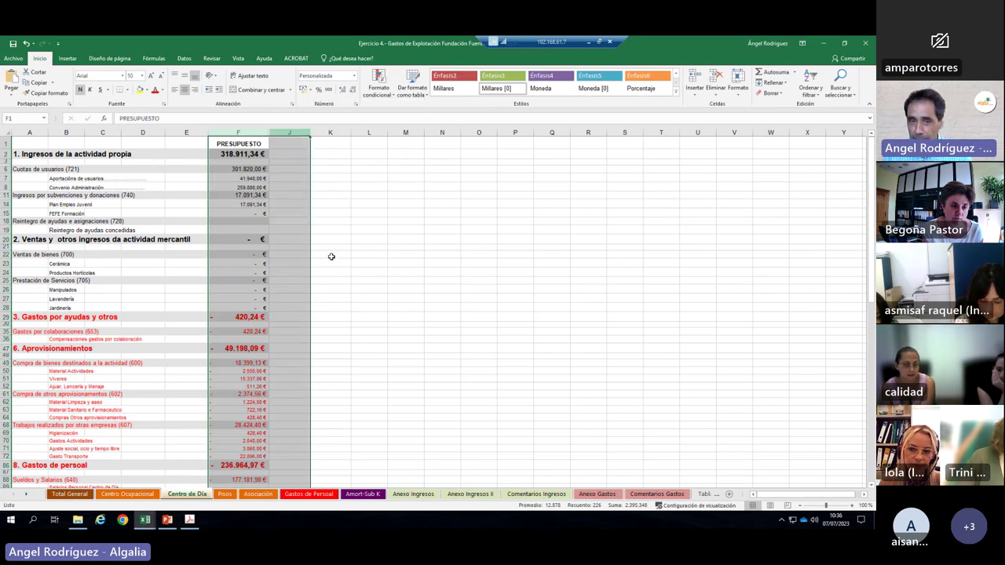
# Step: Examine the REALIZADO cells G2, G6 and G7 and the DIFERENCIA formula of Aportacións de usuarios in H7
pyautogui.click(297, 178)
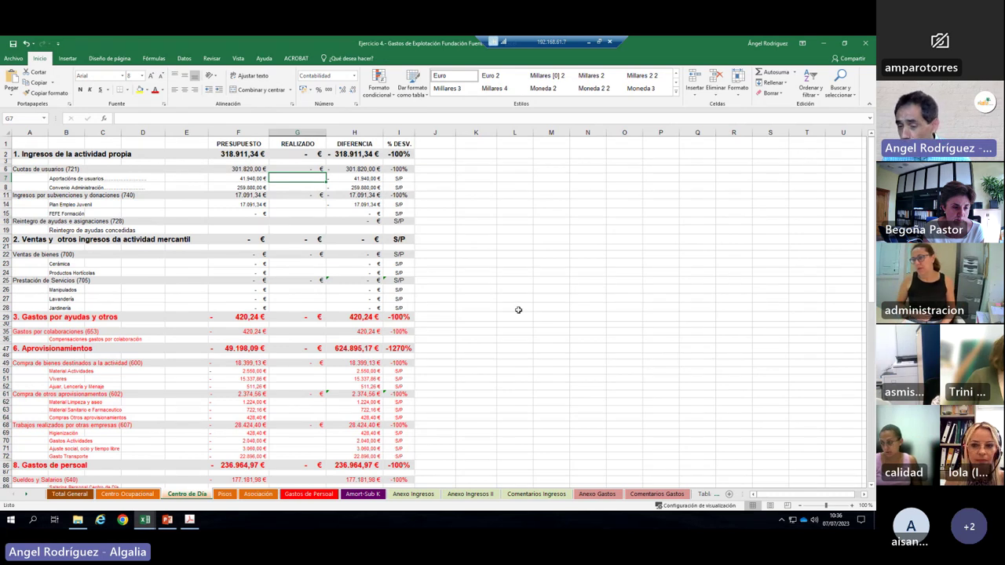
pyautogui.click(302, 155)
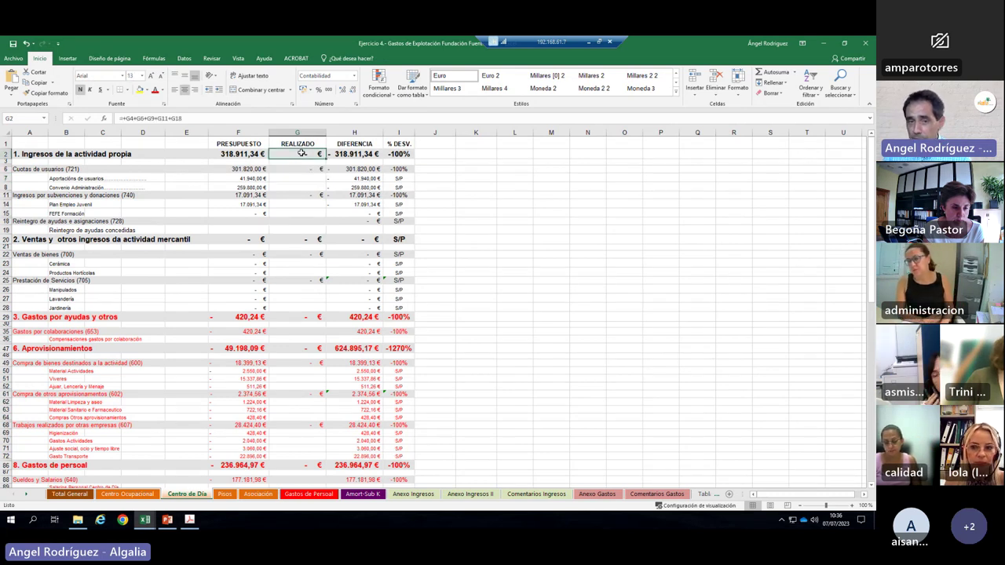
pyautogui.click(301, 168)
pyautogui.click(301, 176)
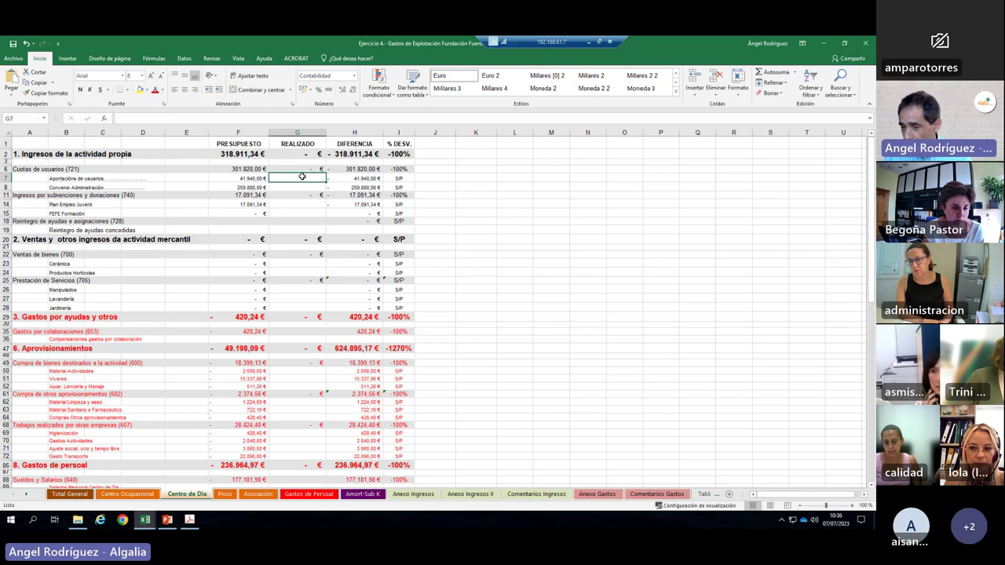
pyautogui.click(355, 178)
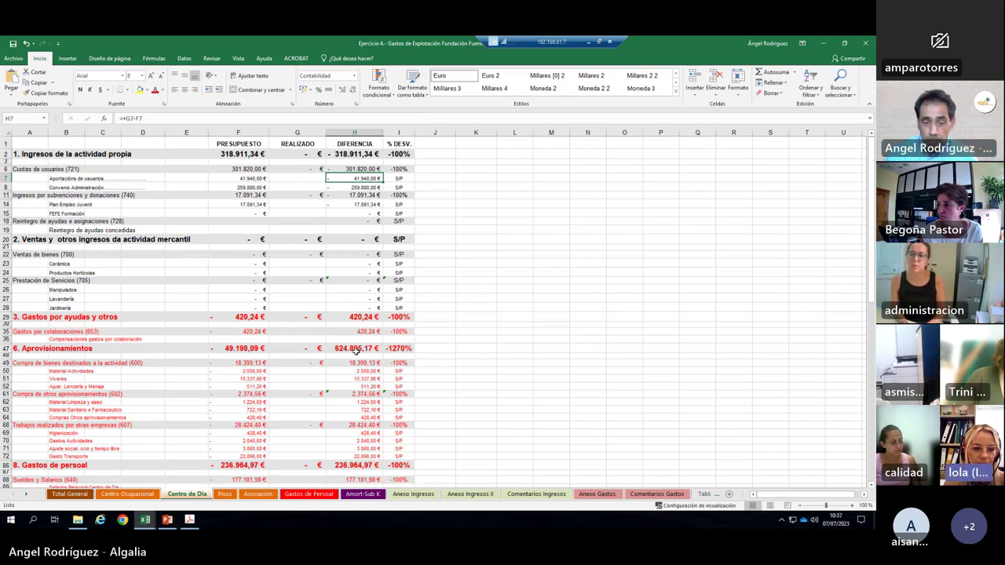
# Step: Close the Ejercicio 4 workbook and return to the Gestión Presupuestaria Sesión 6 presentation in PowerPoint
pyautogui.click(867, 43)
pyautogui.click(432, 294)
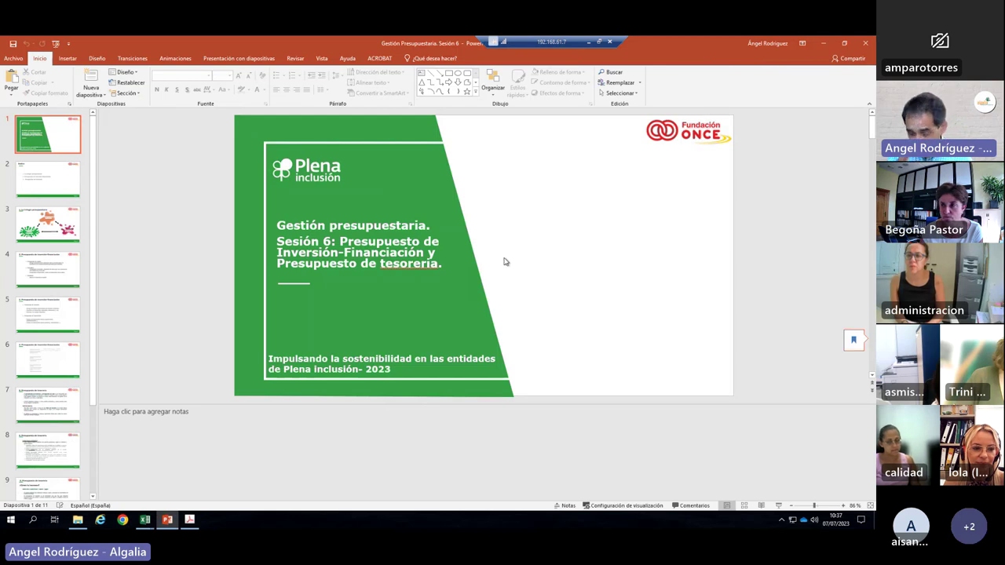
# Step: Look over the Sesión 6 slide thumbnails and start the slide show from the current title slide
pyautogui.scroll(-3, 55, 345)
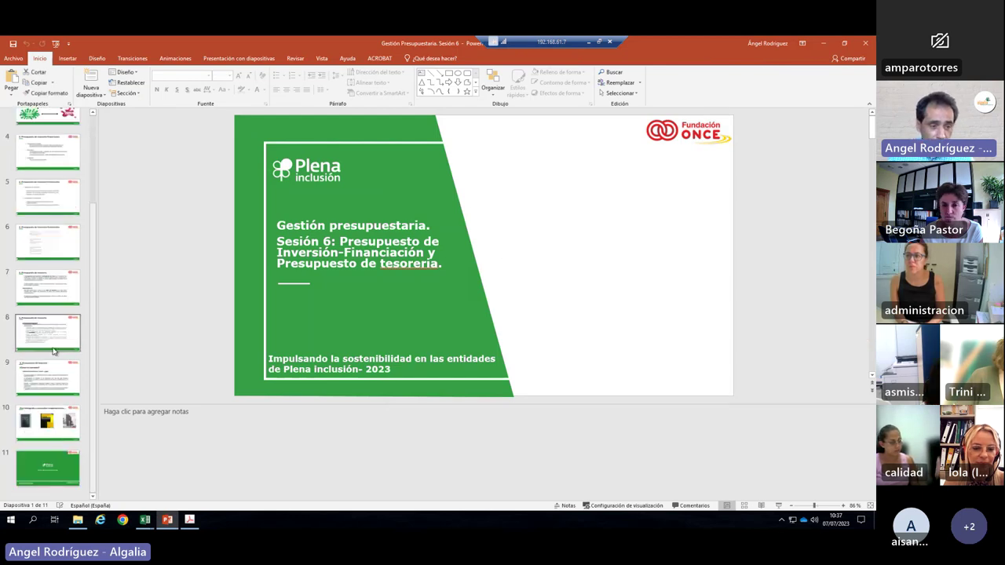
pyautogui.scroll(3, 55, 345)
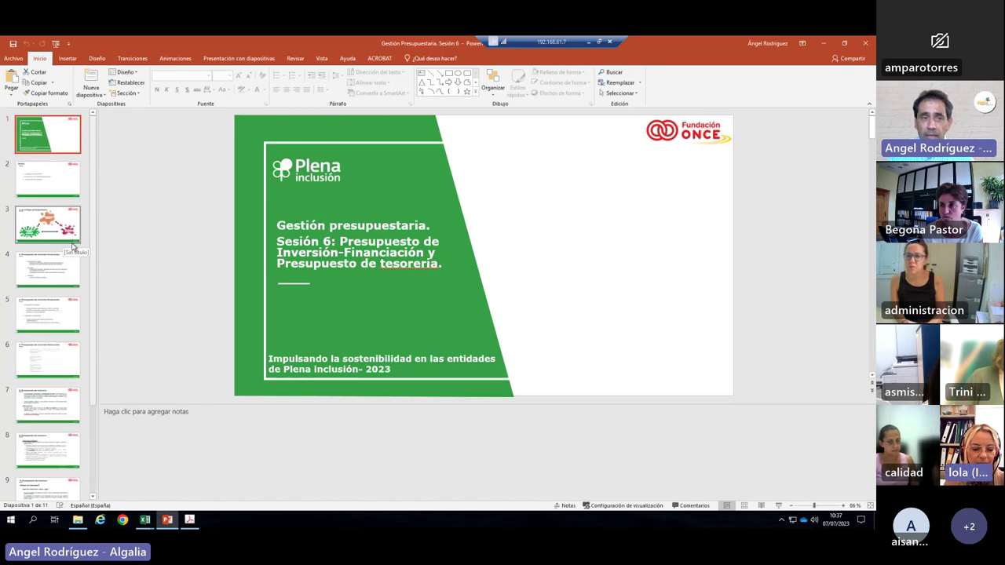
pyautogui.click(232, 59)
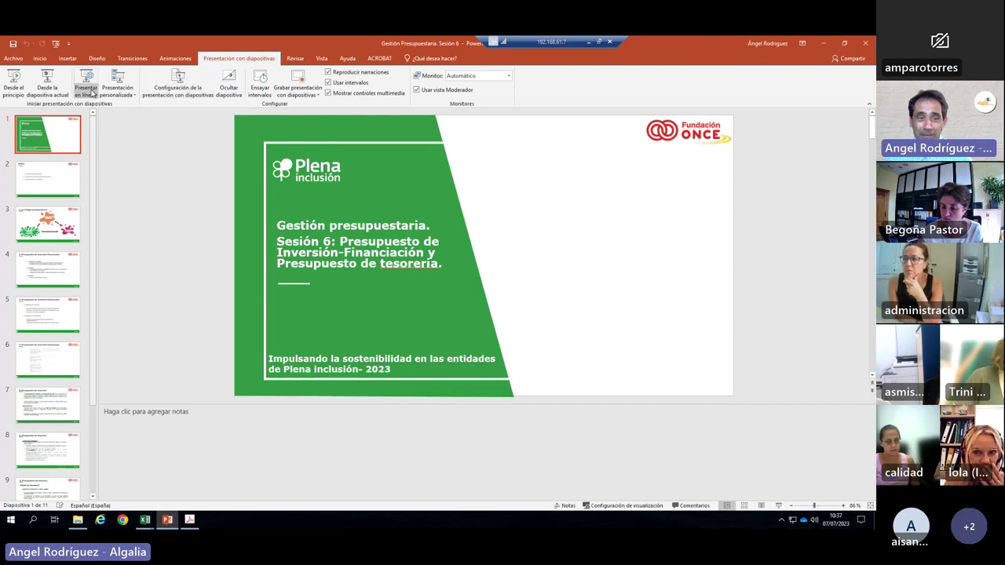
pyautogui.click(47, 82)
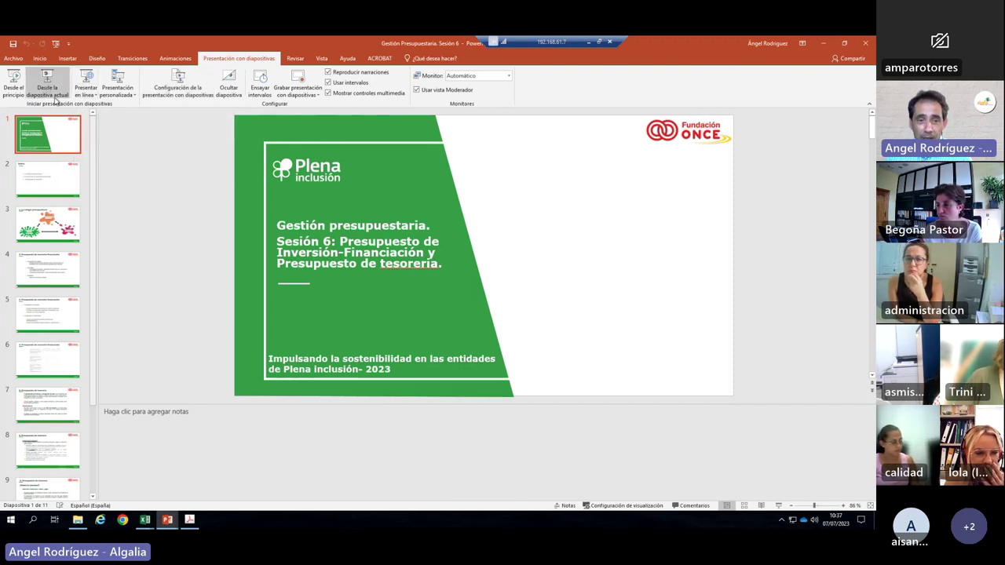